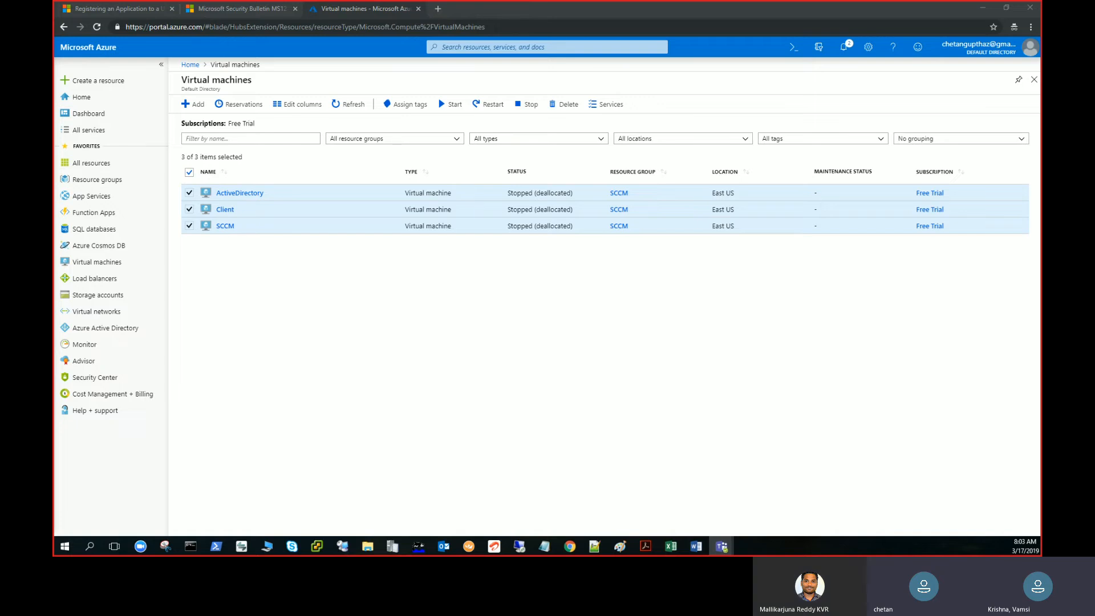
Deselect the ActiveDirectory virtual machine in the virtual machines list.
key(alt+Tab)
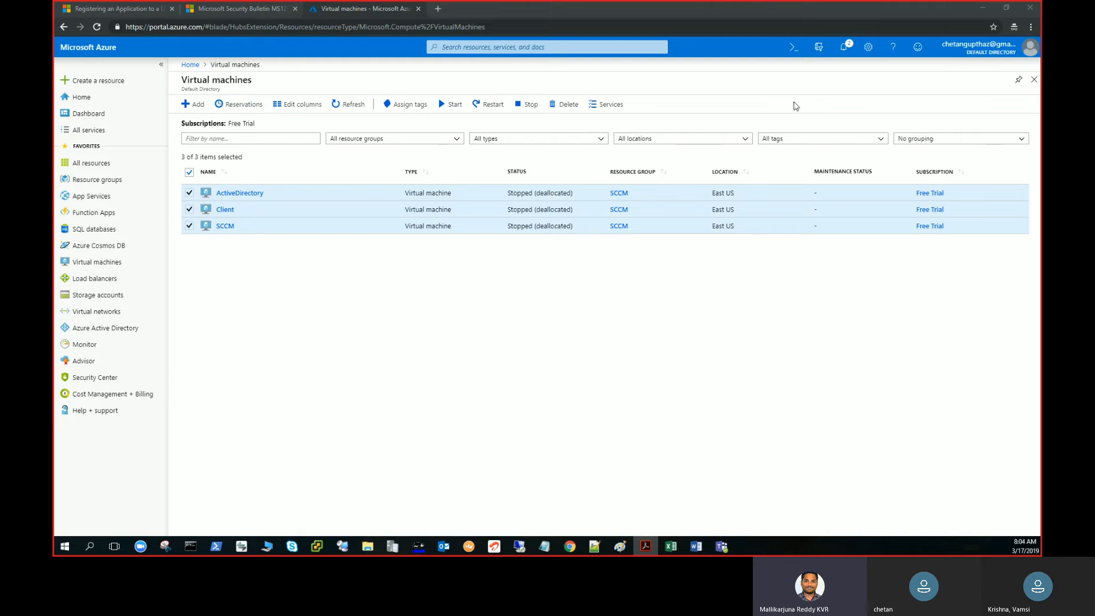
click(344, 194)
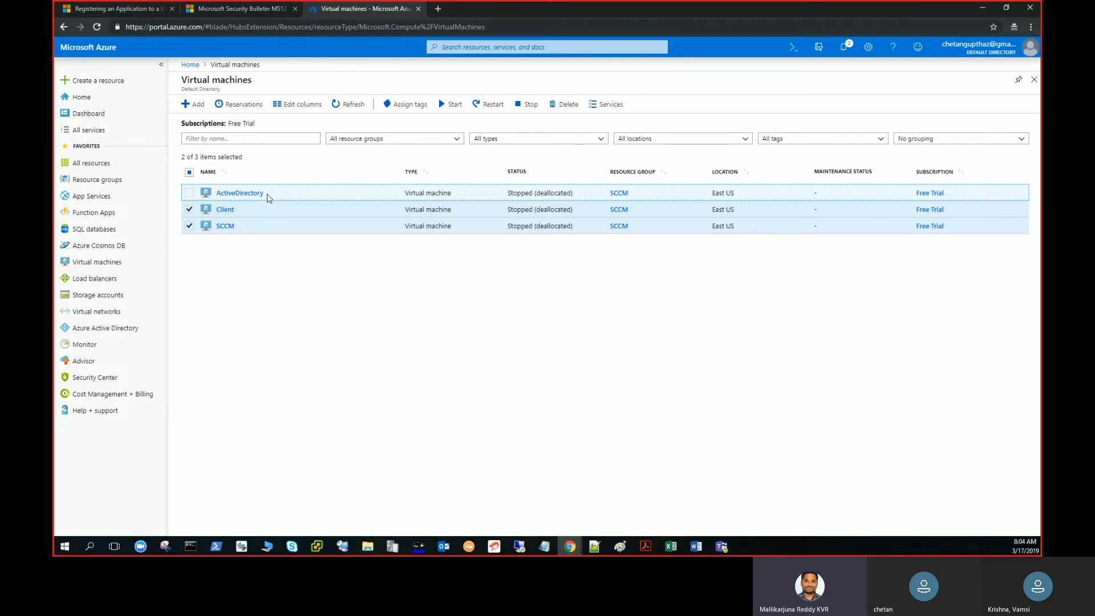
Begin creating a new virtual machine in the NetworkWatcherRG resource group and name it test.
click(190, 110)
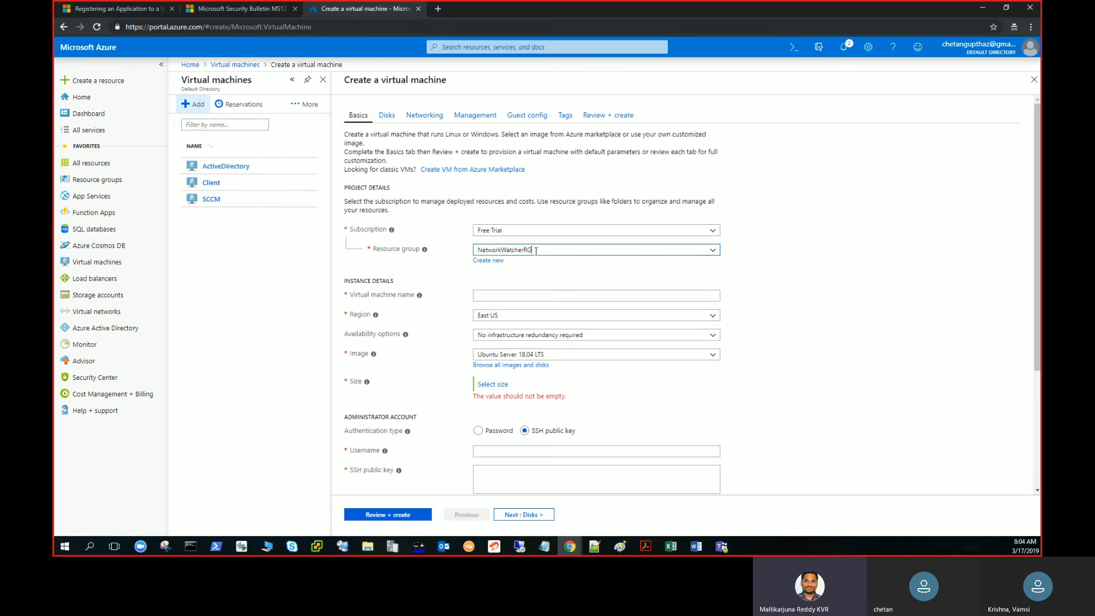
click(535, 250)
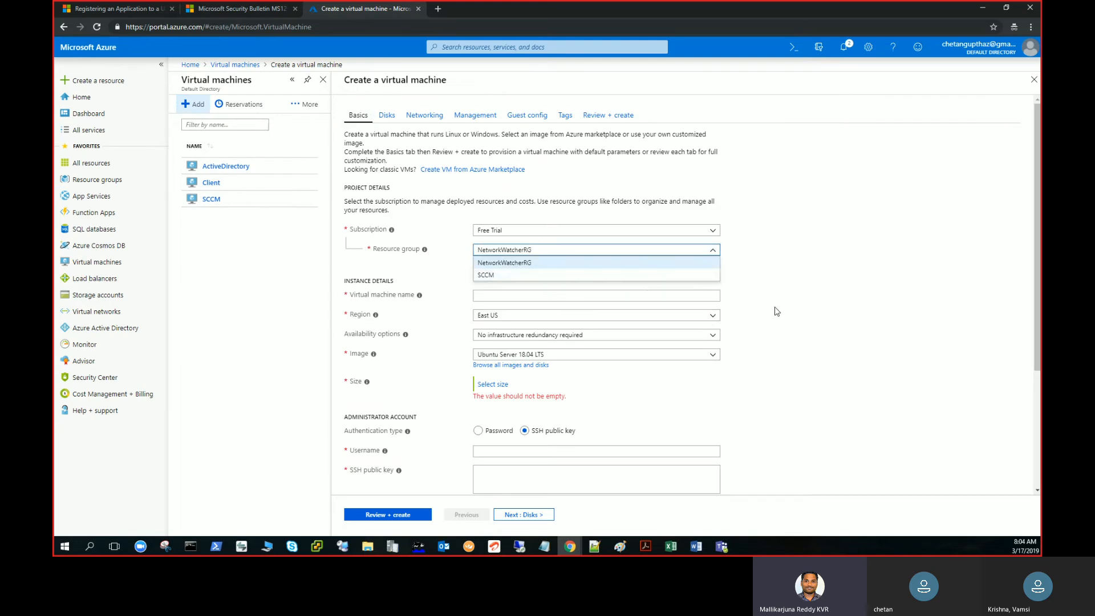
click(796, 301)
scroll(1016, 285, down, 2)
scroll(863, 259, up, 2)
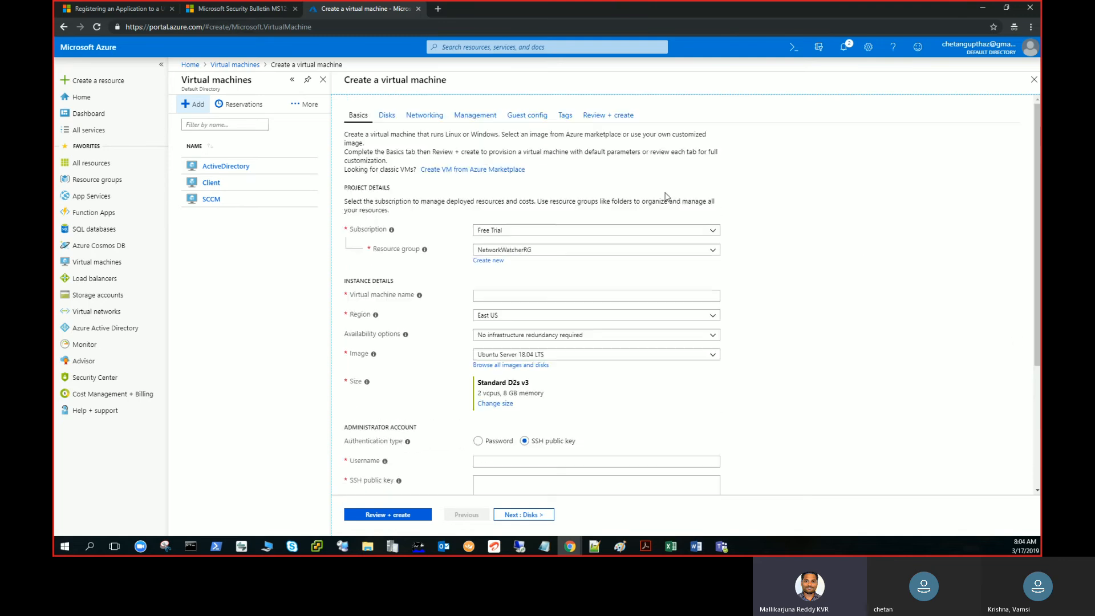
drag(1036, 286, 1030, 344)
click(584, 214)
text(test)
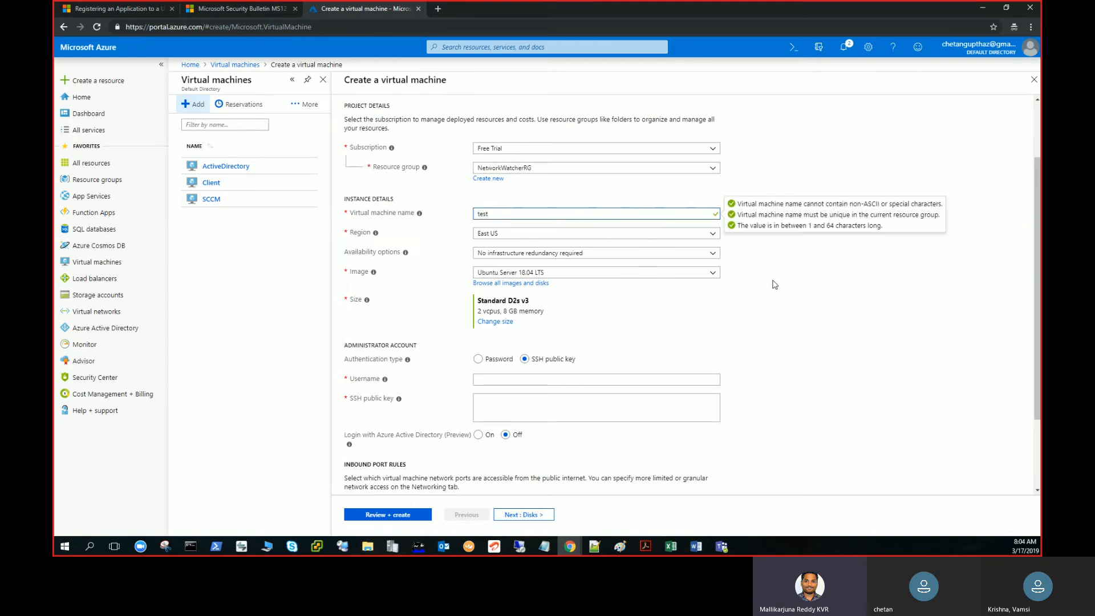
Choose the [smalldisk] Windows Server 2012 R2 Datacenter image for the new virtual machine and discard the unsaved creation form.
click(519, 284)
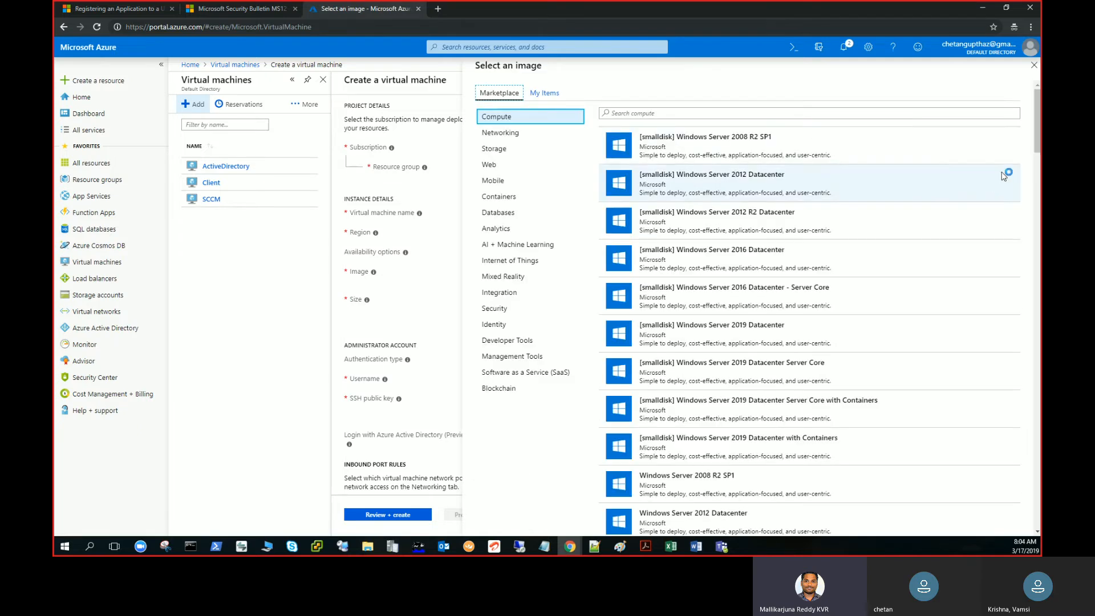
click(897, 223)
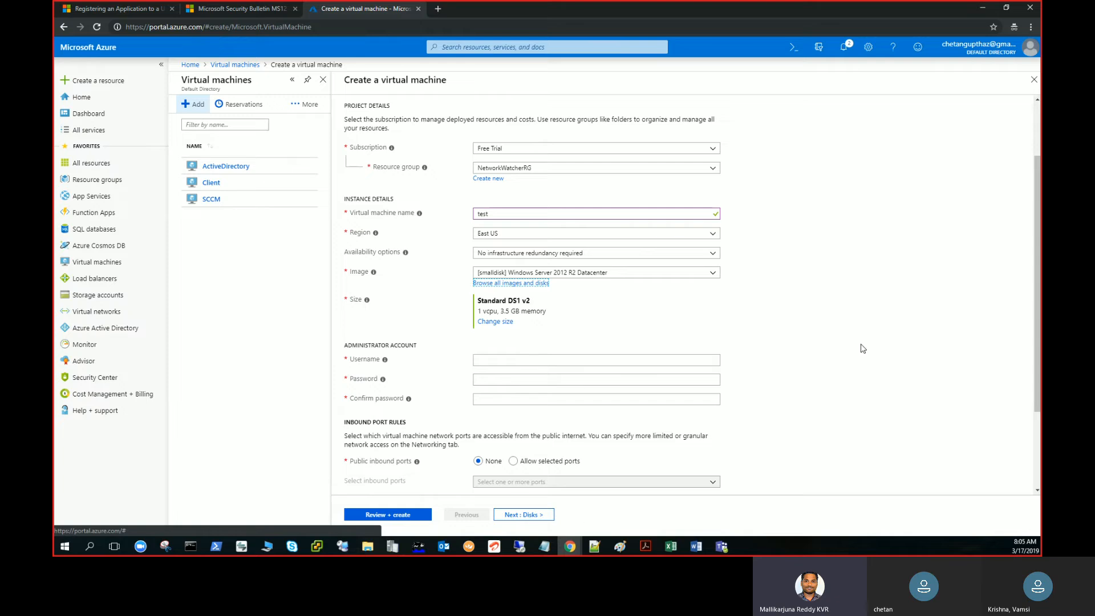
click(1033, 85)
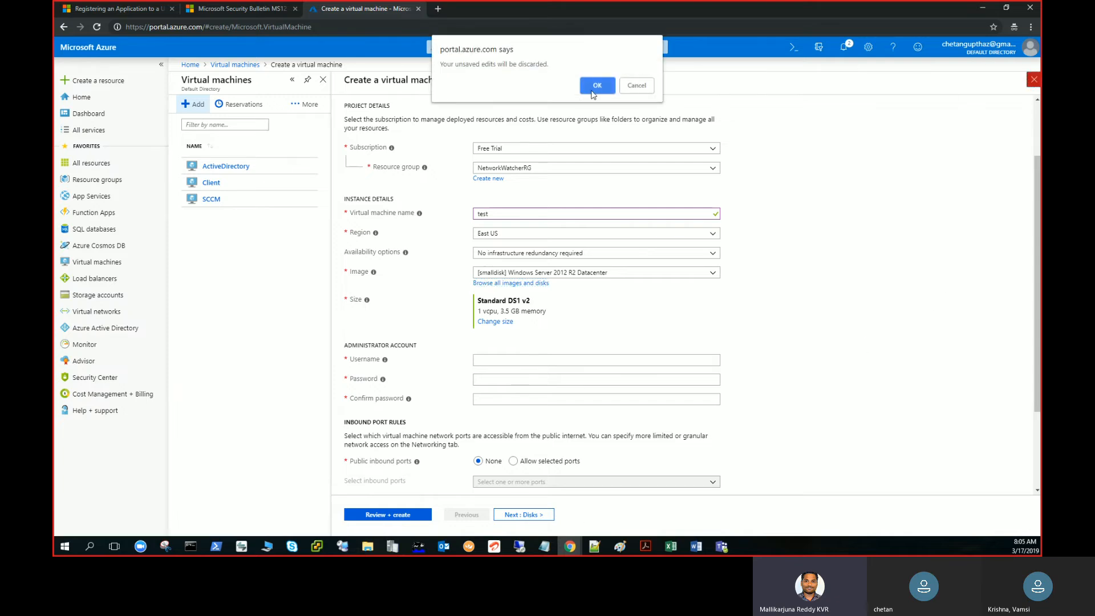
click(593, 96)
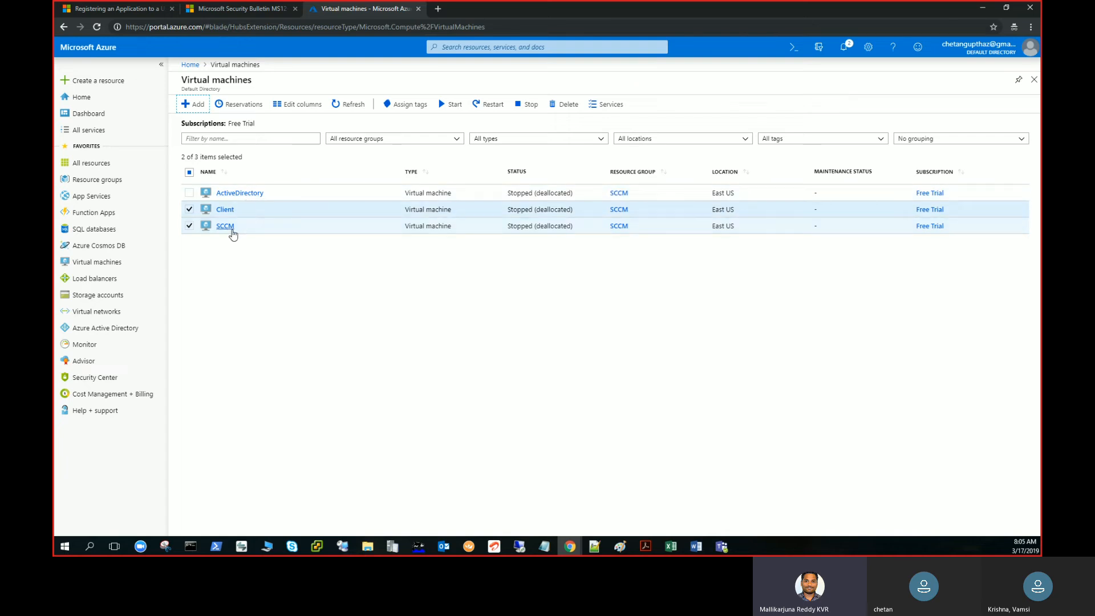
Deselect the Client and SCCM virtual machines and refresh the virtual machines list.
click(190, 210)
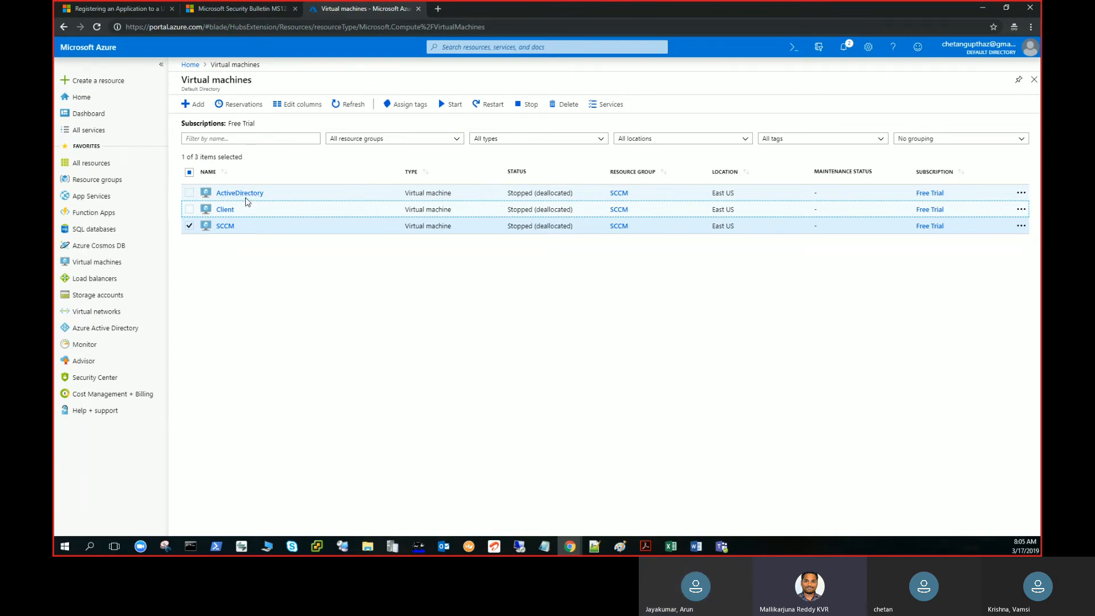
click(190, 227)
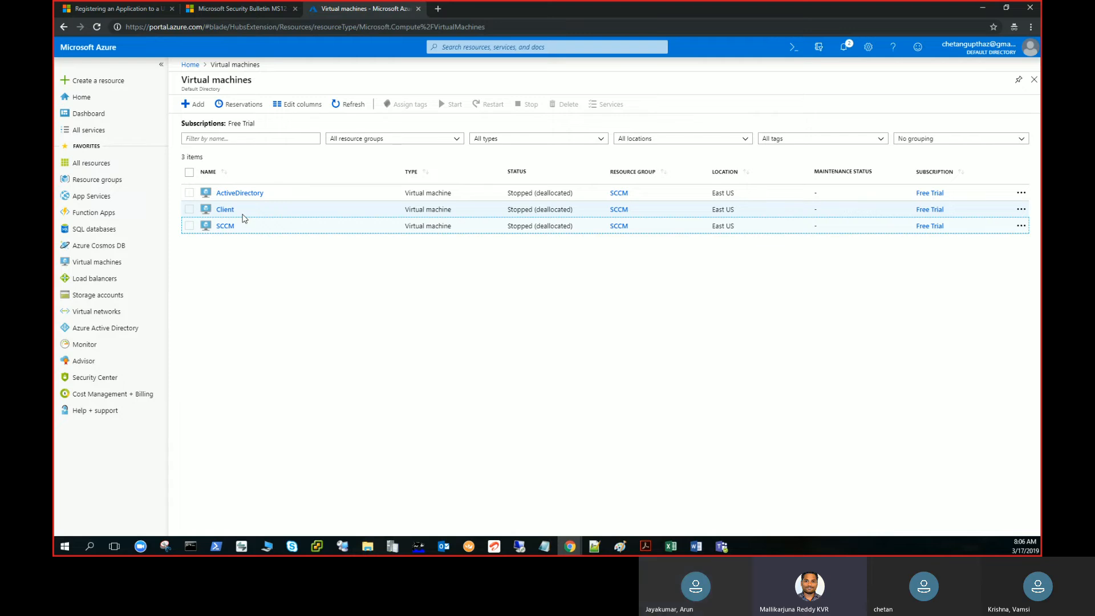
click(333, 214)
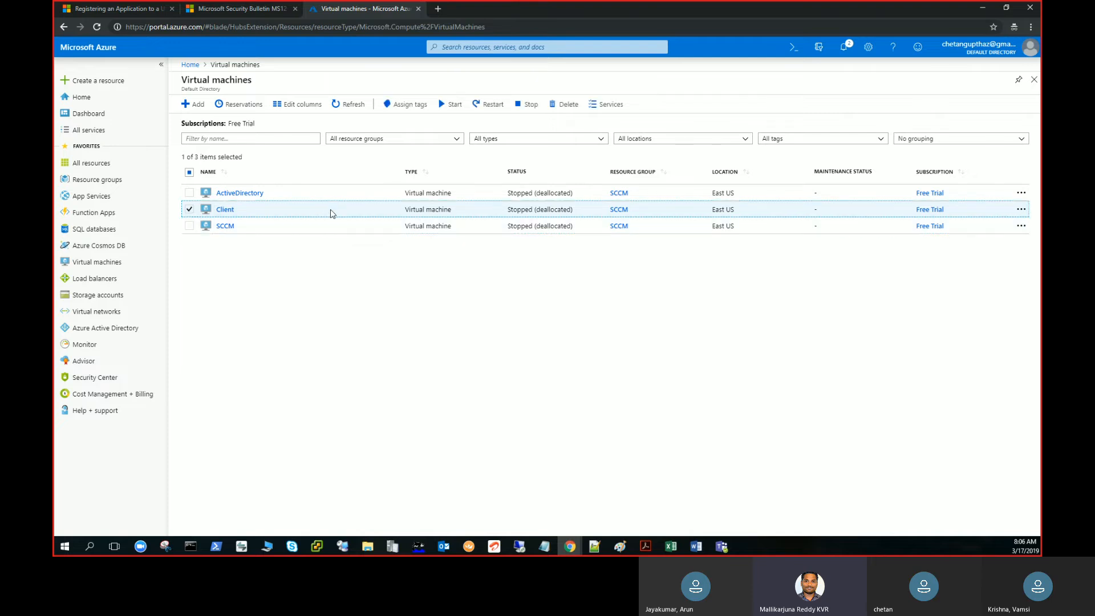
click(356, 107)
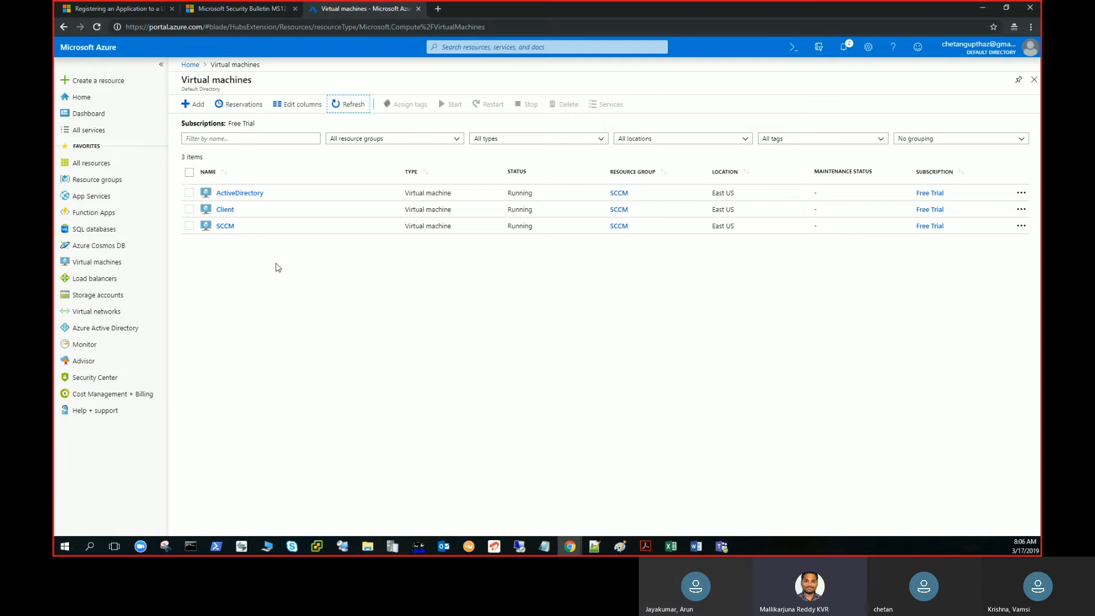
Open the ActiveDirectory virtual machine's overview and copy its public IP address.
click(237, 194)
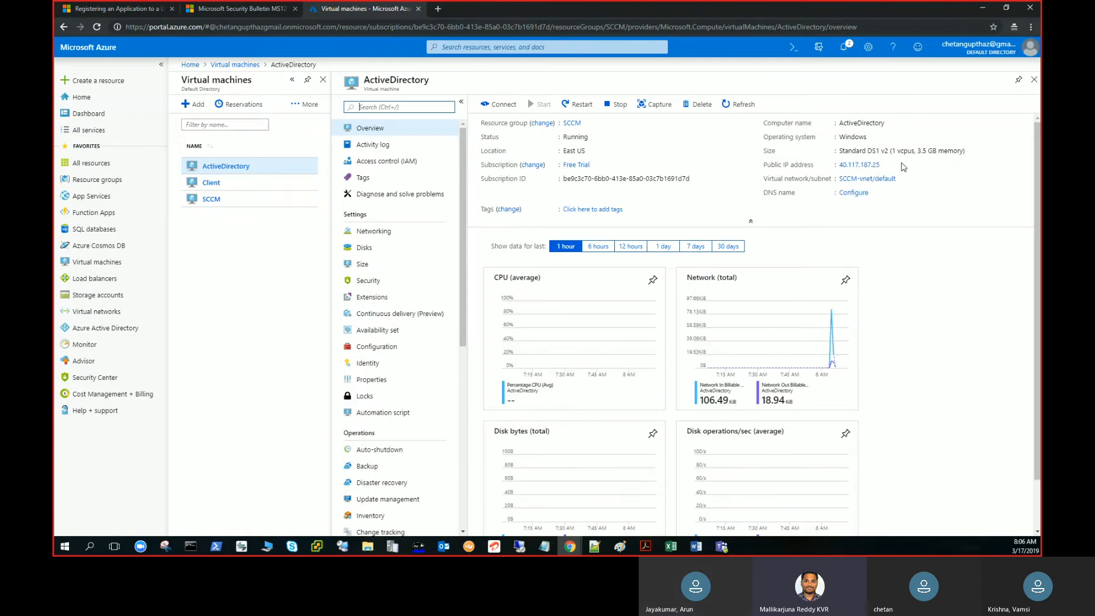
click(888, 165)
Bring up Remote Desktop Connection, move its window over the portal page, and return to the ActiveDirectory overview.
click(520, 550)
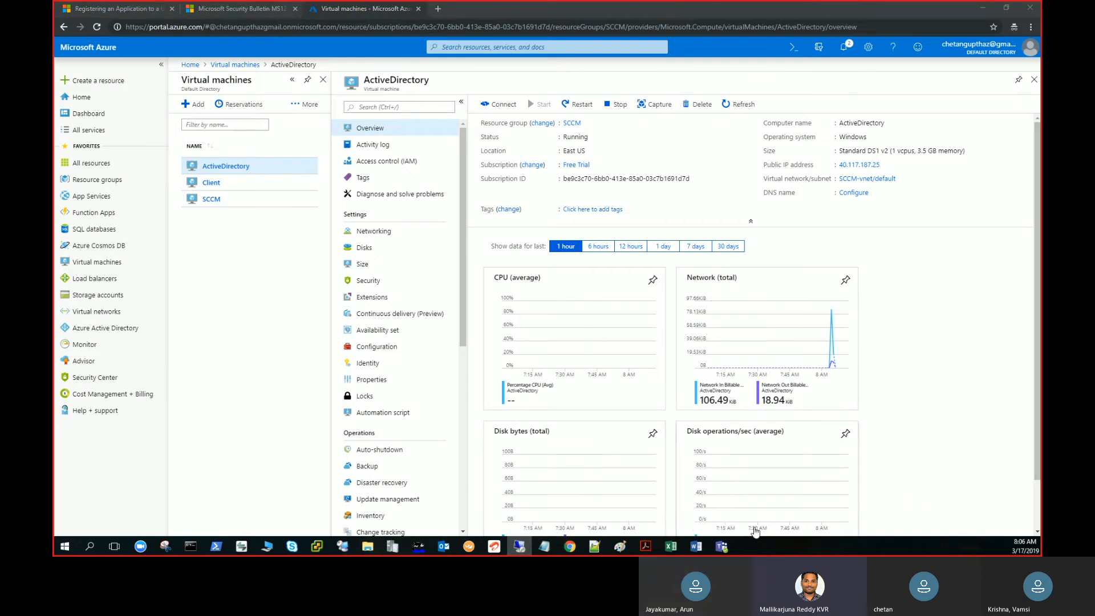
click(927, 245)
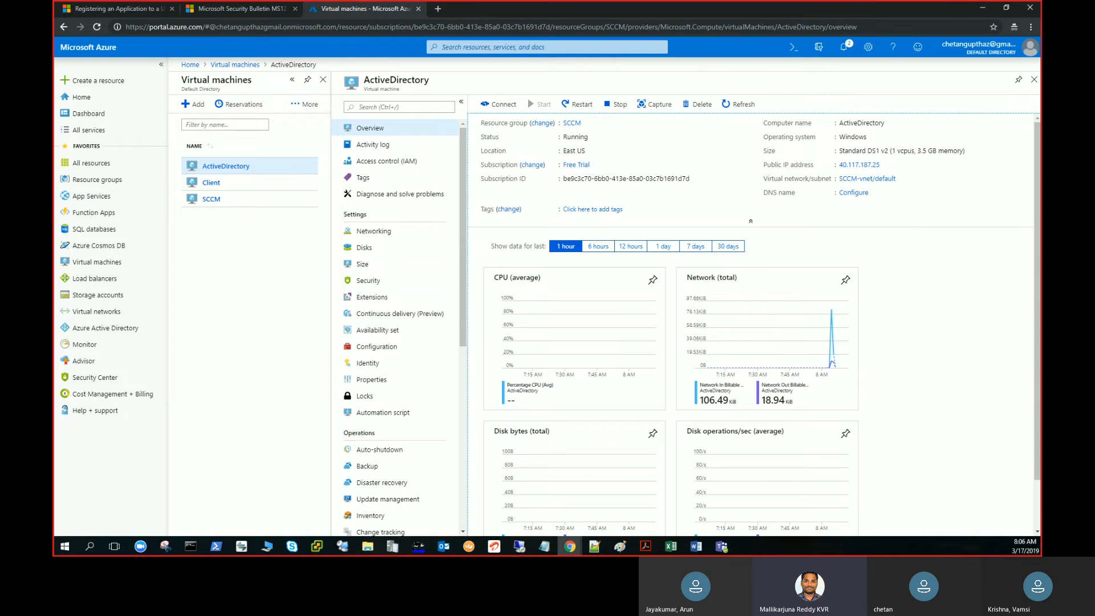
key(alt+Tab)
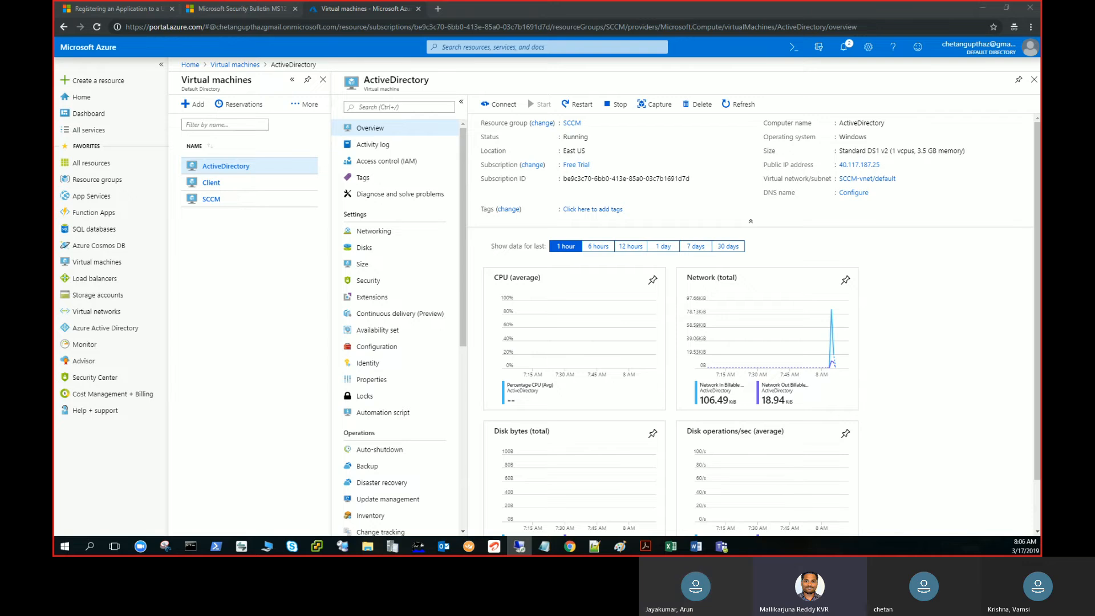
drag(53, 149, 441, 216)
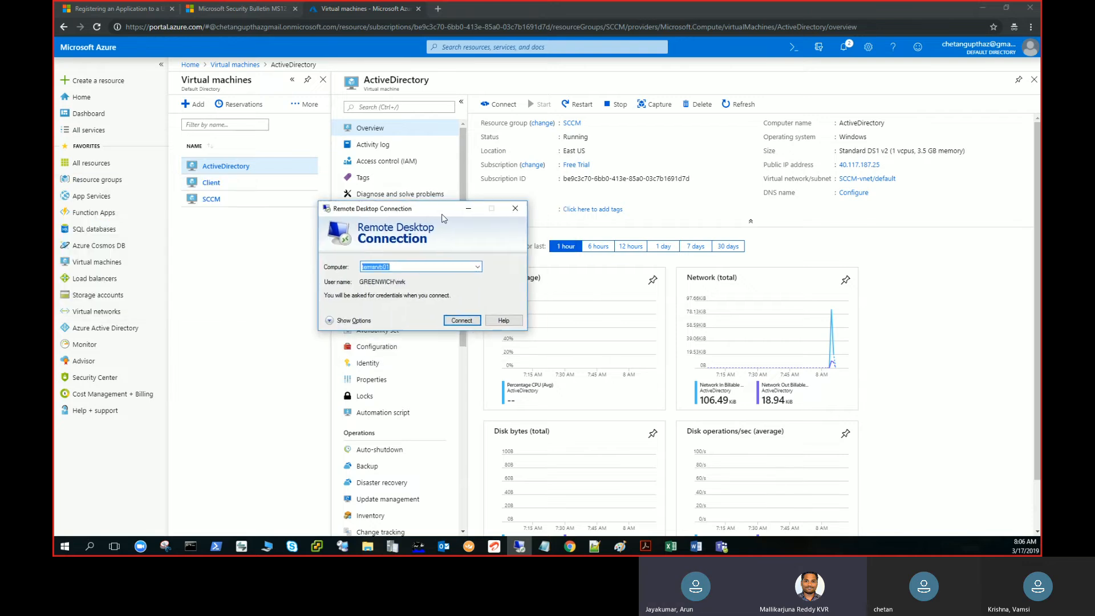
click(917, 235)
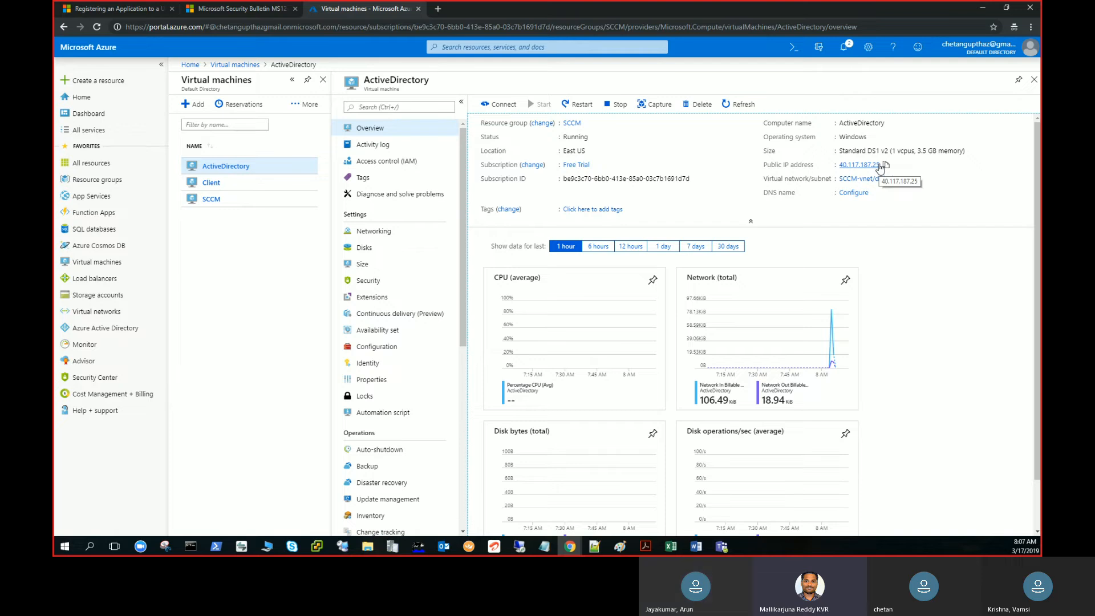
key(alt+Tab)
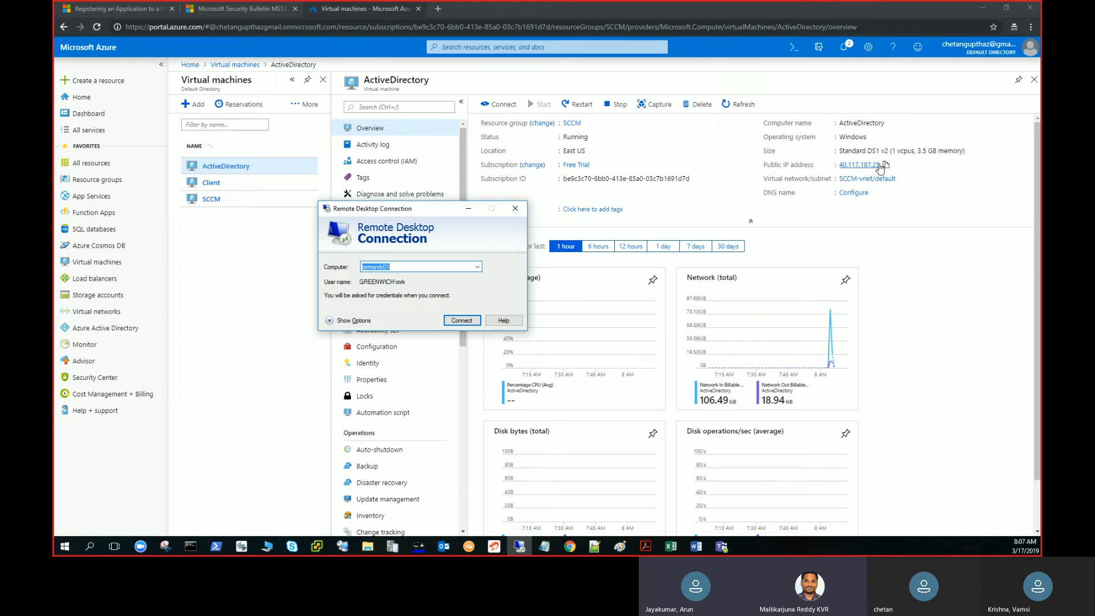
click(515, 208)
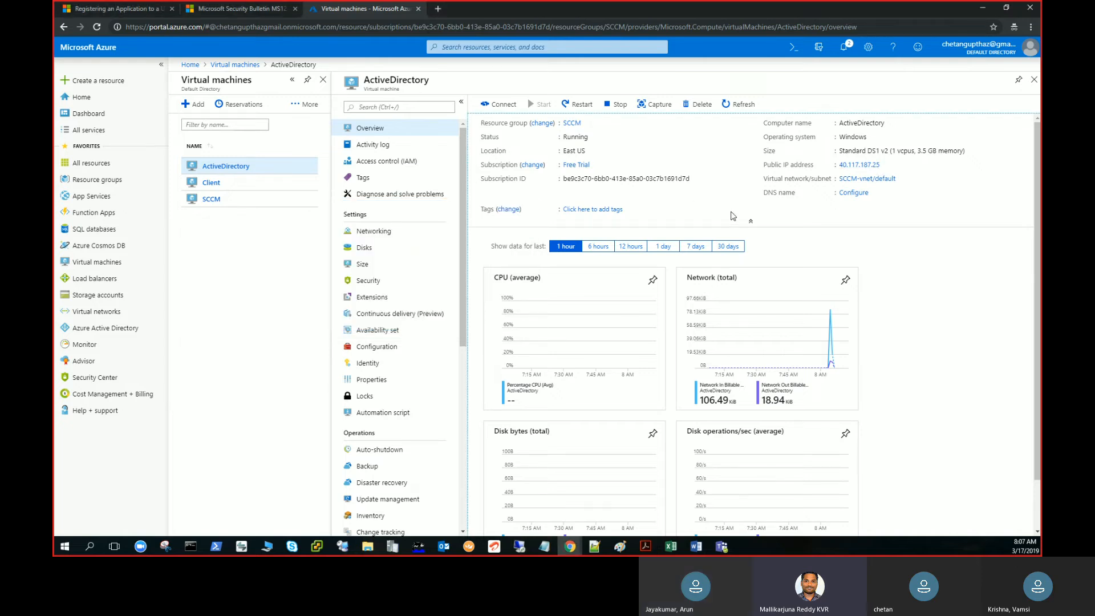
Examine the ActiveDirectory virtual machine's networking settings and inbound port rules.
click(378, 234)
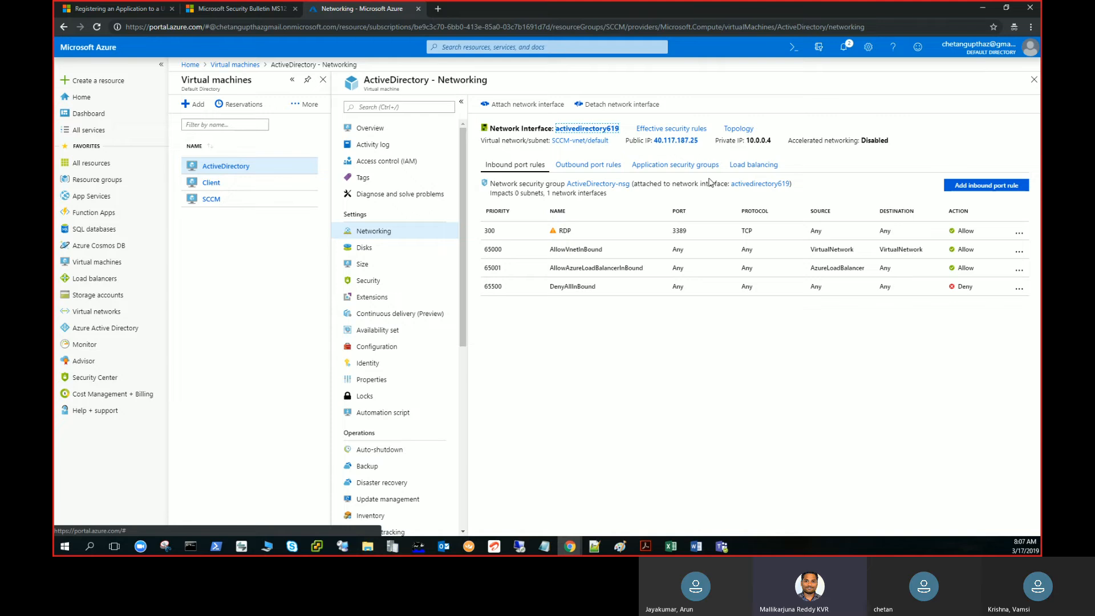
Start a Remote Desktop connection to 40.117.187.25 and return the portal to the ActiveDirectory overview.
key(alt+Tab)
click(448, 269)
text(40.117.187.25)
double_click(448, 269)
text(40.117.187.25)
key(Return)
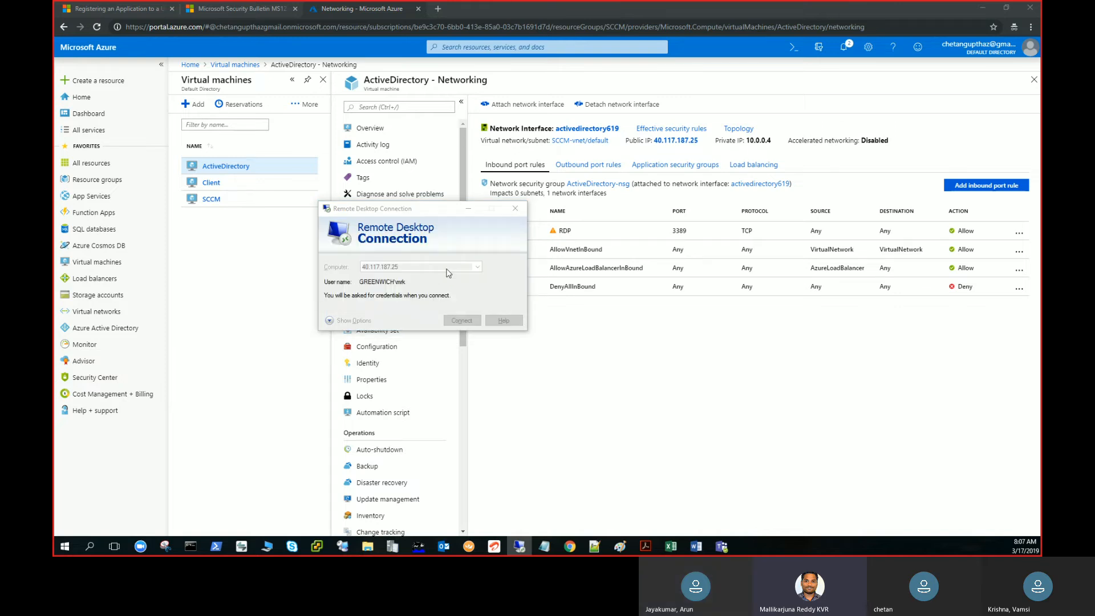
click(385, 131)
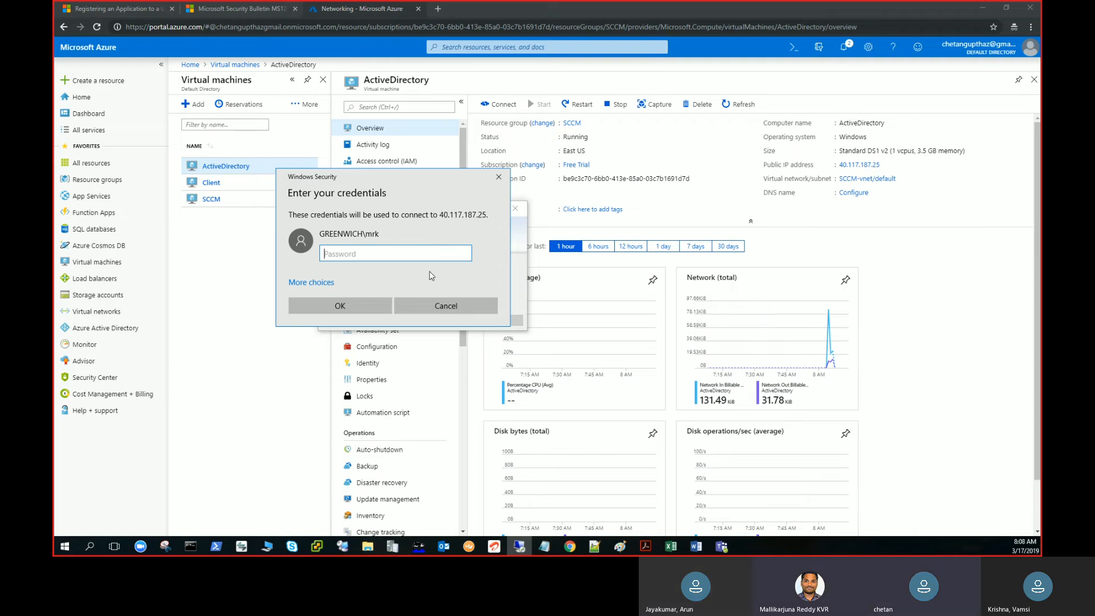
Choose to sign in with a different account and enter activedirectory\labadmin as the user name.
click(320, 283)
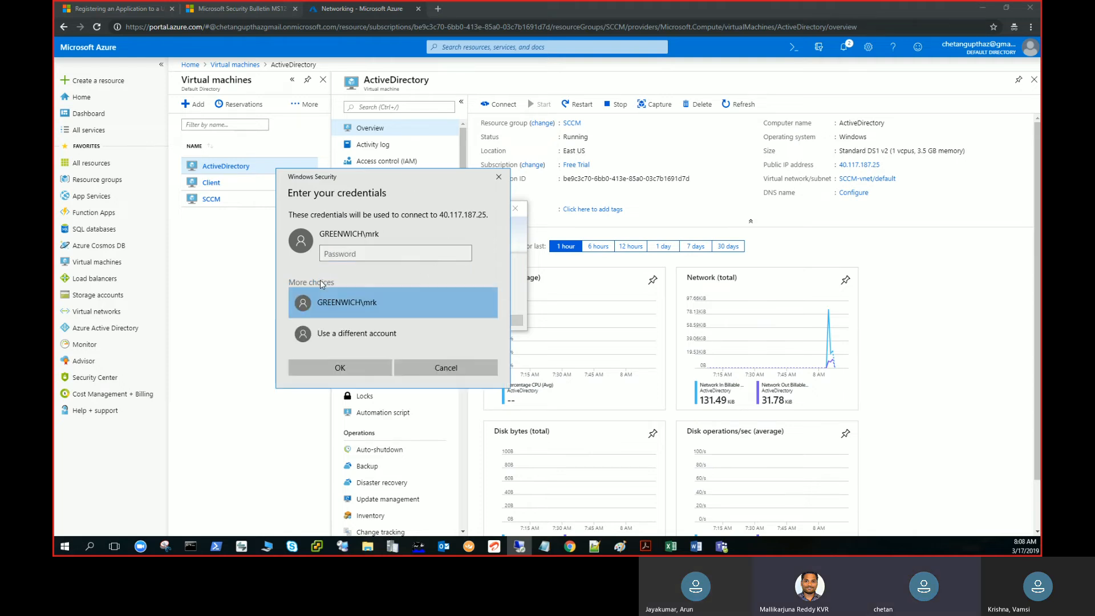
click(353, 335)
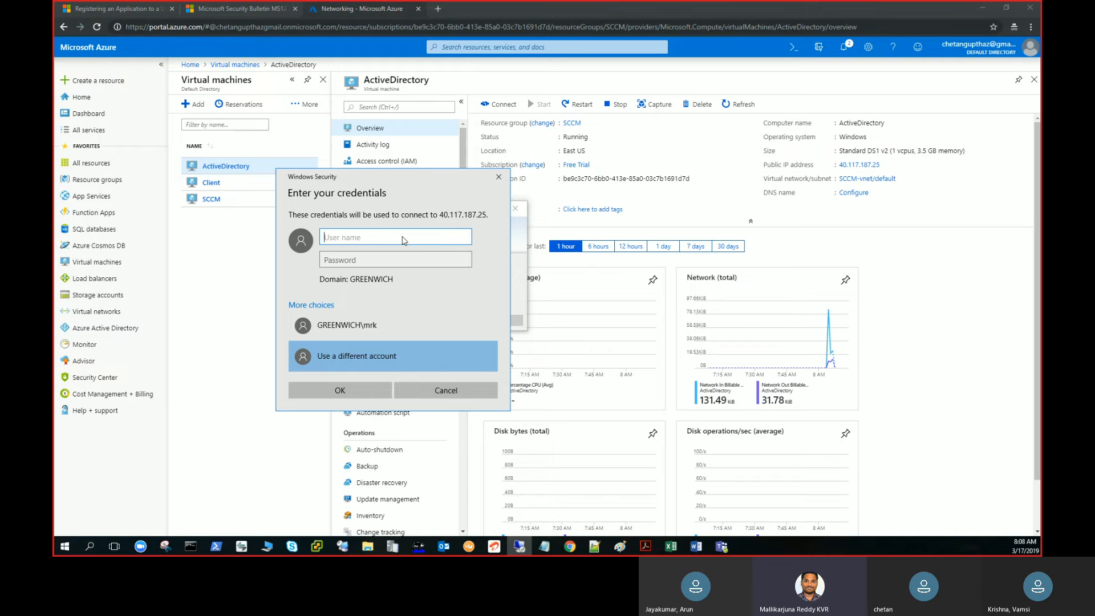
text(activedirectory\)
key(BackSpace)
text(\)
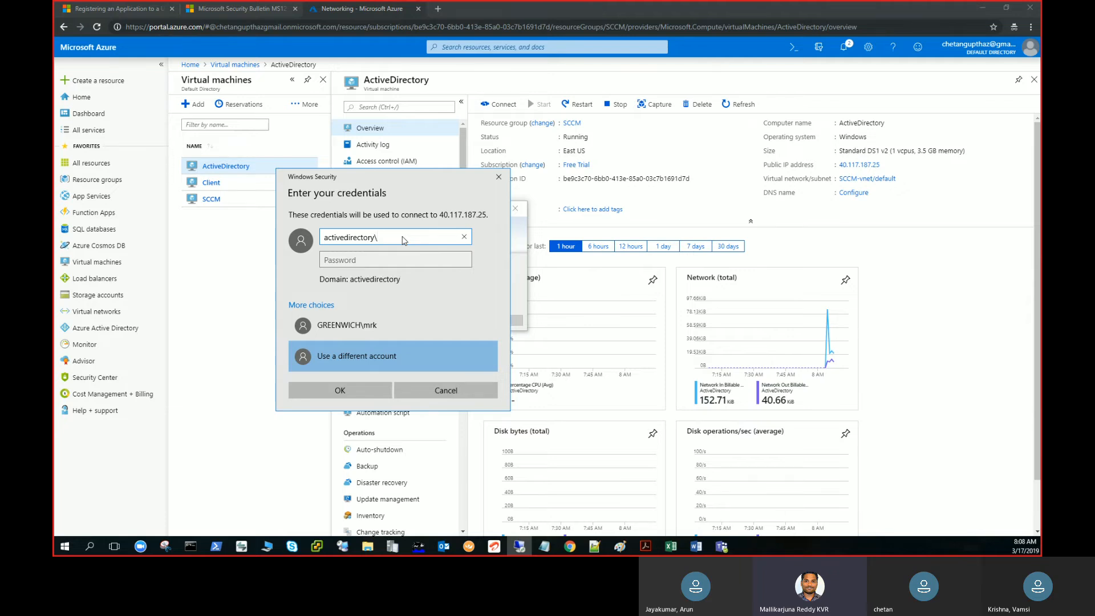
text(labadmin)
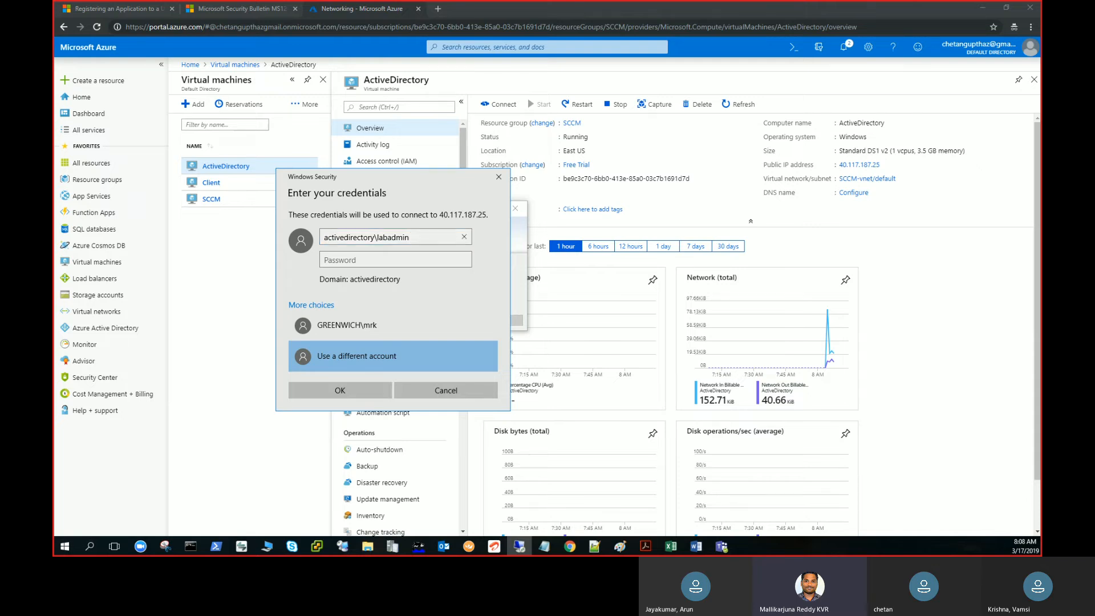
Change the user name in the credentials prompt to activedirectory\labaccount.
key(alt+Tab)
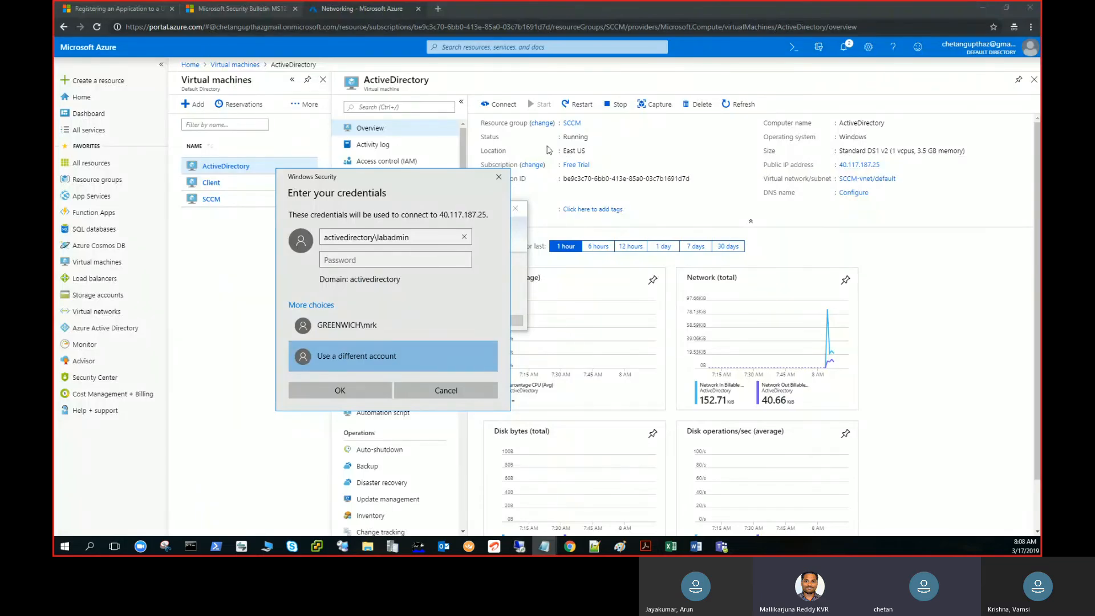
click(437, 238)
key(BackSpace)
key(BackSpace)
key(BackSpace)
key(BackSpace)
text(ccoun)
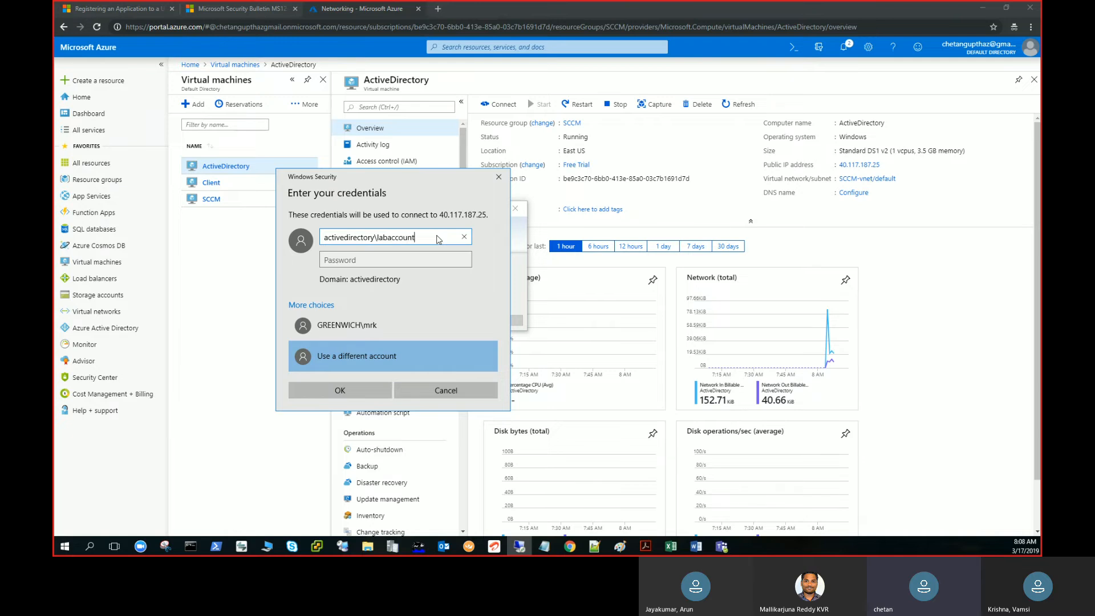
text(t)
key(Tab)
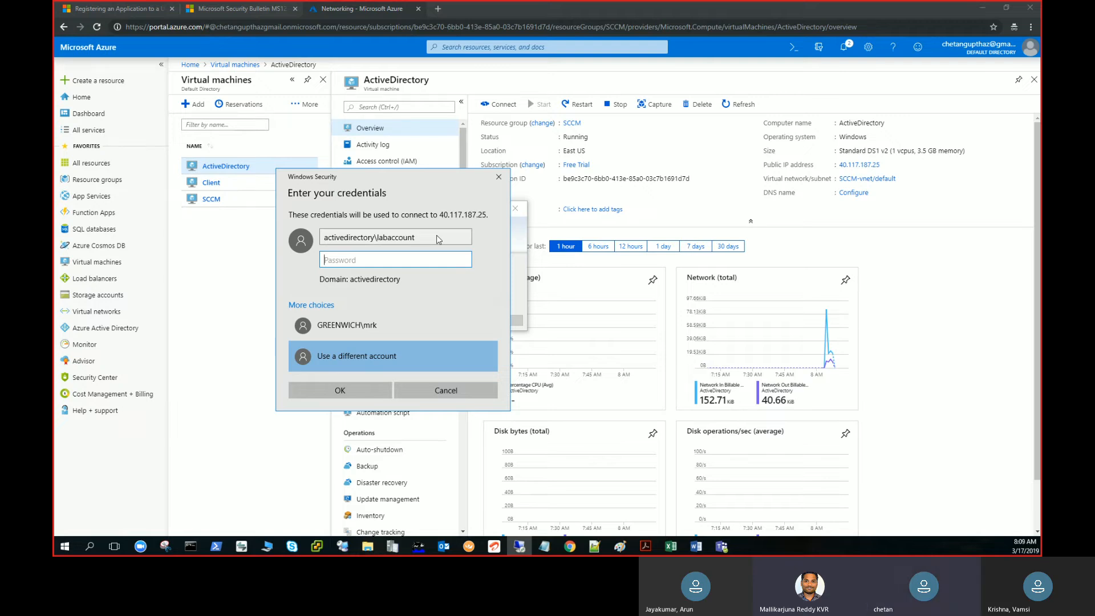
Enter the account password and submit the credentials for the remote connection.
text(************)
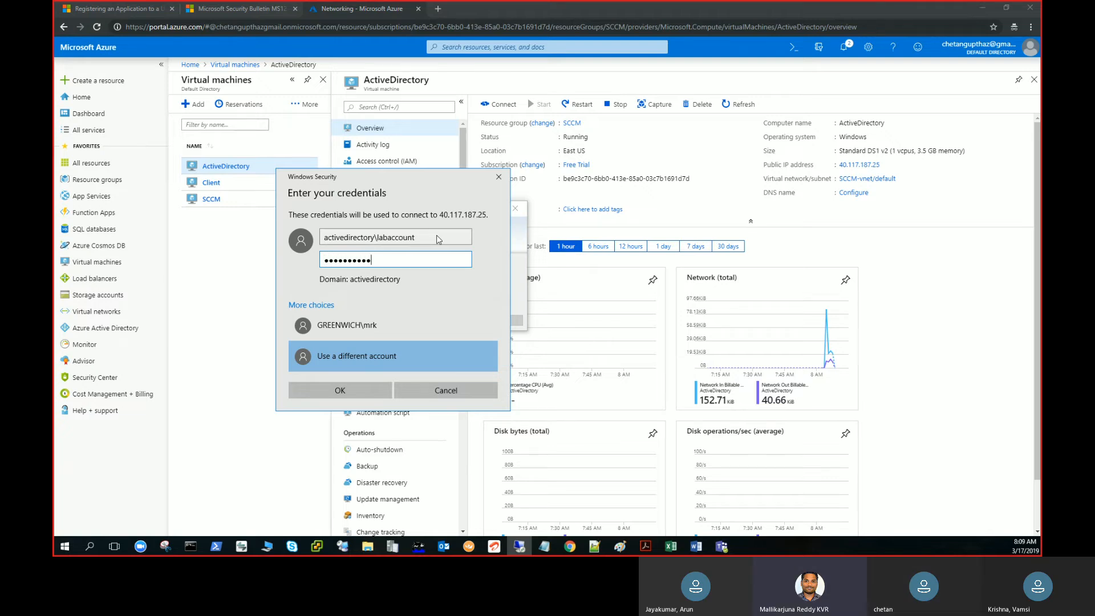
key(Return)
key(Return)
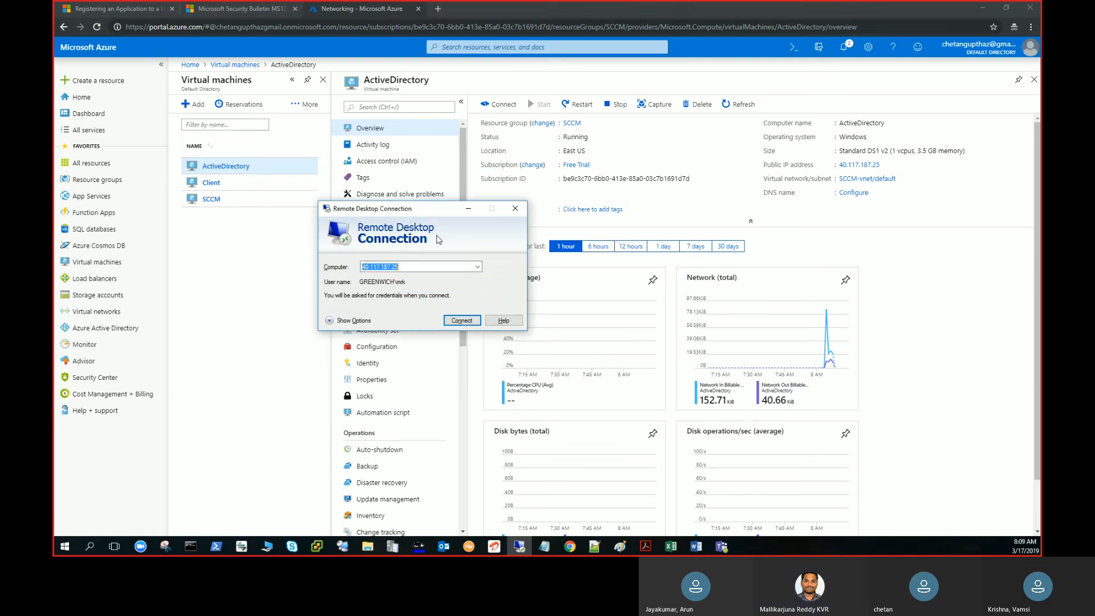
Restart the Remote Desktop connection to 40.117.187.25, choosing a different account with the user name activedirectory\labaccount.
click(460, 321)
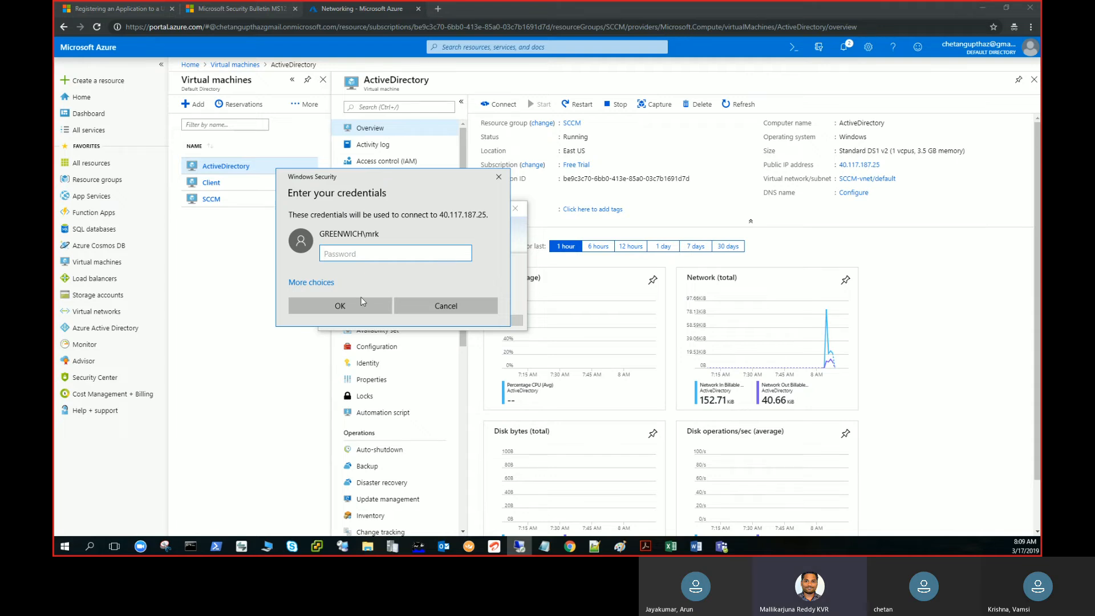
click(323, 286)
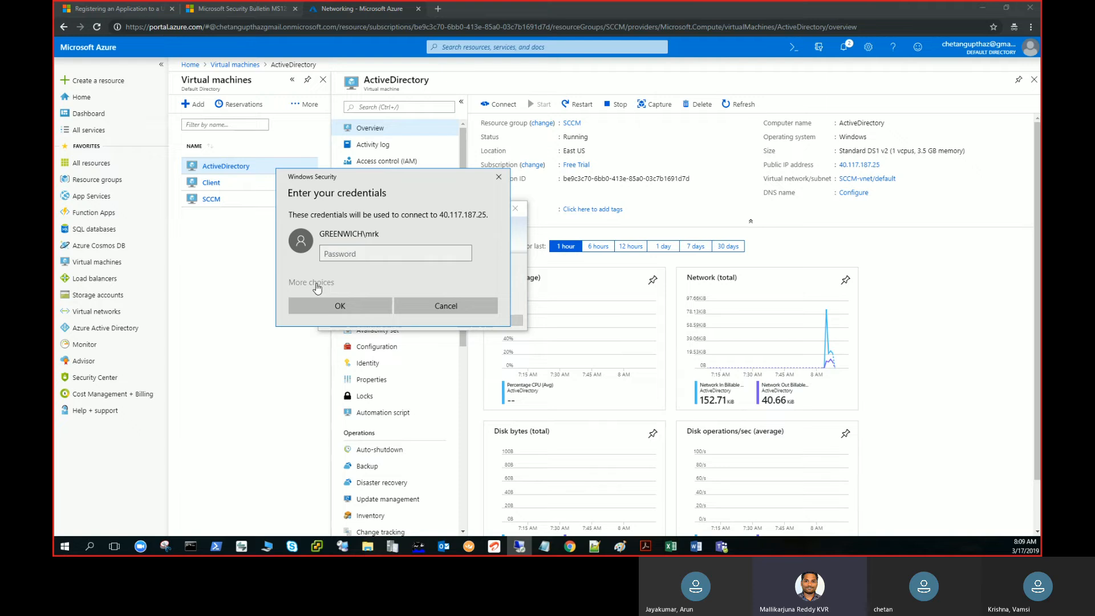
click(340, 338)
text(activedi)
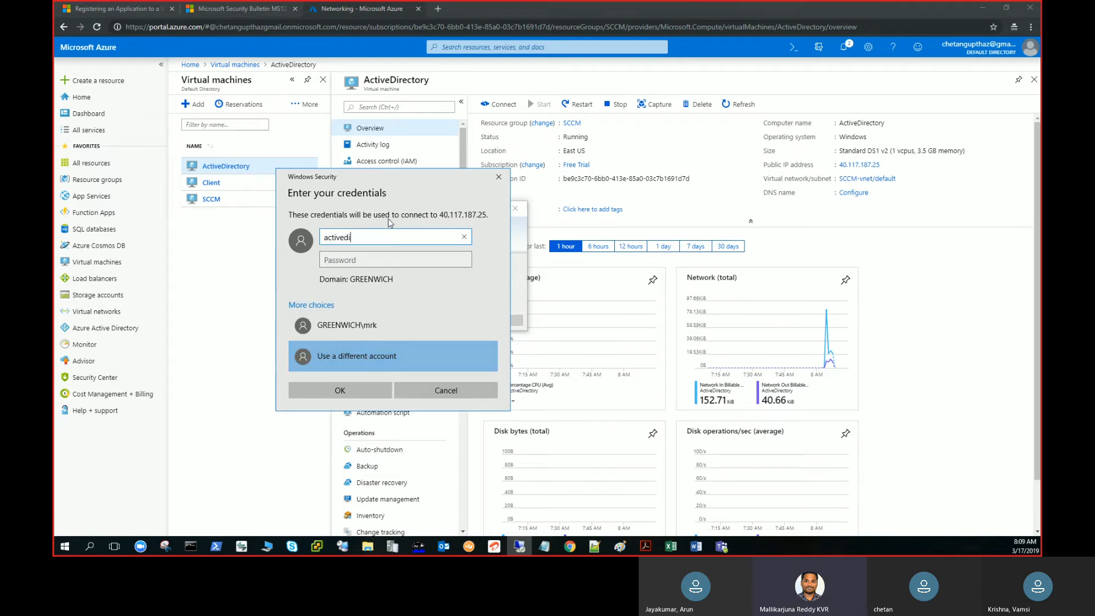
text(rectory\labaccou)
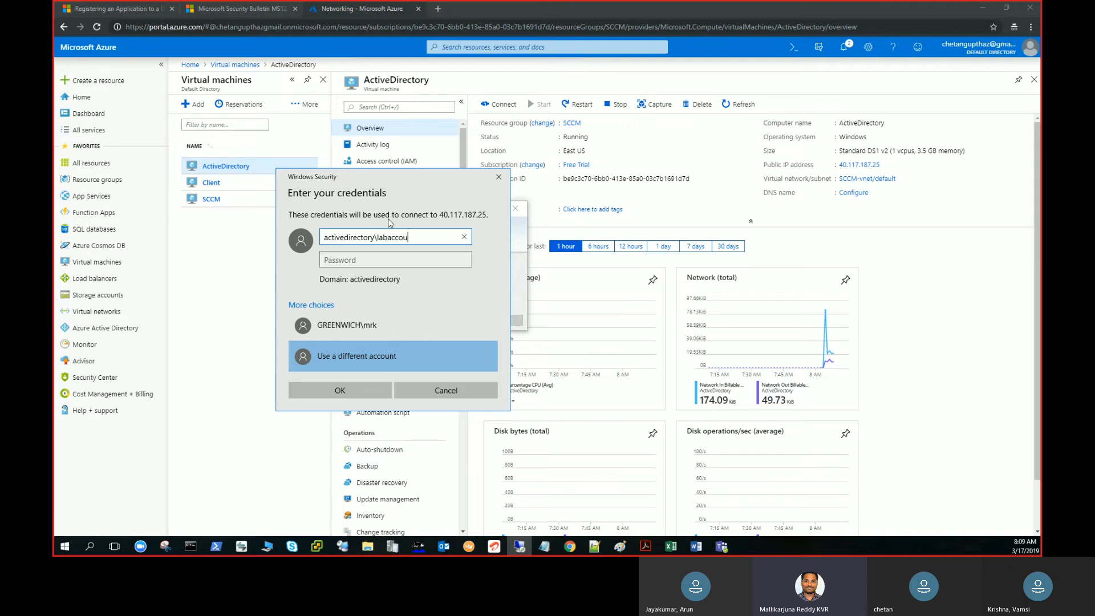
text(nt)
Enter the account password for activedirectory\labaccount and submit the credentials.
key(Tab)
text(*****)
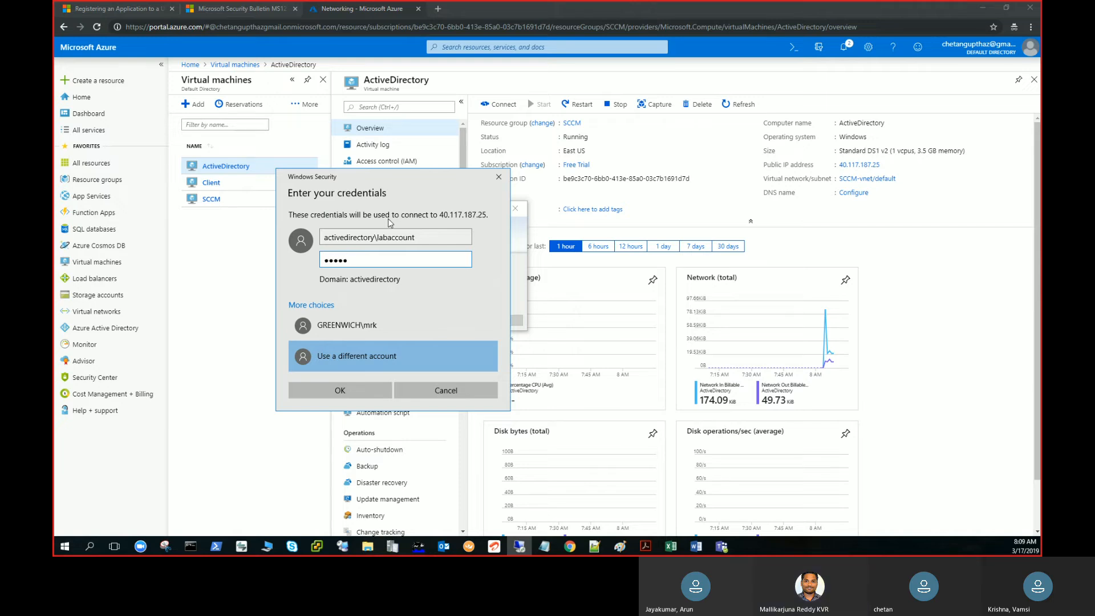
text(*******)
key(Return)
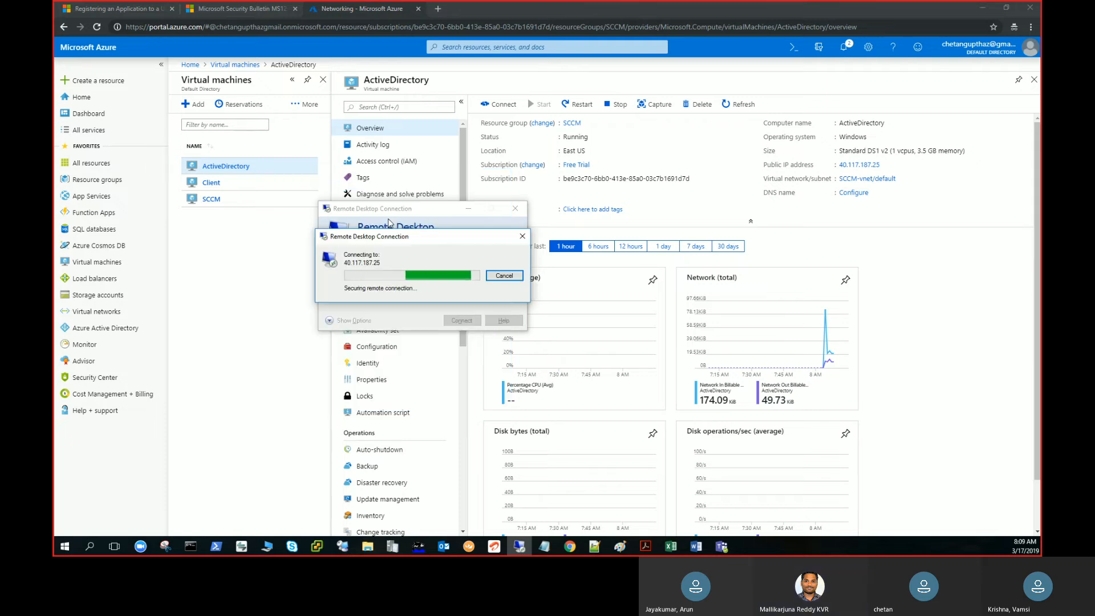
Confirm proceeding with the remote connection and expand the 40.117.187.25 session window to full screen.
key(Left)
key(Return)
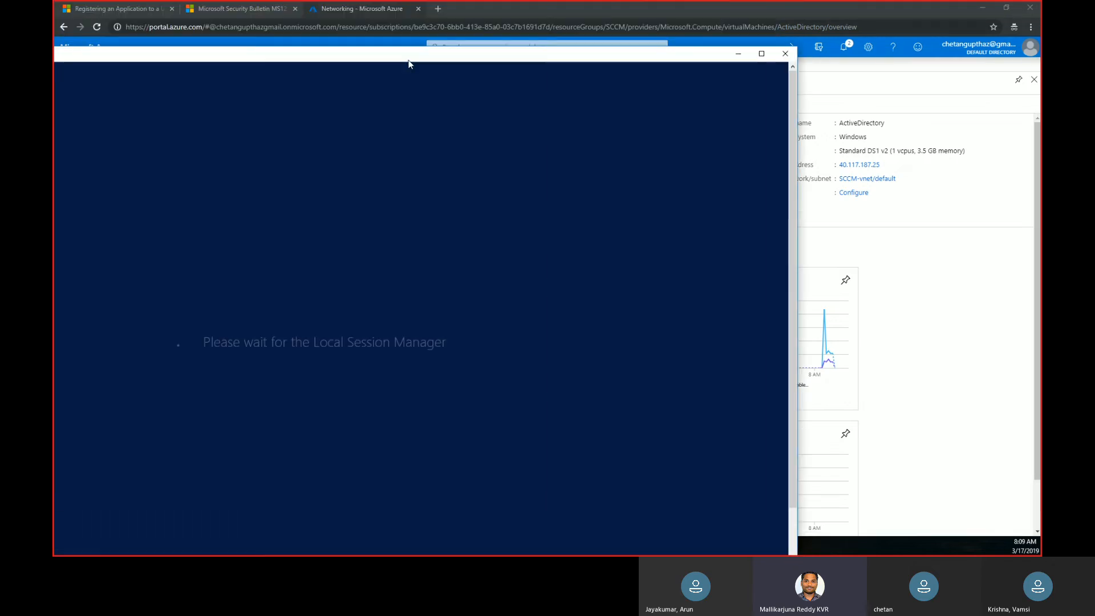
drag(408, 60, 645, 49)
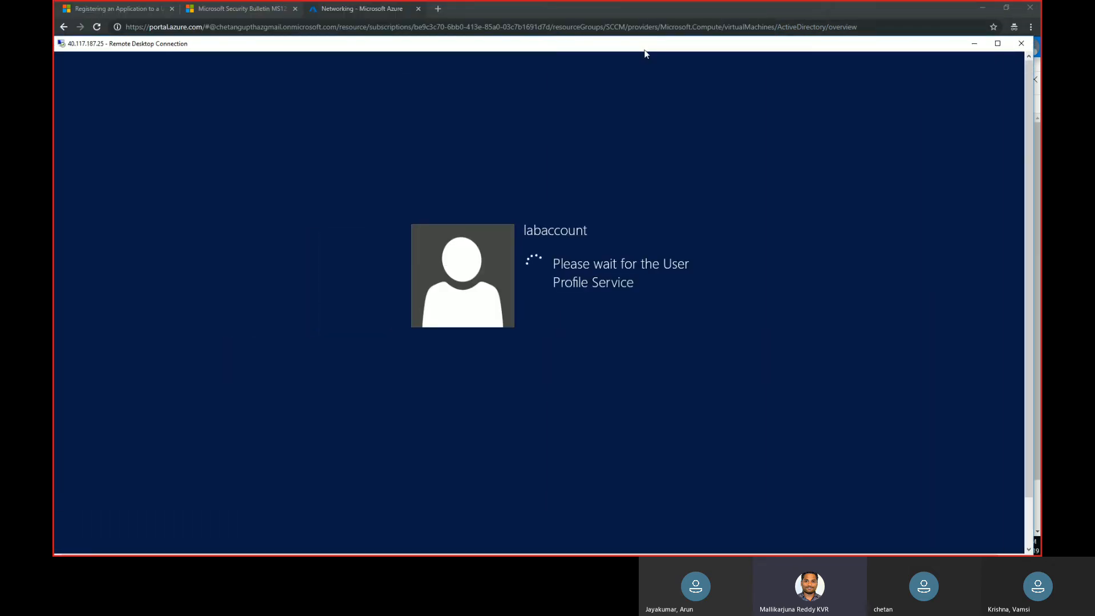
double_click(644, 50)
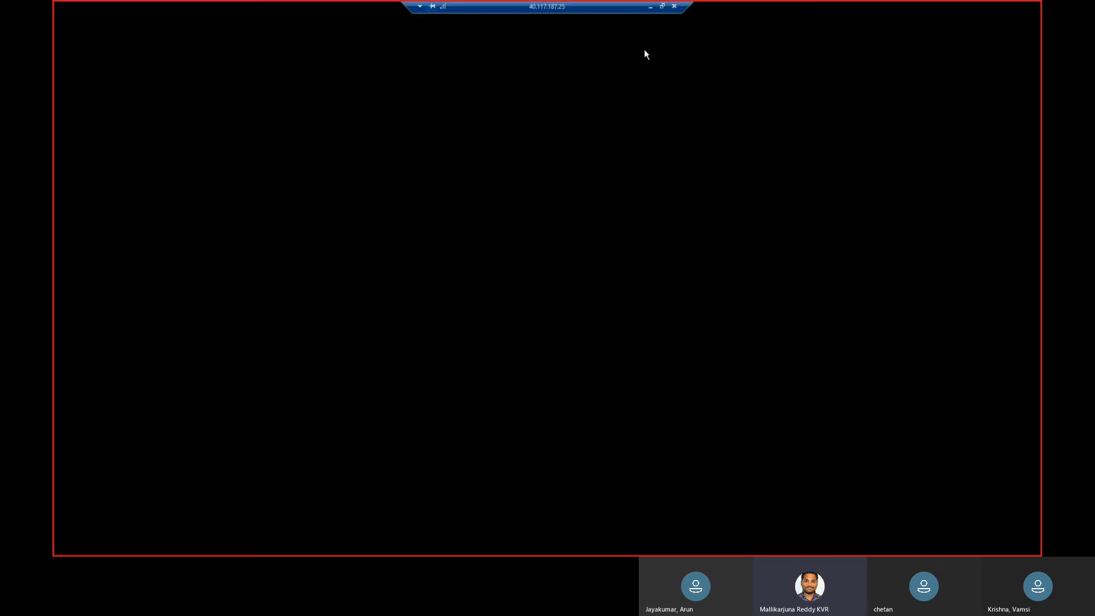
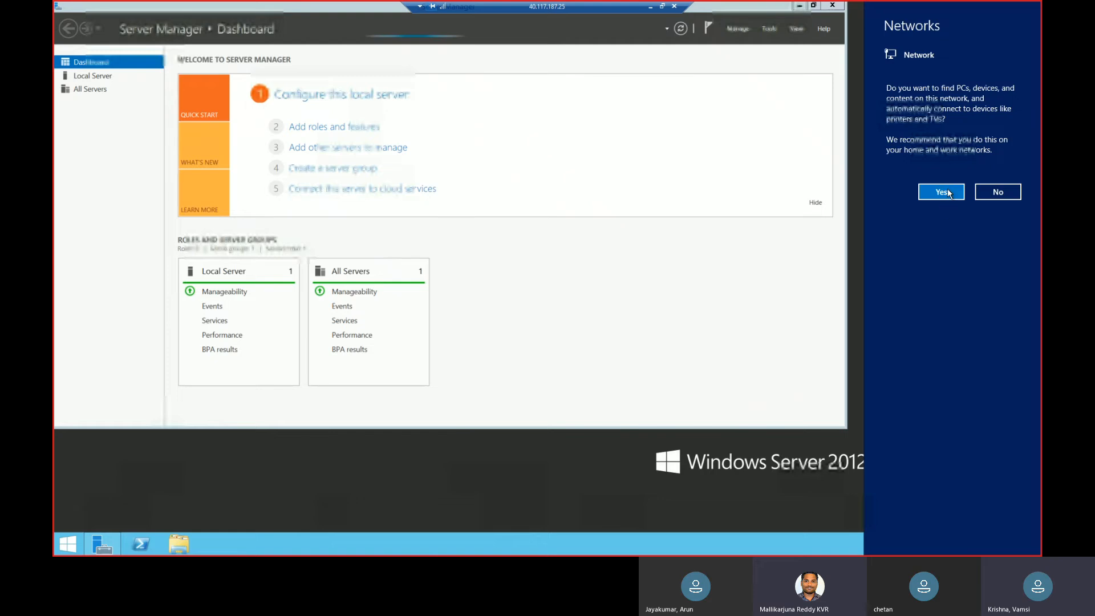
Allow the server to find devices on its network, and close and reopen Server Manager.
click(948, 194)
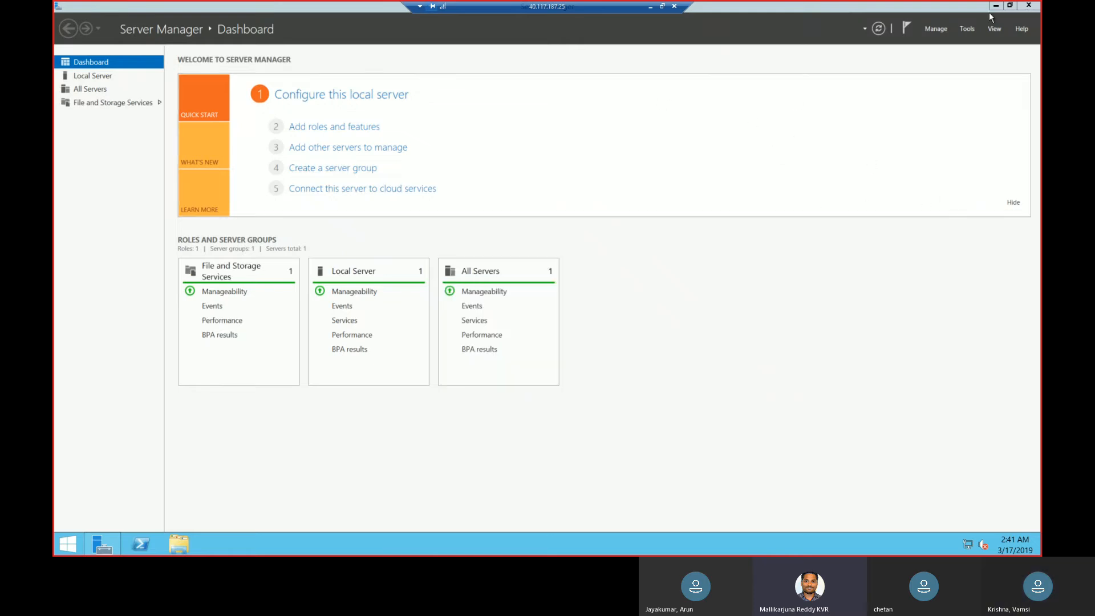
click(1030, 6)
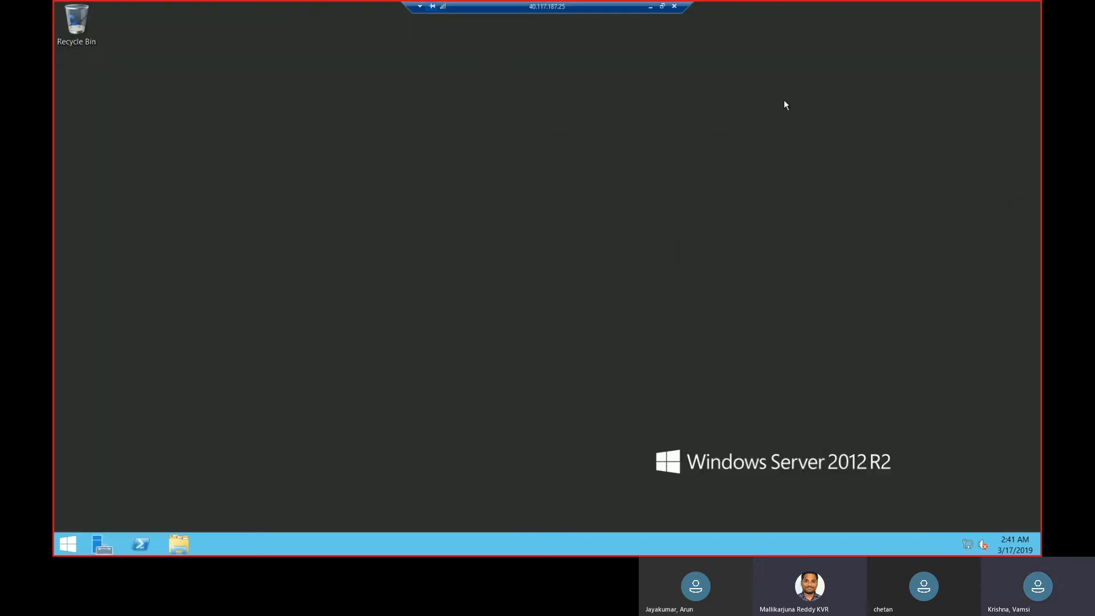
click(102, 548)
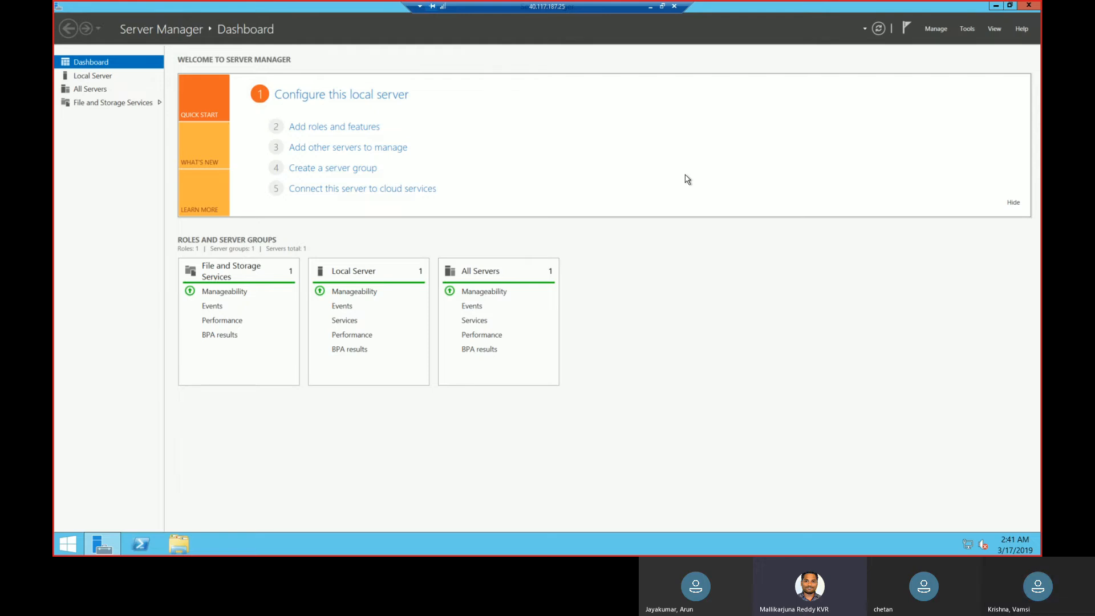
Start the Add Roles and Features Wizard and move its window toward the middle of the desktop.
click(940, 28)
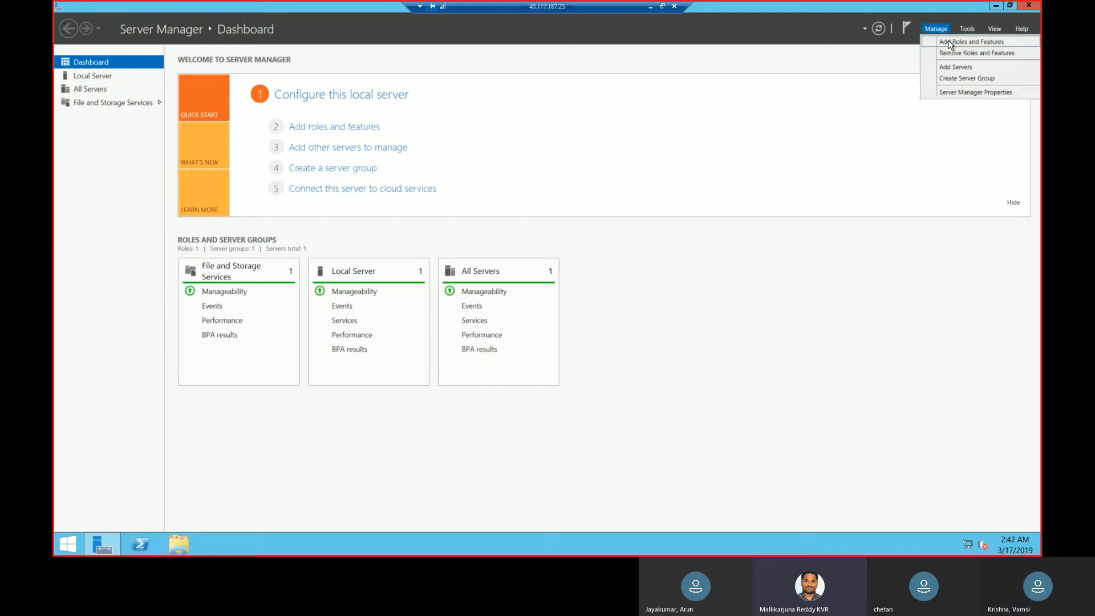
click(951, 44)
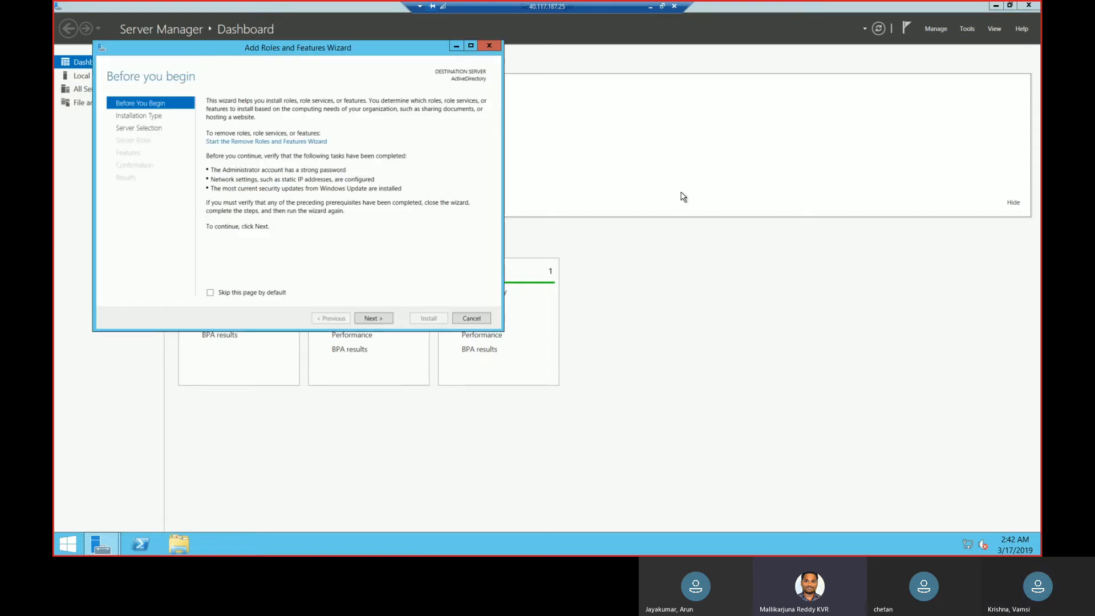
drag(375, 50, 542, 87)
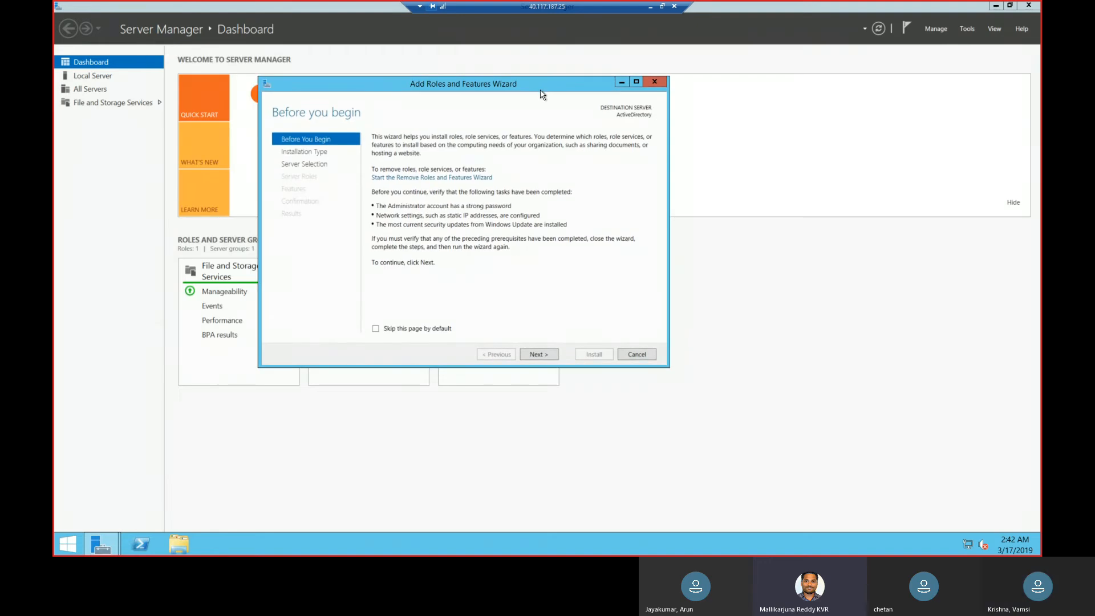
Open the system properties of This PC to view the server's basic information.
click(187, 542)
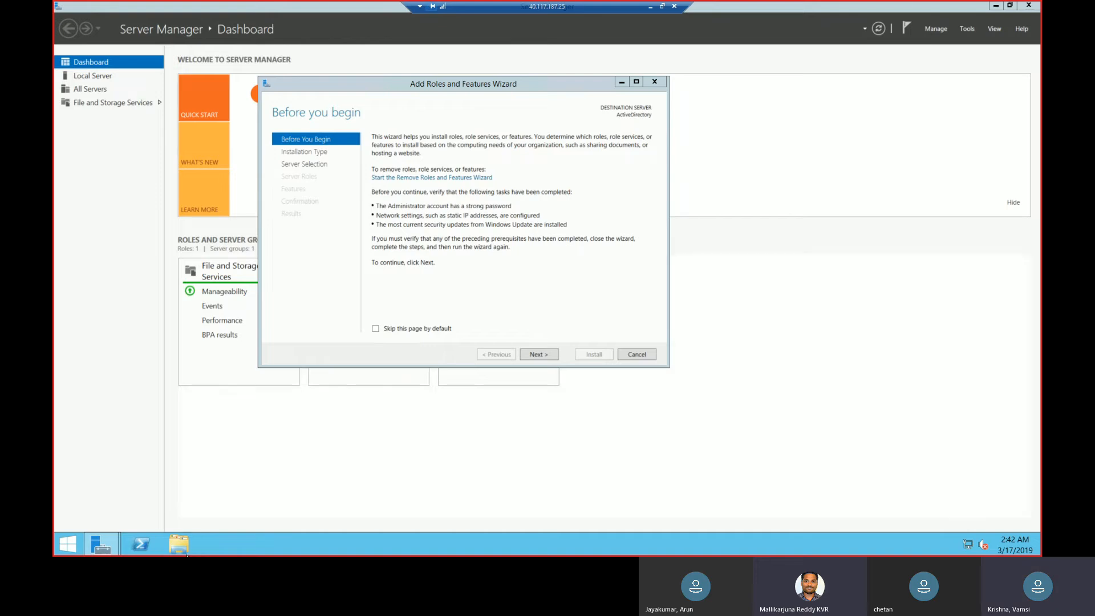
click(183, 550)
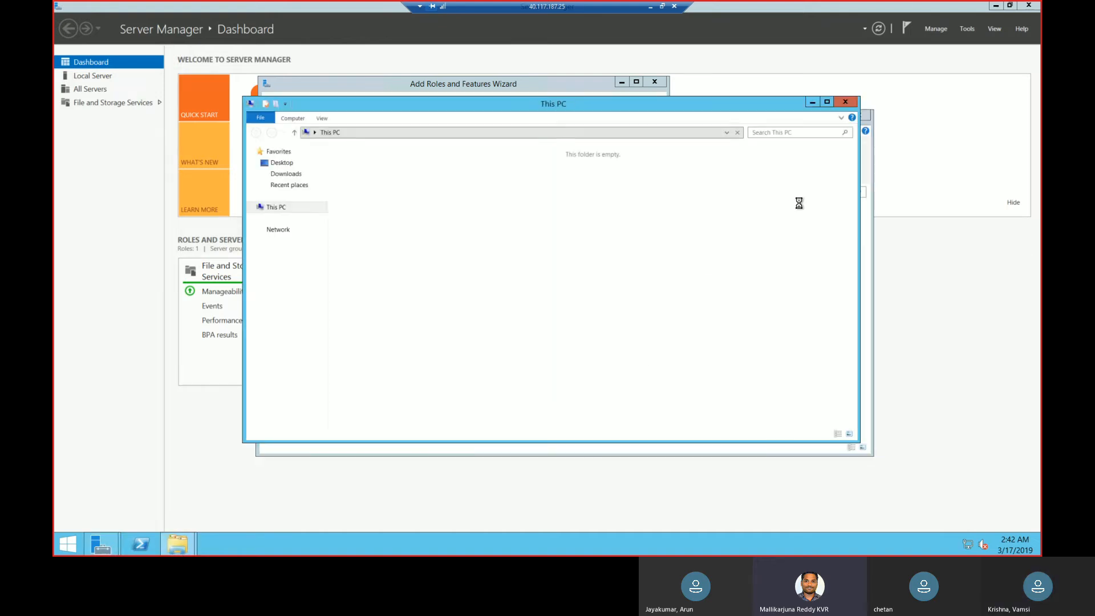
right_click(279, 213)
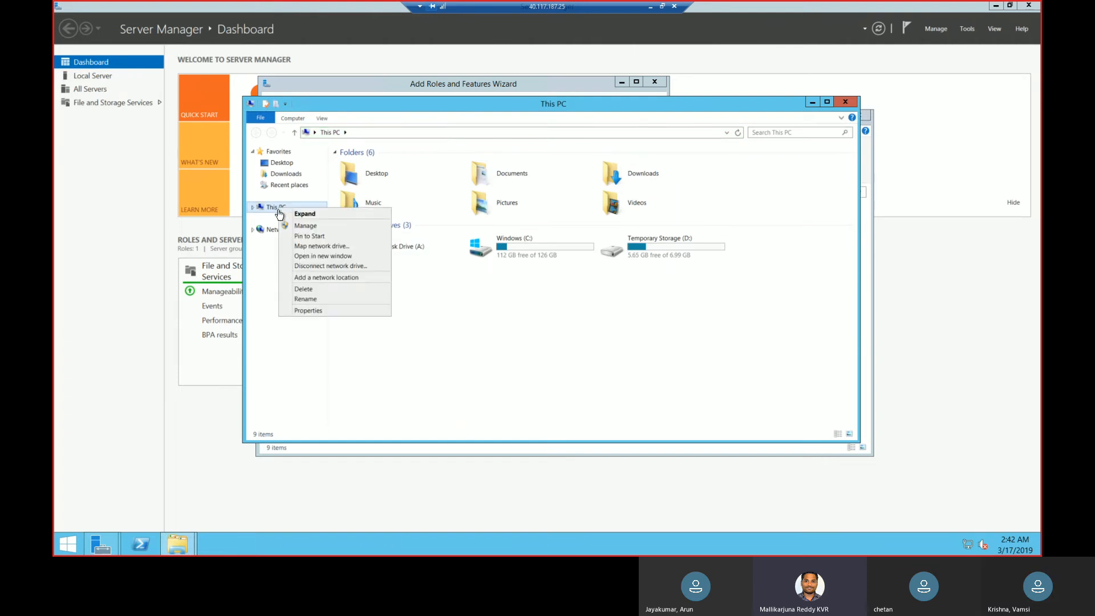
click(306, 311)
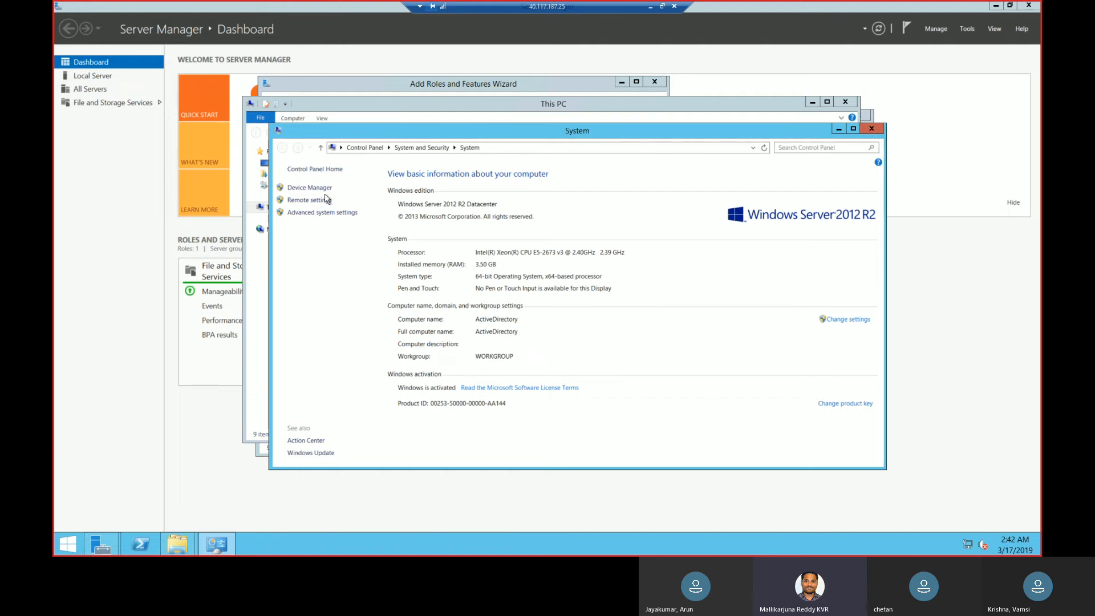
Show the Domain membership option in the computer name settings without saving, and close all system and This PC windows.
click(327, 214)
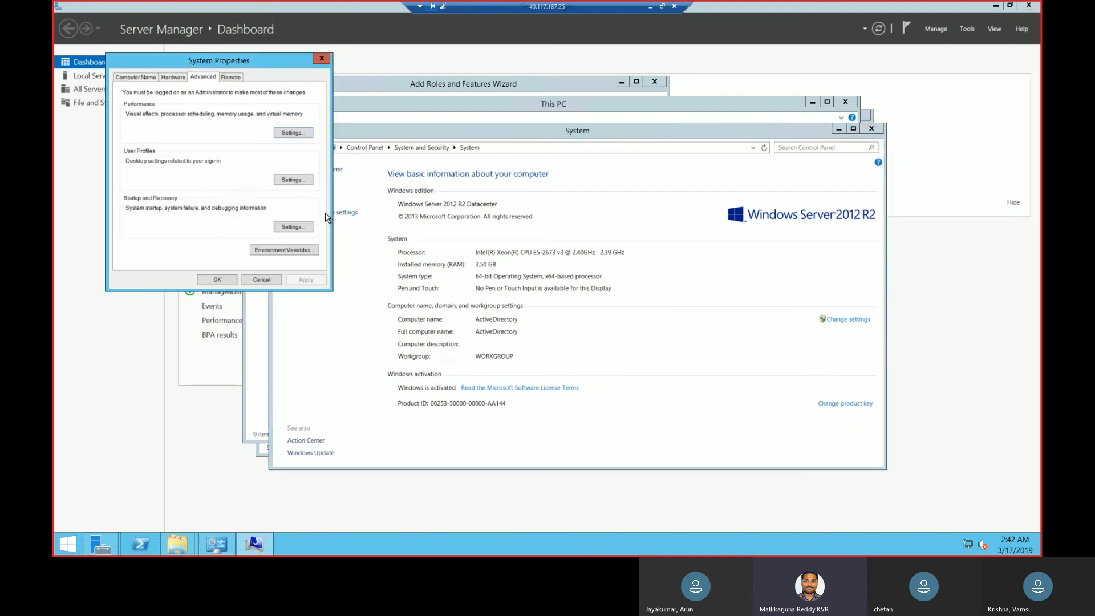
click(136, 78)
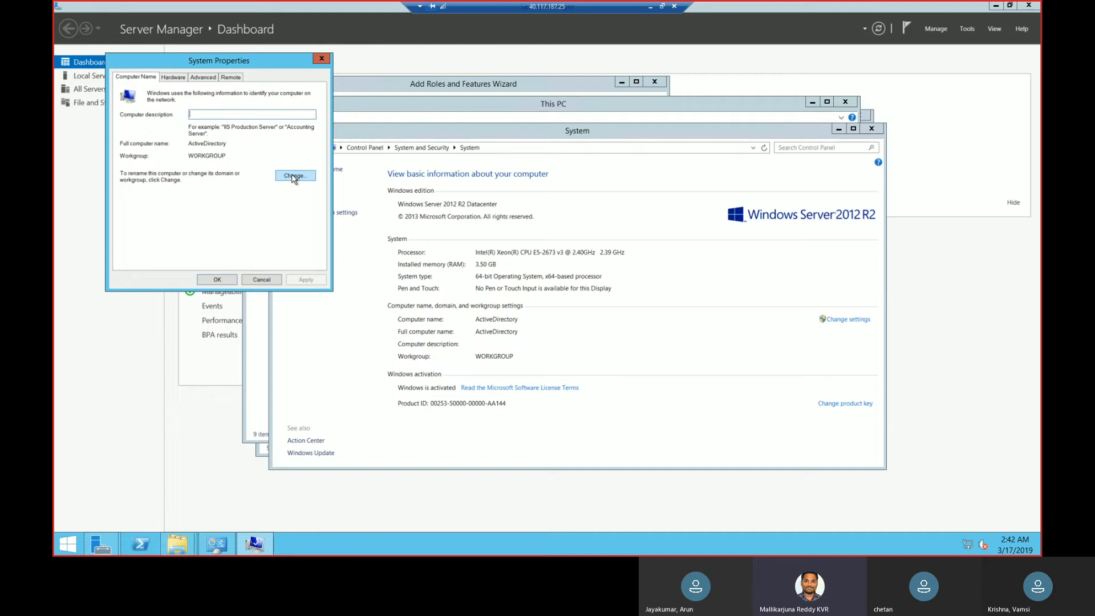
click(292, 176)
click(146, 199)
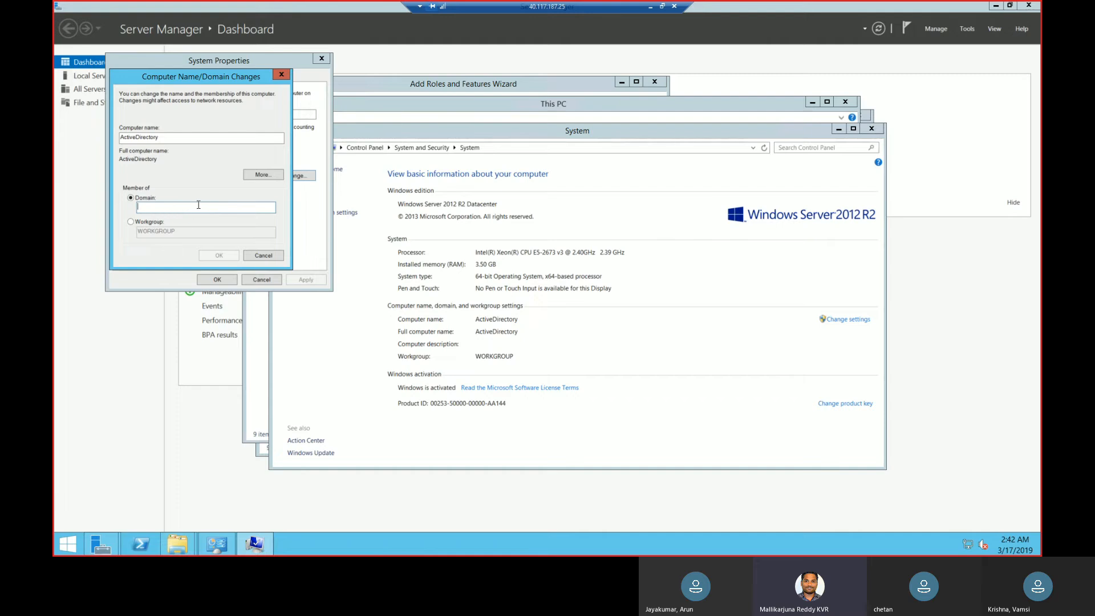
click(281, 75)
click(322, 58)
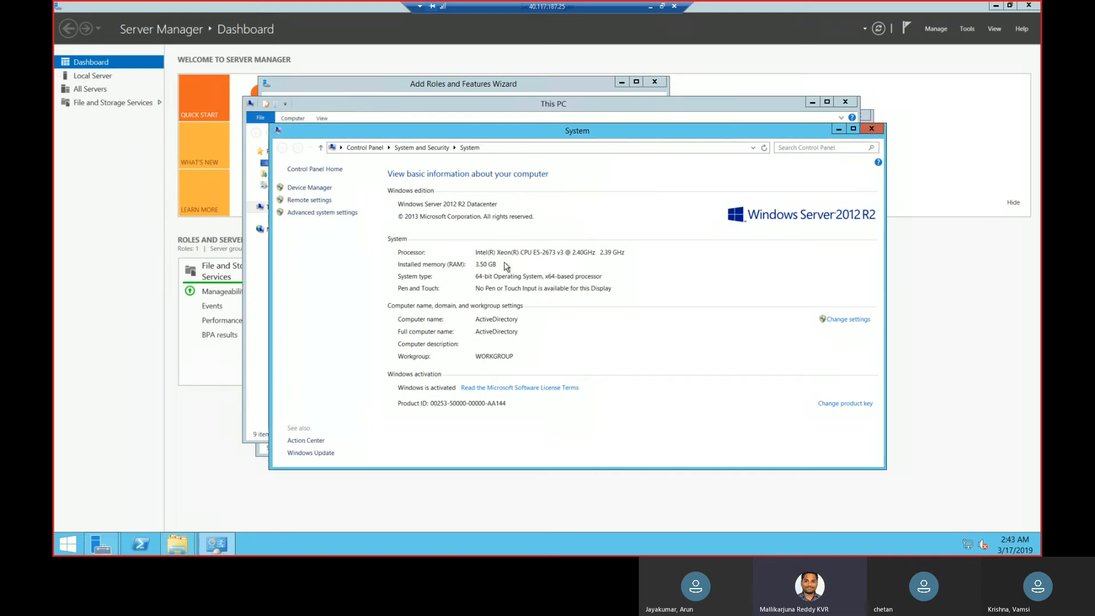
click(872, 129)
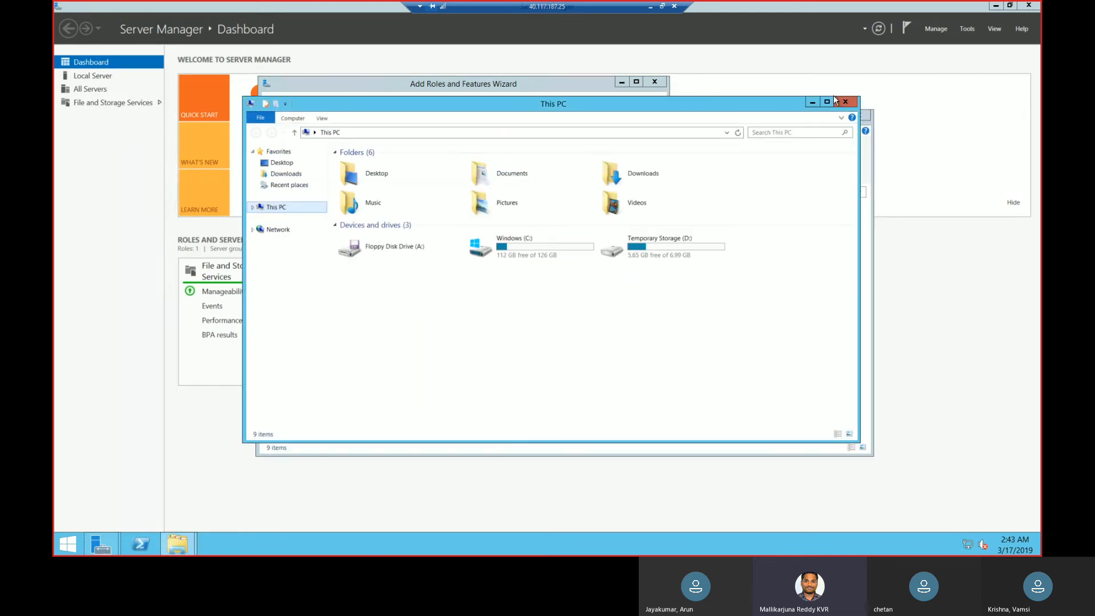
click(847, 102)
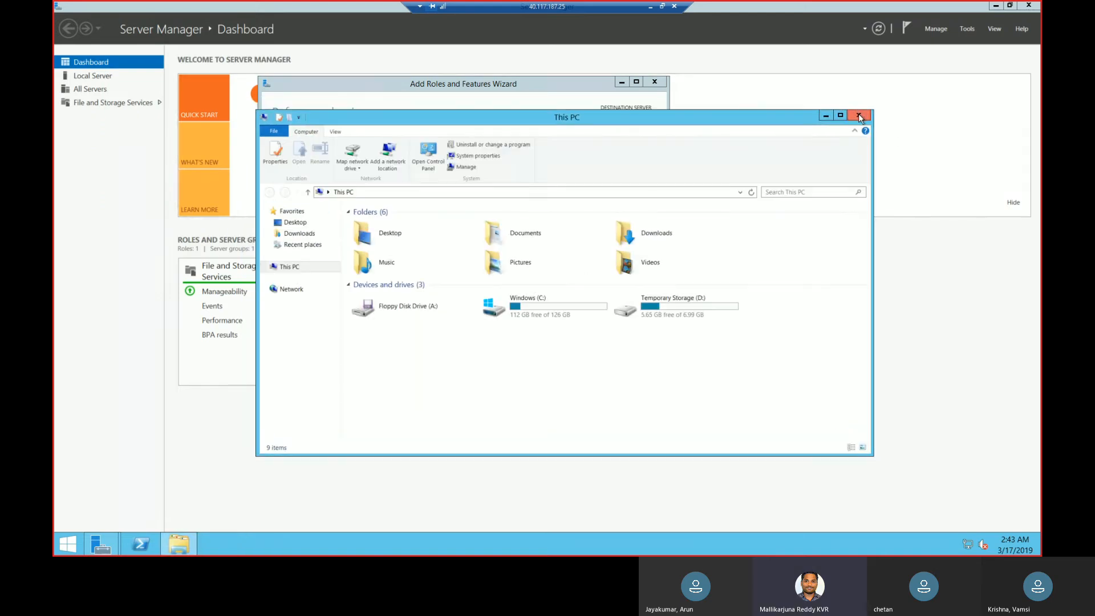
click(858, 114)
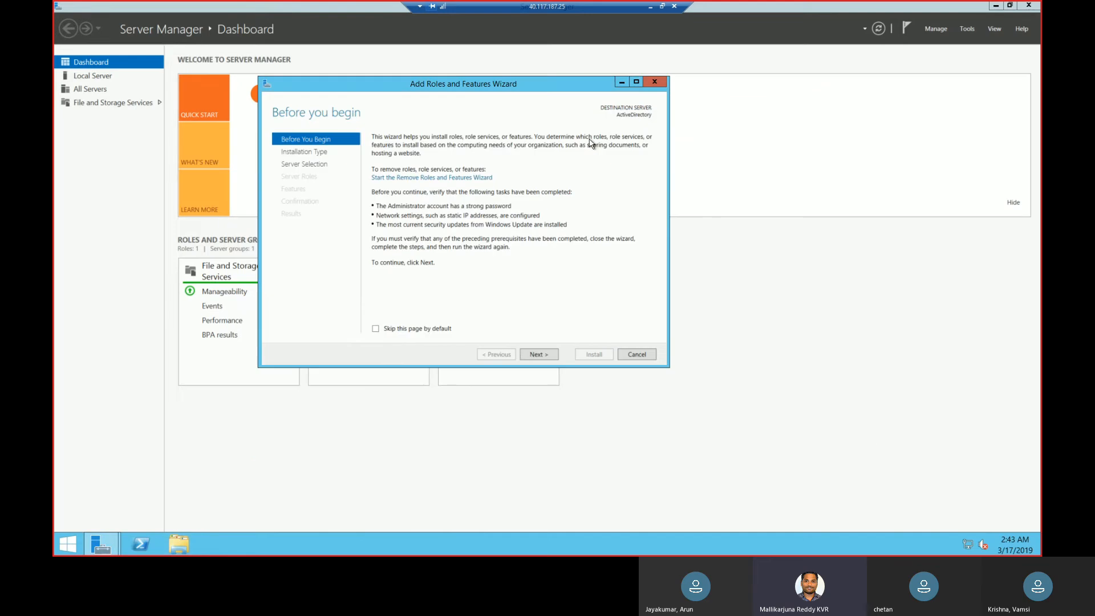
Choose a role-based or feature-based installation on the ActiveDirectory server from the server pool.
click(533, 352)
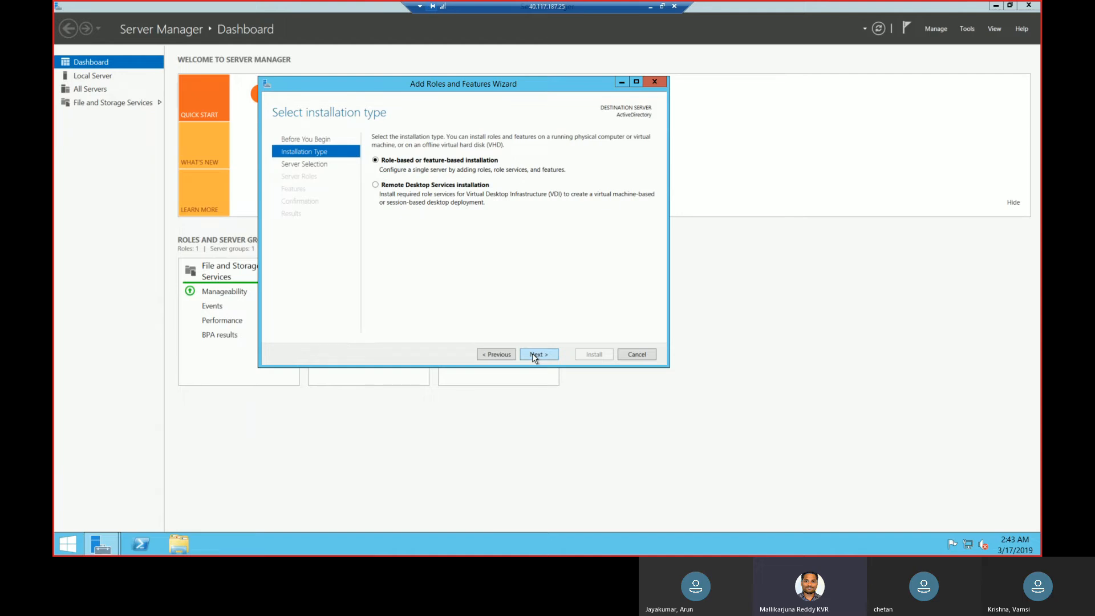
click(533, 357)
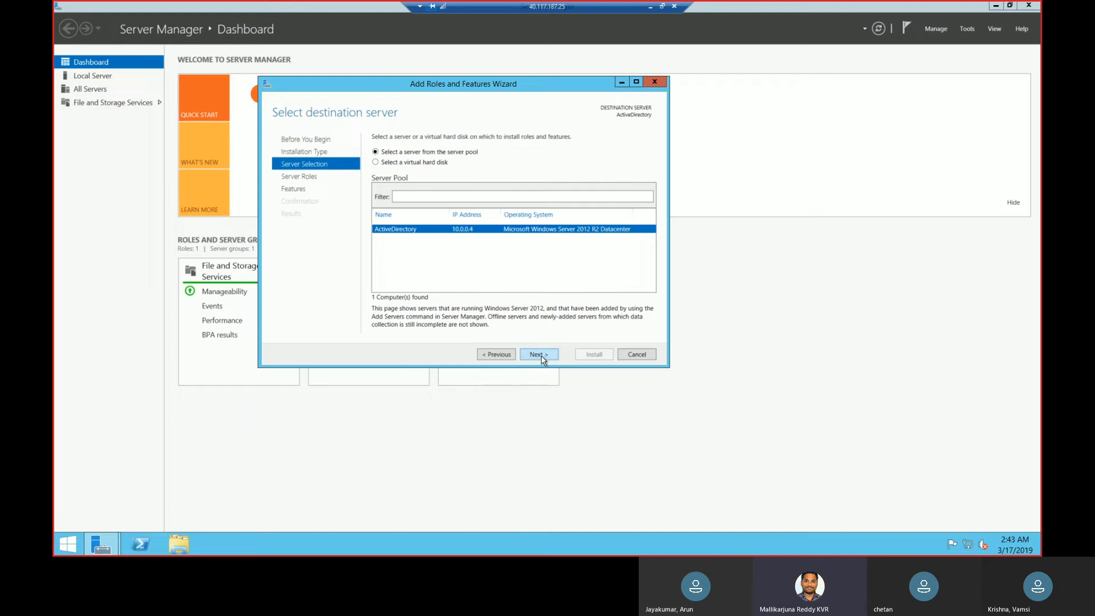
click(539, 355)
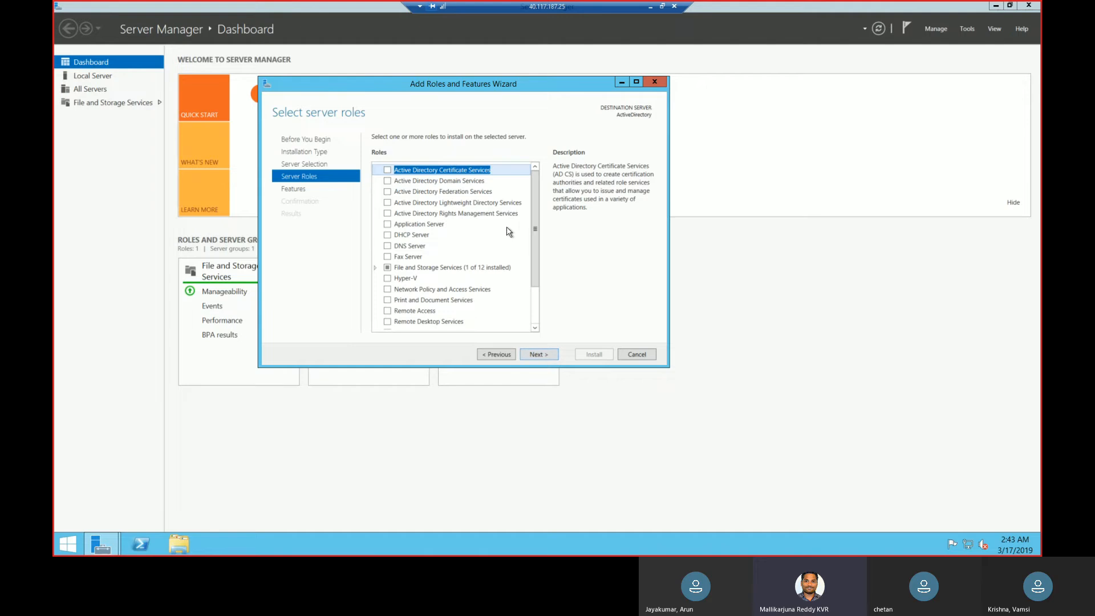
Select the Active Directory Domain Services role and add its required features, including the management tools.
click(457, 182)
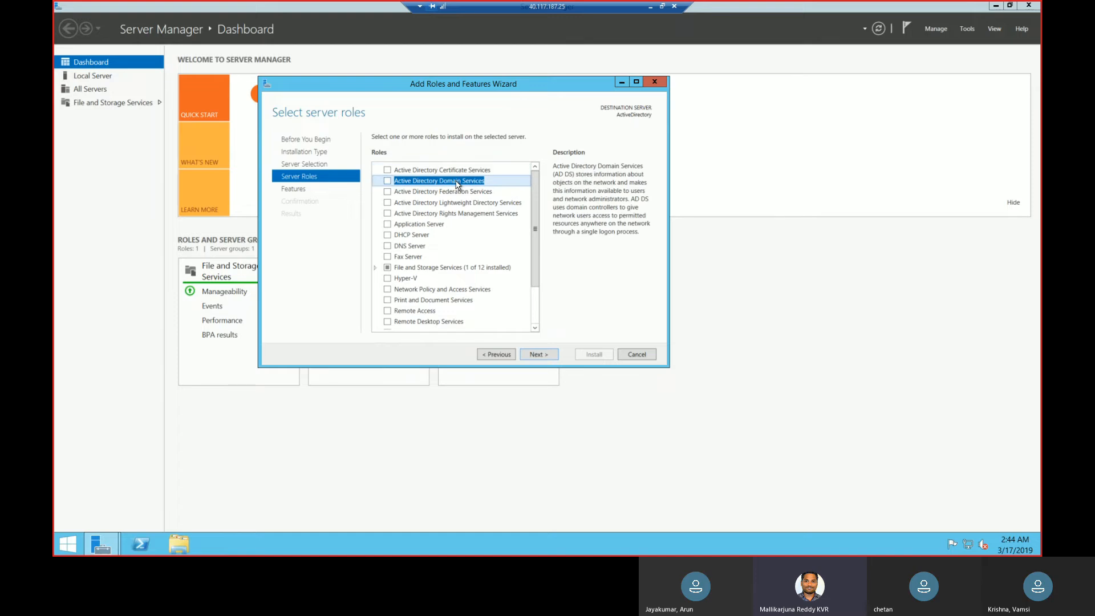
click(388, 181)
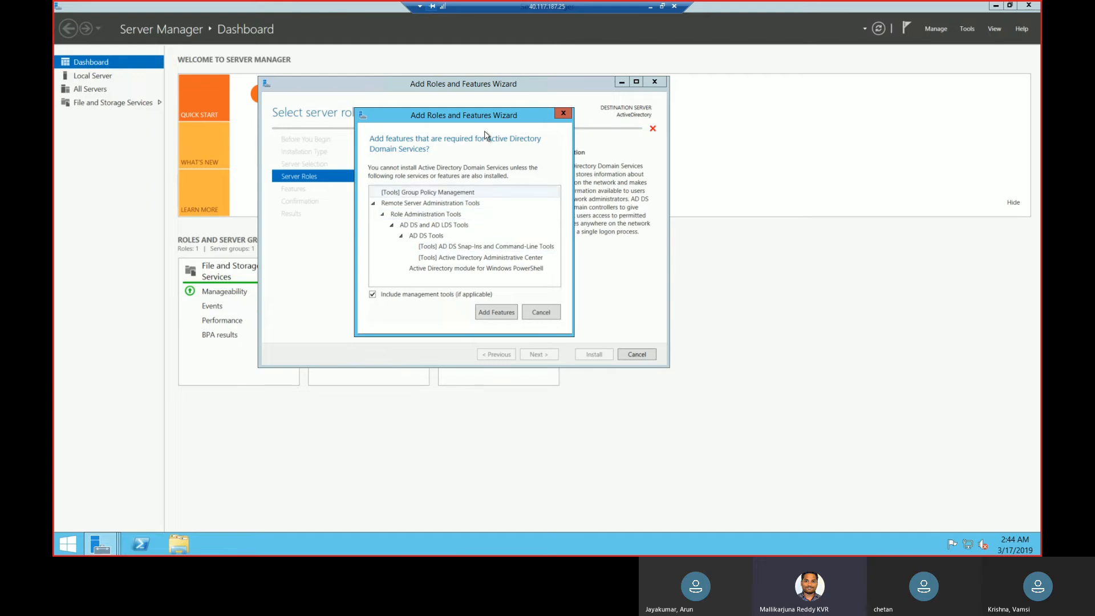
drag(542, 115, 777, 125)
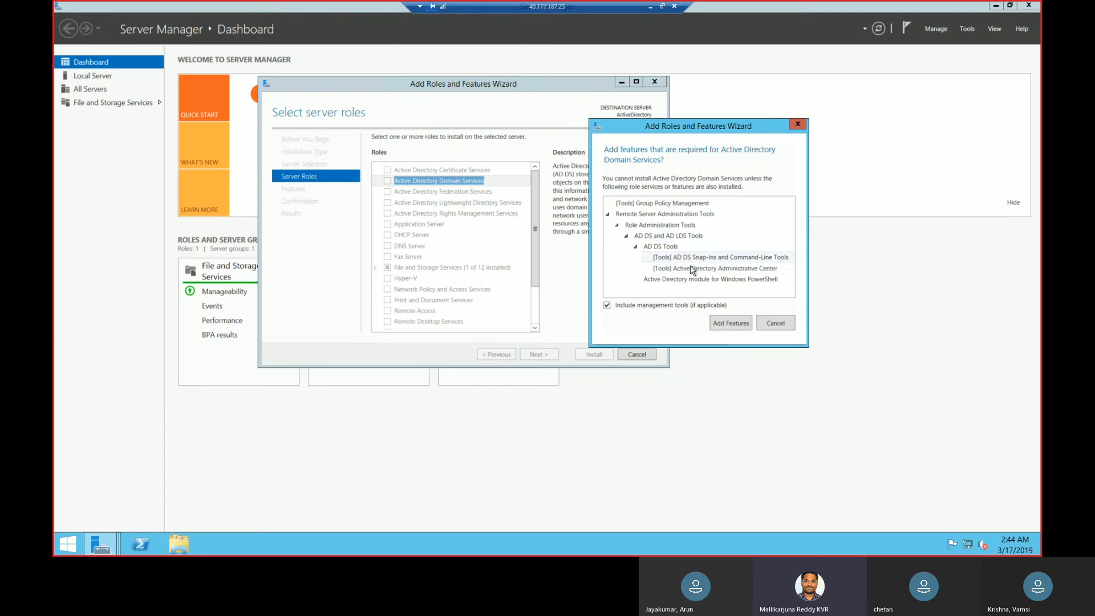
click(673, 238)
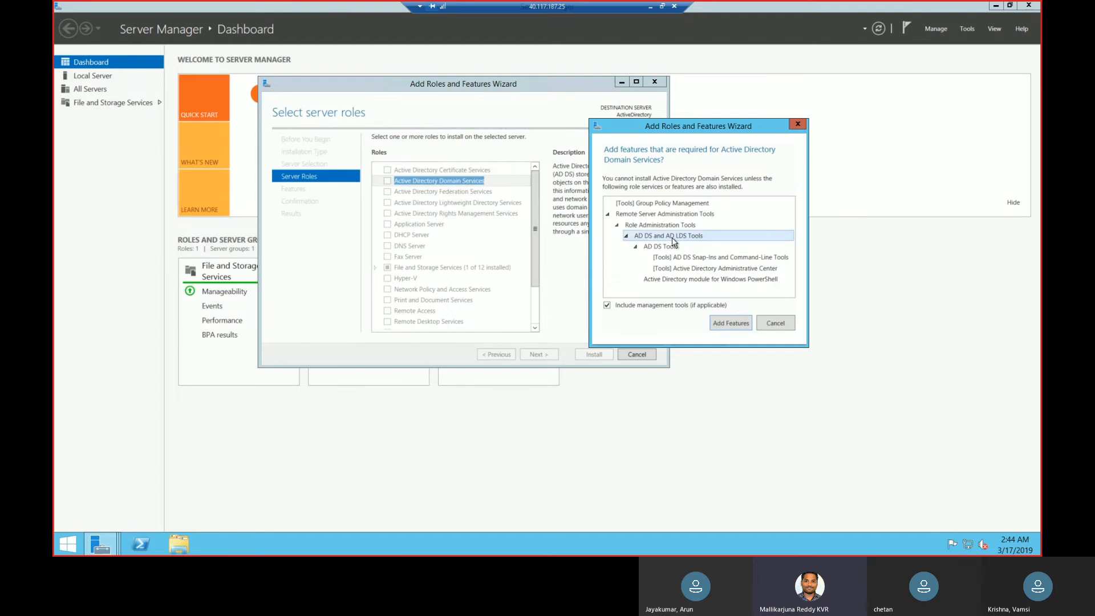
click(697, 280)
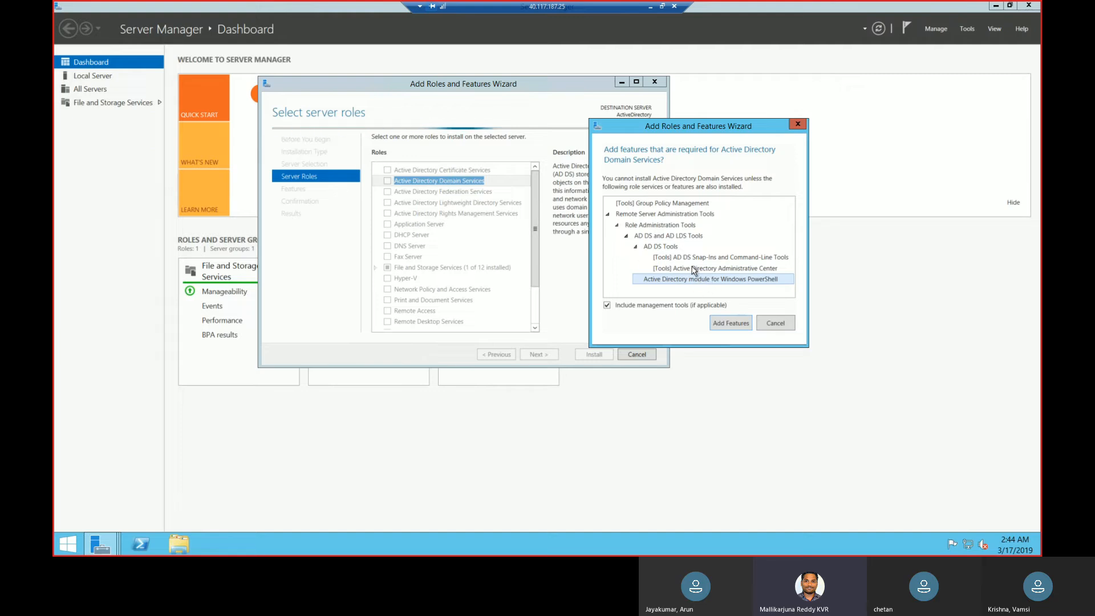
click(730, 324)
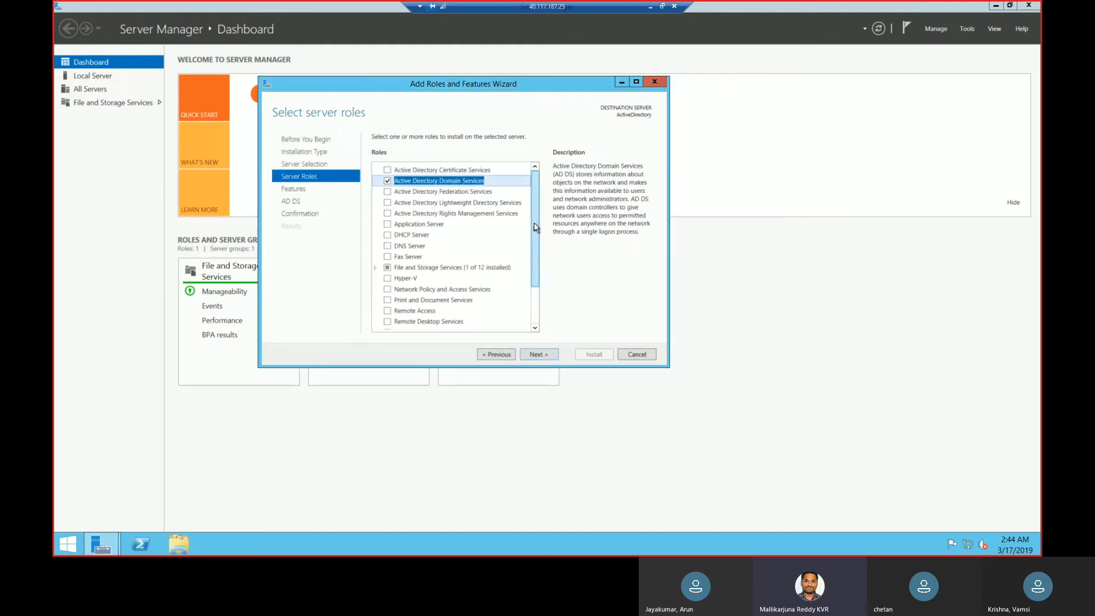
Review the remaining server roles and the list of features available in the wizard.
drag(534, 231, 533, 242)
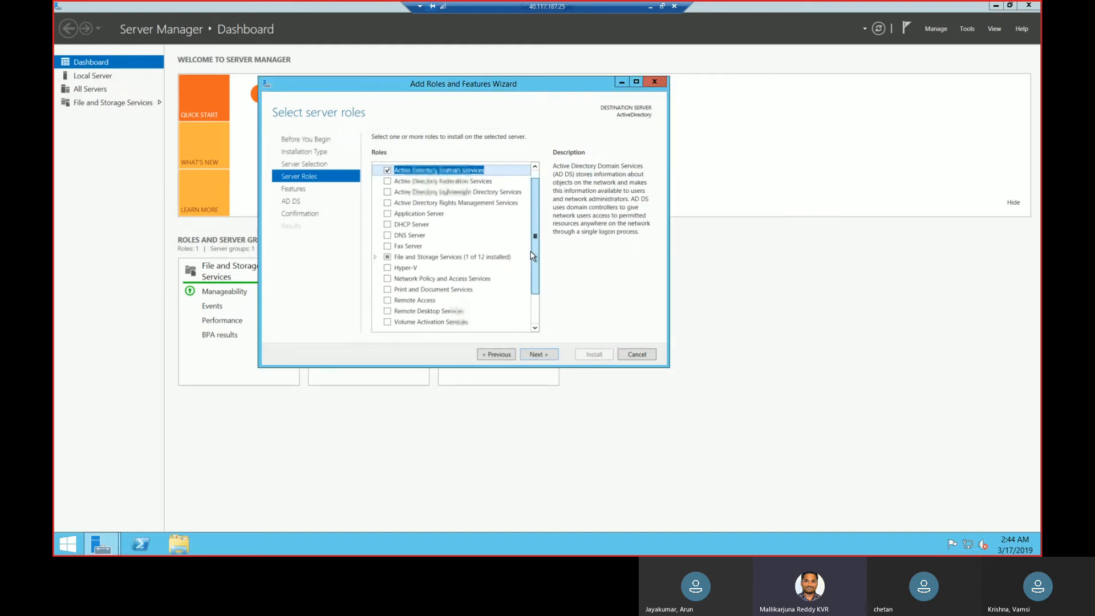
scroll(536, 288, down, 2)
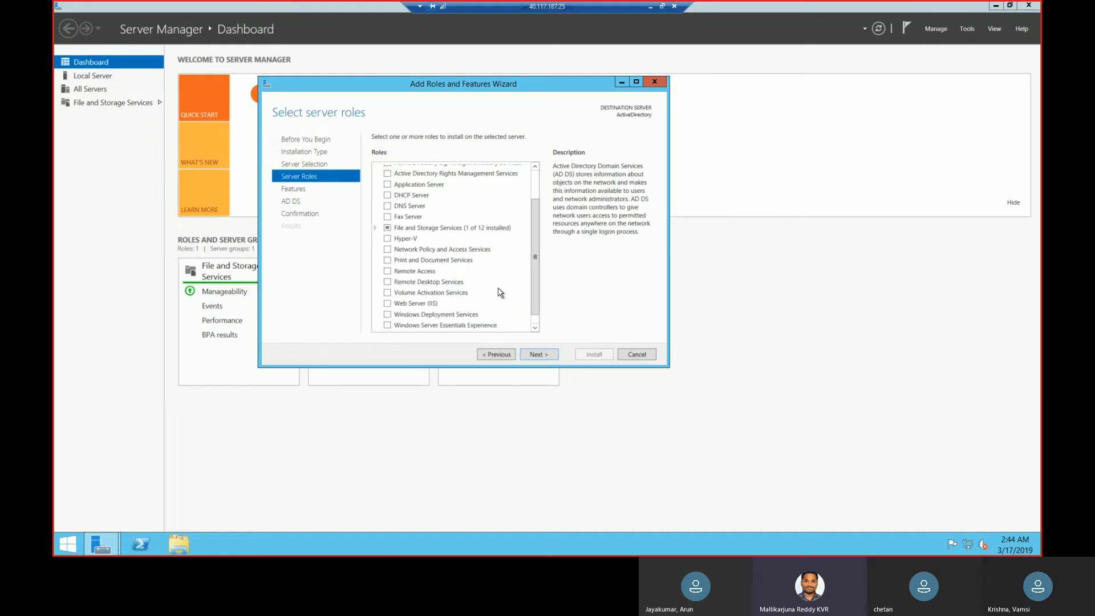
drag(537, 212, 536, 186)
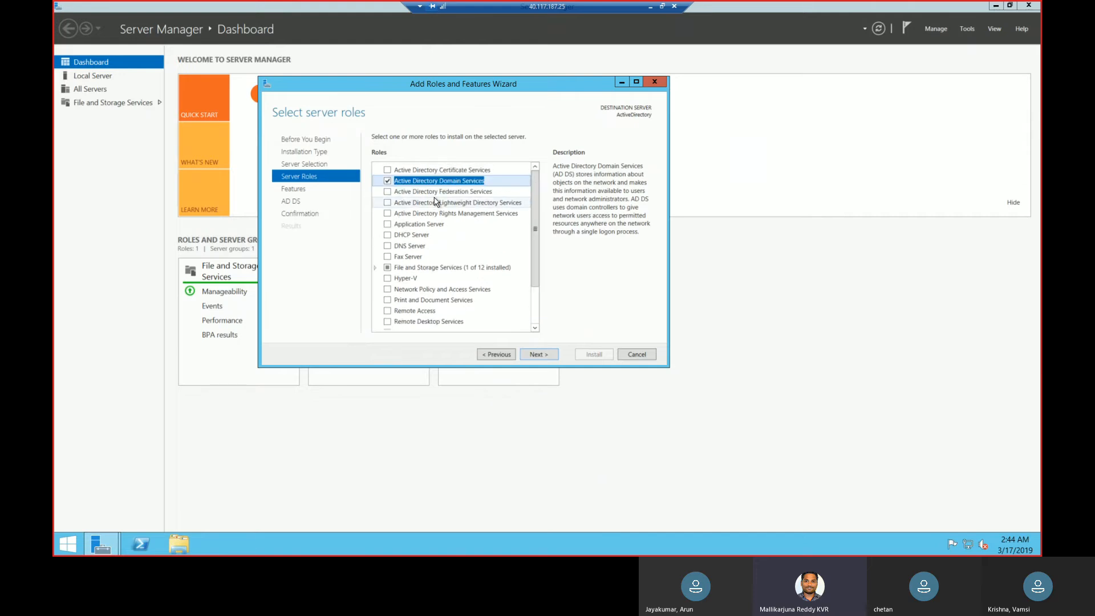
click(536, 355)
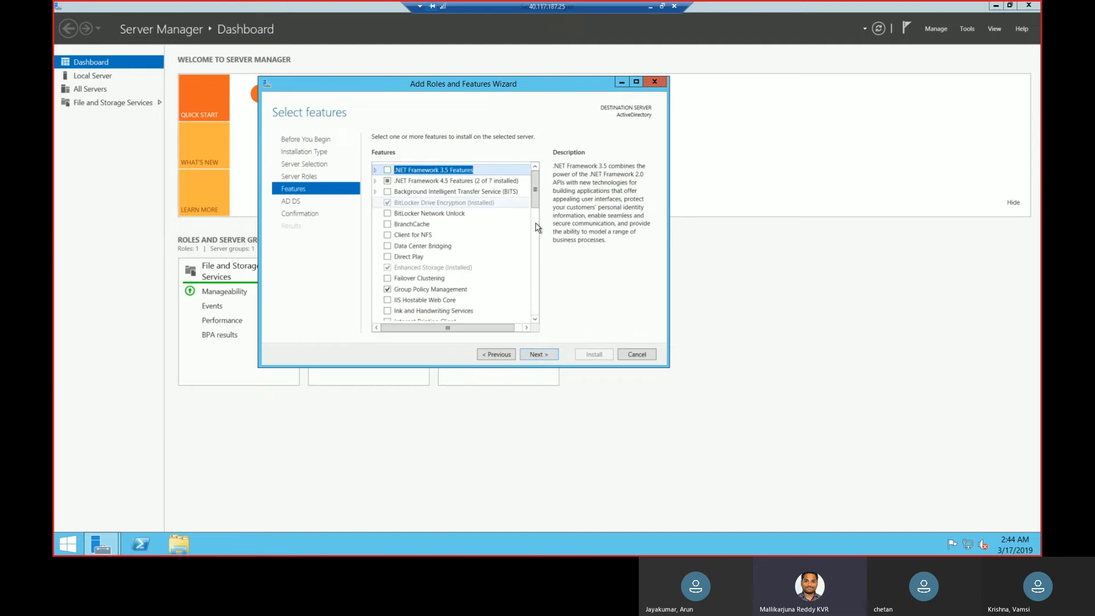
drag(537, 193, 536, 229)
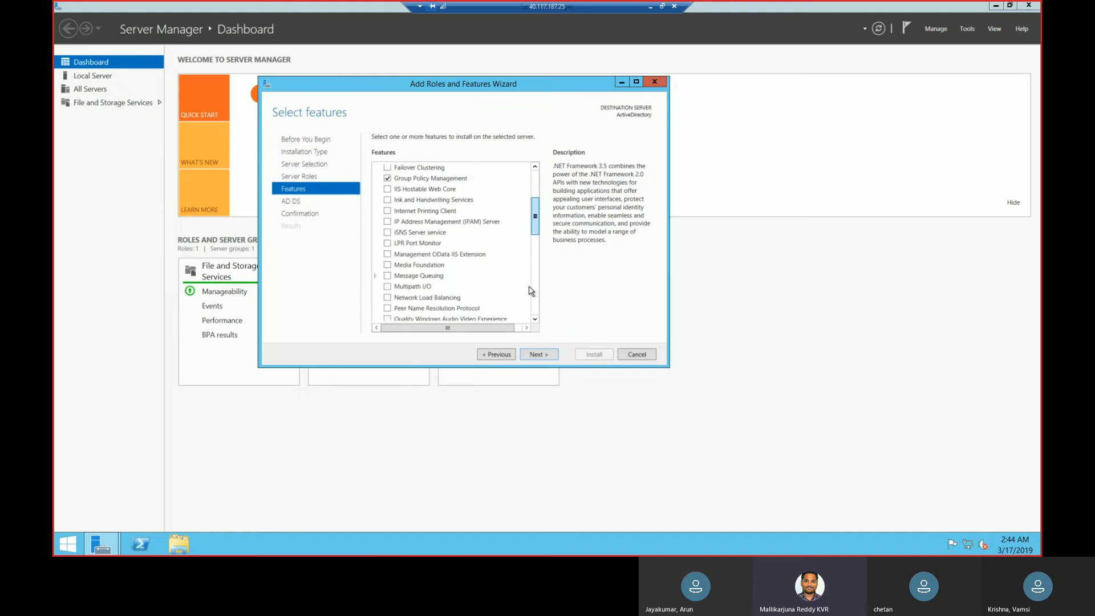
scroll(545, 231, down, 6)
scroll(546, 211, up, 8)
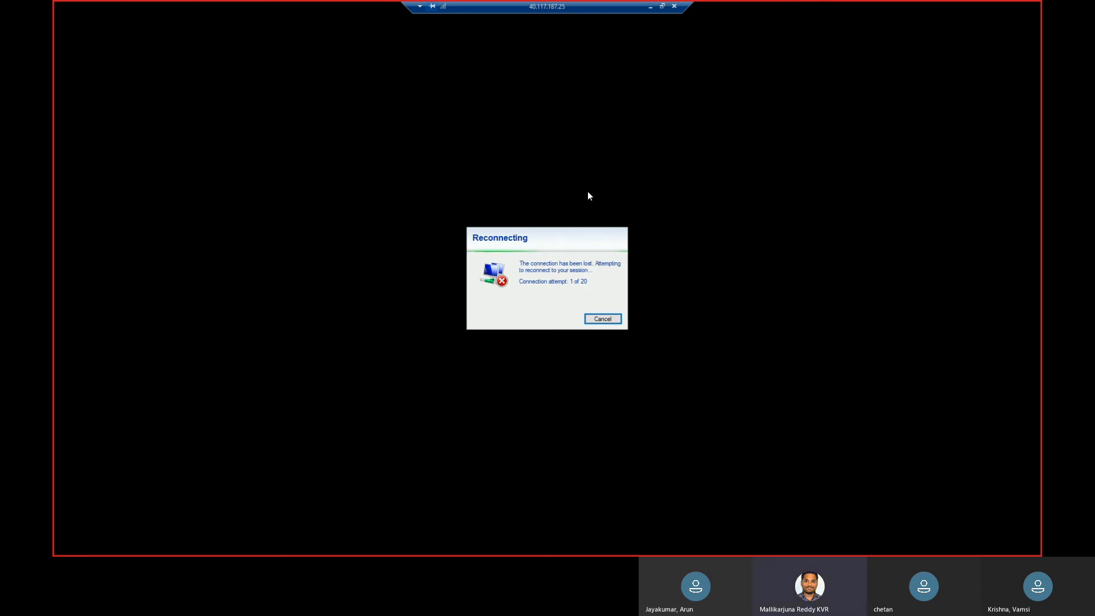
Cancel the reconnection attempt, bring Server Manager back up in the remote session and advance the wizard from server roles to features.
click(598, 317)
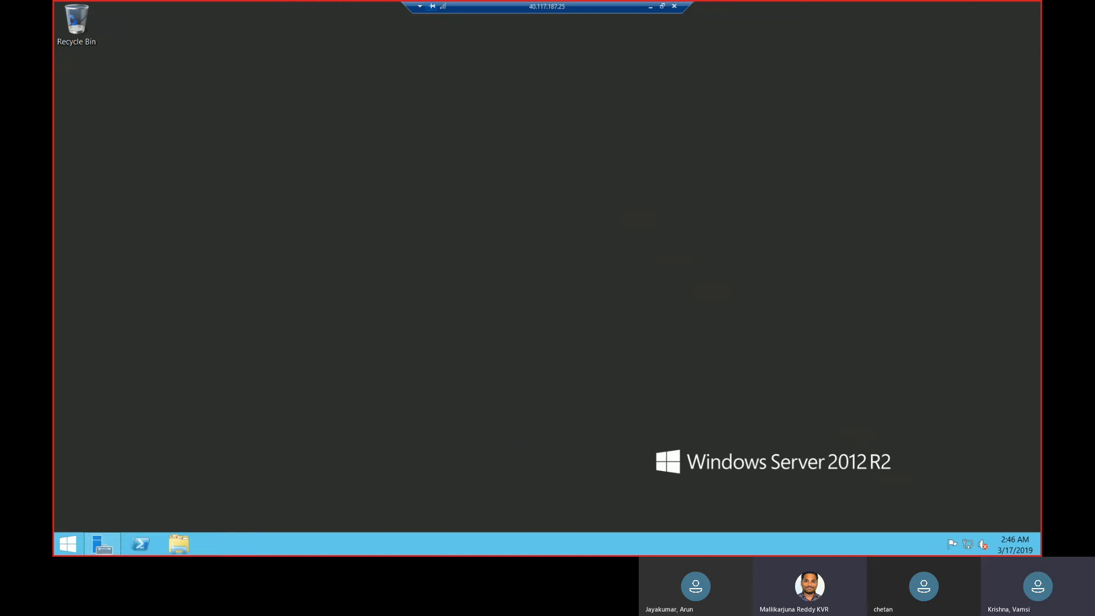
click(106, 553)
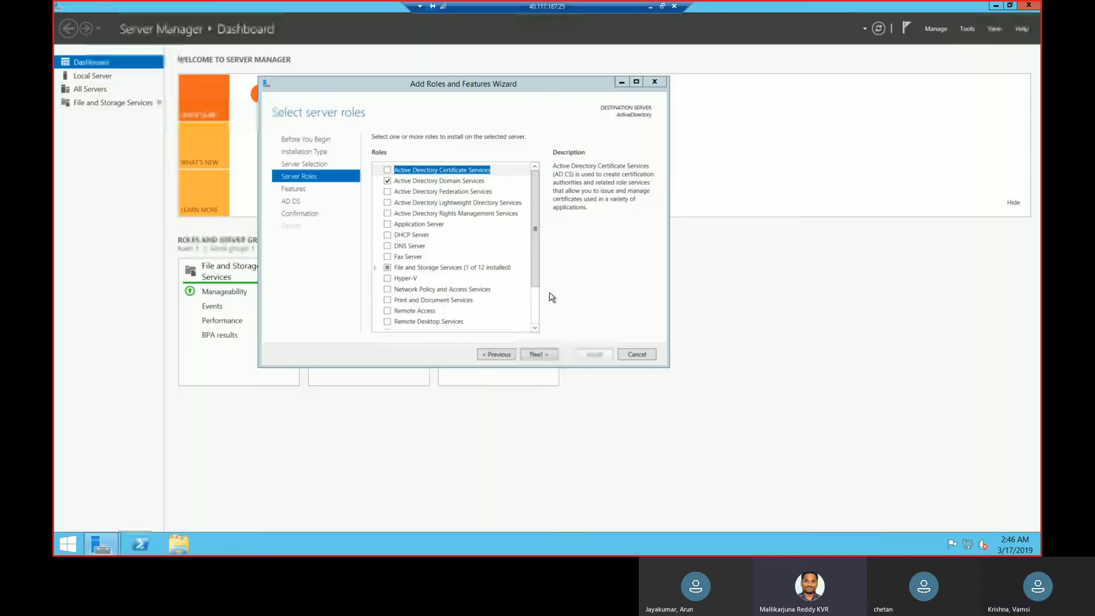
click(538, 353)
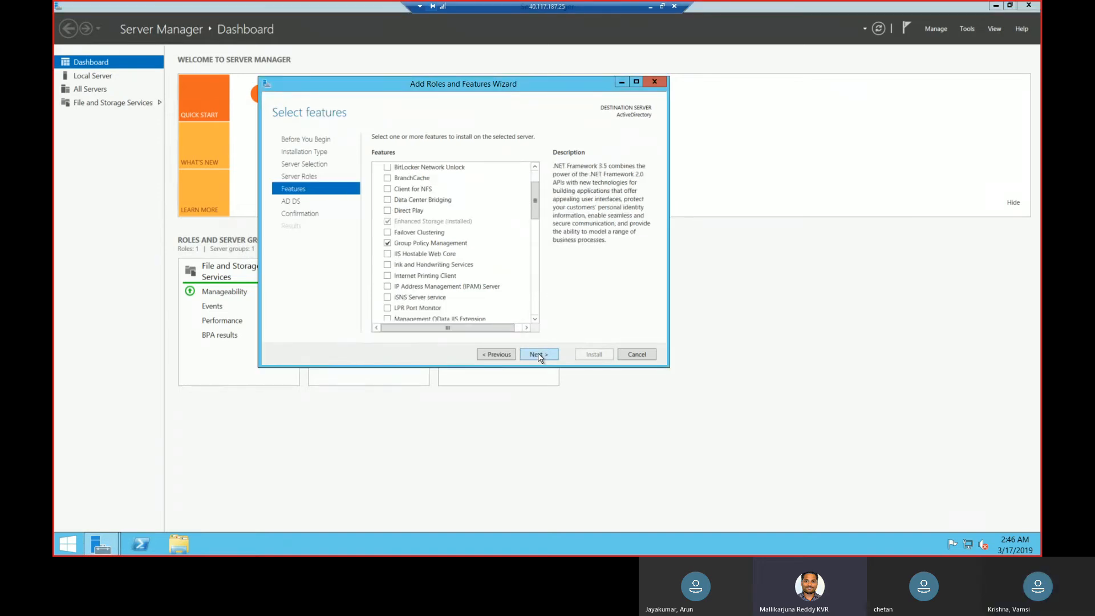
Keep the selected features, pass the AD DS information page and install the Active Directory Domain Services role without automatic restart.
click(538, 354)
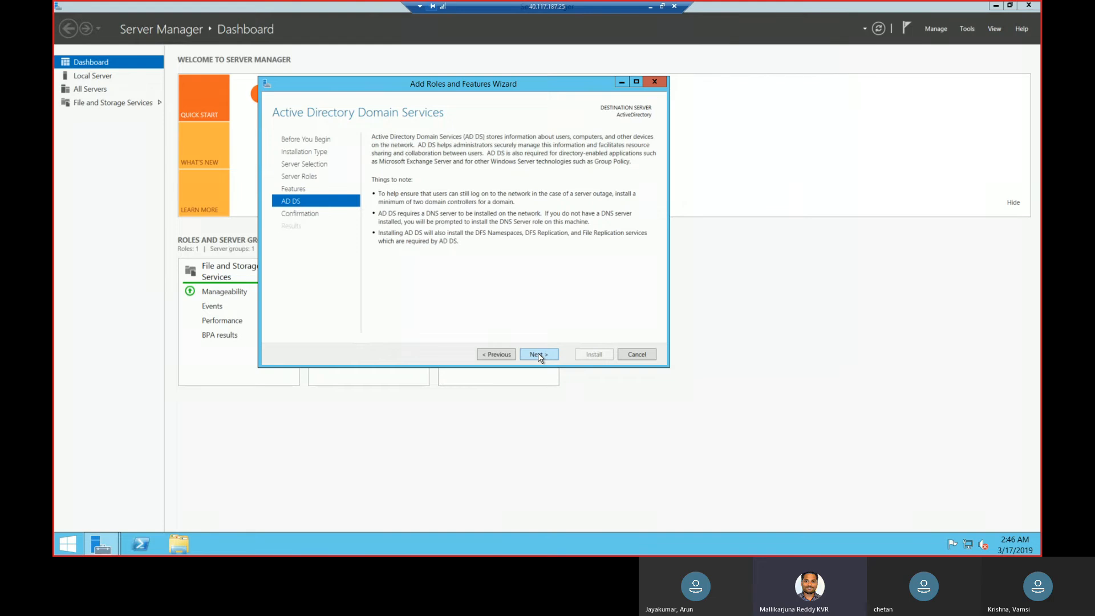
click(539, 354)
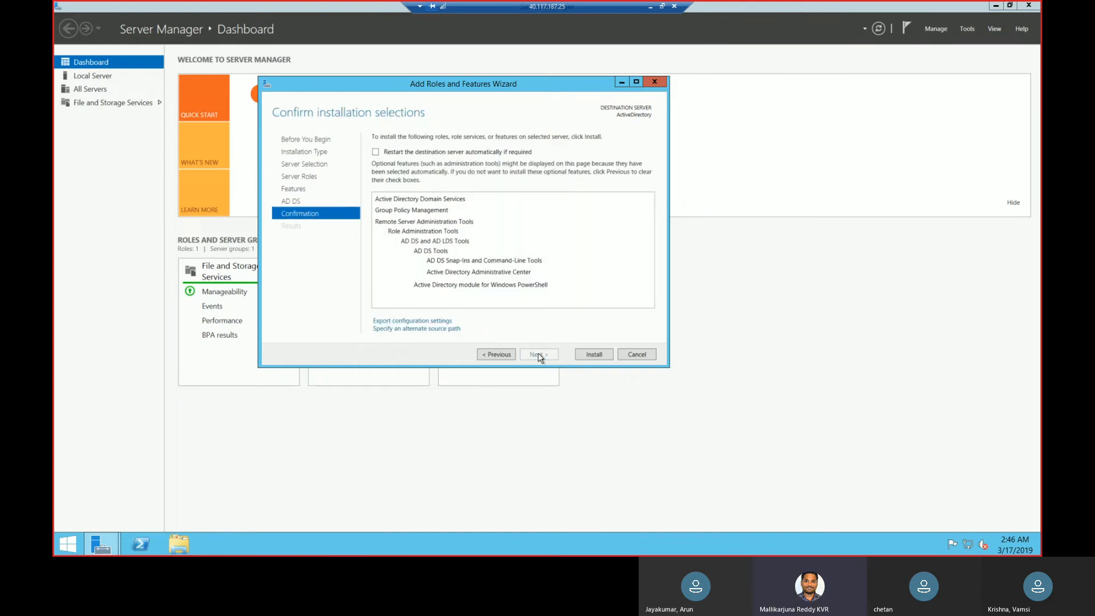
click(592, 355)
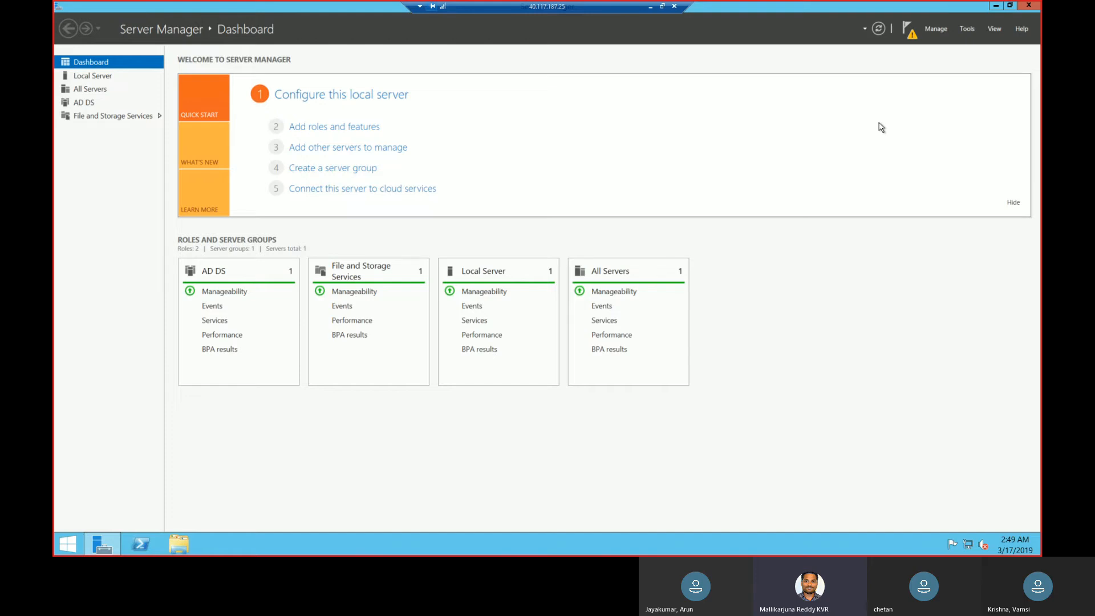
Start promoting the ActiveDirectory server to a domain controller from its post-deployment configuration notification.
click(907, 30)
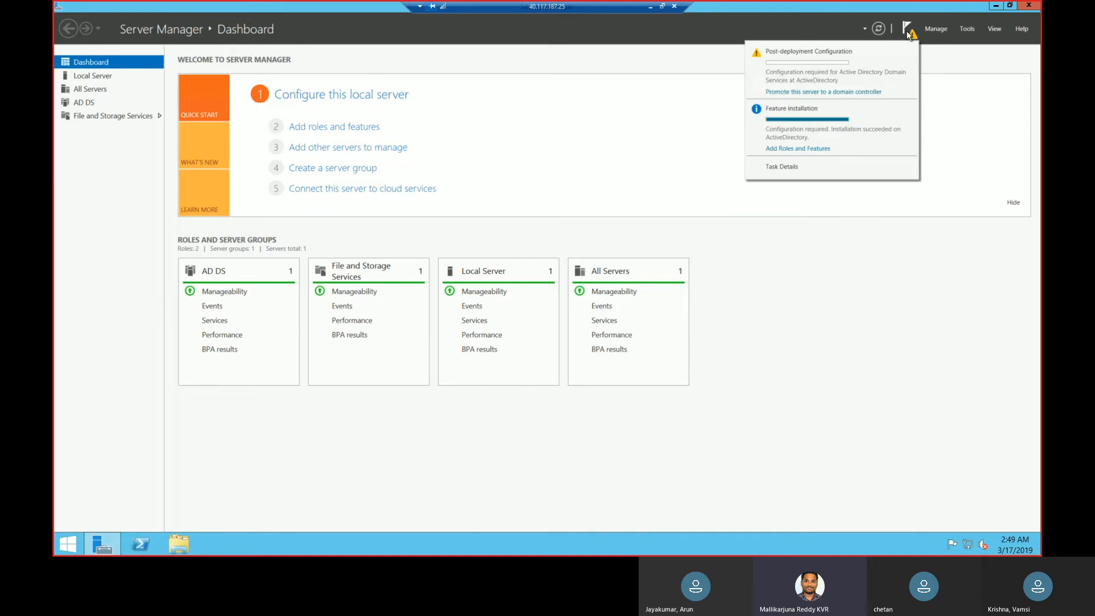
click(833, 91)
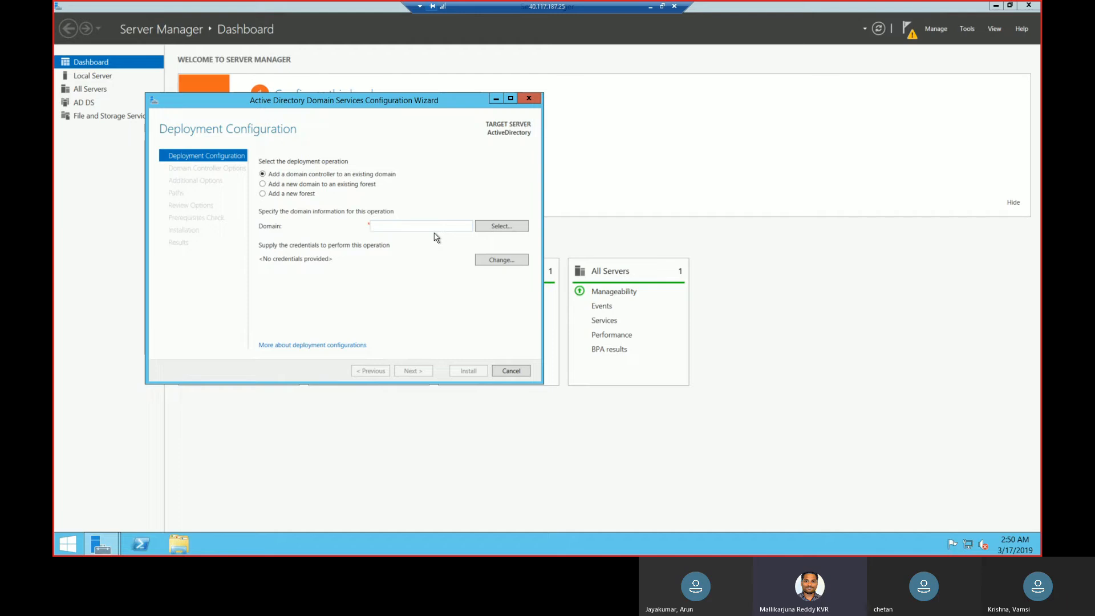
click(316, 186)
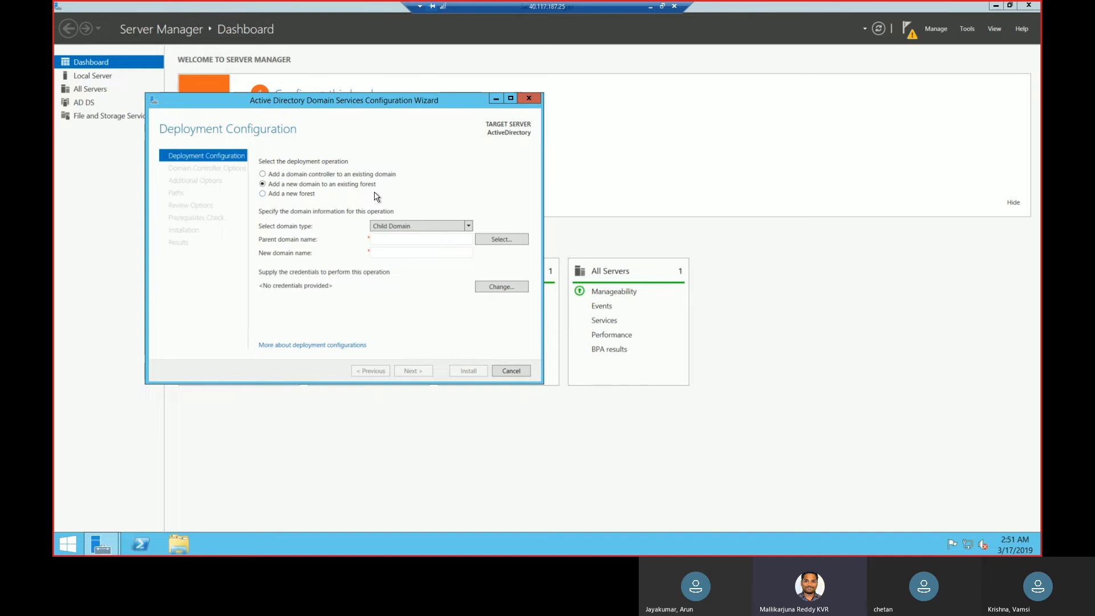
click(468, 226)
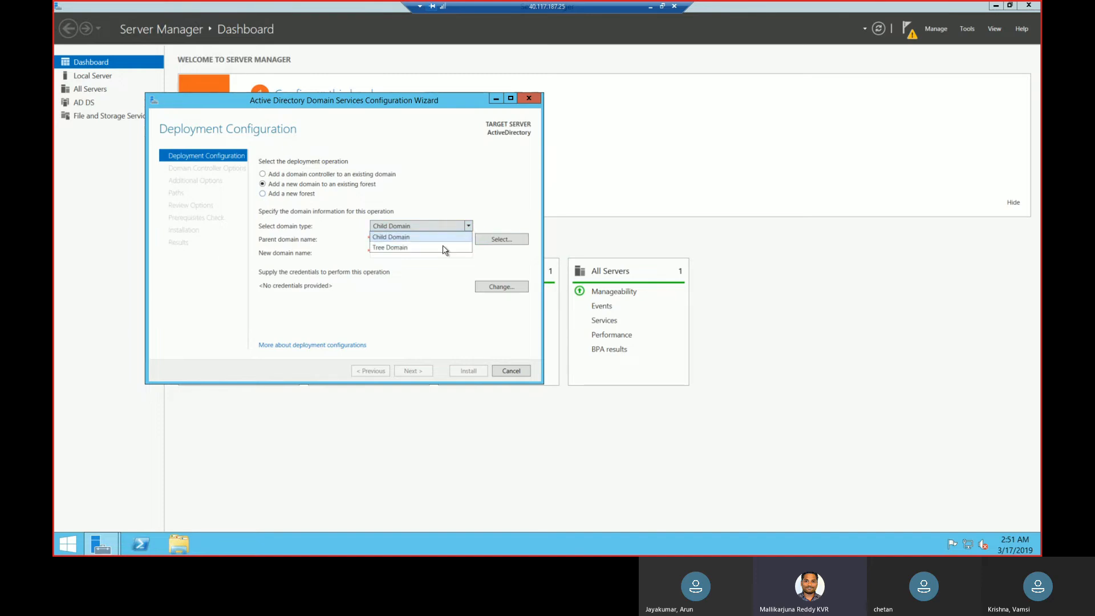
click(473, 206)
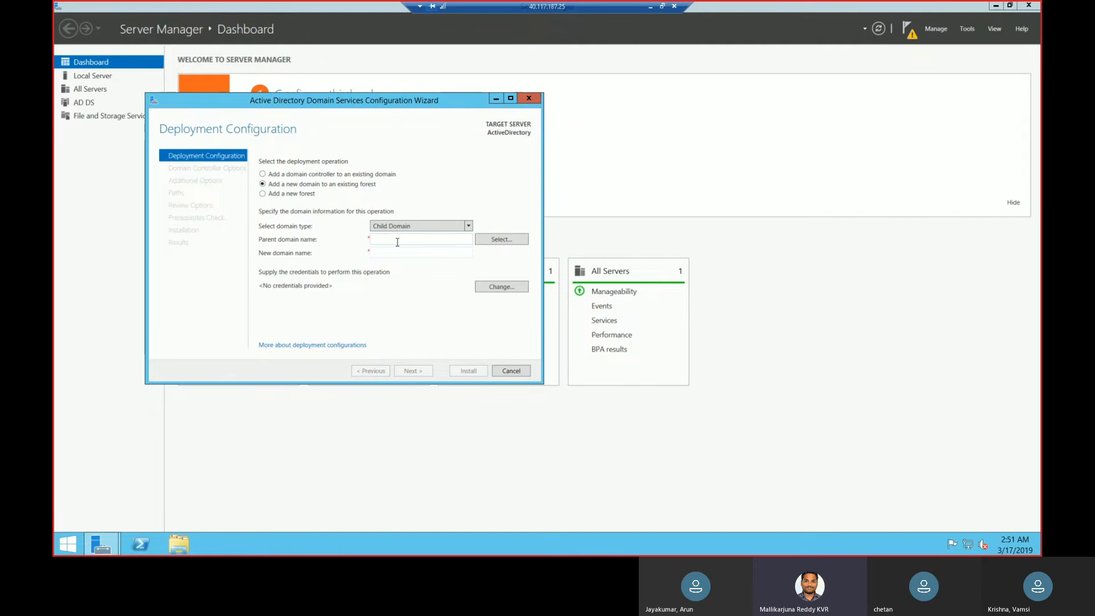
text(corporate.)
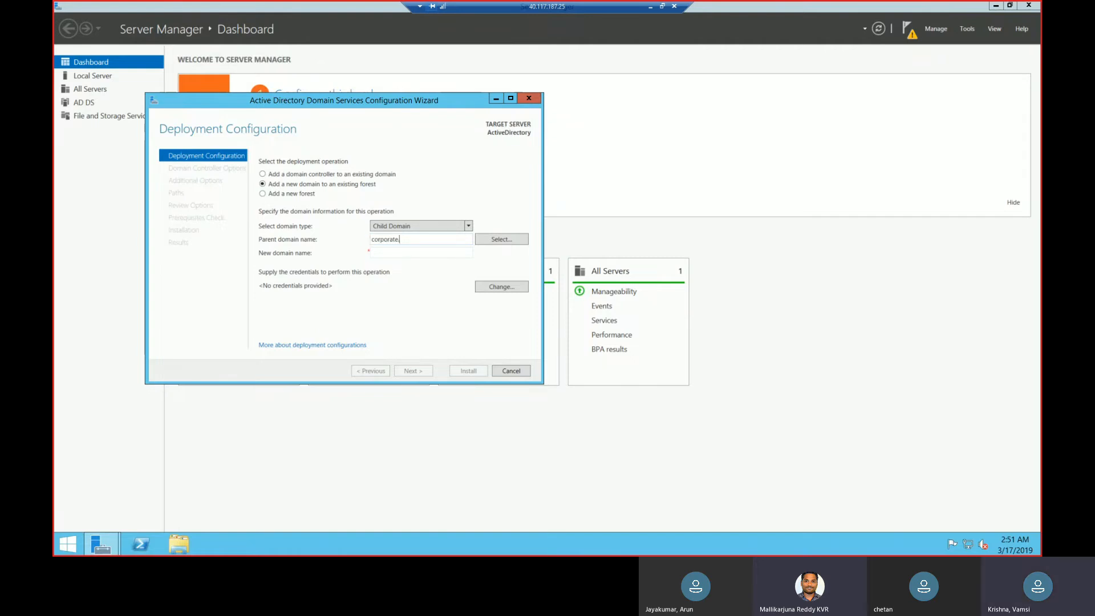
key(BackSpace)
key(BackSpace)
key(BackSpace)
key(BackSpace)
key(BackSpace)
key(BackSpace)
key(BackSpace)
key(BackSpace)
key(BackSpace)
key(BackSpace)
Choose to add a new forest with the root domain name lab.com and proceed to the domain controller options.
click(292, 198)
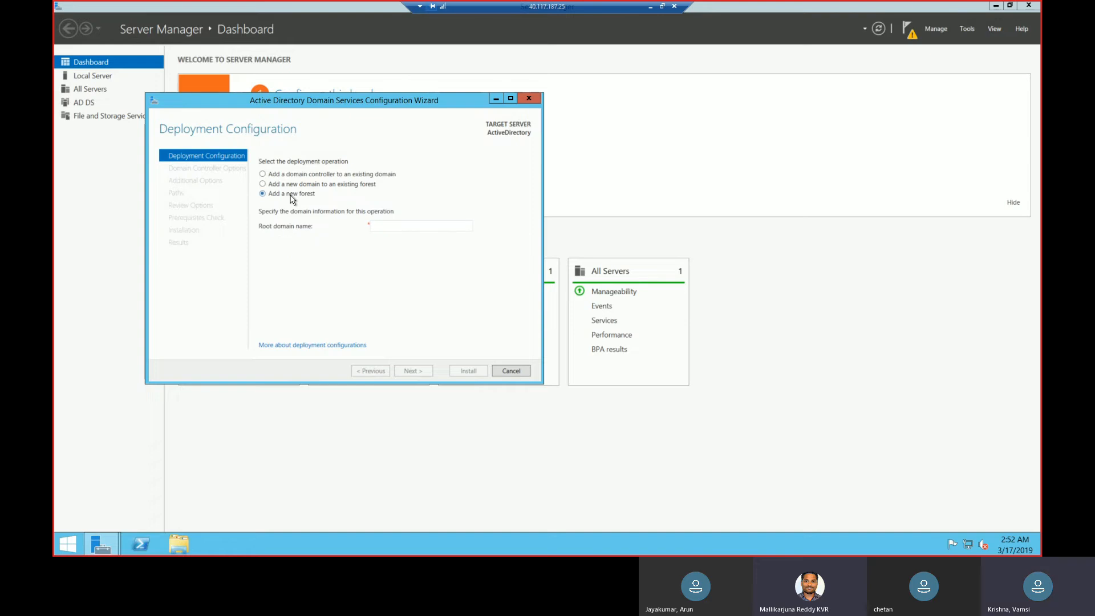
click(394, 224)
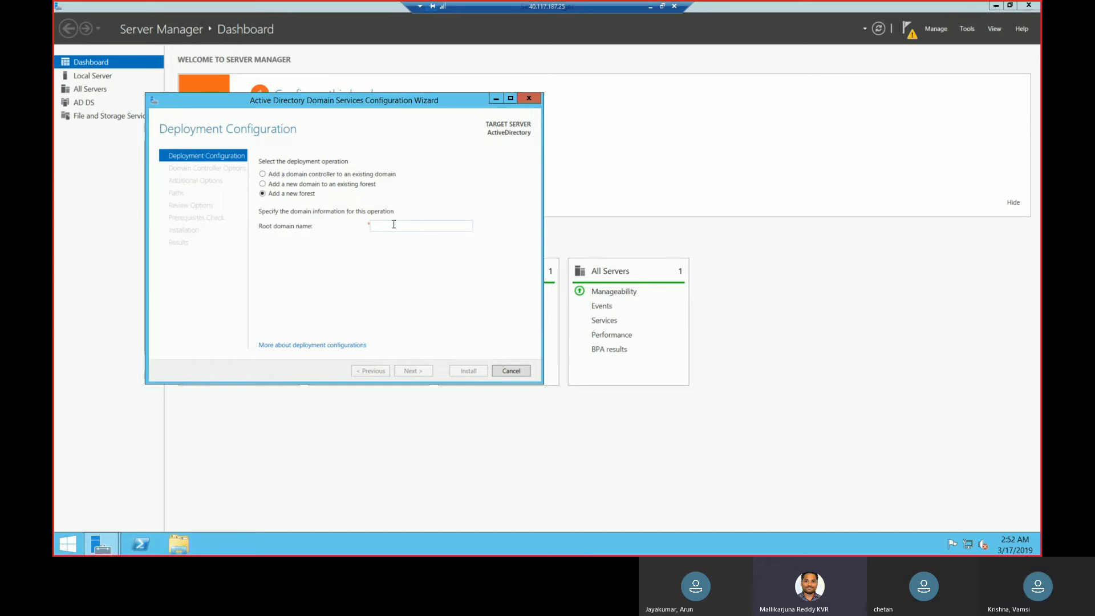
text(lab.com)
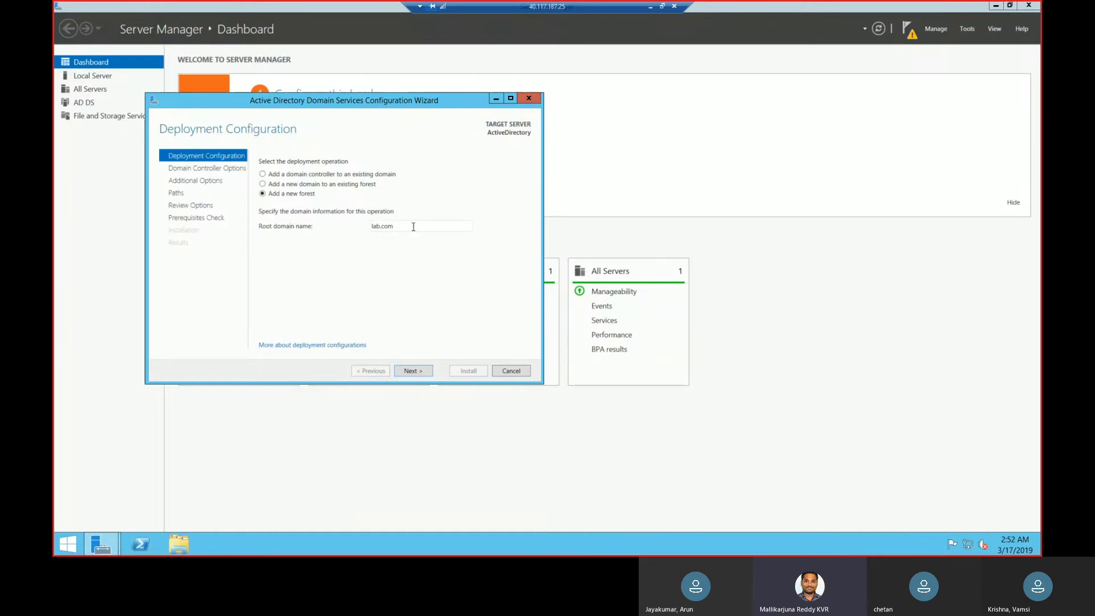
drag(414, 226, 365, 222)
click(352, 241)
double_click(380, 227)
click(356, 254)
click(410, 372)
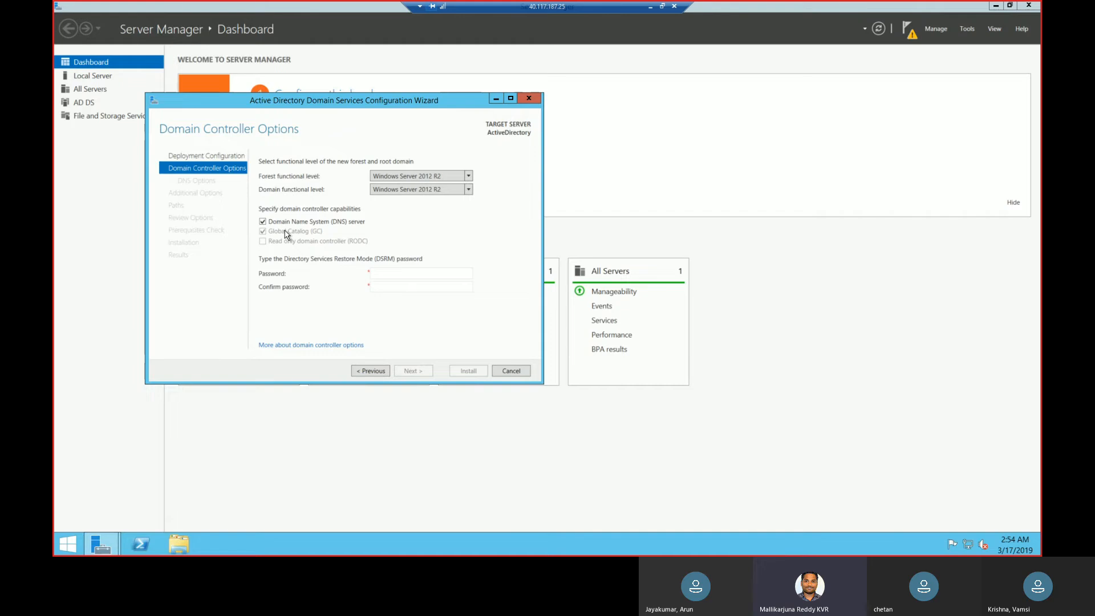
Enter and confirm the Directory Services Restore Mode password, keeping the default domain controller options, and continue to the DNS options.
click(400, 272)
text(••••••••••)
text(••••••••••)
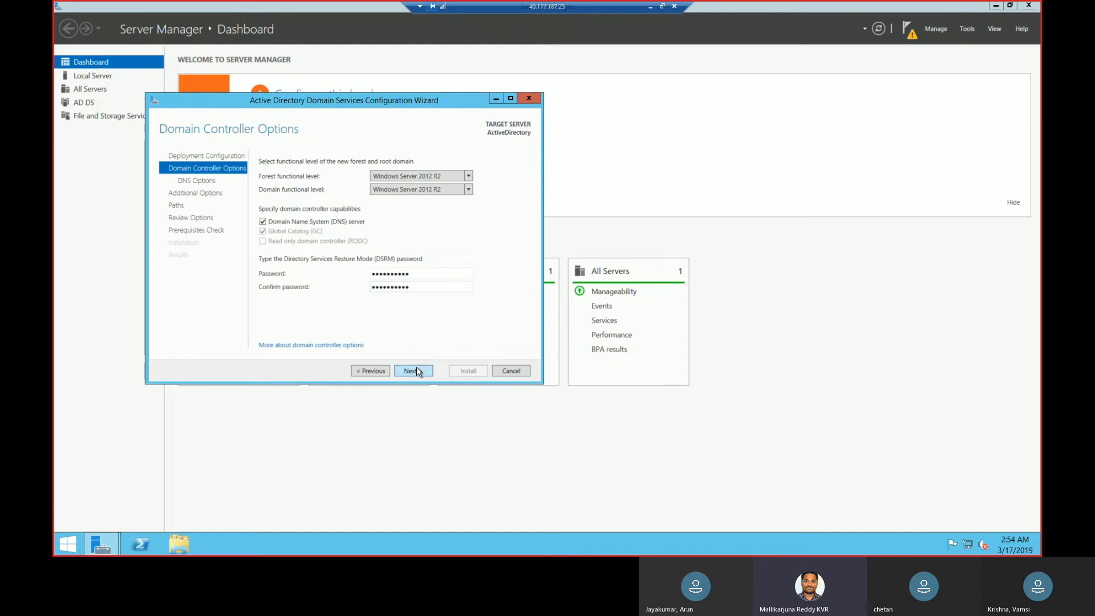
click(415, 370)
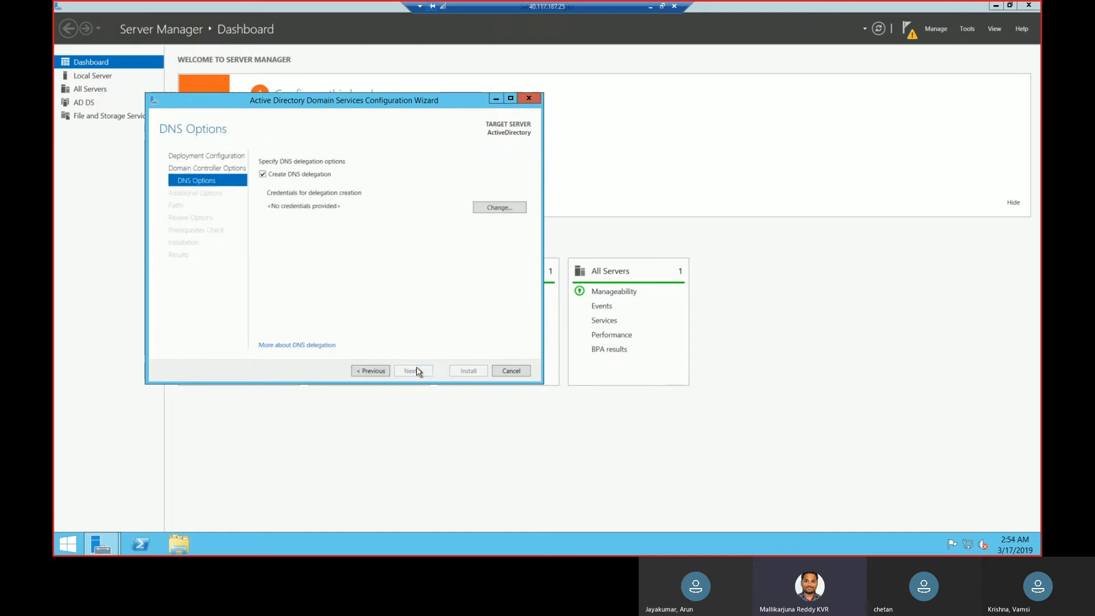
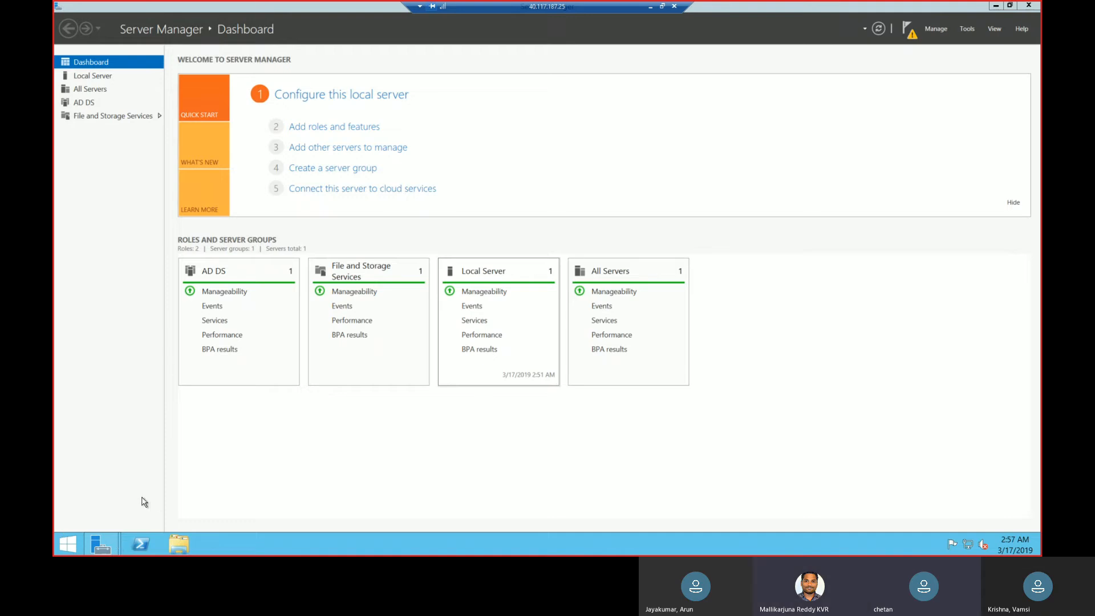
double_click(589, 12)
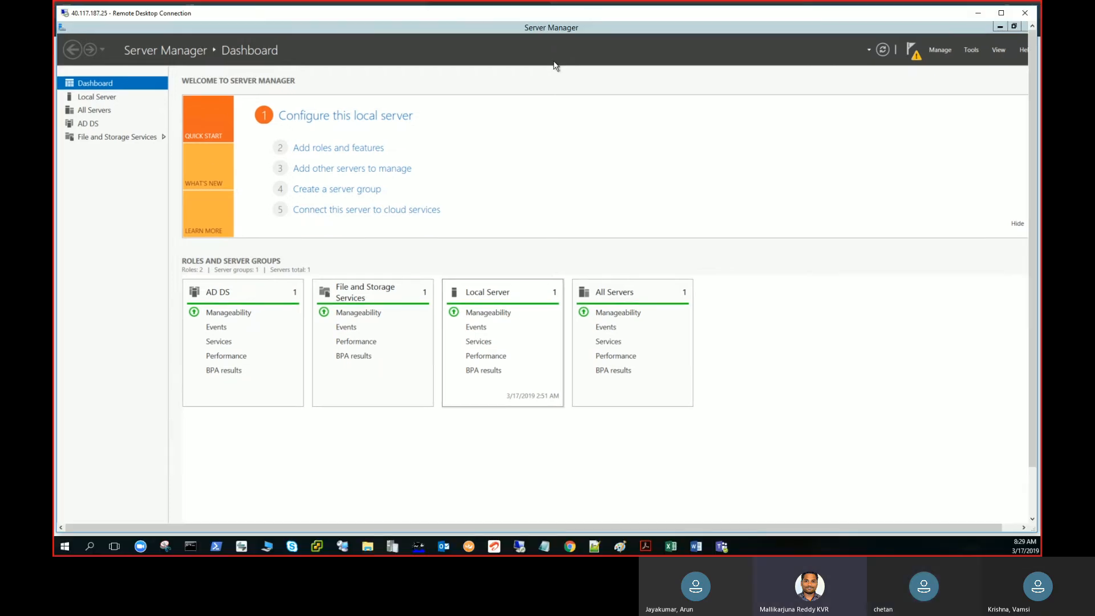
double_click(563, 14)
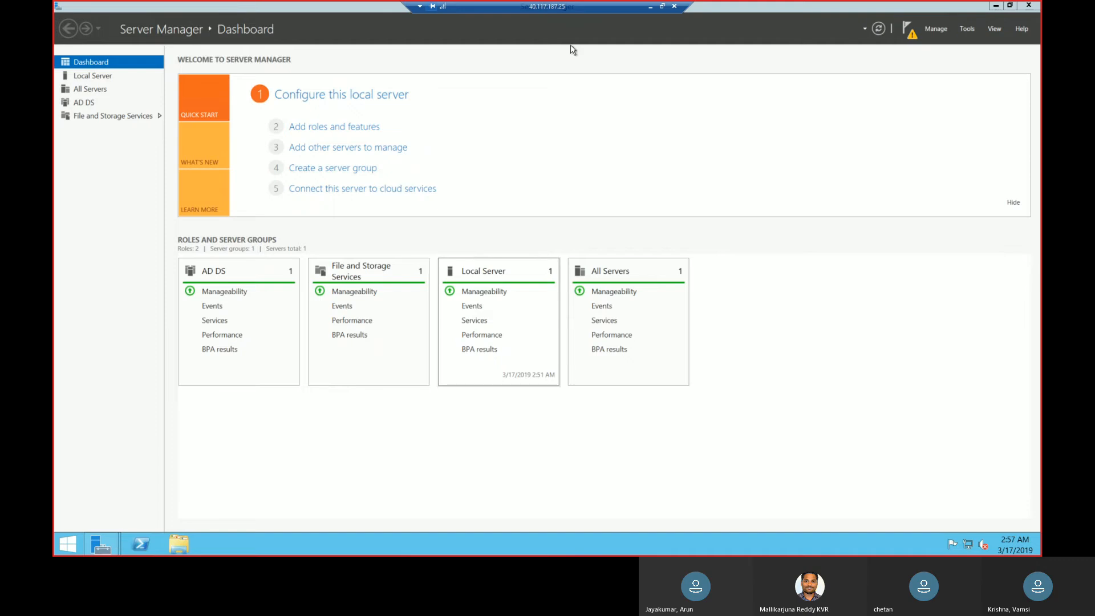
double_click(585, 4)
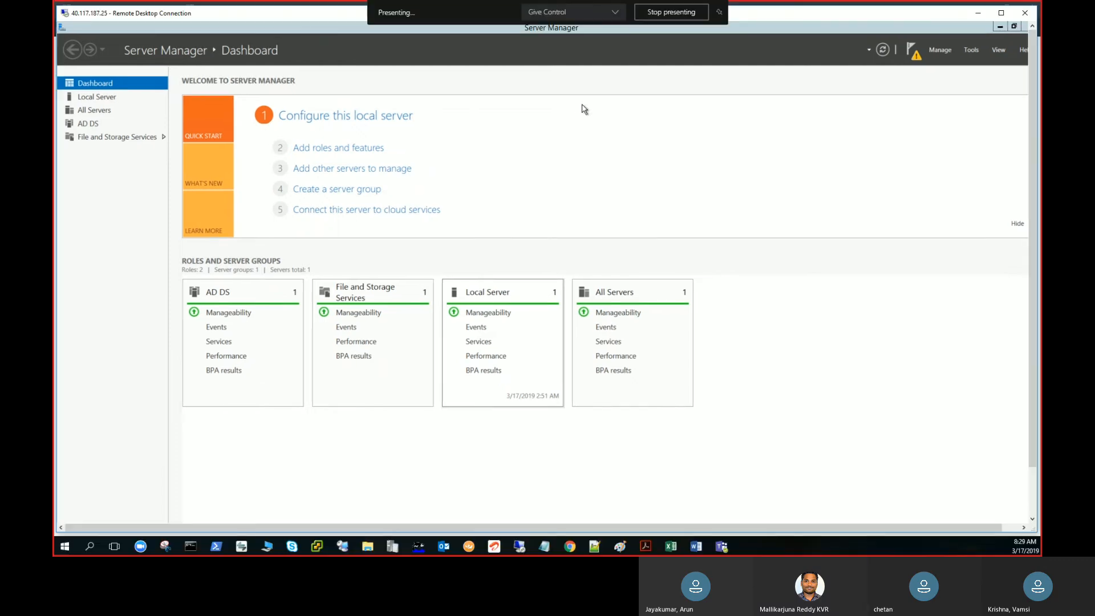
drag(350, 17, 55, 100)
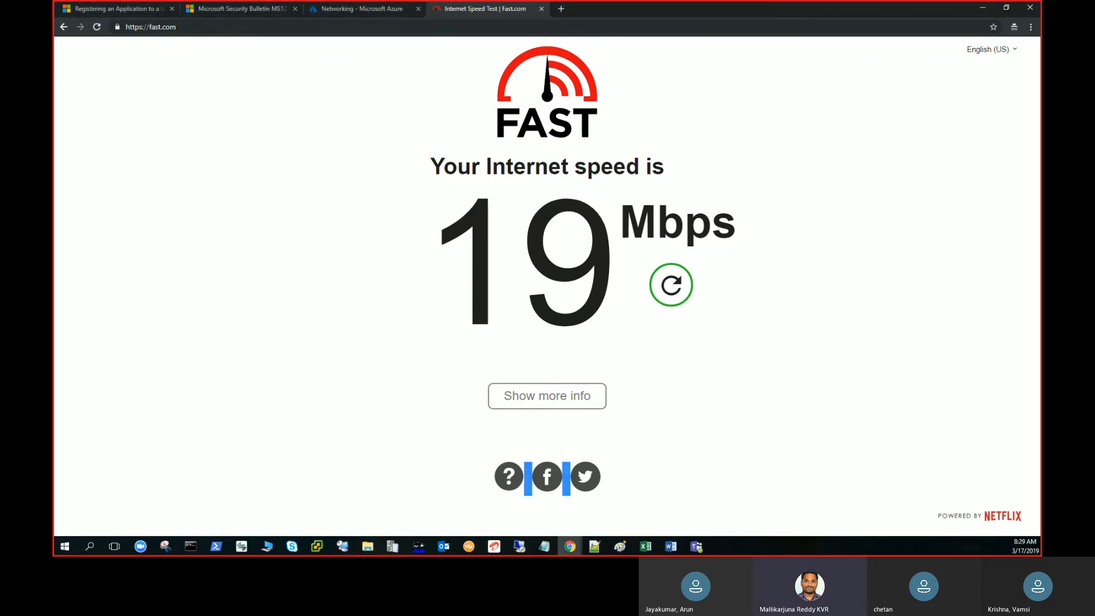
Switch to the Azure portal in the browser and examine the ActiveDirectory virtual machine's overview and usage charts.
key(alt+Tab)
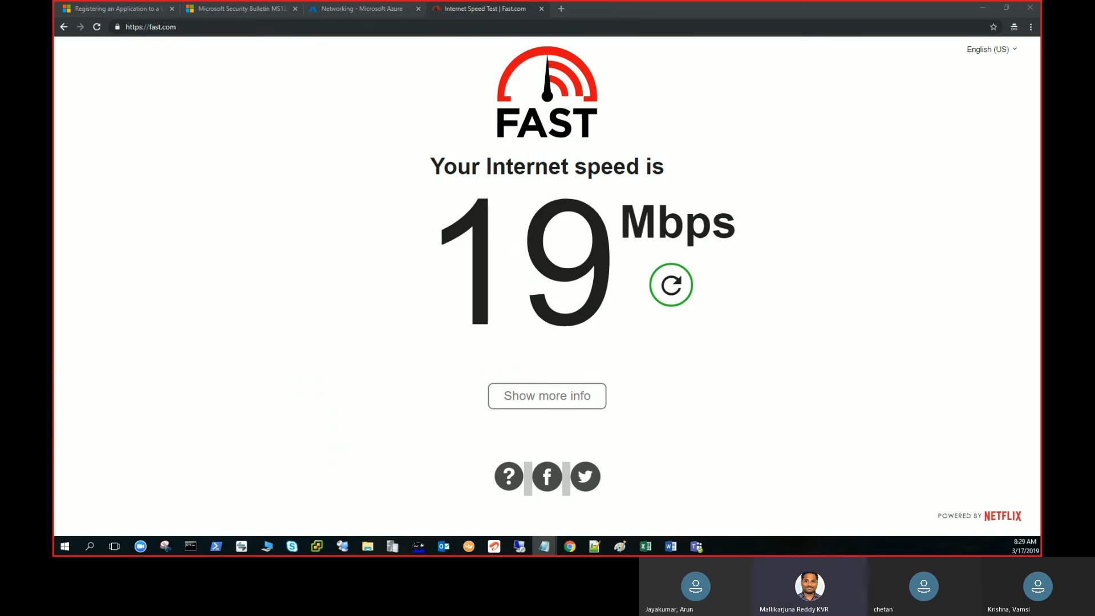
click(379, 7)
click(887, 166)
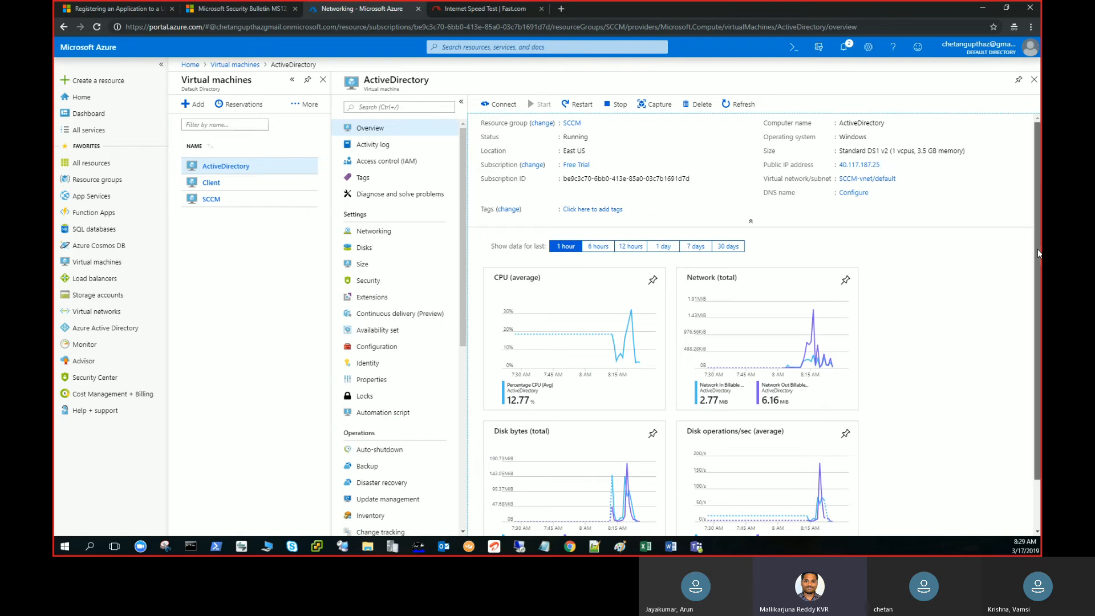
scroll(650, 288, down, 1)
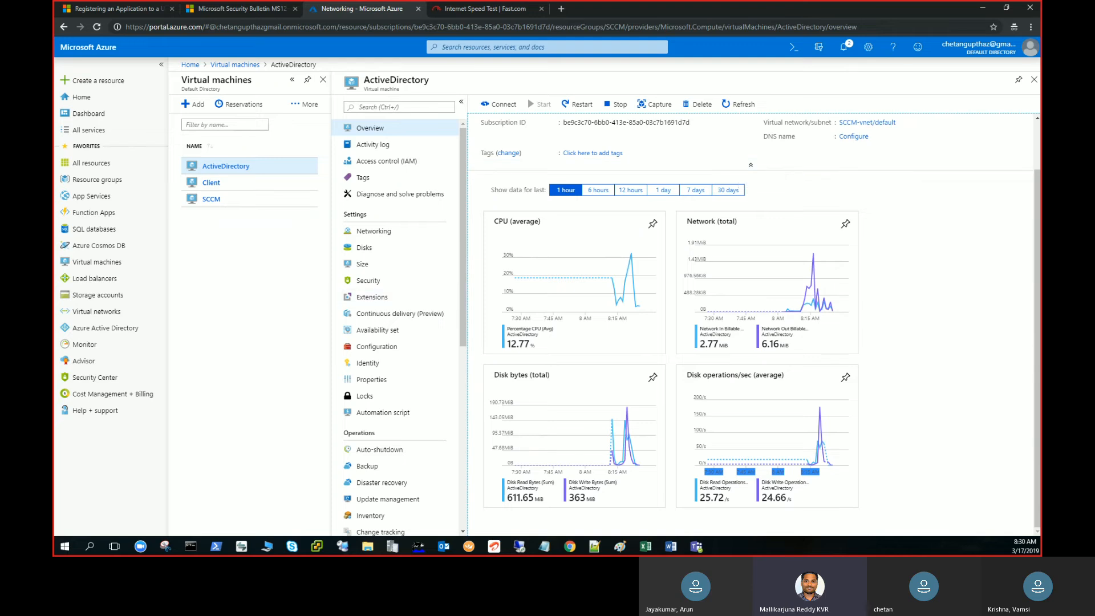
Return to the AD DS configuration wizard in the remote session, turn off DNS delegation and continue to the additional options.
click(519, 547)
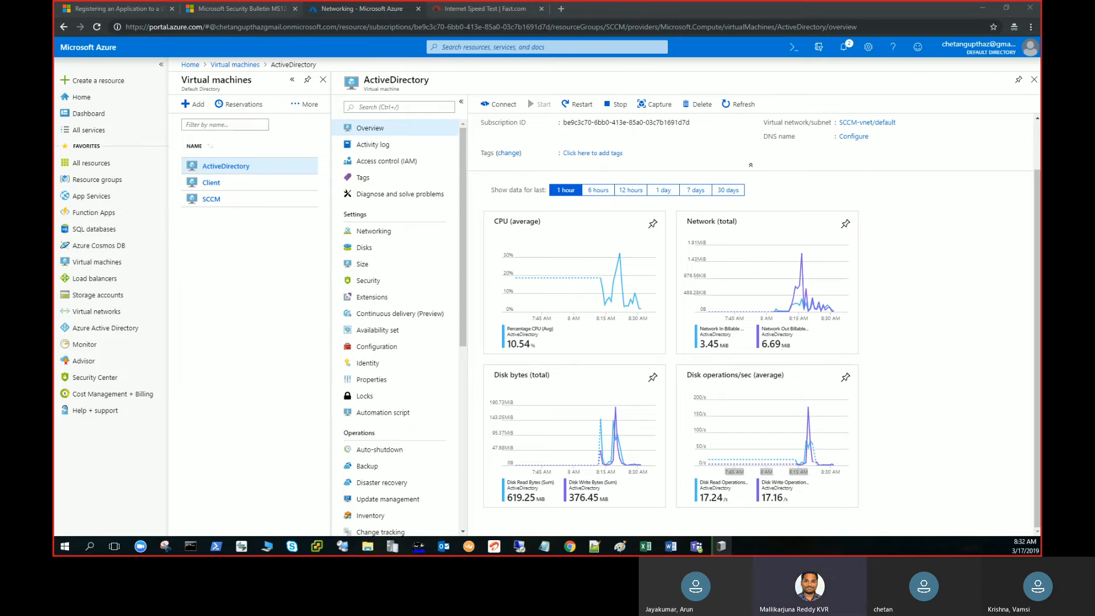
drag(54, 7, 510, 4)
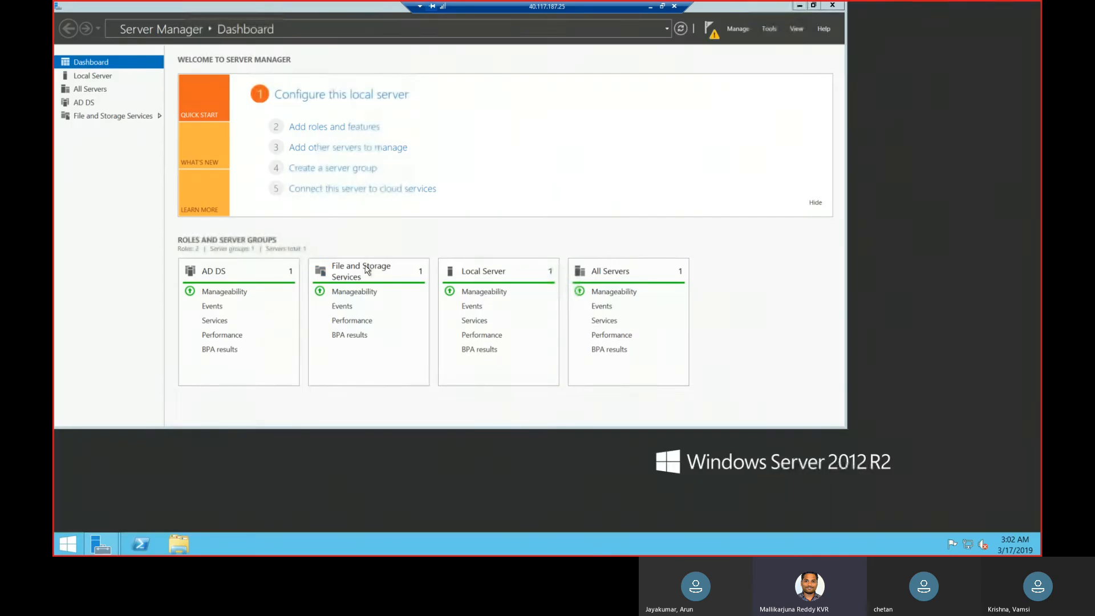
click(108, 551)
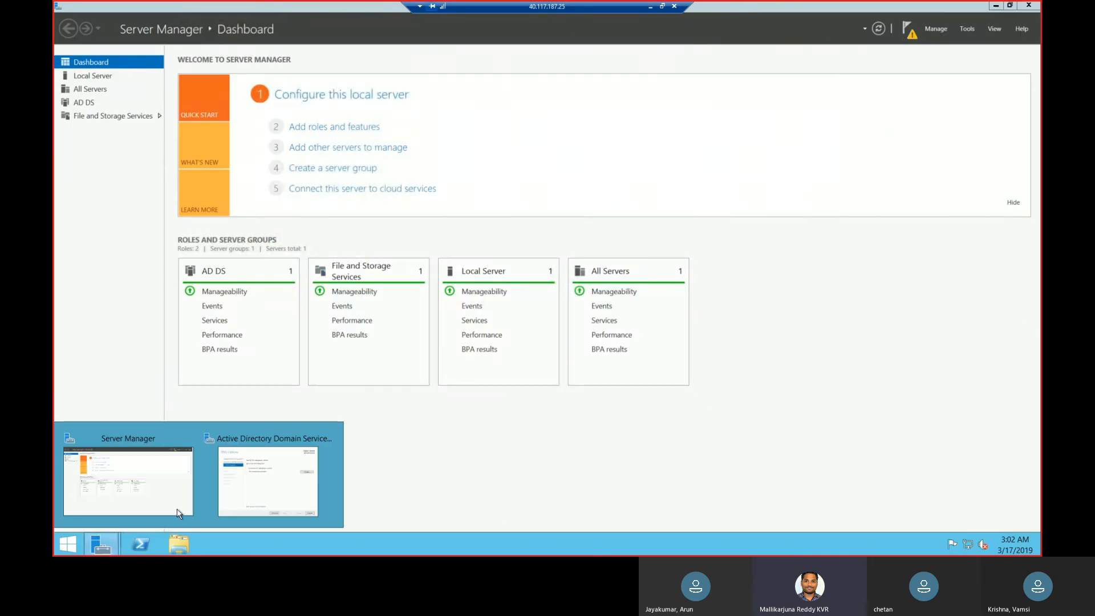
click(246, 500)
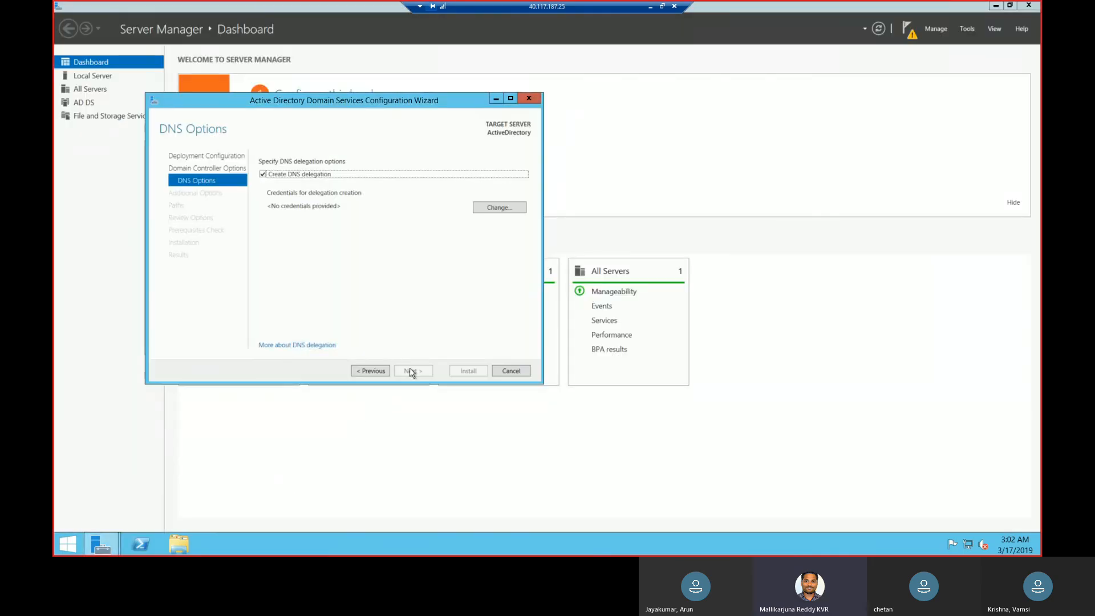
click(263, 176)
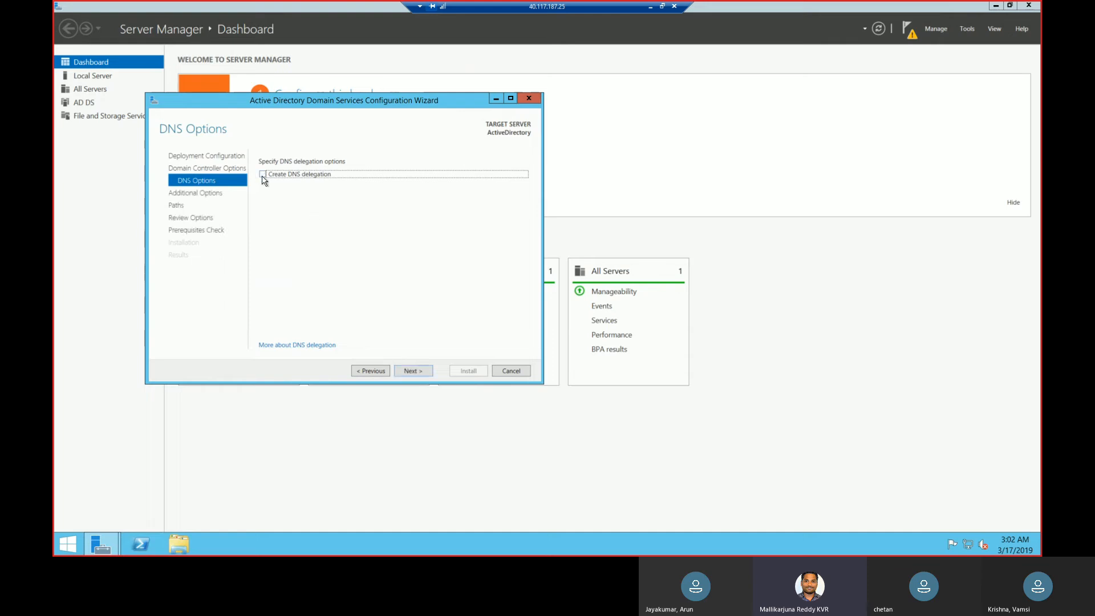
click(414, 377)
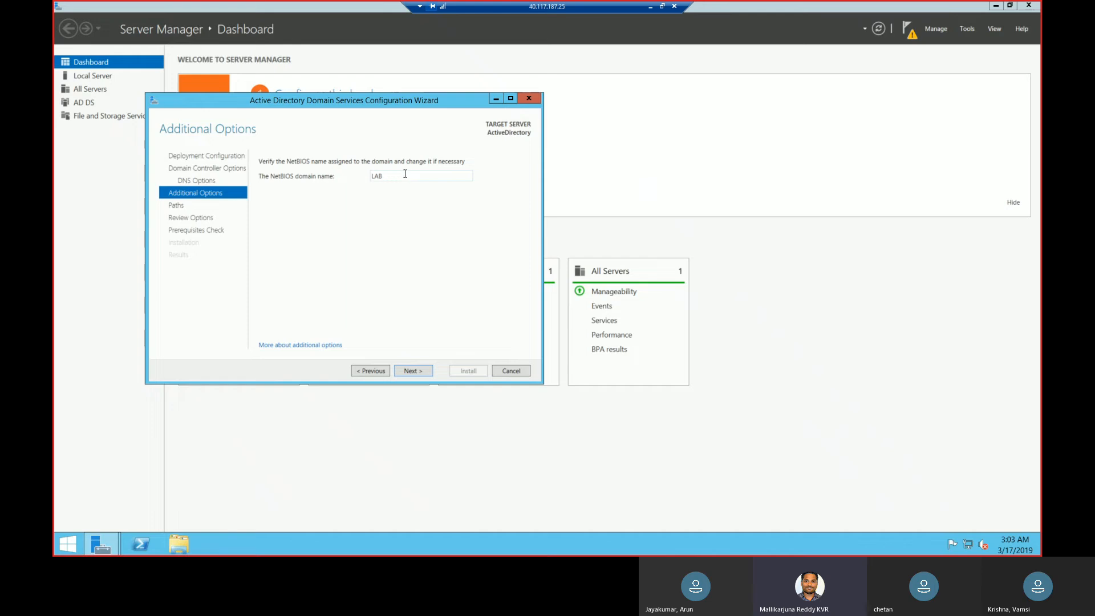
Accept the NetBIOS domain name LAB, the default NTDS and SYSVOL folders and the reviewed options, proceeding through to the prerequisites check.
click(411, 371)
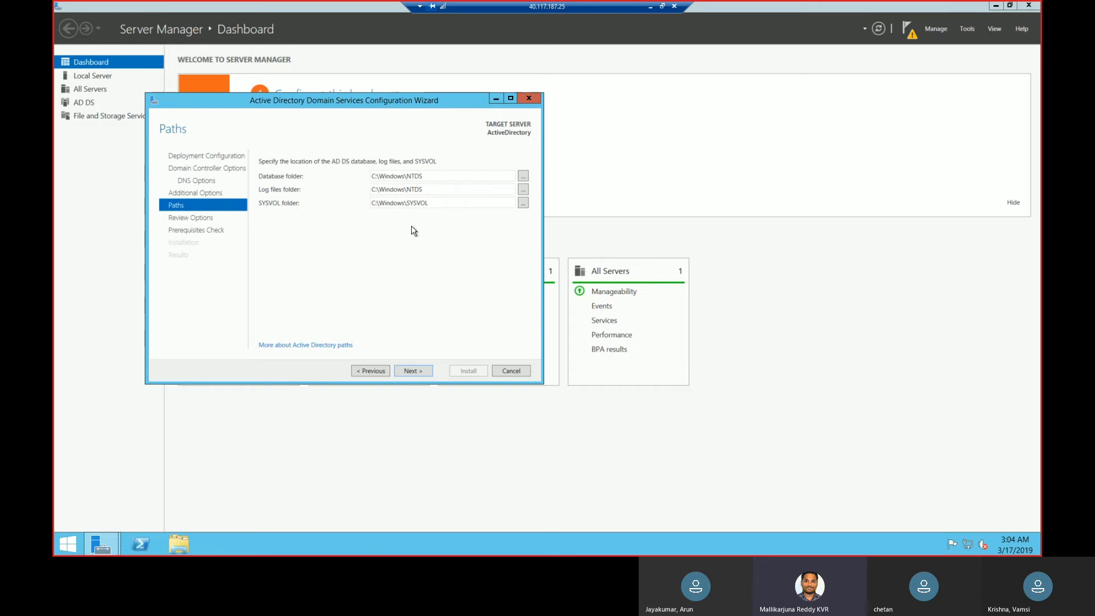
triple_click(449, 189)
triple_click(448, 203)
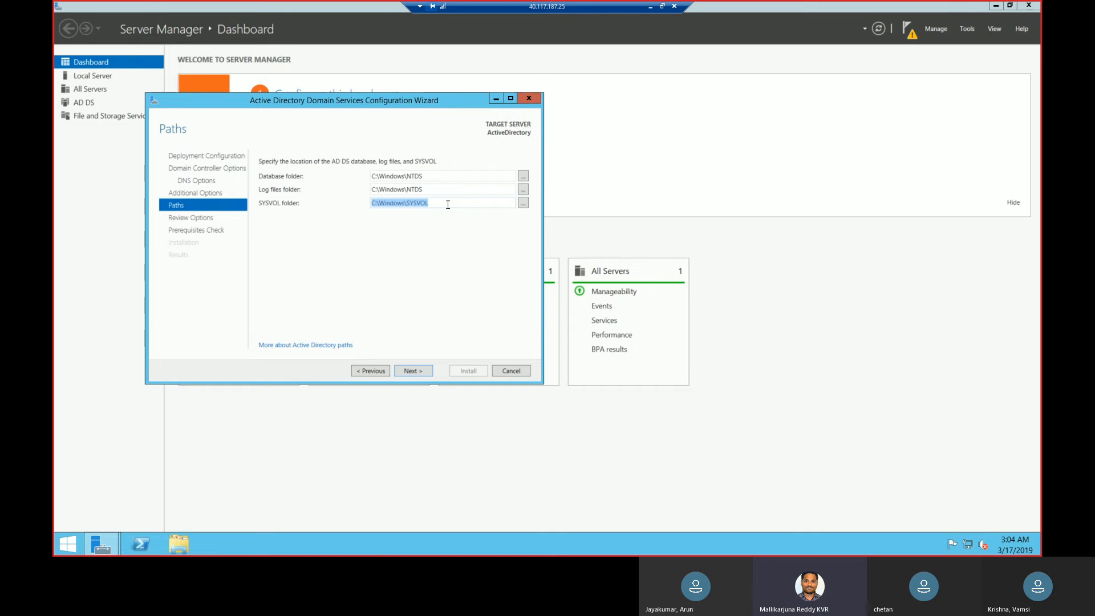
click(414, 371)
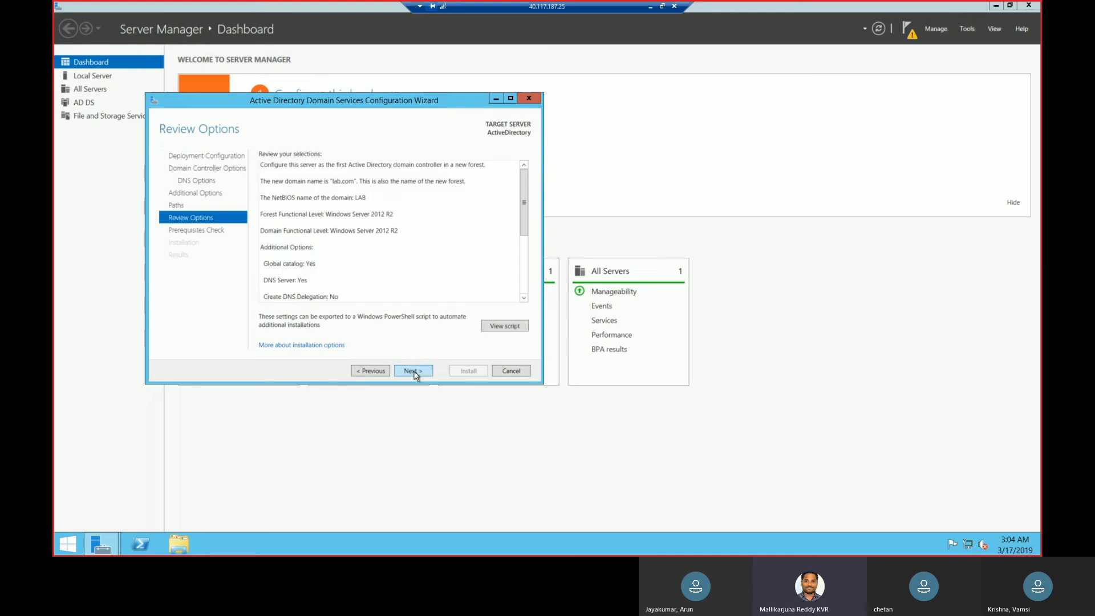
click(414, 371)
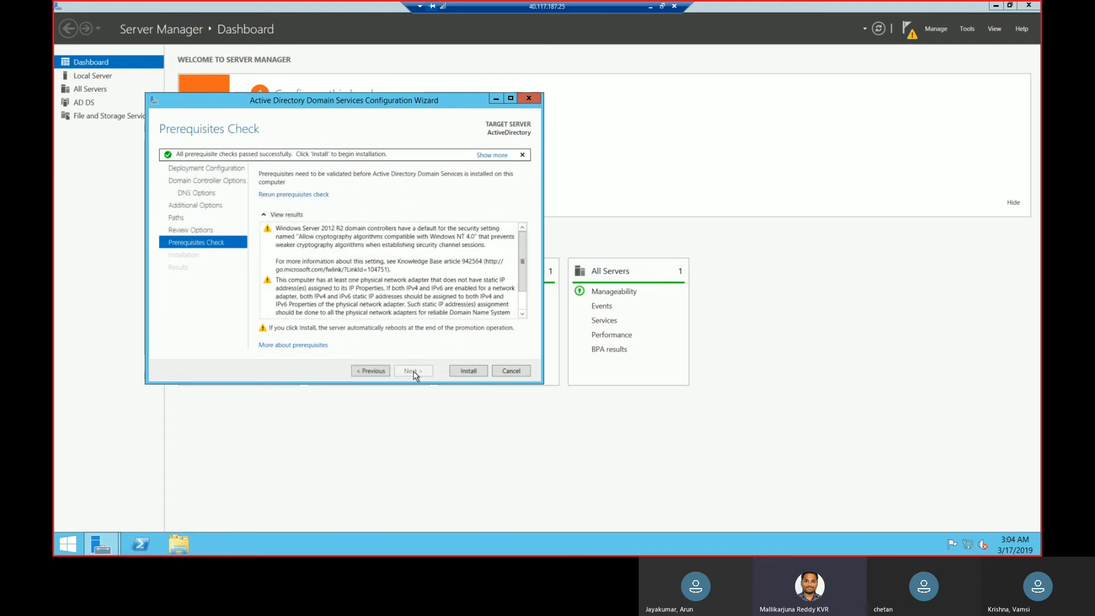
Install Active Directory Domain Services to promote the server, and dismiss the restart notice and the wizard's results.
click(476, 371)
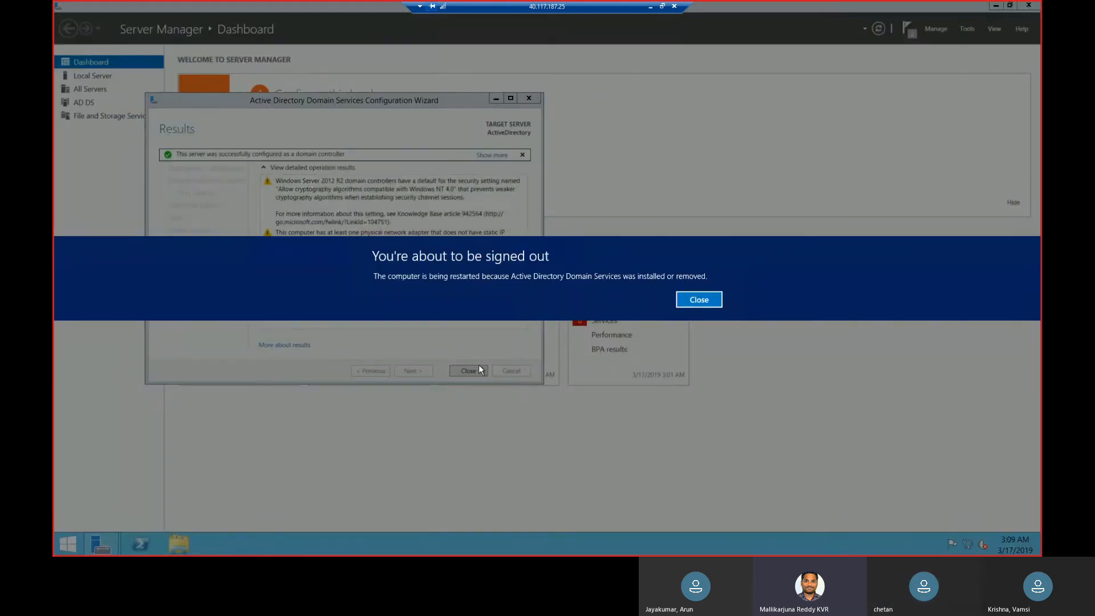
click(700, 300)
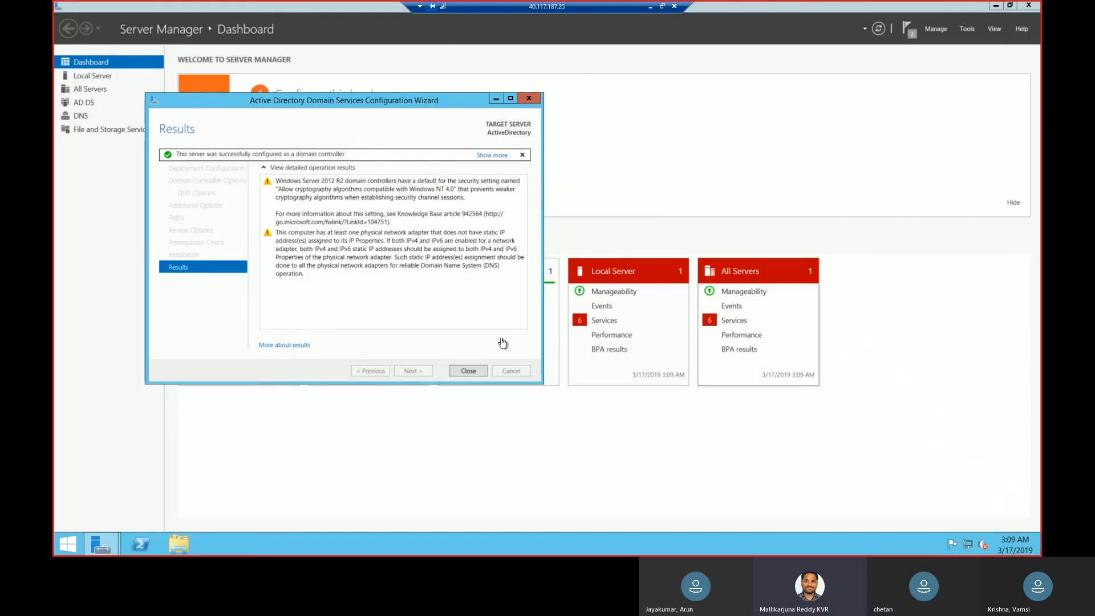
click(478, 371)
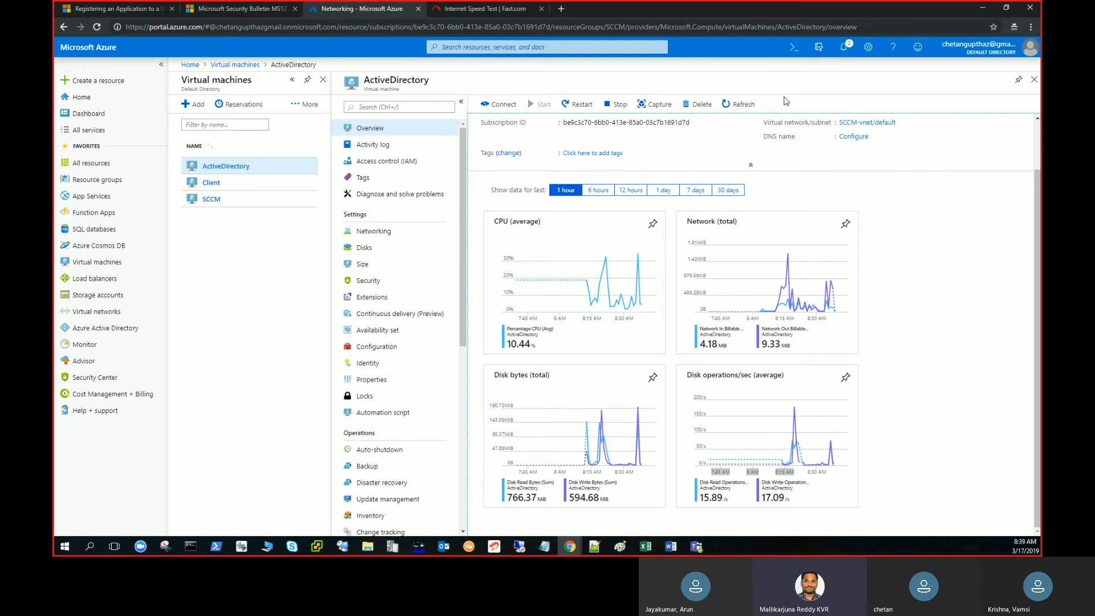
Switch to Remote Desktop Connection and start a new connection to 40.117.187.25.
click(786, 101)
key(alt+Tab)
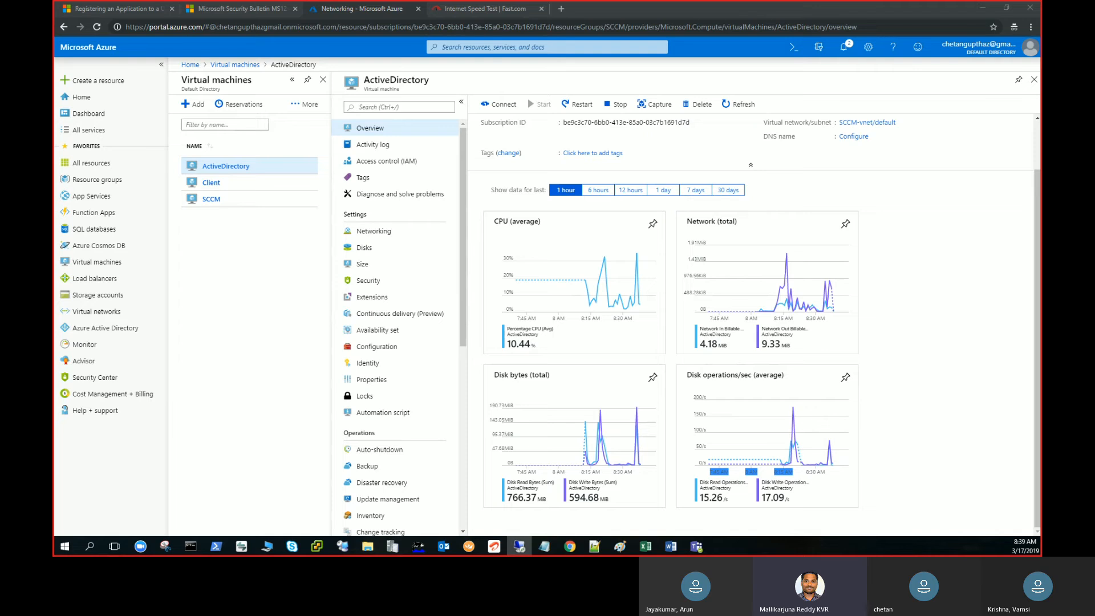
drag(55, 177, 667, 157)
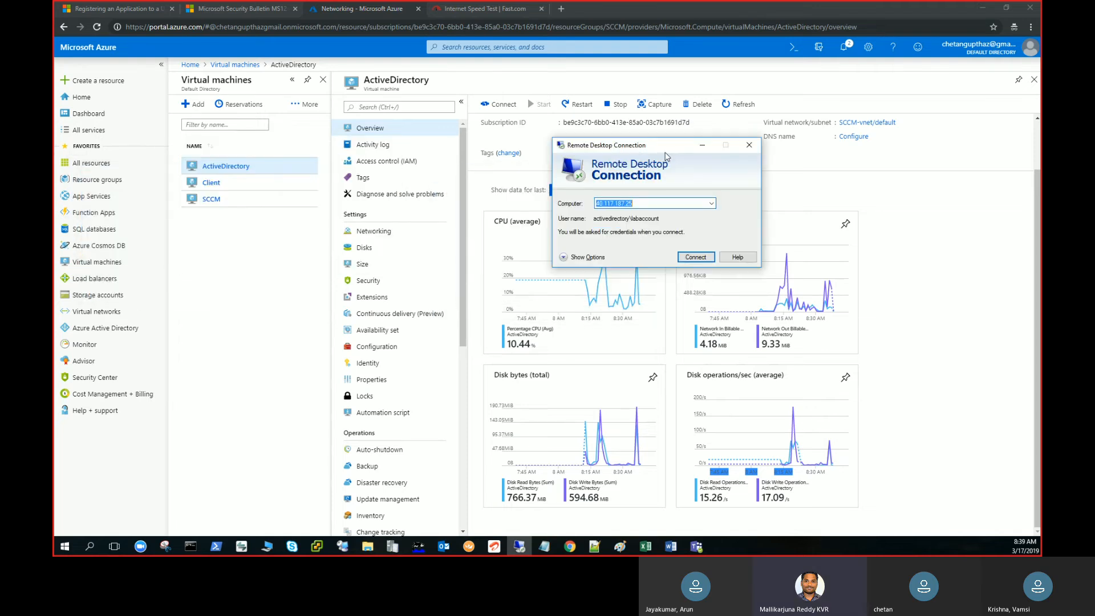
click(665, 203)
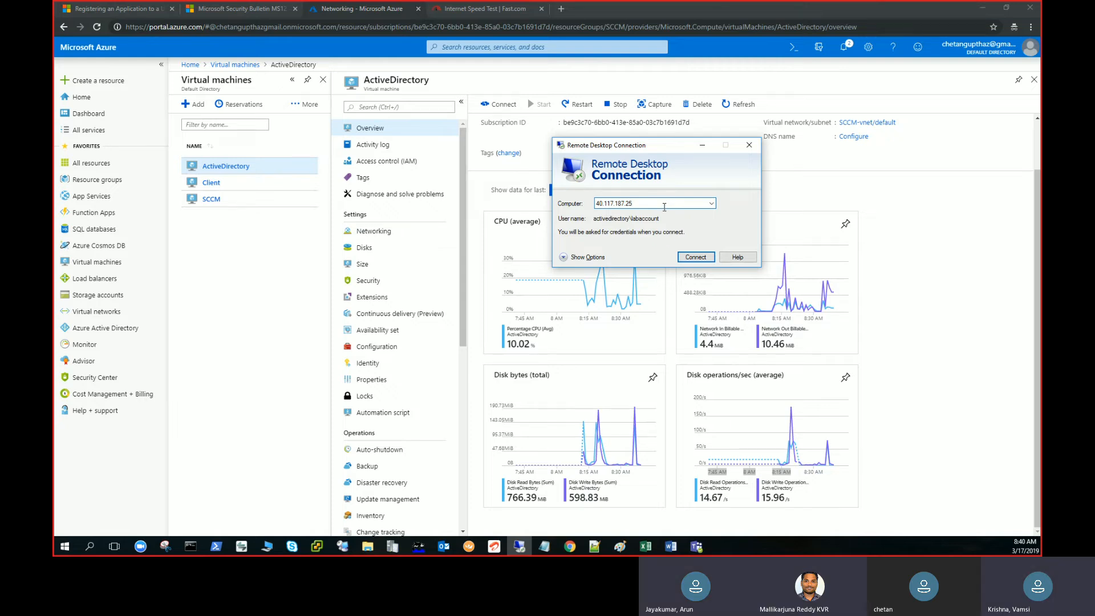
click(700, 259)
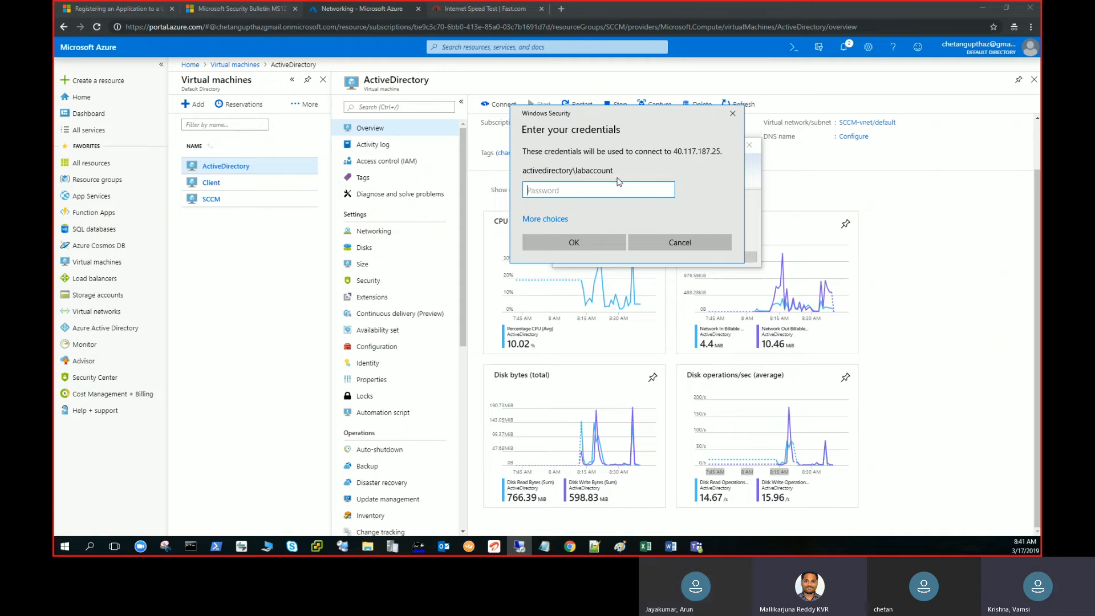
Choose to use a different account and enter the lab account's user name in the lab.com domain.
click(545, 221)
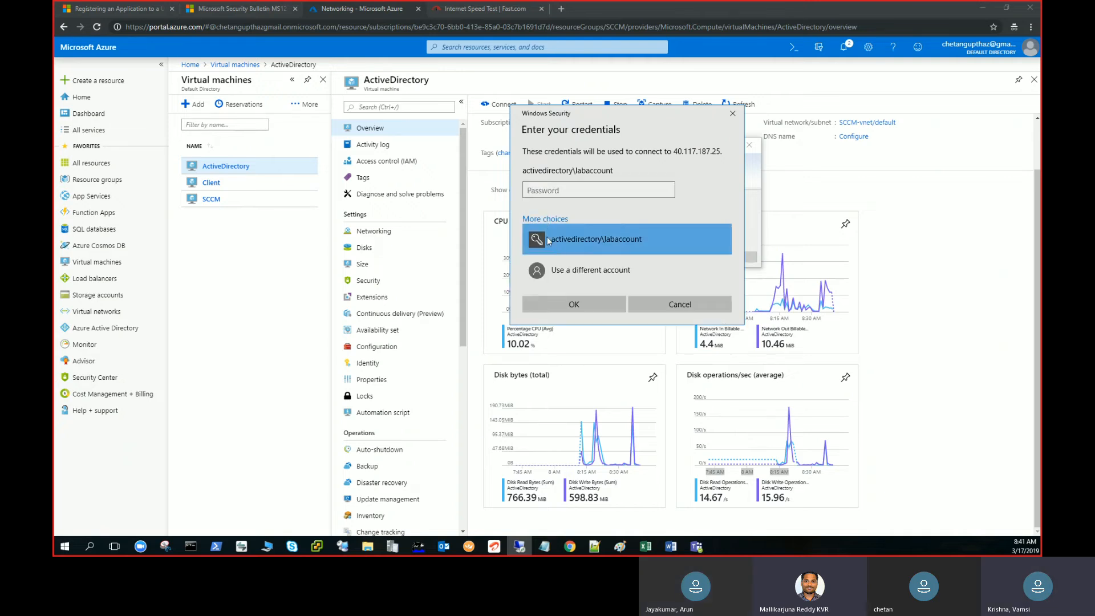
click(591, 269)
key(Tab)
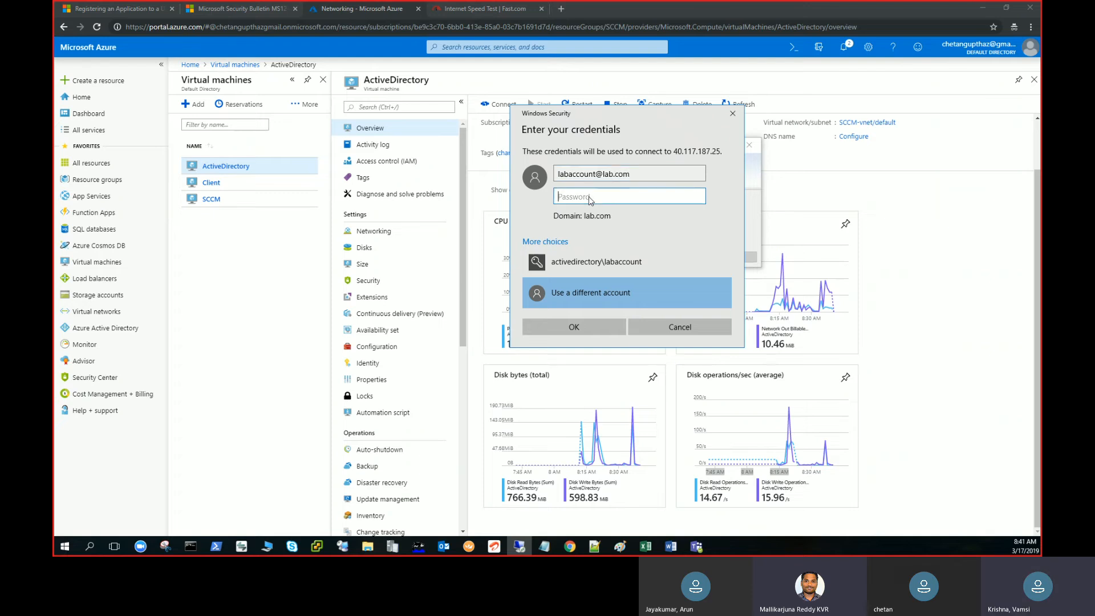
Enter the domain account's password and connect to the ActiveDirectory server despite the certificate warning.
text(••••••••••••)
key(Return)
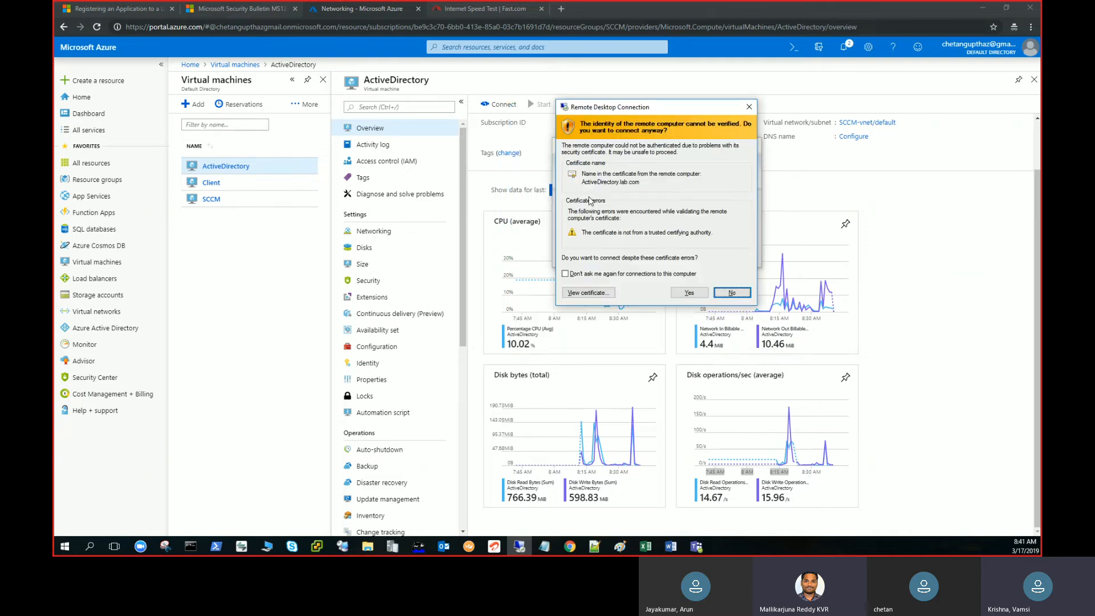
key(Left)
key(Return)
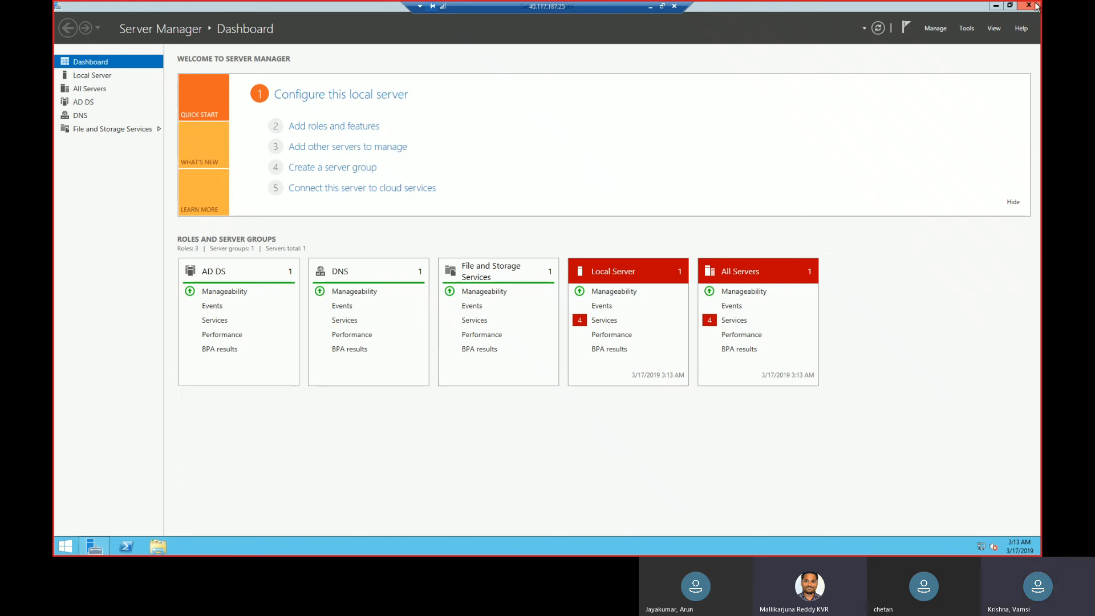
Check the Server Manager notifications for running or pending tasks on the restarted server.
mouse_move(1036, 7)
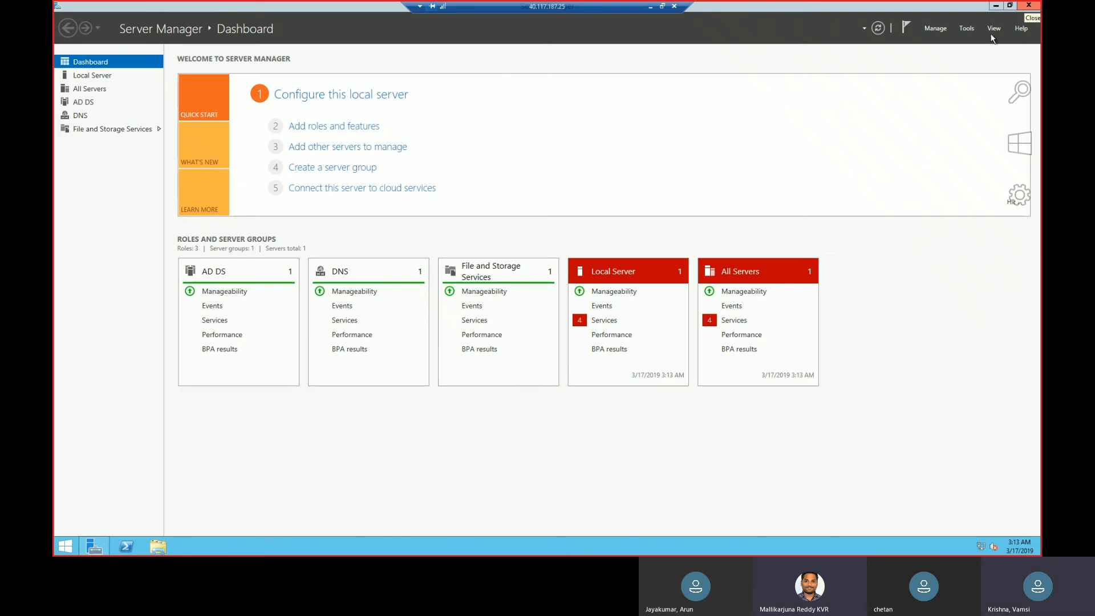
click(906, 30)
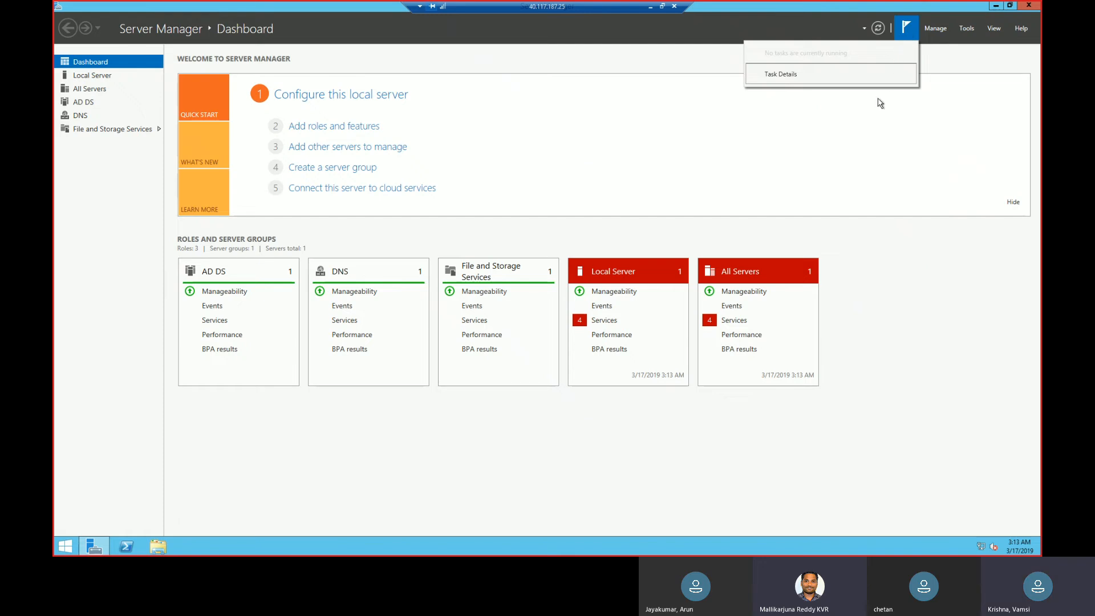
click(866, 126)
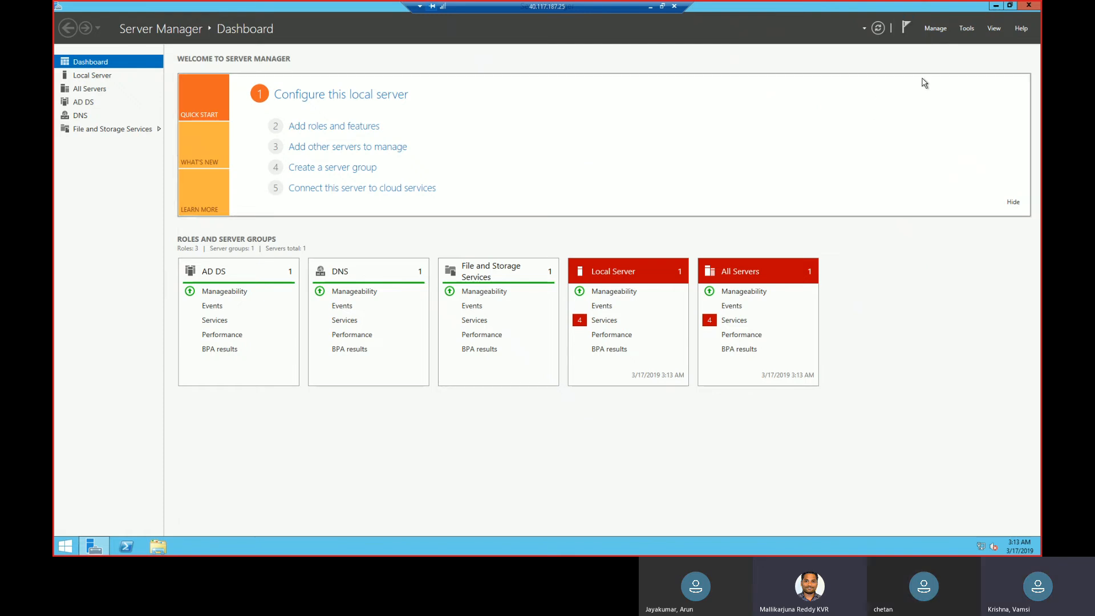
Open Active Directory Users and Computers, minimize Server Manager and maximize the console window.
click(971, 31)
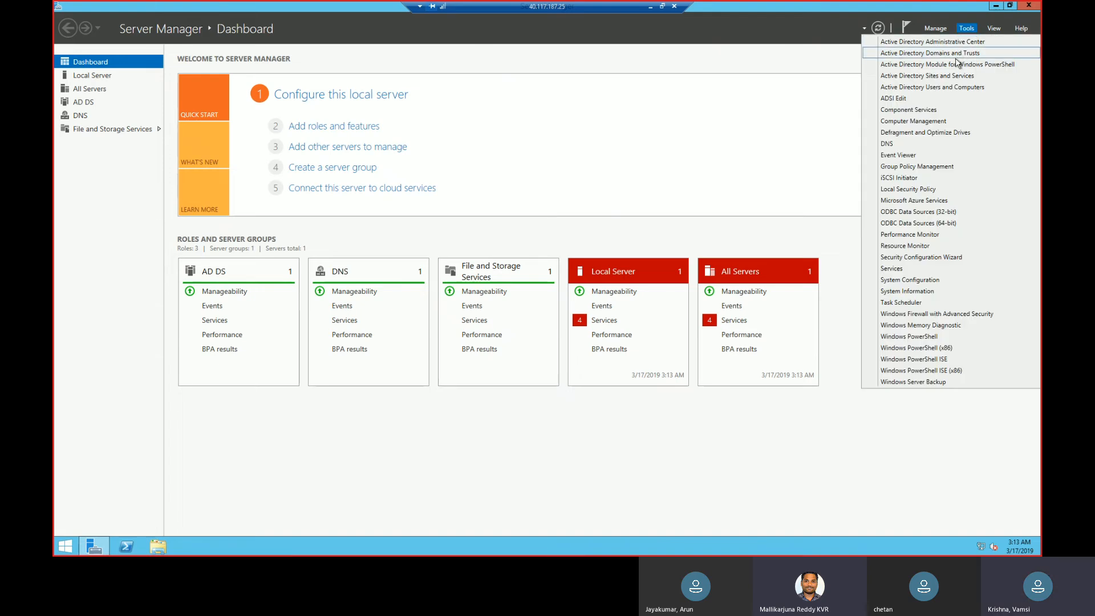
click(951, 88)
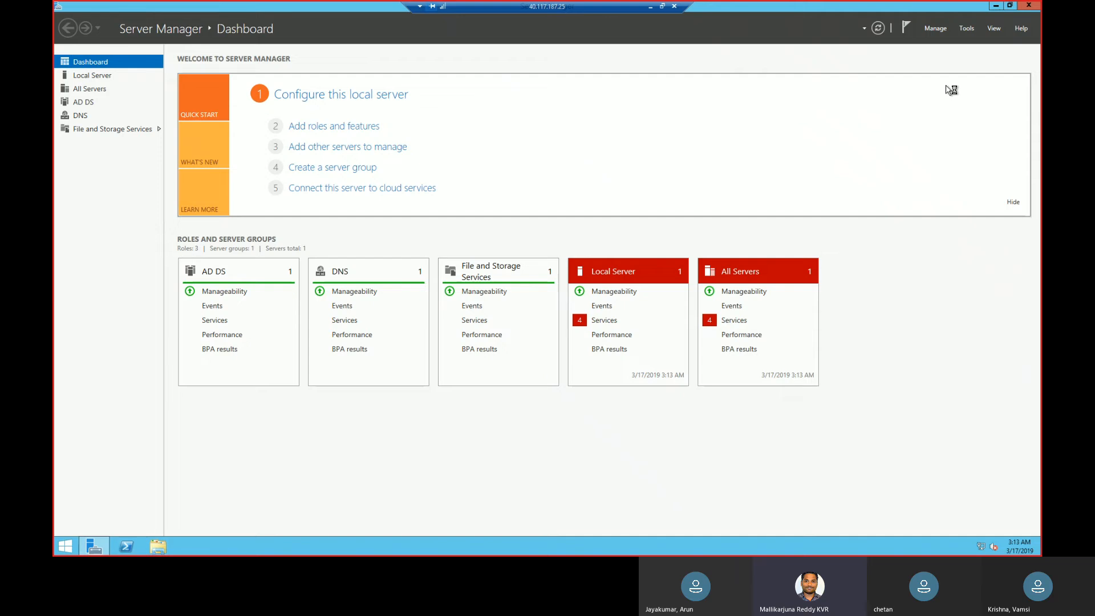
click(997, 6)
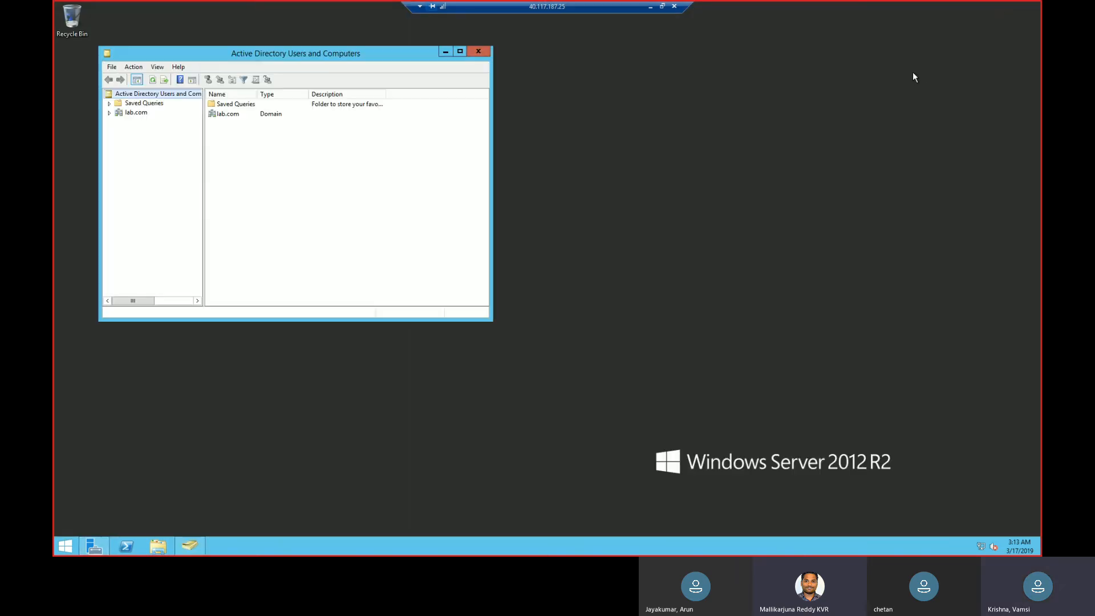
double_click(382, 53)
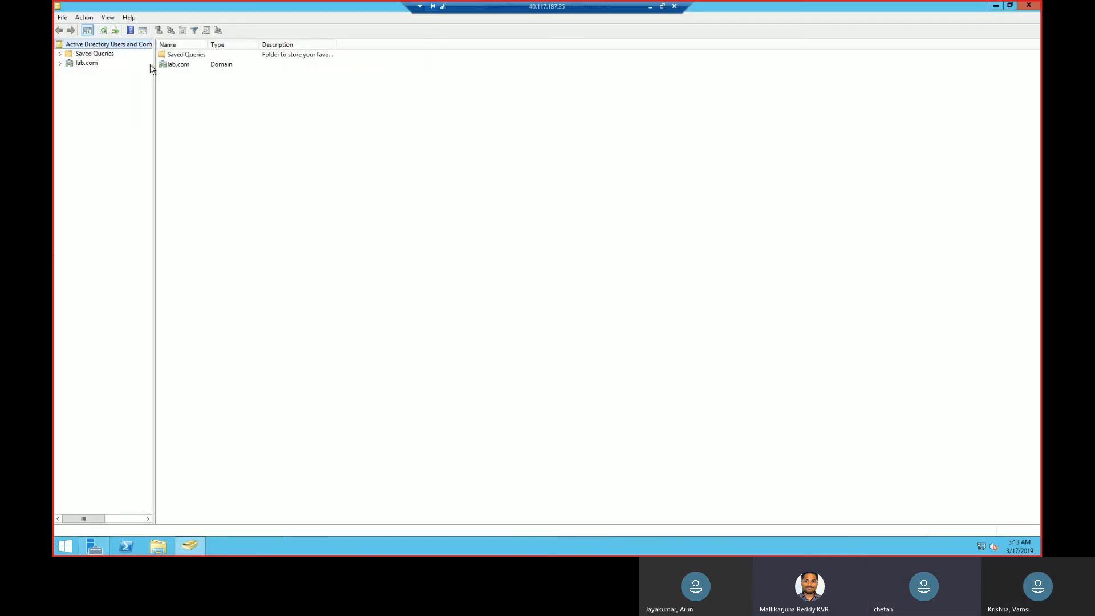
Display the containers of the lab.com domain.
click(93, 65)
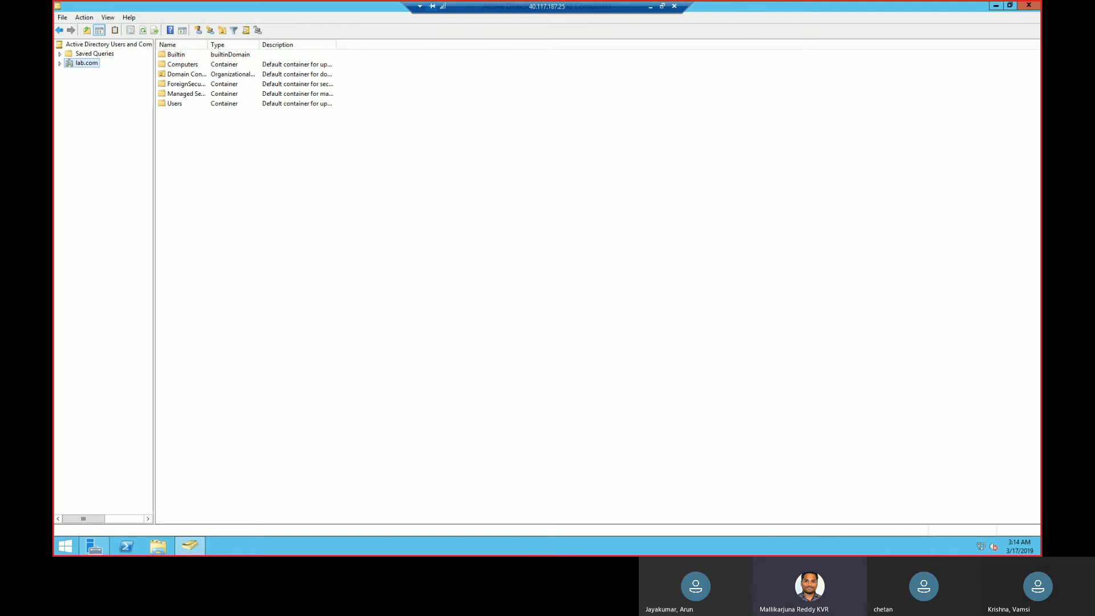
Open a command prompt and check the server's IP configuration with ipconfig.
right_click(73, 546)
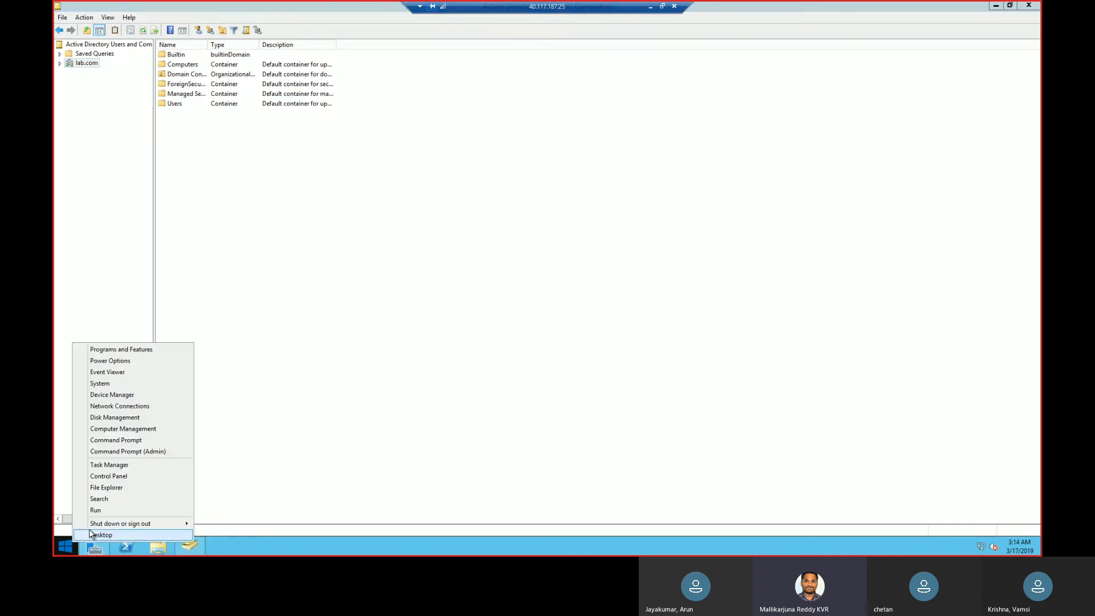
click(106, 516)
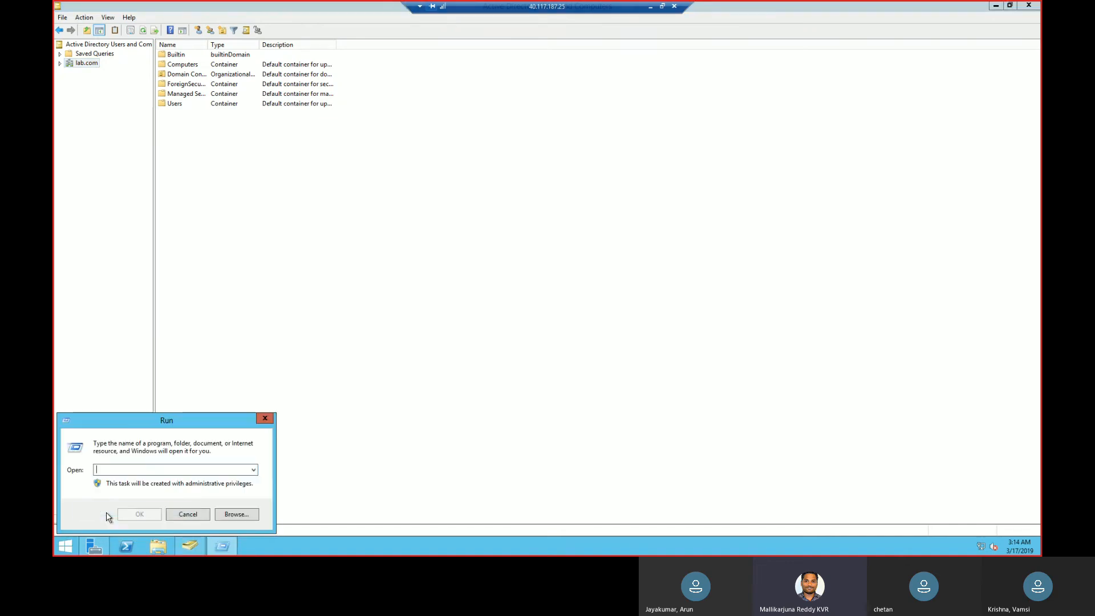
text(cmd)
key(Return)
text(ipconfig)
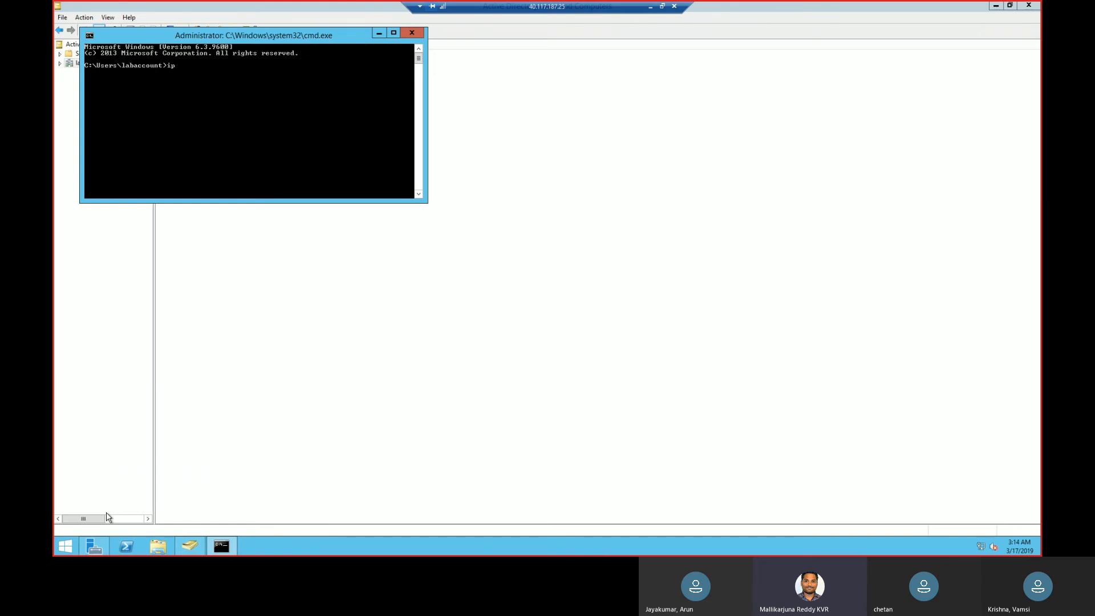
key(Return)
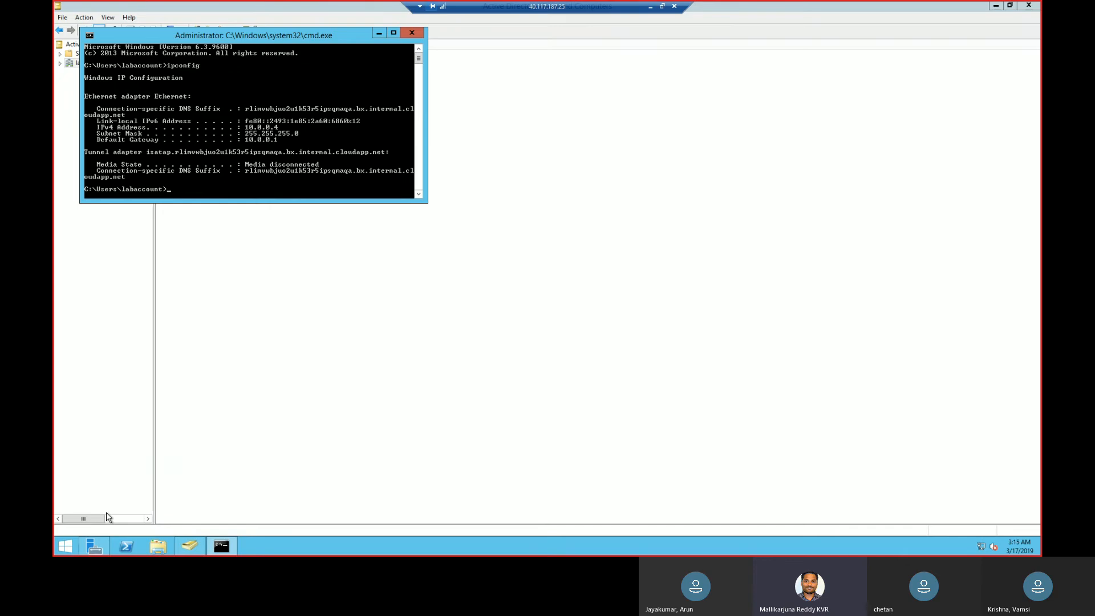
Open the Network Connections window from the command prompt with ncpa.cpl.
text(ncpa.cpl)
key(Return)
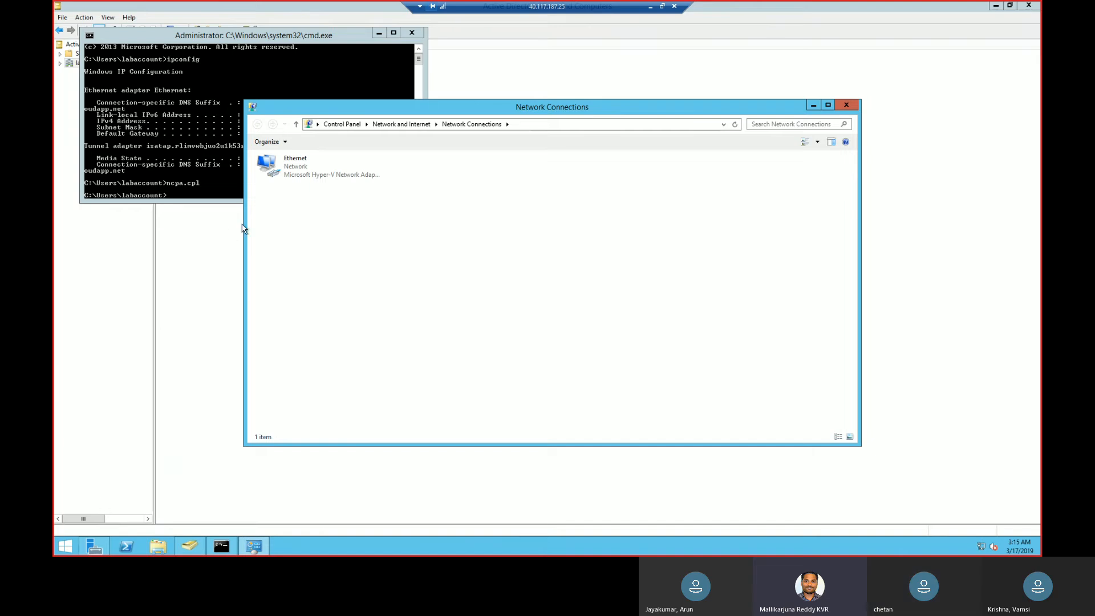
double_click(523, 7)
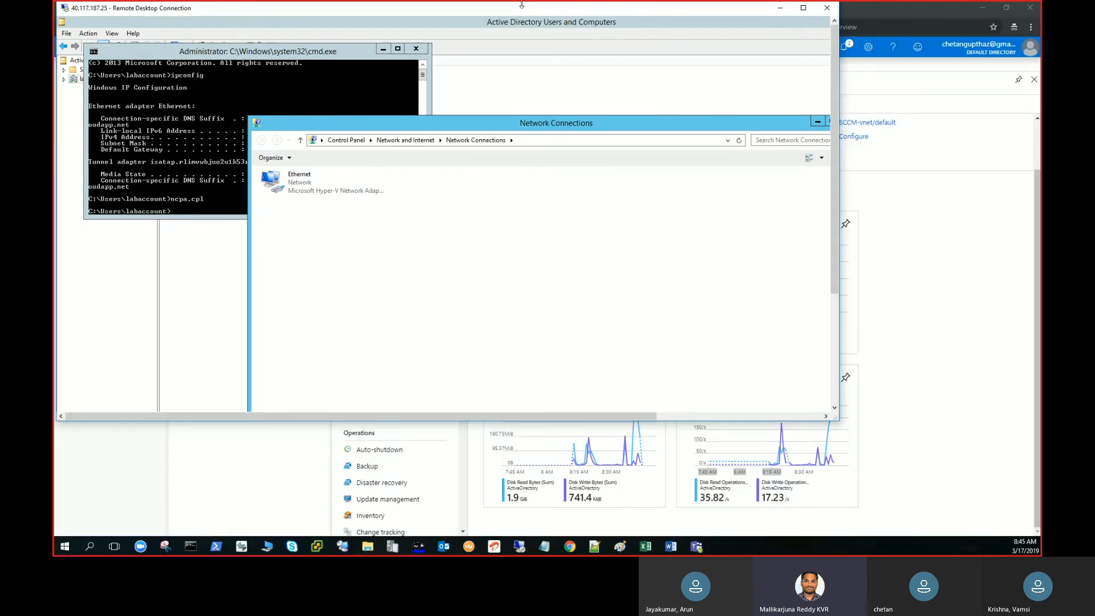
drag(522, 4, 787, 39)
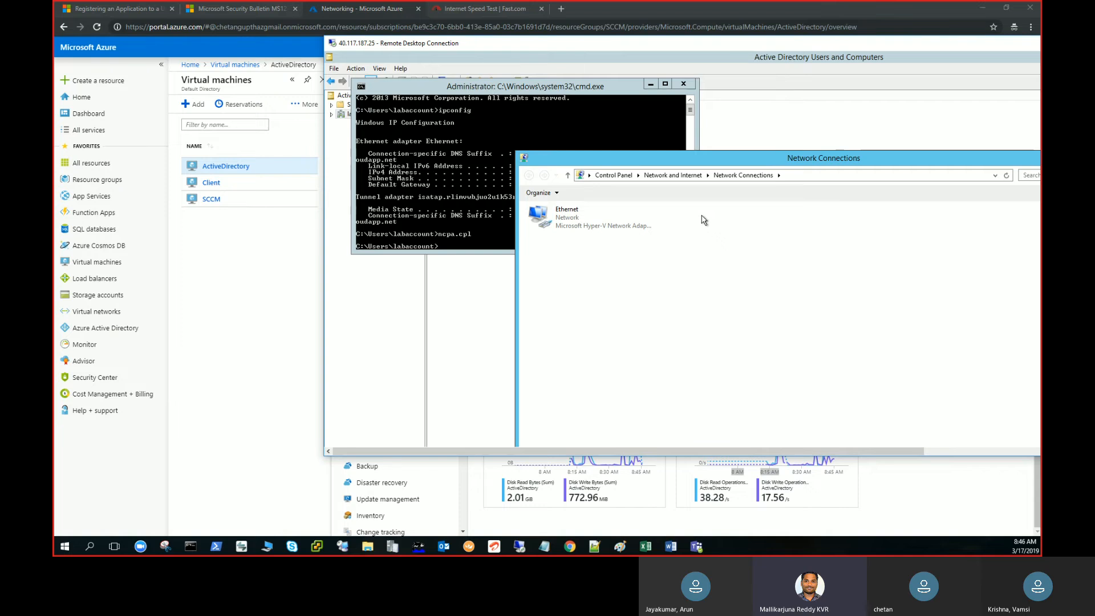
double_click(804, 49)
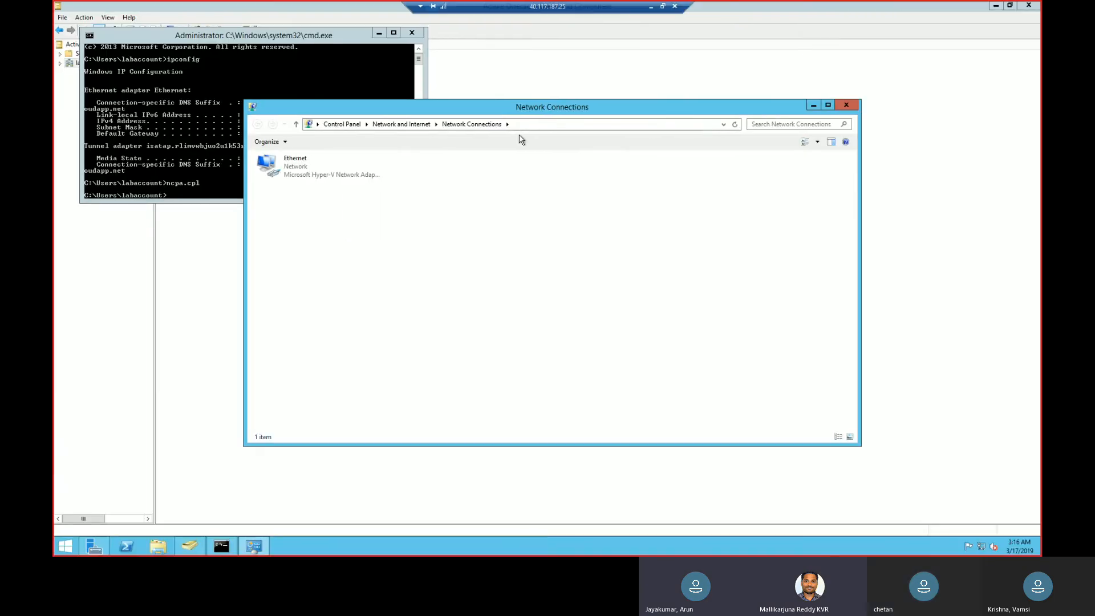
Set the preferred DNS server in the Ethernet adapter's TCP/IPv4 properties to 10.0.0.4 and save the adapter settings.
click(295, 174)
right_click(294, 171)
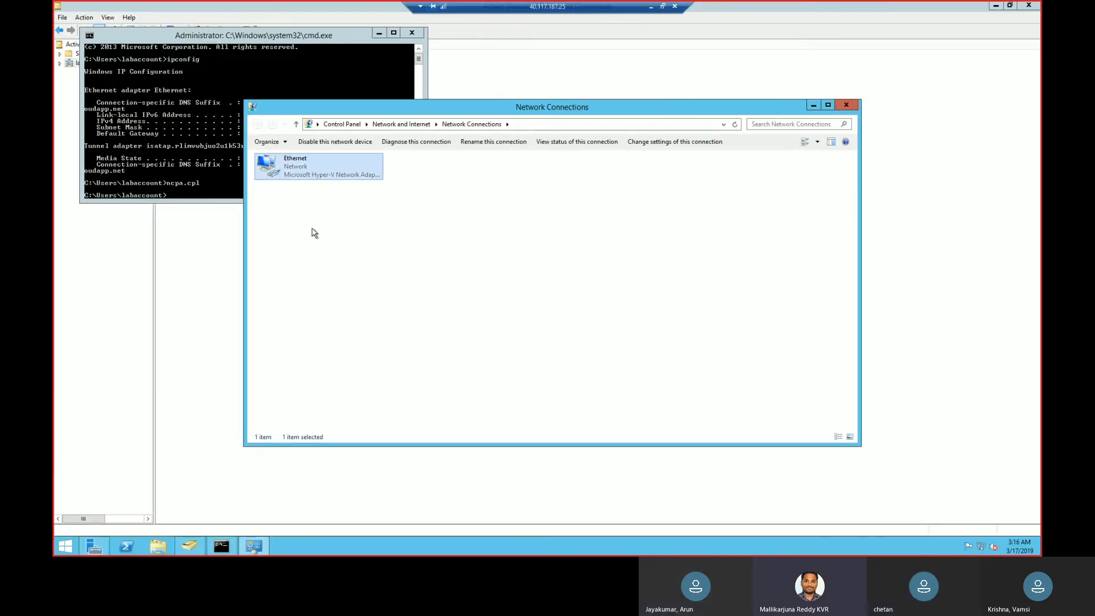
click(323, 263)
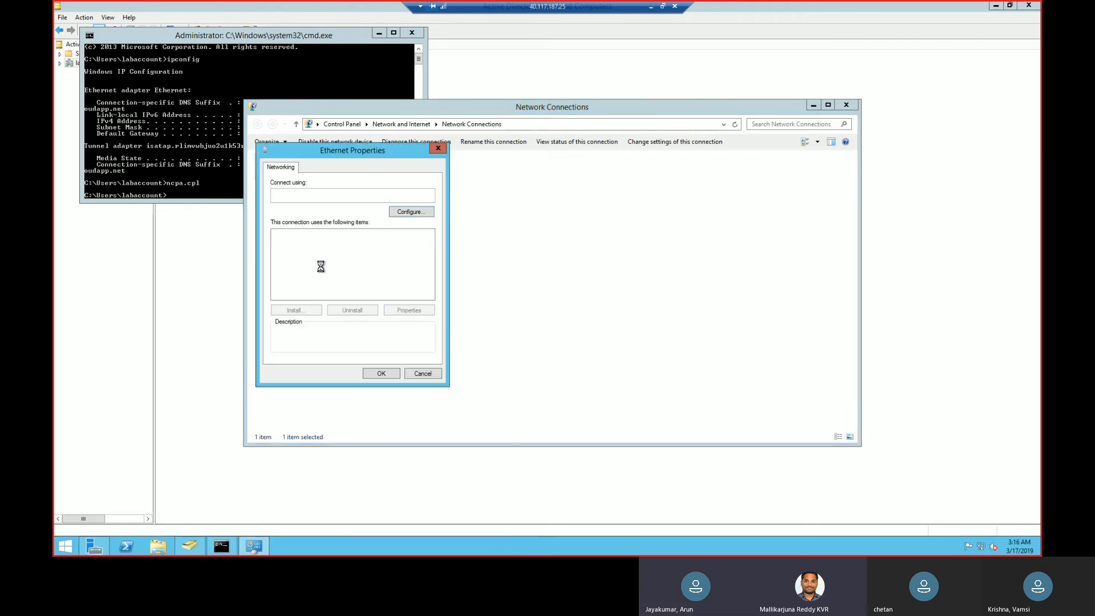
click(382, 295)
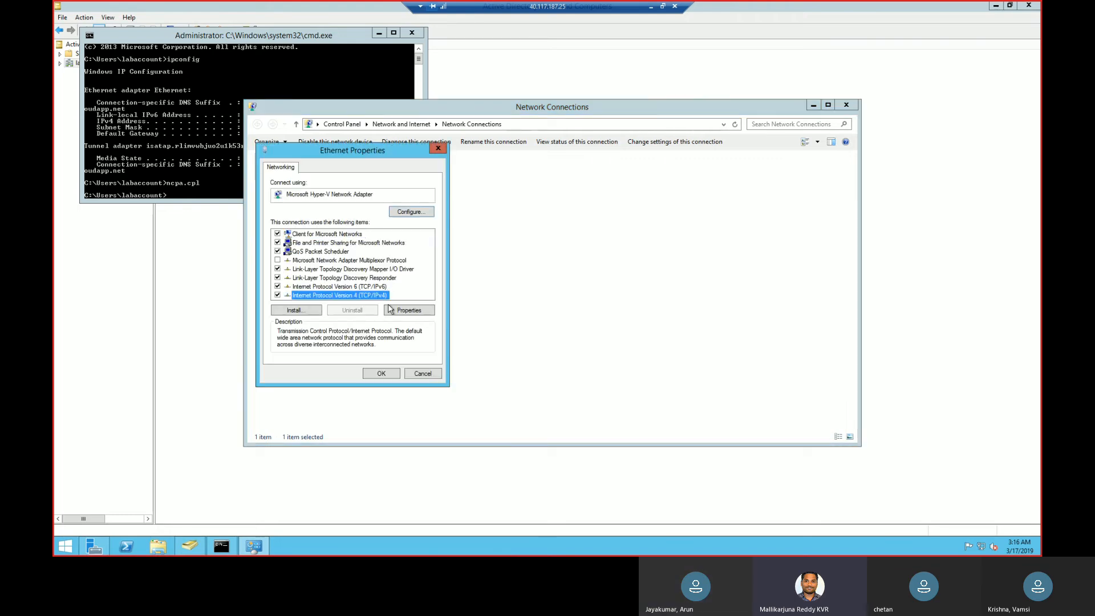
click(406, 311)
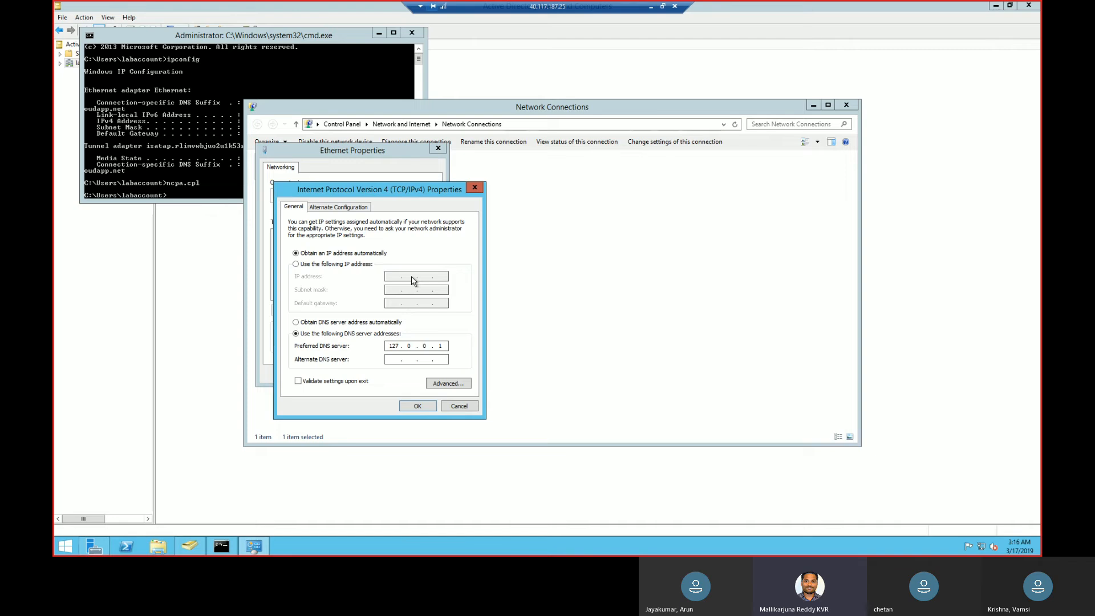
double_click(393, 346)
text(10)
click(238, 149)
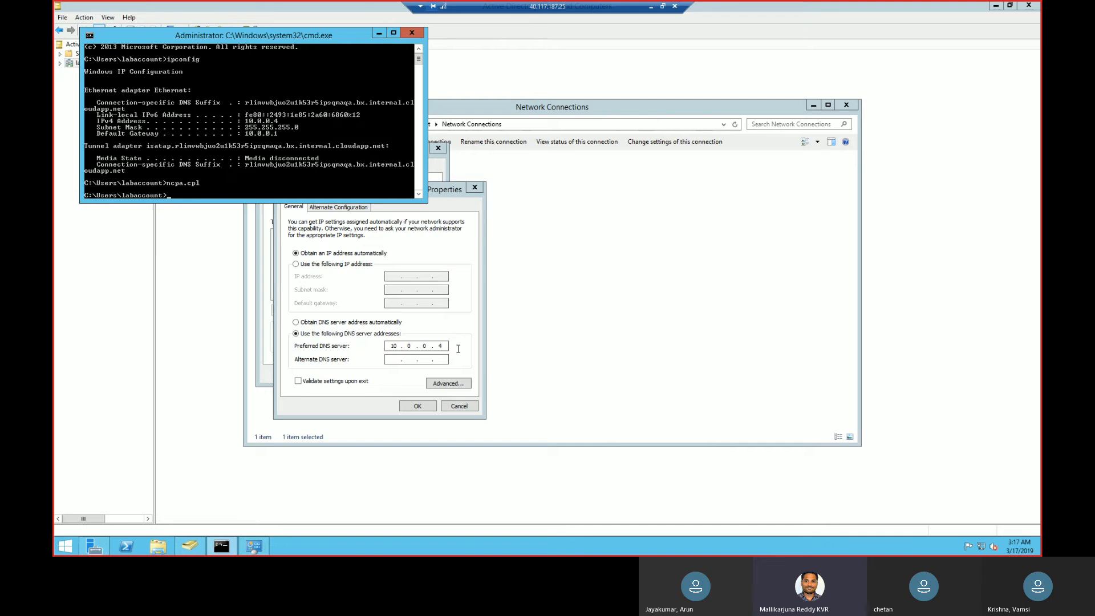
click(421, 408)
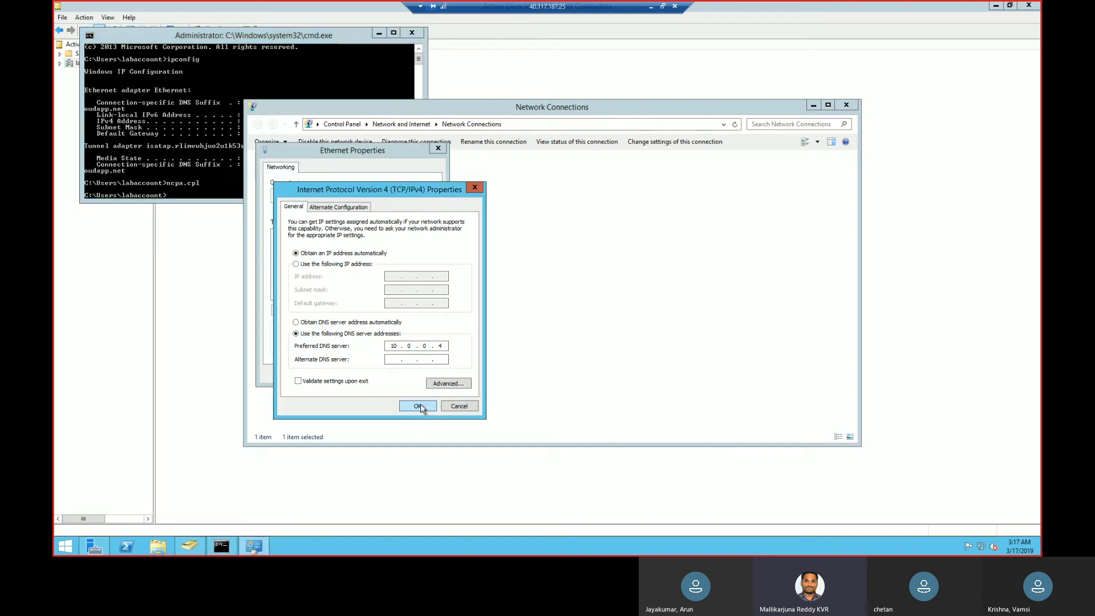
click(388, 376)
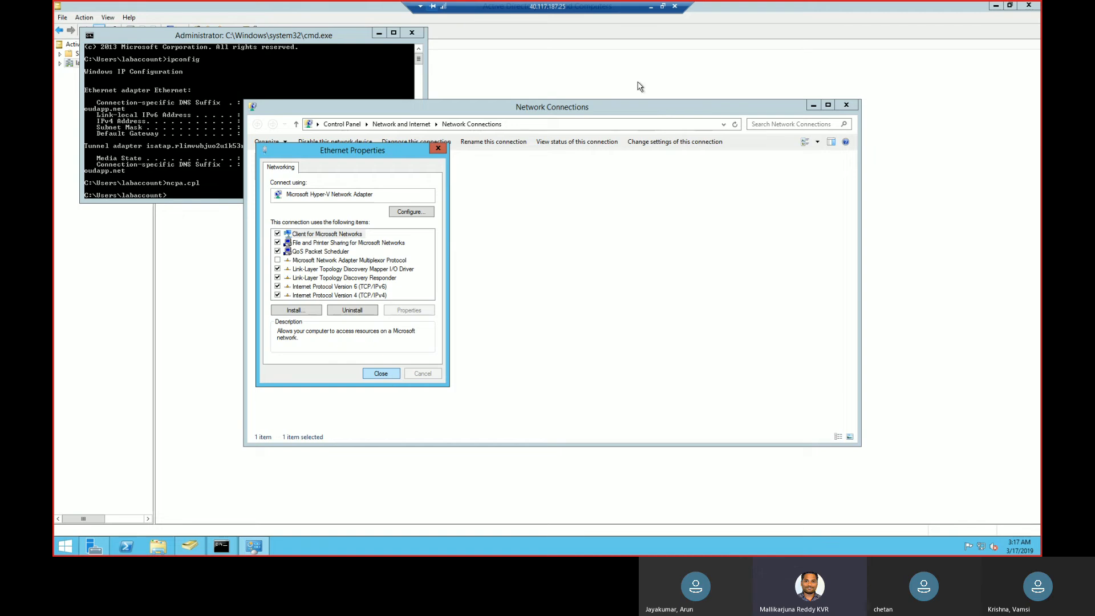
Abandon the dropped remote session and restart the ActiveDirectory virtual machine from the Azure portal.
click(665, 7)
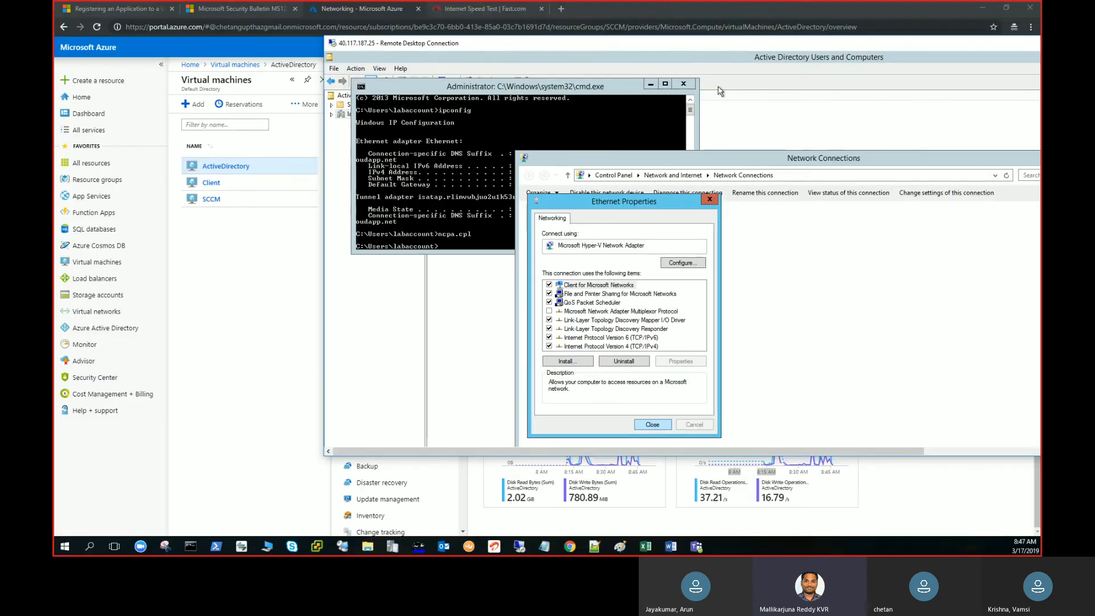
drag(808, 49, 568, 46)
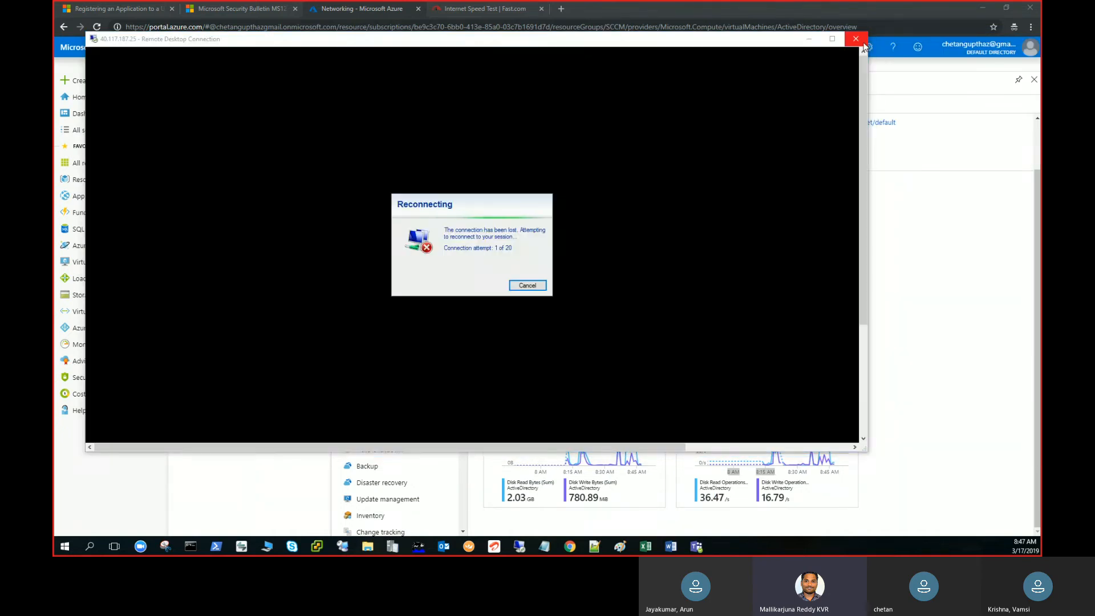
click(526, 284)
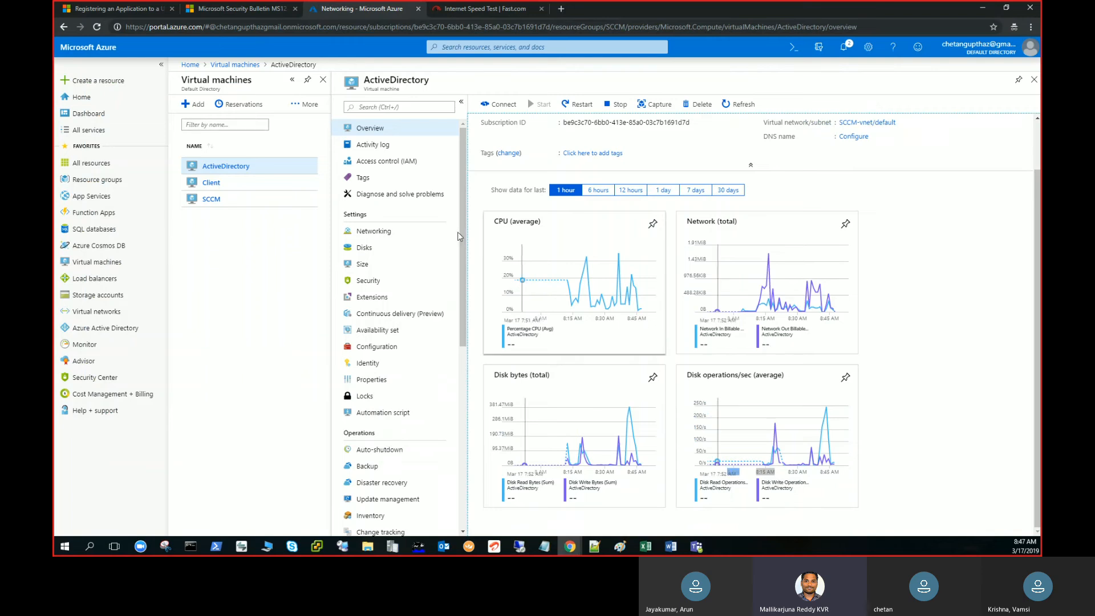
click(588, 107)
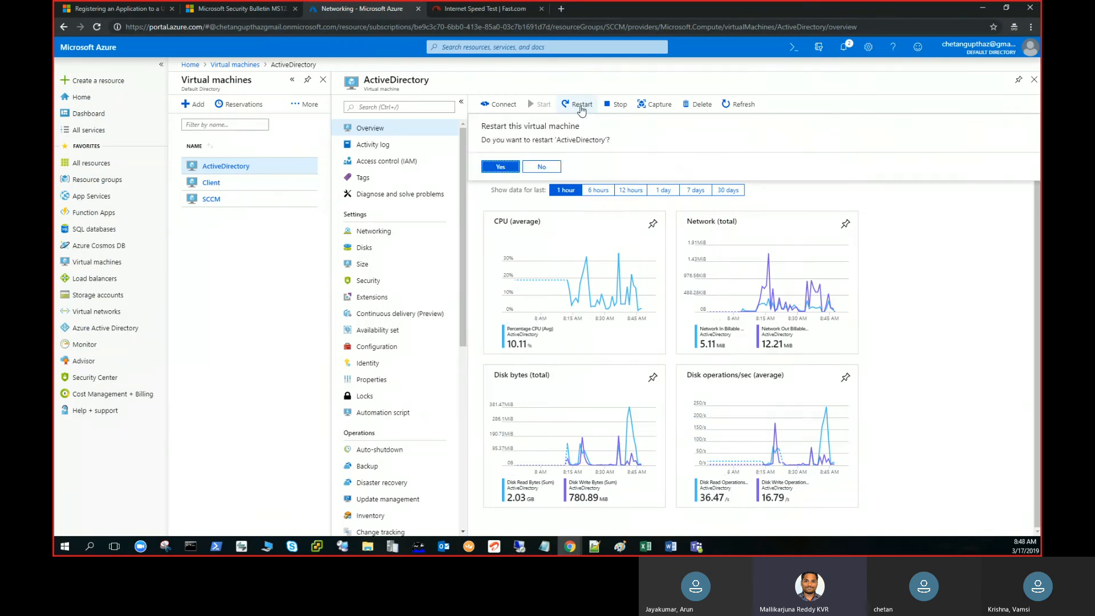
click(501, 167)
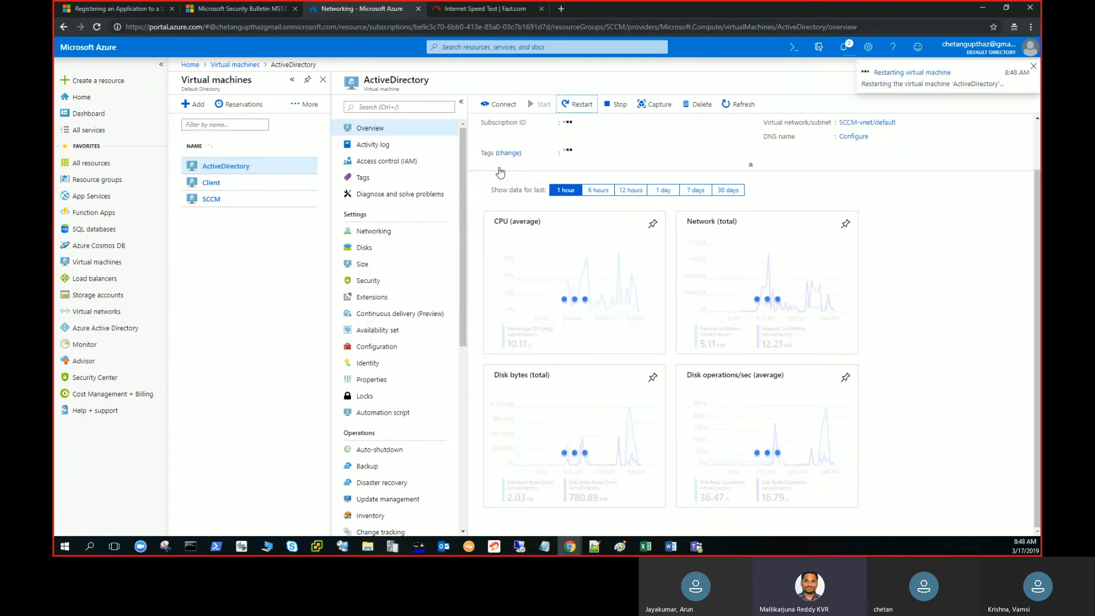
Open the SCCM virtual machine's overview and start a new Remote Desktop connection to its public IP address 40.121.37.172.
click(210, 203)
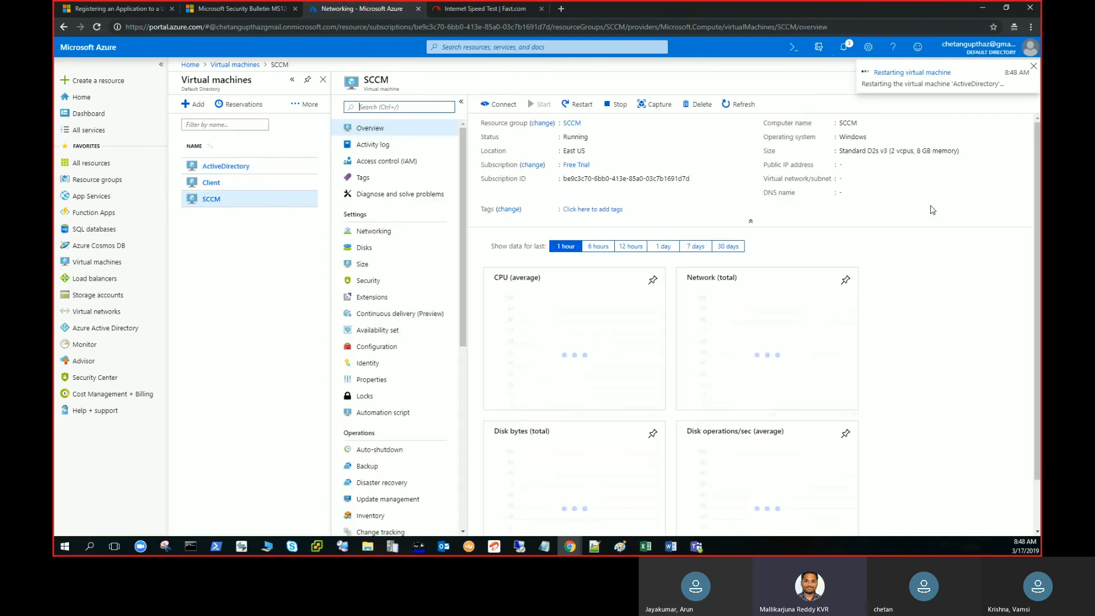
click(886, 165)
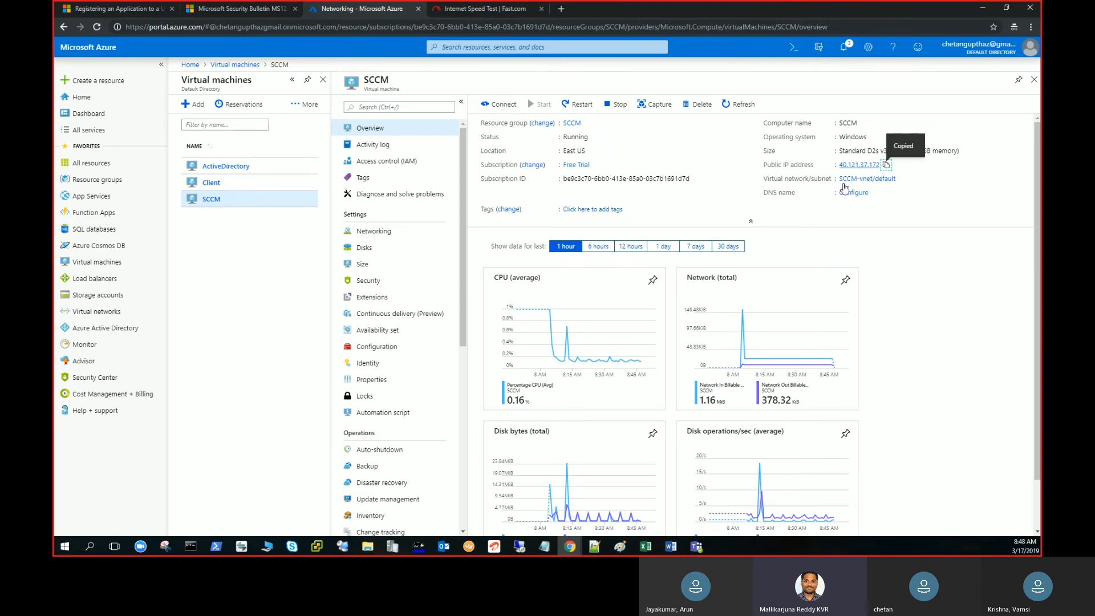
right_click(518, 548)
click(528, 510)
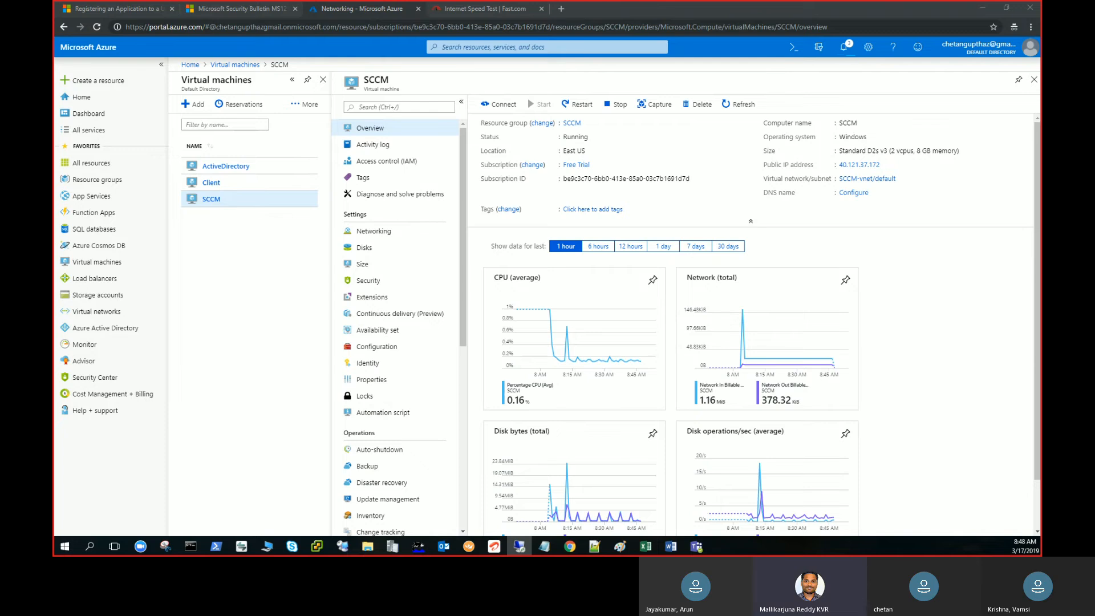
click(690, 207)
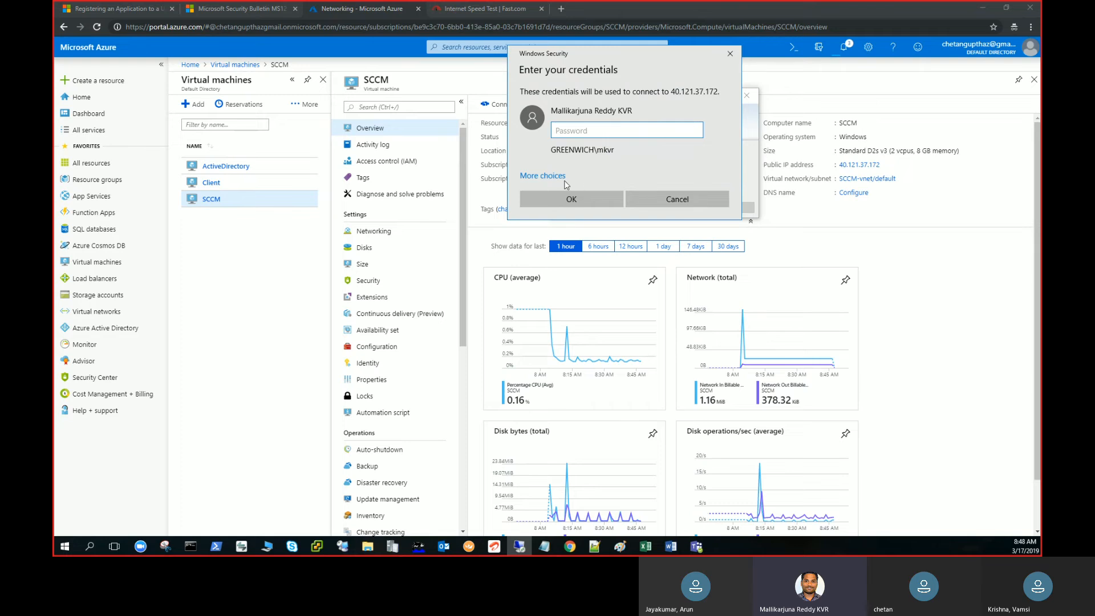
Choose to use a different account and enter sccm\labaccount as the user name.
click(543, 178)
click(584, 226)
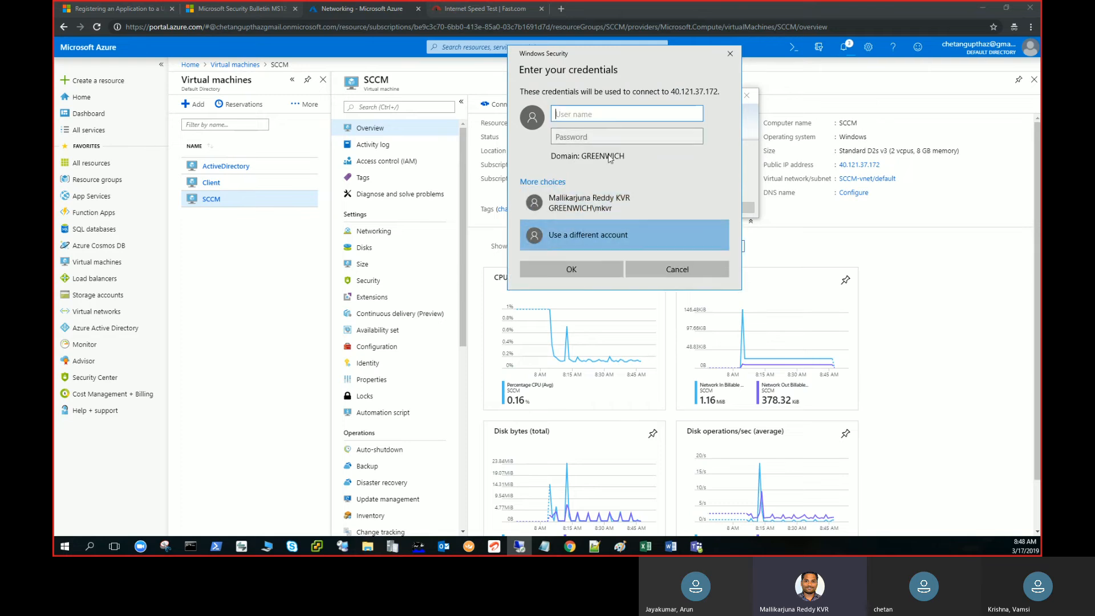
text(sccm\labaccount)
key(Tab)
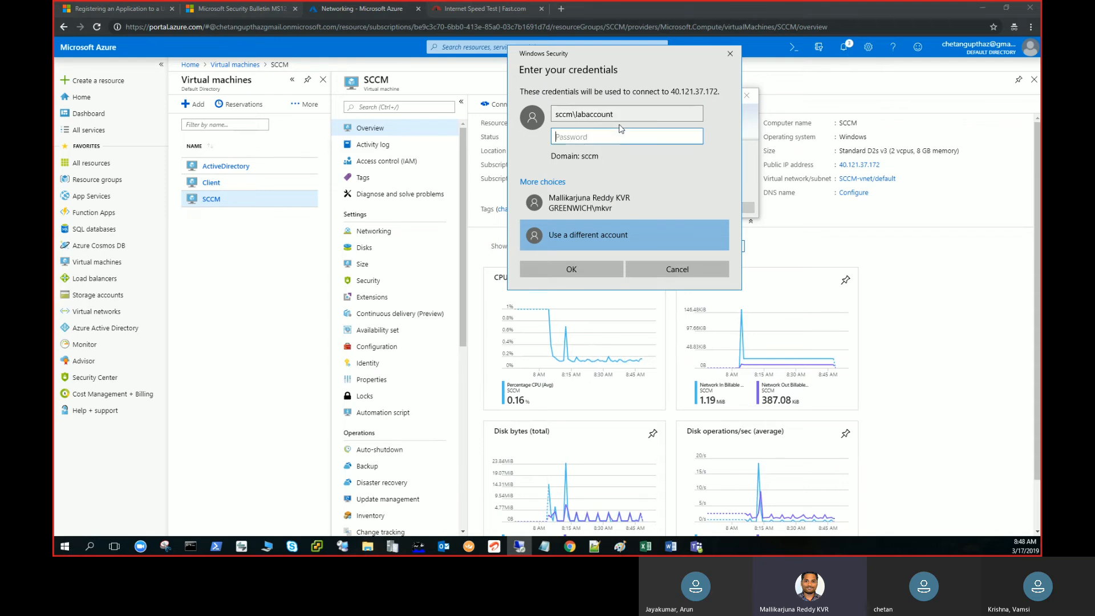
Enter the account's password, connect to the SCCM server and show the remote session full screen.
text(••••••••••••)
key(Return)
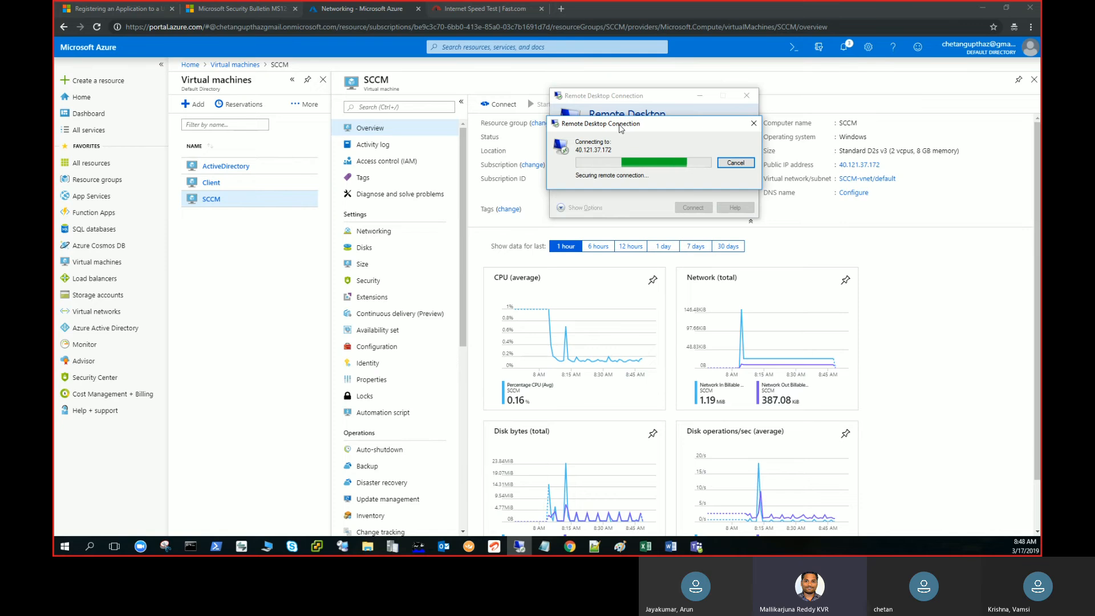
key(Left)
key(Return)
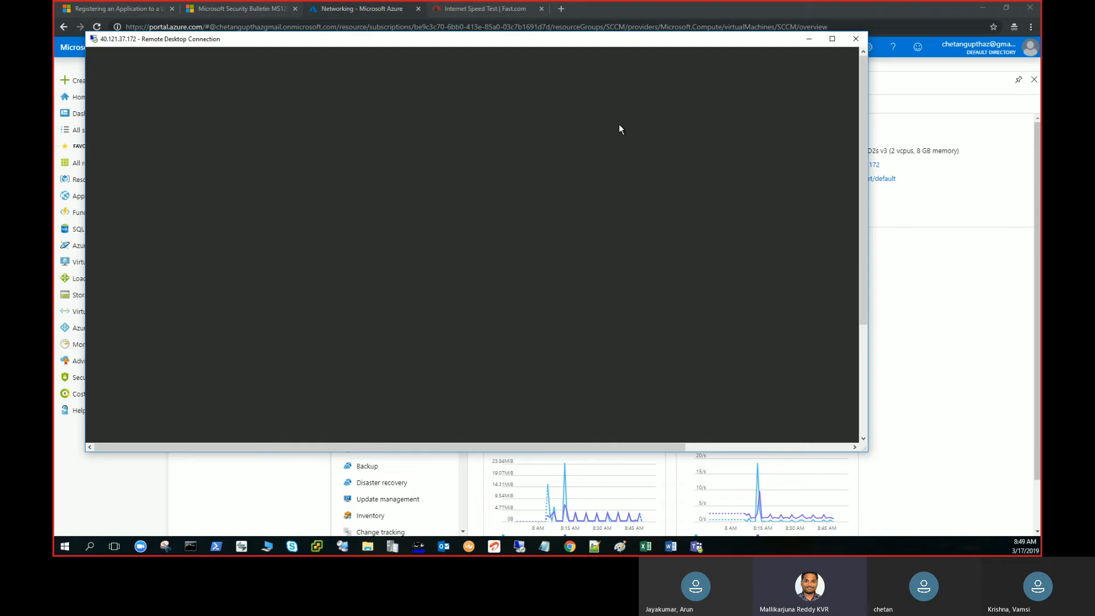
double_click(642, 40)
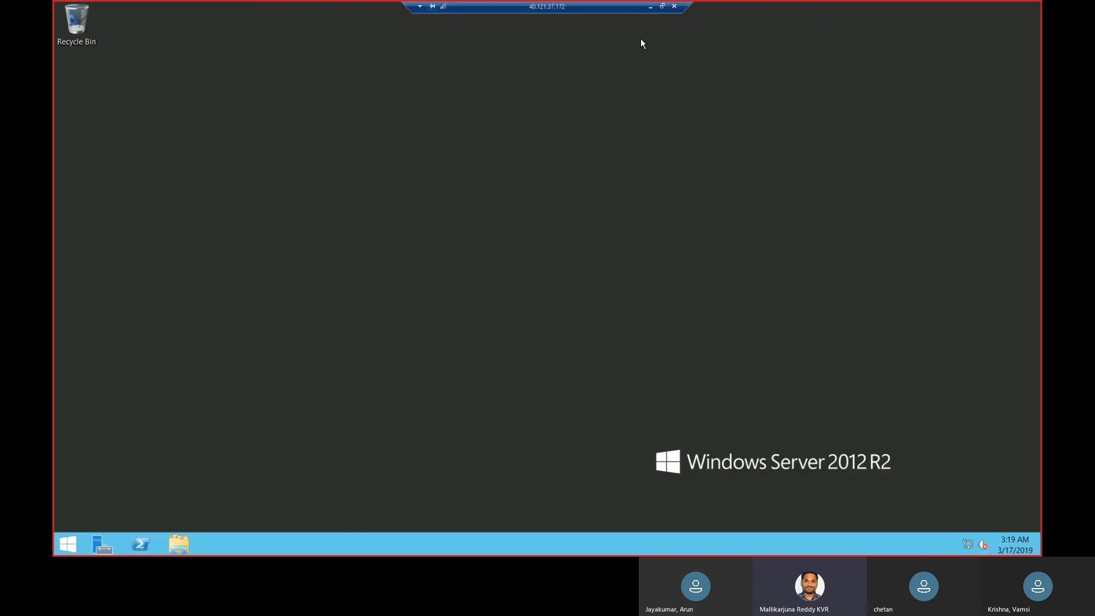
click(940, 194)
double_click(562, 12)
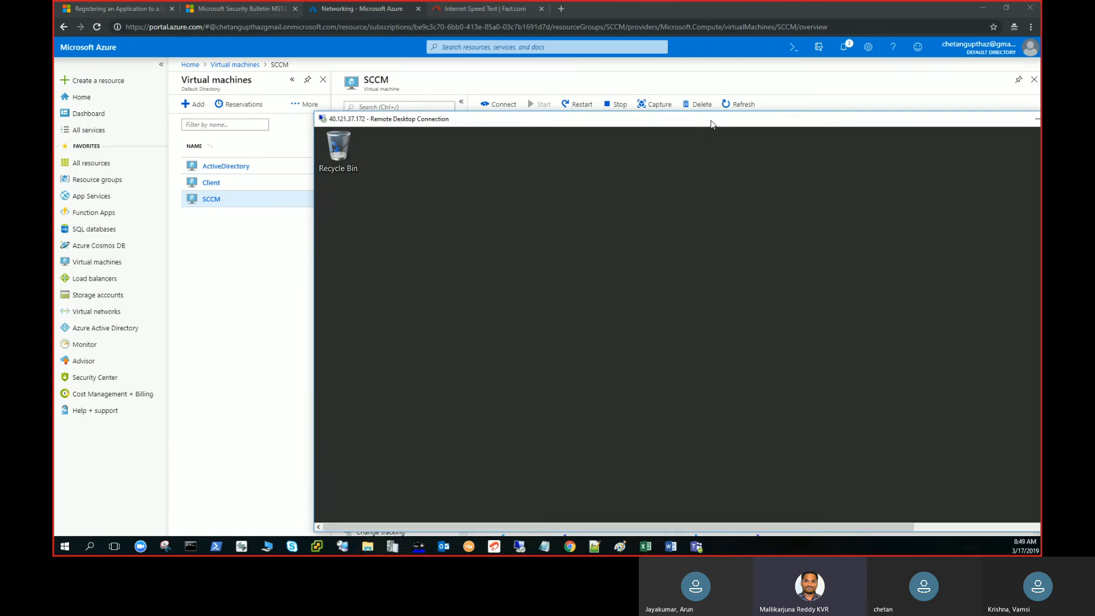
double_click(711, 120)
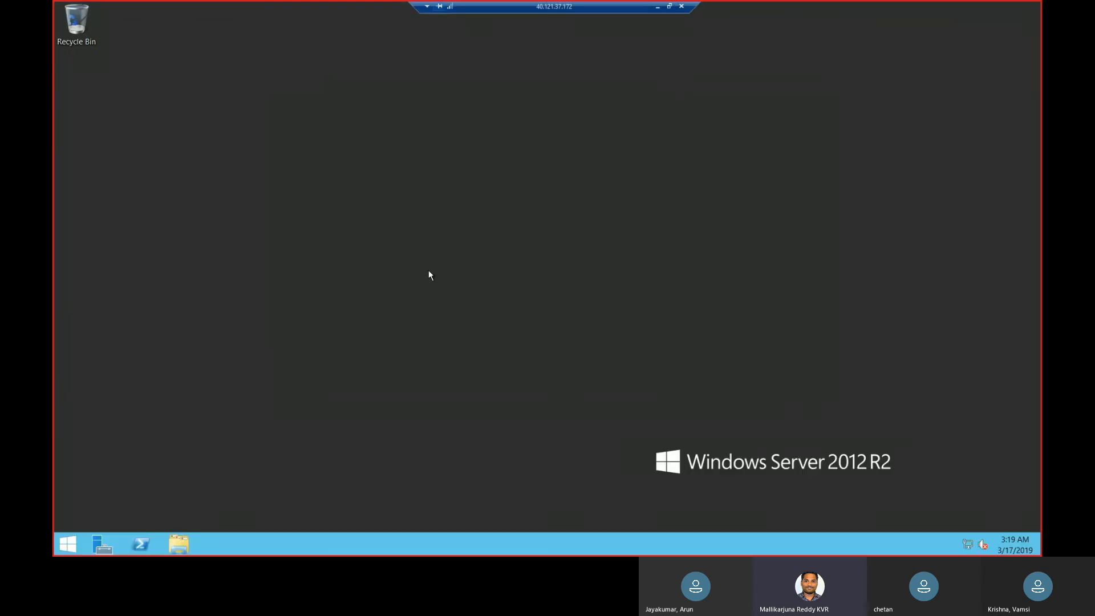
Open the System properties of This PC from File Explorer on the SCCM server.
click(181, 545)
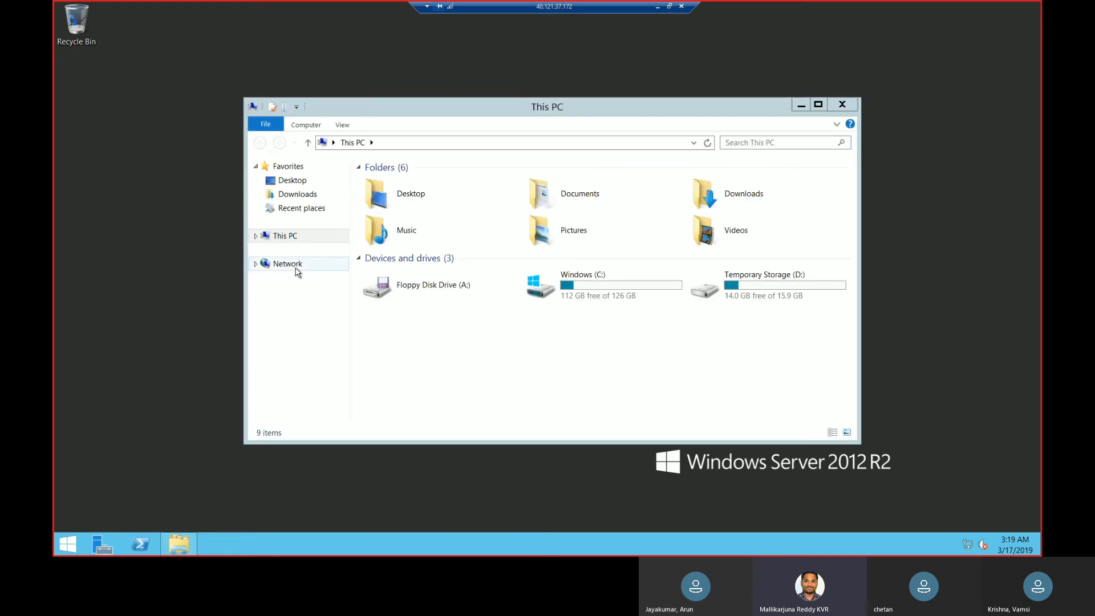
right_click(298, 241)
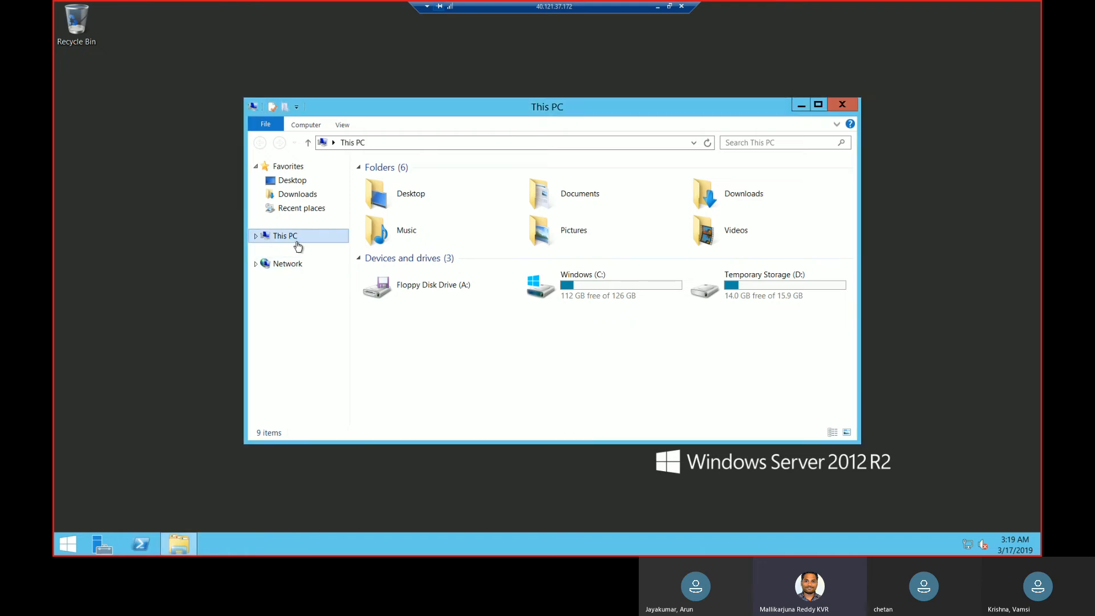
click(330, 370)
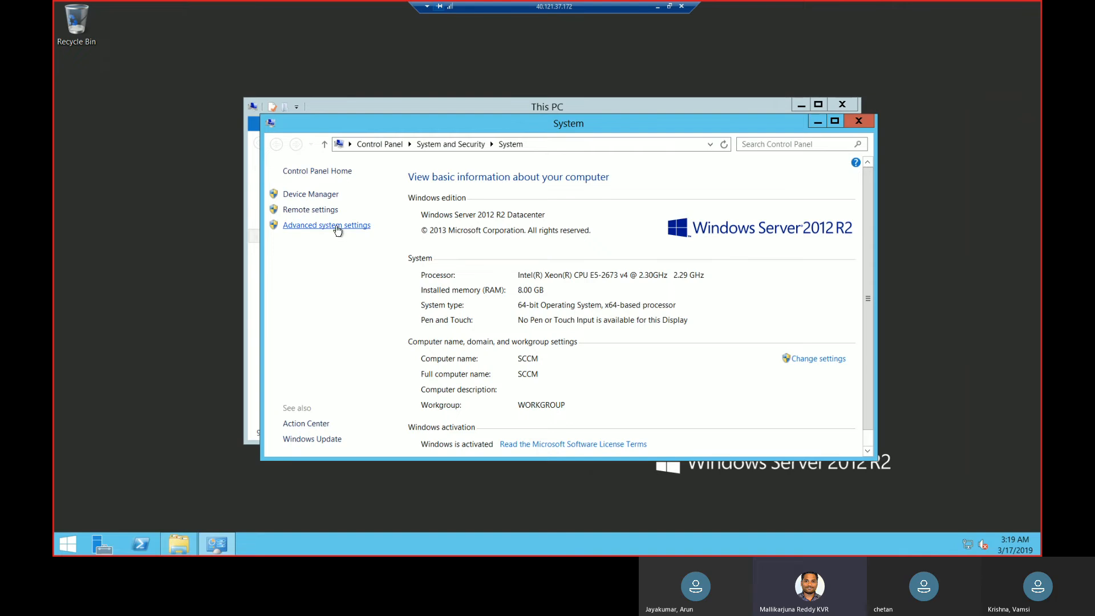
Try to join the SCCM computer to the lab.com domain through the advanced system settings, and close the system properties.
click(337, 227)
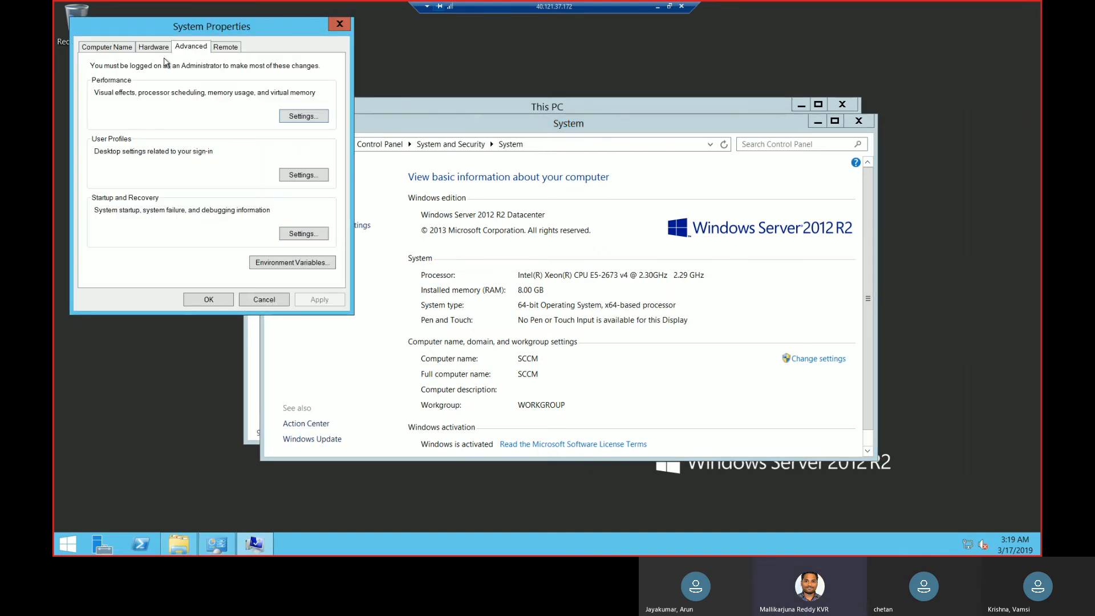
click(110, 45)
click(321, 168)
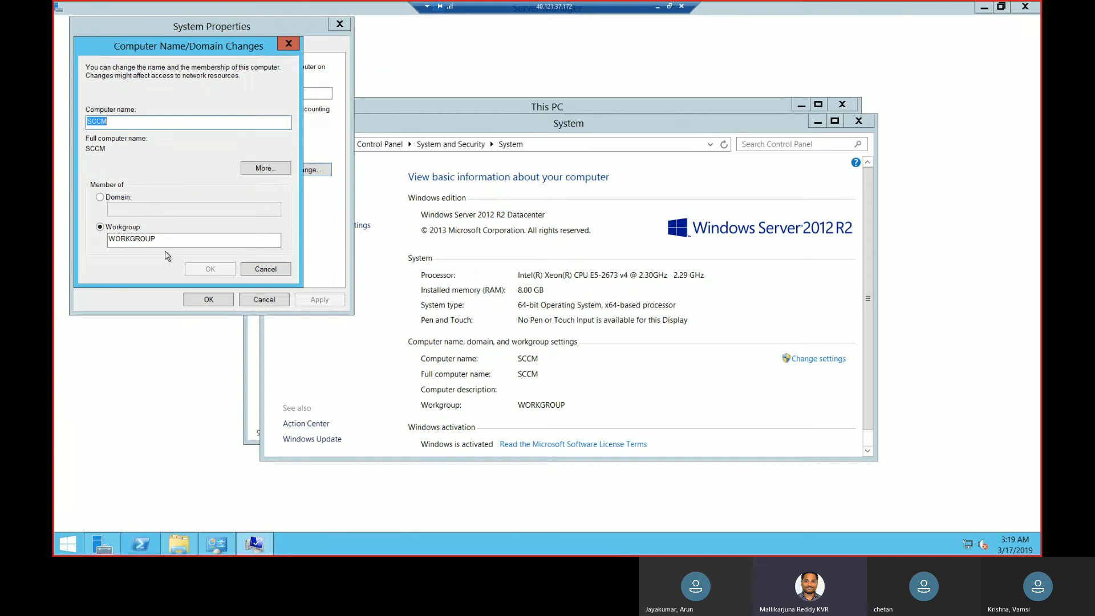
click(111, 199)
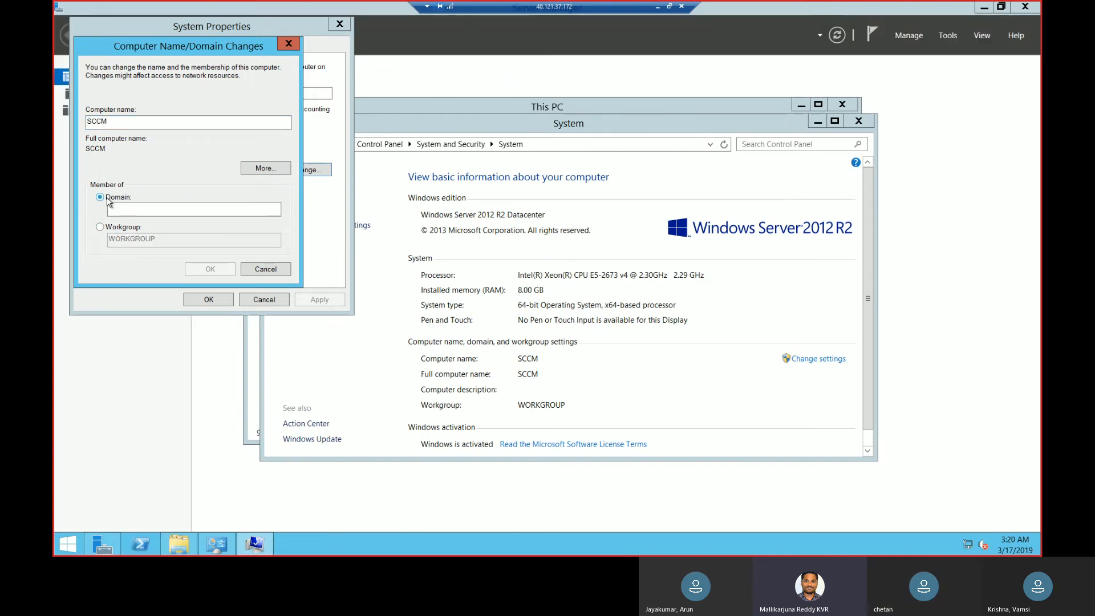
click(125, 211)
text(lab)
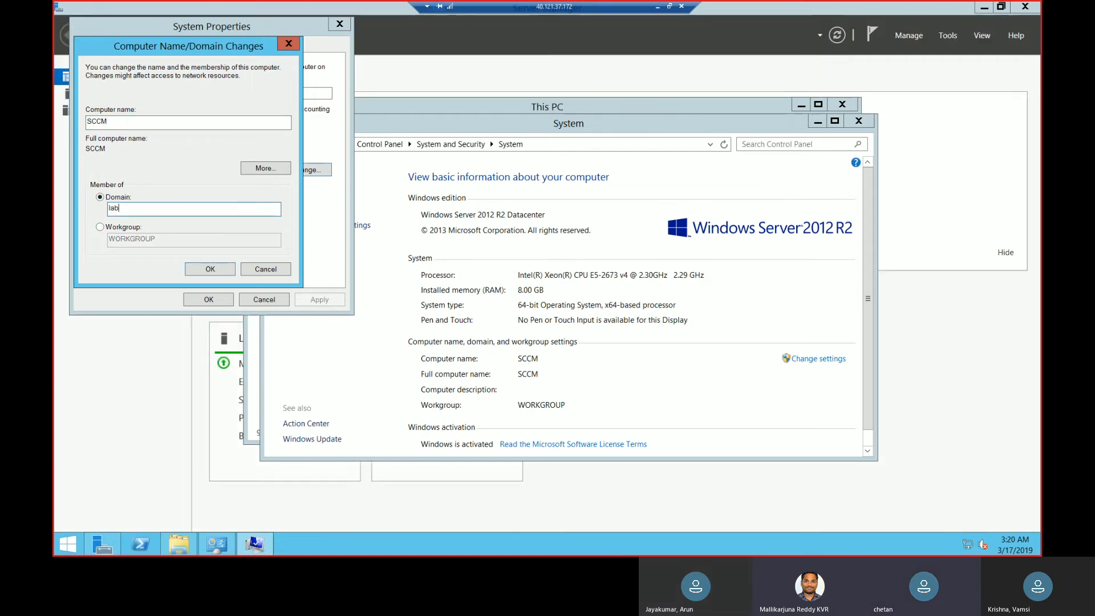
text(.com)
click(197, 266)
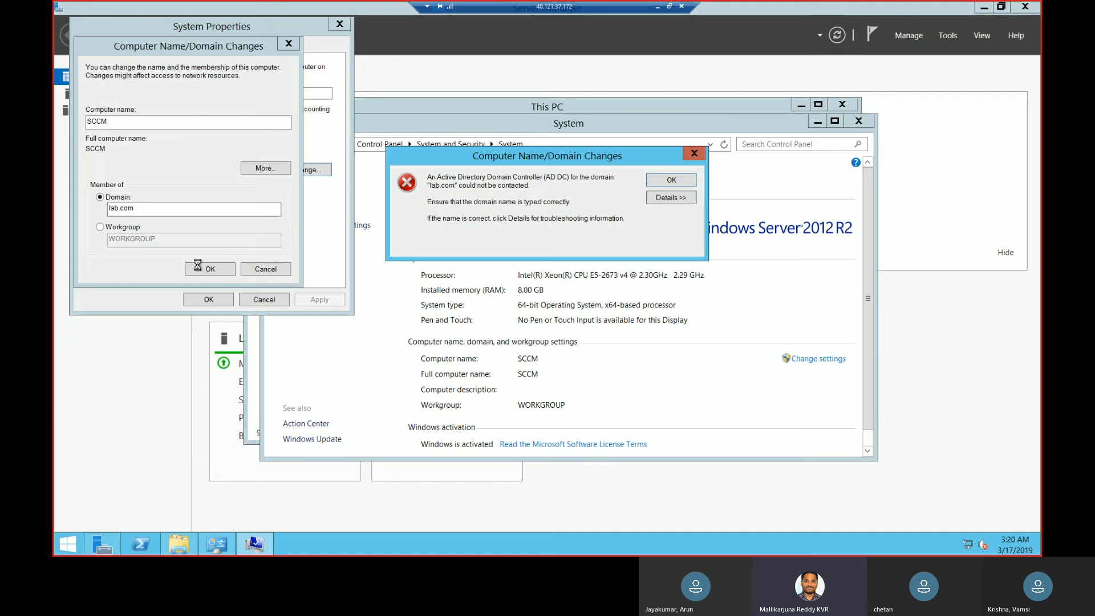
click(698, 157)
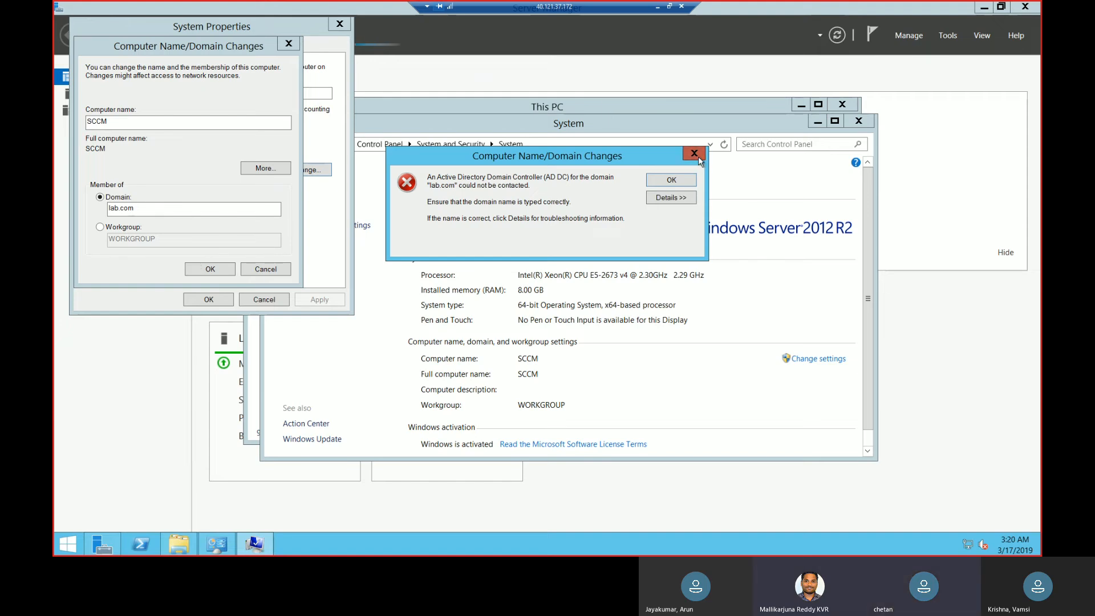
click(292, 43)
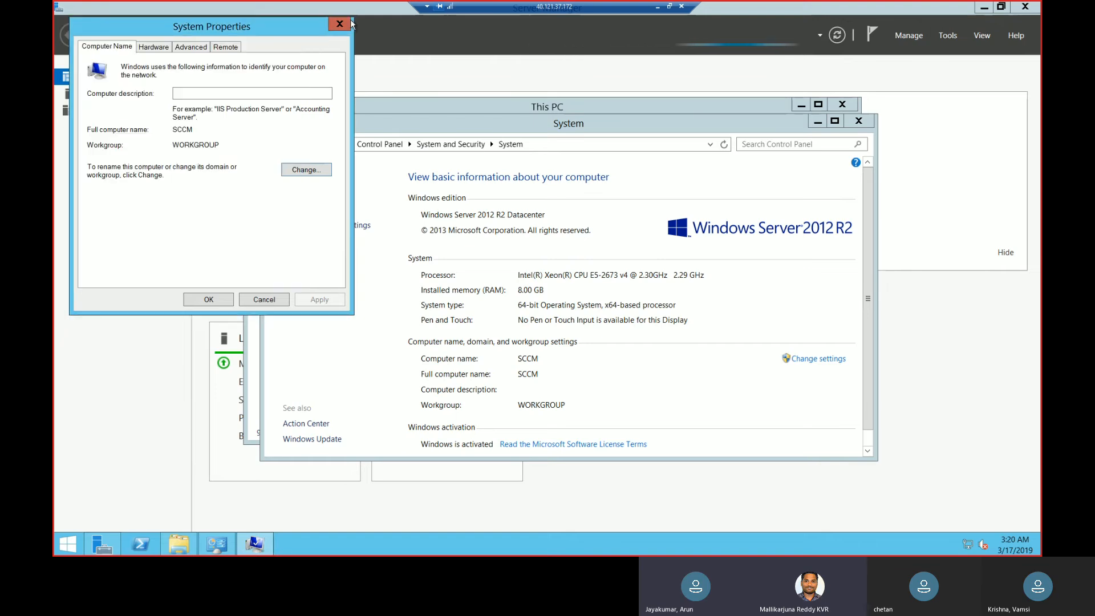
click(345, 25)
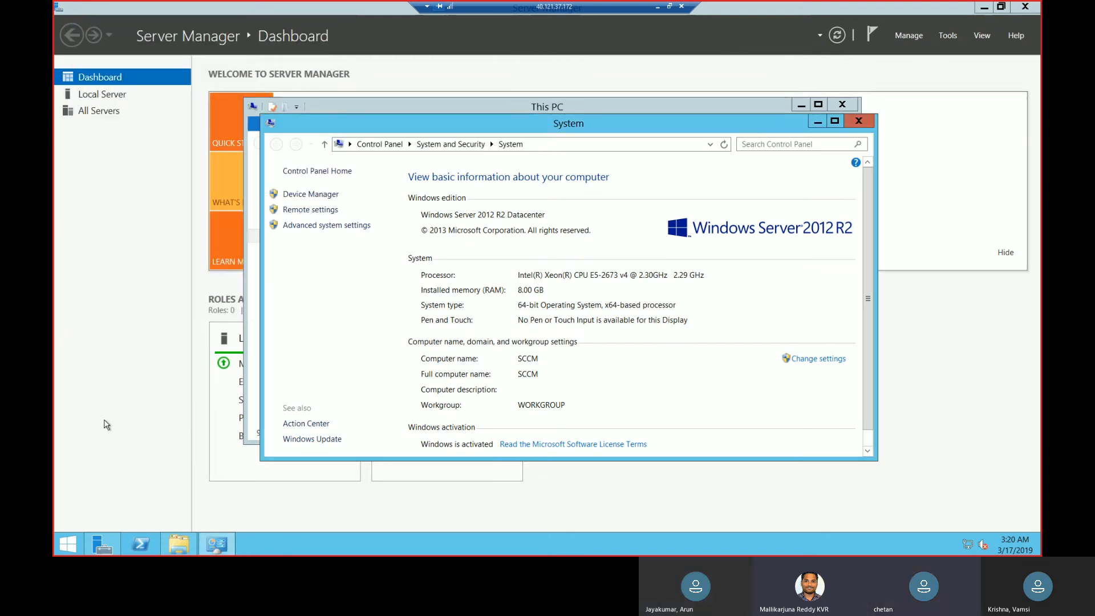
Run ncpa.cpl to open the SCCM server's Network Connections.
right_click(57, 536)
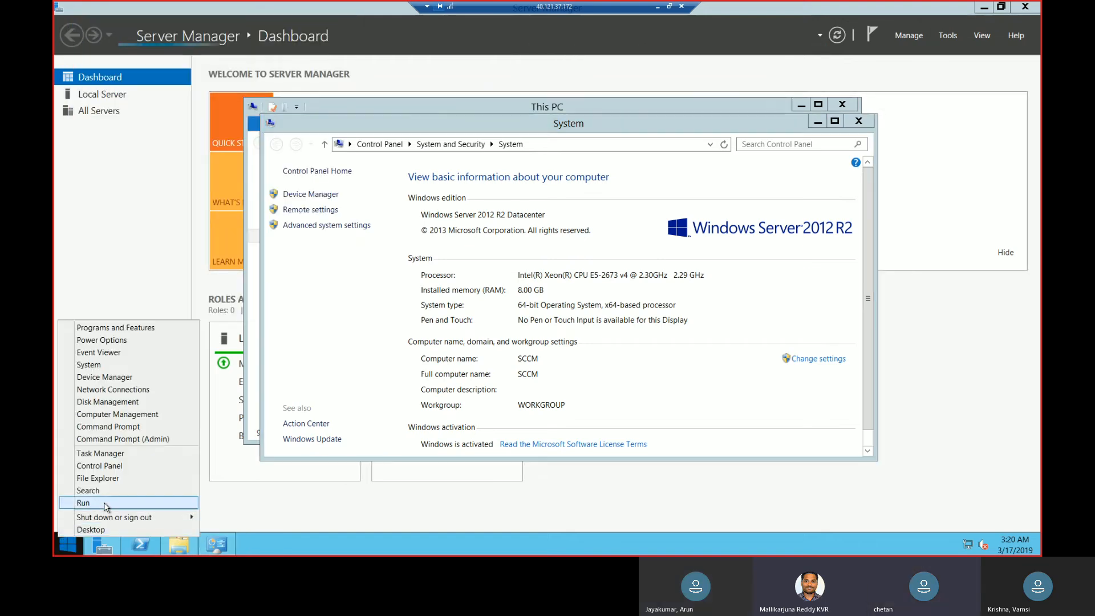
click(105, 505)
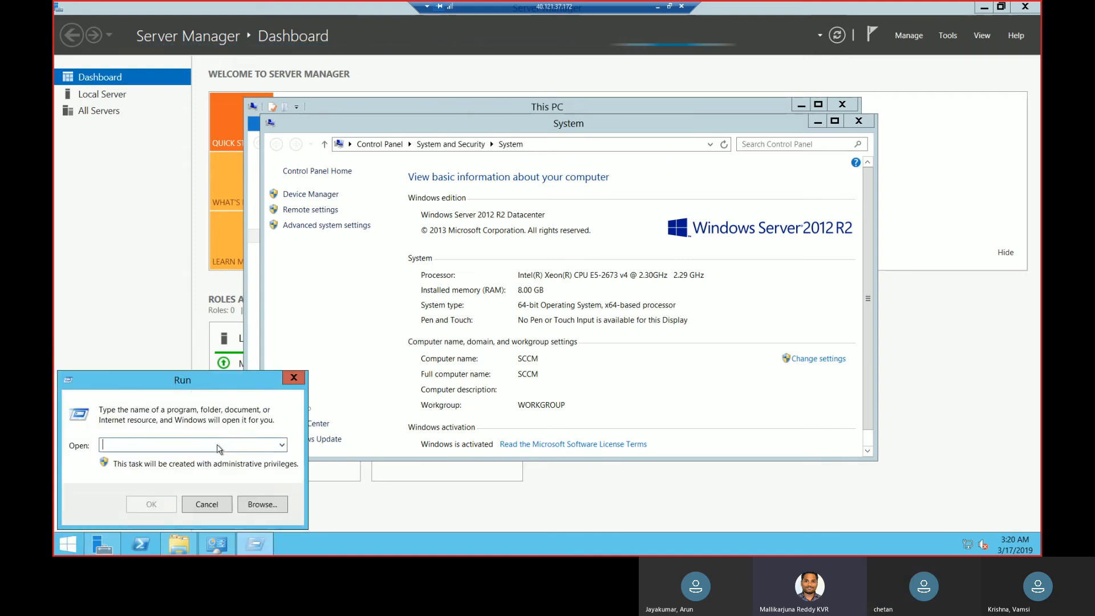
text(ncpa.)
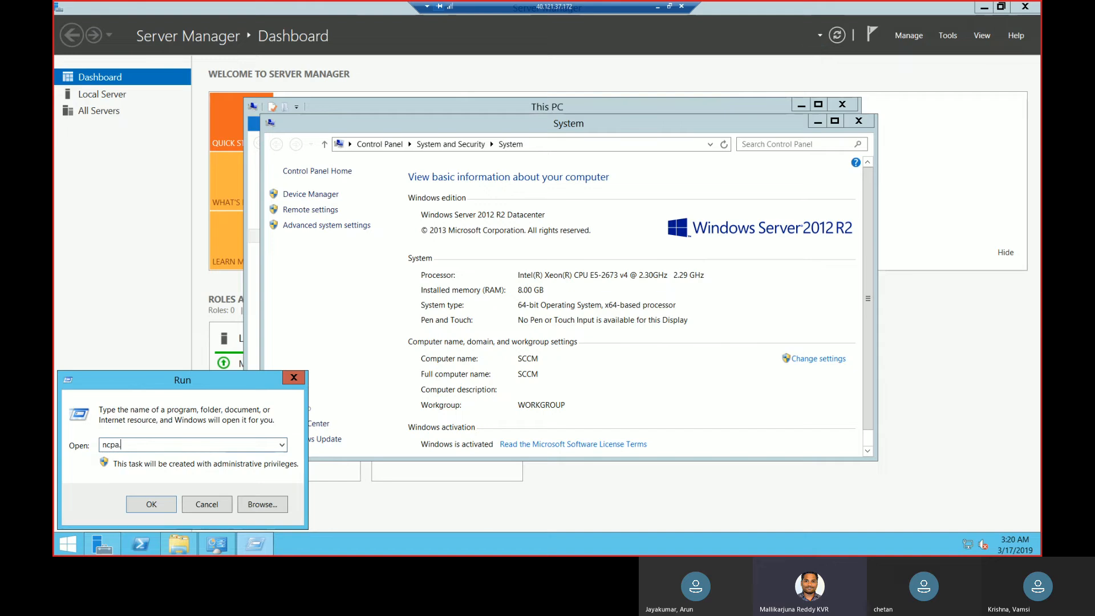
text(cpl)
key(Return)
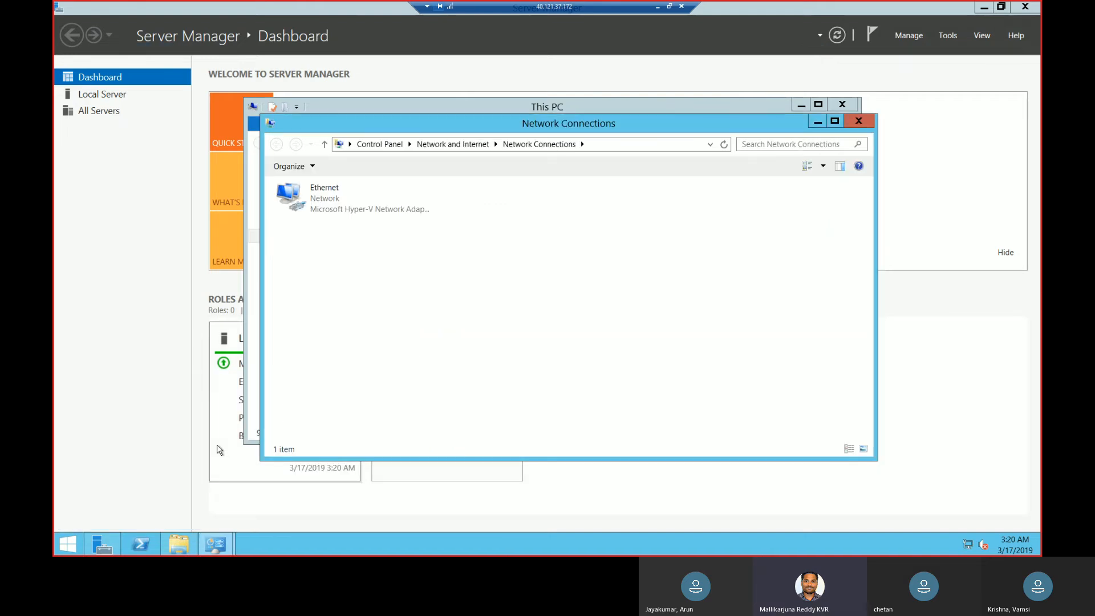
Open the Internet Protocol Version 4 properties of the Ethernet adapter.
click(330, 205)
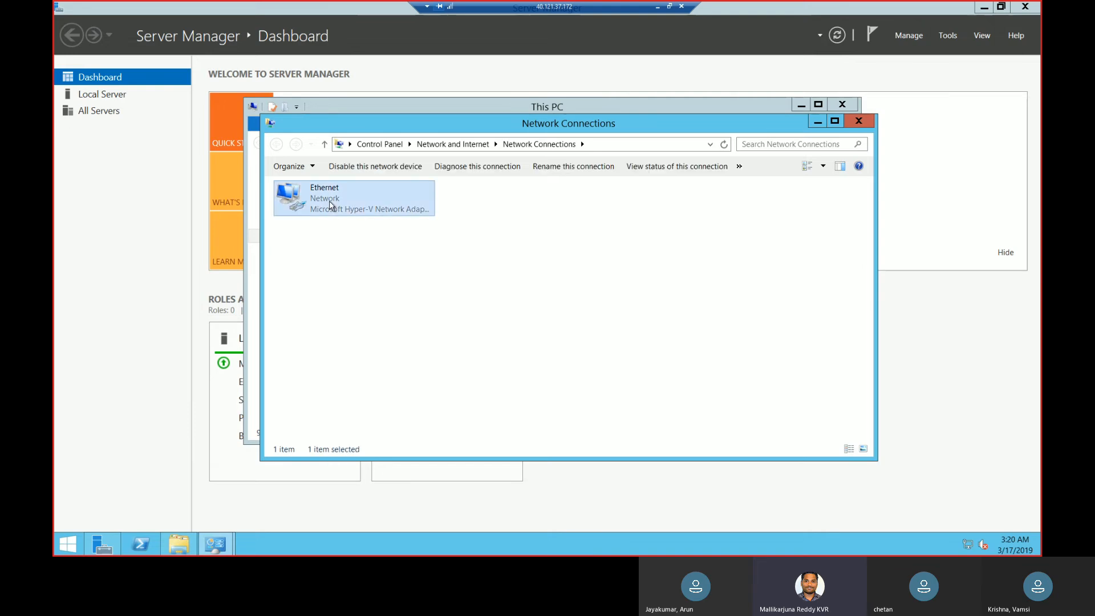
right_click(330, 205)
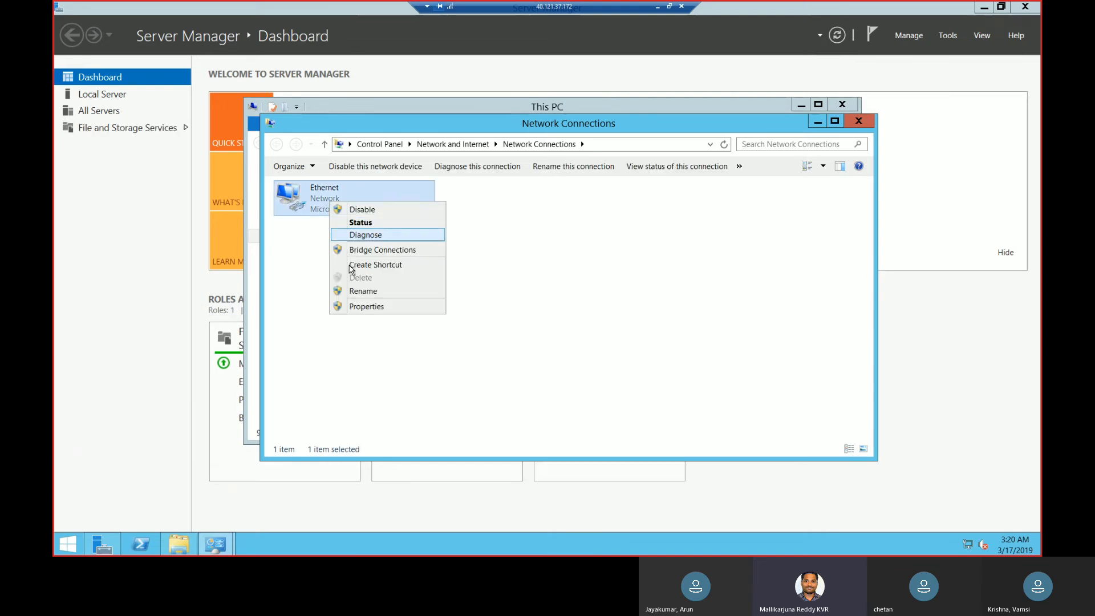
click(361, 308)
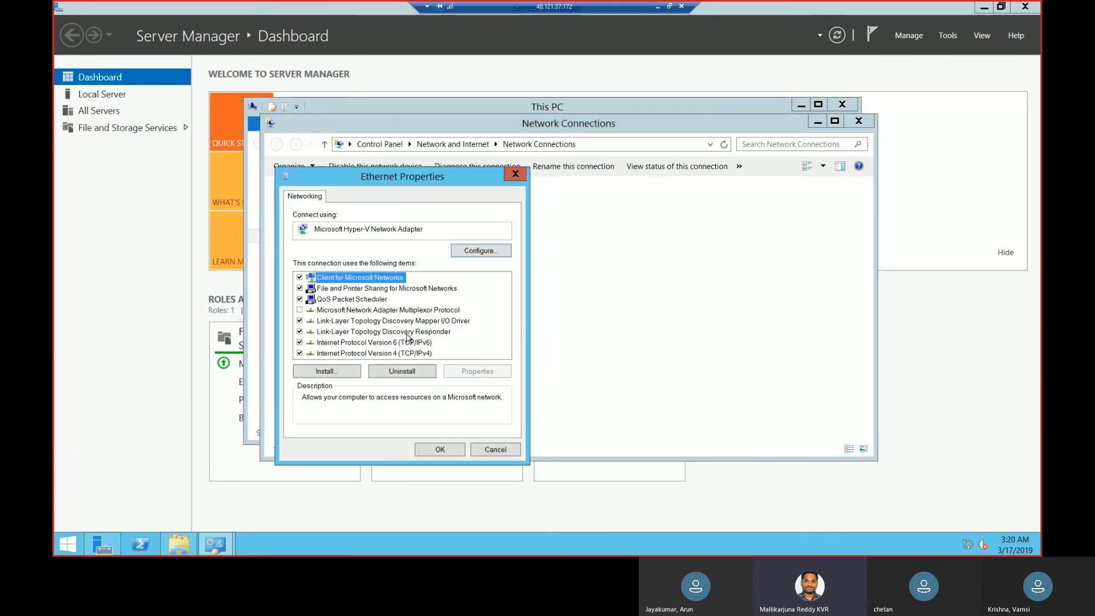
click(432, 354)
click(474, 369)
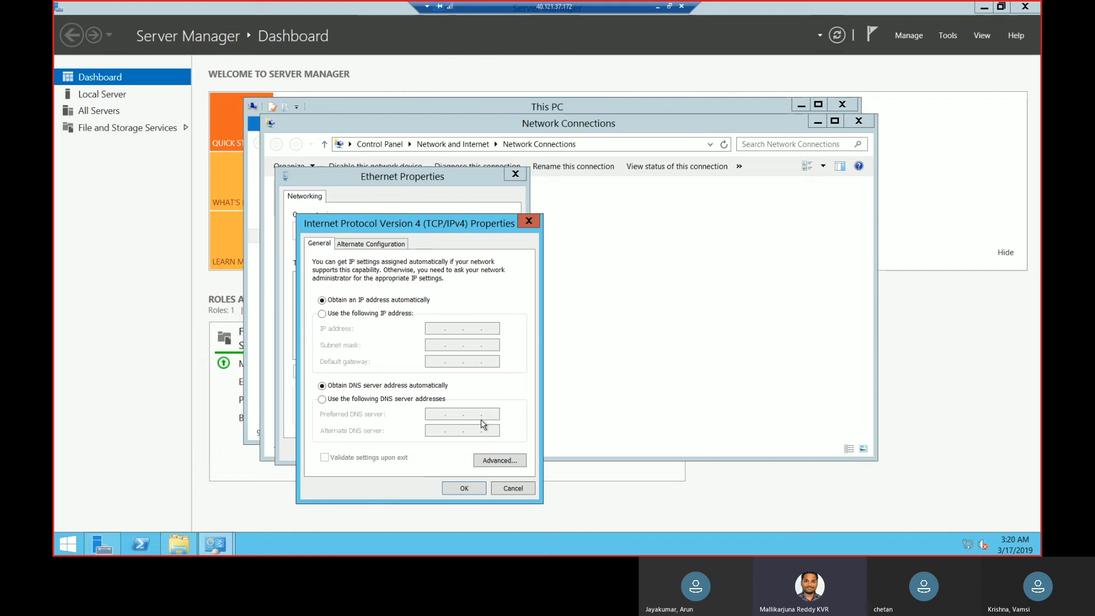
Switch the adapter to manual DNS, enter a preferred DNS server address starting with 10.0.0, and apply the settings.
click(388, 400)
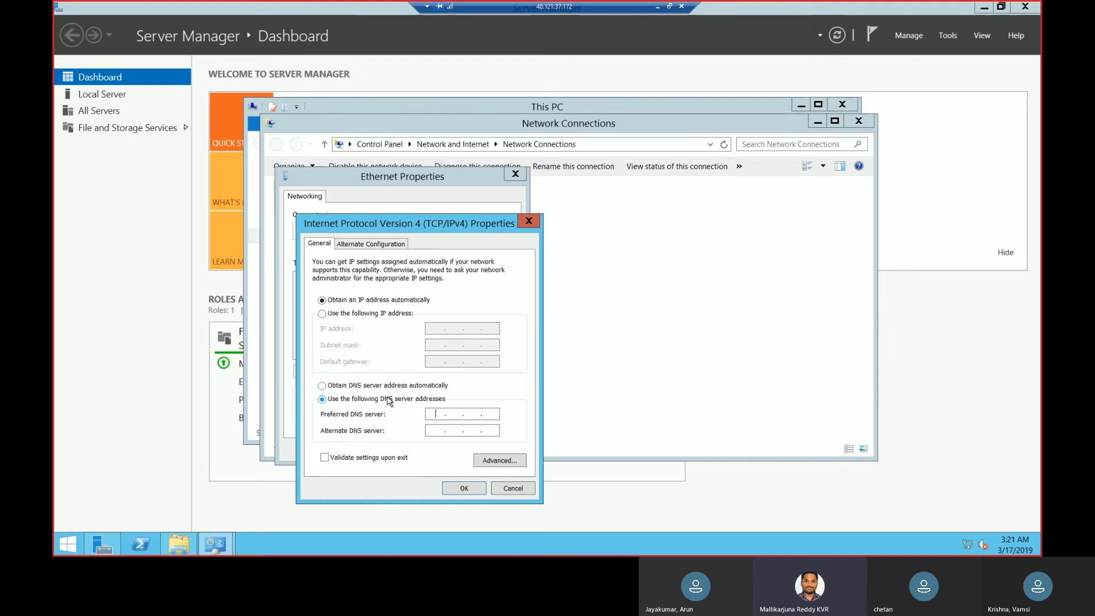
text(10 . 0 . 0)
click(460, 491)
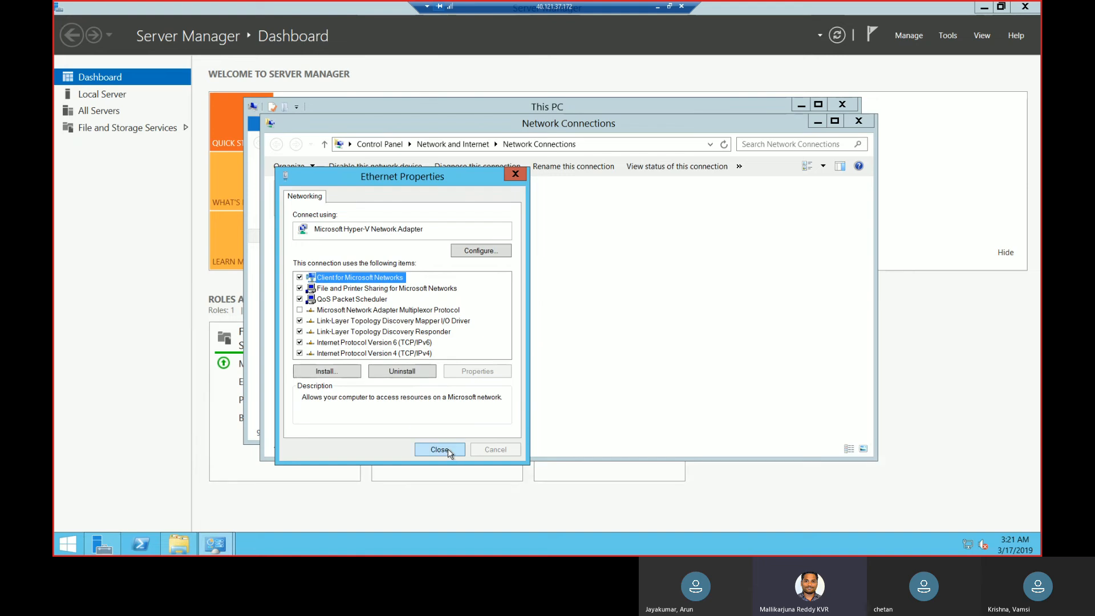
click(449, 451)
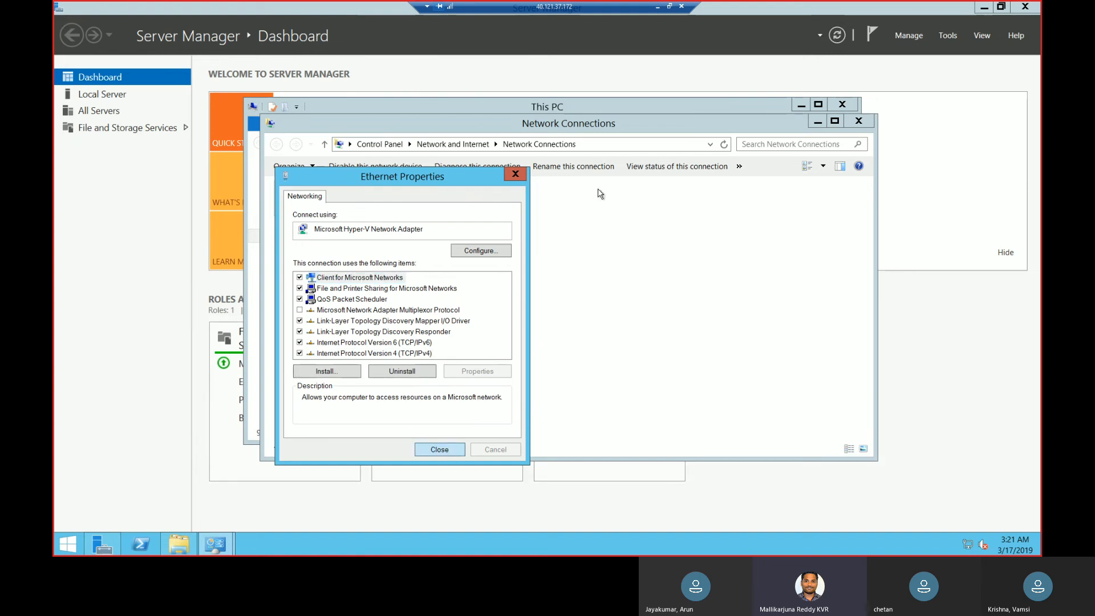
Cancel the SCCM remote session's reconnection and restart the SCCM virtual machine from the Azure portal.
click(669, 7)
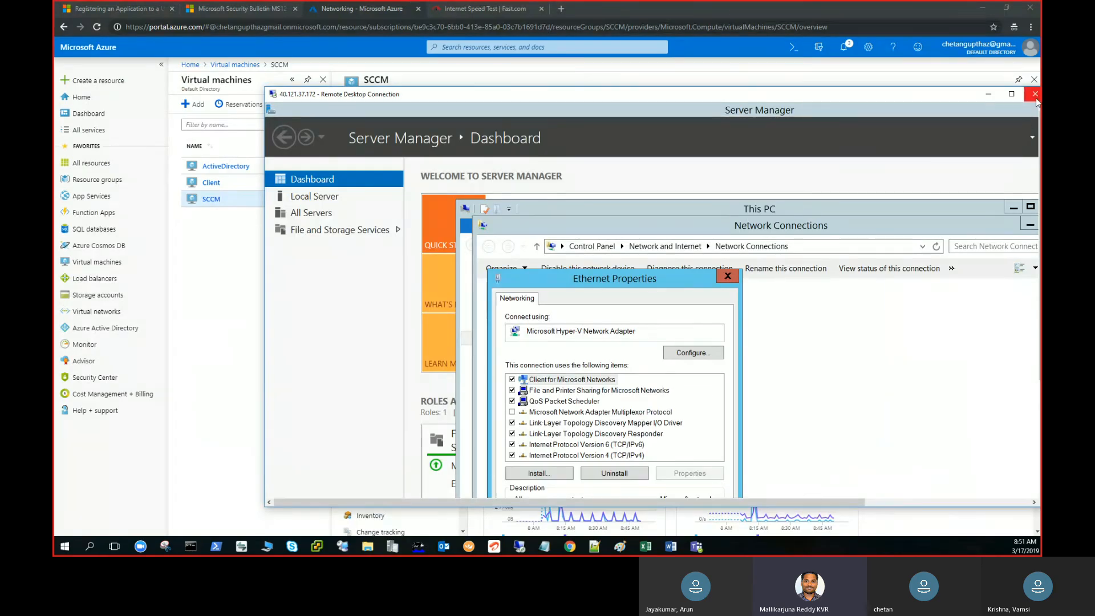
drag(931, 96, 753, 108)
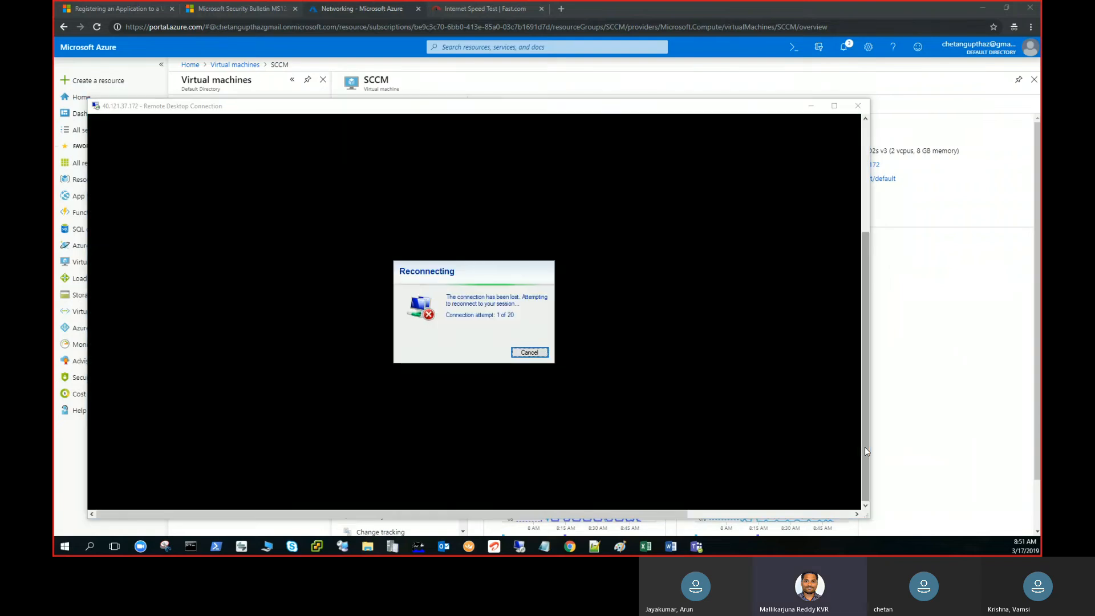
click(530, 353)
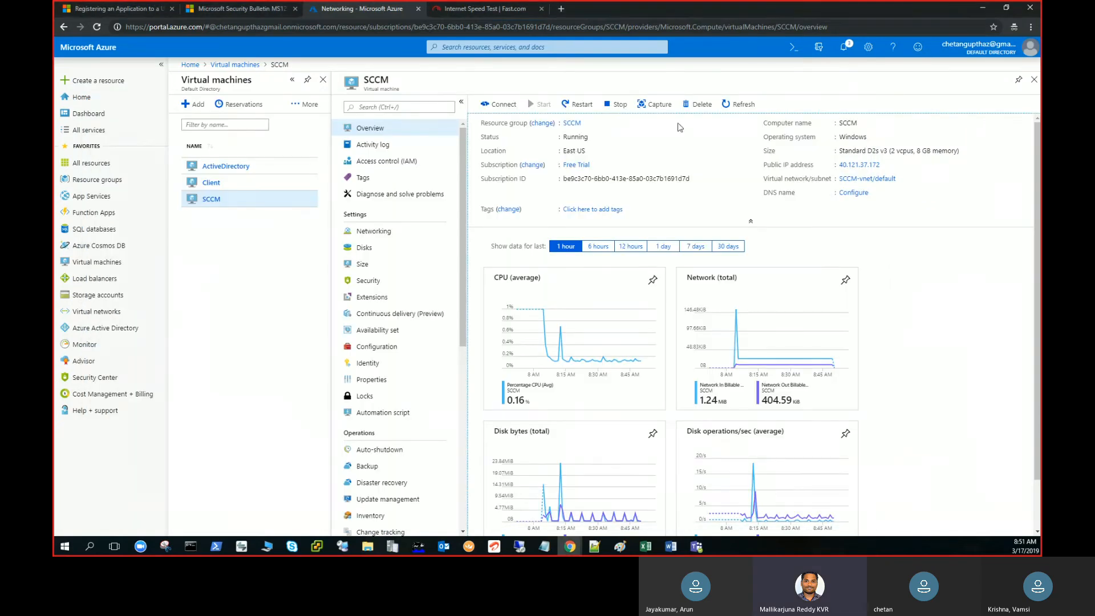
click(577, 105)
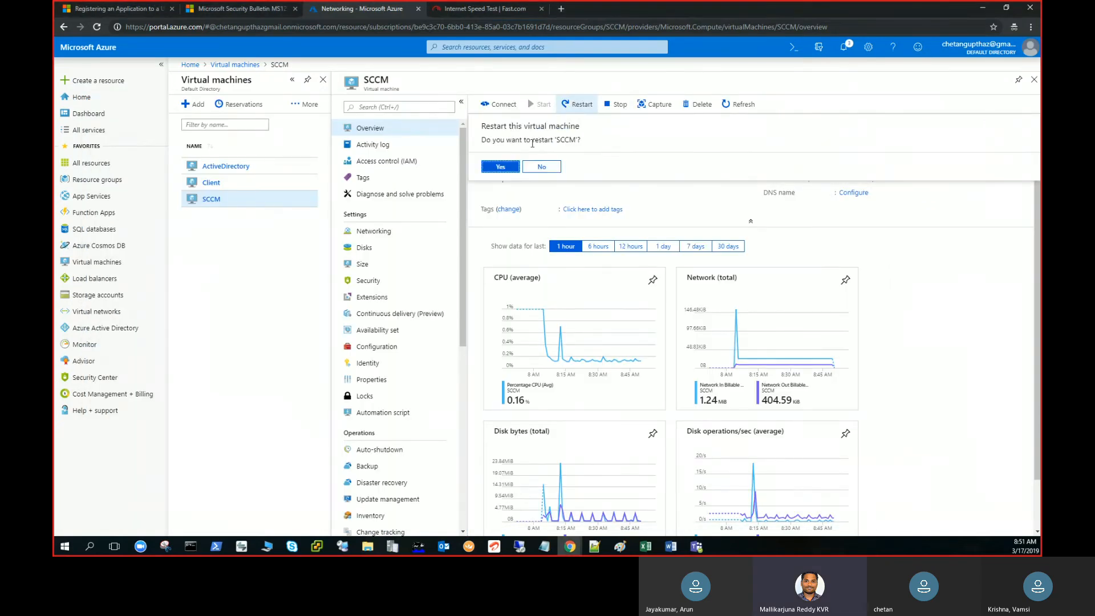
click(501, 168)
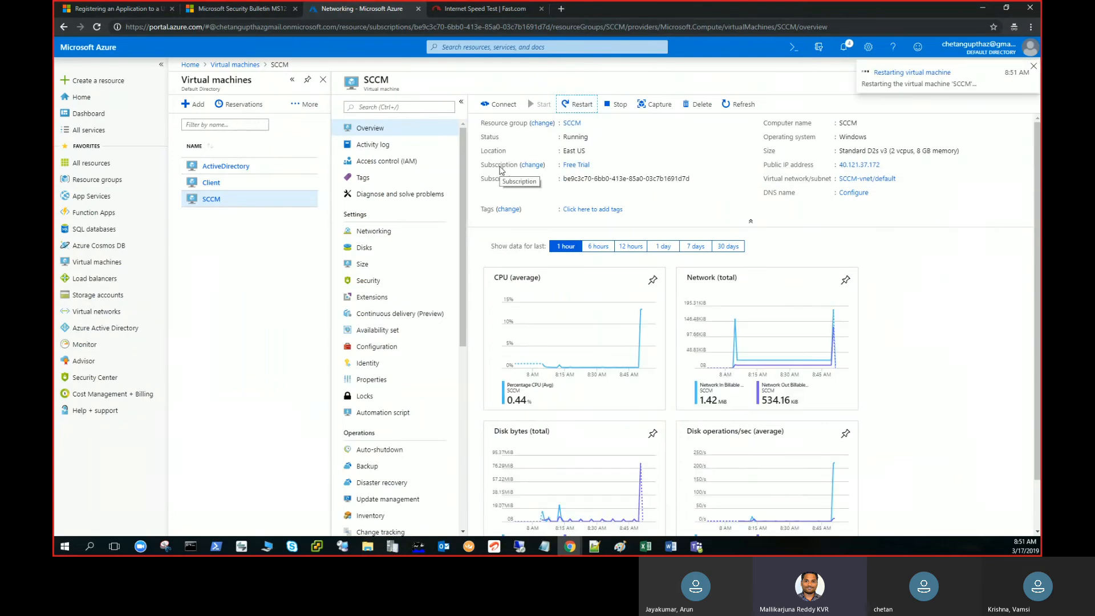
Copy the ActiveDirectory virtual machine's public IP address 40.117.187.25 and start a Remote Desktop connection to it.
click(255, 164)
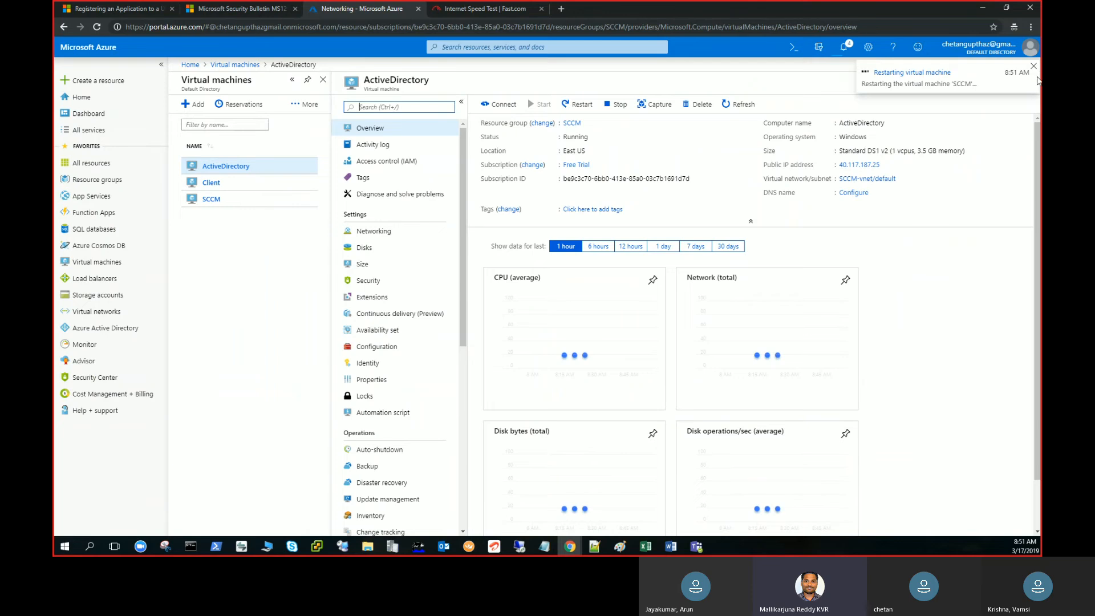
click(1036, 66)
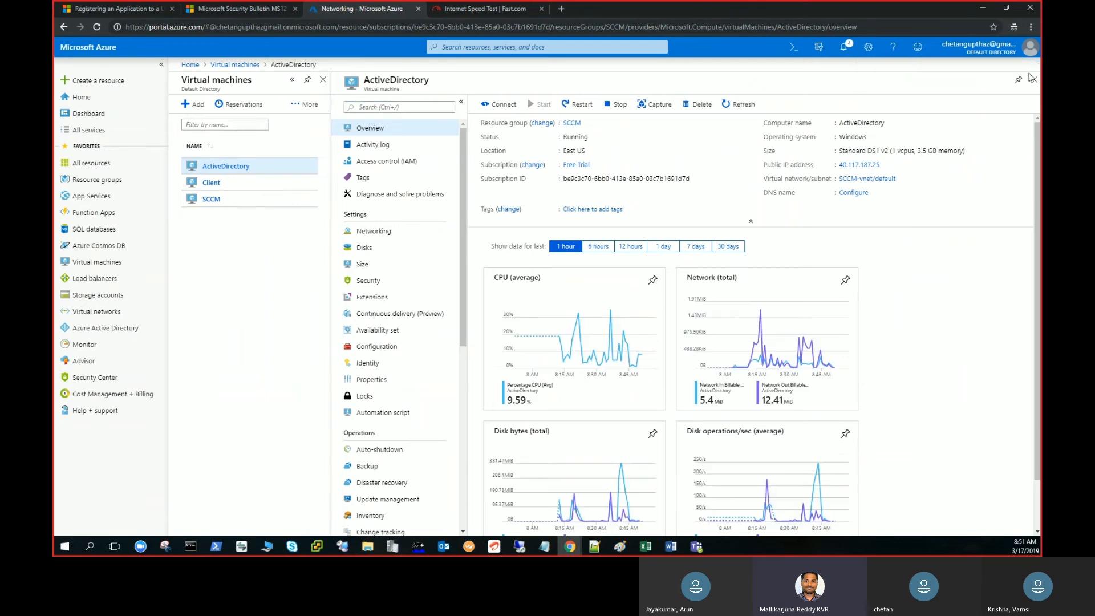
click(887, 166)
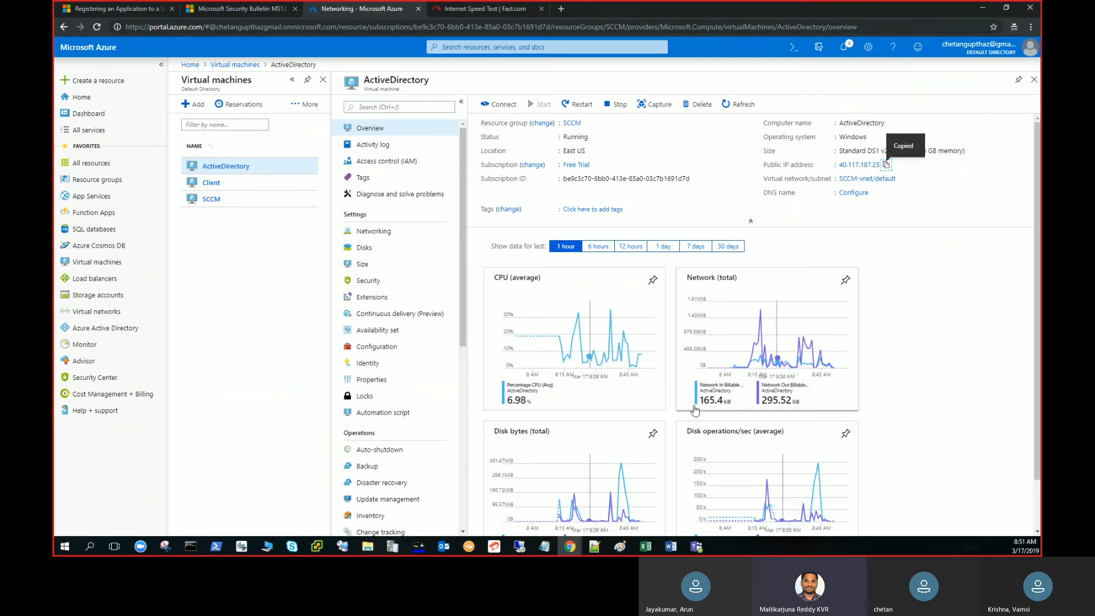
right_click(526, 549)
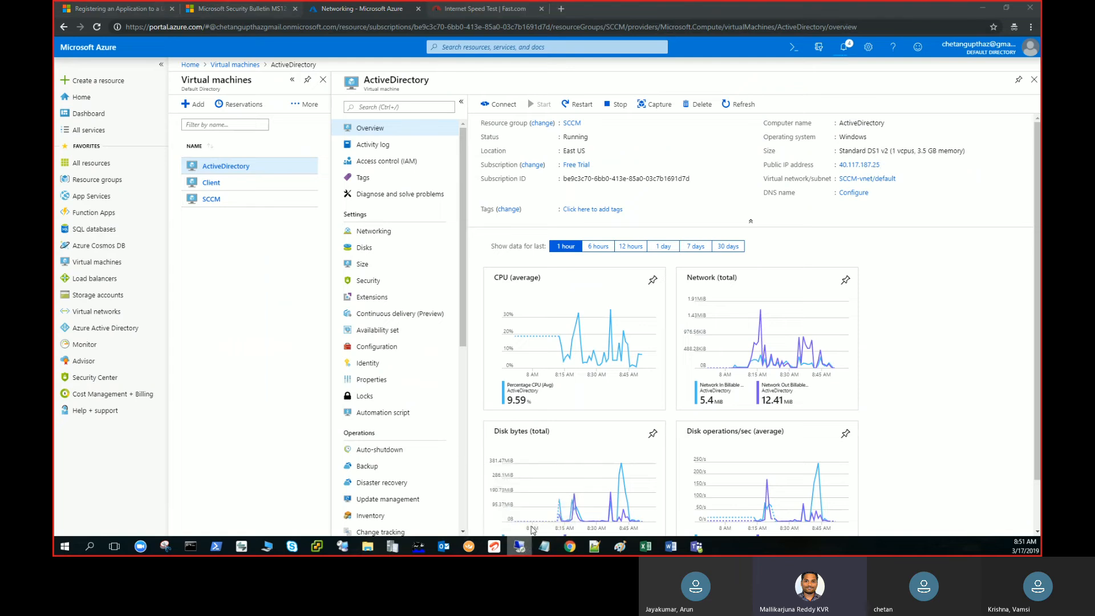
click(545, 495)
drag(54, 68, 527, 102)
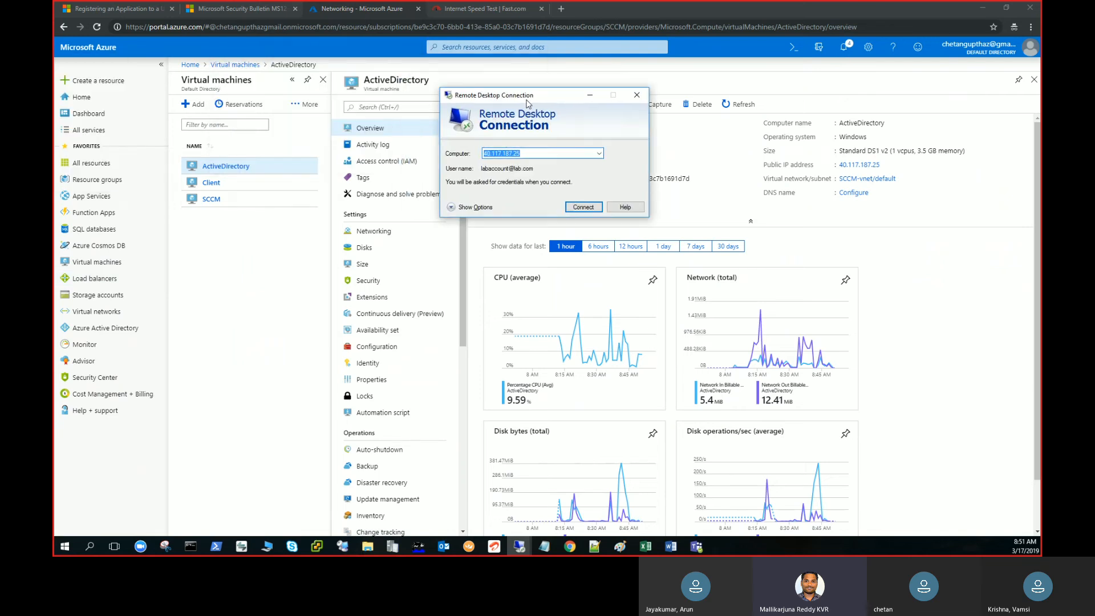
key(ctrl+v)
key(Return)
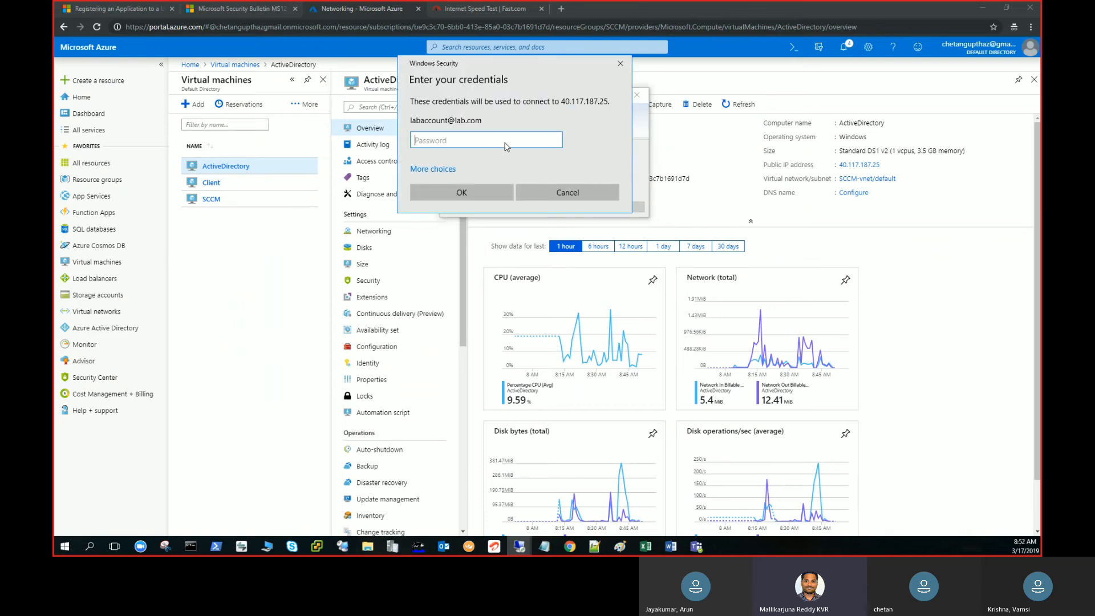
Enter the lab account's password and connect to the ActiveDirectory server despite the certificate warning.
text(•)
text(•••)
text(**)
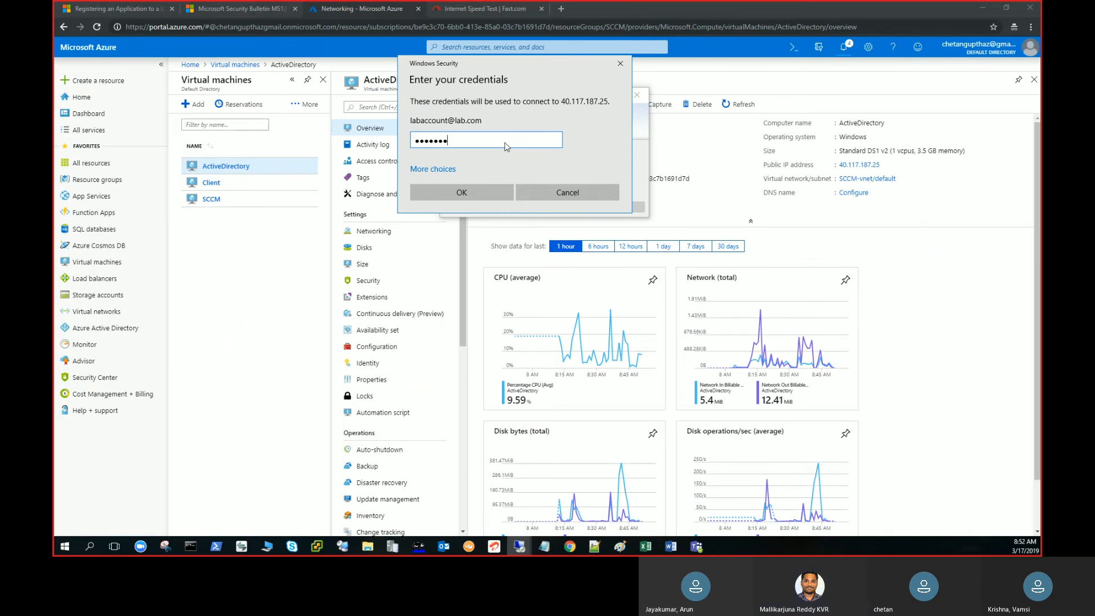
key(Return)
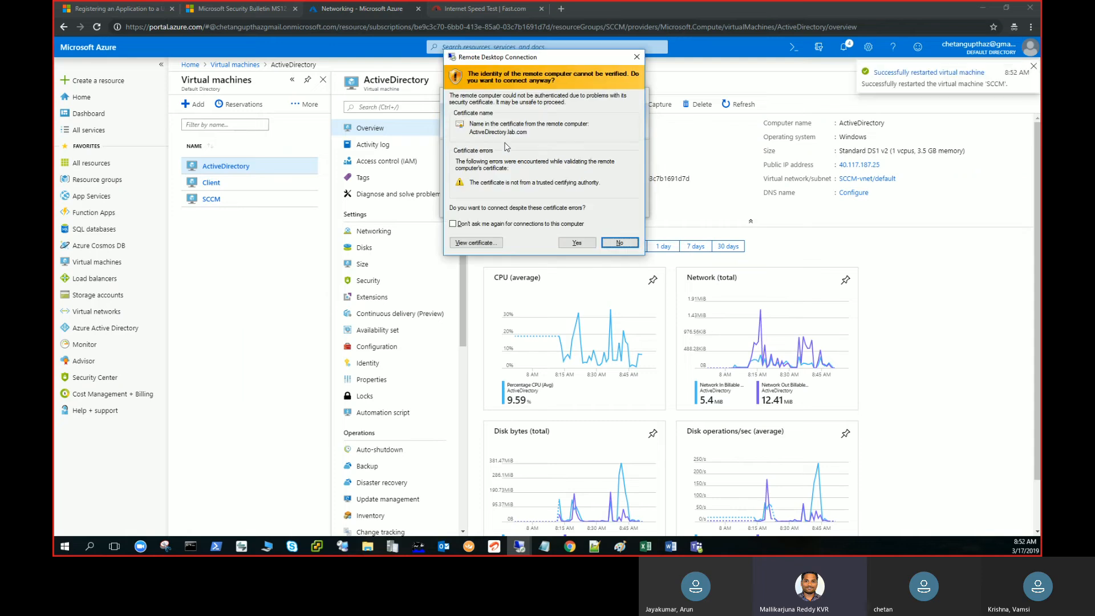
key(Left)
key(Return)
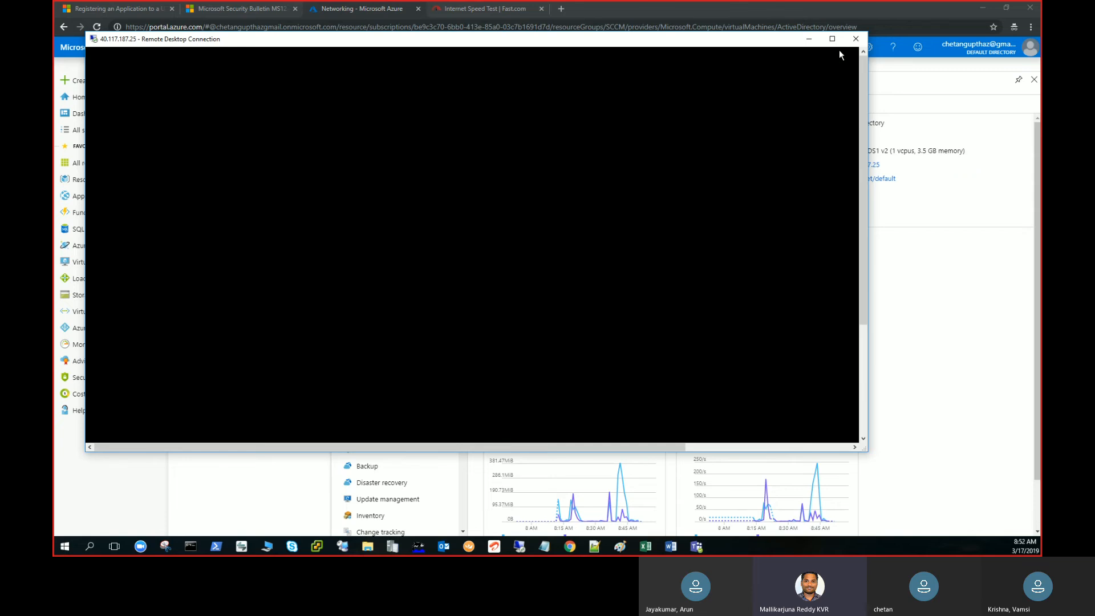
Copy the SCCM virtual machine's public IP address 40.121.37.172 and start a Remote Desktop connection to it, retrying after the first attempt.
click(809, 38)
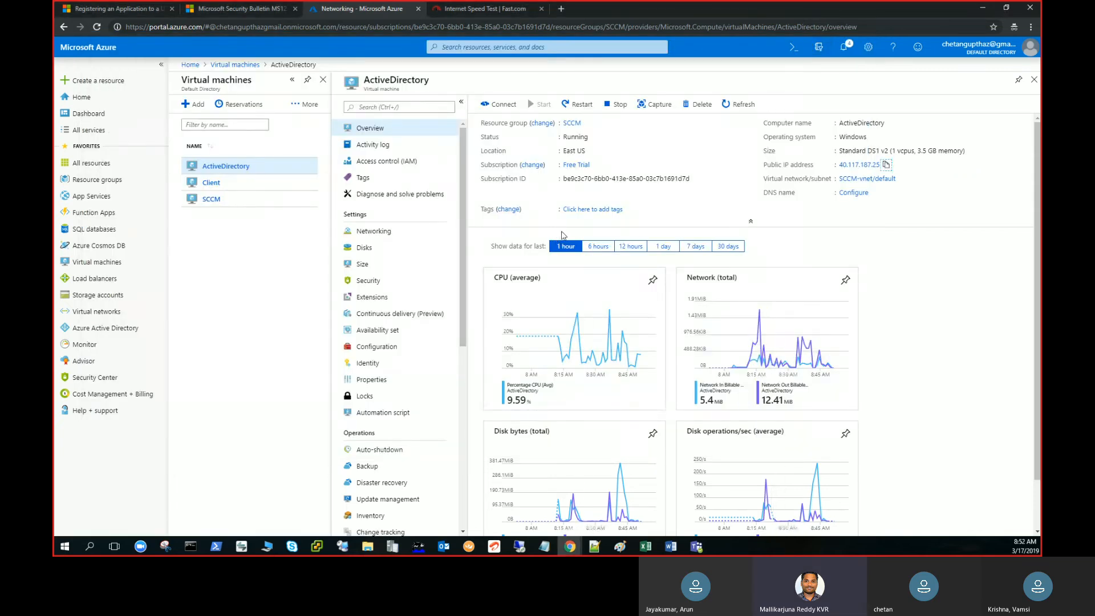
click(212, 201)
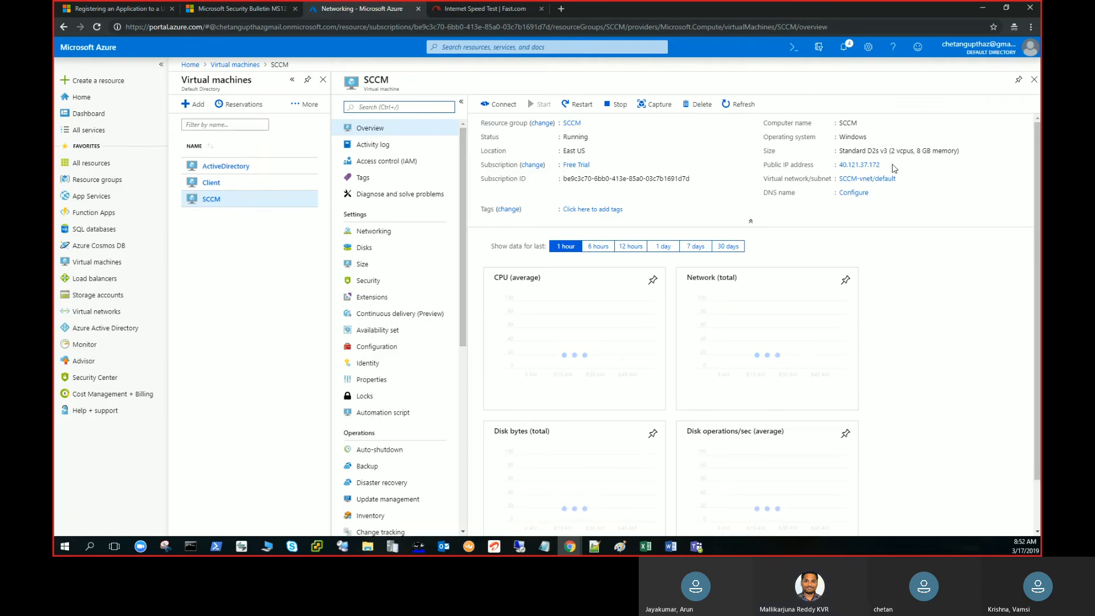
click(886, 164)
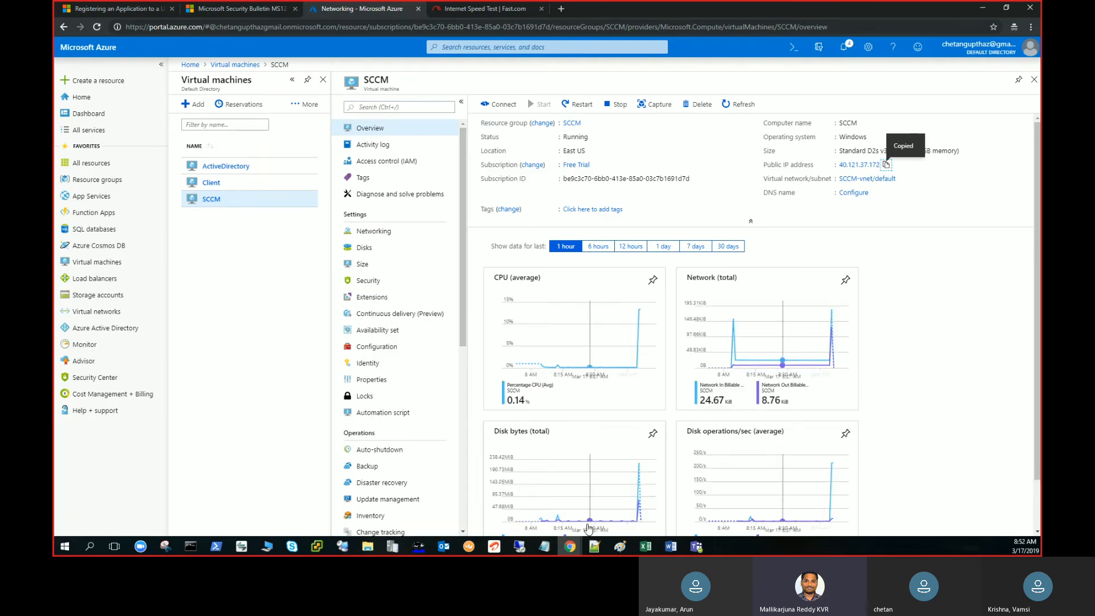
right_click(519, 546)
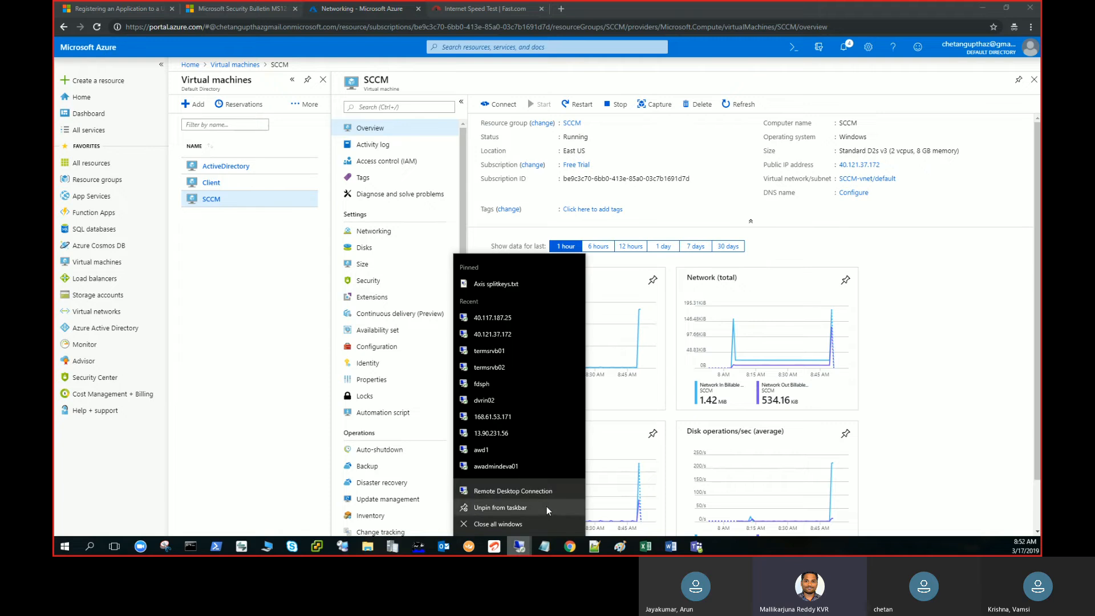
click(551, 492)
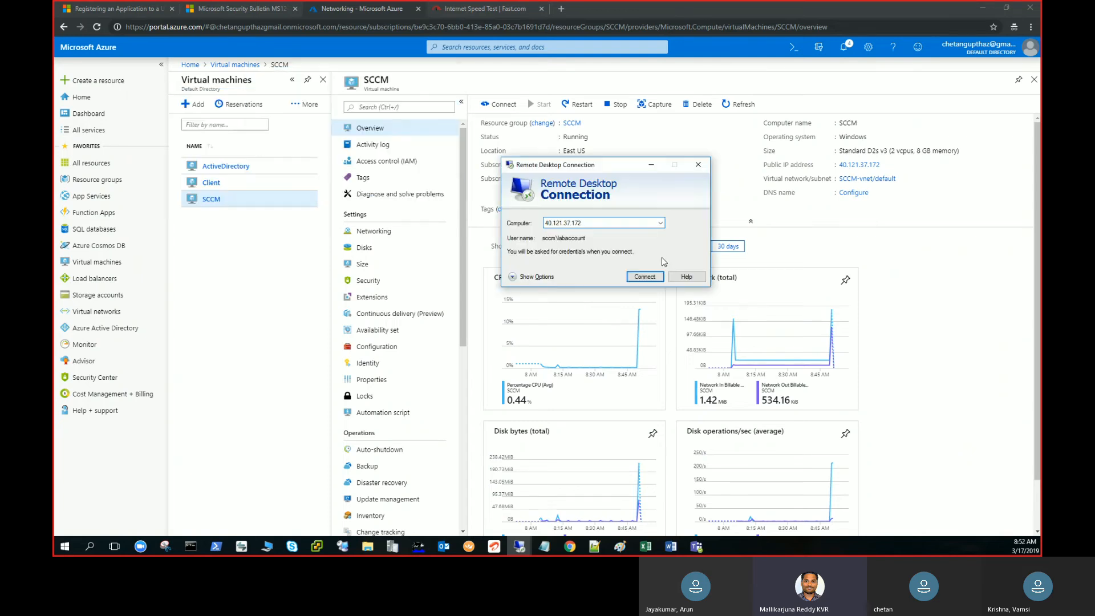
click(653, 277)
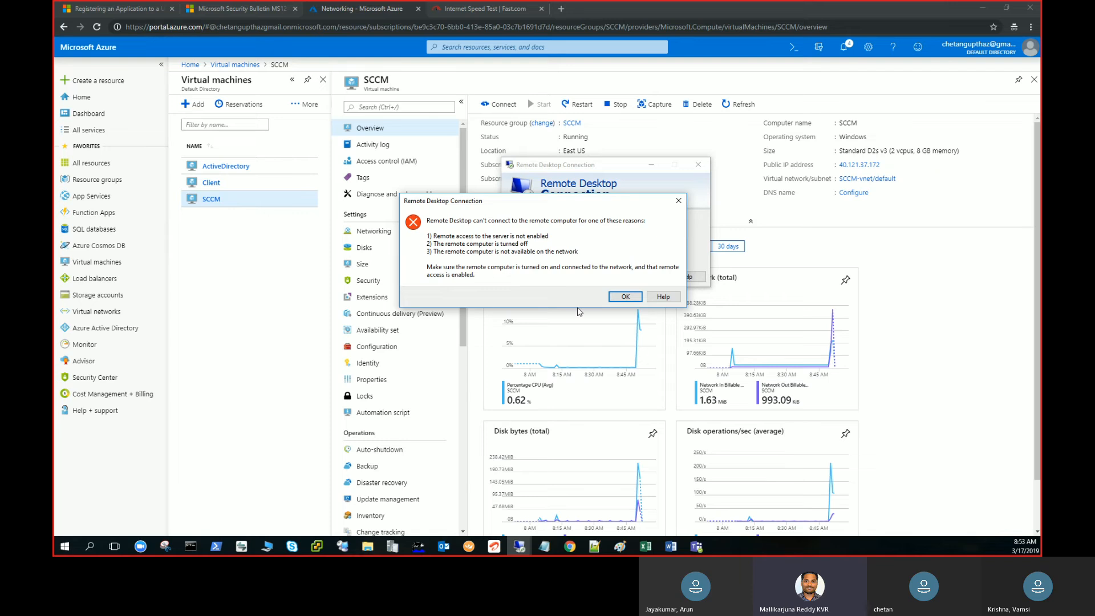
click(624, 297)
click(648, 277)
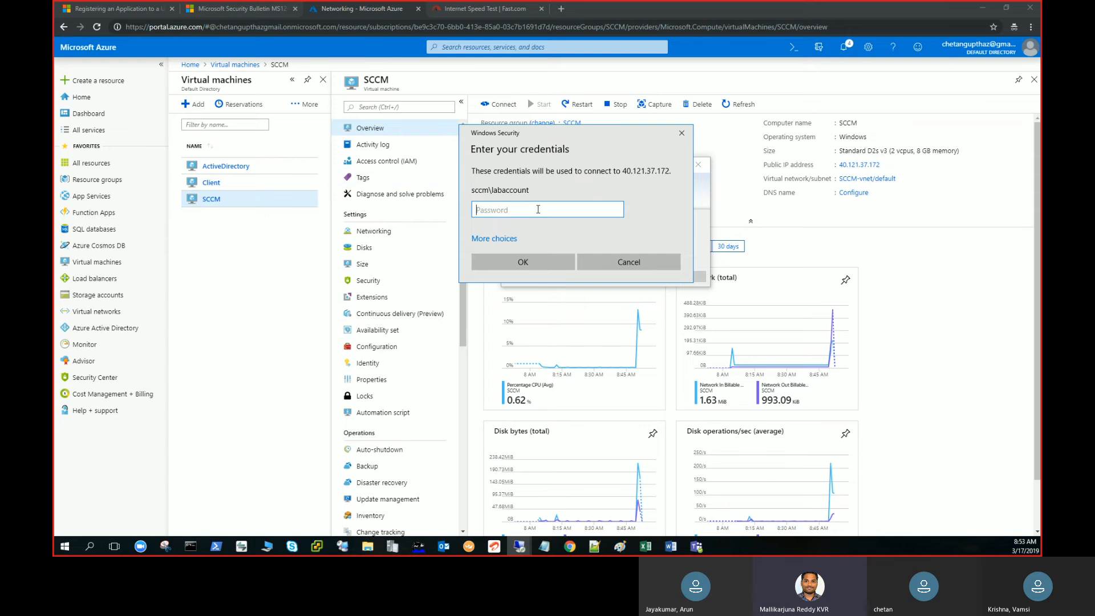
Enter the lab account's password and connect to the SCCM server despite the certificate warning.
text(•••)
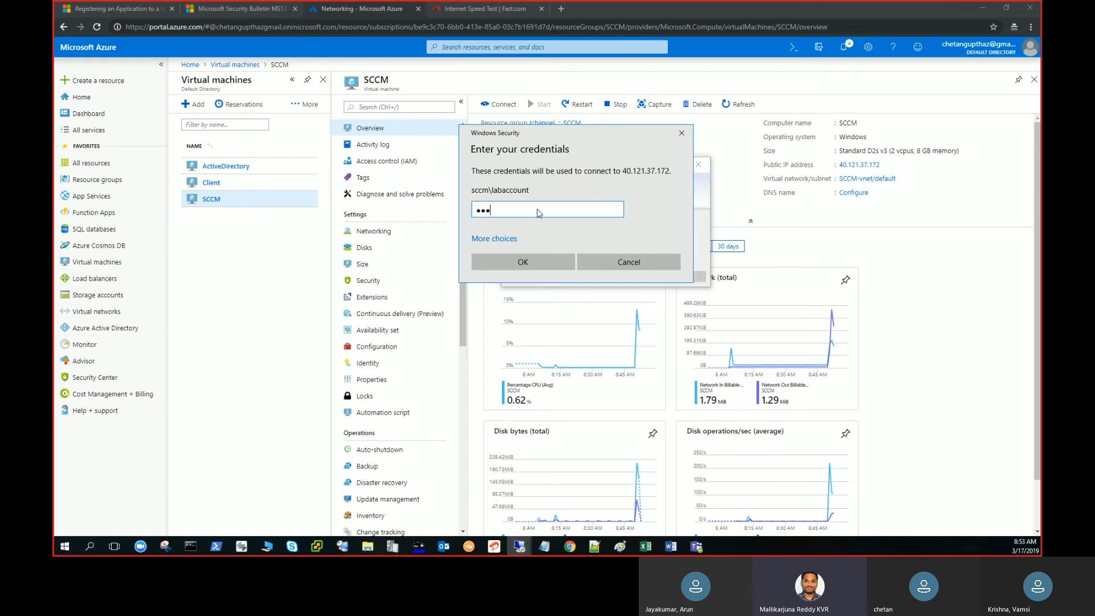
text(•••••••••)
key(Return)
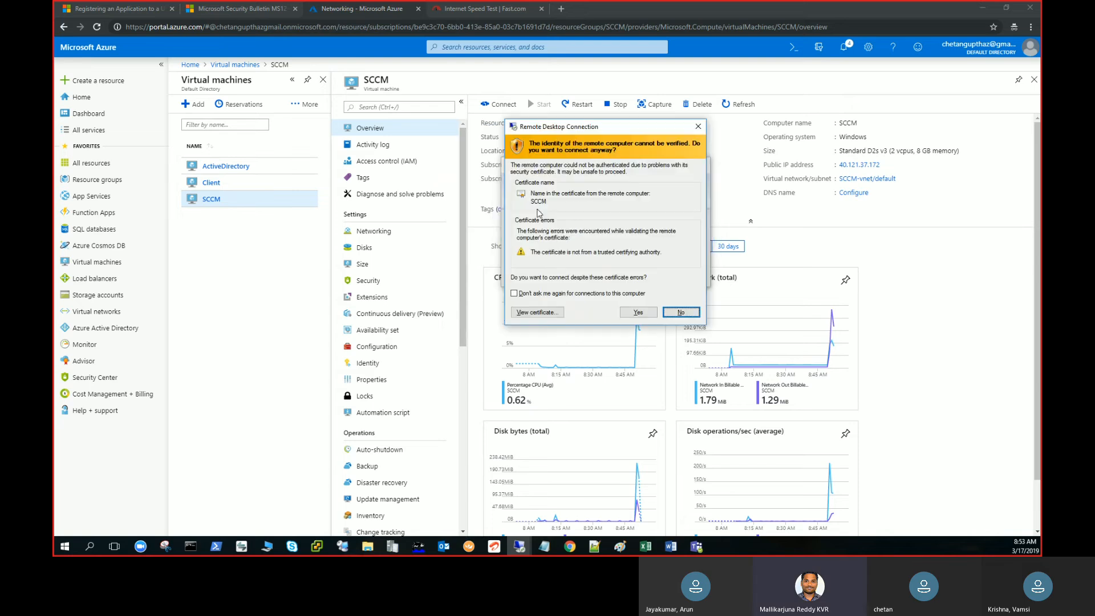
key(Left)
key(Return)
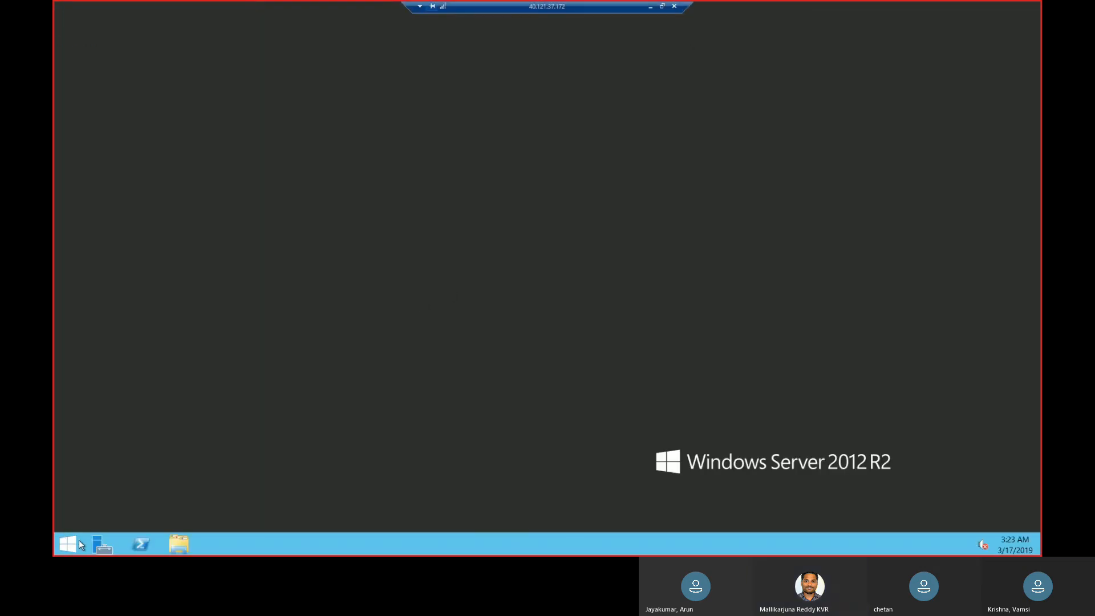
Open ncpa.cpl and check the preferred DNS server in the Ethernet adapter's IPv4 properties, leaving the settings as they are.
right_click(73, 543)
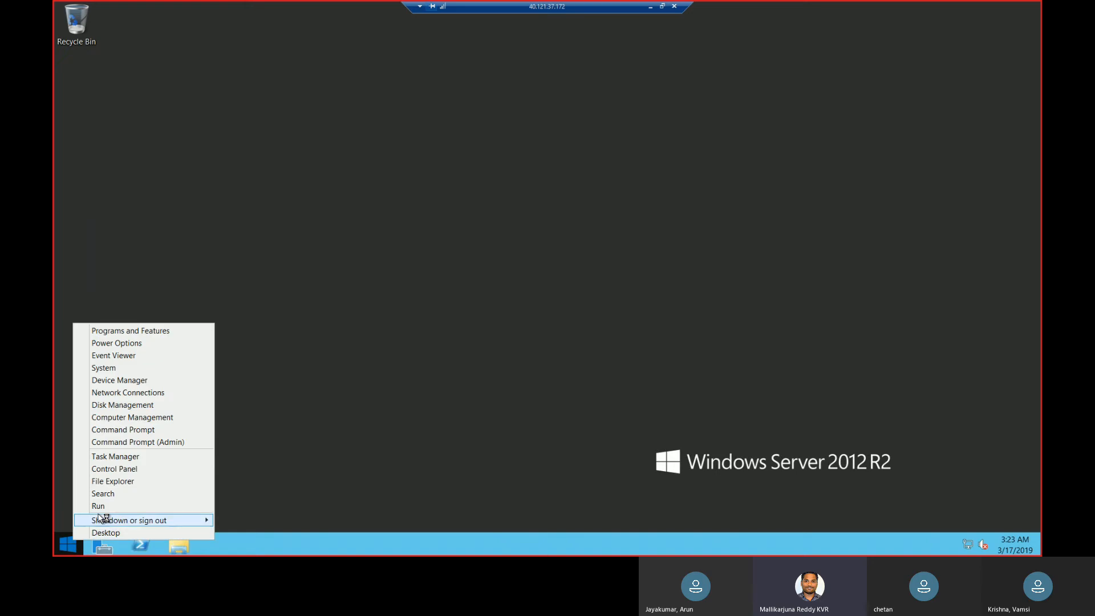
click(104, 507)
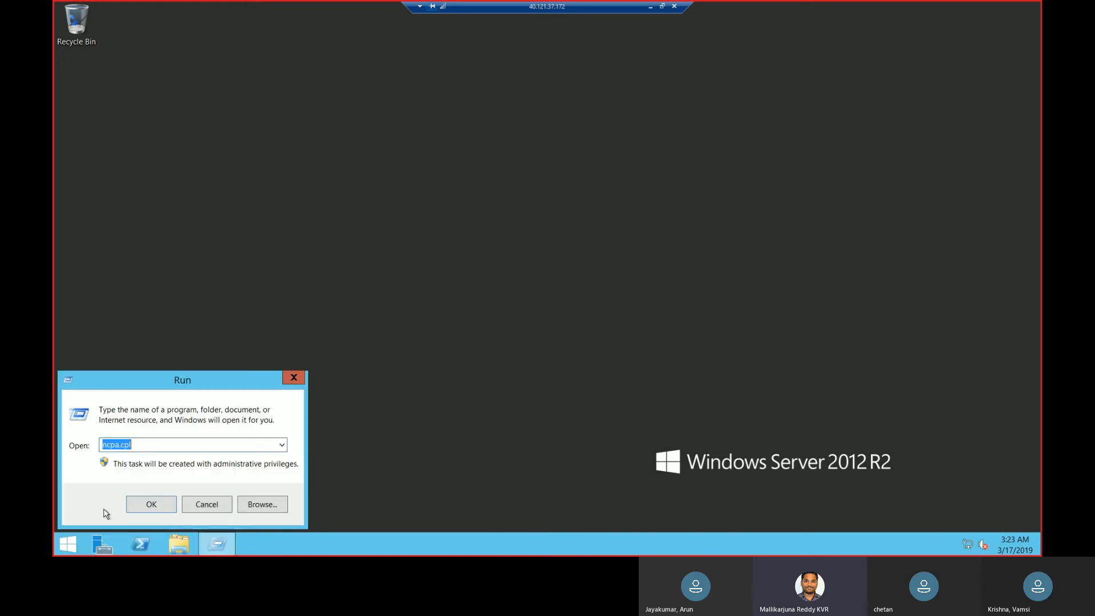
key(Return)
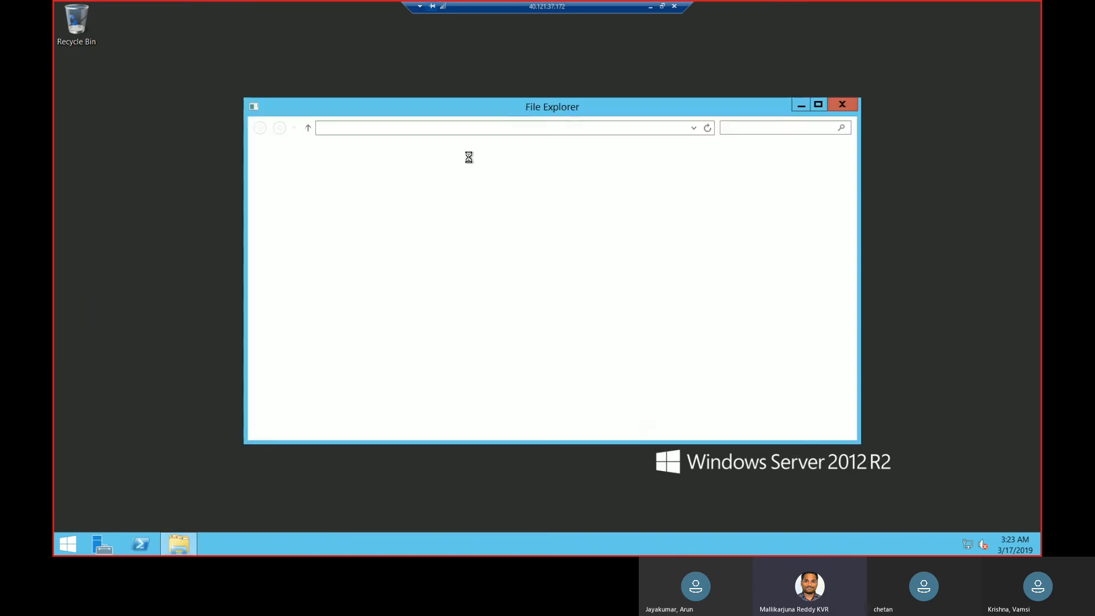
click(342, 193)
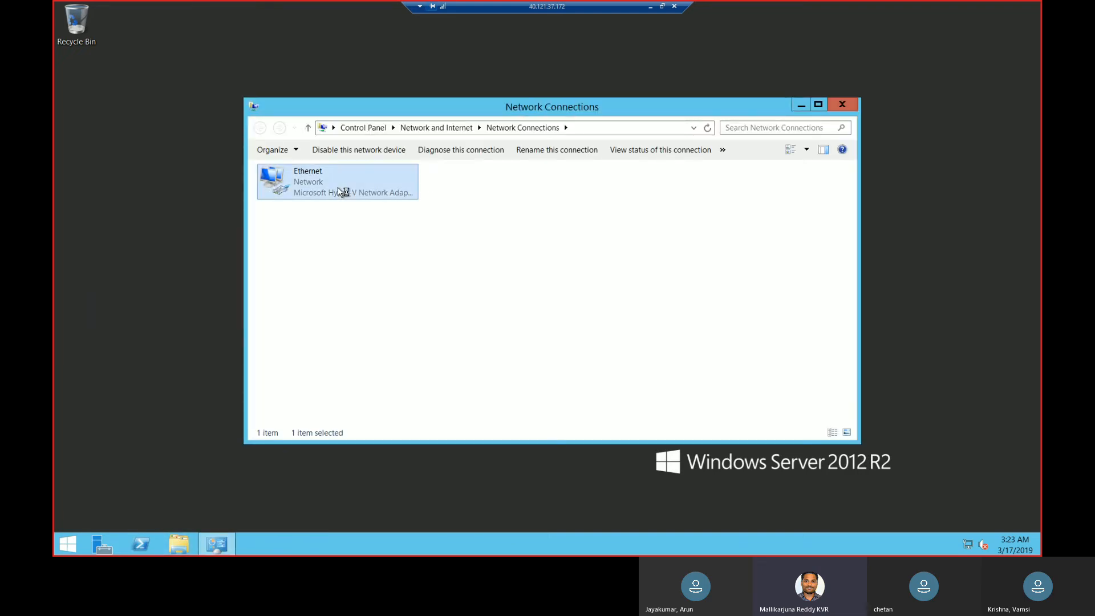
right_click(338, 187)
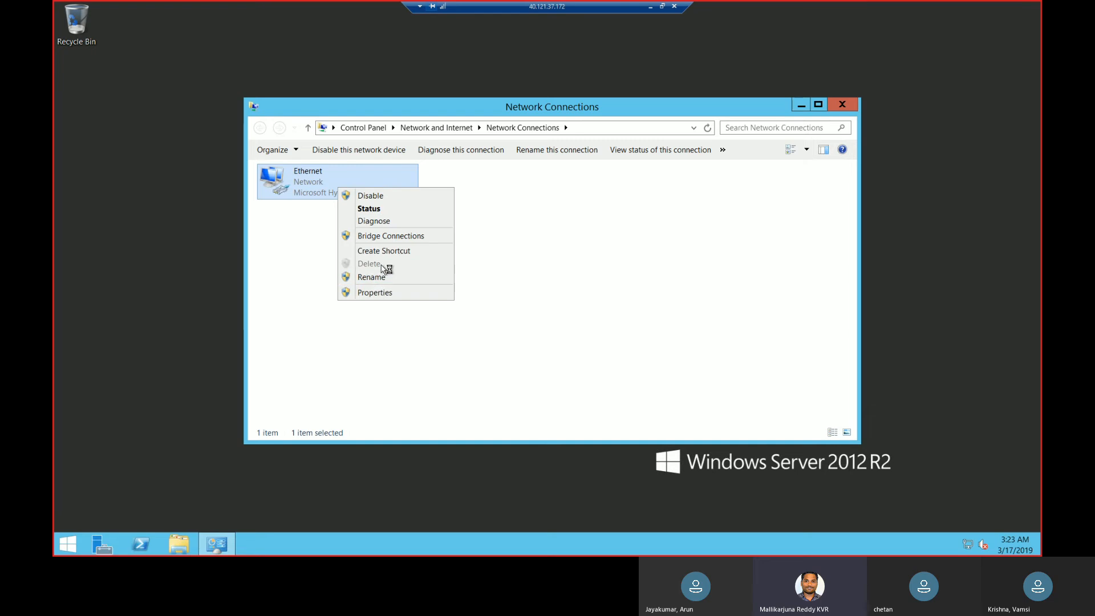
click(383, 294)
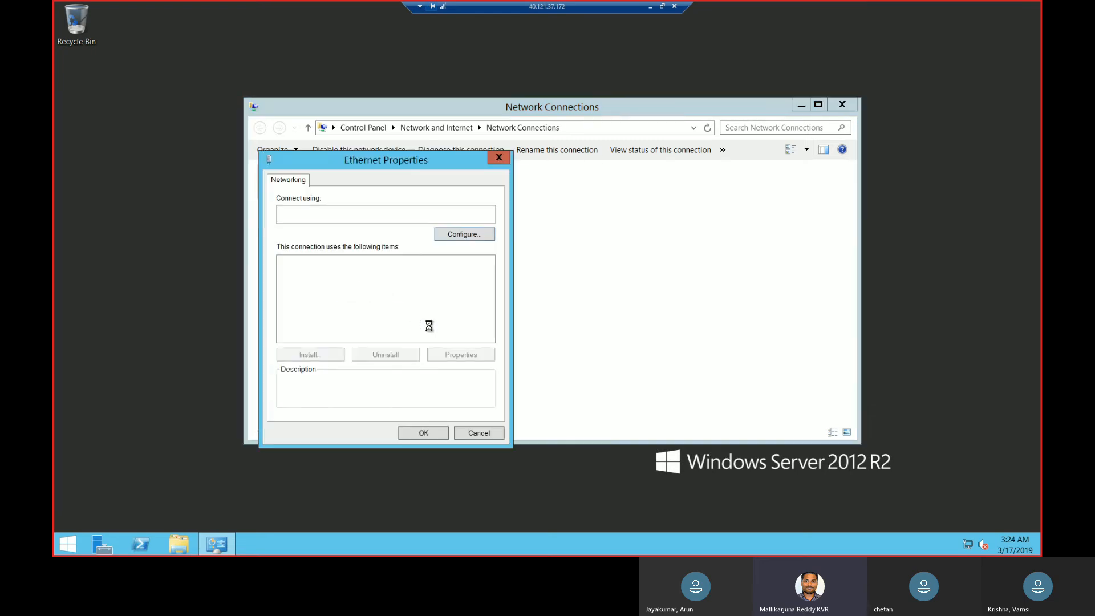
click(407, 338)
click(461, 355)
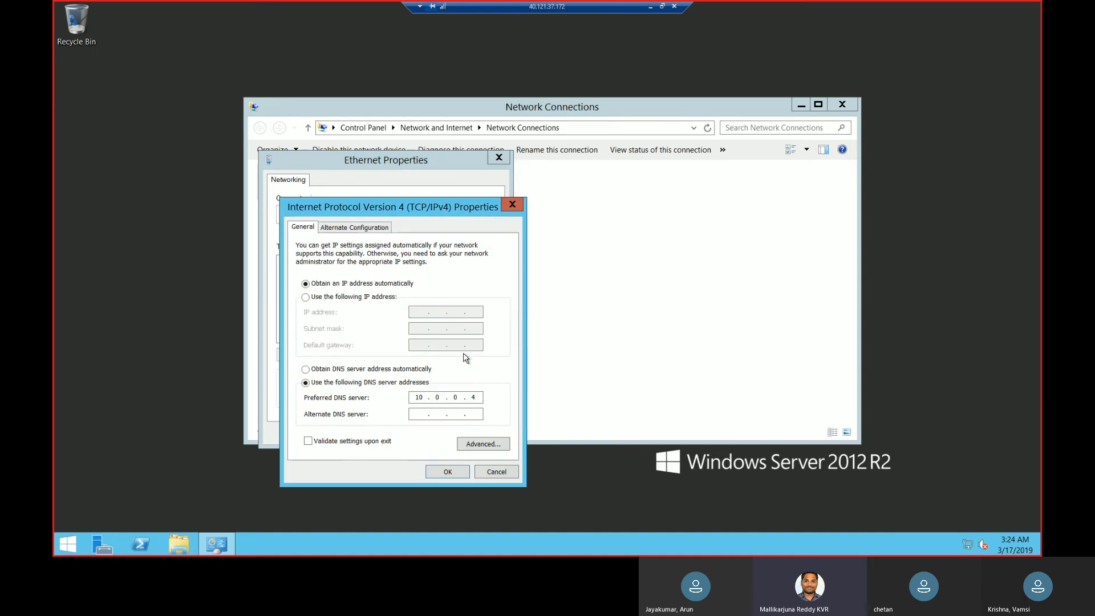
click(513, 204)
click(505, 162)
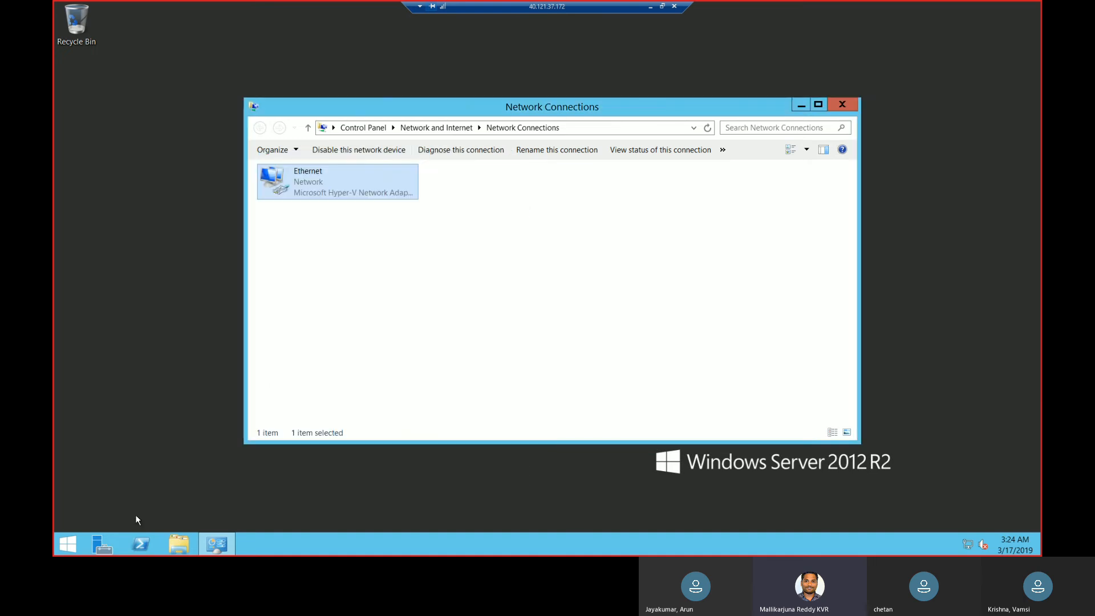
Change the SCCM server's membership from workgroup to the domain lab.com in the advanced system settings.
click(180, 543)
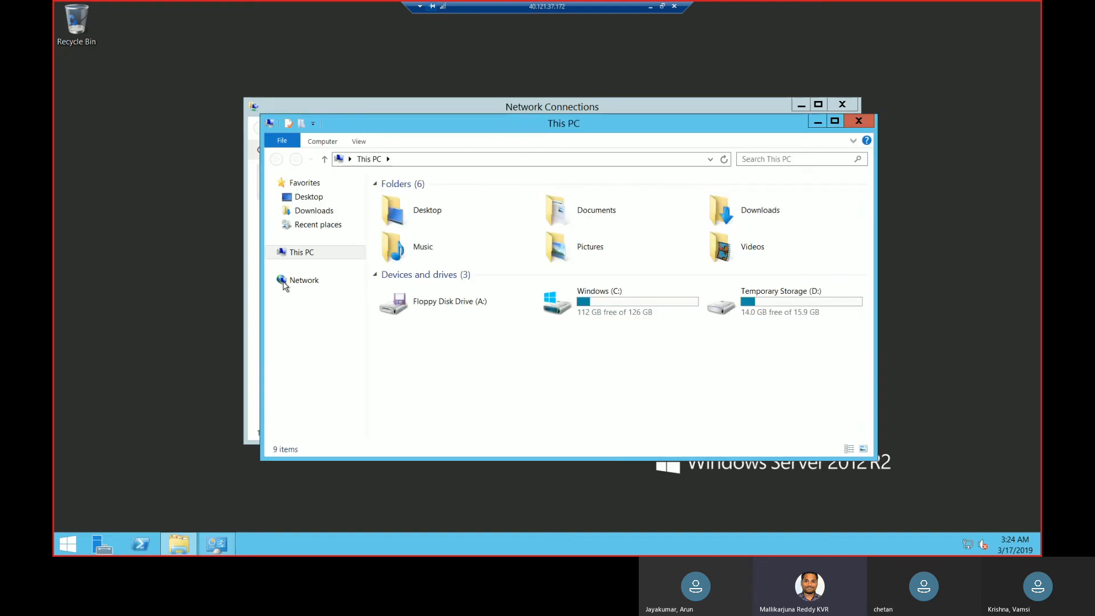
right_click(306, 254)
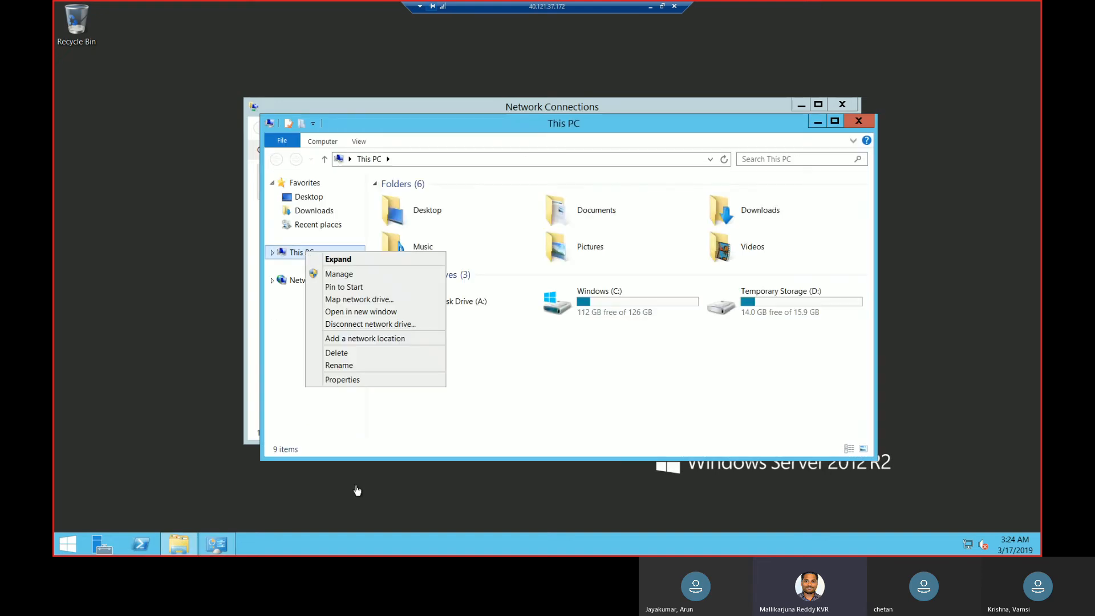
click(382, 381)
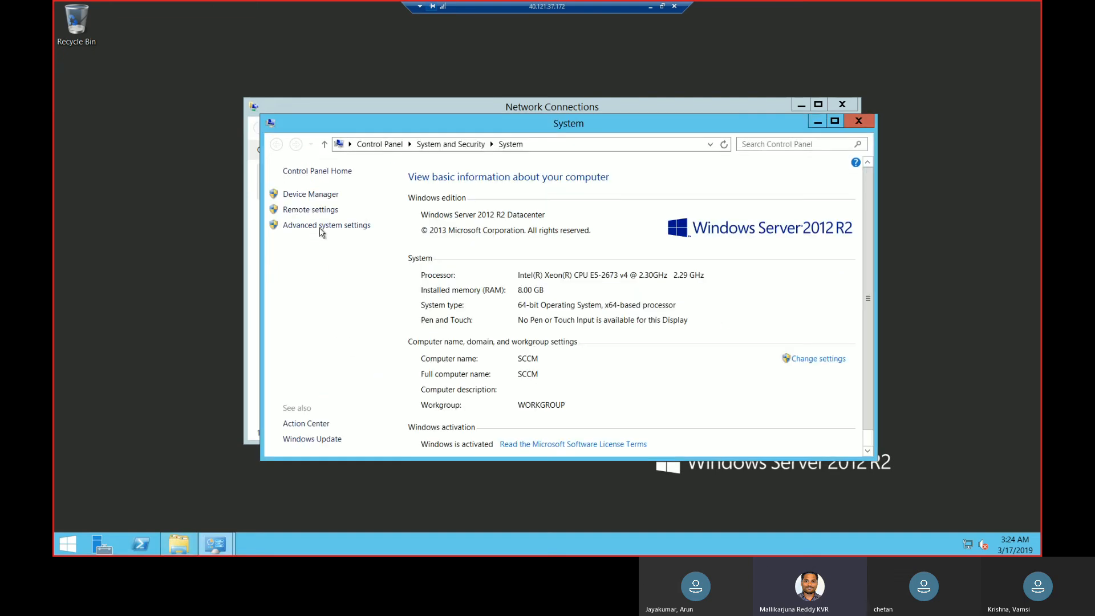
click(322, 227)
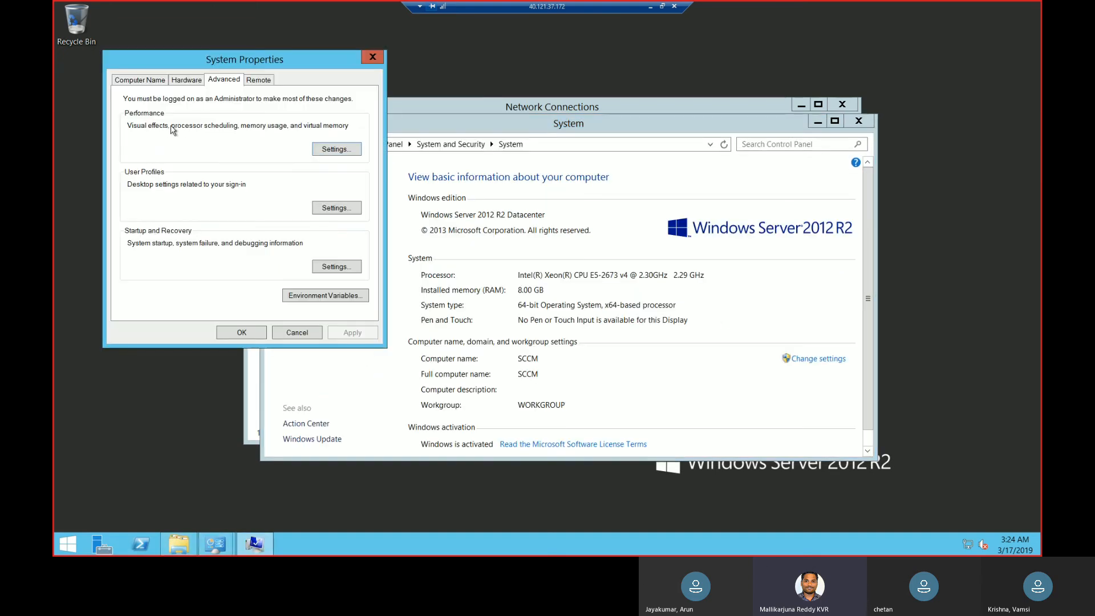
click(148, 83)
click(325, 207)
click(152, 232)
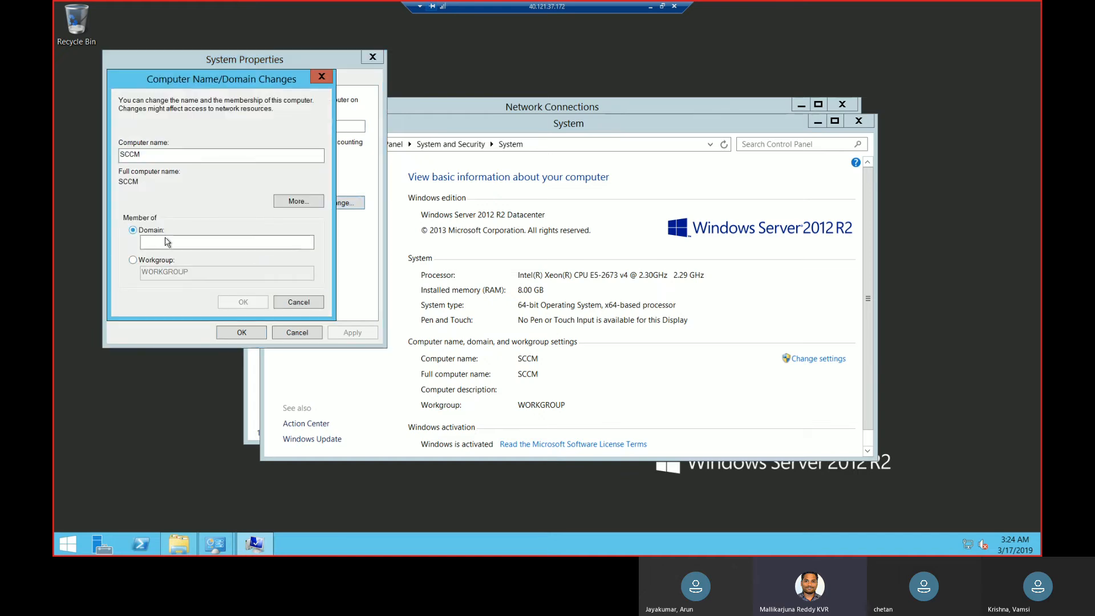
click(170, 241)
text(lab)
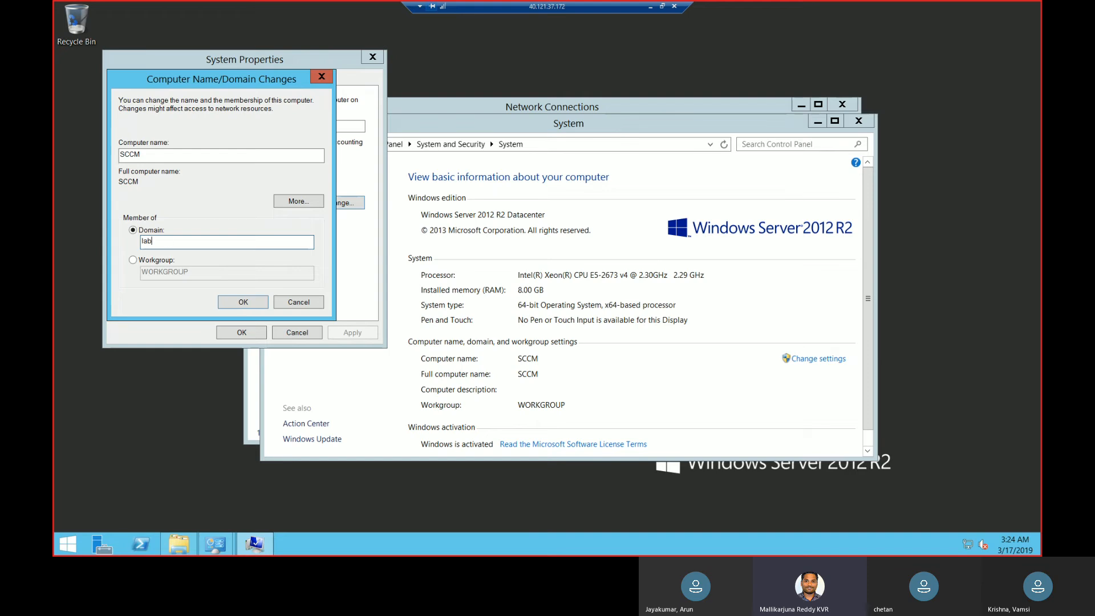
text(.com)
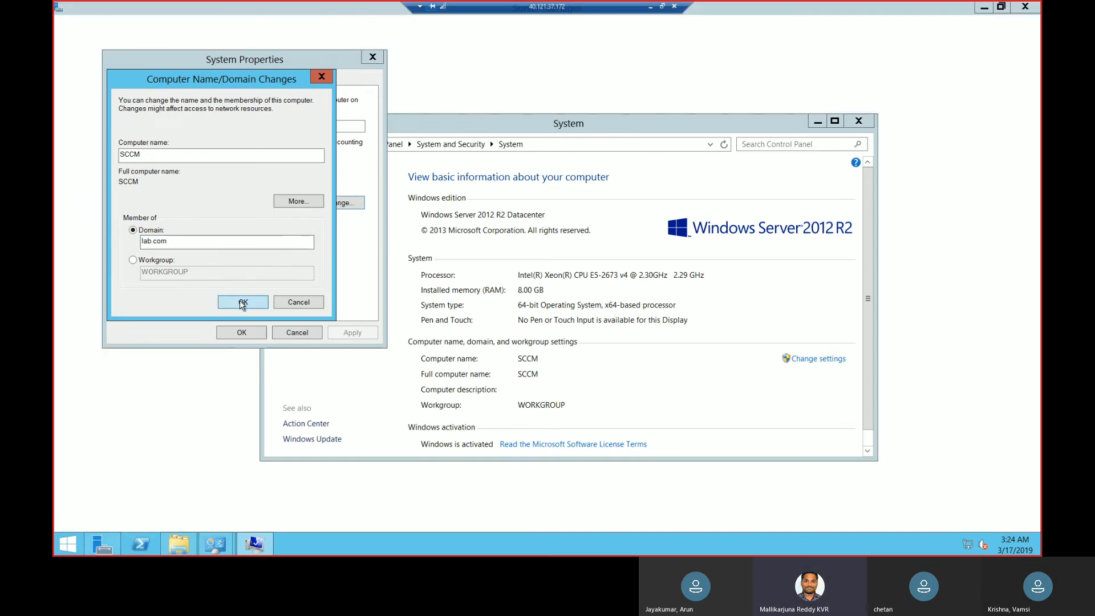
click(243, 303)
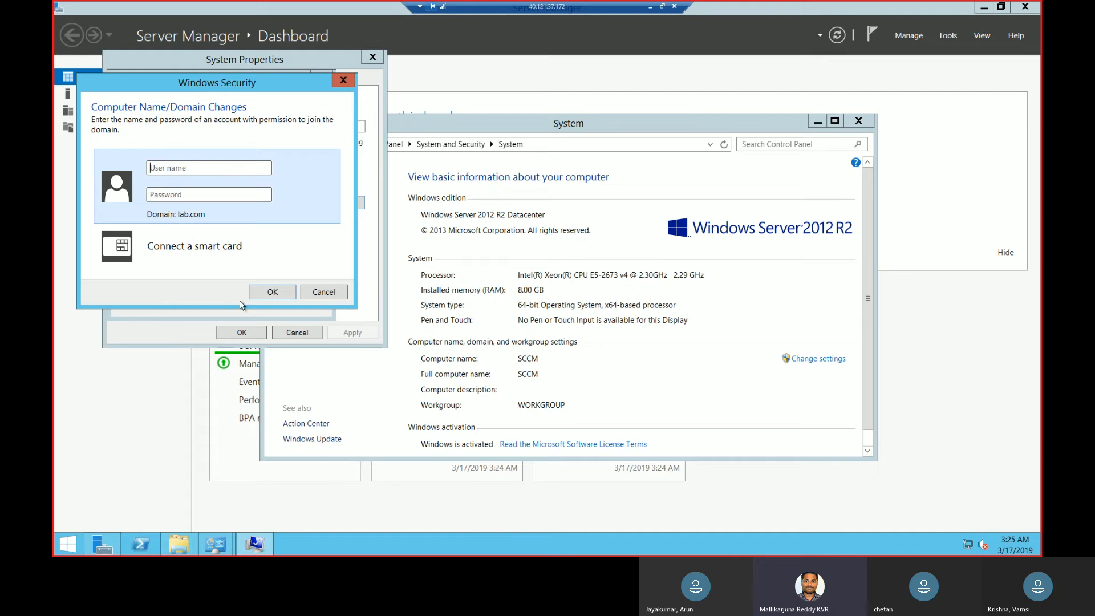
Authorize the domain join with the lab account's user name and password, and acknowledge the welcome and restart notices.
text(la)
text(•)
key(Return)
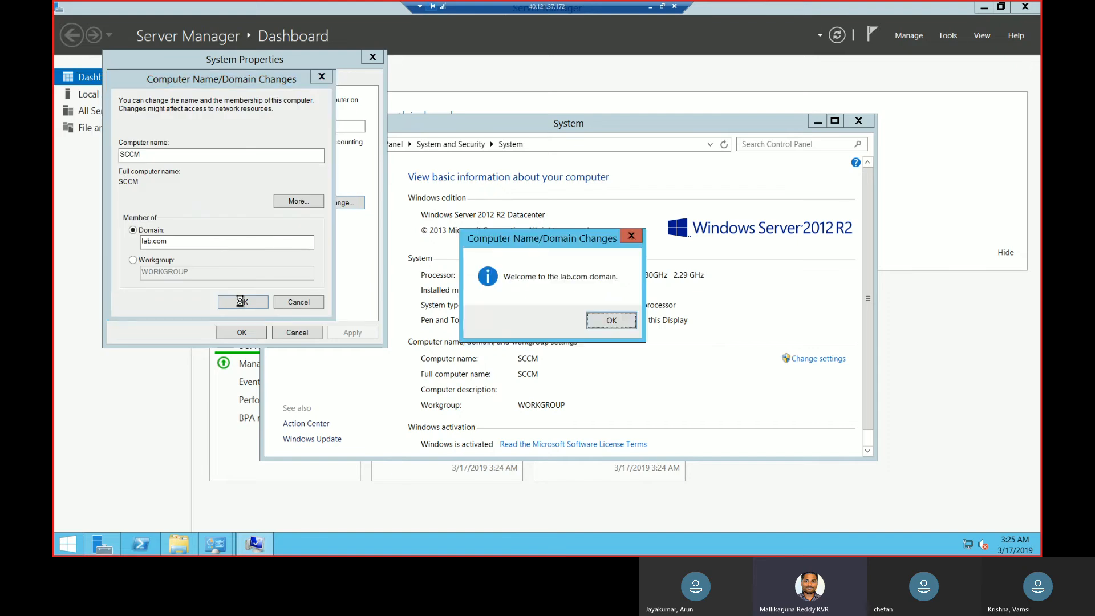
click(611, 321)
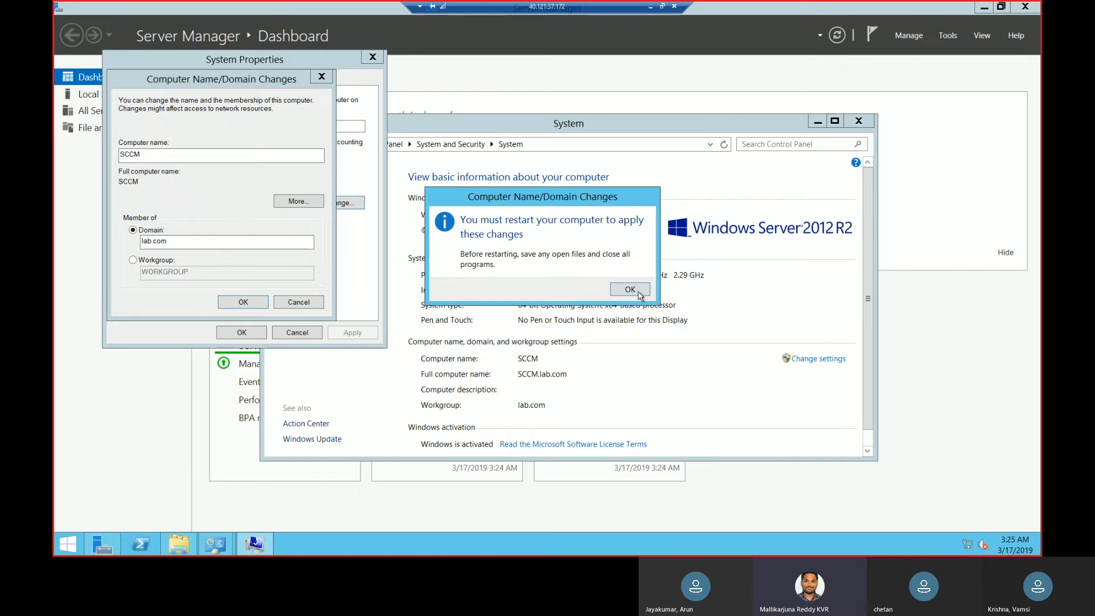
key(Return)
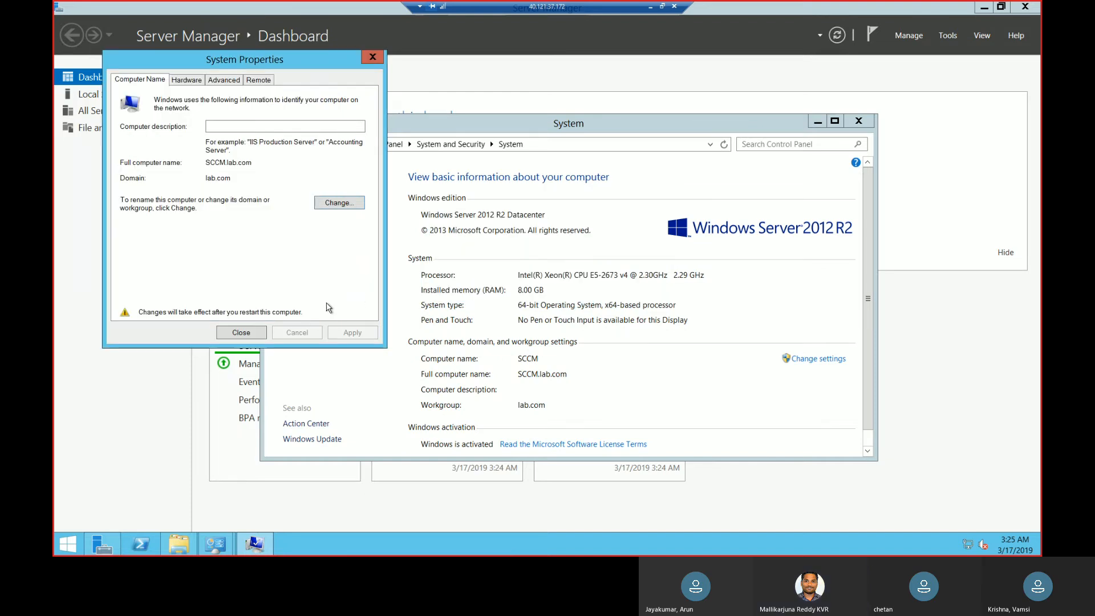
Close System Properties, dismiss the restart prompt without restarting, and close the System and This PC windows.
click(237, 331)
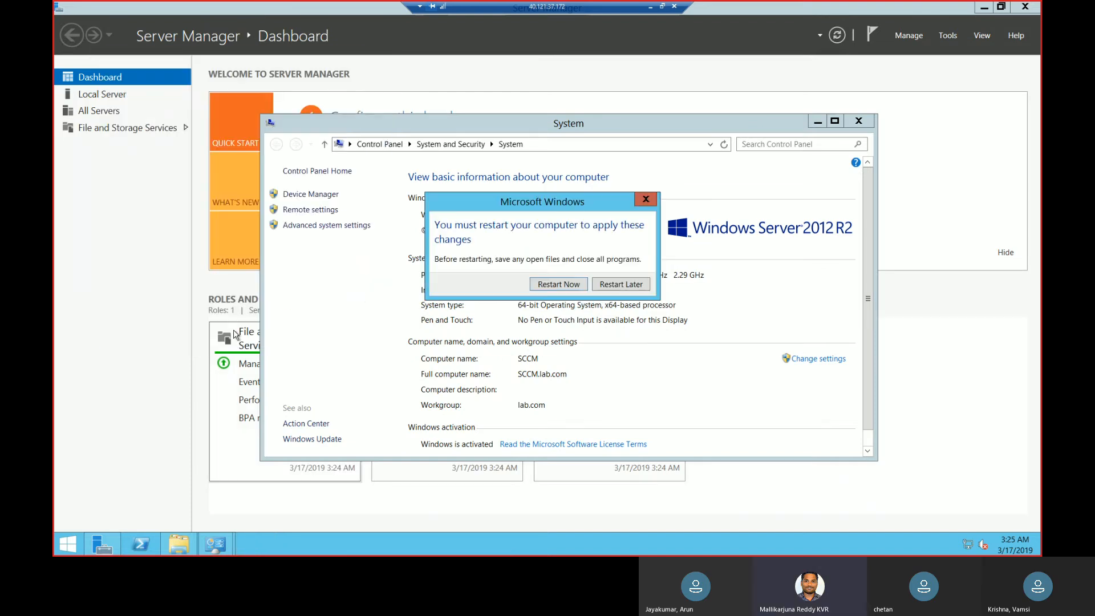
click(646, 199)
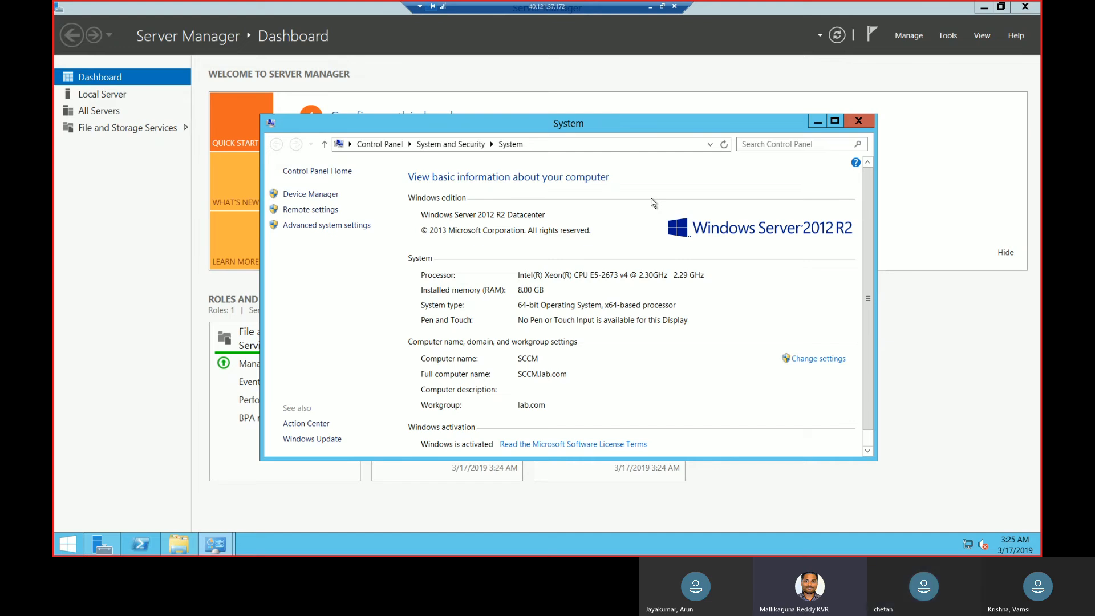
click(662, 6)
double_click(654, 91)
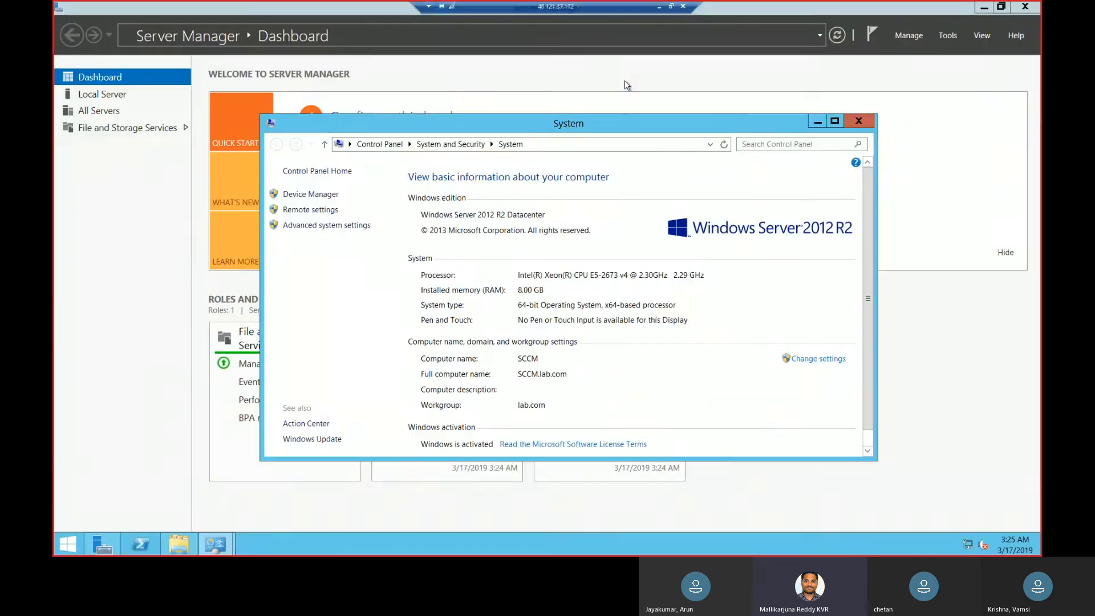
click(859, 120)
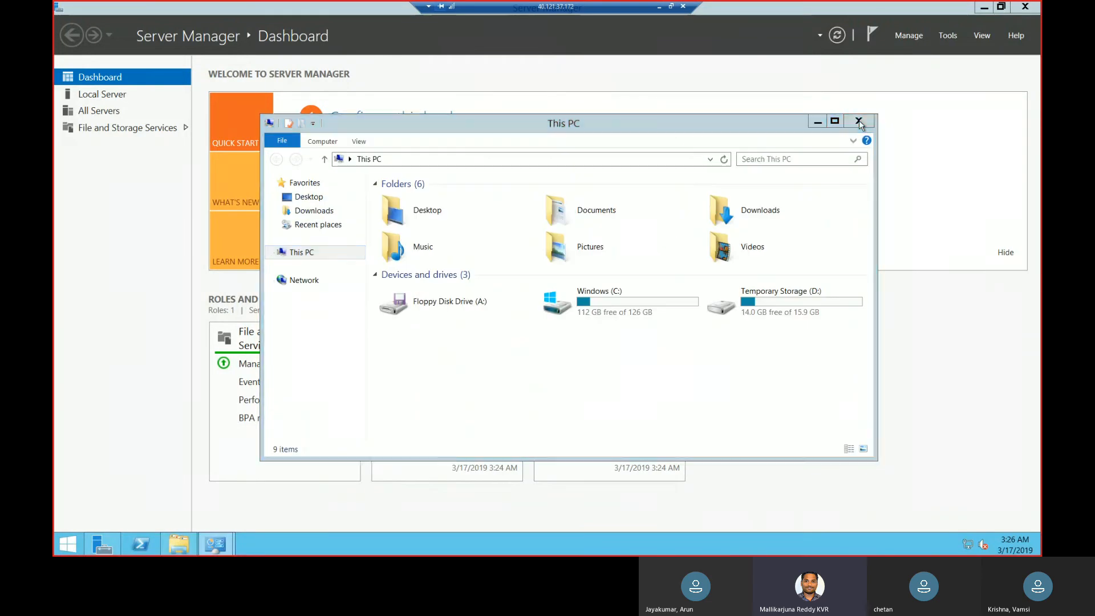
click(859, 121)
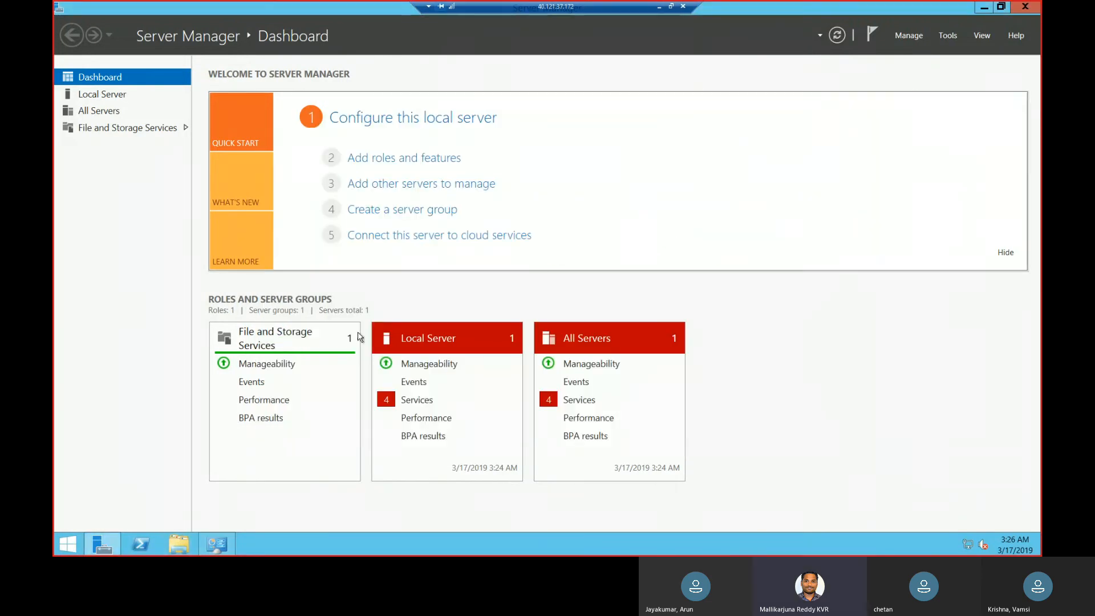
Run lusrmgr.msc to open the Local Users and Groups console on the SCCM server.
right_click(61, 546)
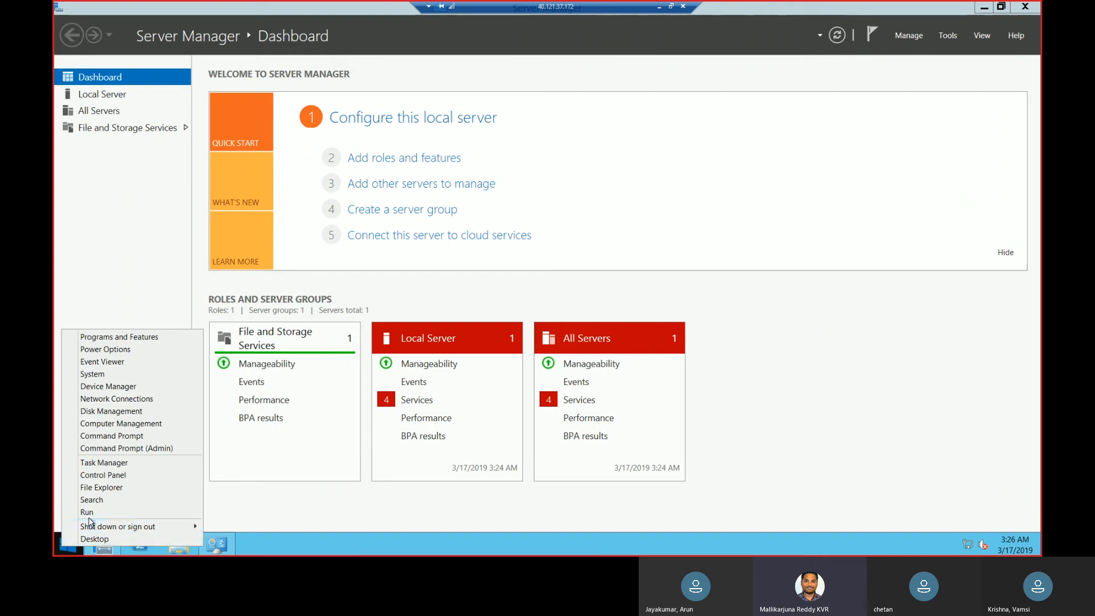
click(87, 513)
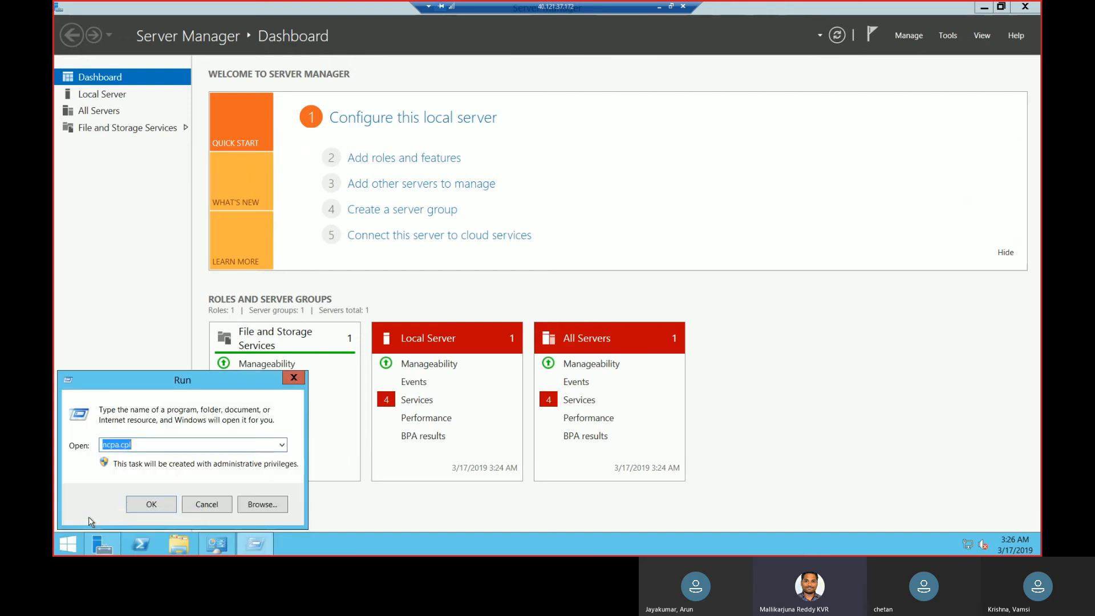
text(lusrmgr.co)
key(BackSpace)
key(BackSpace)
text(msc)
key(Return)
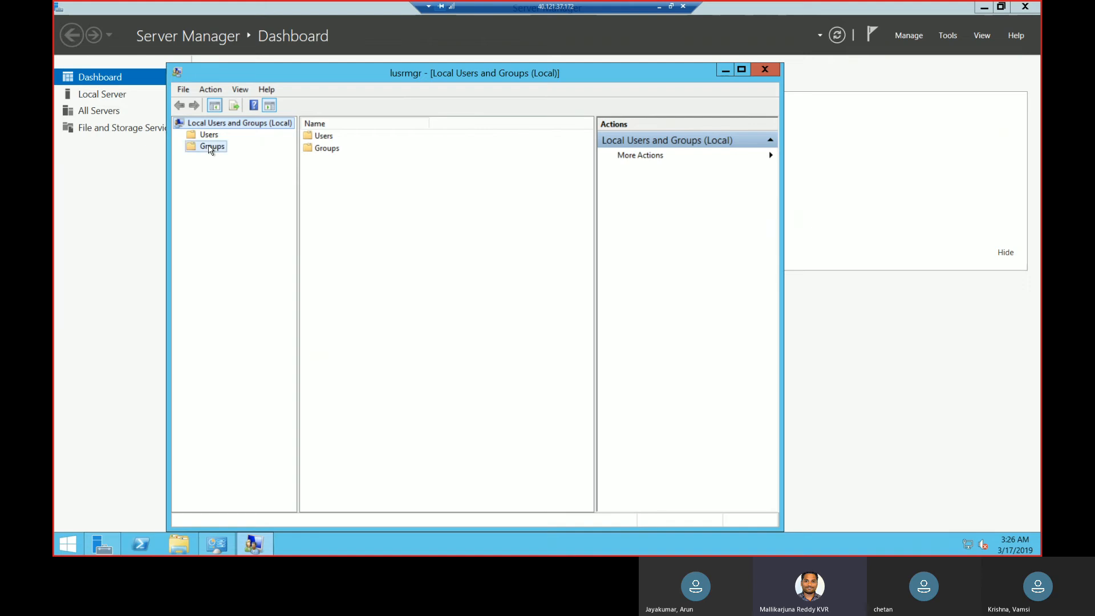
Check the members of the local Administrators group and close its properties without changing them.
click(211, 147)
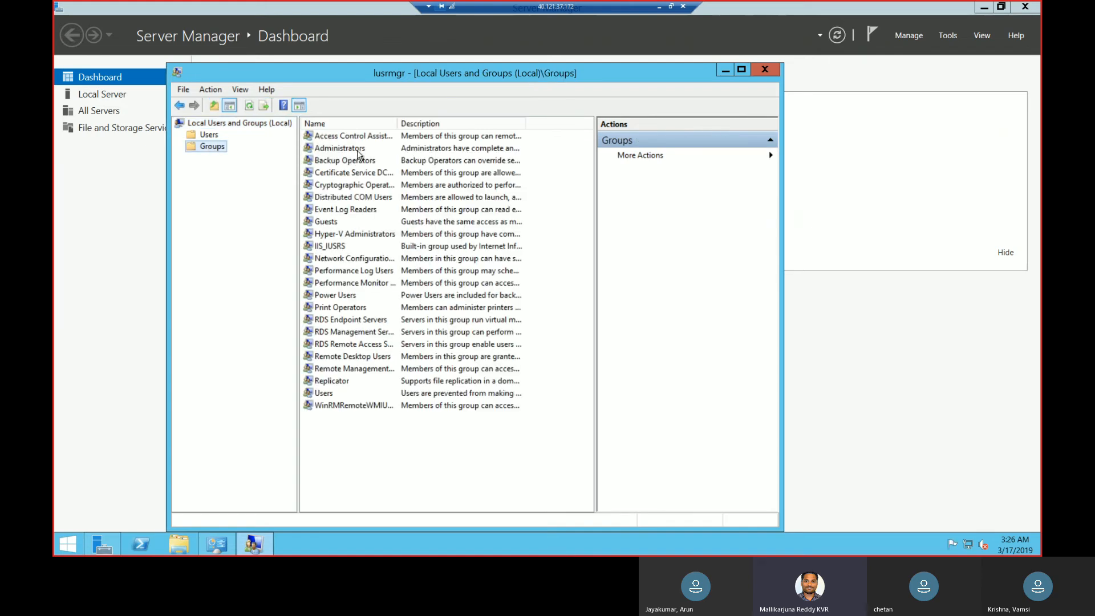
double_click(357, 149)
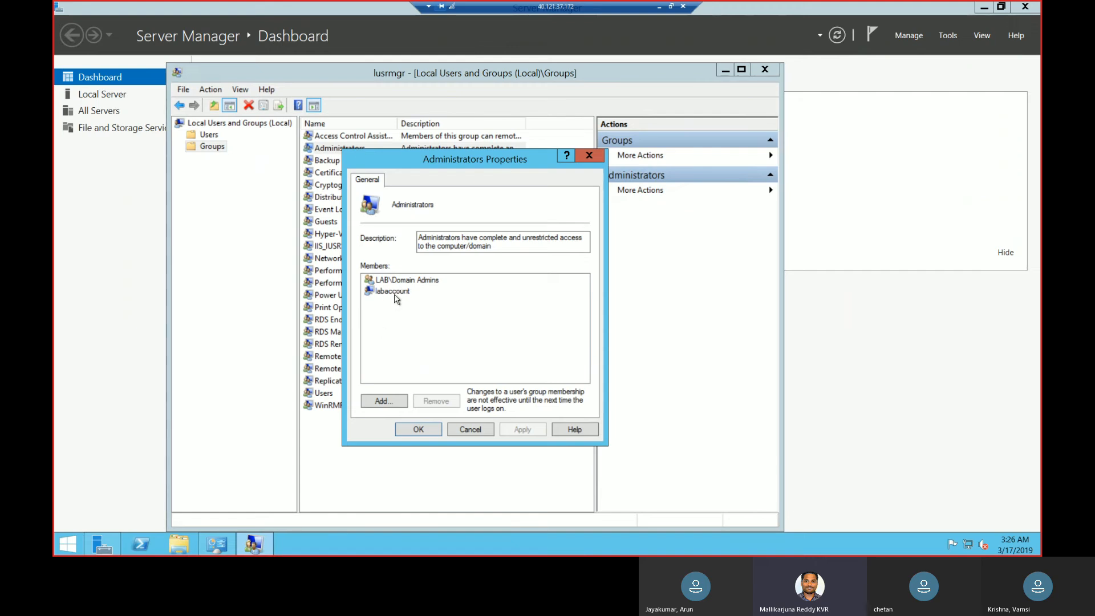
click(398, 293)
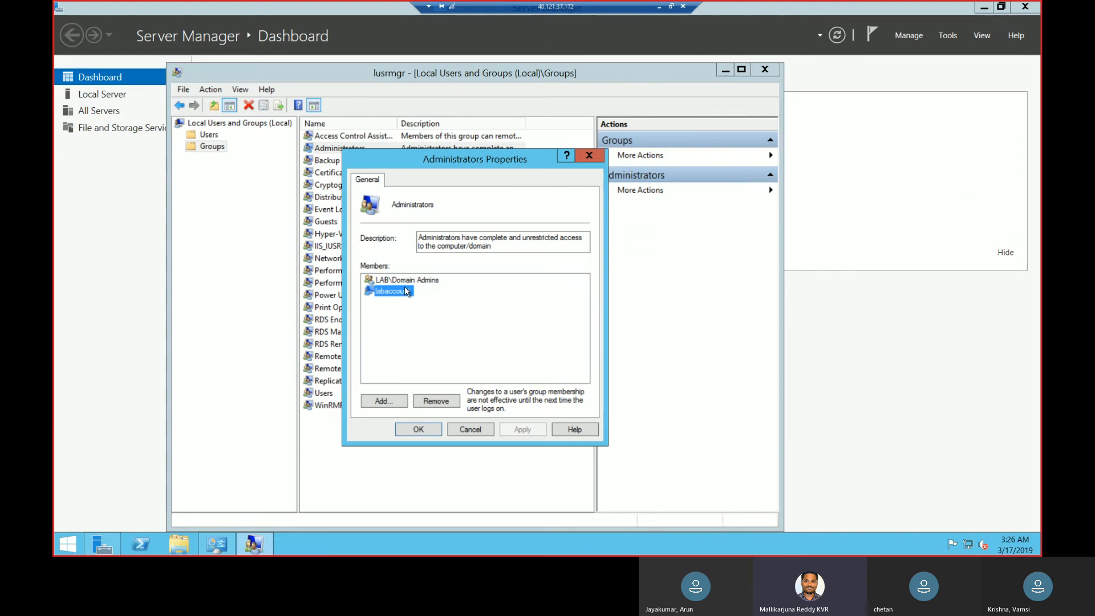
click(416, 431)
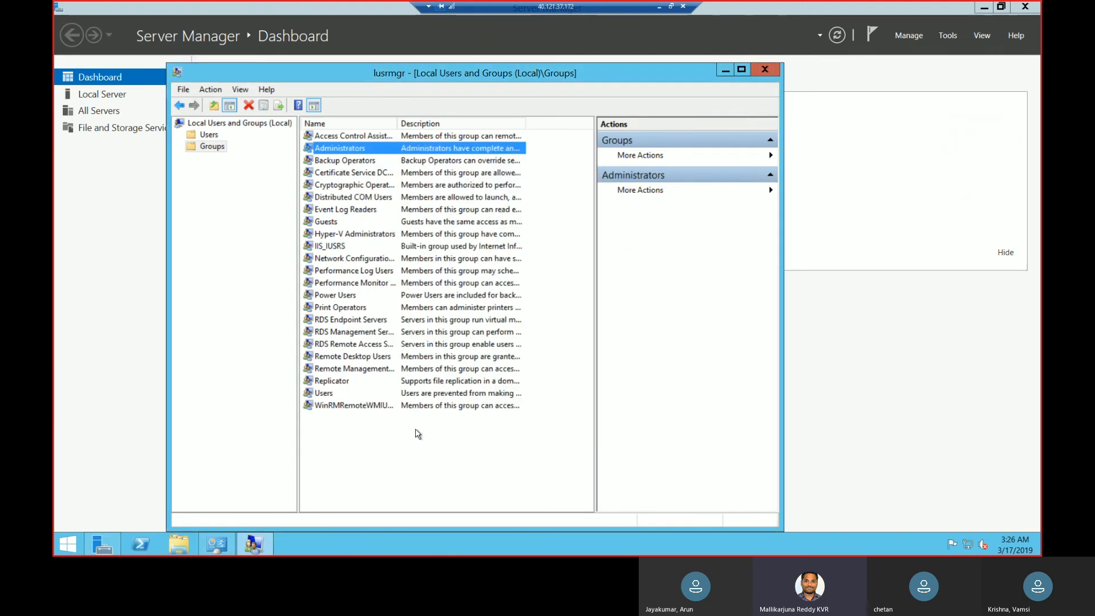
Restart the SCCM server to apply the domain membership change.
right_click(70, 540)
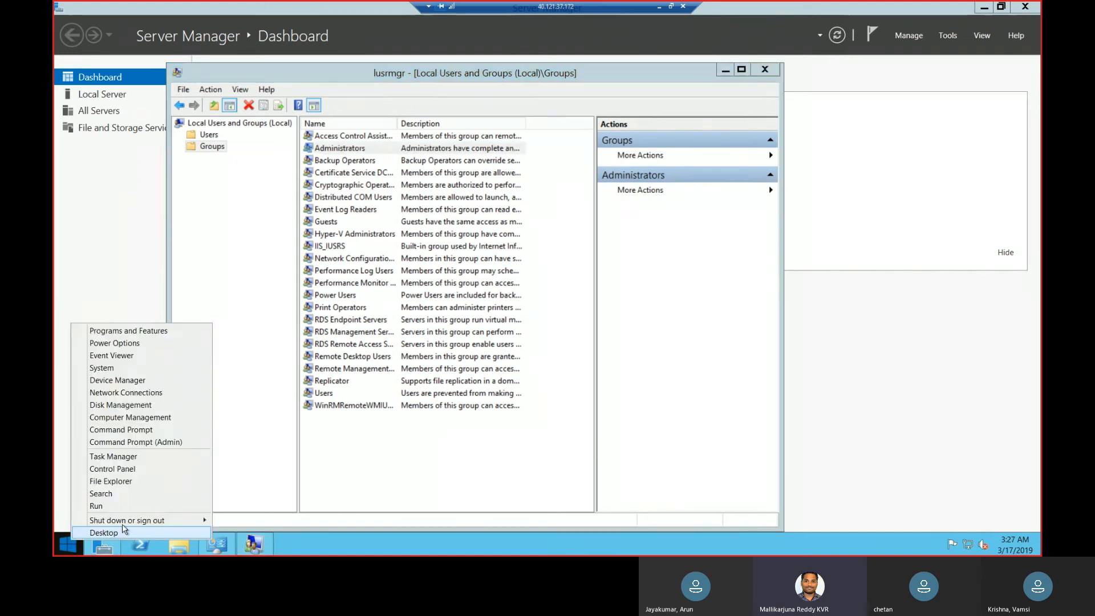
mouse_move(147, 521)
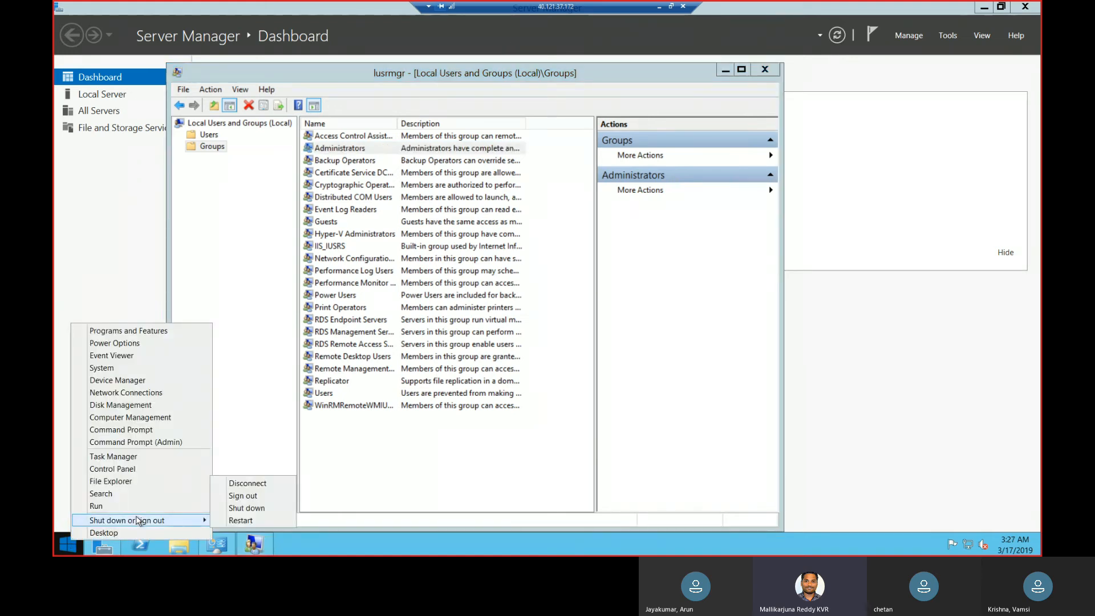
click(239, 520)
click(239, 519)
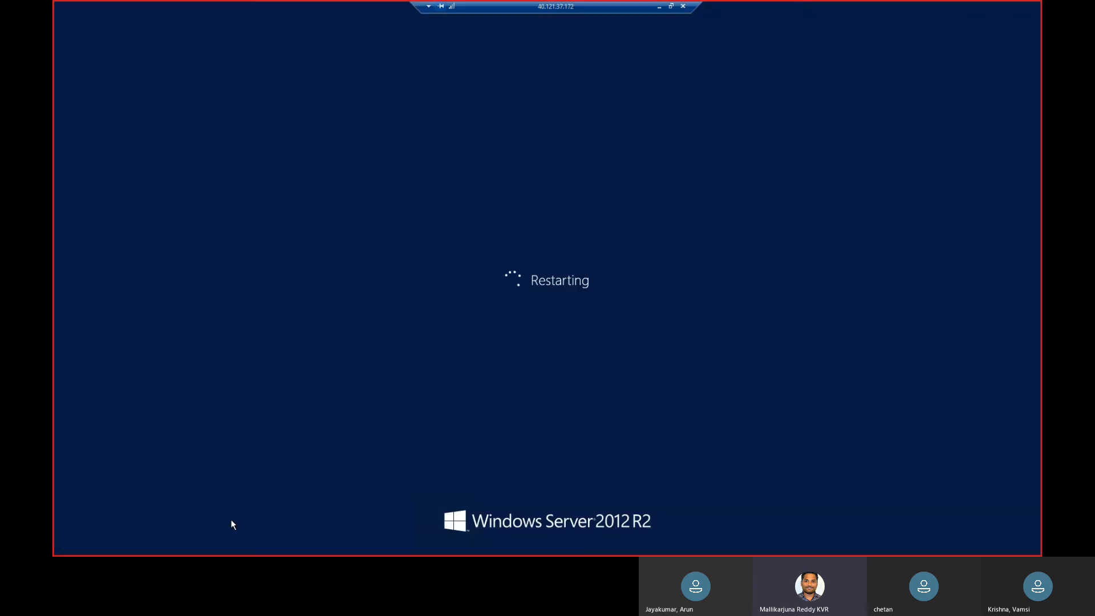
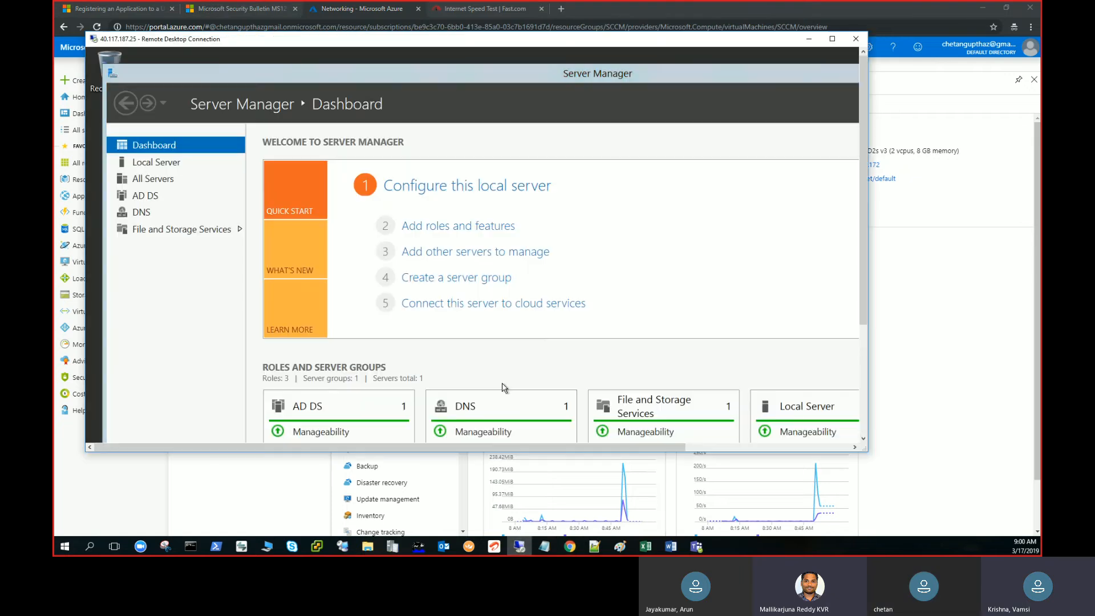
Run lusrmgr.msc on the domain controller to check Local Users and Groups, and close the console.
drag(864, 142, 862, 356)
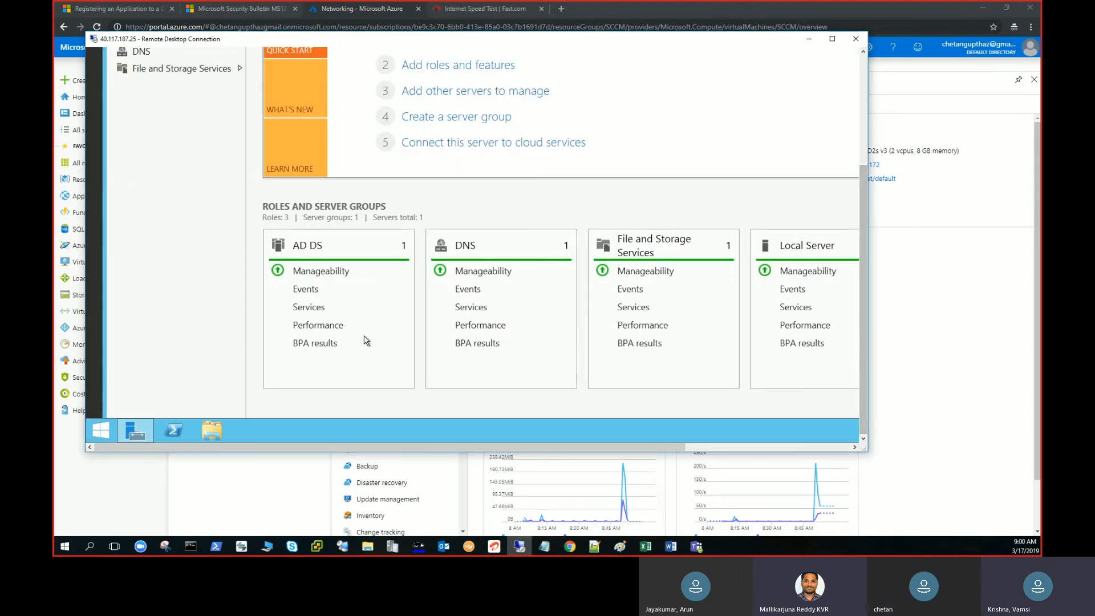
right_click(117, 428)
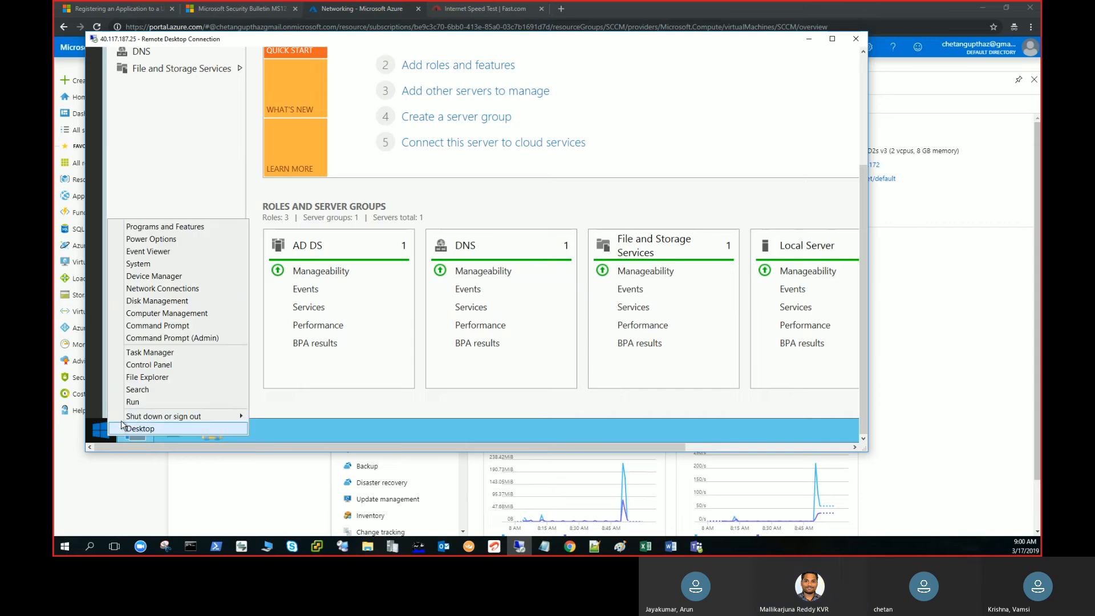
click(134, 402)
text(lusrmgr)
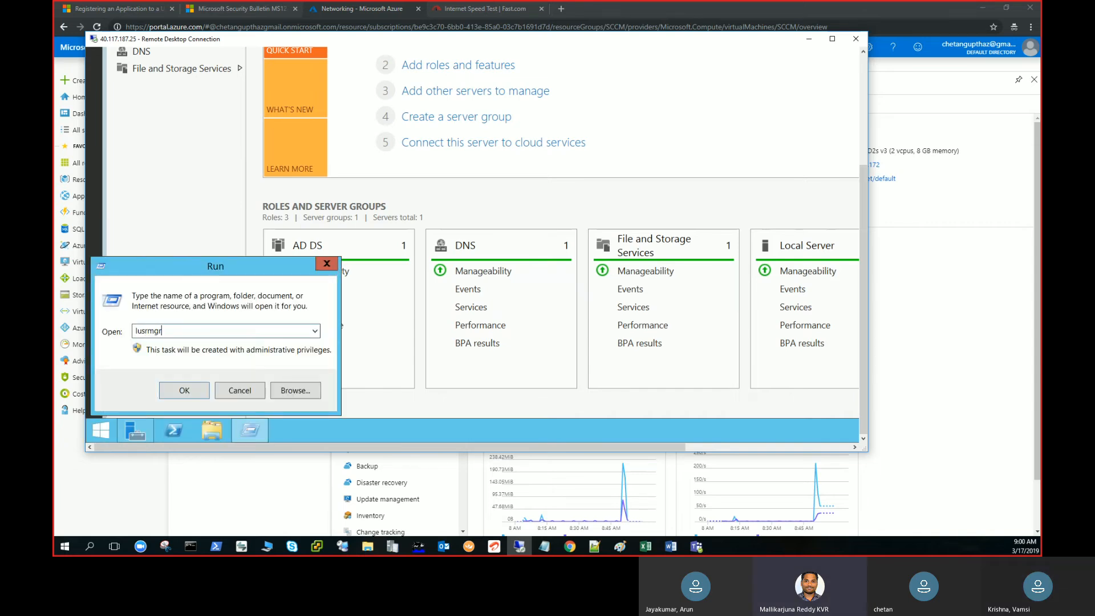
text(.msc)
key(Return)
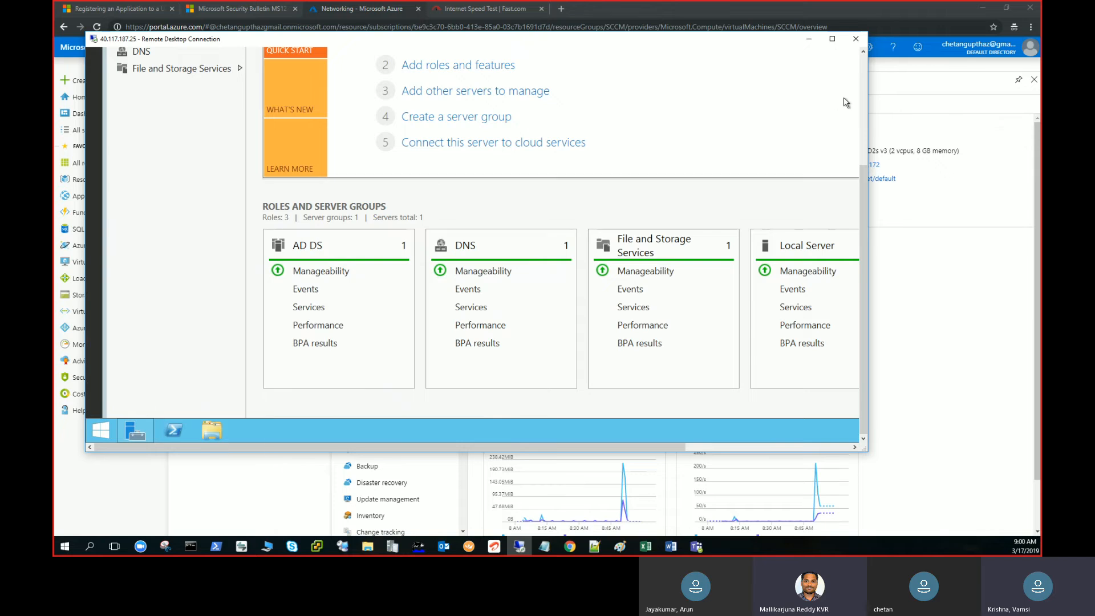
click(863, 101)
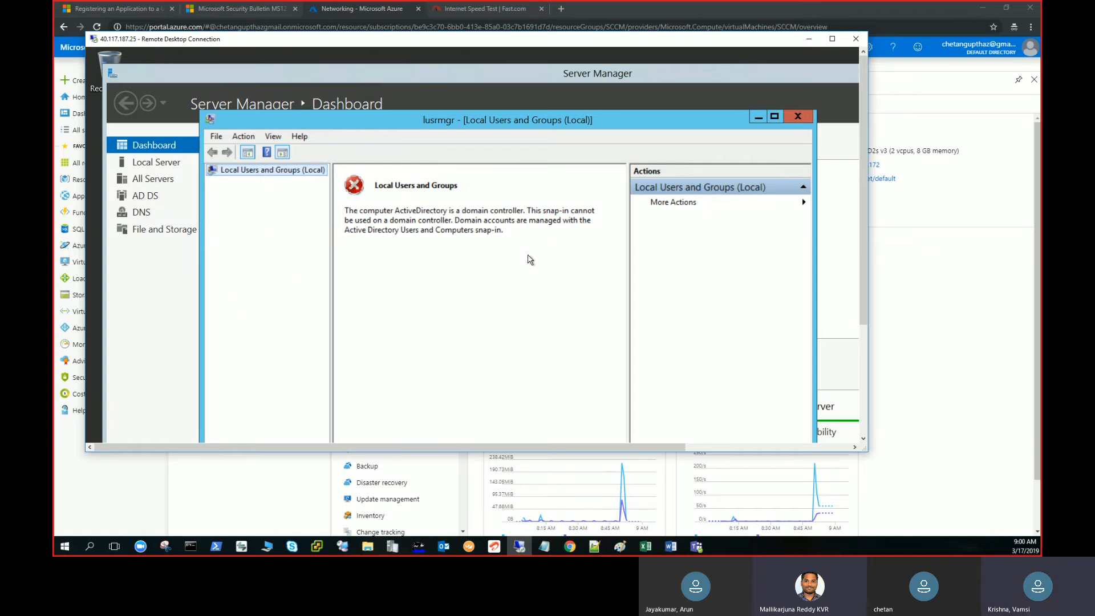
click(799, 118)
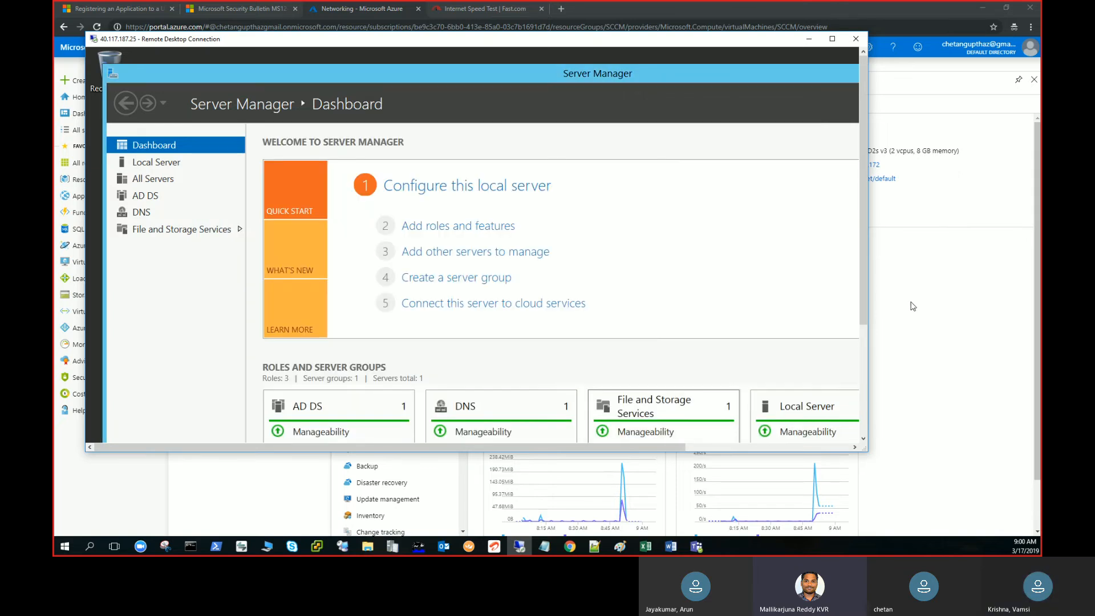
Start a new Remote Desktop connection to the SCCM server at 40.121.37.172.
click(910, 307)
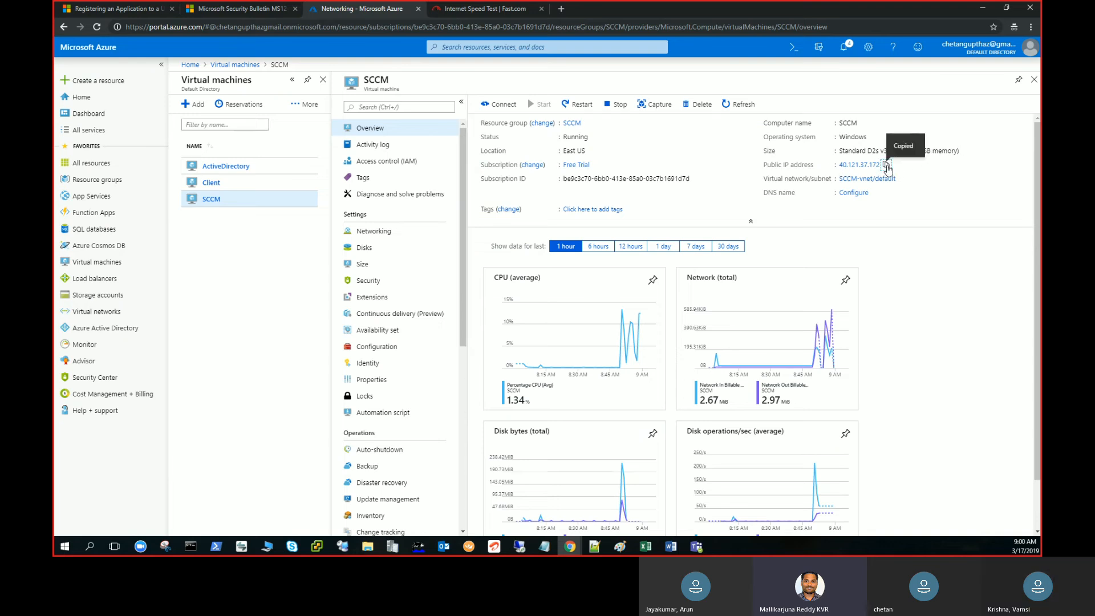
right_click(521, 548)
click(540, 494)
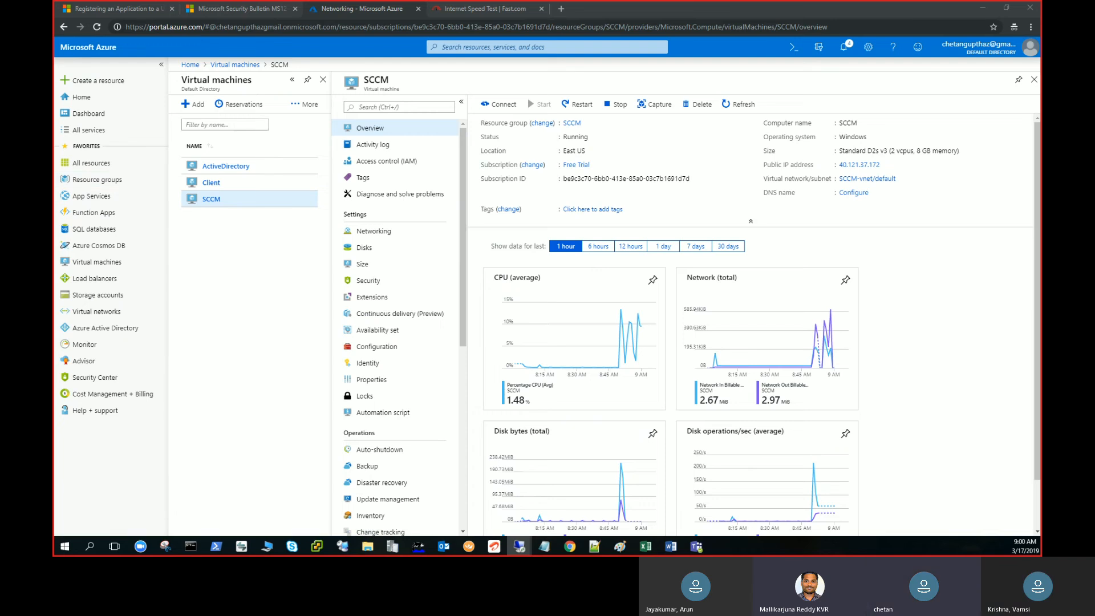
drag(54, 137, 541, 121)
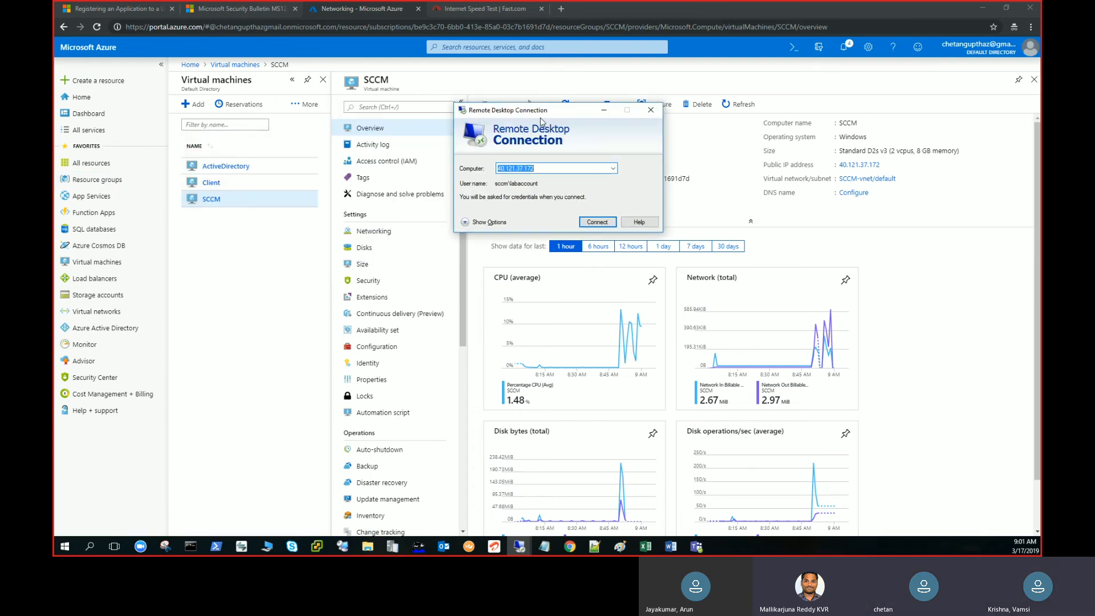
key(Return)
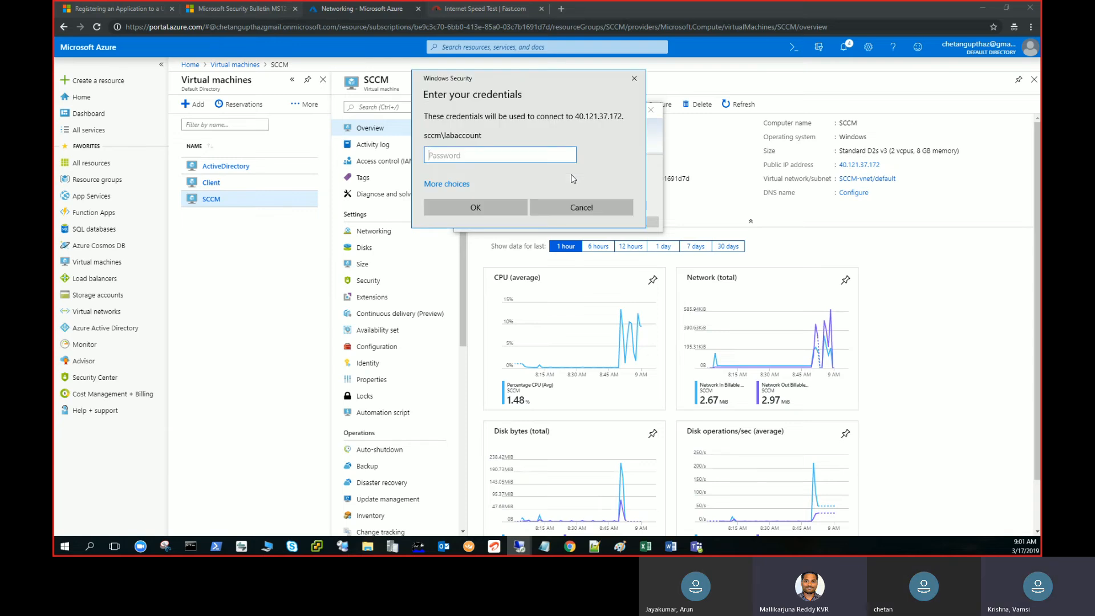
Sign in to the SCCM server with a different account, entering the lab.com domain account's user name and password.
click(444, 183)
click(462, 233)
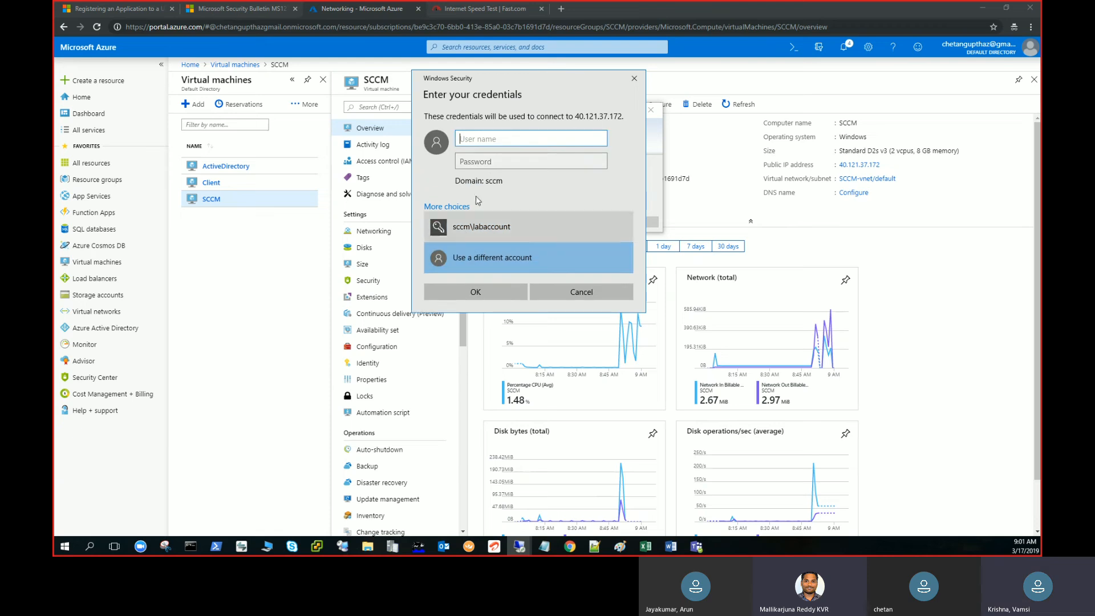
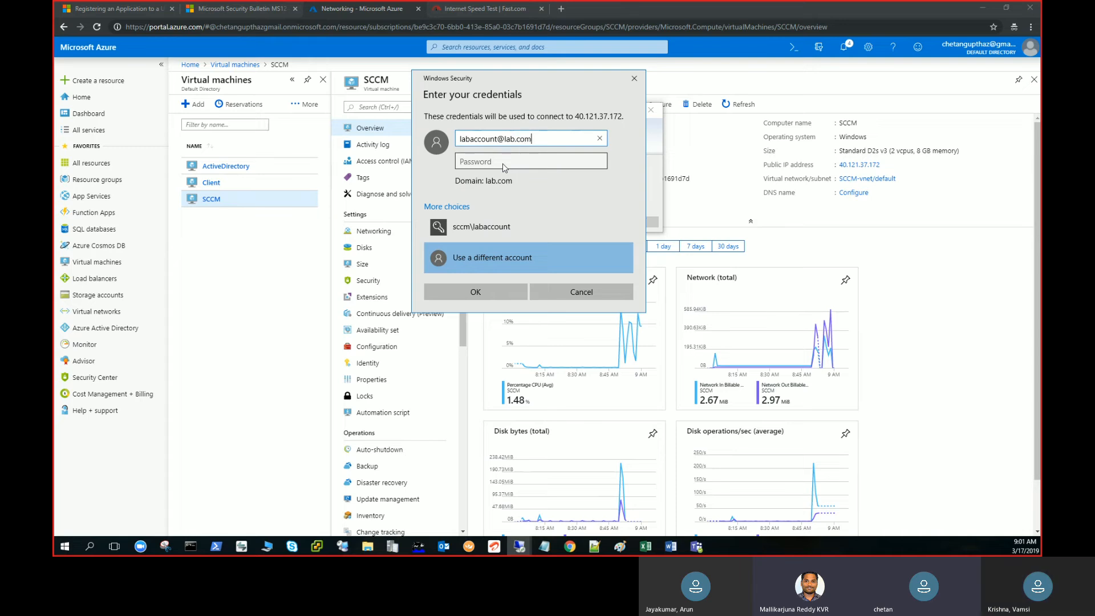
key(Tab)
text(•)
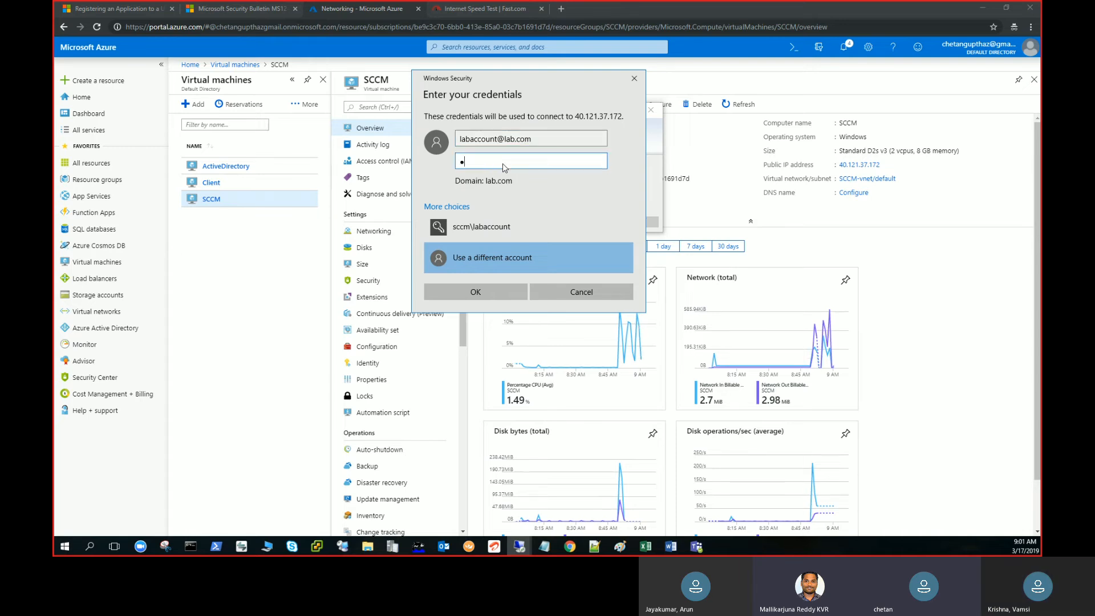
text(••••••••••)
key(Return)
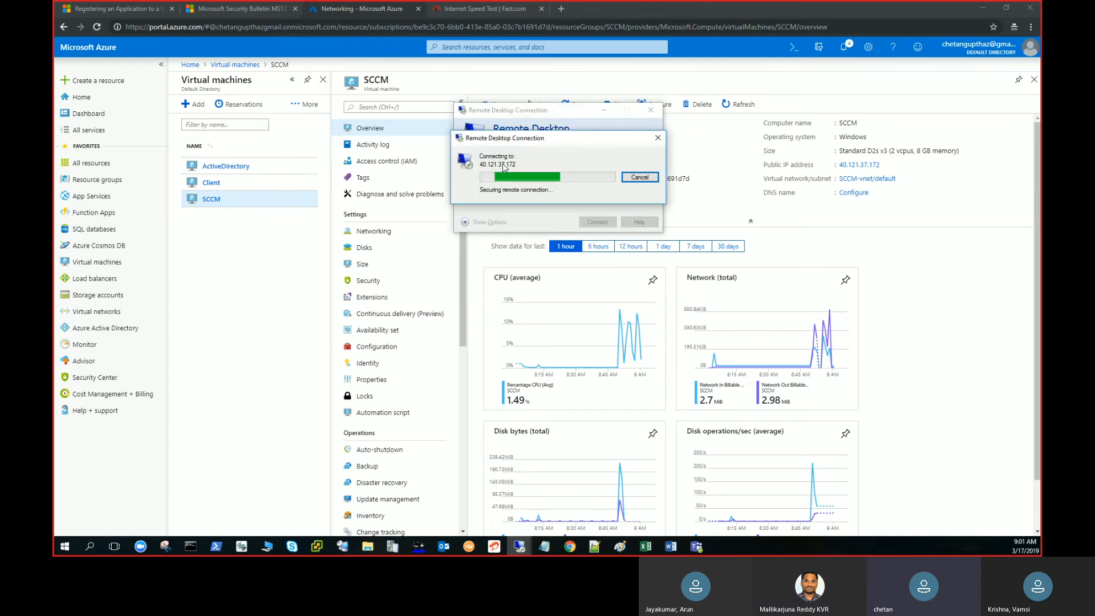
key(Return)
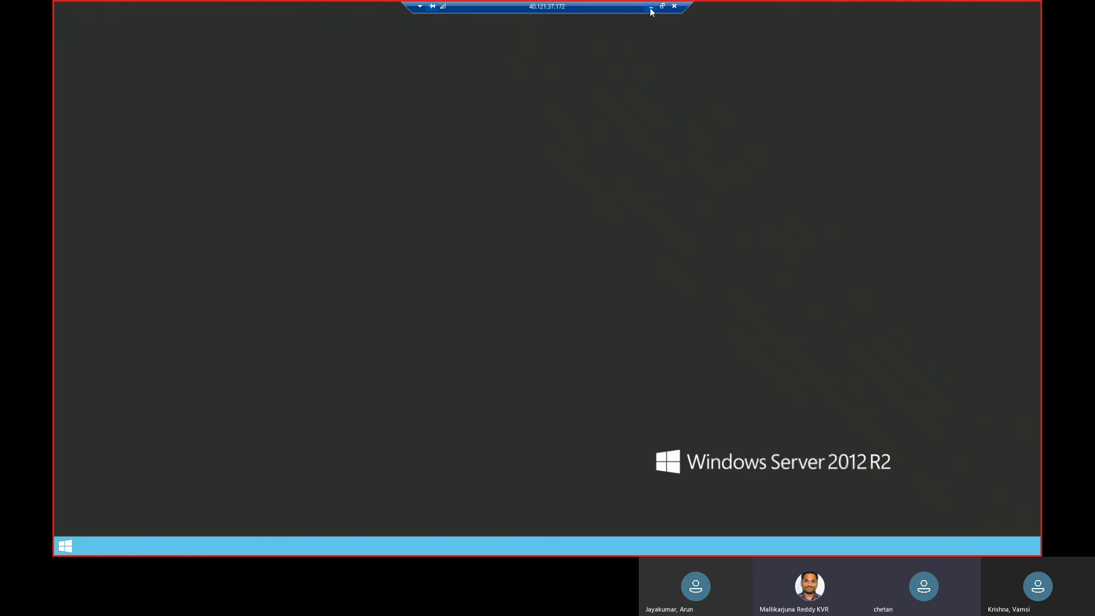
Minimize the SCCM session and examine the SCCM virtual machine's private IP address in its Azure networking settings.
click(651, 7)
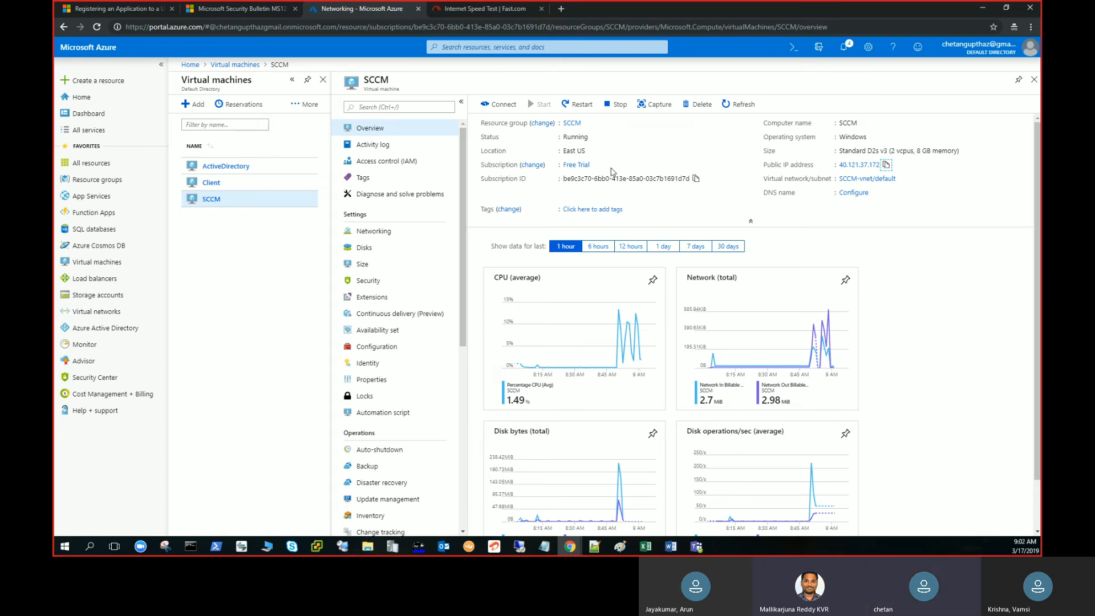
click(382, 230)
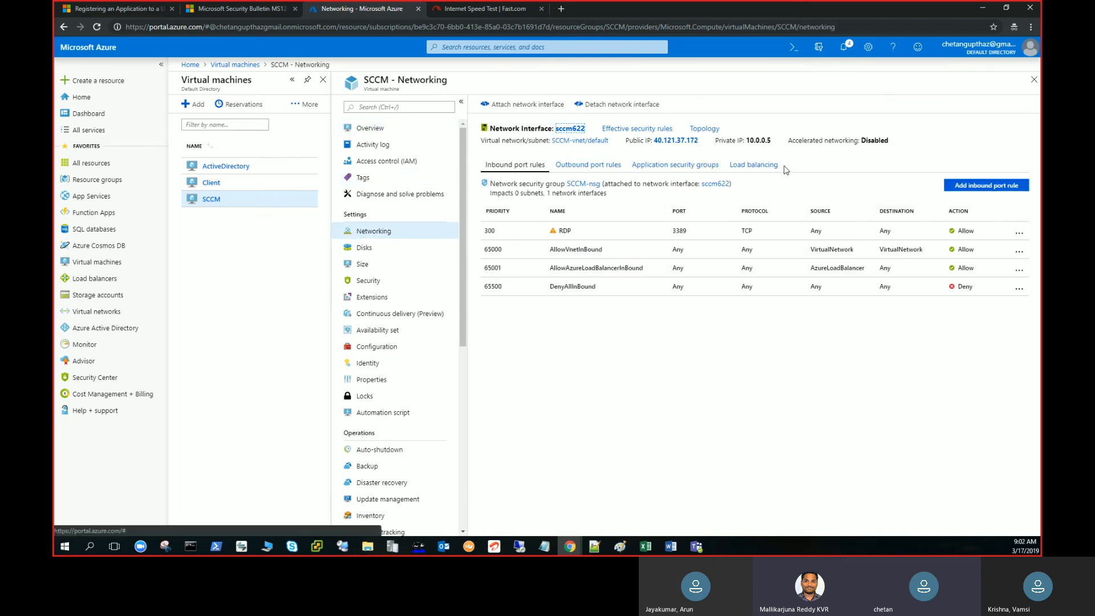
drag(775, 147, 743, 143)
click(260, 181)
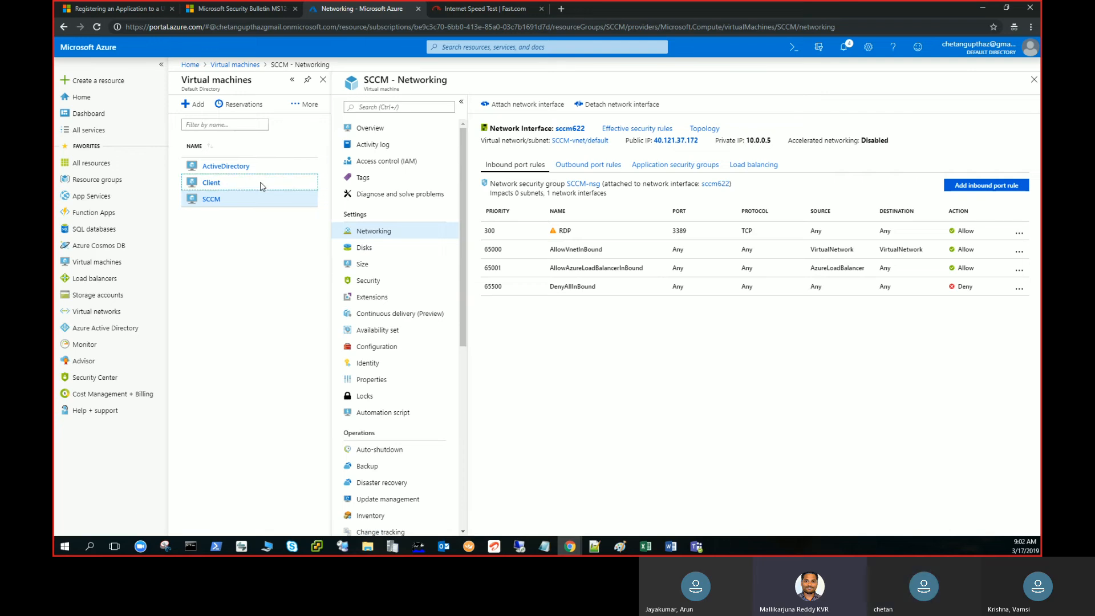
click(218, 185)
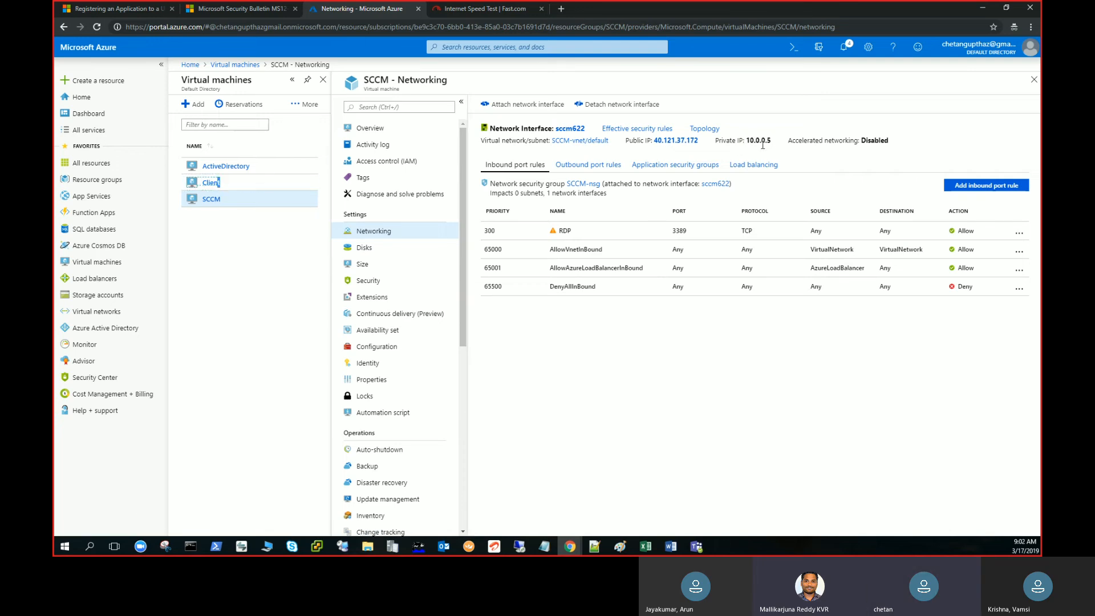
click(247, 171)
click(240, 173)
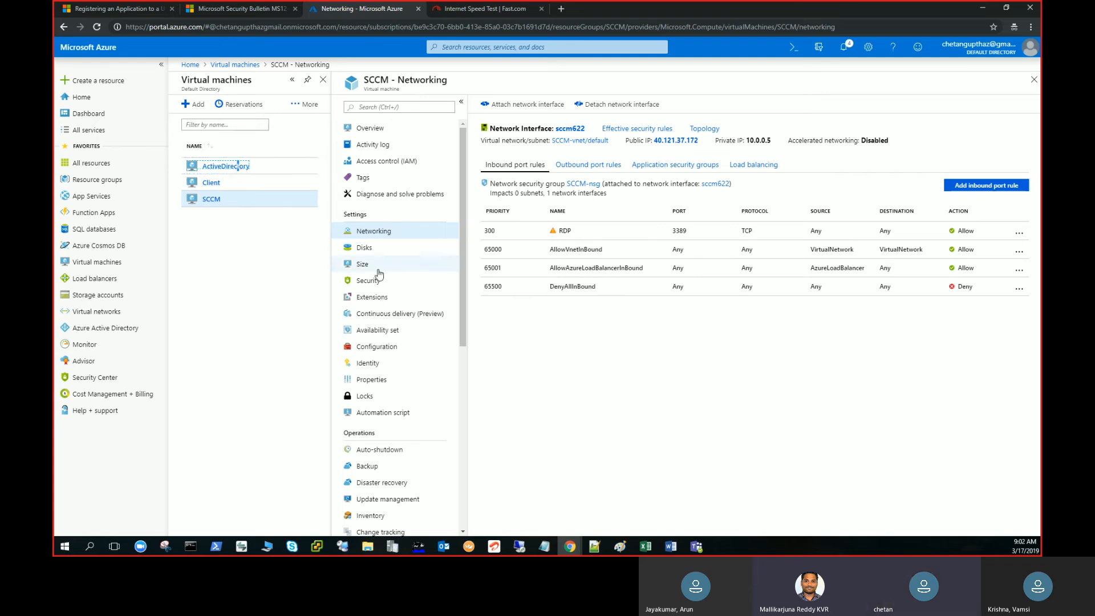
click(213, 200)
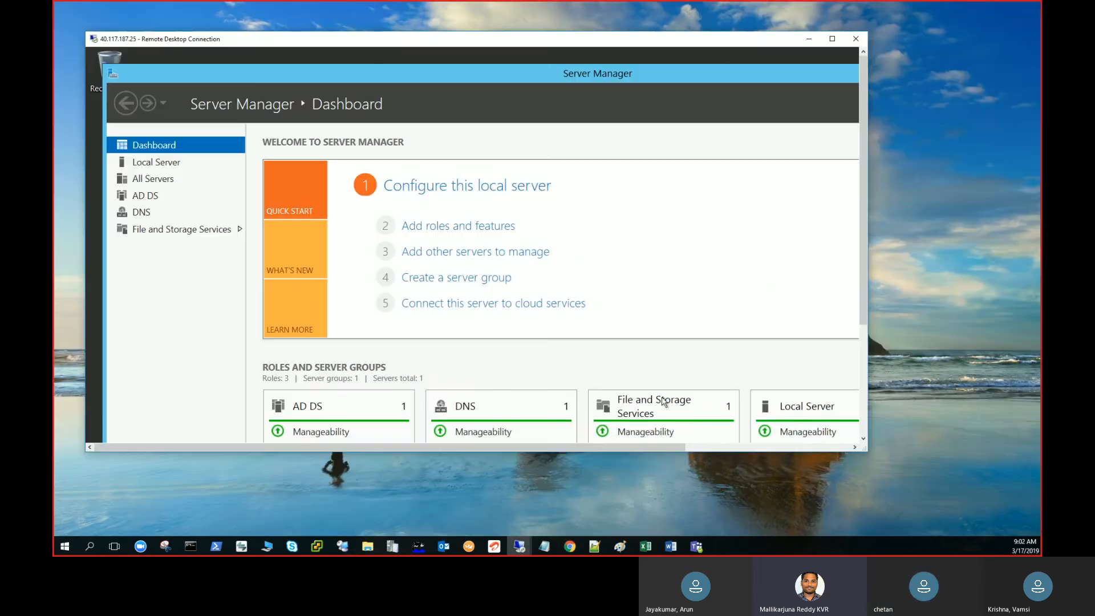
Minimize the browser, switch the 40.117.187.25 Remote Desktop session to full screen, and close its Server Manager.
click(983, 11)
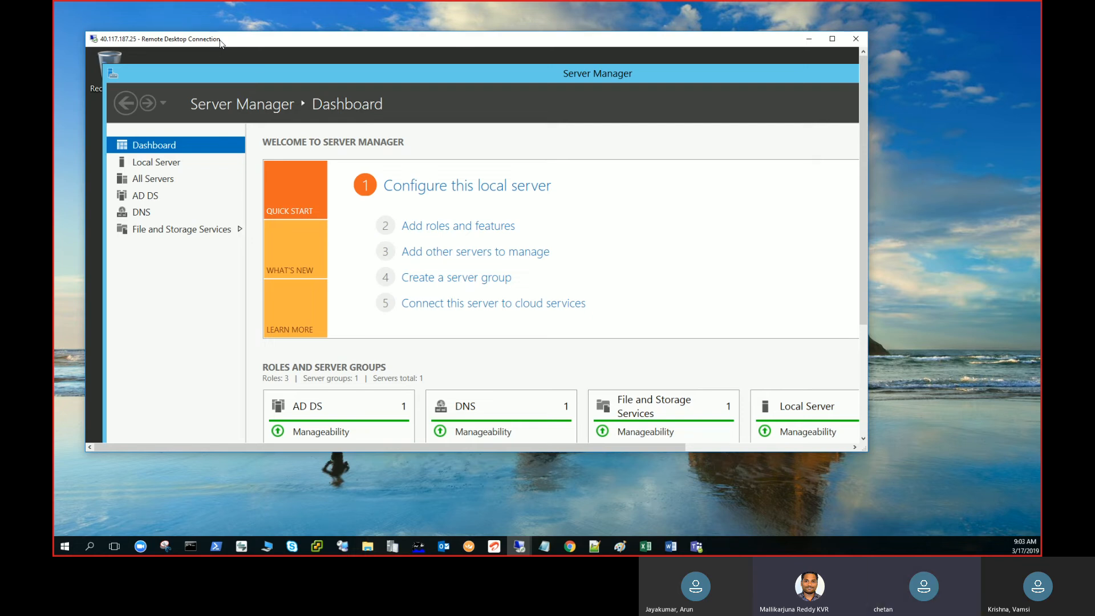
double_click(220, 39)
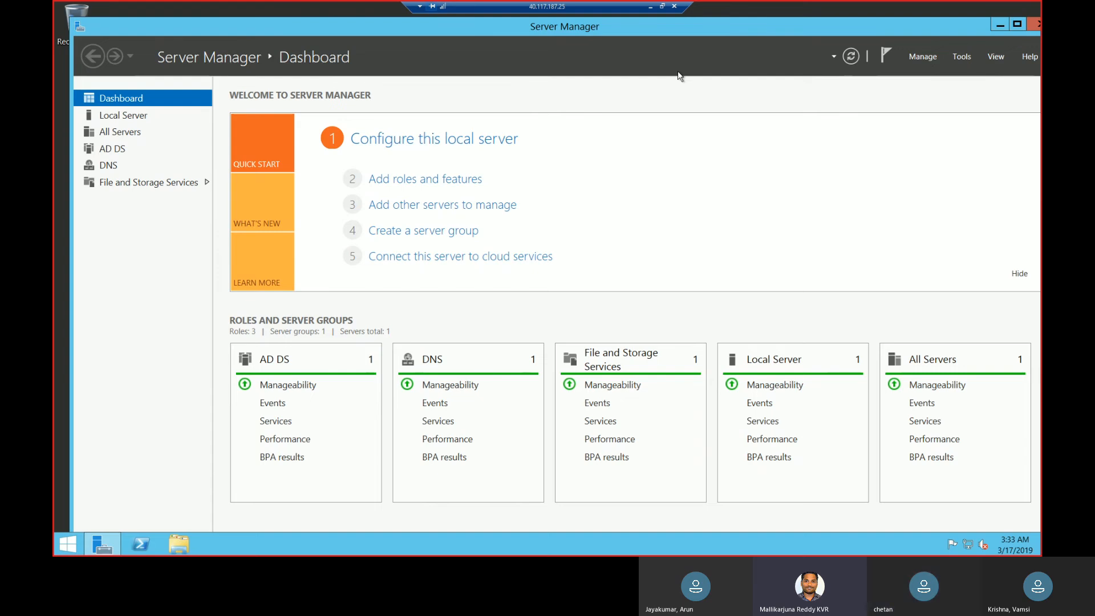
click(1038, 27)
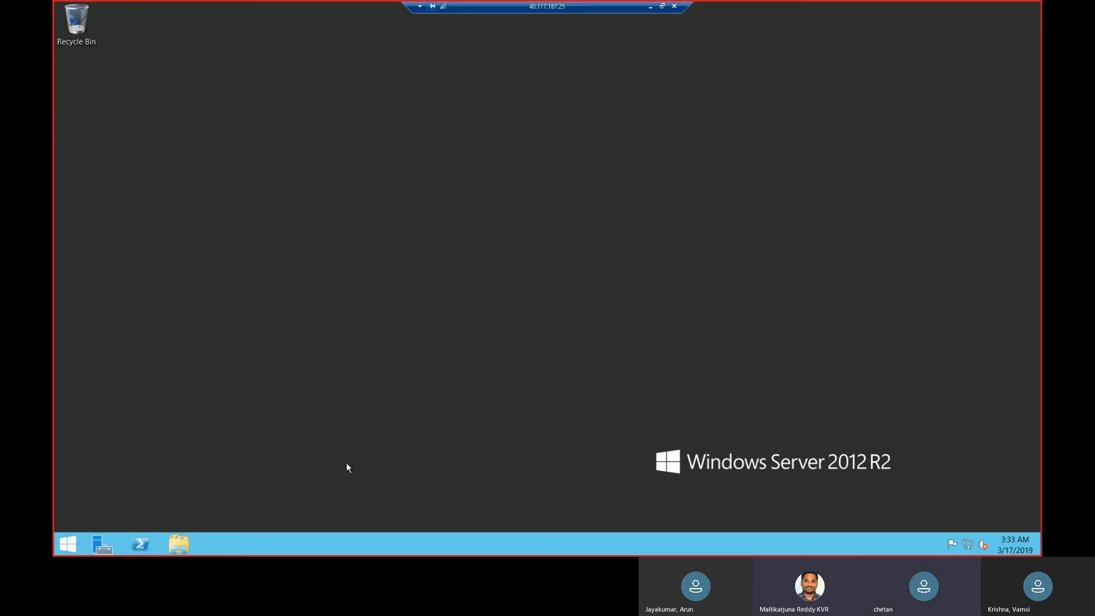
Run mstsc on the domain controller, start a connection to 10.0.0.4, and cancel it at the credentials request.
right_click(77, 544)
click(126, 508)
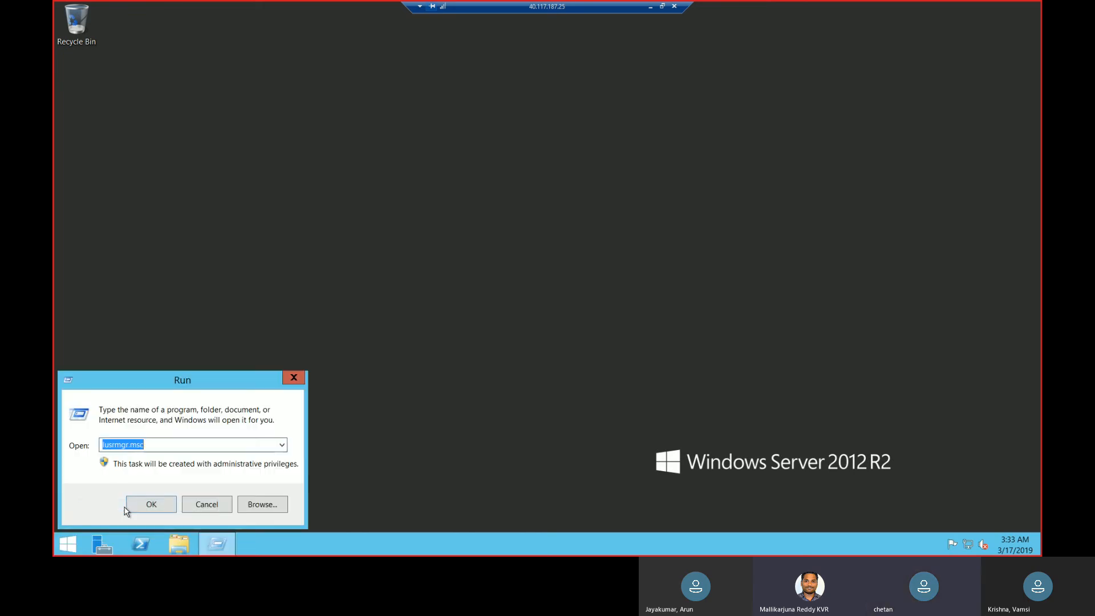
text(cmd)
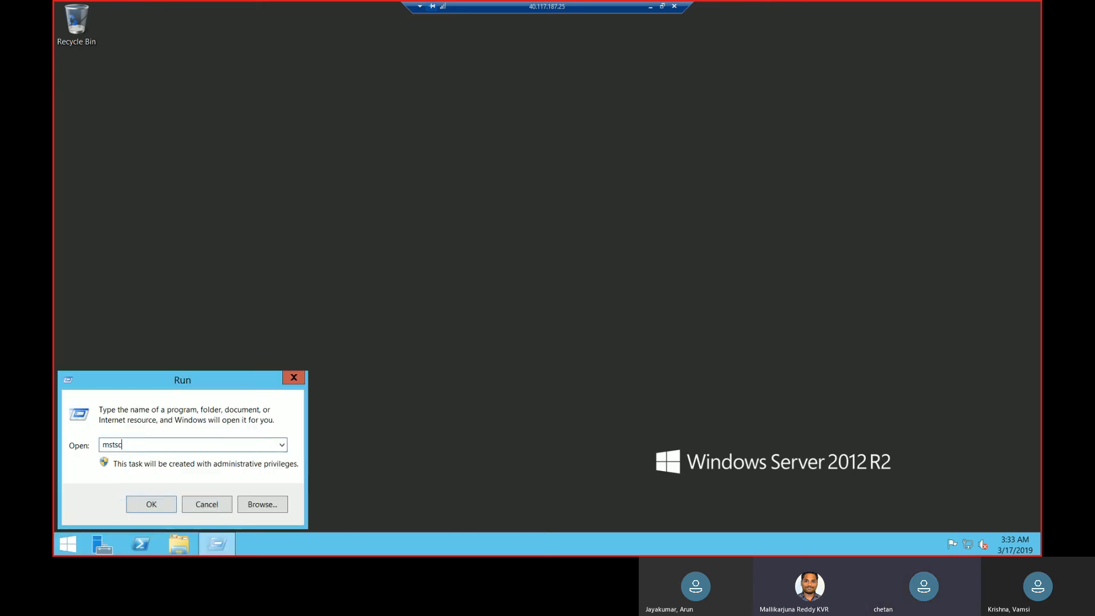
key(Return)
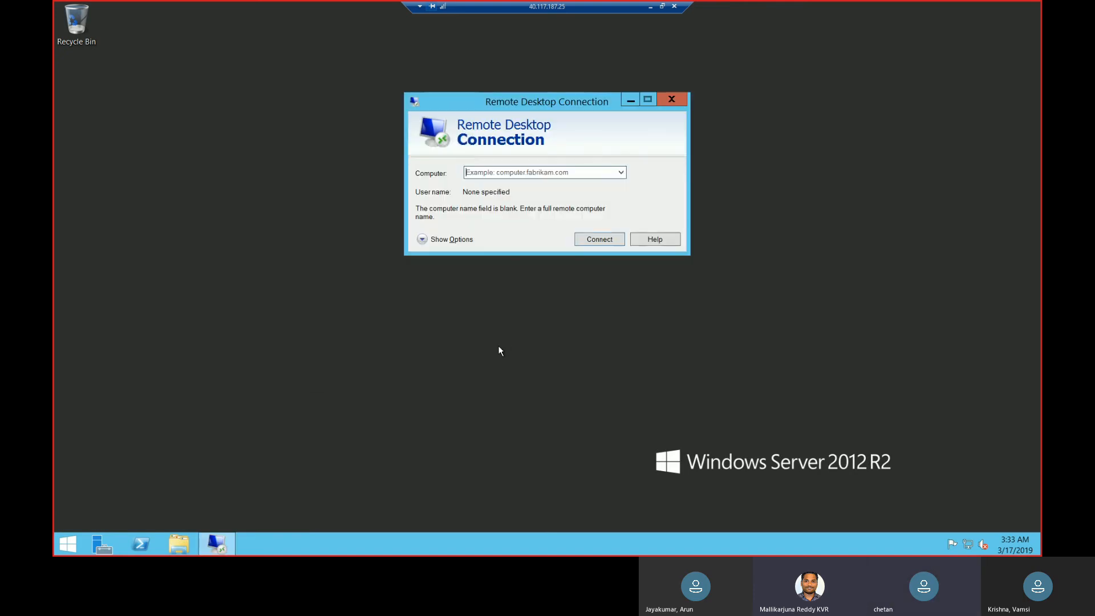
text(10.0)
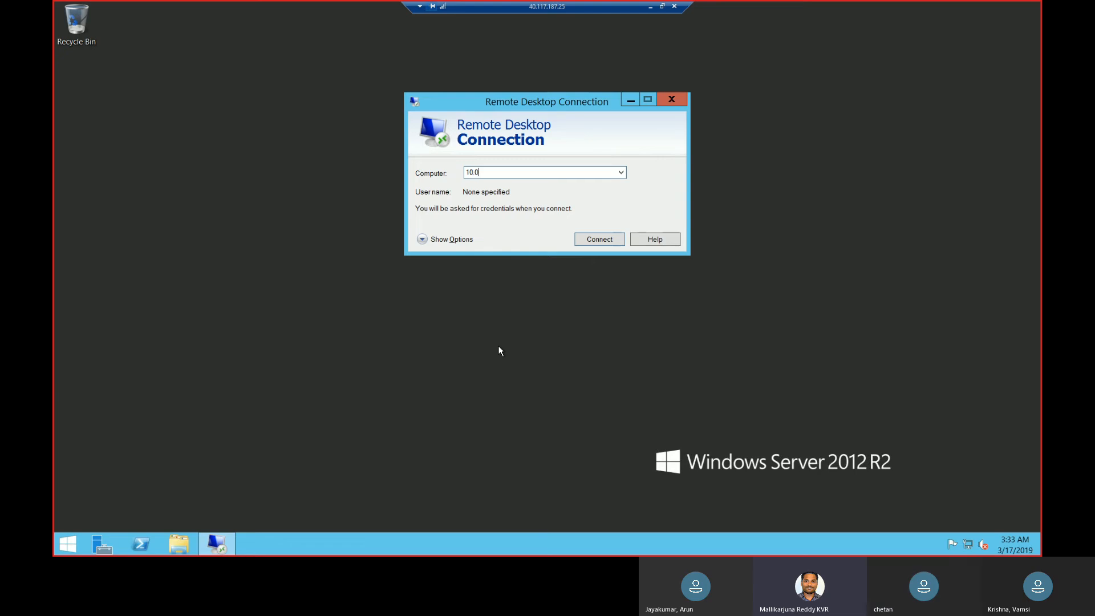
text(.0.4)
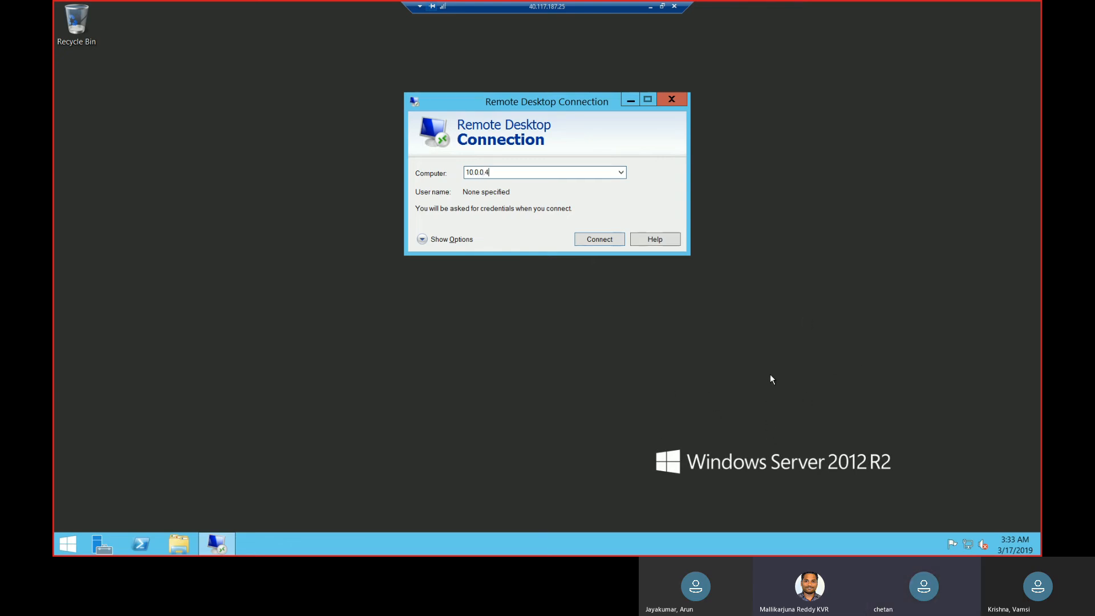
click(607, 239)
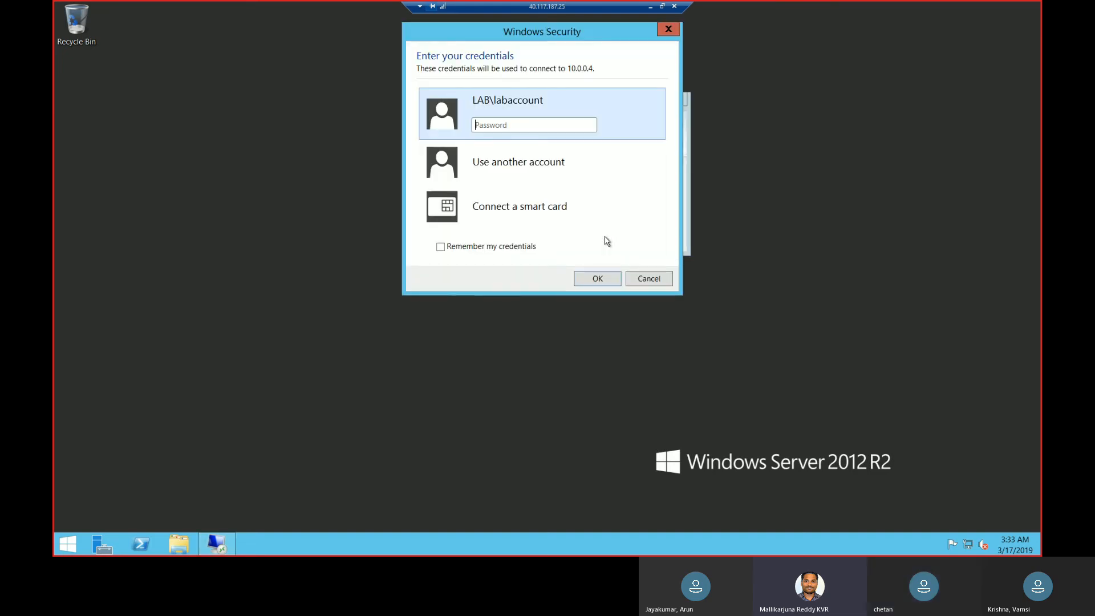
click(646, 279)
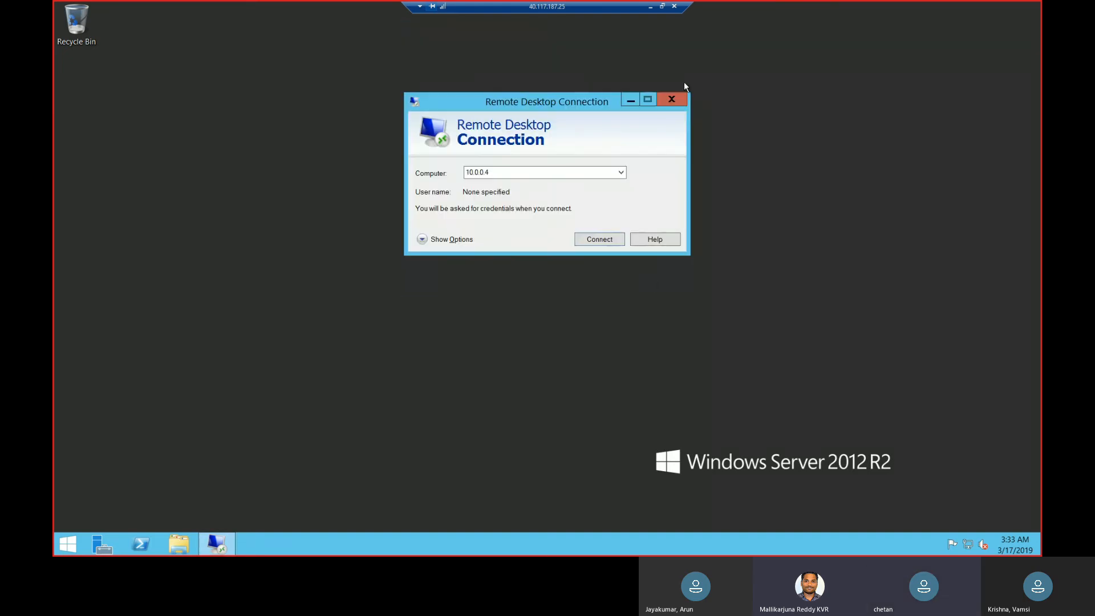
click(673, 100)
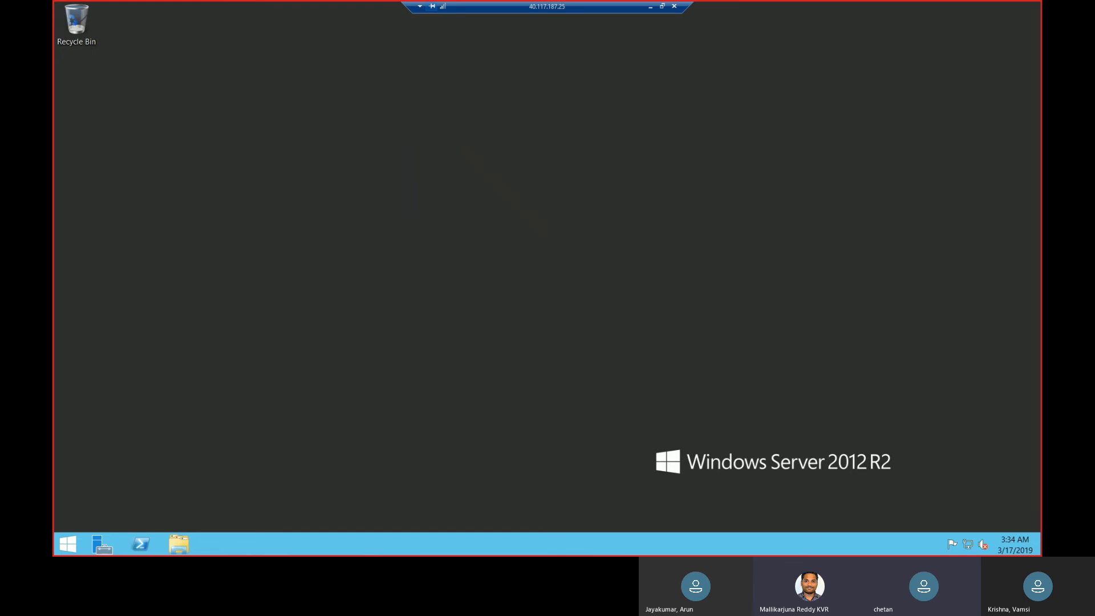
click(650, 7)
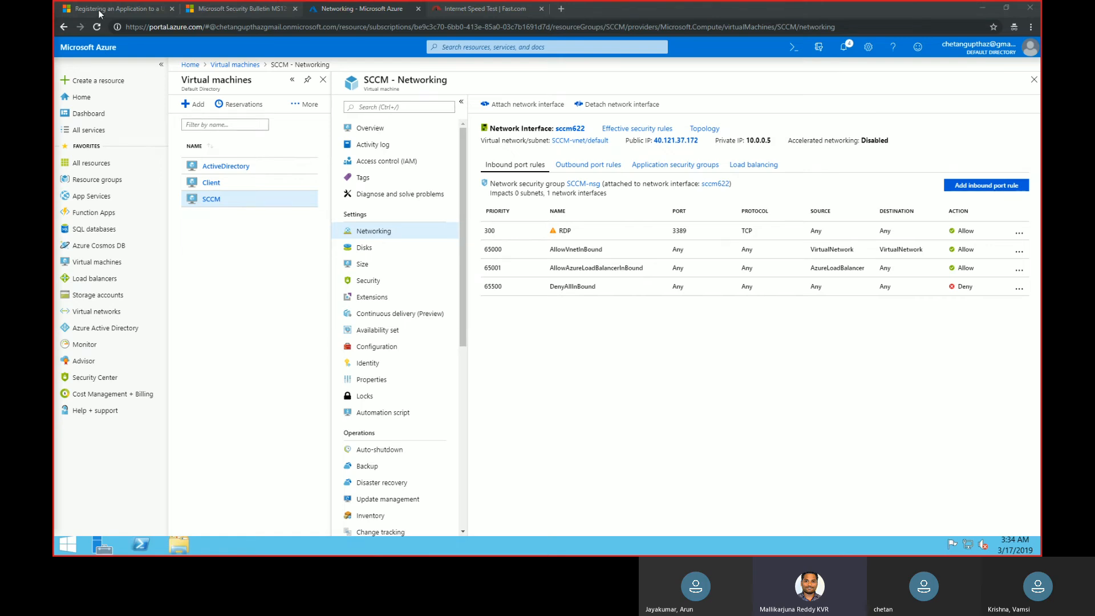
click(982, 8)
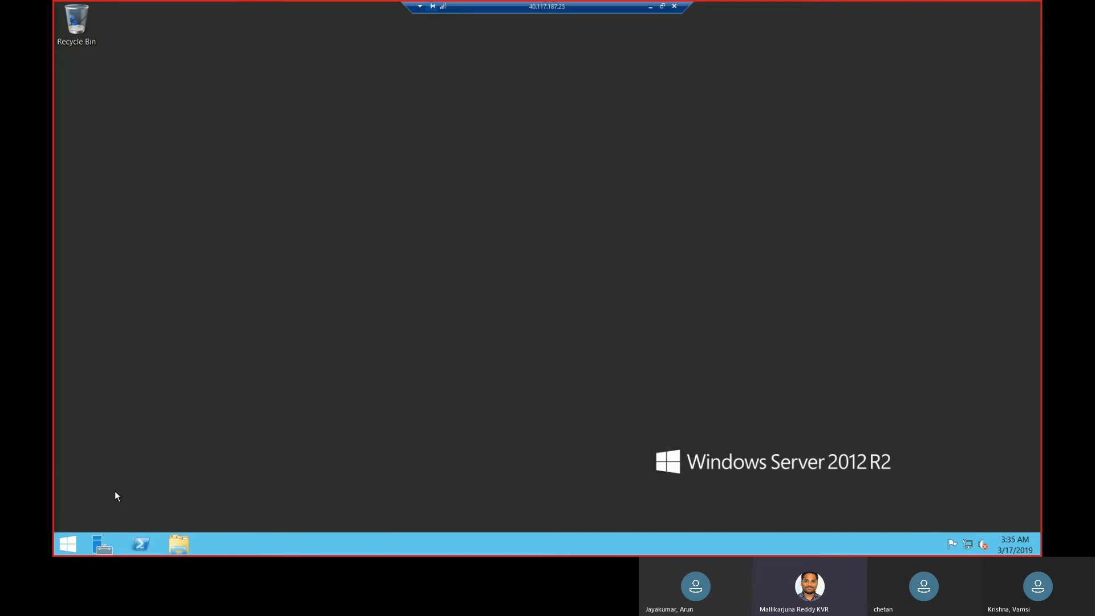
Open Server Manager, bring its full window into view, and start the Add Roles and Features wizard.
click(103, 542)
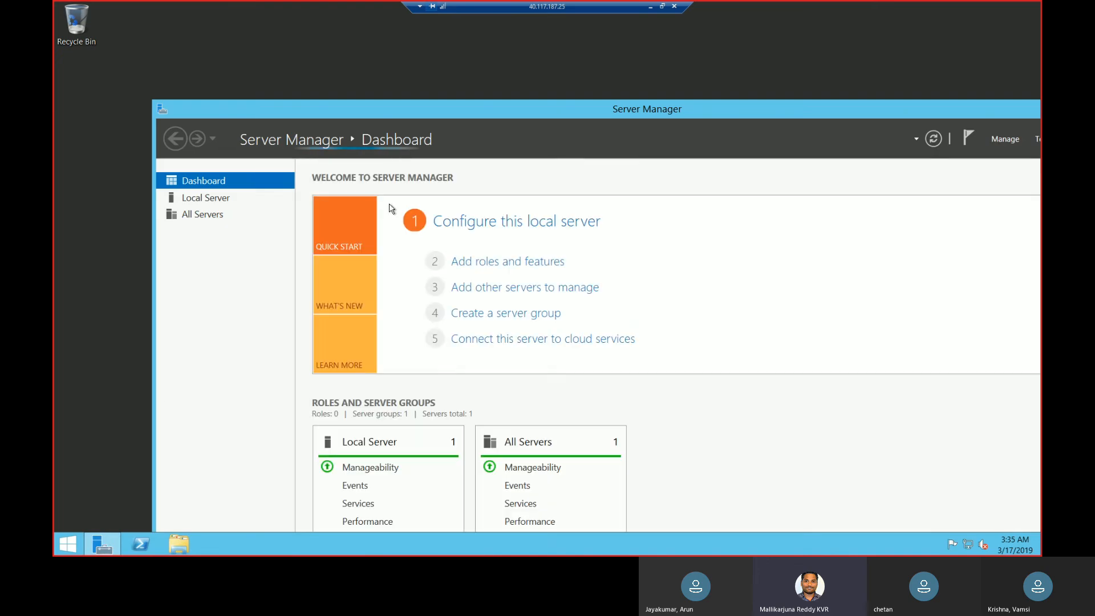
double_click(691, 103)
drag(787, 14, 675, 21)
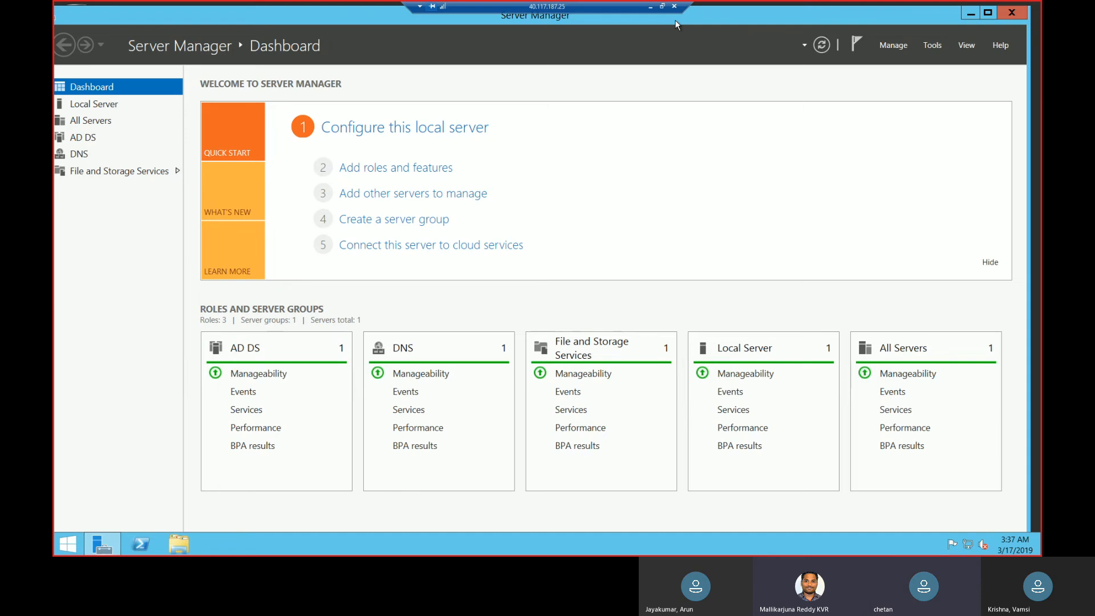
click(897, 46)
click(897, 45)
click(897, 46)
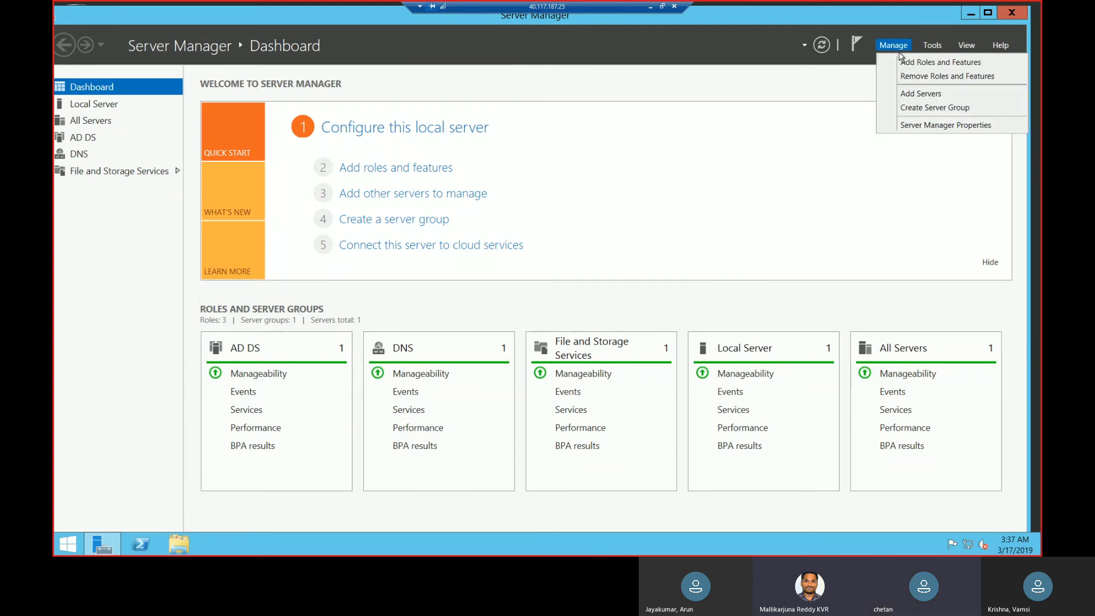
click(910, 62)
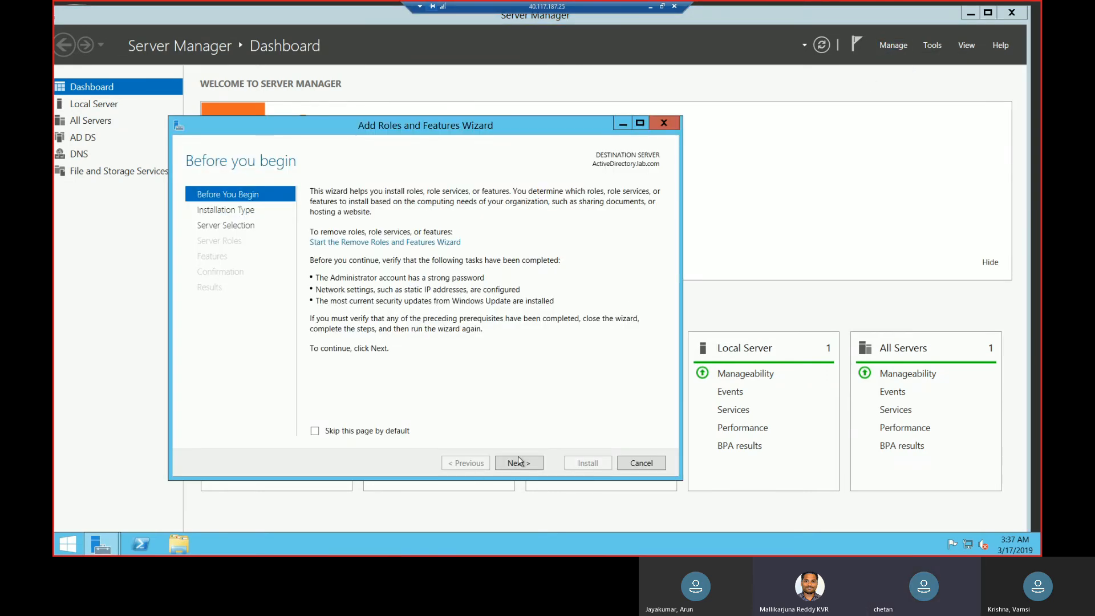
Choose a role-based installation on ActiveDirectory.lab.com and proceed to feature selection without adding any server roles.
click(518, 461)
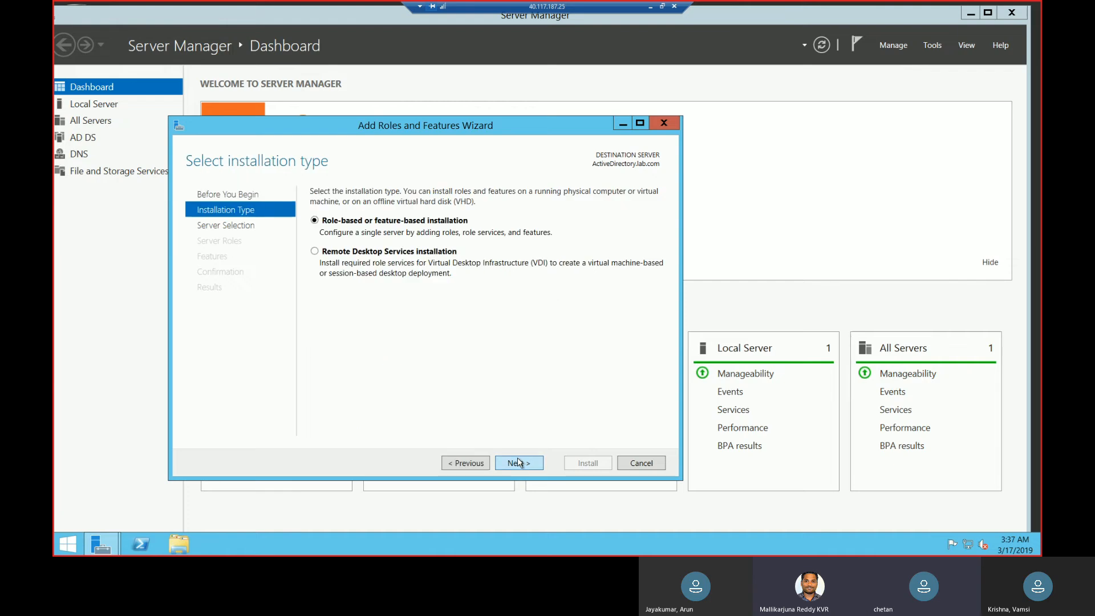
click(518, 460)
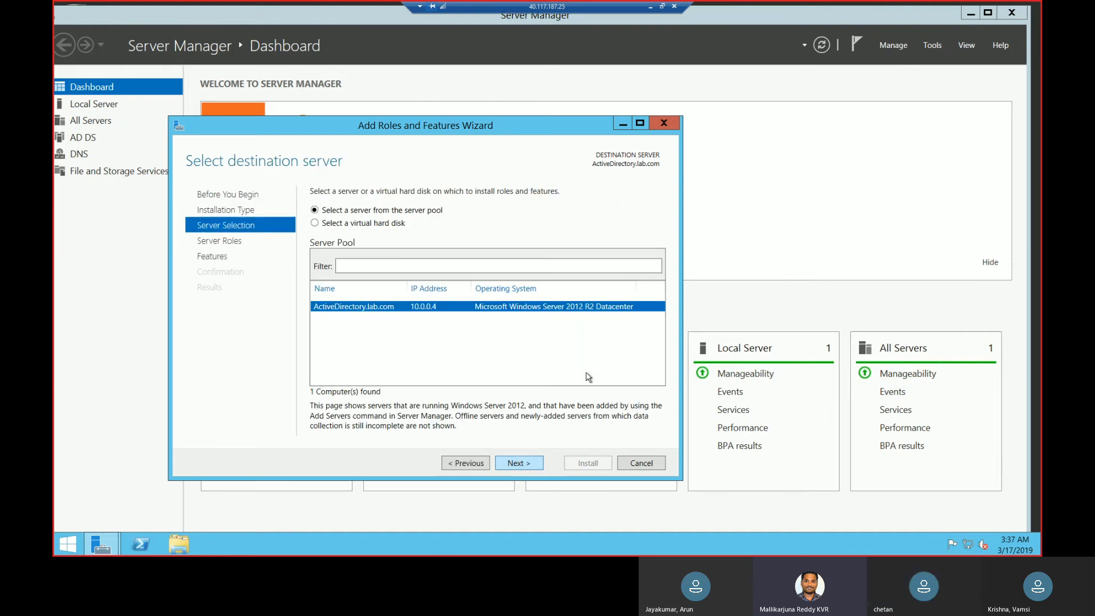
click(524, 463)
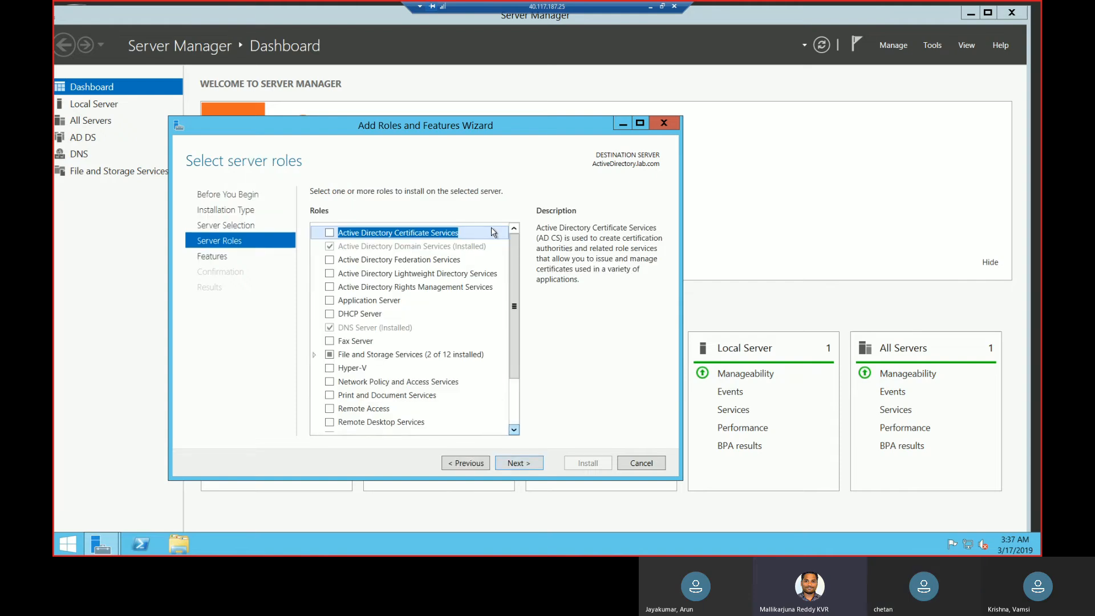
drag(530, 118, 534, 70)
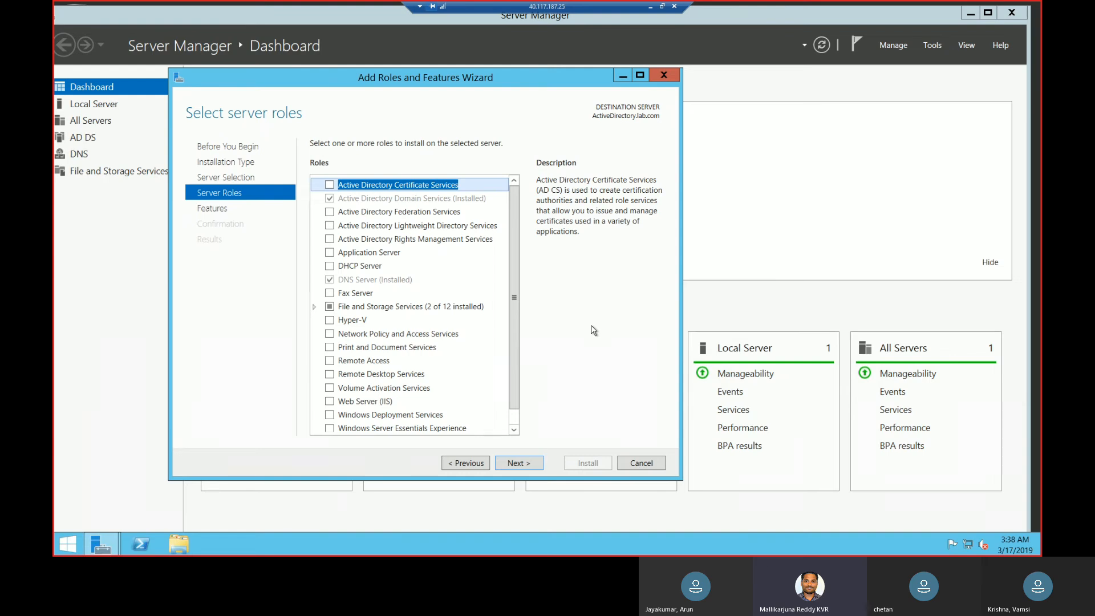
drag(513, 377, 515, 425)
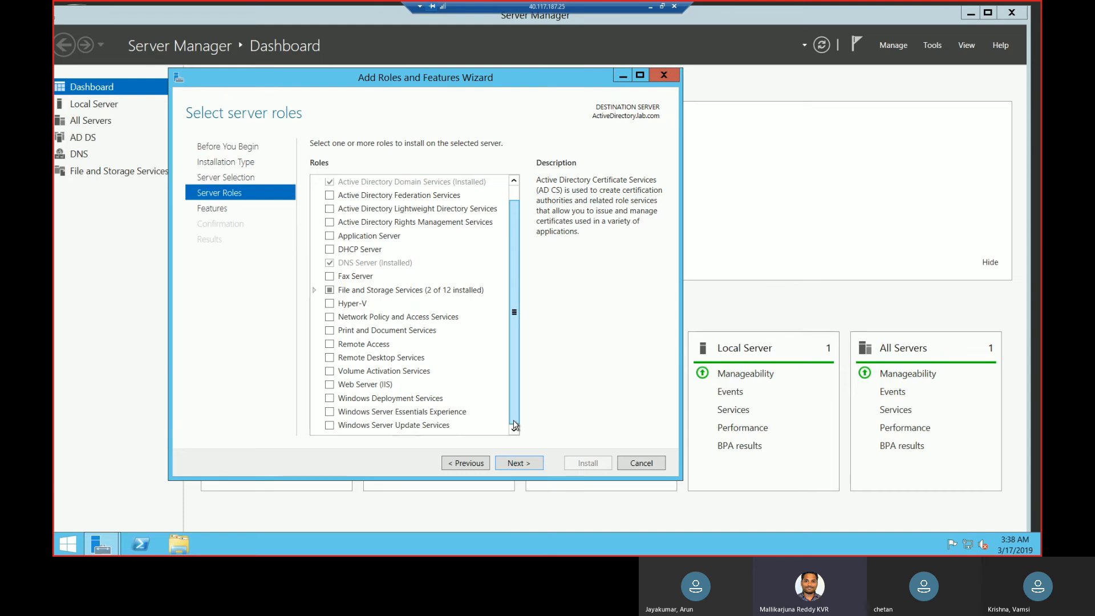
click(519, 463)
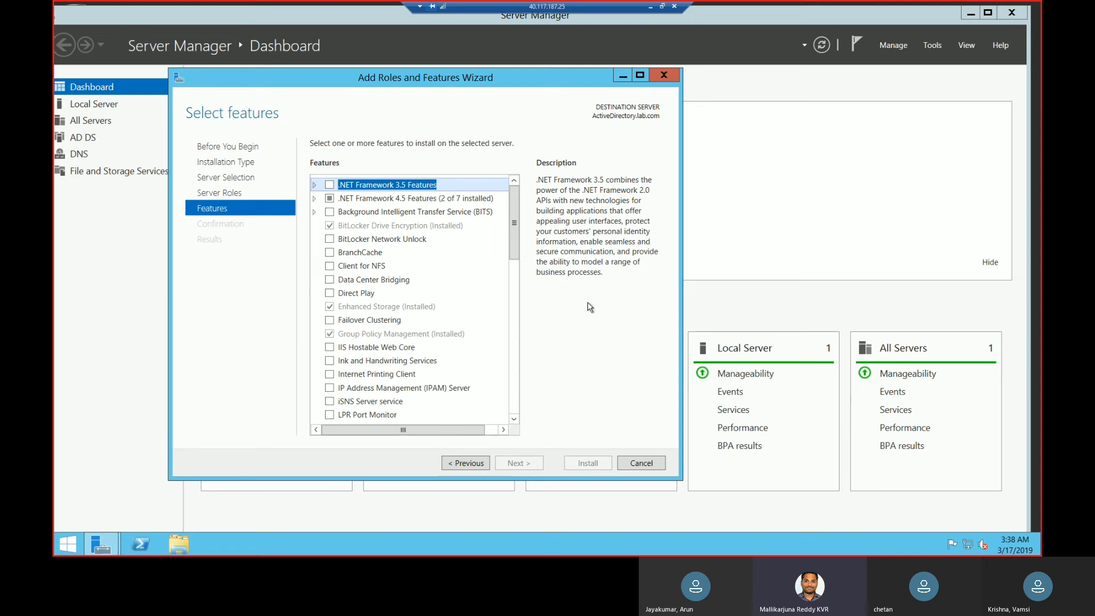
Select .NET Framework 3.5 Features, including HTTP Activation with its required features and Non-HTTP Activation.
click(331, 185)
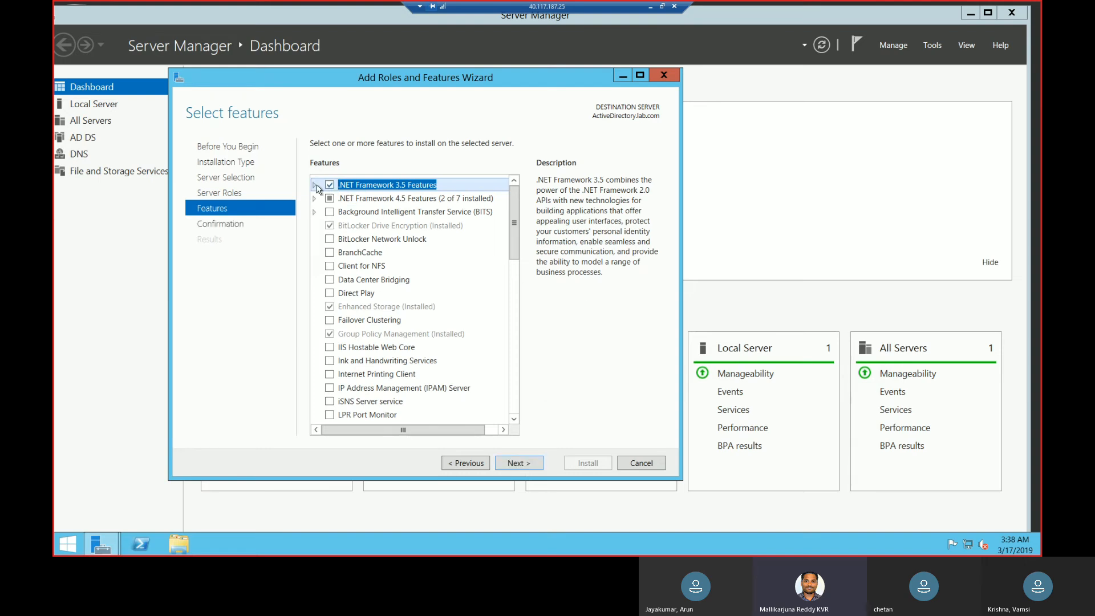
click(315, 186)
click(341, 213)
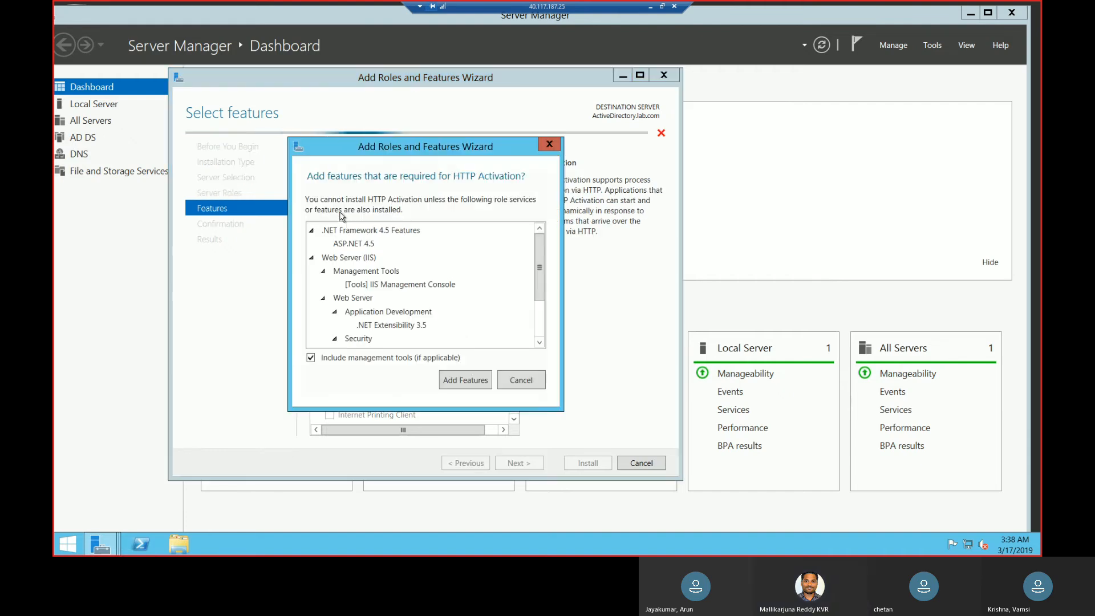
click(464, 376)
click(343, 227)
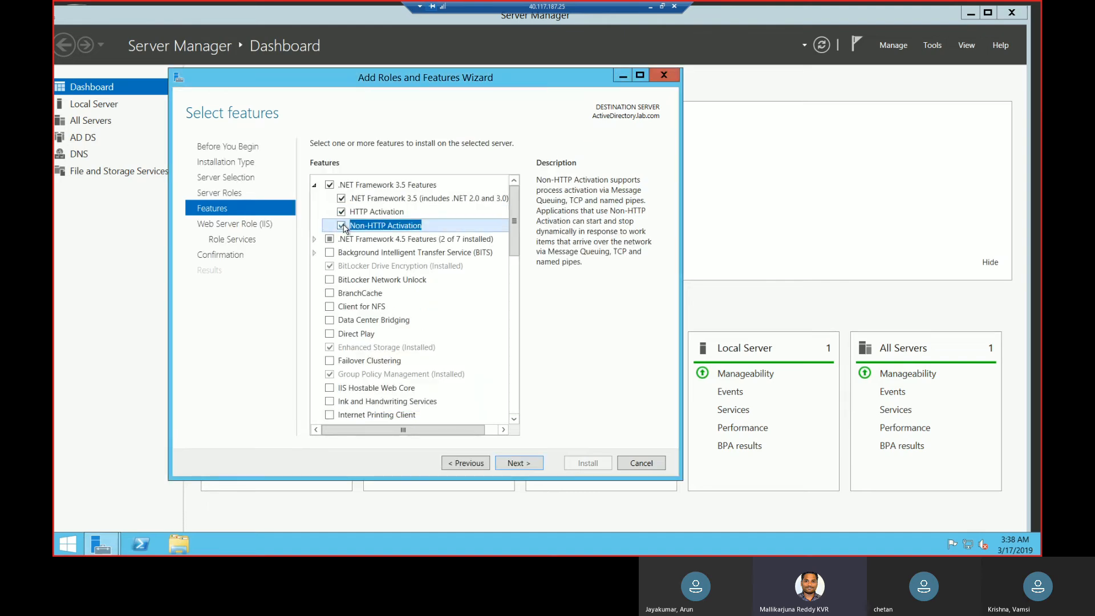
Select Background Intelligent Transfer Service (BITS) with its required features, and Remote Differential Compression.
click(314, 240)
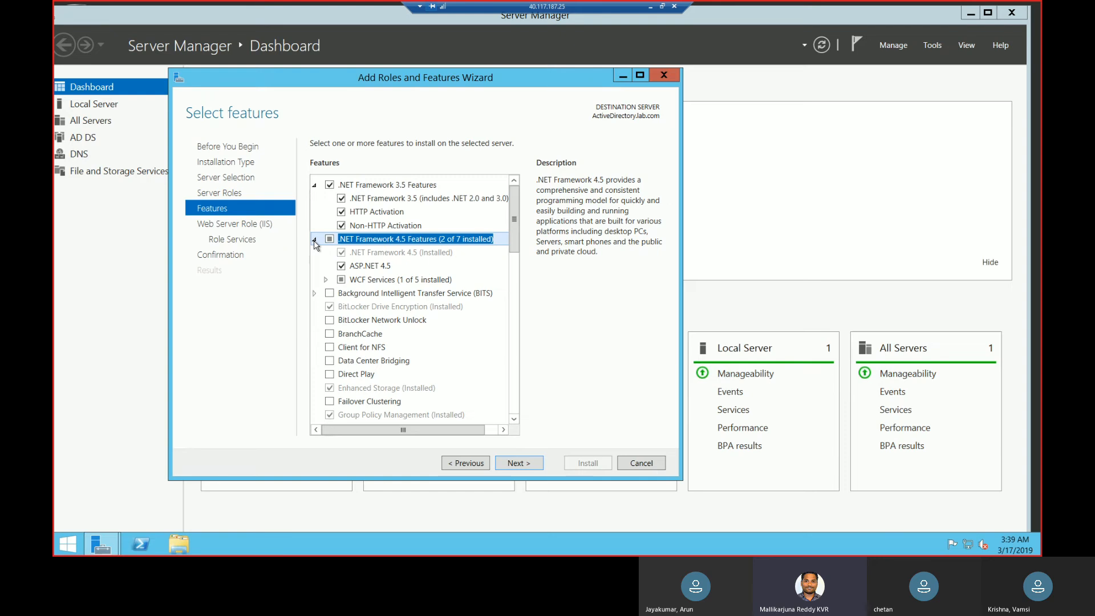
click(317, 296)
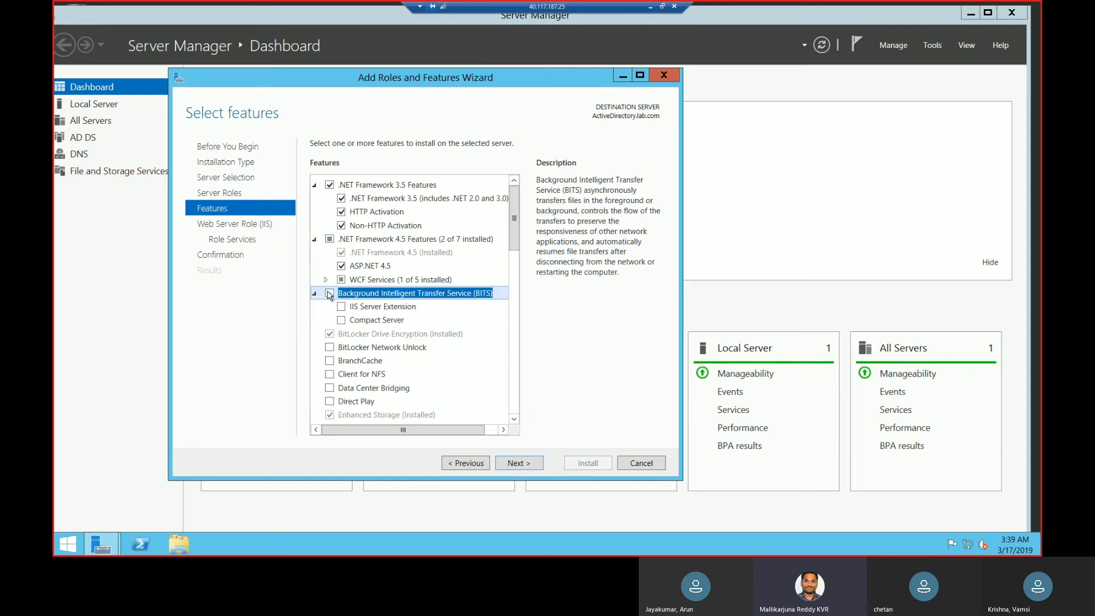
click(330, 294)
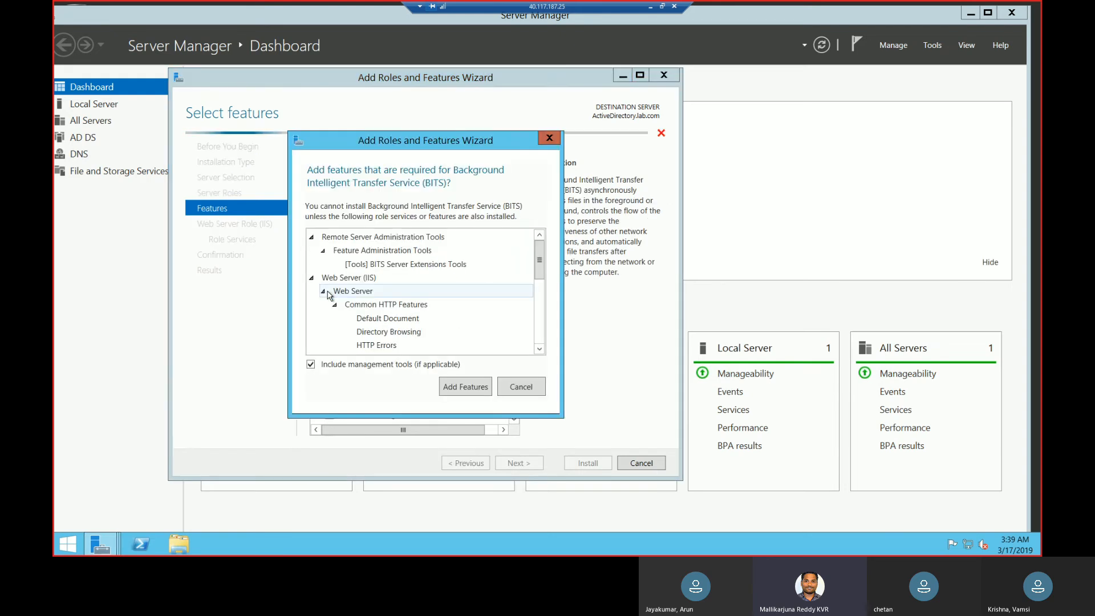
click(471, 387)
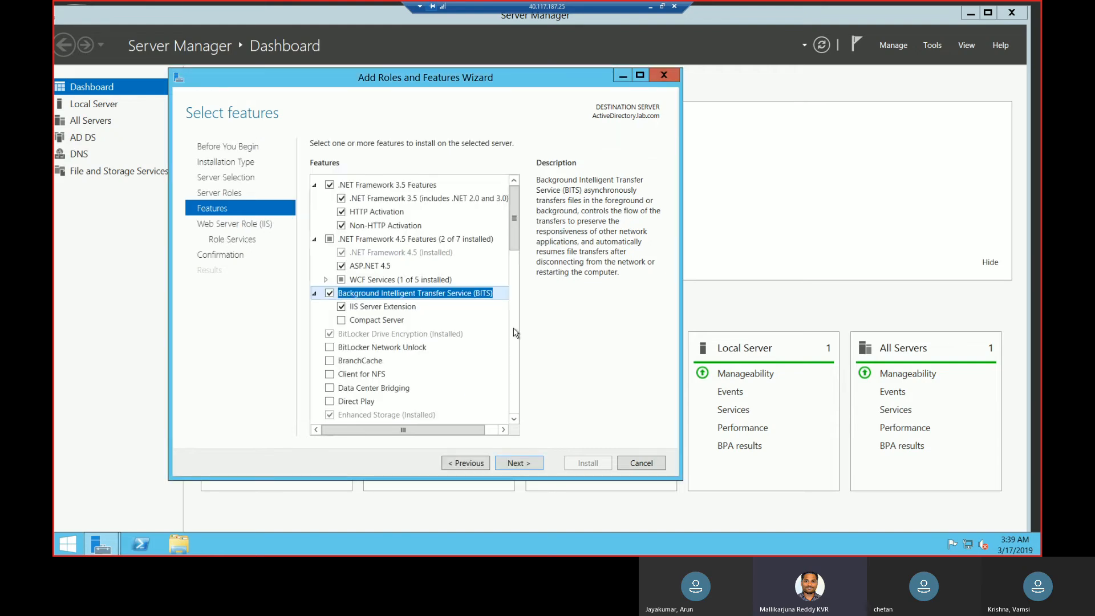
drag(516, 421, 516, 422)
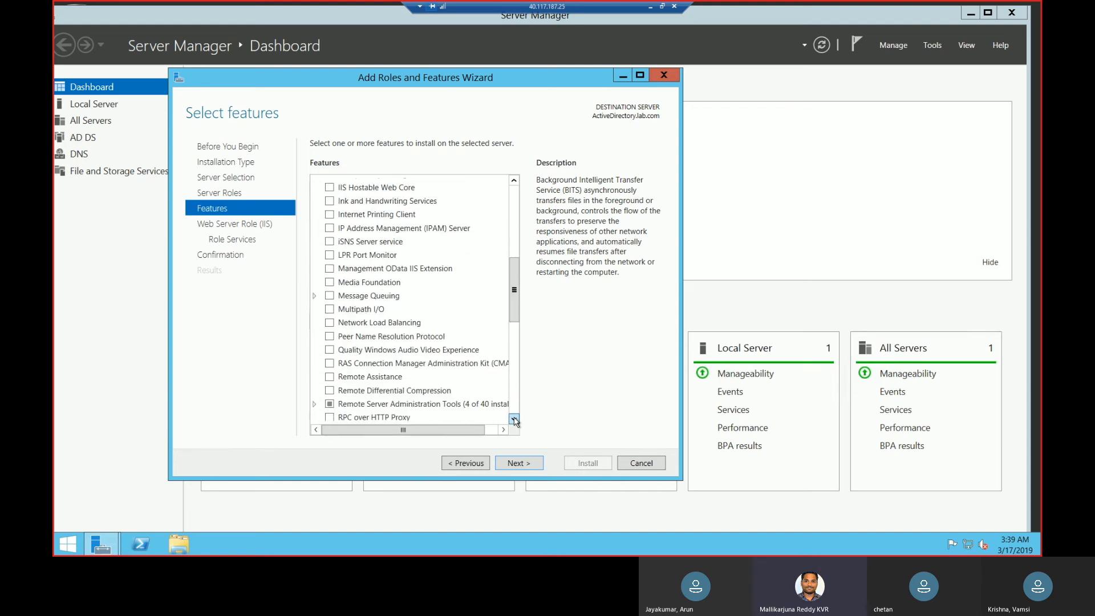
click(331, 392)
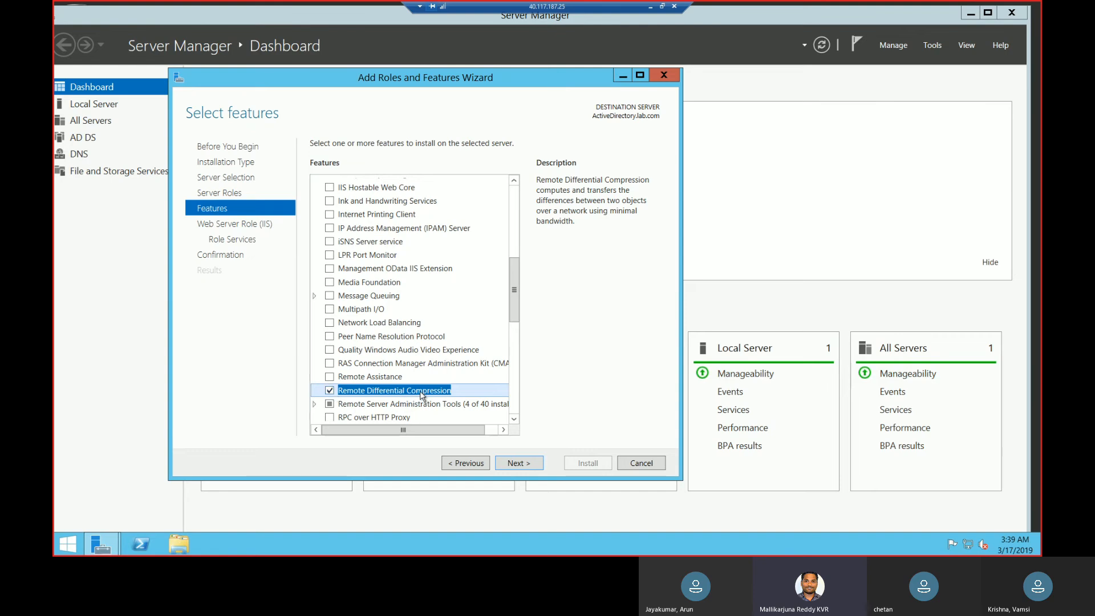
Accept the preselected Web Server (IIS) role services and start installing the chosen features.
click(519, 464)
click(528, 466)
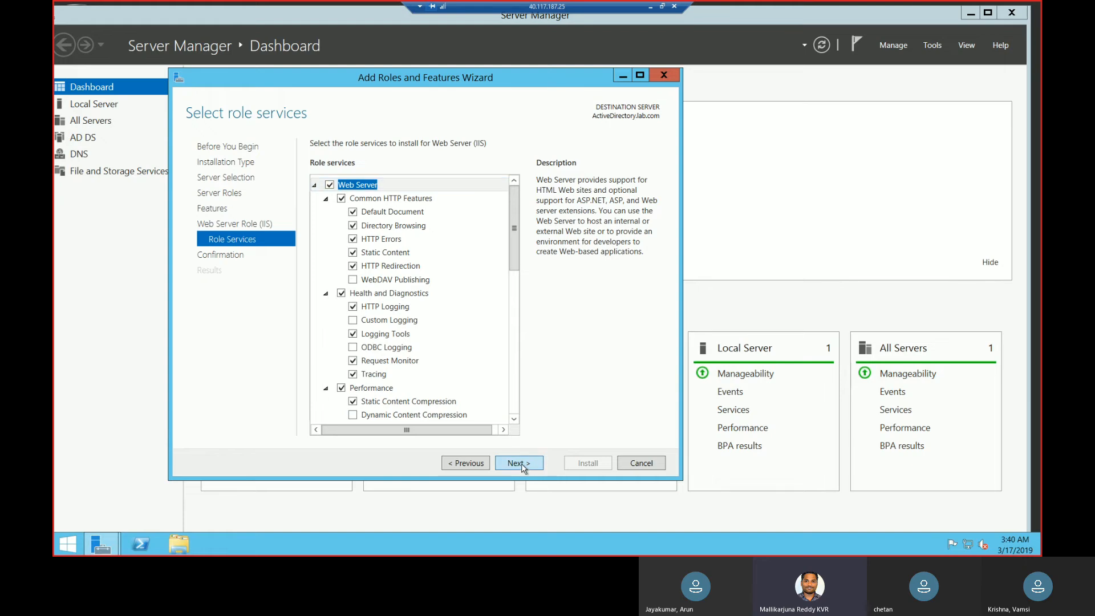
click(524, 466)
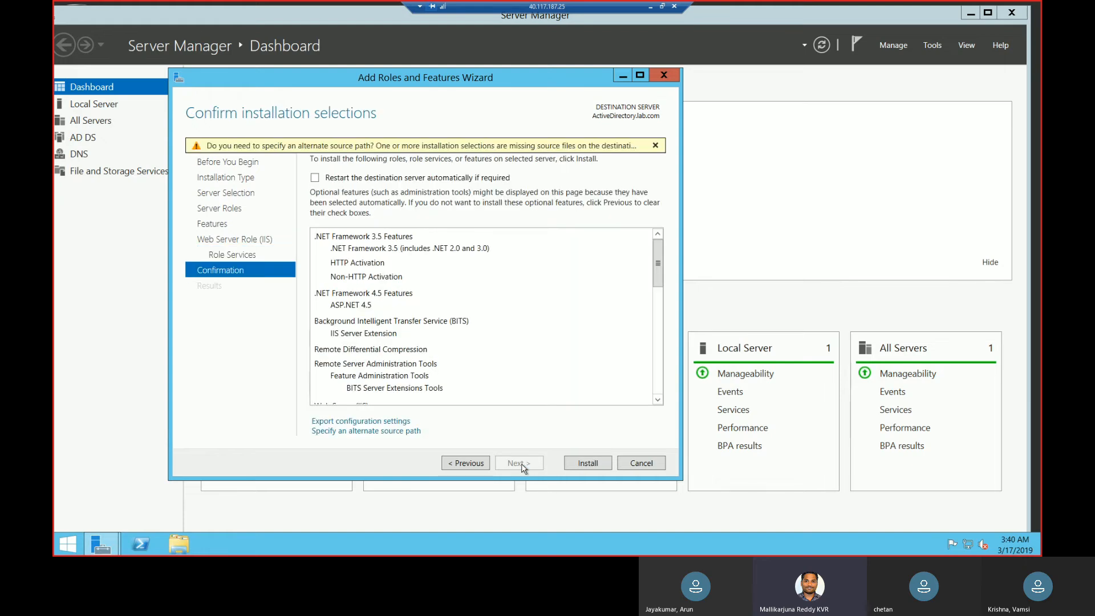
click(586, 468)
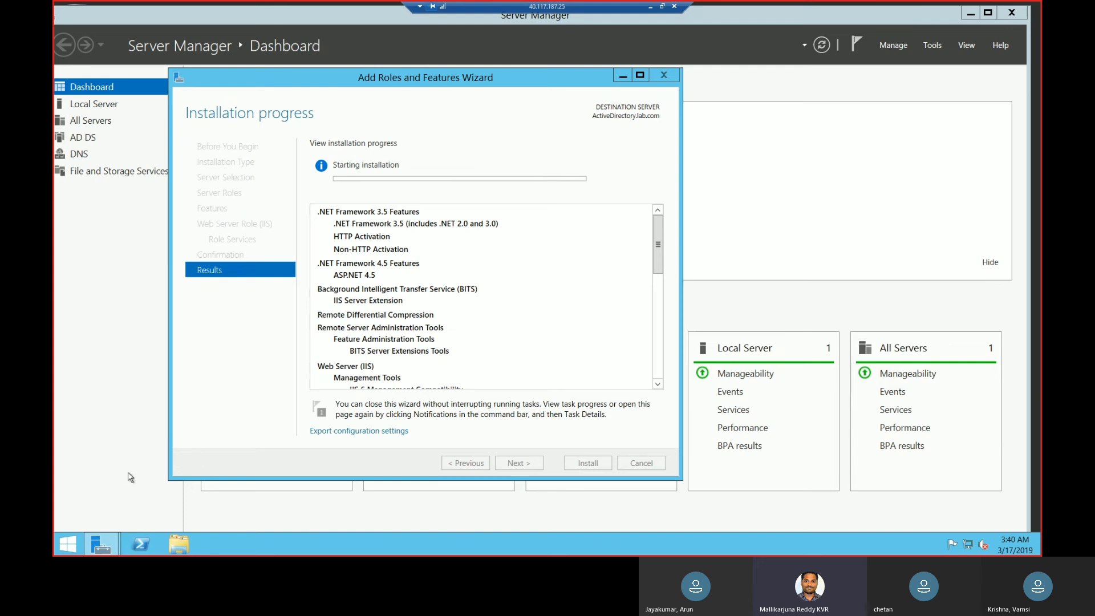
Launch Internet Explorer on the domain controller by running iexplore.
right_click(76, 543)
click(102, 509)
text(iexplore)
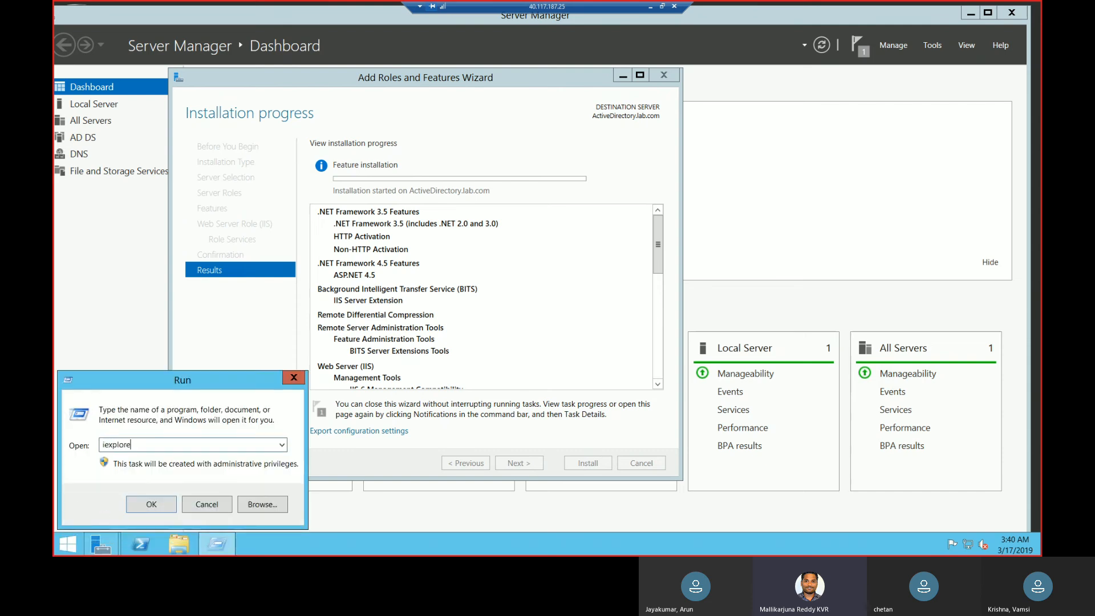
key(Return)
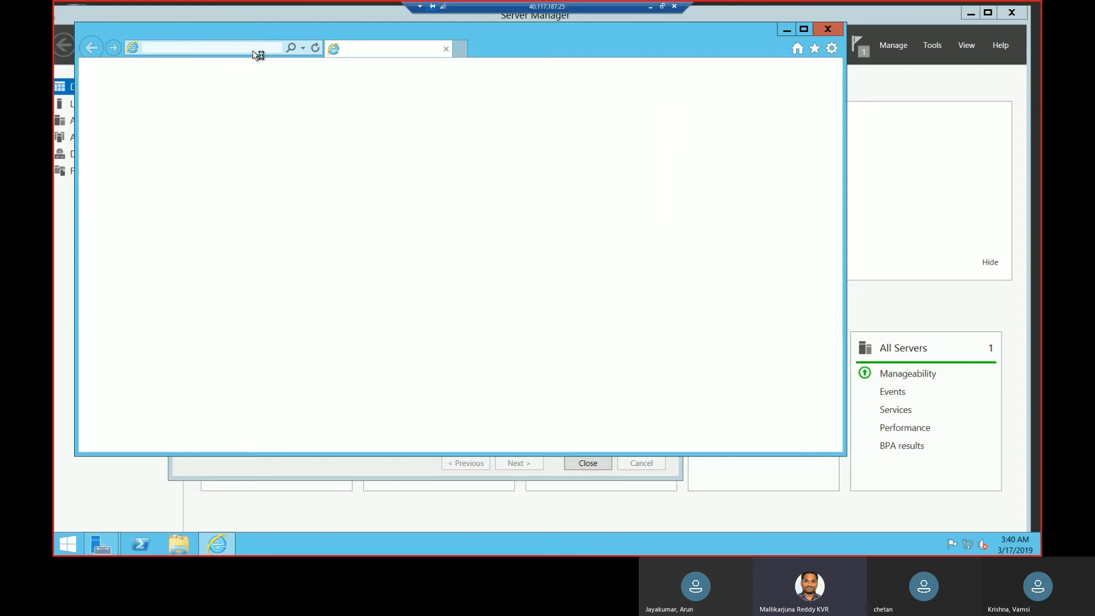
Open File Explorer at This PC and select the Temporary Storage (D:) drive.
click(176, 546)
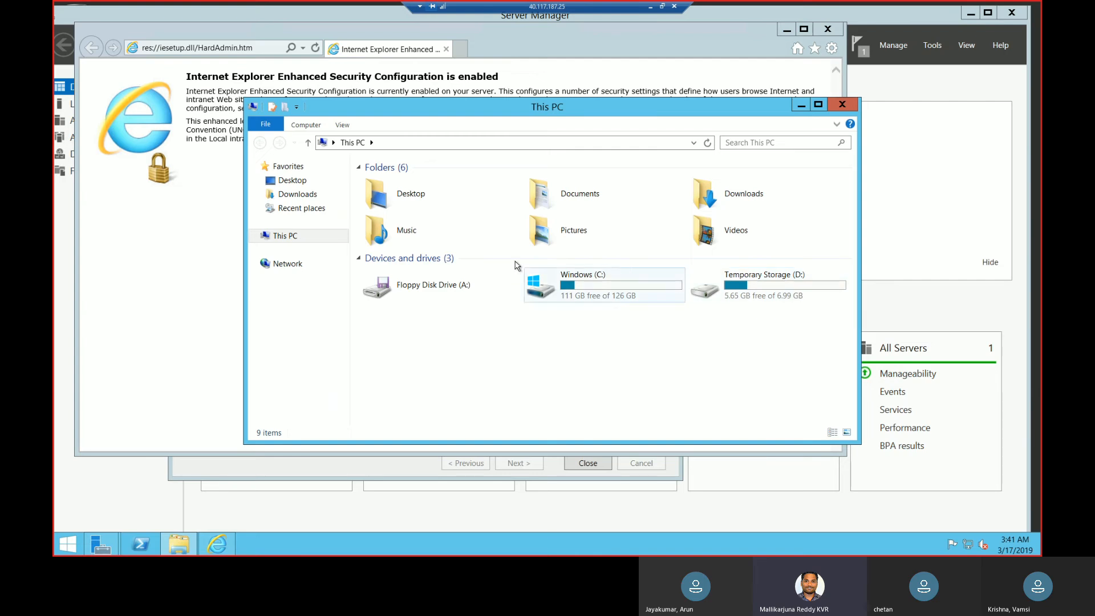
right_click(296, 239)
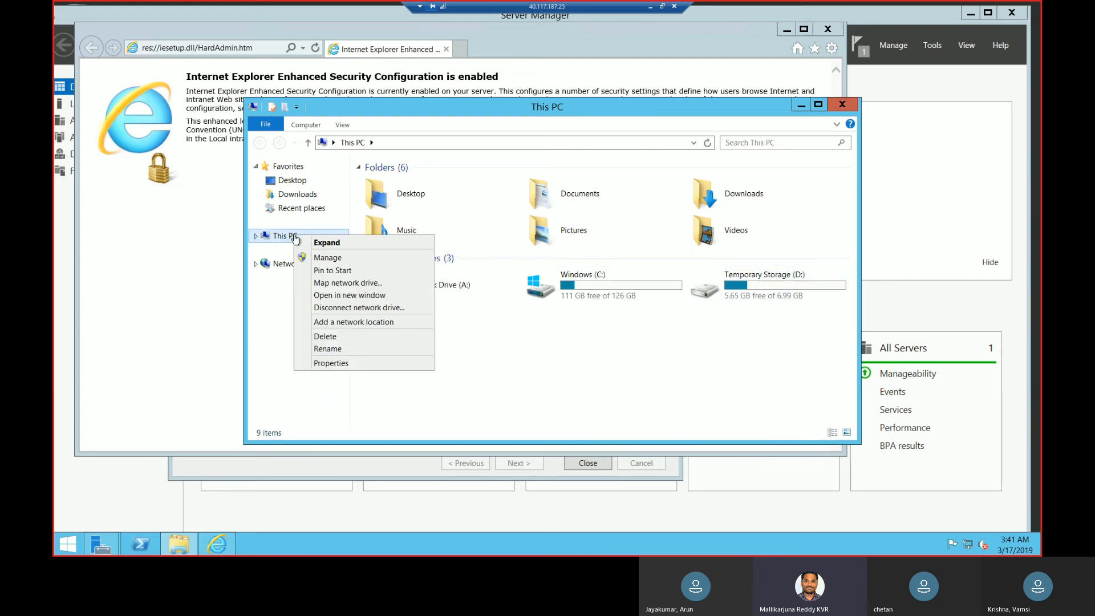
click(588, 363)
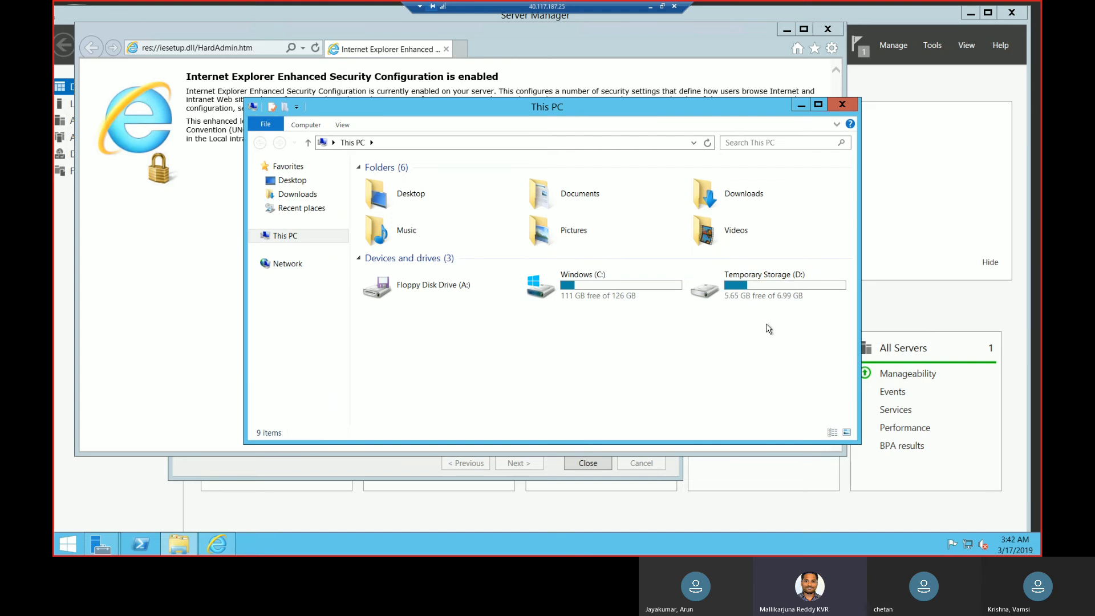
click(780, 285)
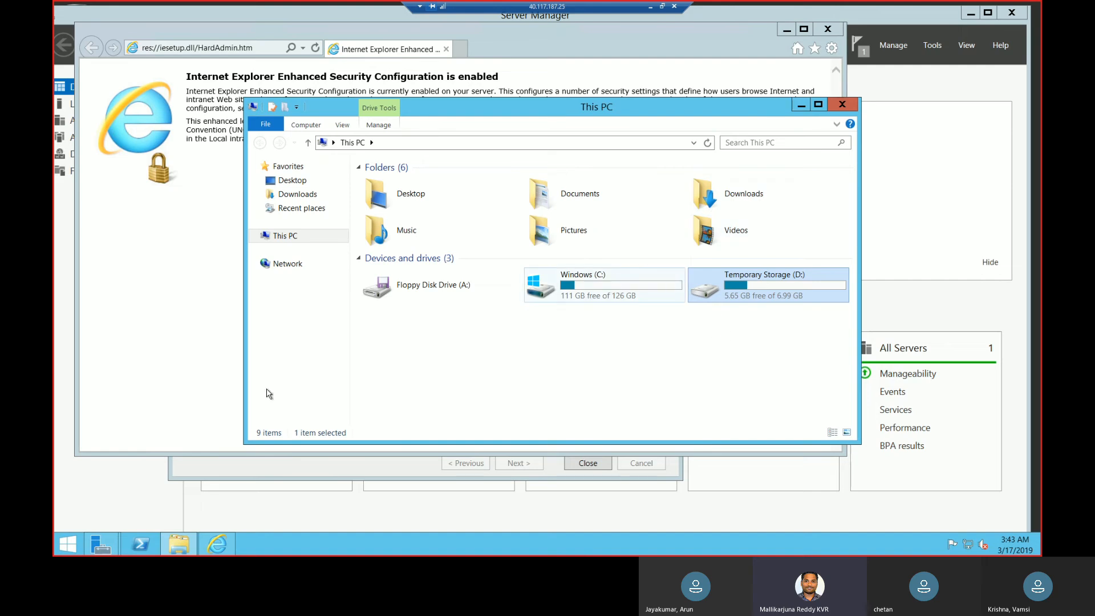
Run diskmgmt.msc and select the Temporary Storage (D:) partition on Disk 1 in Disk Management.
right_click(73, 539)
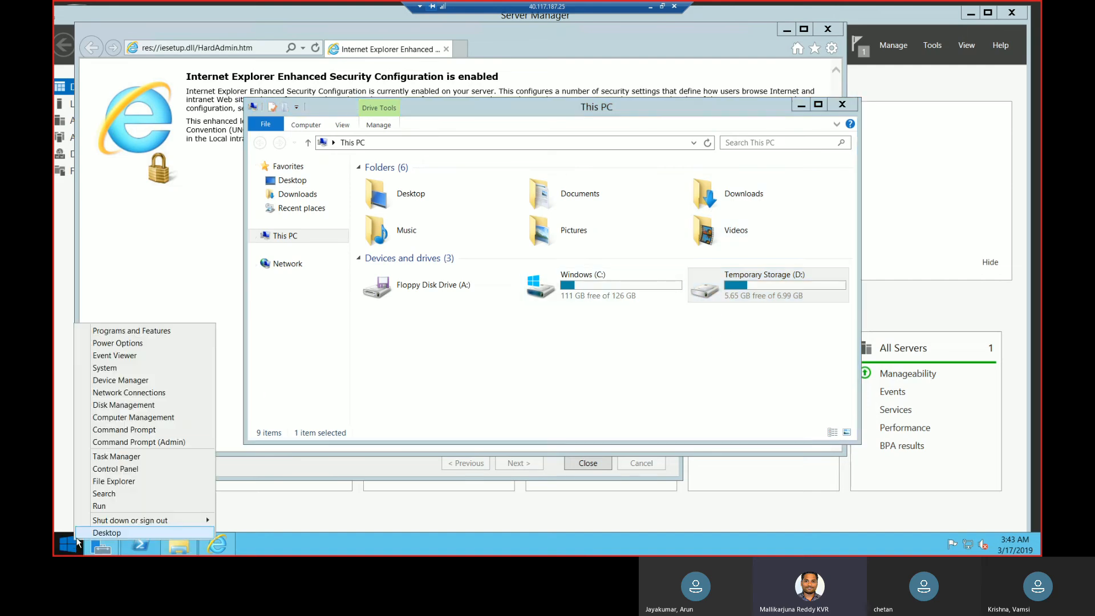
click(117, 510)
text(diskmg)
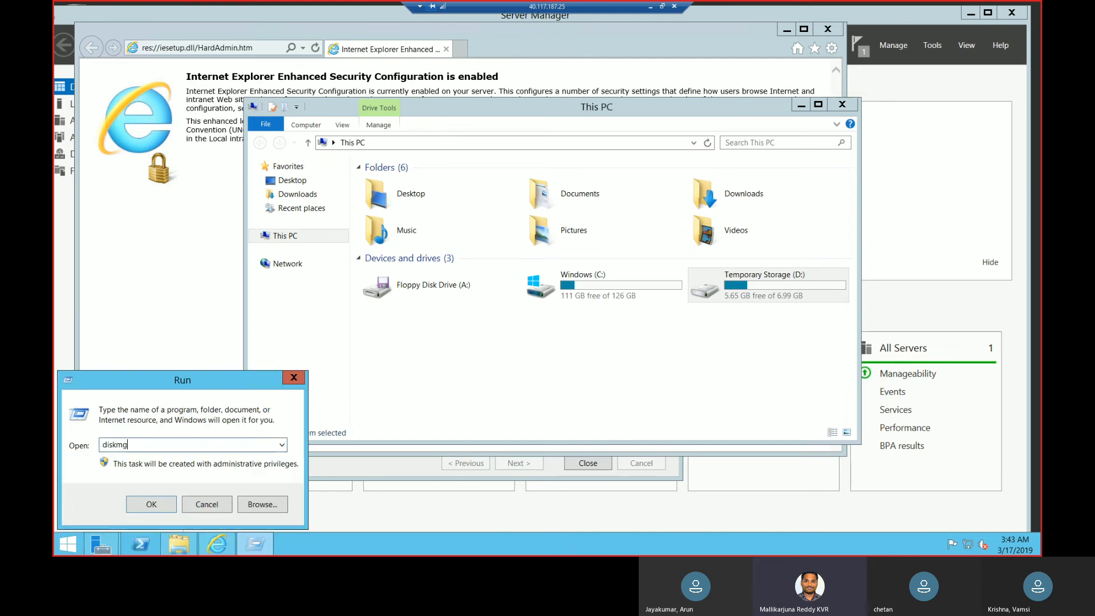
text(mtmsc)
key(Return)
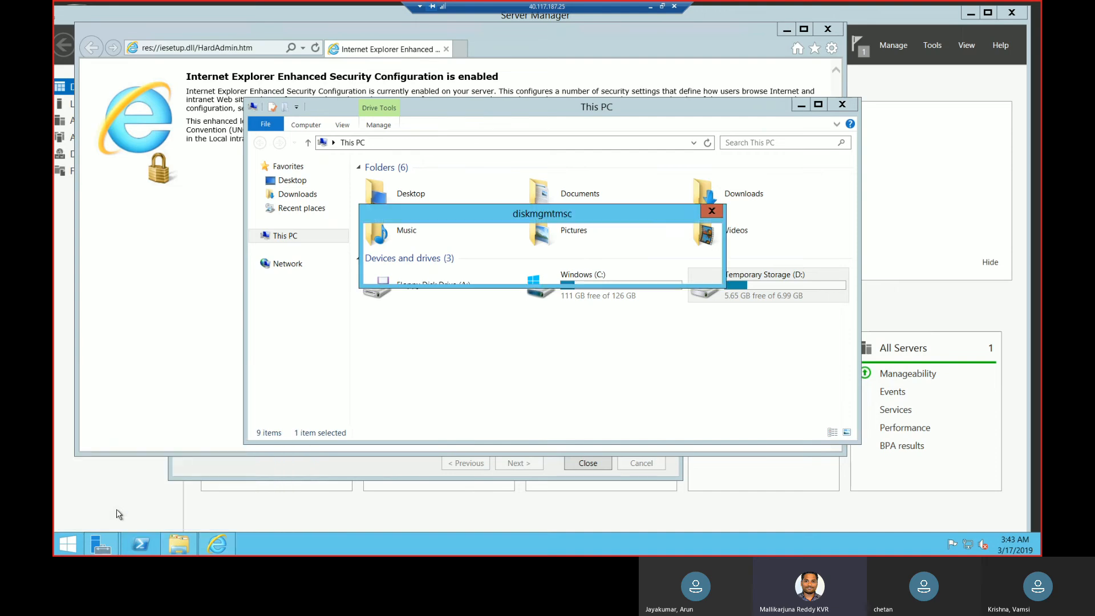
key(Return)
key(End)
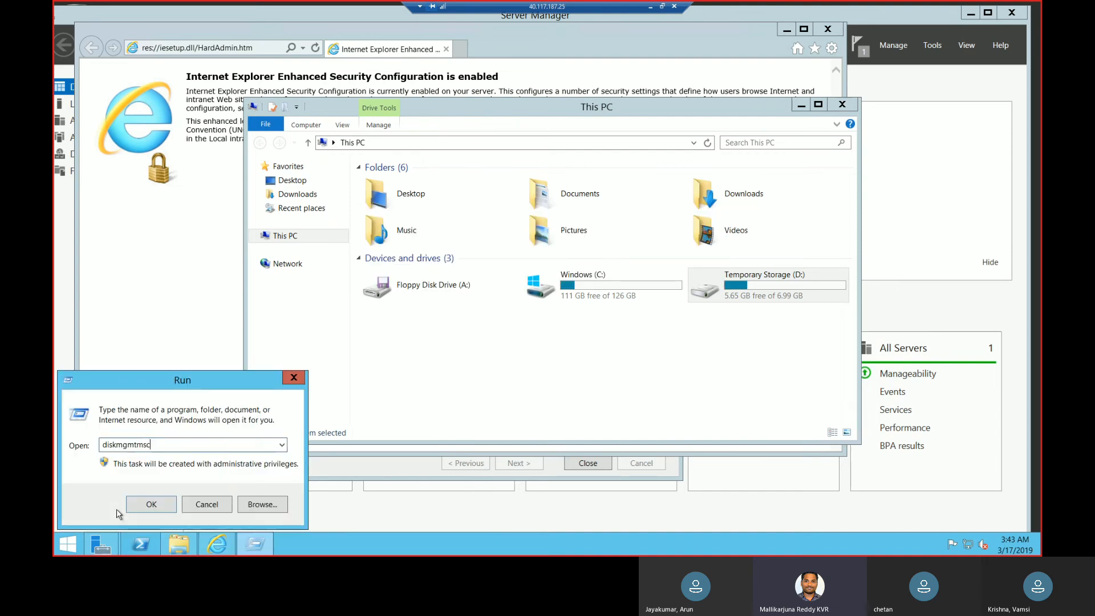
key(Left)
key(Left)
key(Right)
text(.)
key(Return)
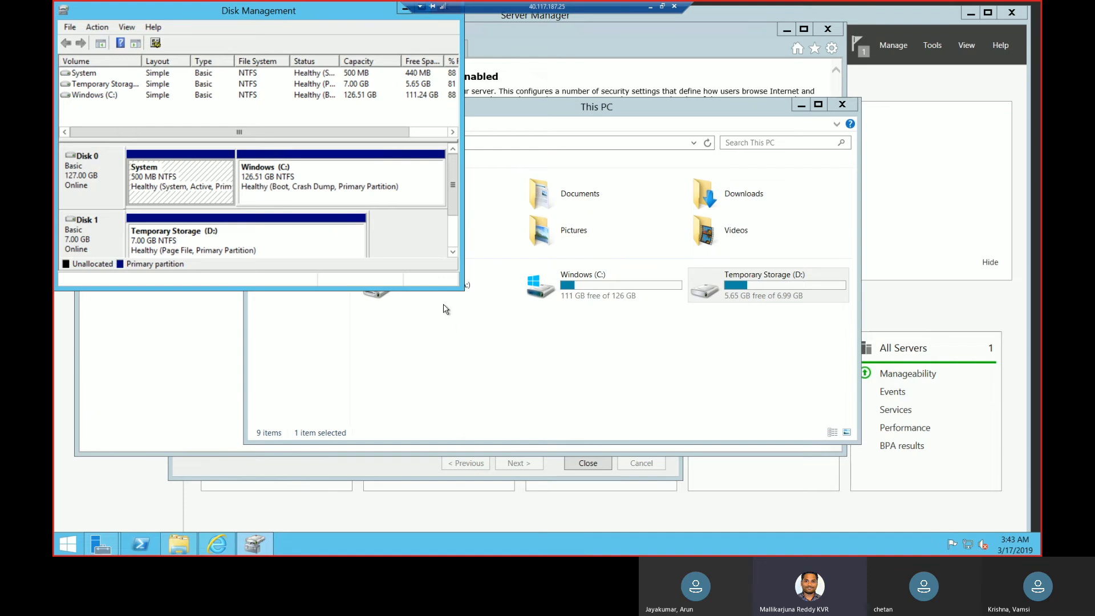
drag(460, 293, 582, 354)
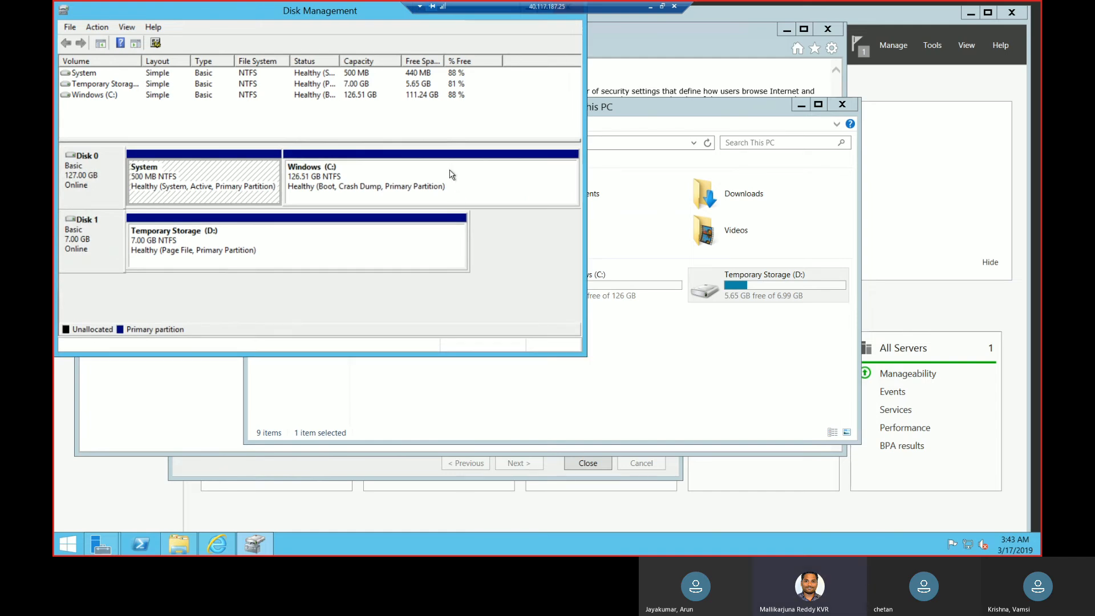
click(272, 245)
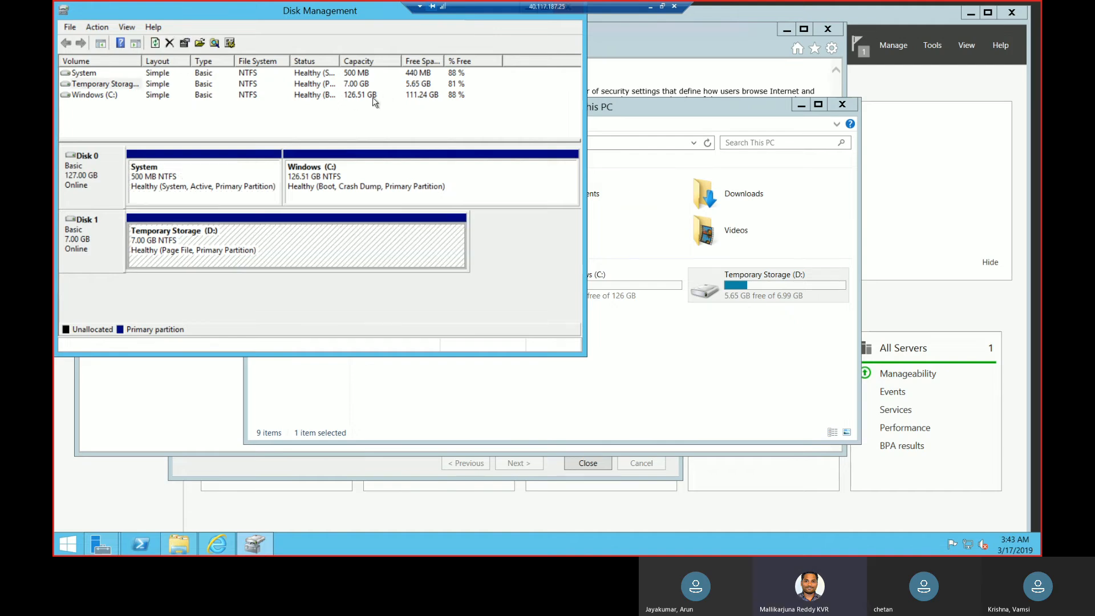
Switch to the Azure portal in Chrome and view the SCCM virtual machine's disks, selecting the SCCM data disk.
click(373, 98)
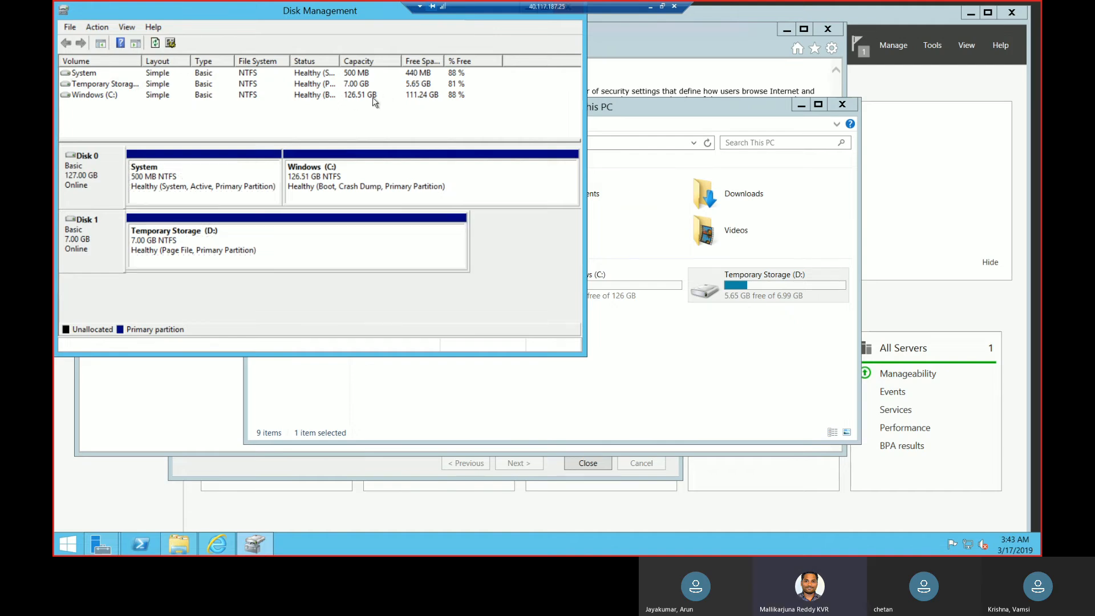
click(651, 8)
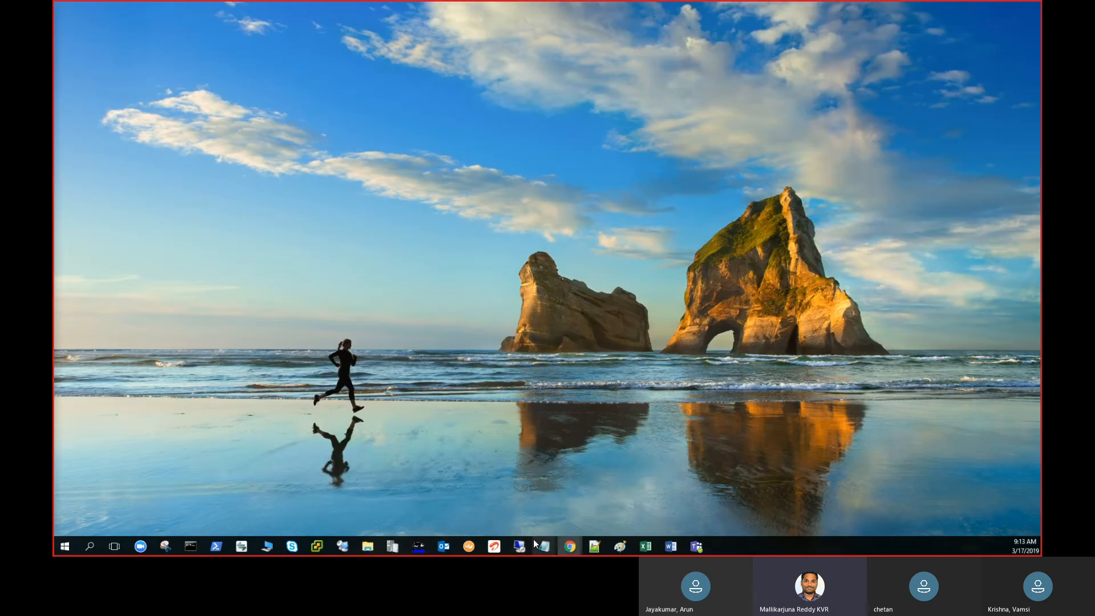
mouse_move(572, 553)
click(555, 518)
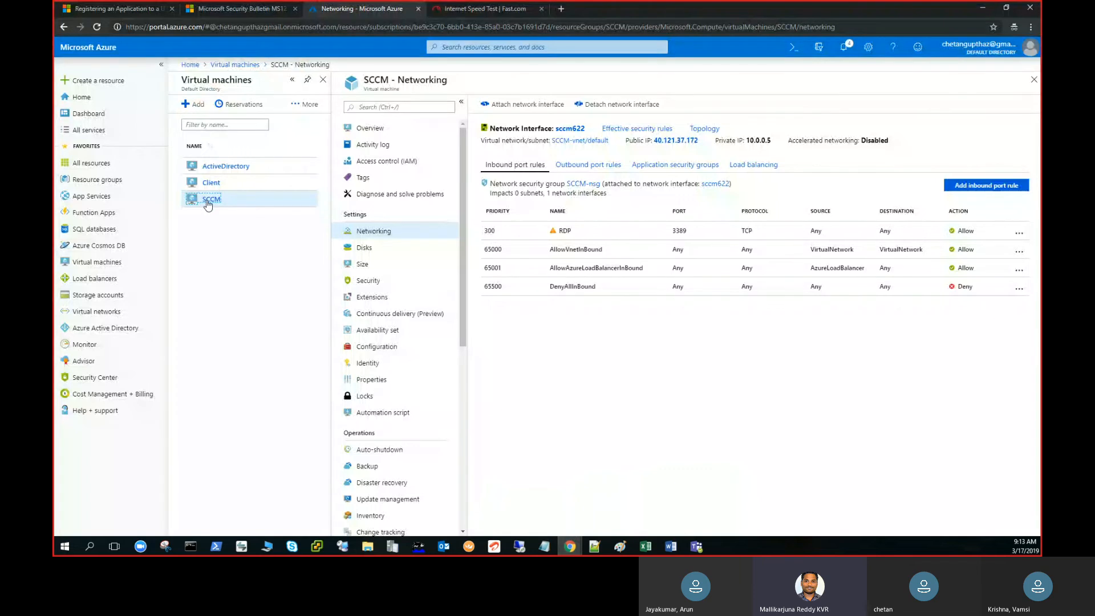
click(364, 248)
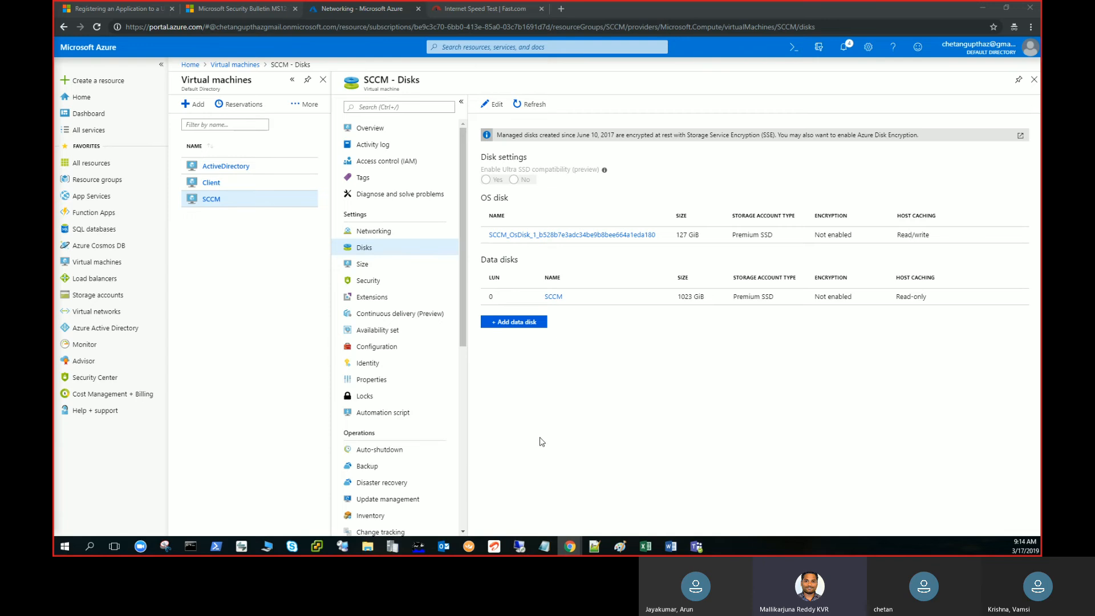
click(1004, 302)
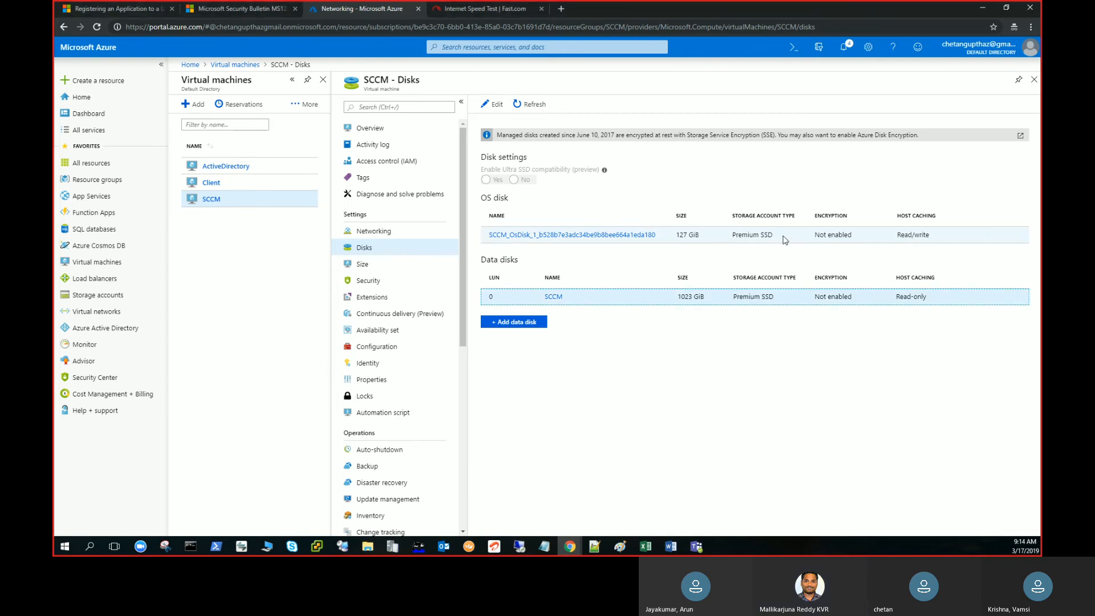
click(505, 108)
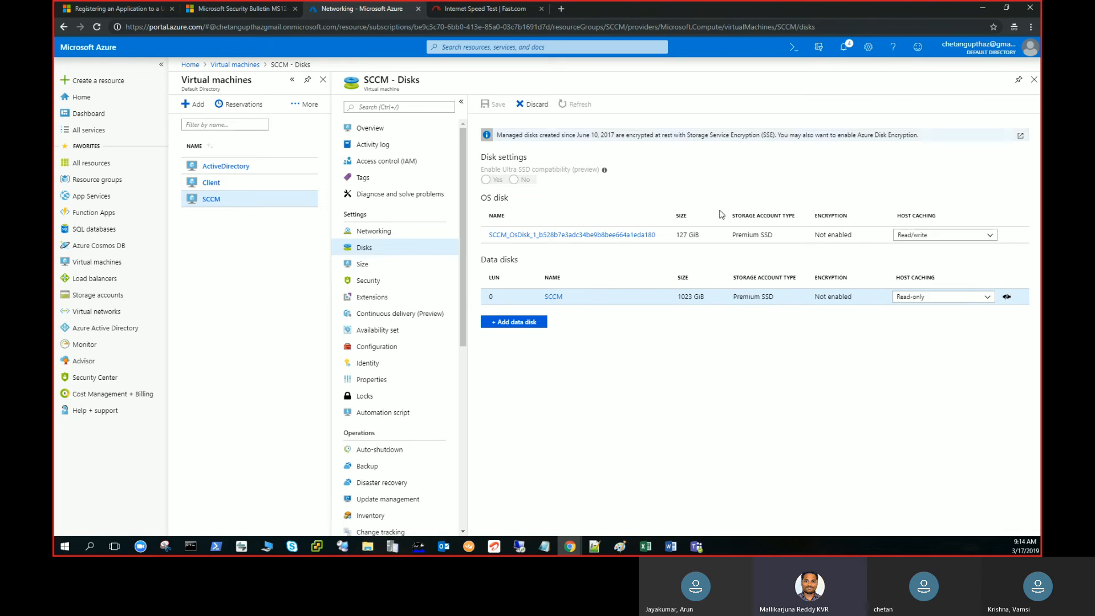
click(913, 301)
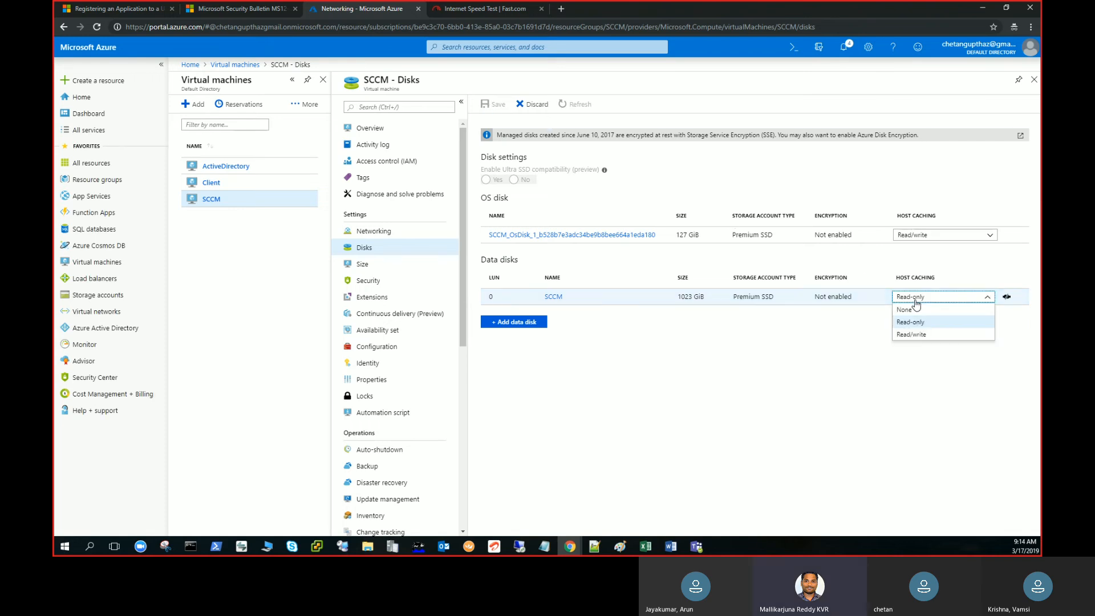
click(826, 338)
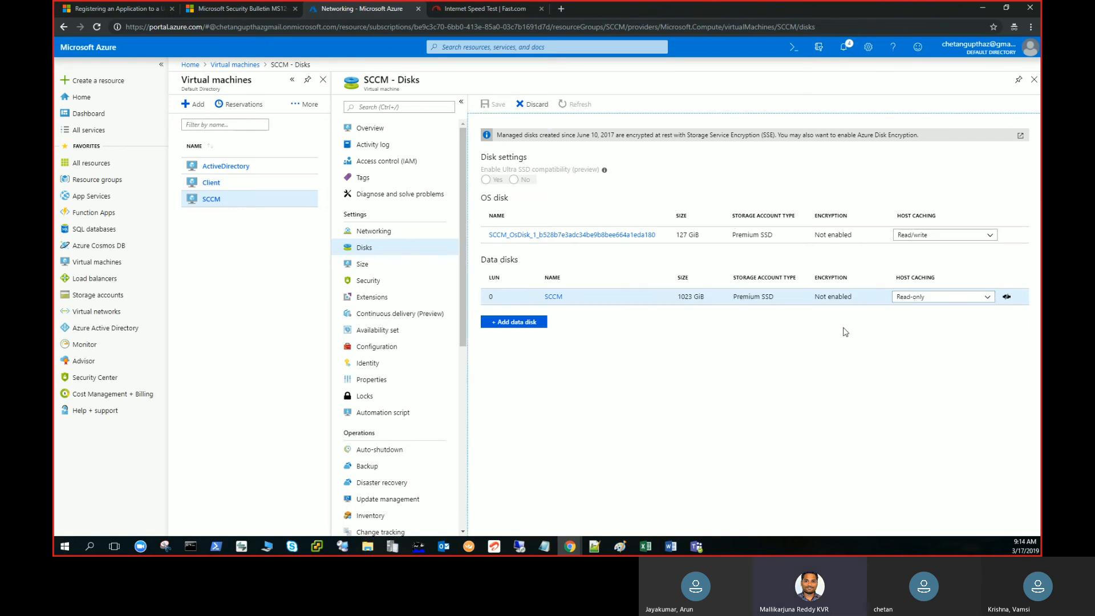
click(533, 108)
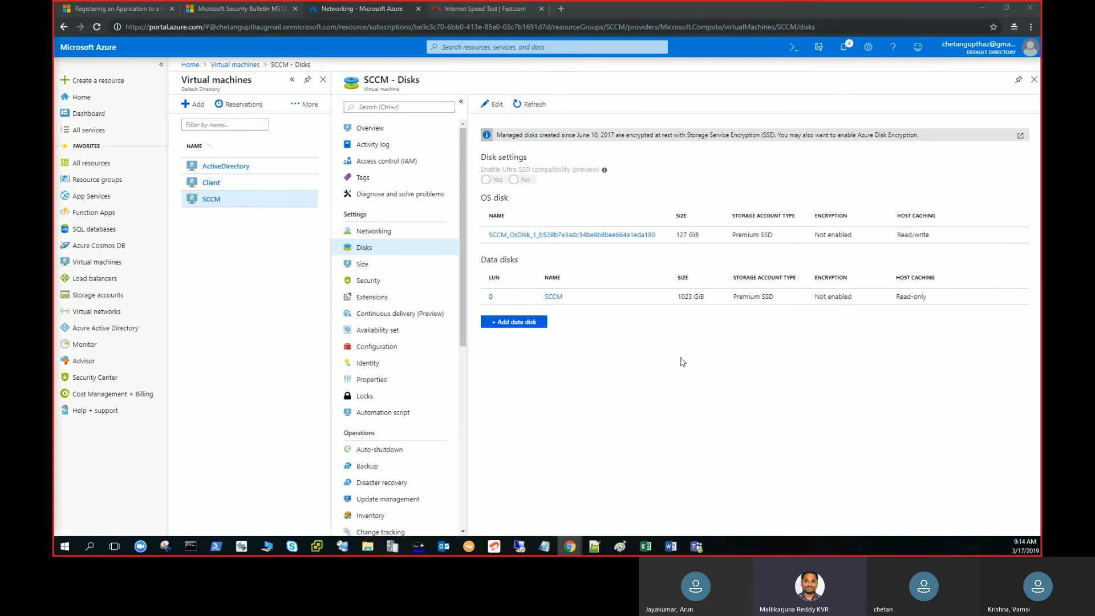
Switch to the domain controller's remote session and check the feature installation progress in Server Manager's notifications.
click(520, 546)
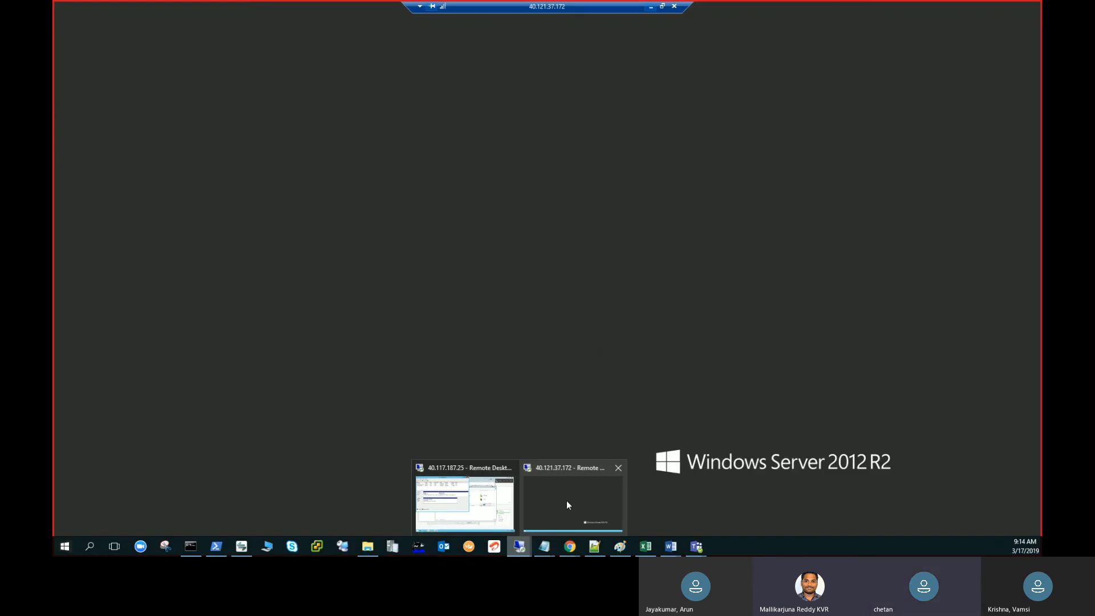
mouse_move(472, 506)
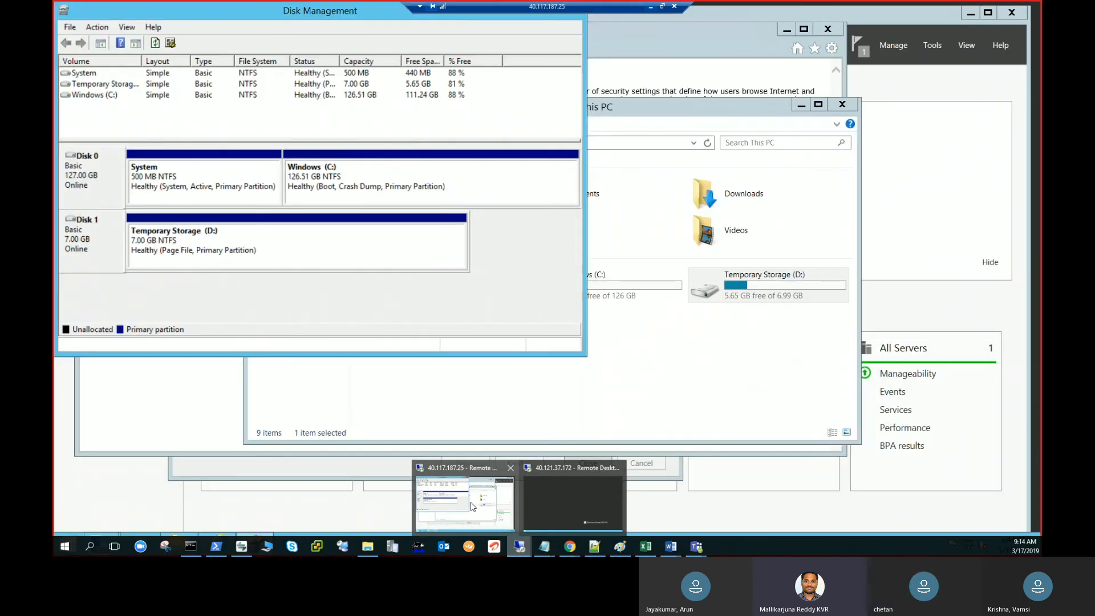
click(472, 505)
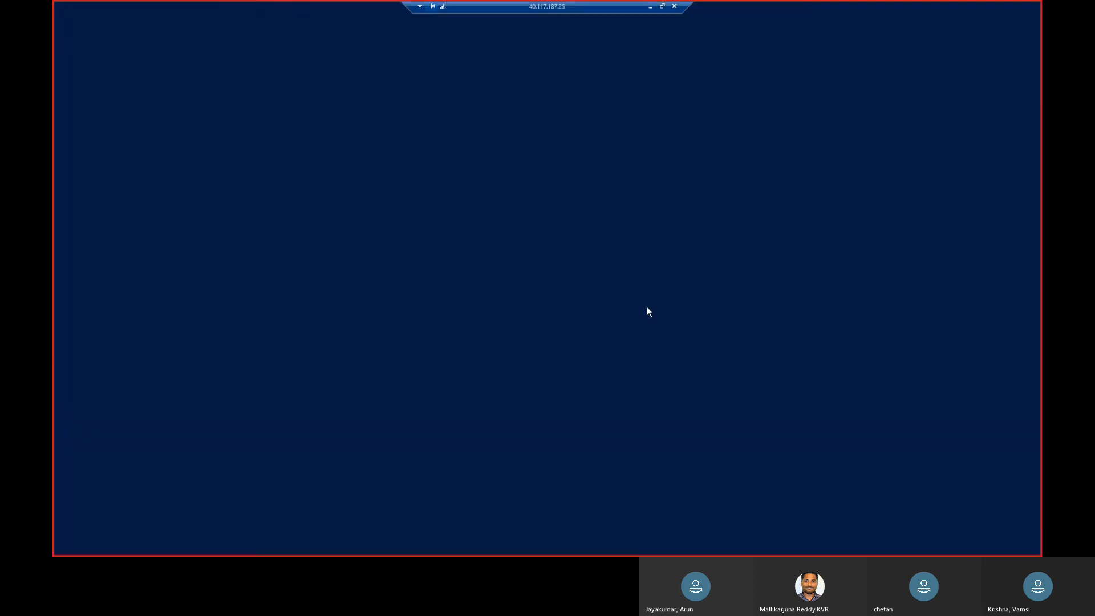
click(858, 49)
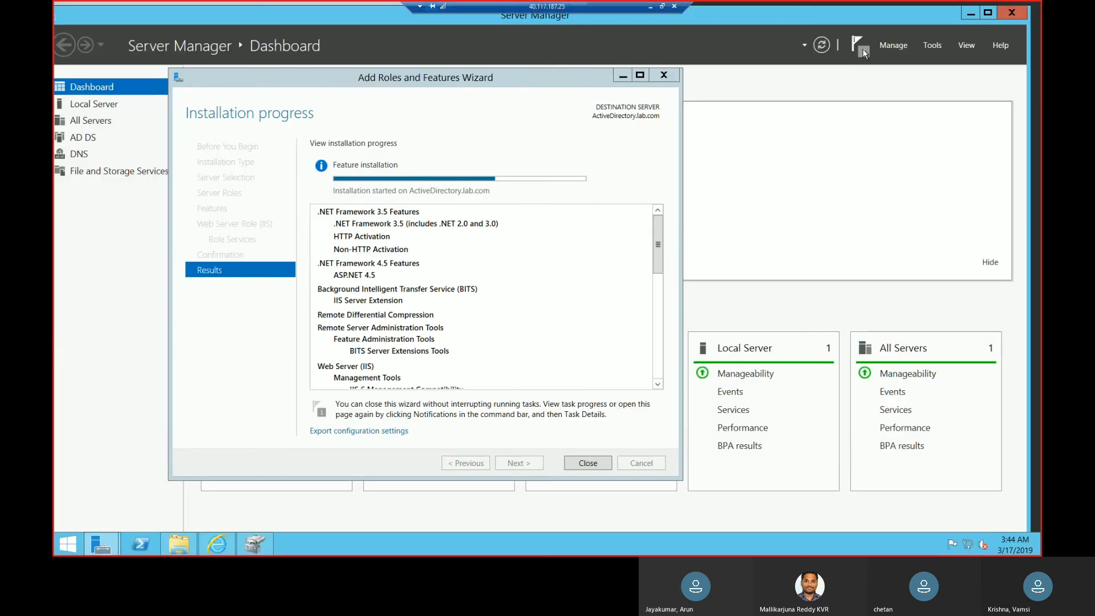
click(863, 49)
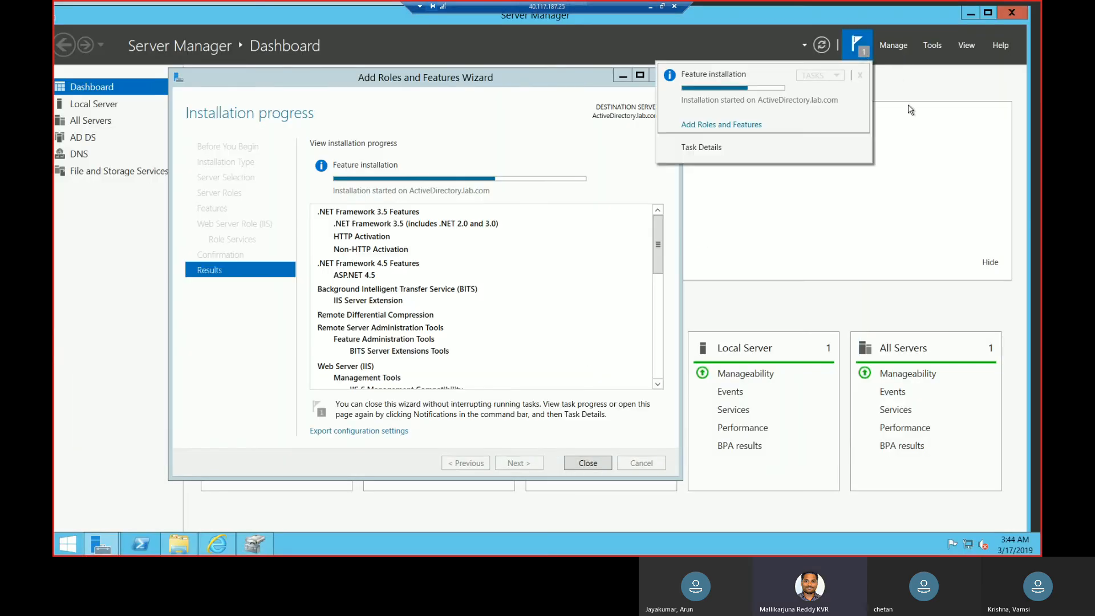
click(927, 125)
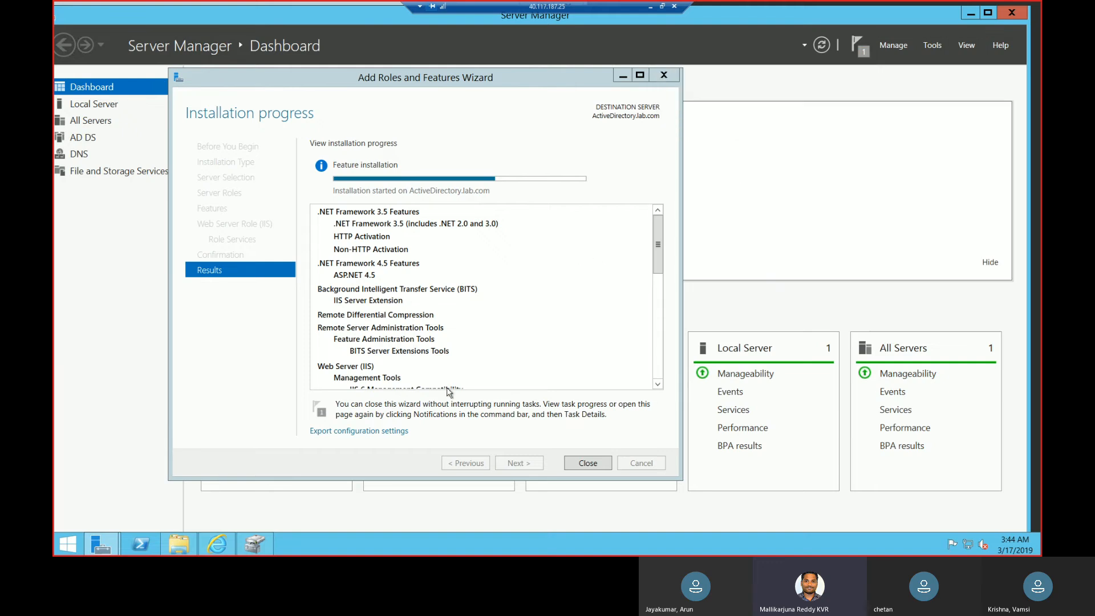
Run hostname in PowerShell on the domain controller to identify the server.
click(144, 544)
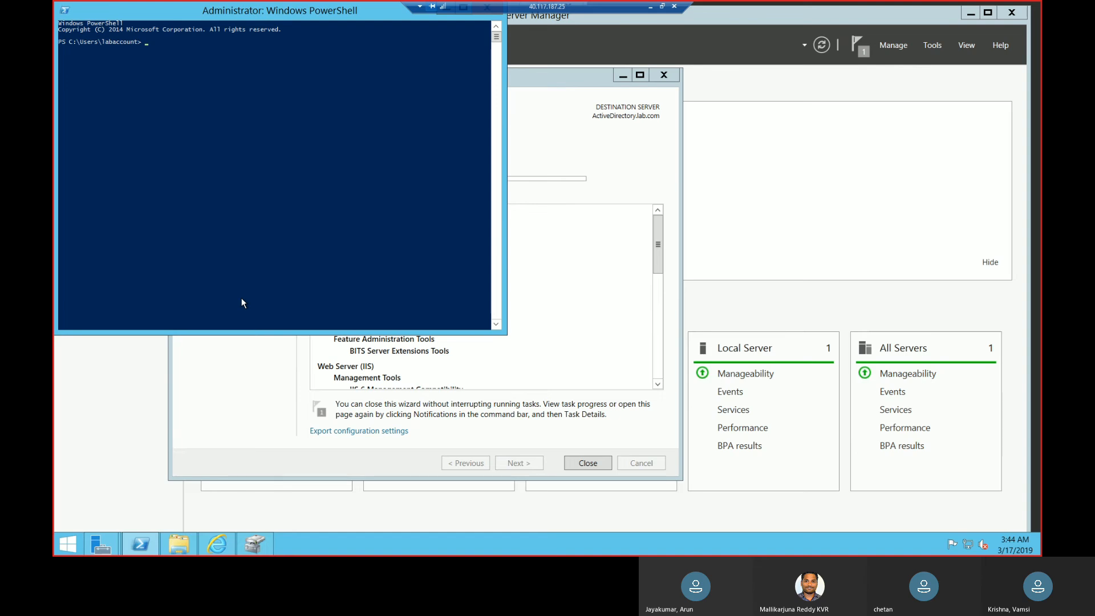
text(hostname)
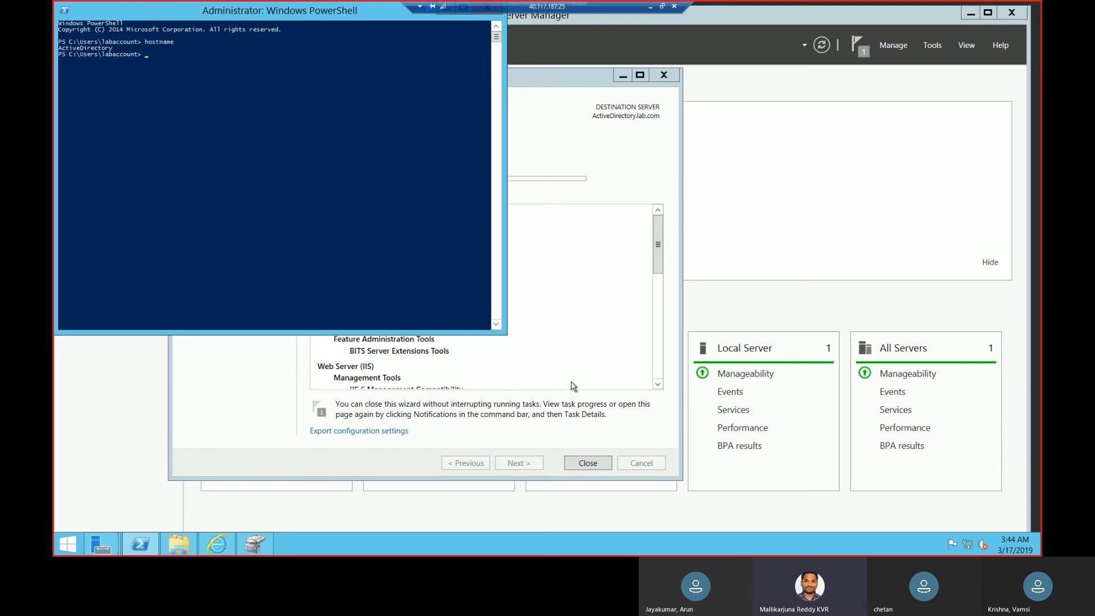
Close the Add Roles and Features Wizard without stopping the installation and switch to the SCCM server's remote session.
click(594, 465)
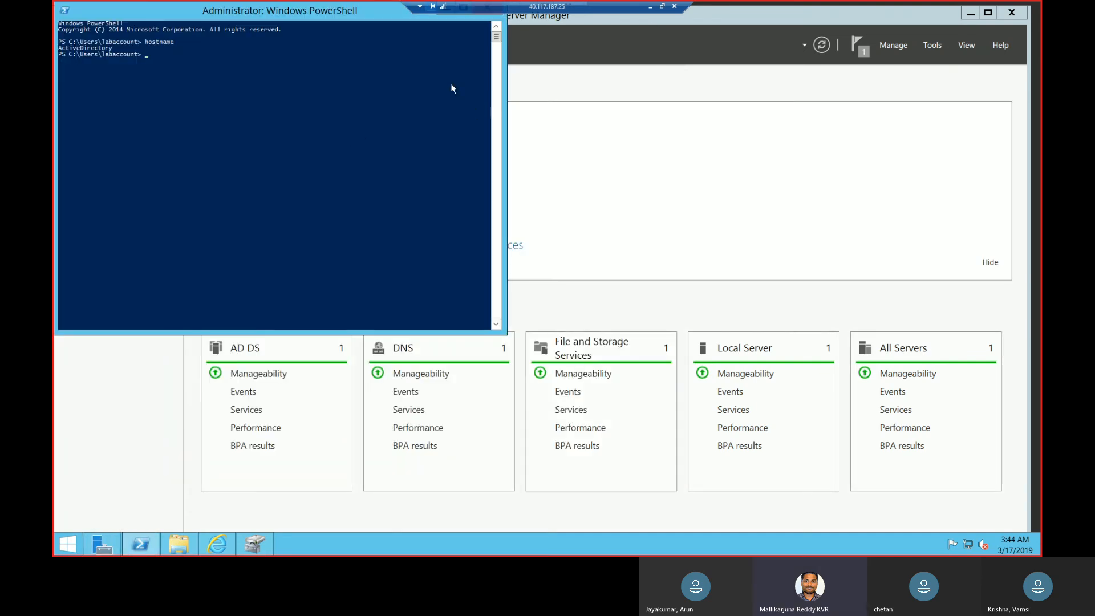
click(651, 7)
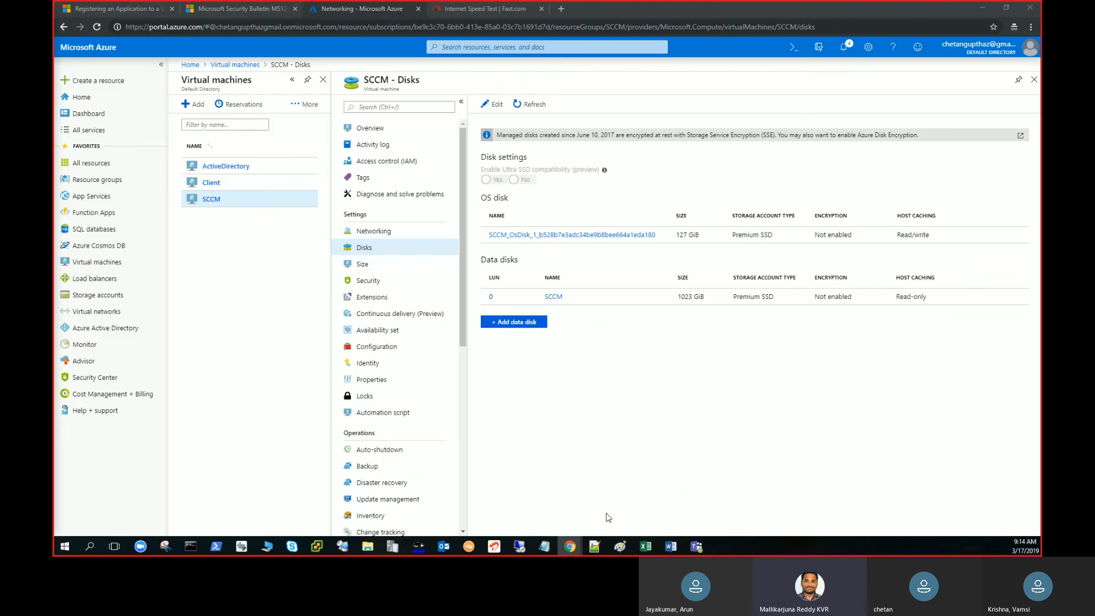
mouse_move(520, 548)
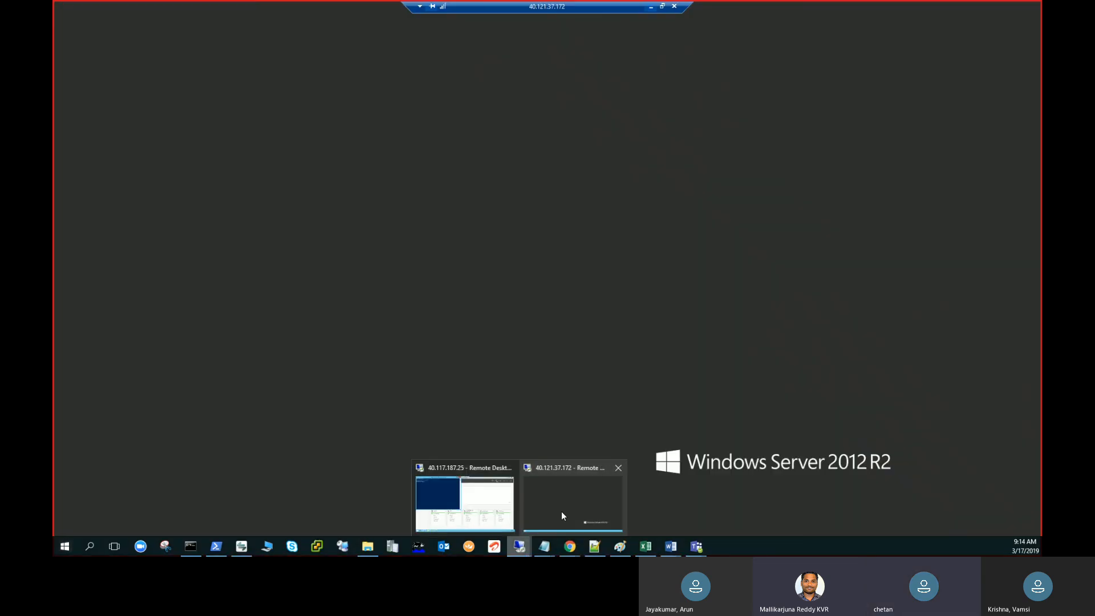
click(561, 512)
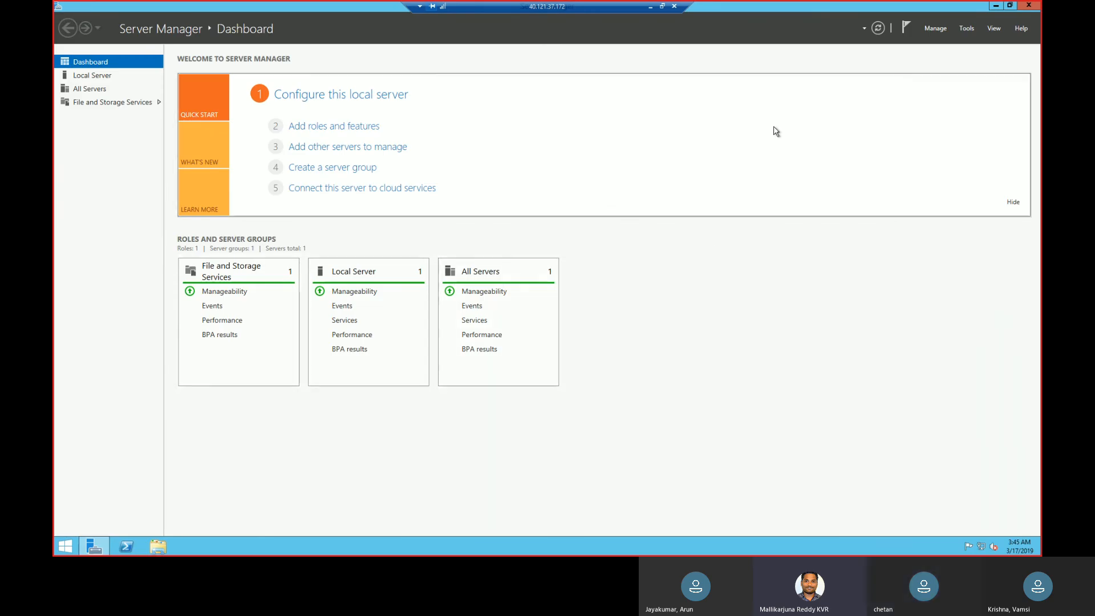
Run hostname in PowerShell on the SCCM server to identify the machine.
click(126, 546)
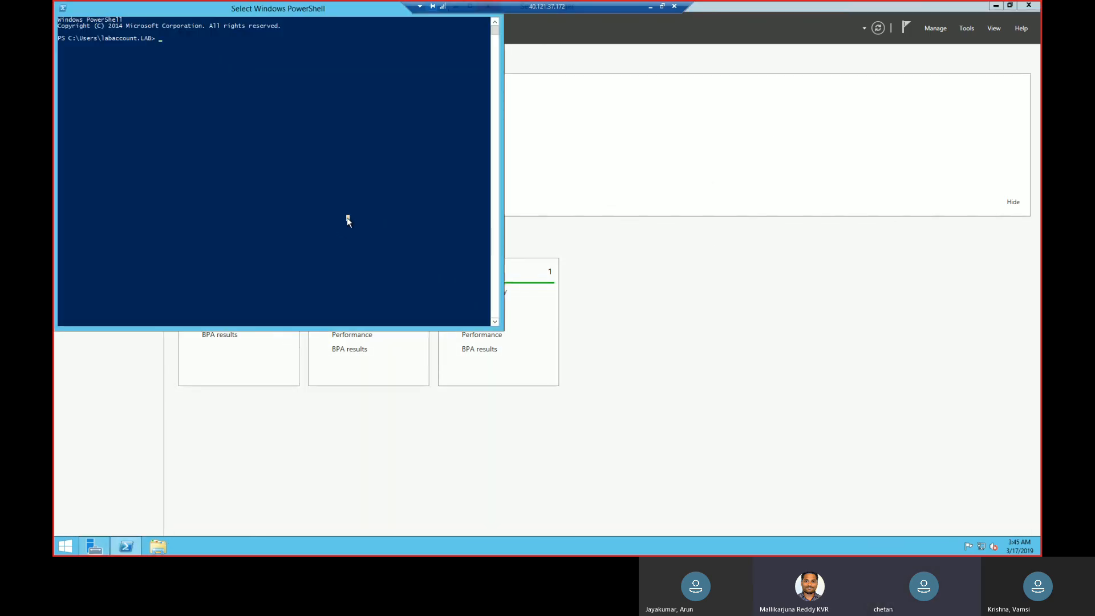
text(hos)
click(300, 164)
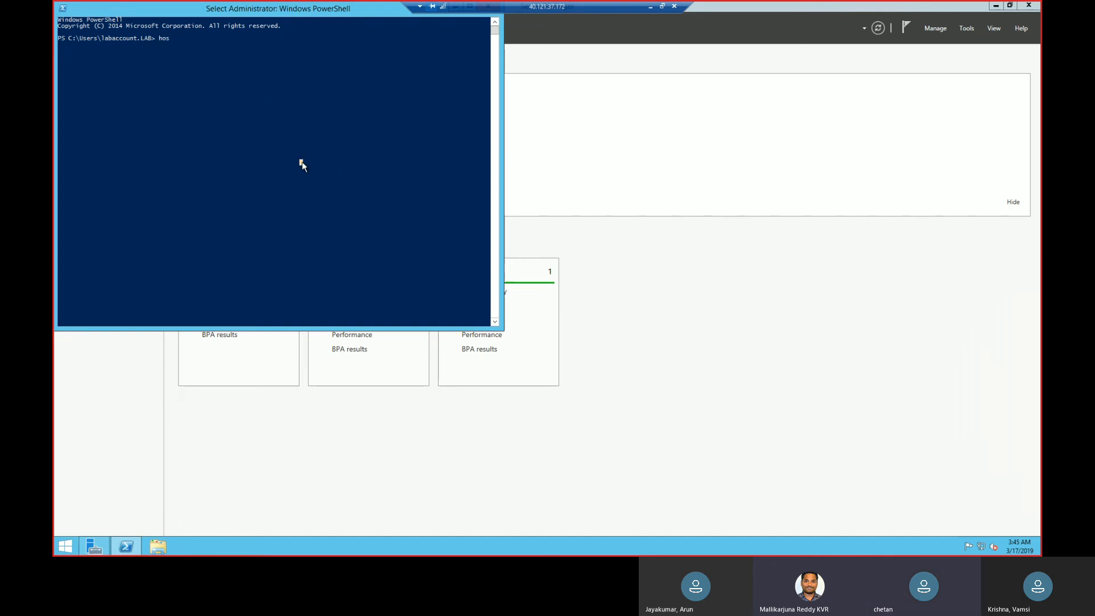
text(tname)
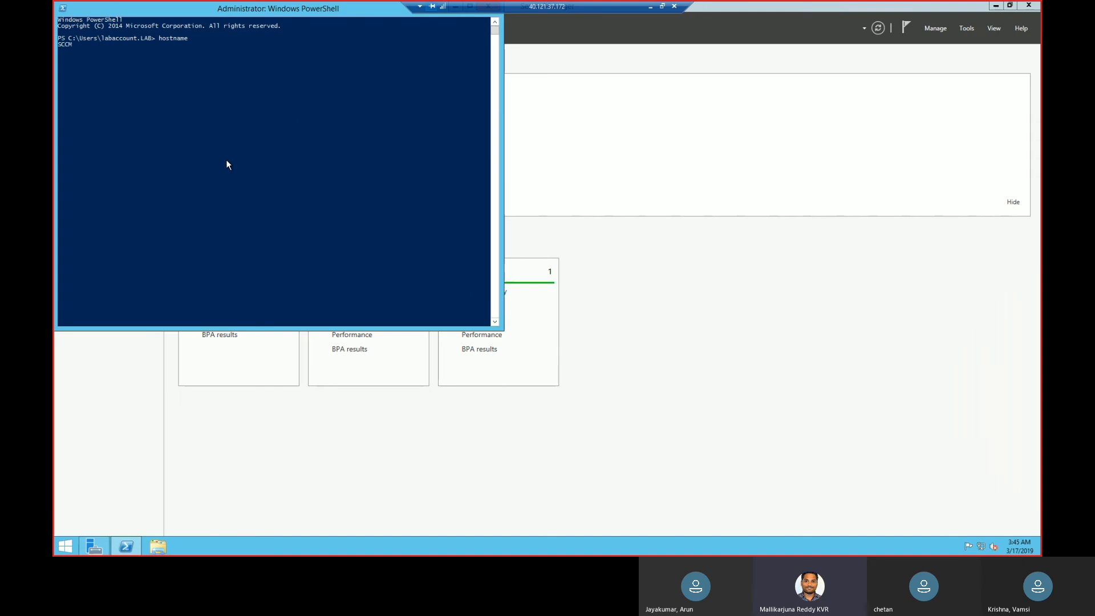
Open Disk Management on the SCCM server by running diskmgmt.msc.
right_click(66, 547)
click(105, 516)
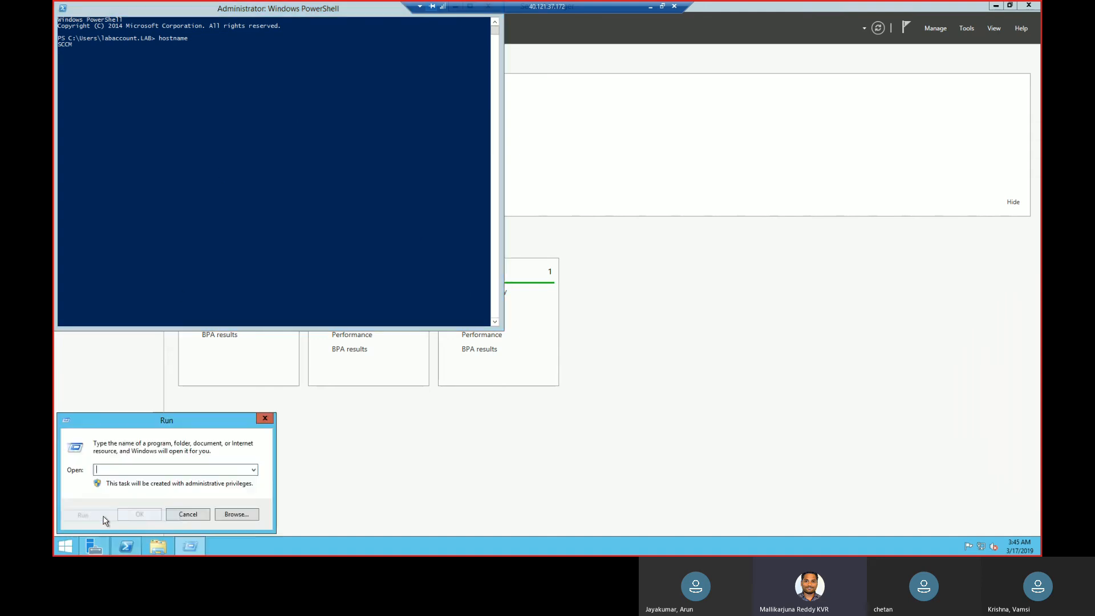
text(dism)
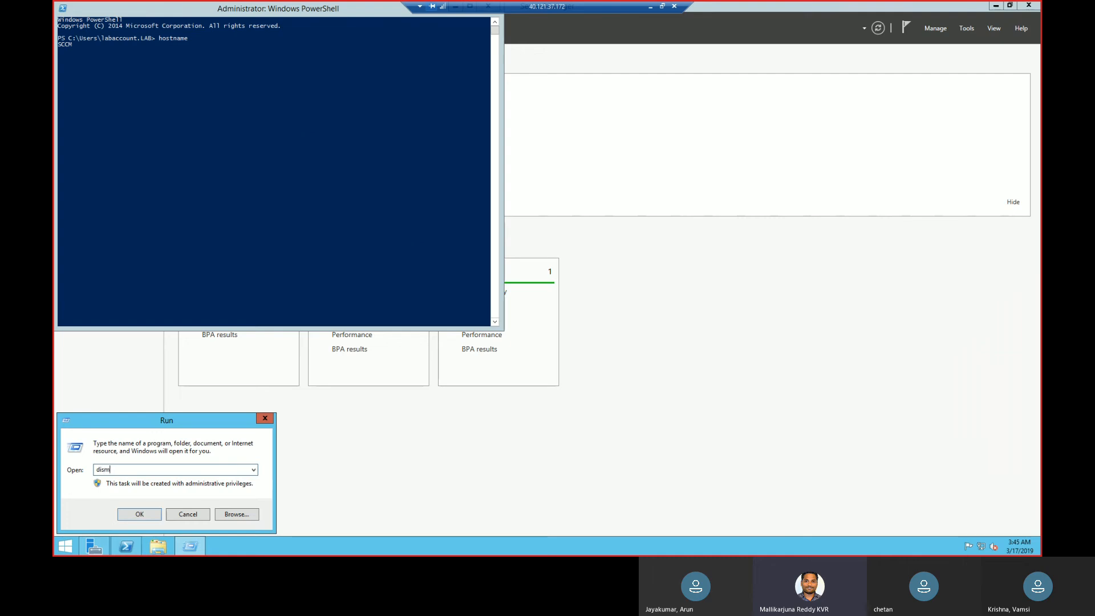
key(BackSpace)
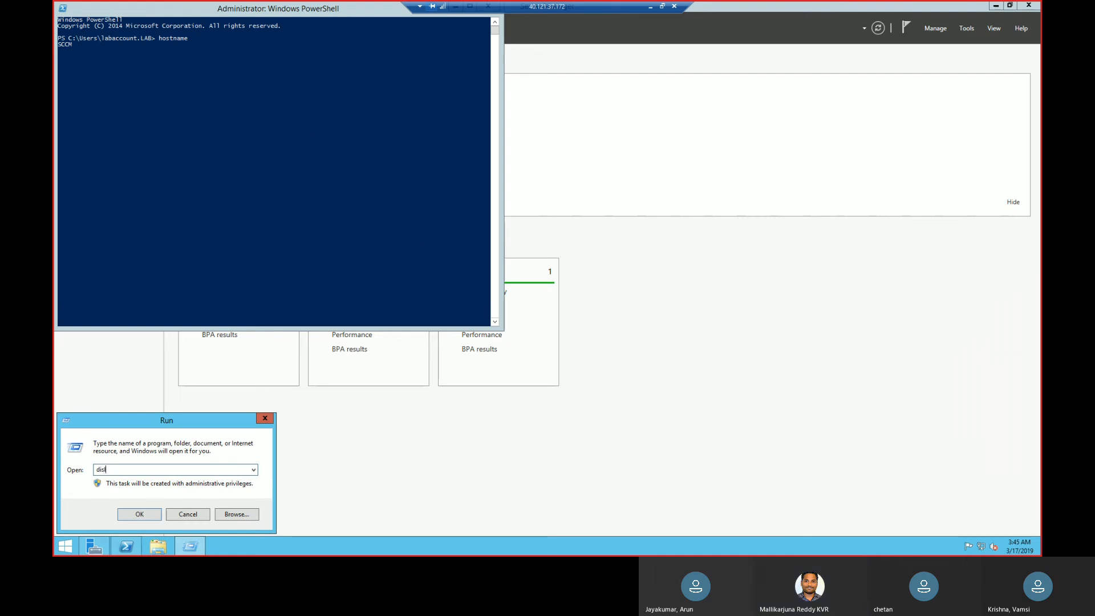
text(kmgmt.msc)
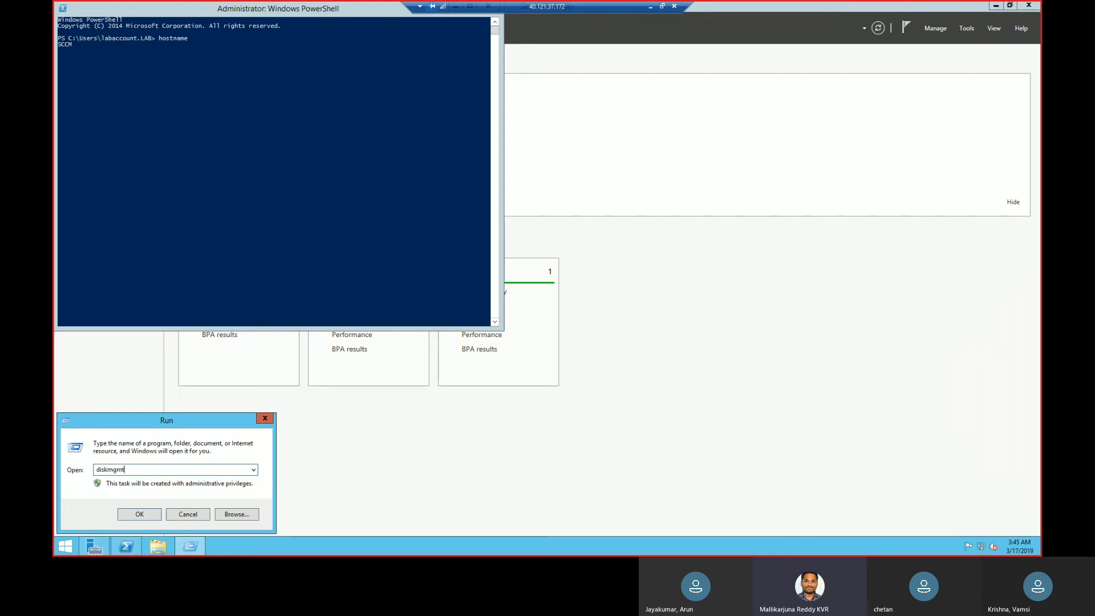
key(Return)
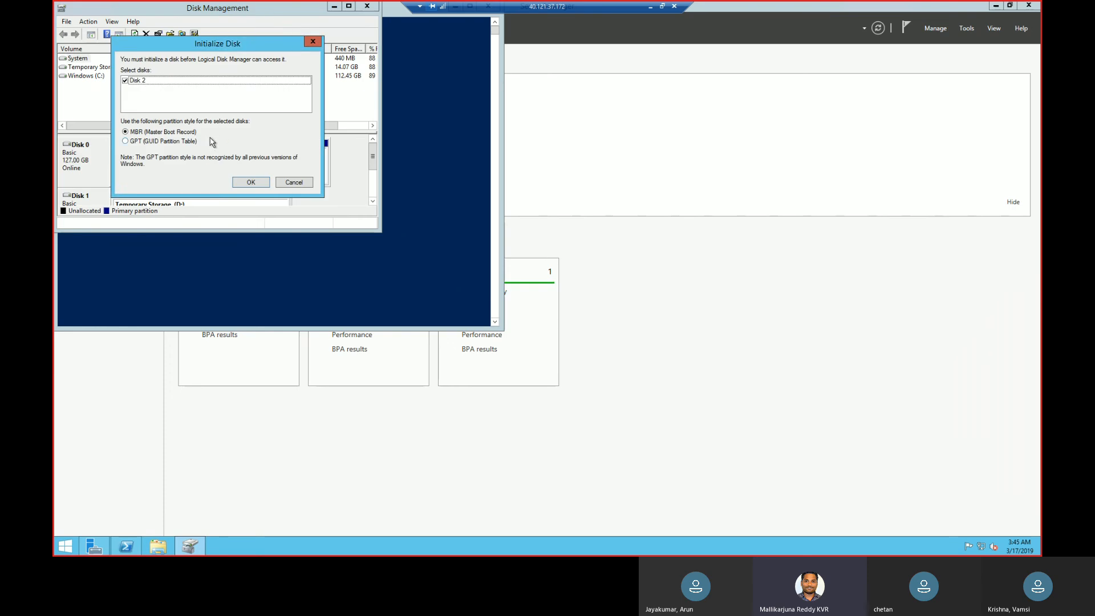
Initialize Disk 2 with the GPT (GUID Partition Table) partition style and maximize the Disk Management window.
click(185, 143)
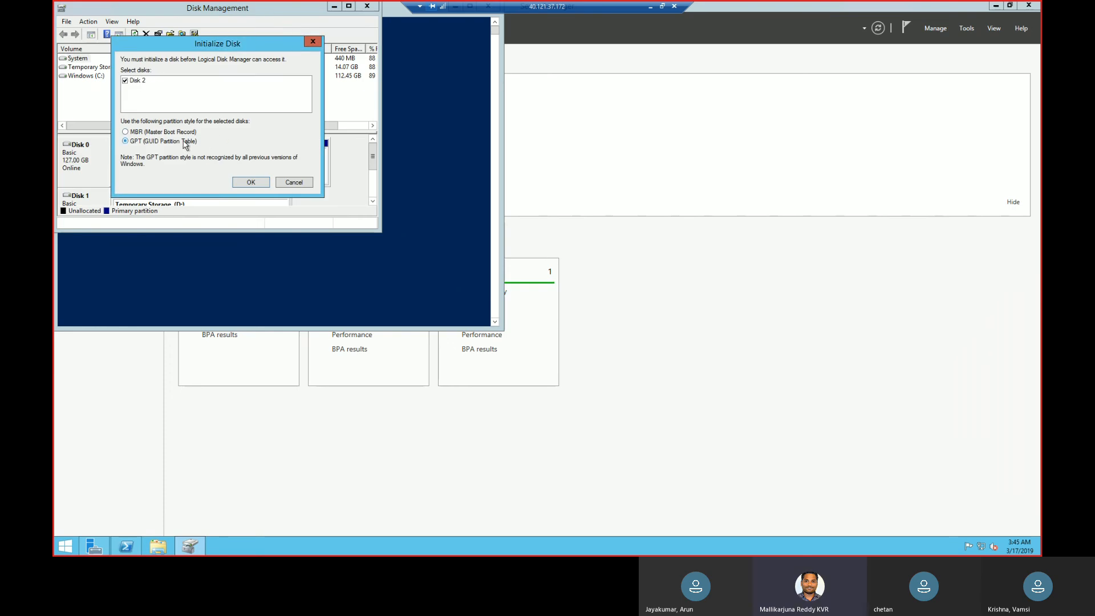
click(252, 183)
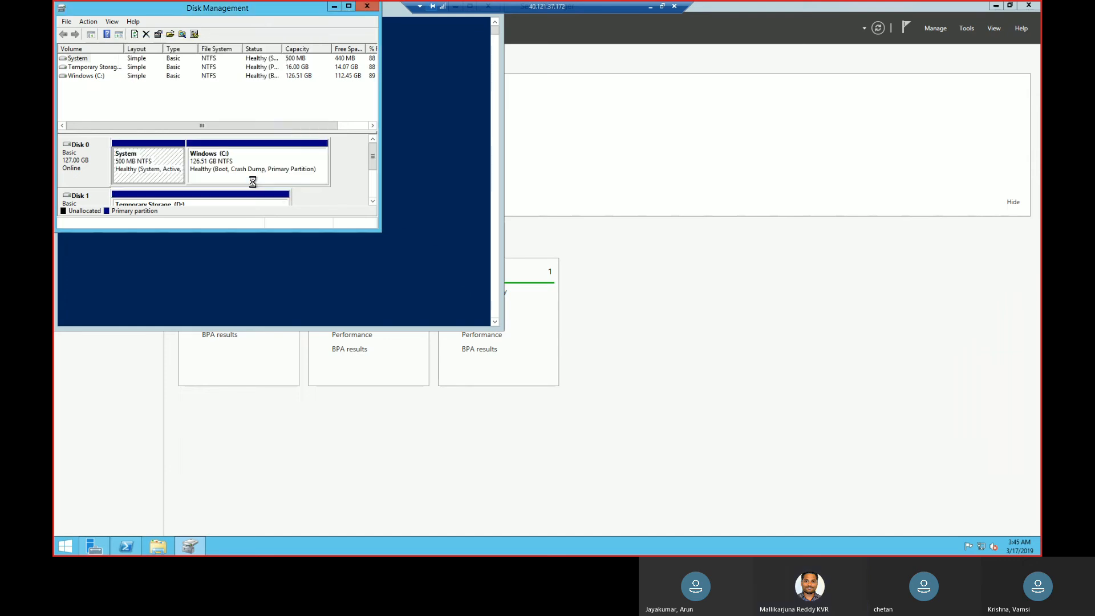
double_click(266, 8)
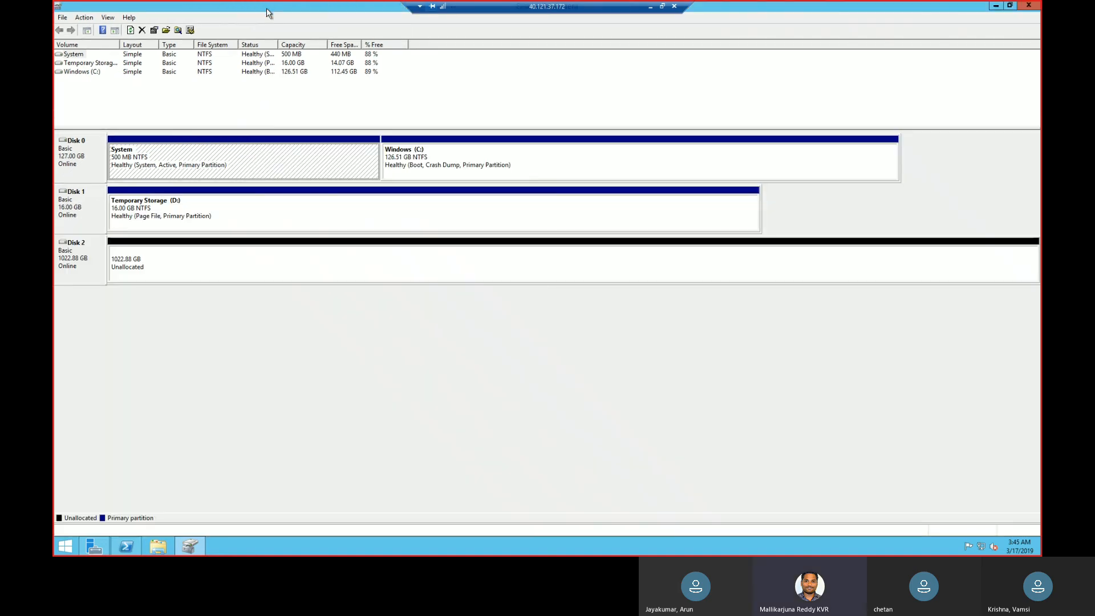
Start a new simple volume on Disk 2's unallocated space and accept the maximum size of 1047422 MB.
right_click(90, 275)
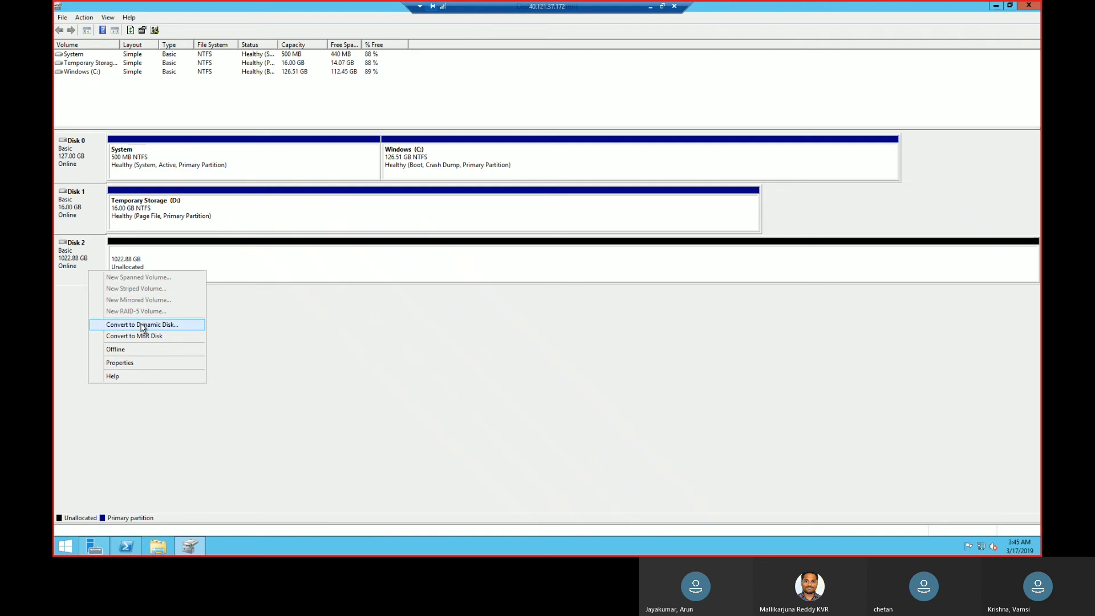
click(161, 252)
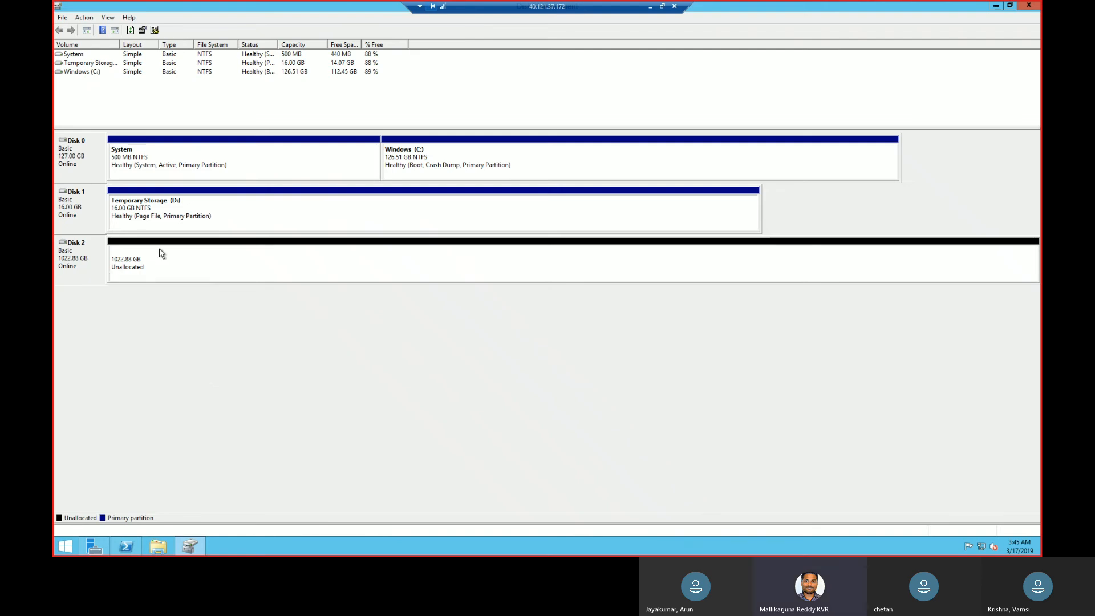
right_click(161, 252)
click(178, 258)
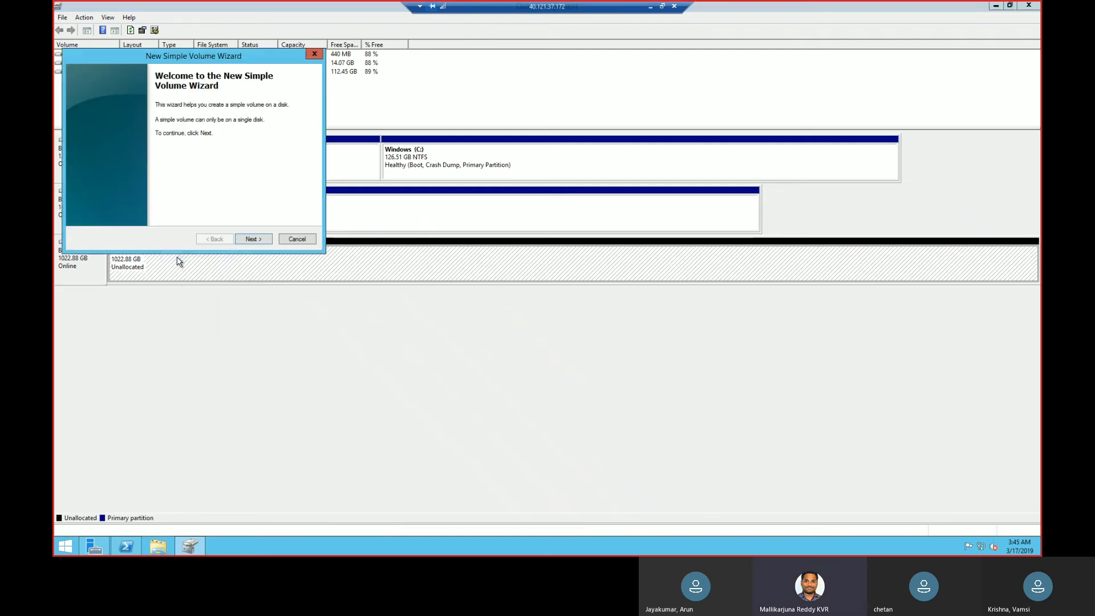
click(253, 240)
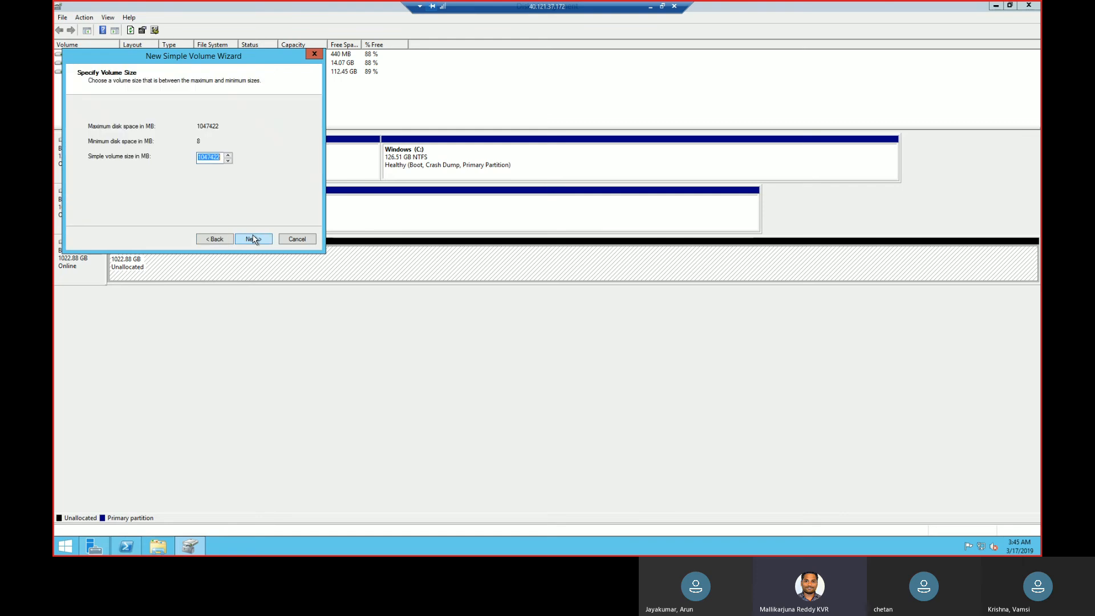
click(254, 239)
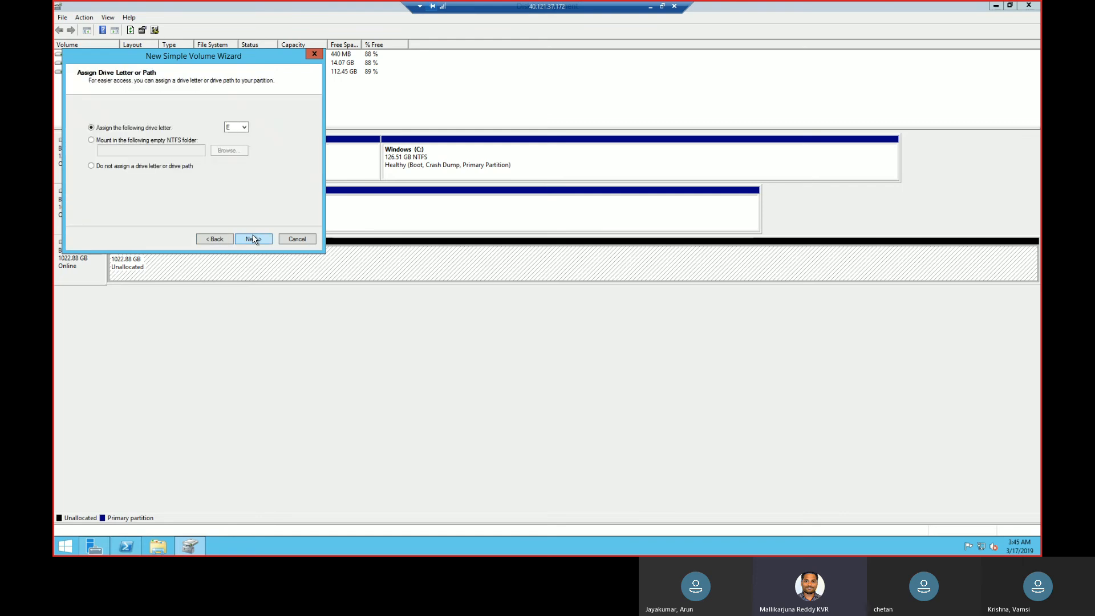
Assign drive letter E, quick-format the volume as NTFS with the label New Volume, and refresh This PC.
click(245, 128)
click(279, 117)
click(254, 240)
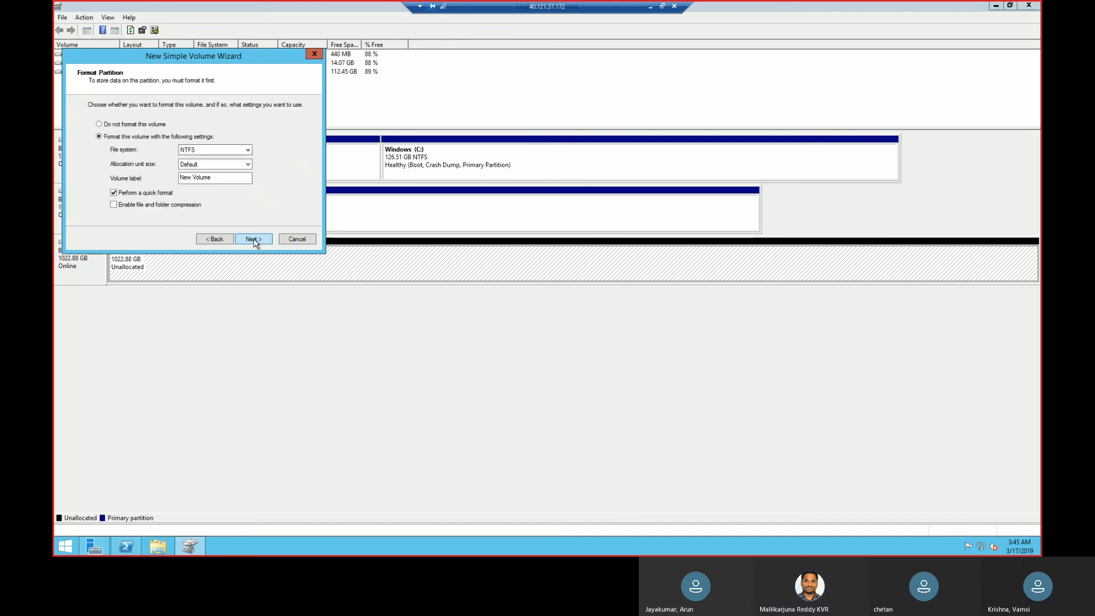
click(254, 239)
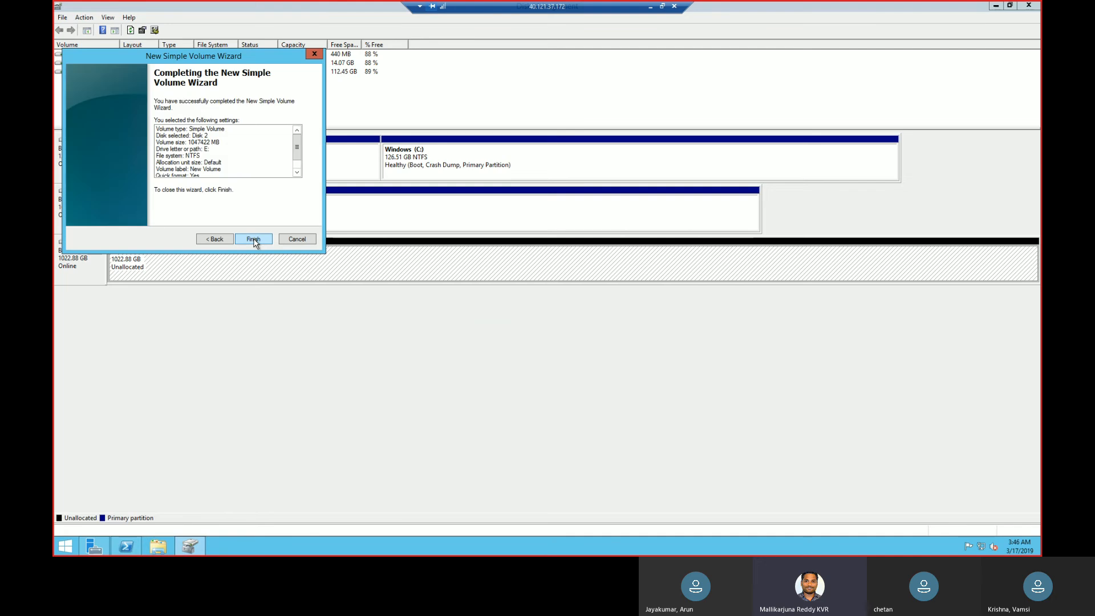
click(254, 240)
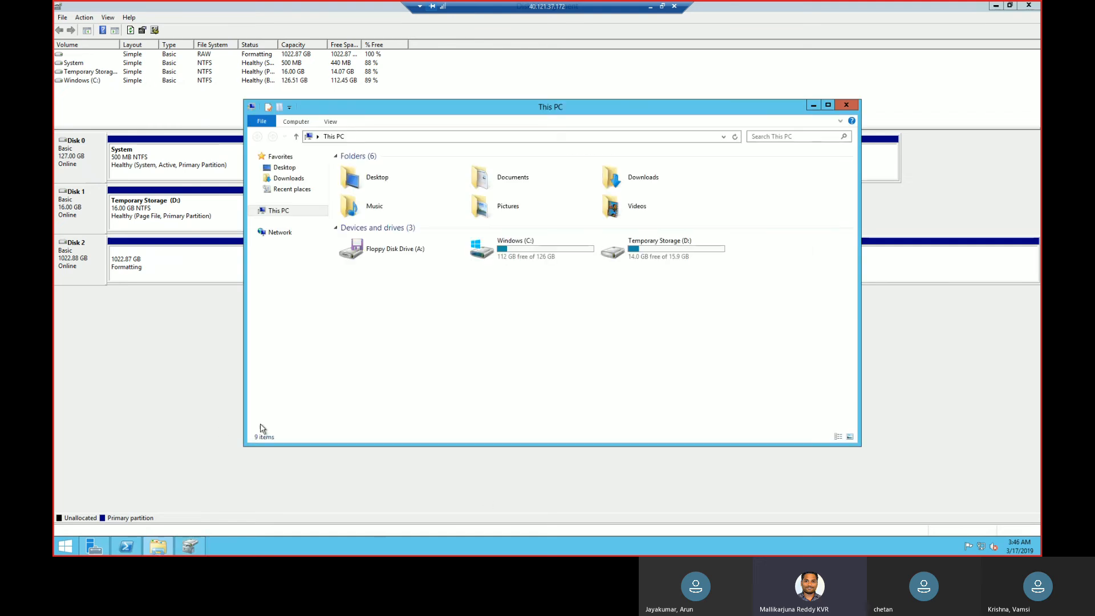
right_click(619, 313)
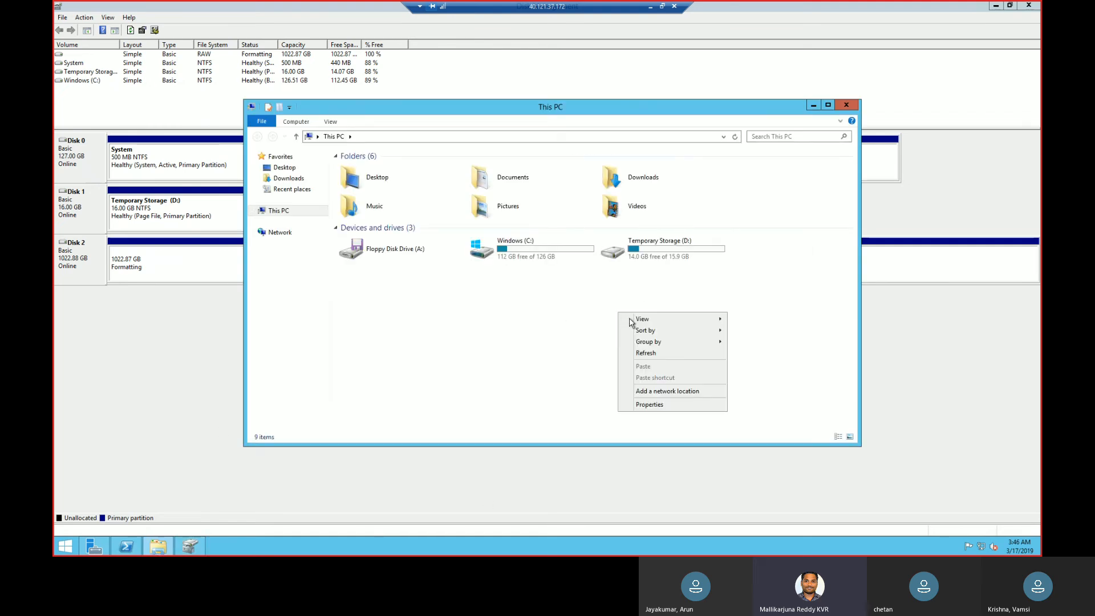
click(643, 354)
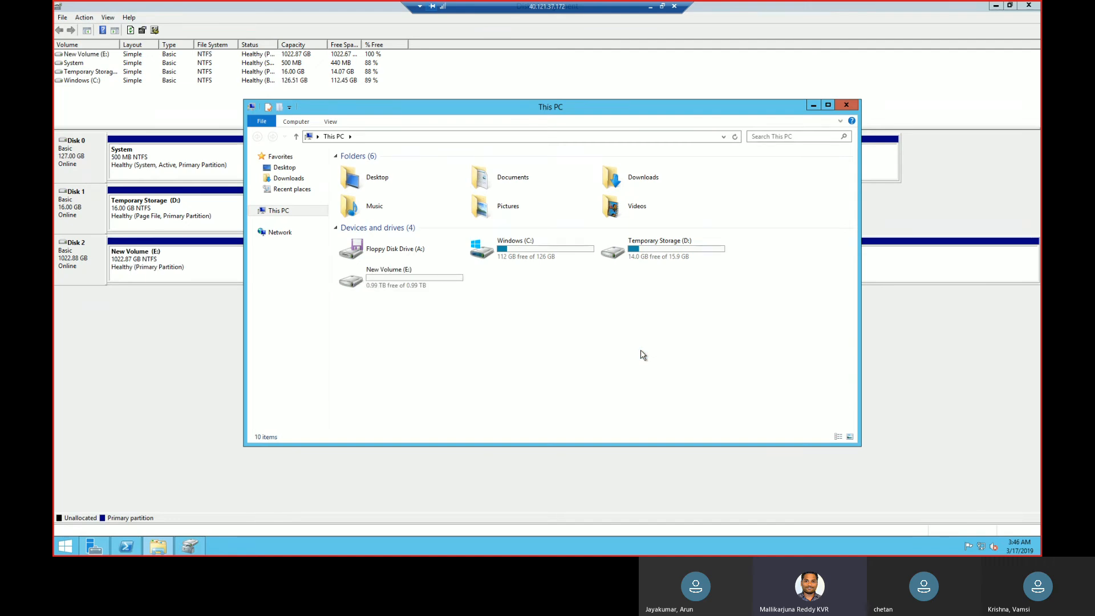
Start the Add Roles and Features Wizard for SCCM.lab.com with a role-based installation and proceed to the feature selection.
click(94, 547)
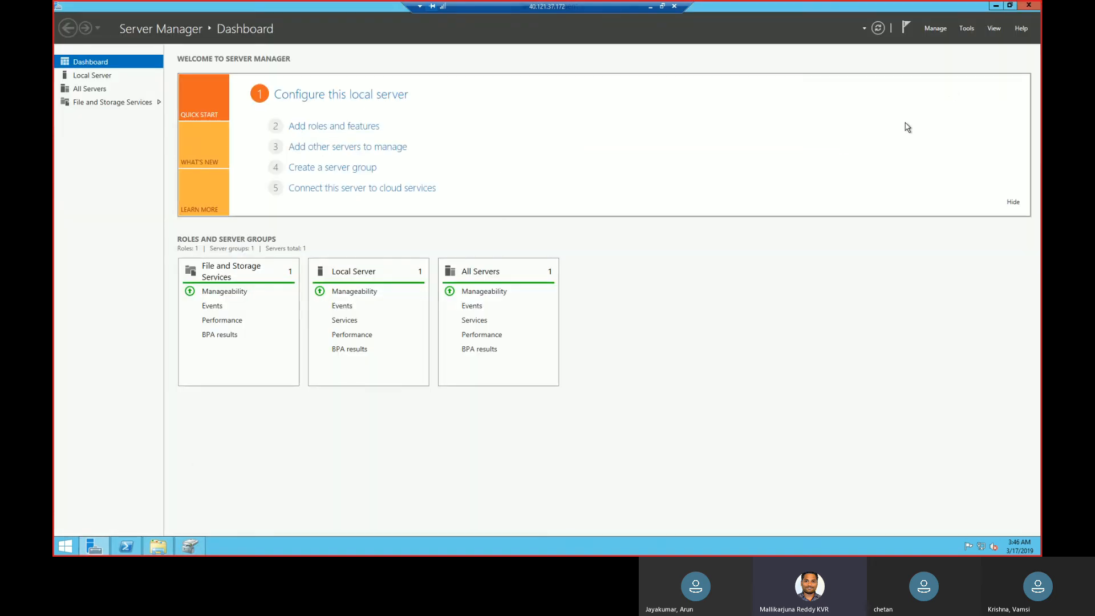
click(936, 33)
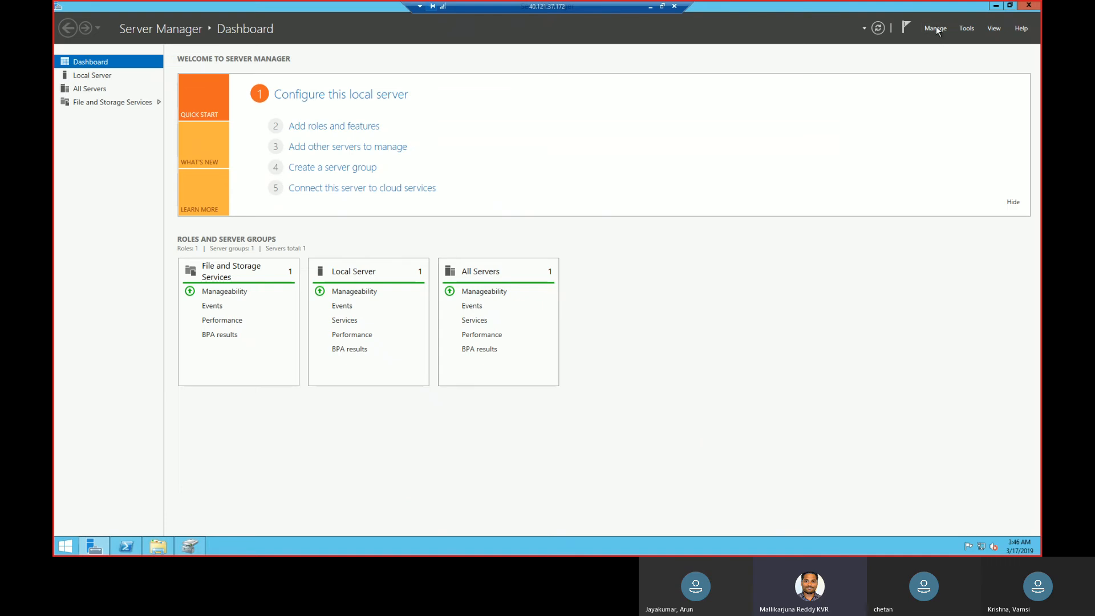
click(936, 27)
click(945, 43)
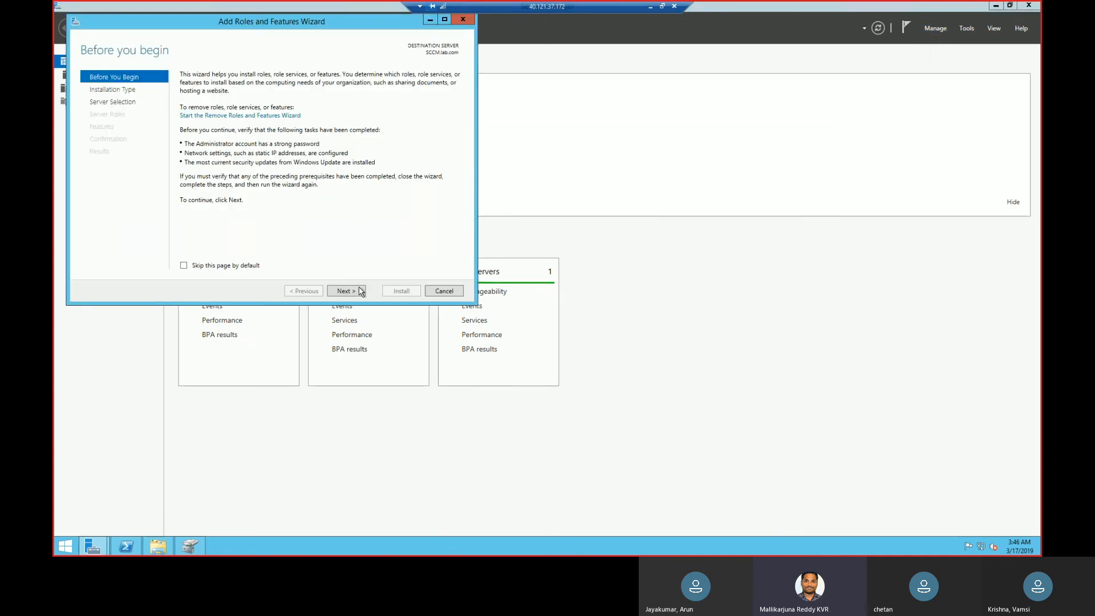
click(353, 292)
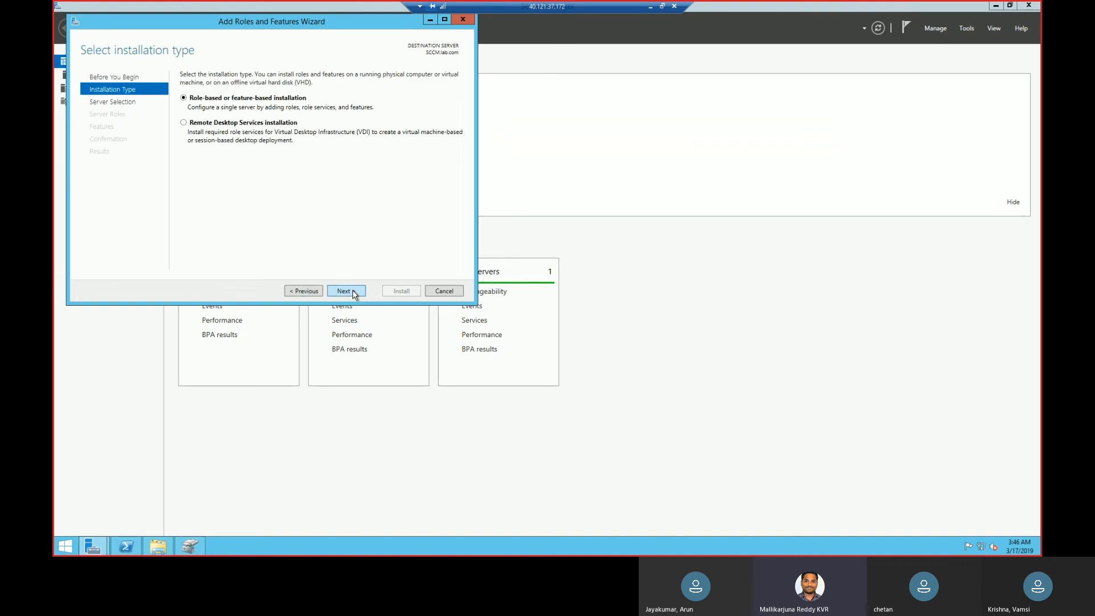
click(352, 291)
click(352, 291)
click(353, 291)
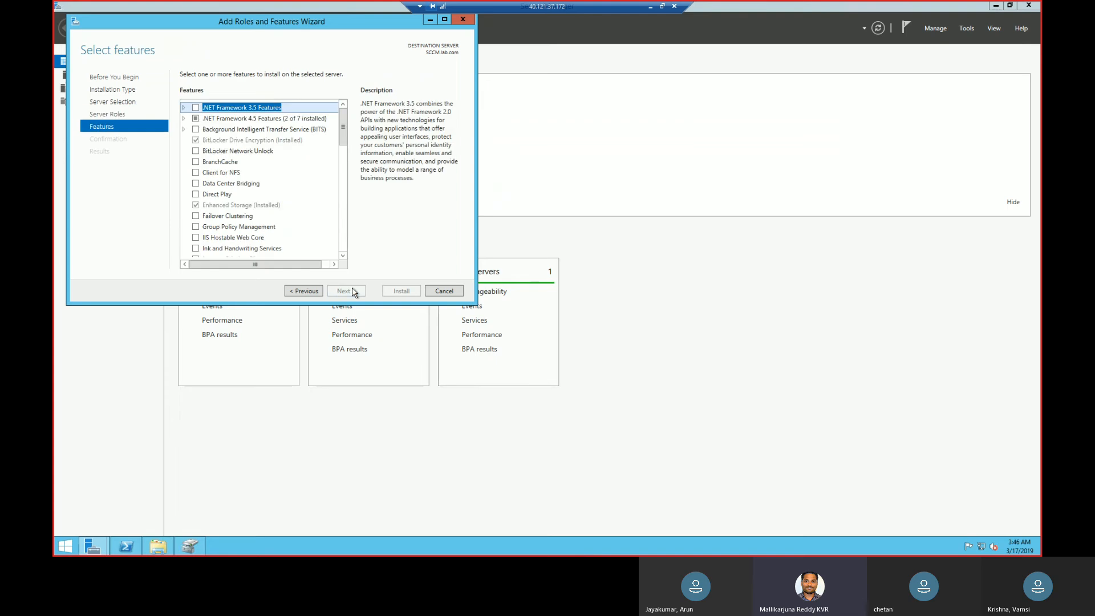
Select .NET Framework 3.5 Features with HTTP Activation, its required features, and Non-HTTP Activation.
click(196, 108)
click(183, 119)
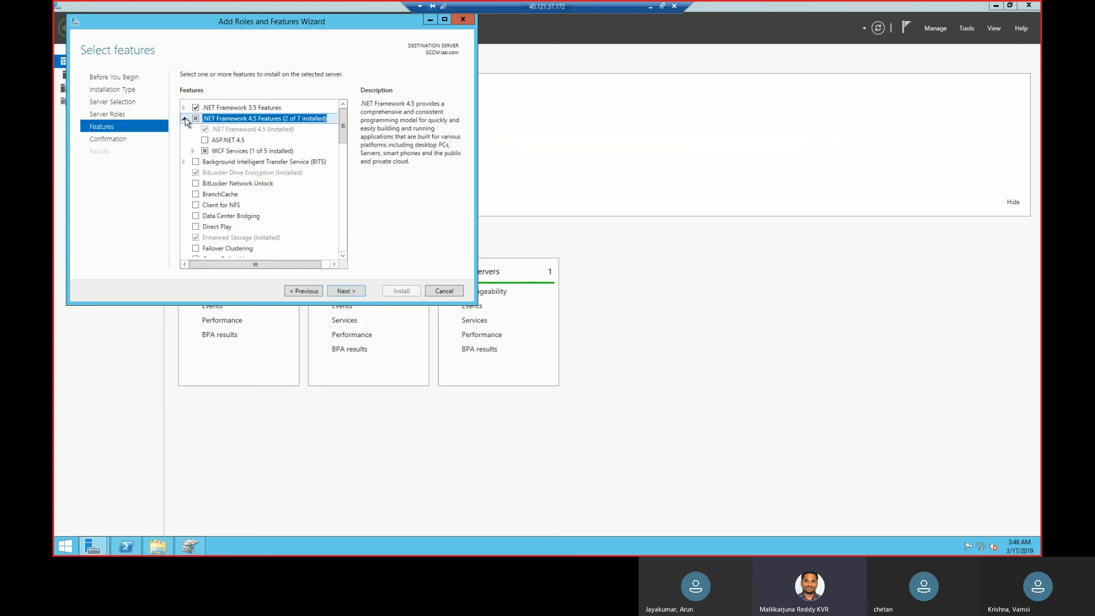
click(183, 119)
click(183, 108)
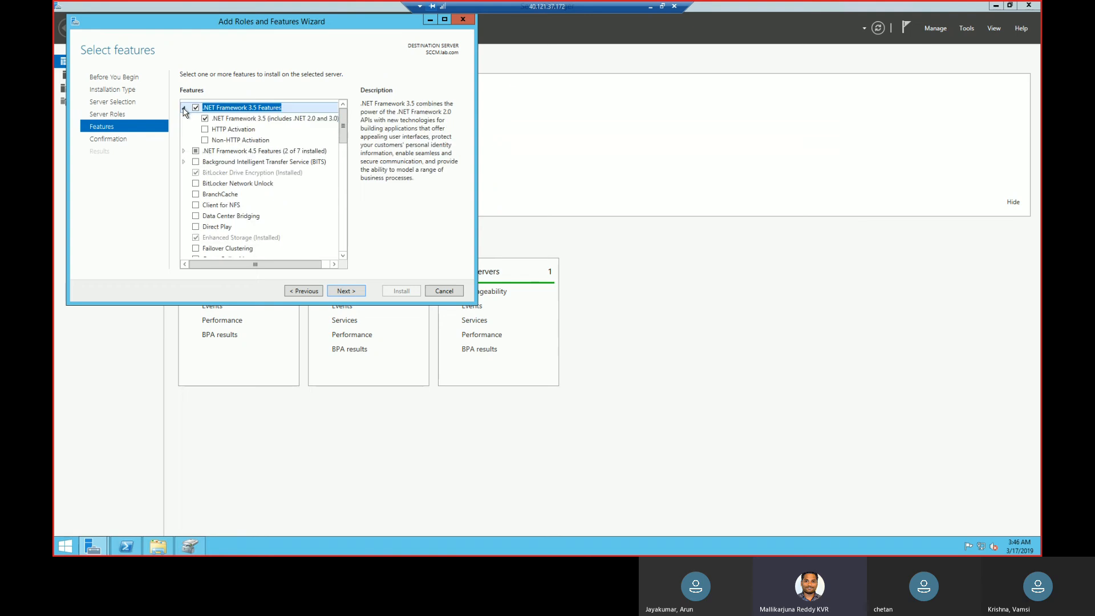
click(205, 129)
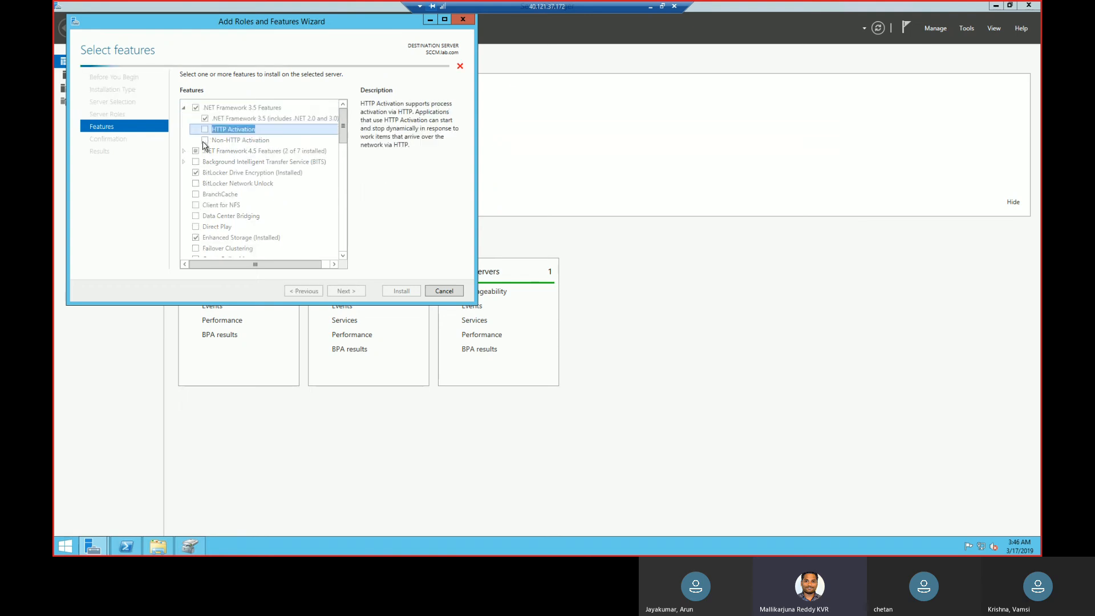
click(308, 245)
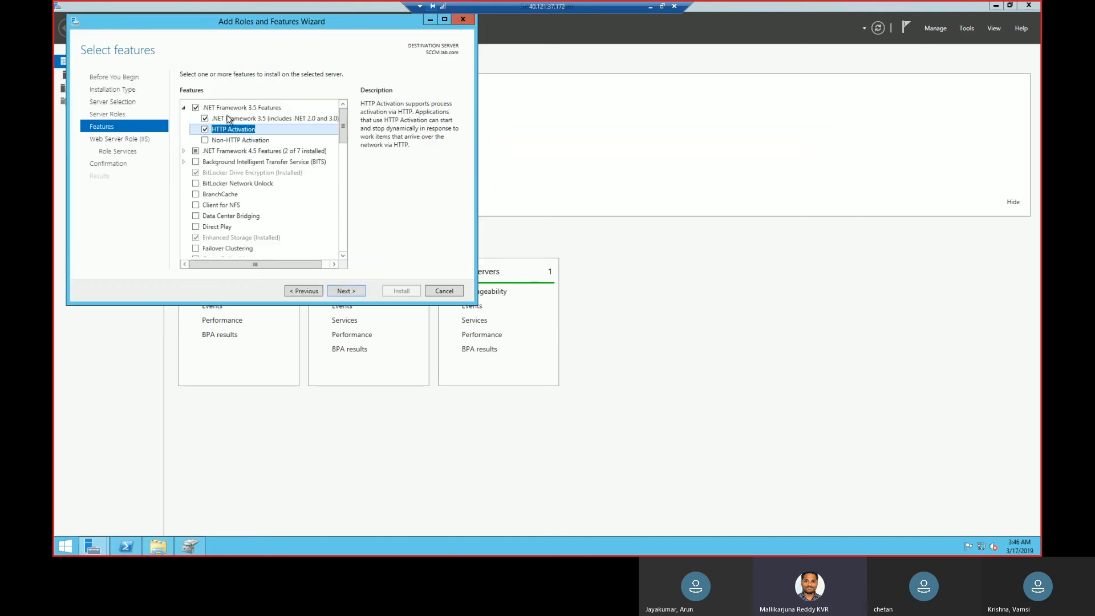
click(207, 140)
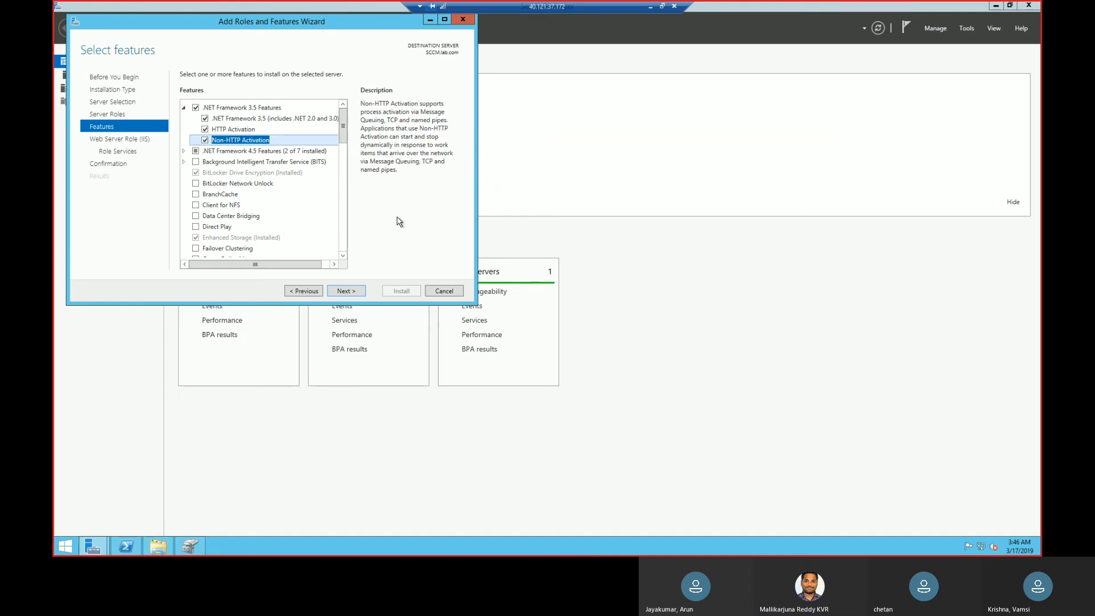
Select the Remote Differential Compression feature for installation.
click(344, 255)
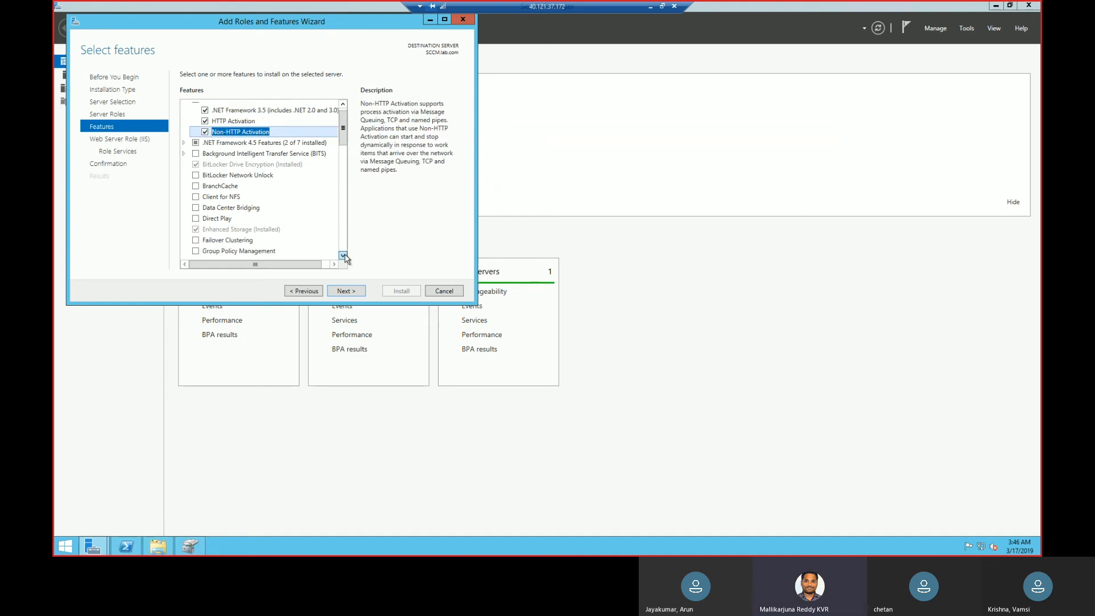
click(343, 256)
click(343, 255)
click(342, 255)
click(343, 256)
click(343, 256)
click(343, 256)
click(343, 255)
click(342, 255)
click(343, 255)
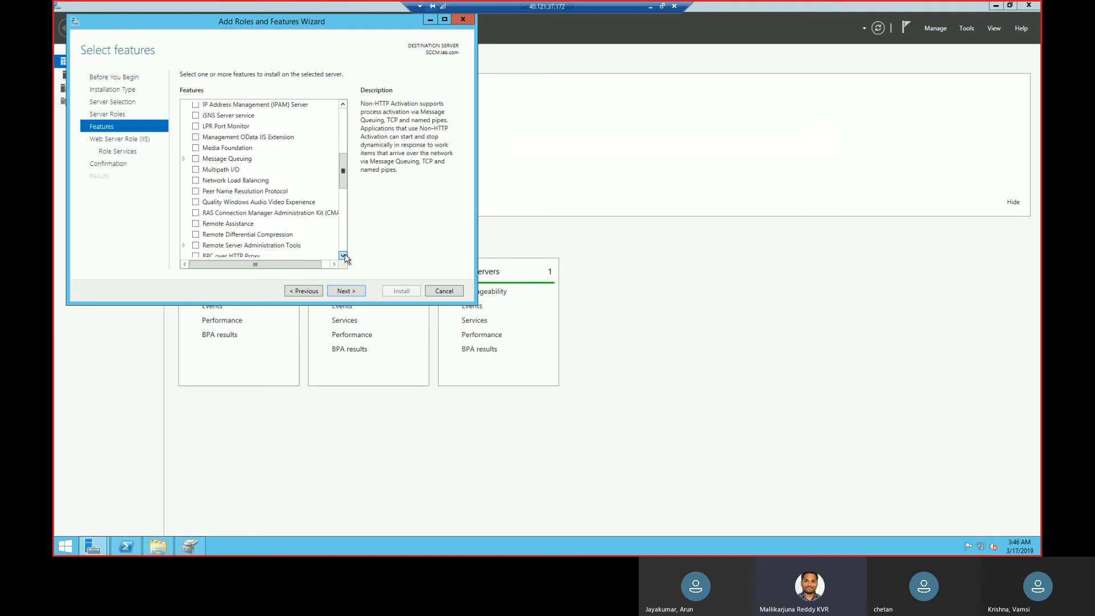
click(198, 236)
click(196, 235)
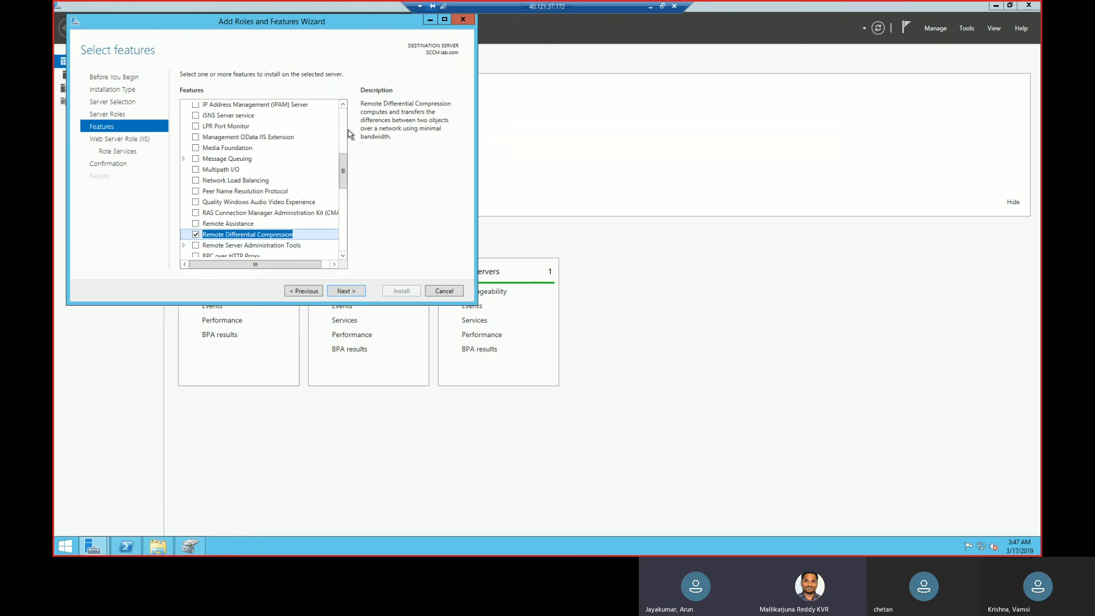
Select Background Intelligent Transfer Service (BITS) and add its required features, including management tools.
scroll(345, 137, up, 5)
click(184, 119)
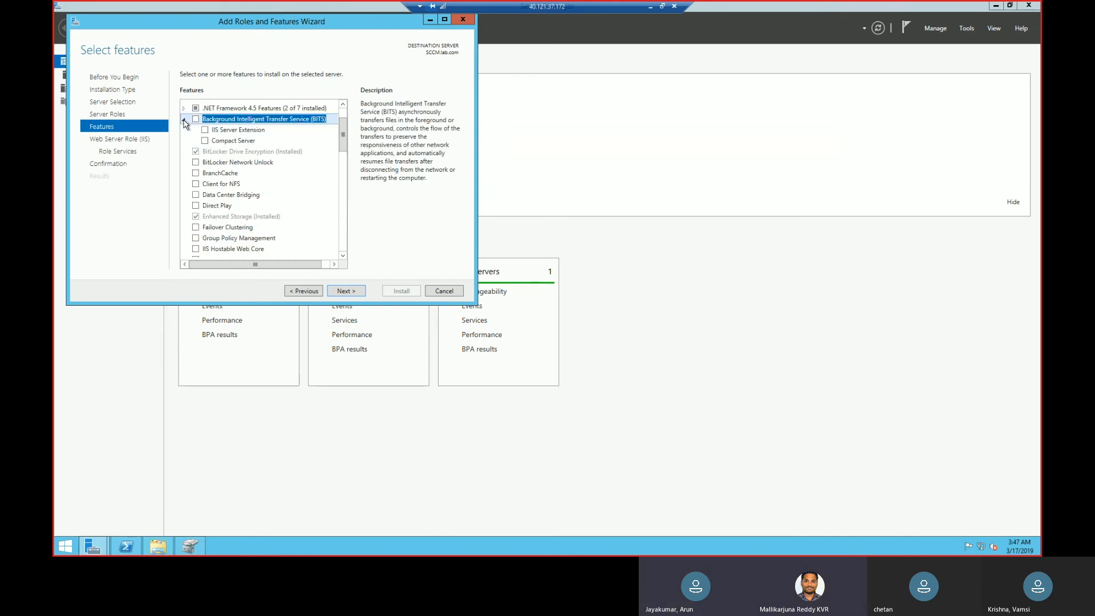
click(183, 108)
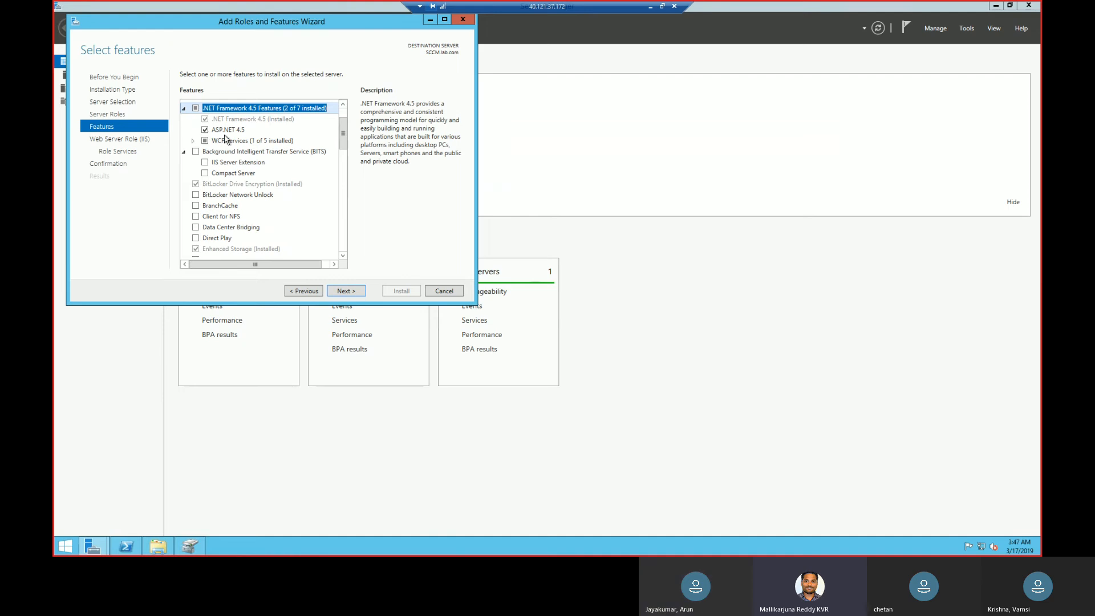
scroll(345, 120, up, 2)
scroll(344, 120, up, 1)
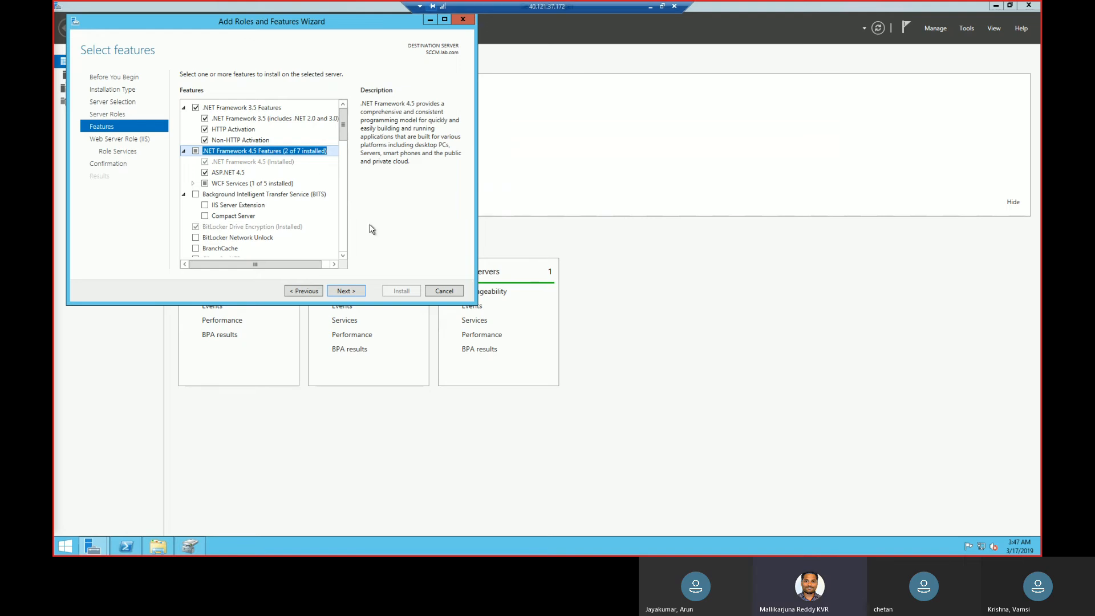
click(197, 195)
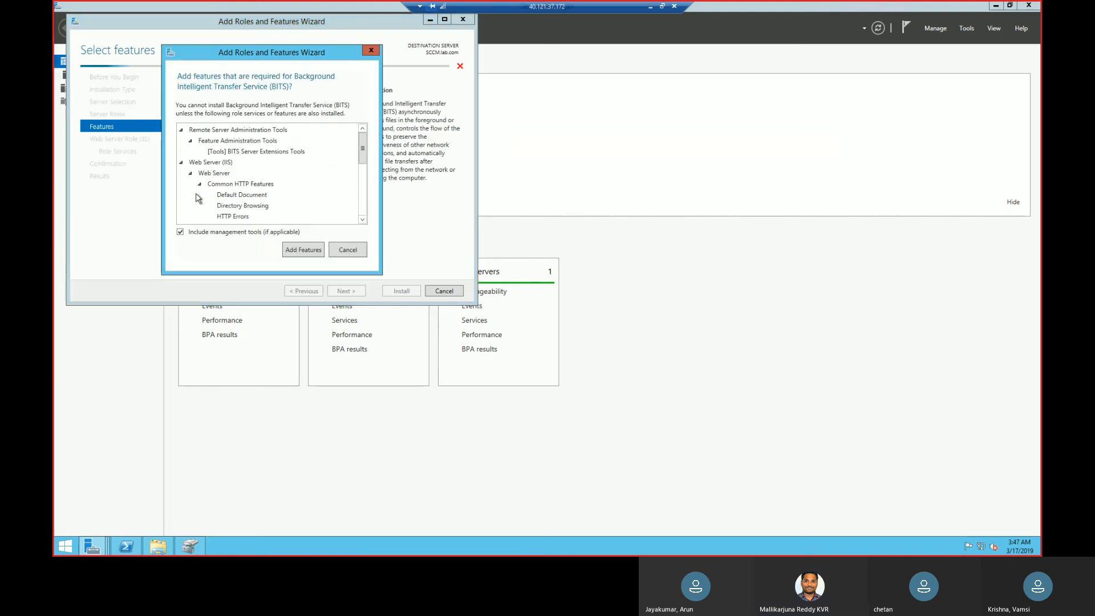
click(303, 250)
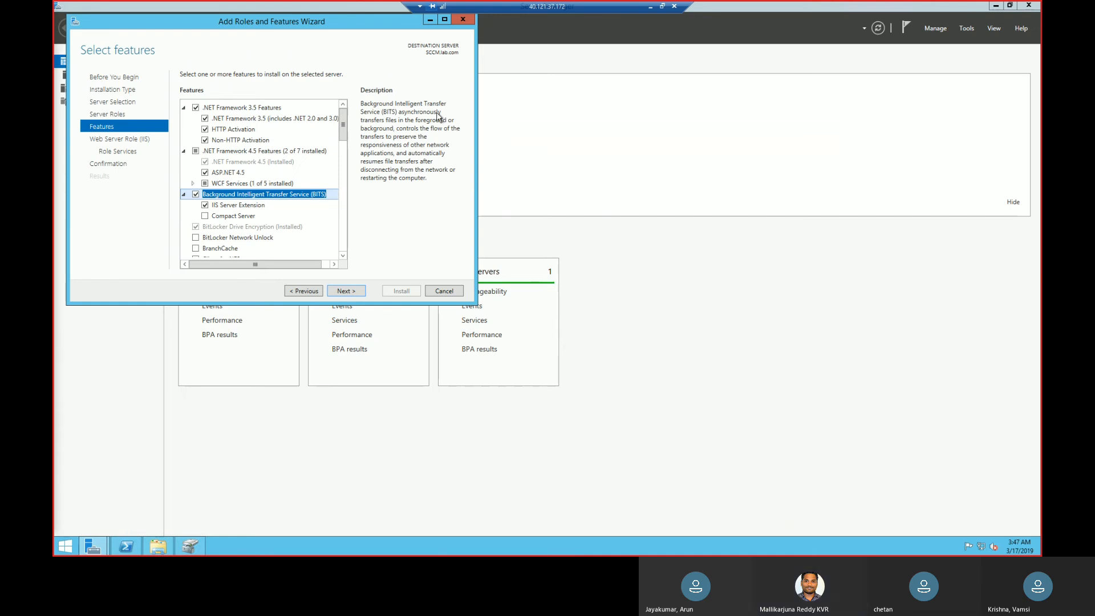
Proceed to the Web Server (IIS) role services and select Windows Authentication.
click(356, 294)
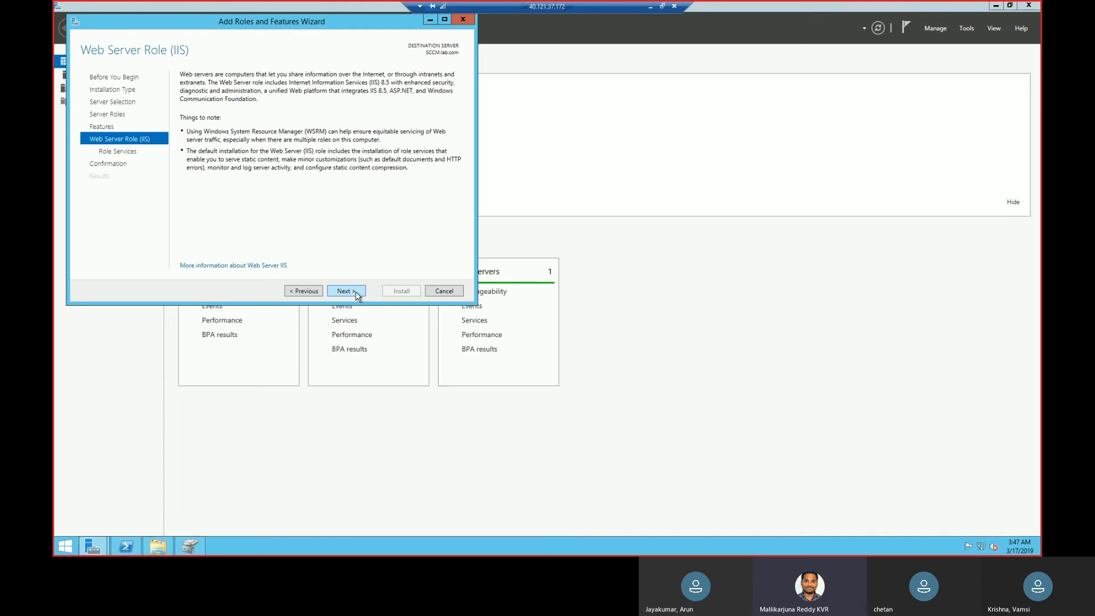
click(356, 292)
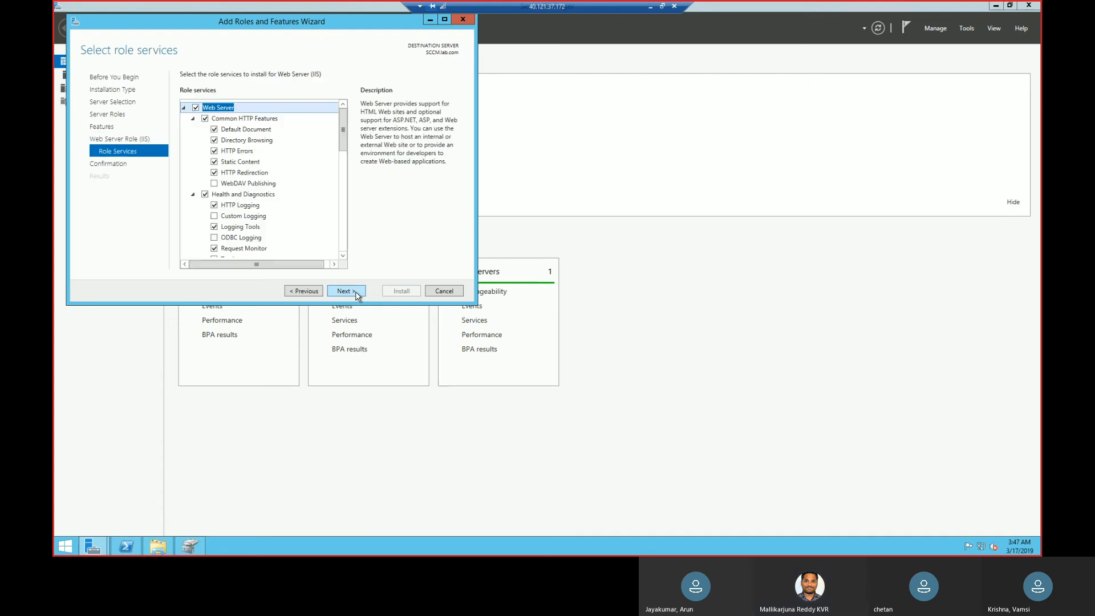
drag(343, 136, 346, 203)
click(215, 146)
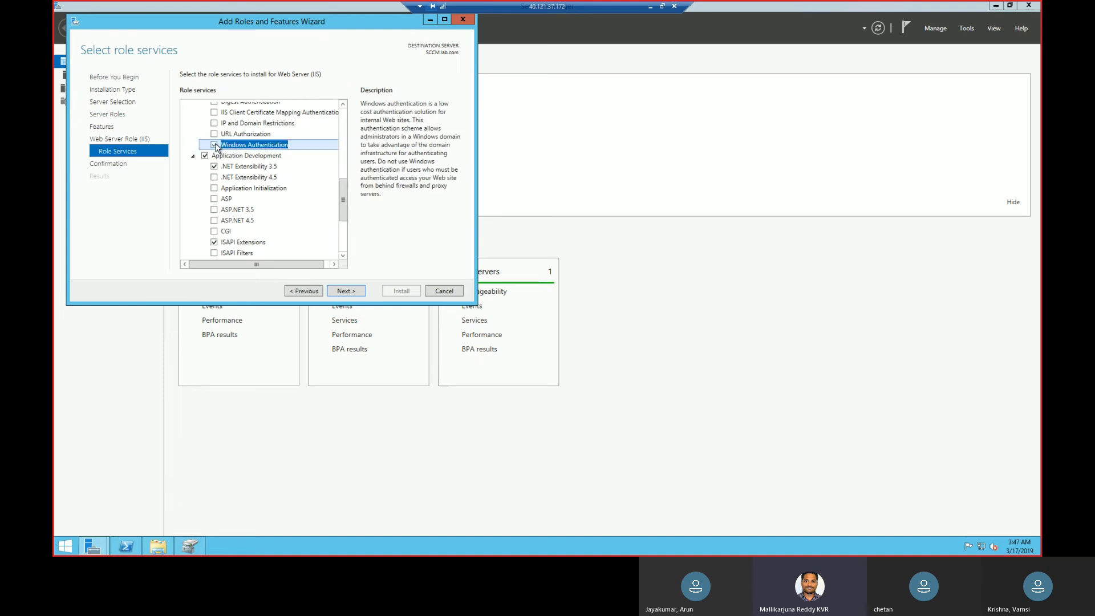
Select the ASP.NET 3.5 role service under Application Development and add its required ISAPI Filters.
drag(344, 204, 349, 248)
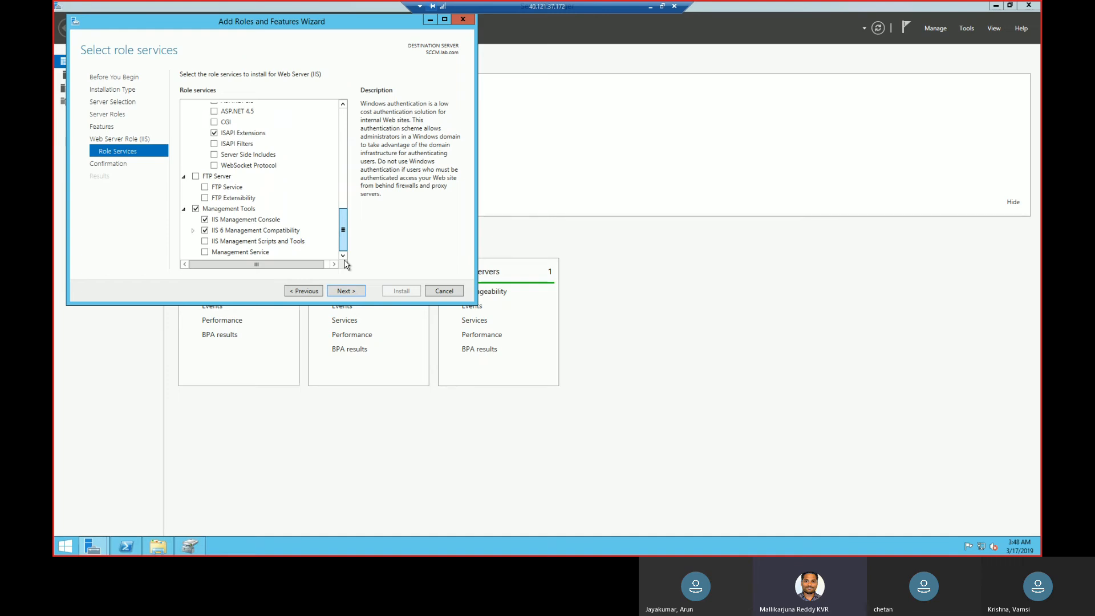
drag(344, 231, 344, 202)
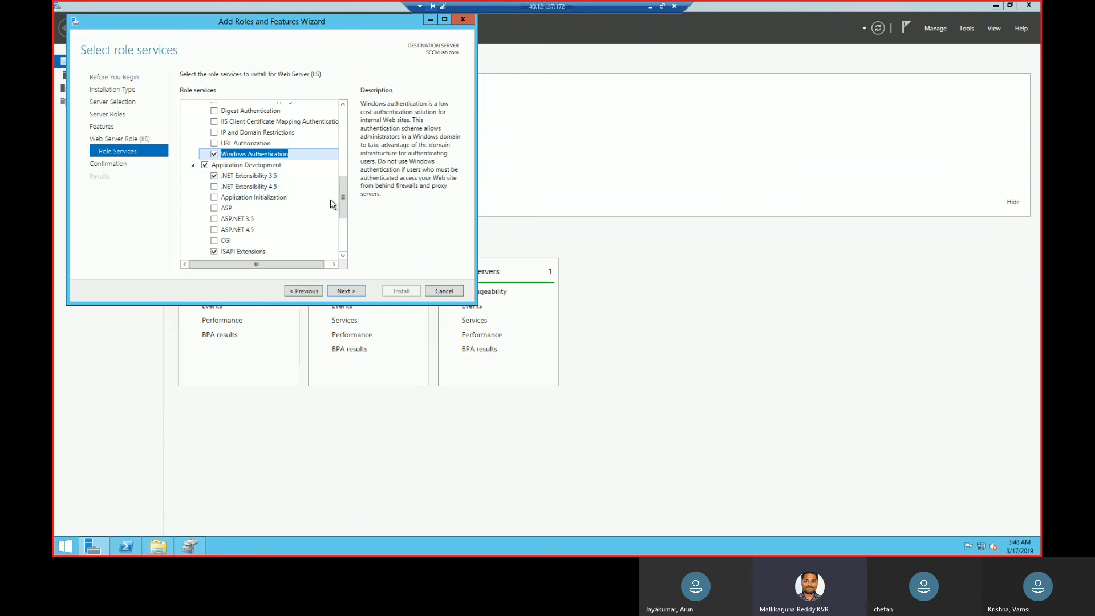
click(214, 219)
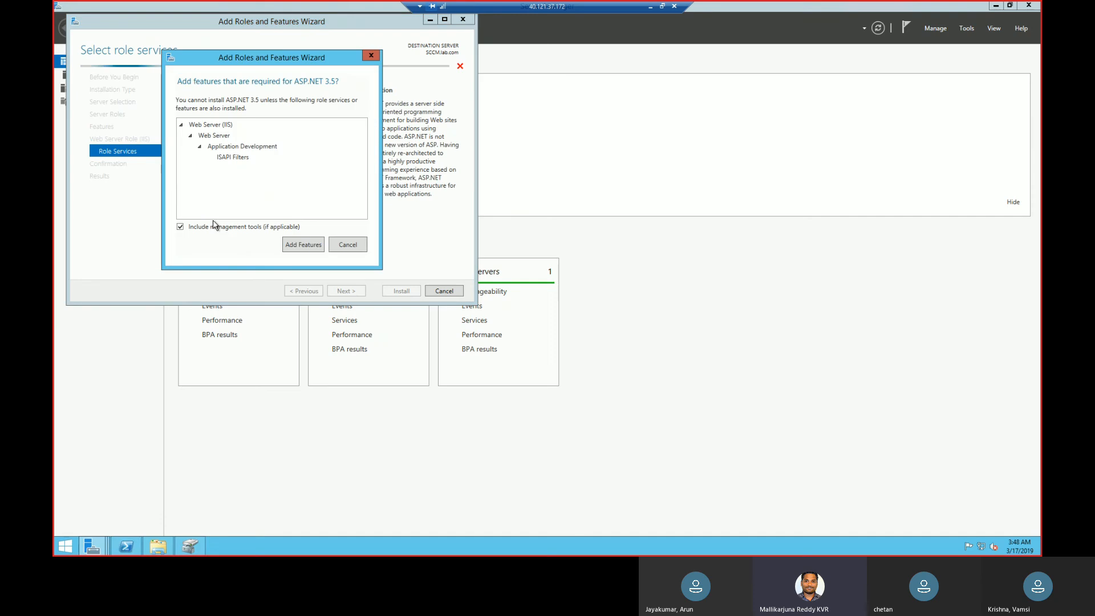
click(308, 245)
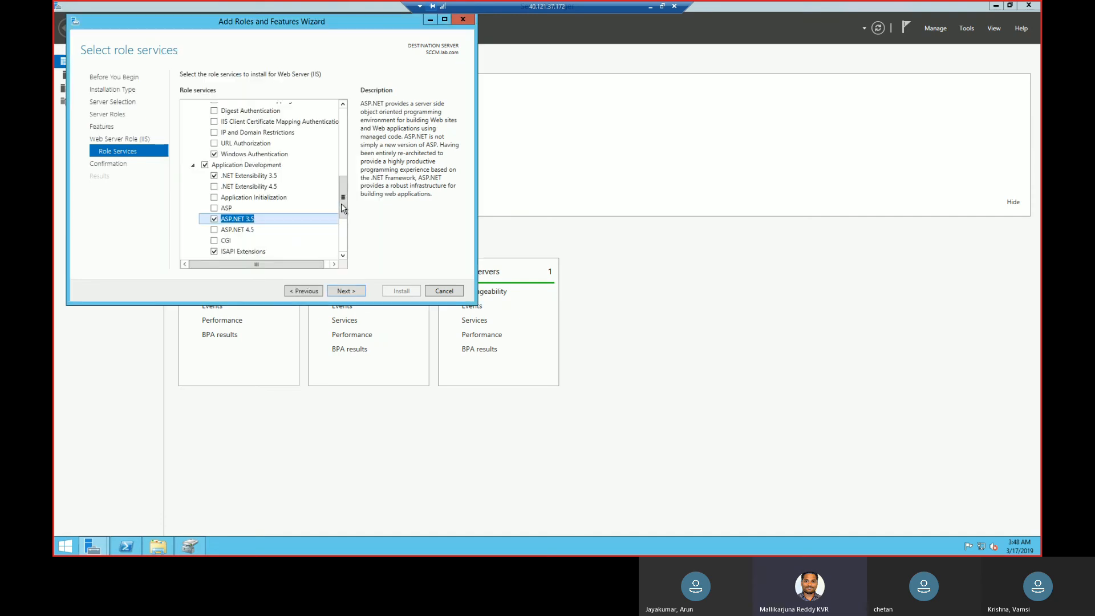
Review the IIS role services, including those under IIS 6 Management Compatibility, and start installing the selected roles and features.
drag(344, 199, 344, 194)
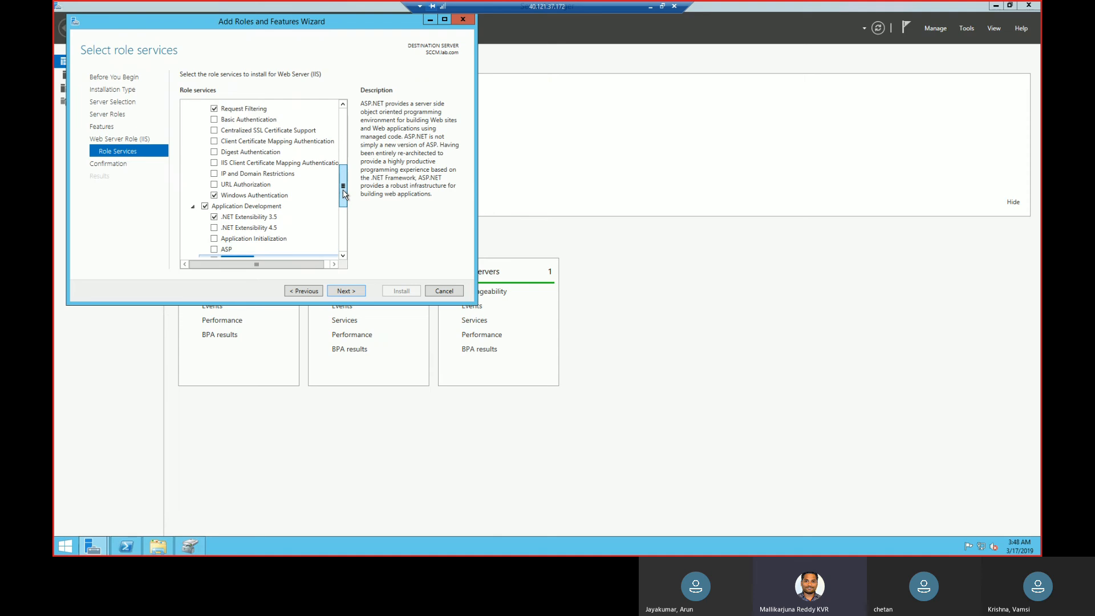
drag(344, 194, 344, 235)
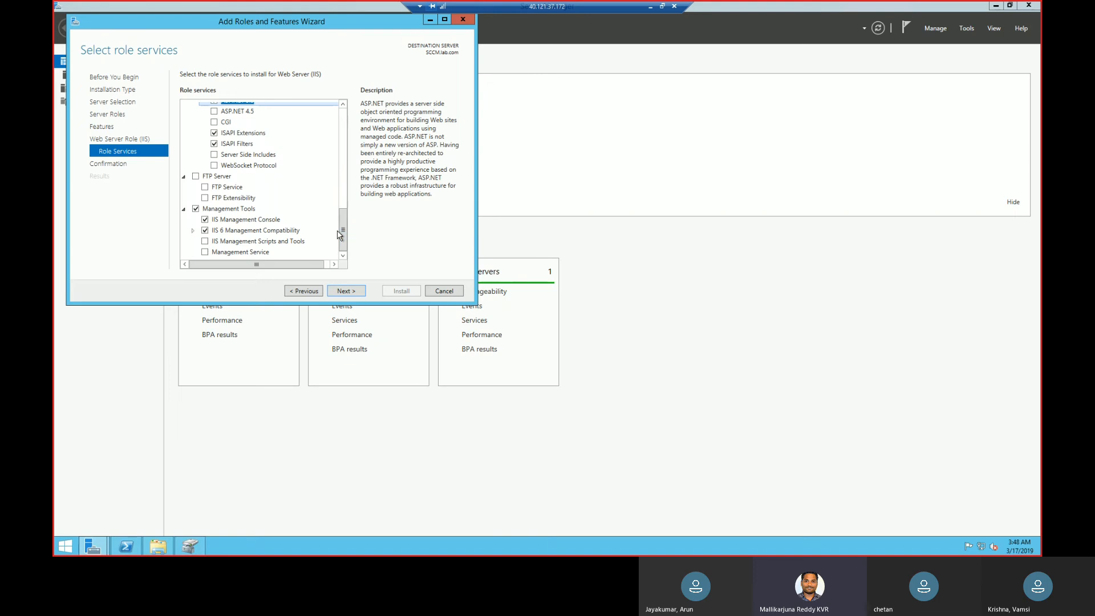
click(193, 230)
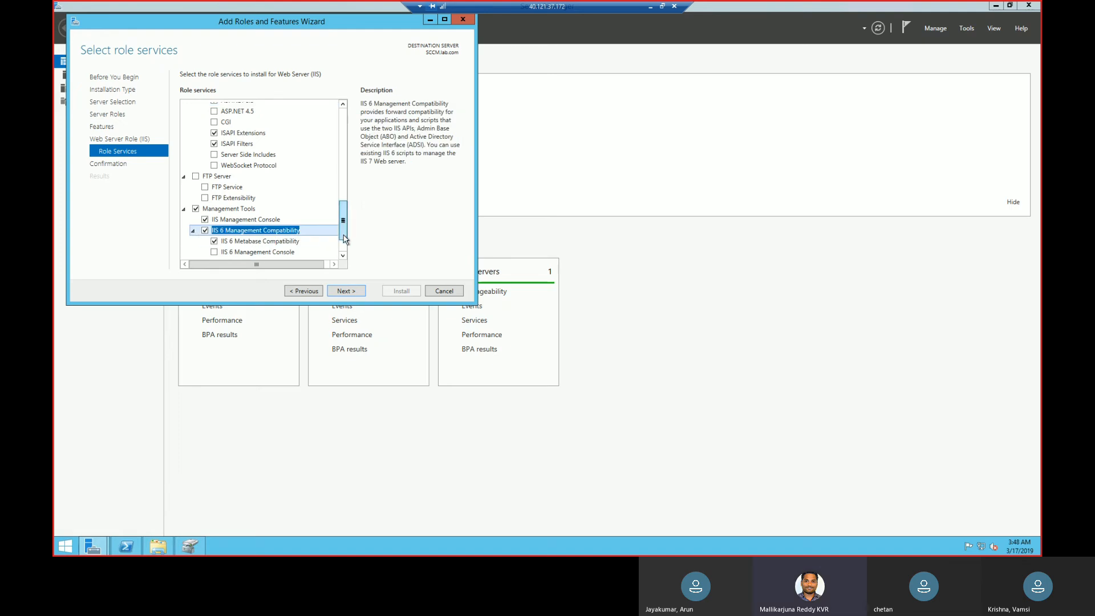
scroll(345, 238, down, 2)
click(276, 230)
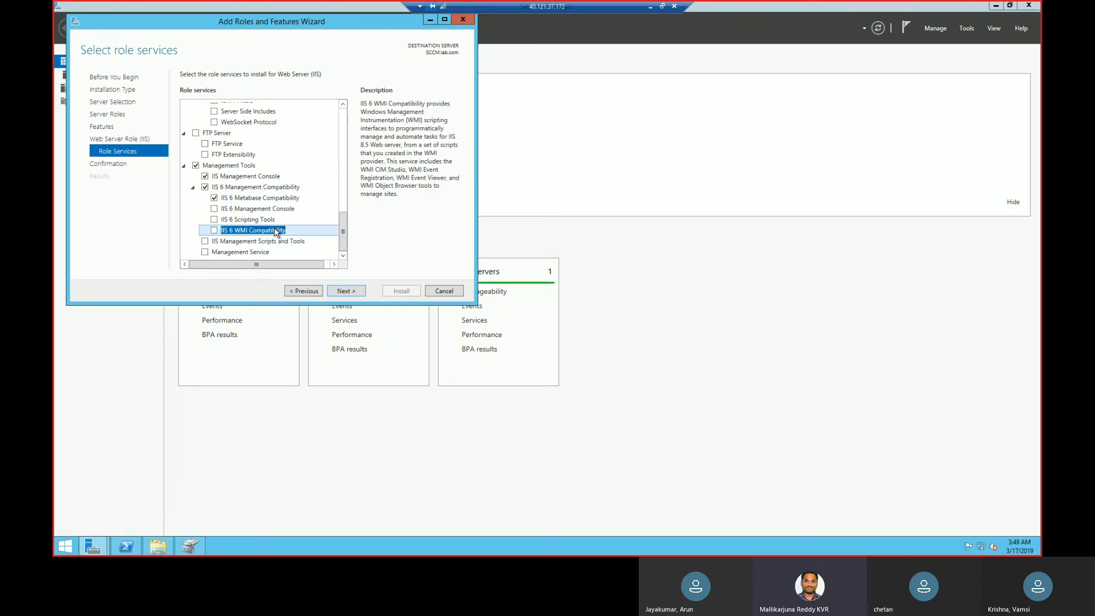
click(346, 292)
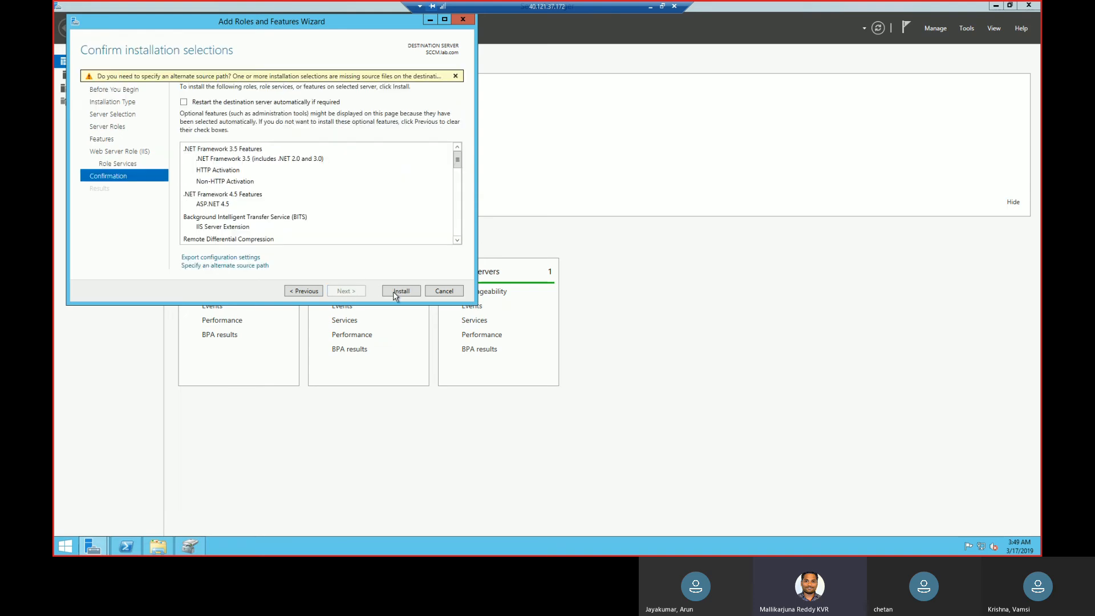
click(402, 291)
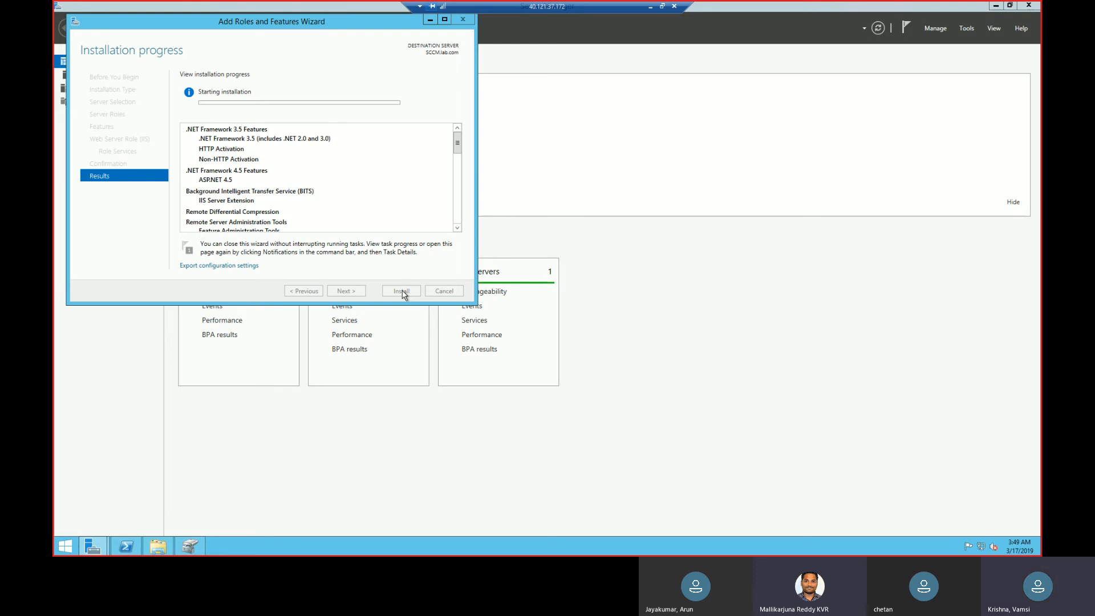
Launch Internet Explorer on the SCCM server by running the iexplore command.
right_click(60, 553)
click(108, 516)
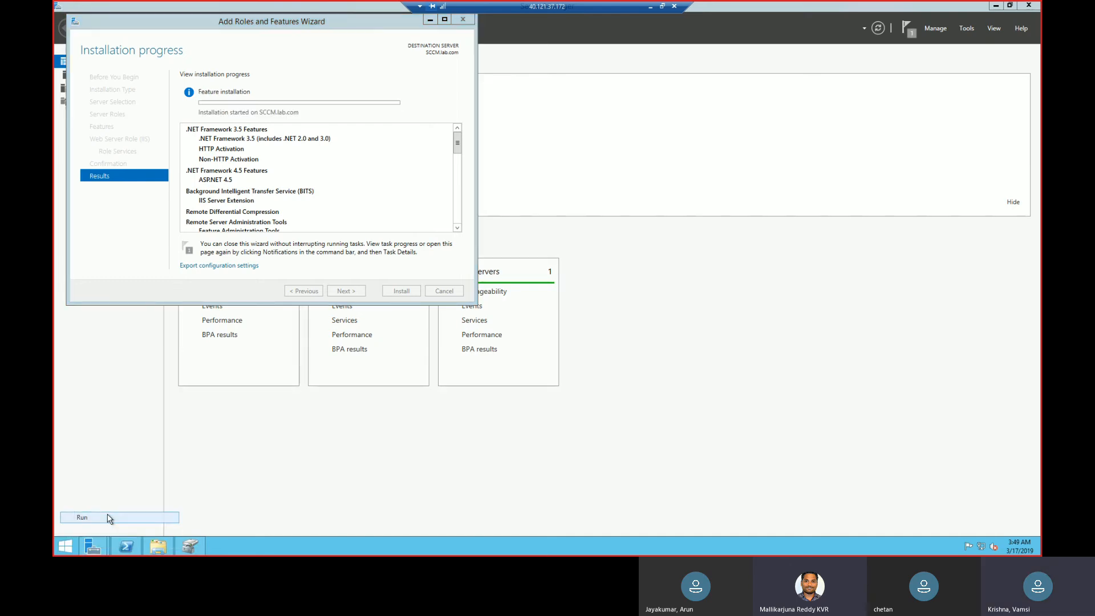
text(iexlore)
key(BackSpace)
key(BackSpace)
key(BackSpace)
key(BackSpace)
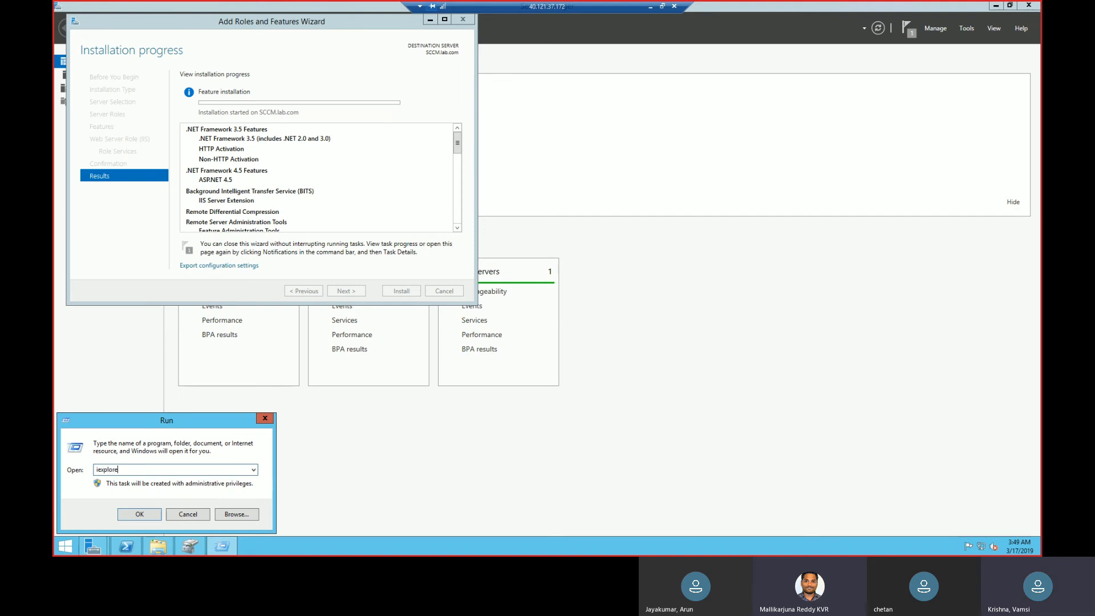
key(Return)
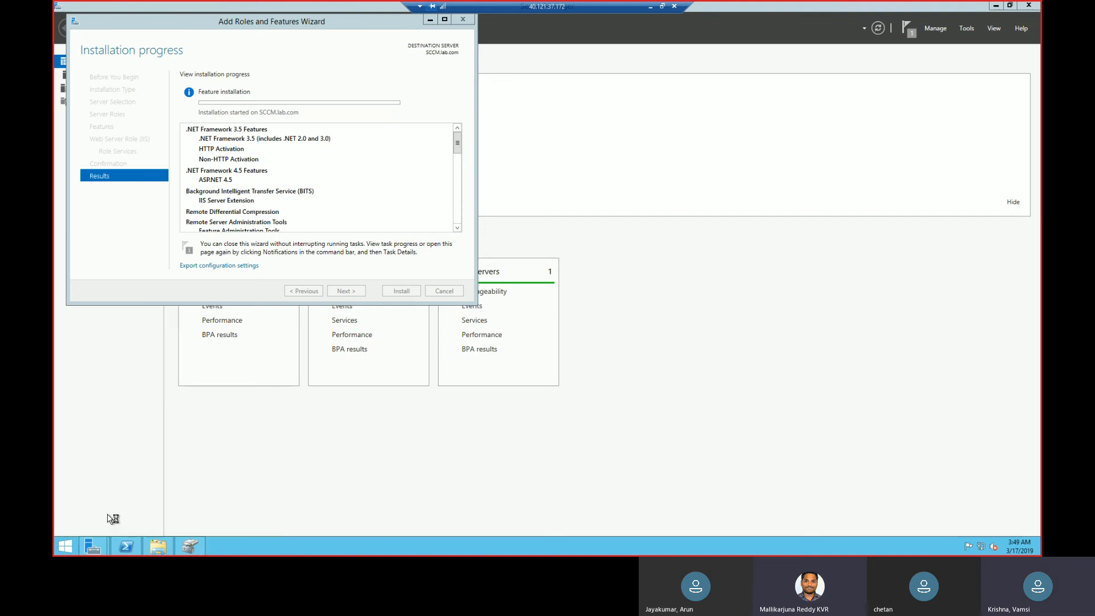
Create a folder named "installation files" on the New Volume (E:) drive.
click(146, 551)
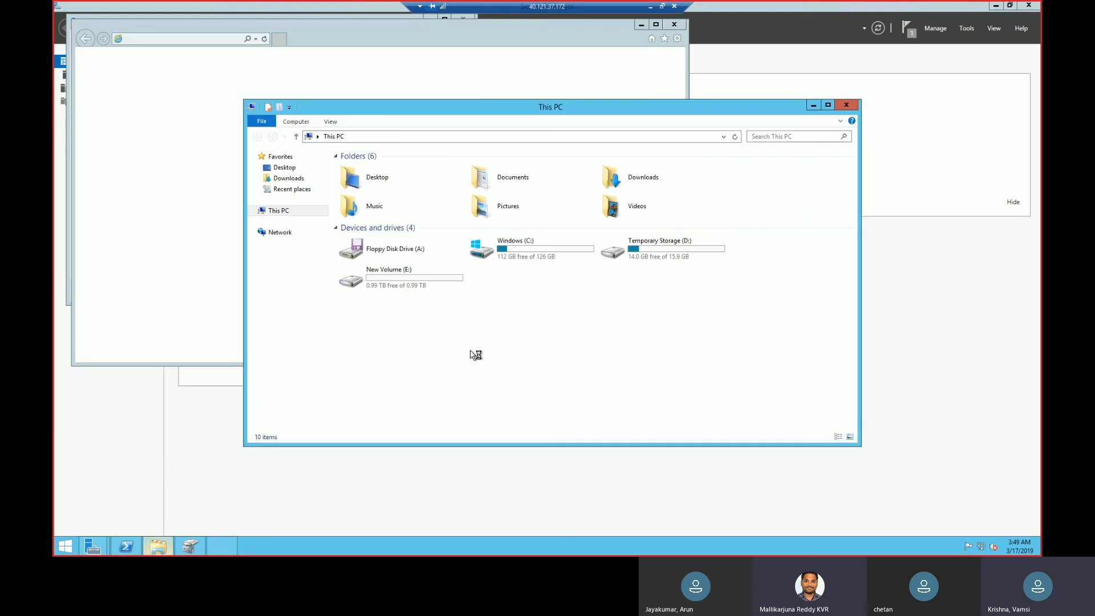
double_click(445, 282)
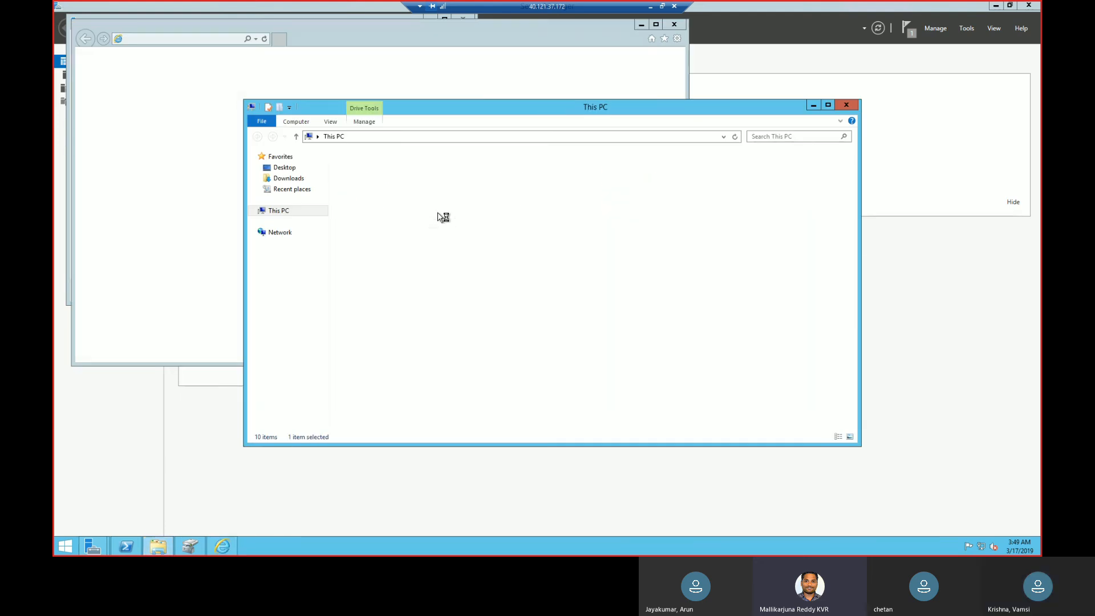
right_click(432, 210)
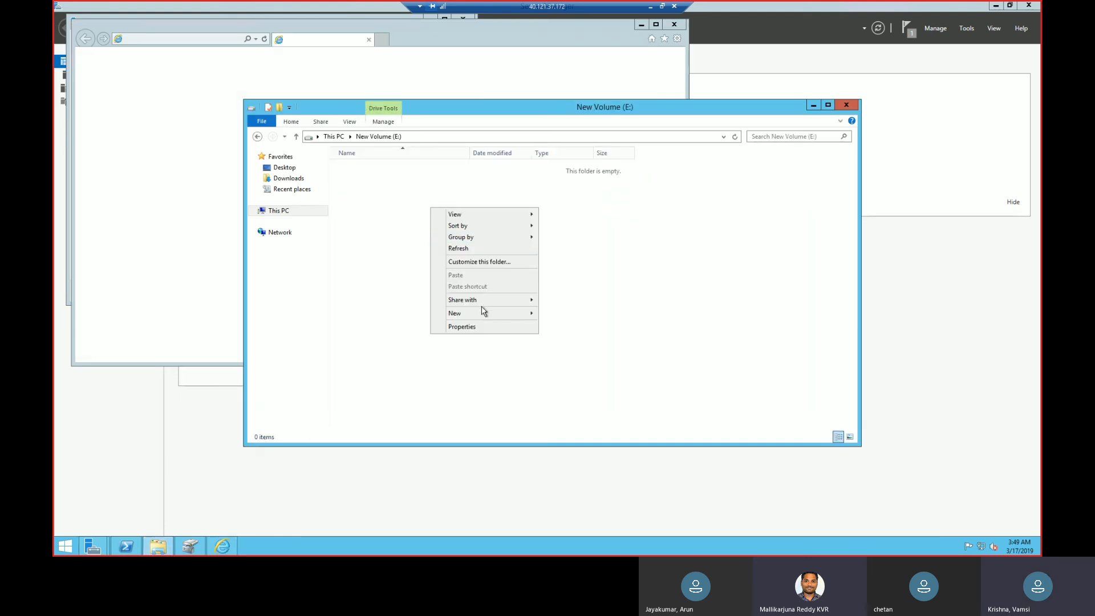
mouse_move(480, 313)
click(570, 314)
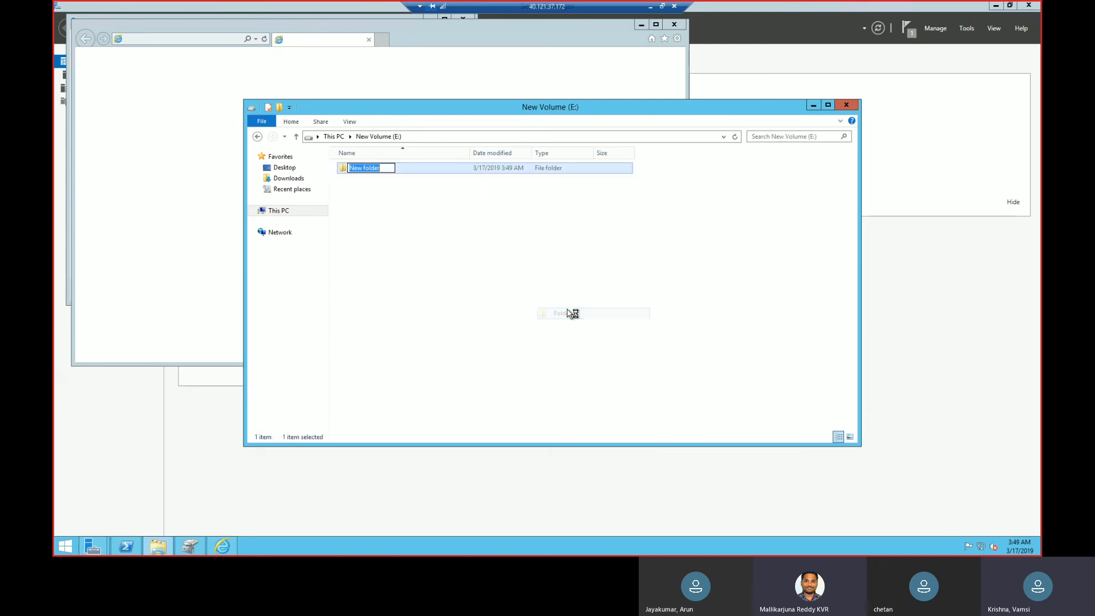
text(installation failes)
key(BackSpace)
key(BackSpace)
text(les)
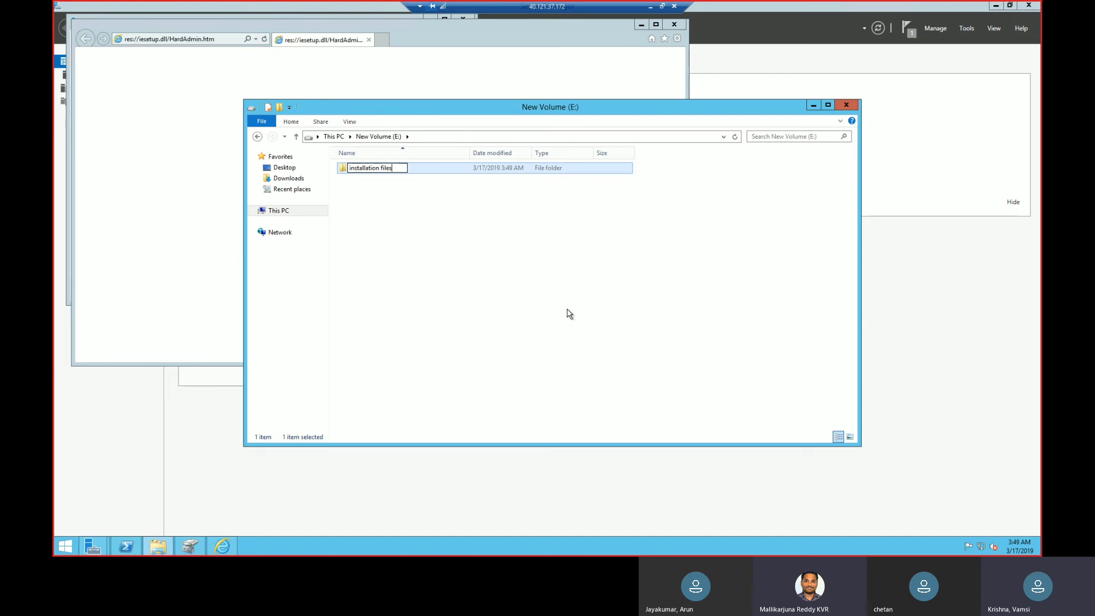
click(465, 251)
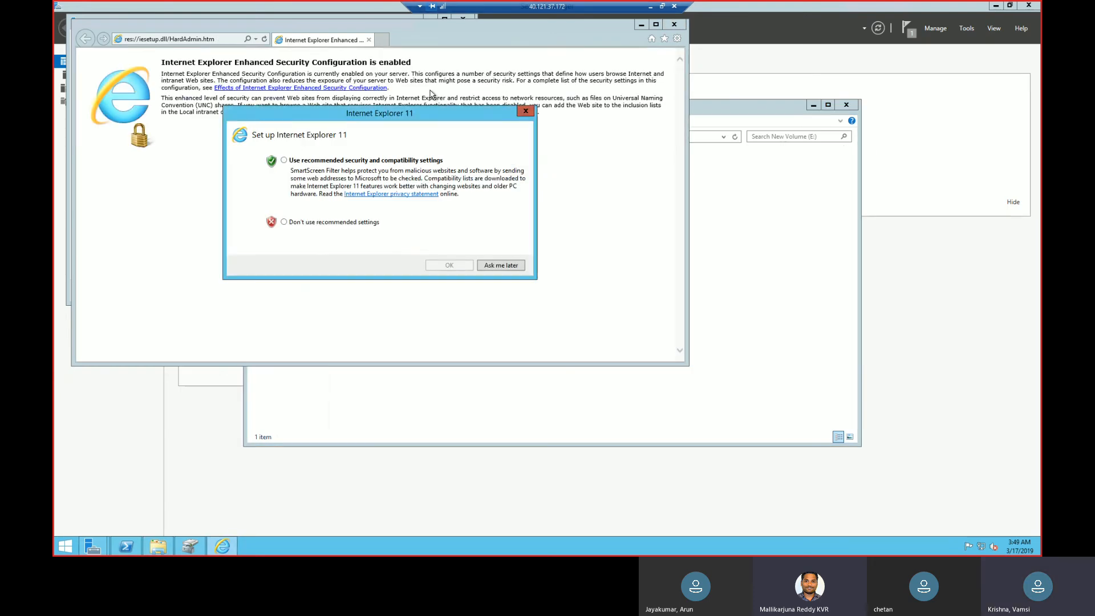
Dismiss the Internet Explorer 11 setup and browse to google.com, accepting the secure connection alert and suppressing it in the future.
click(525, 113)
click(222, 39)
text(go)
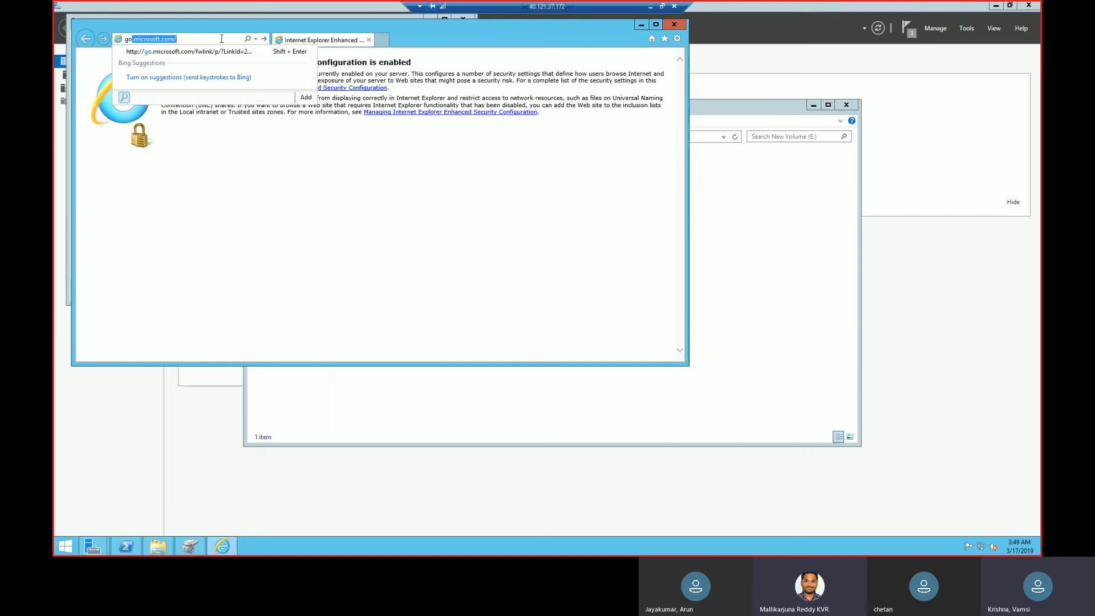
text(ogle)
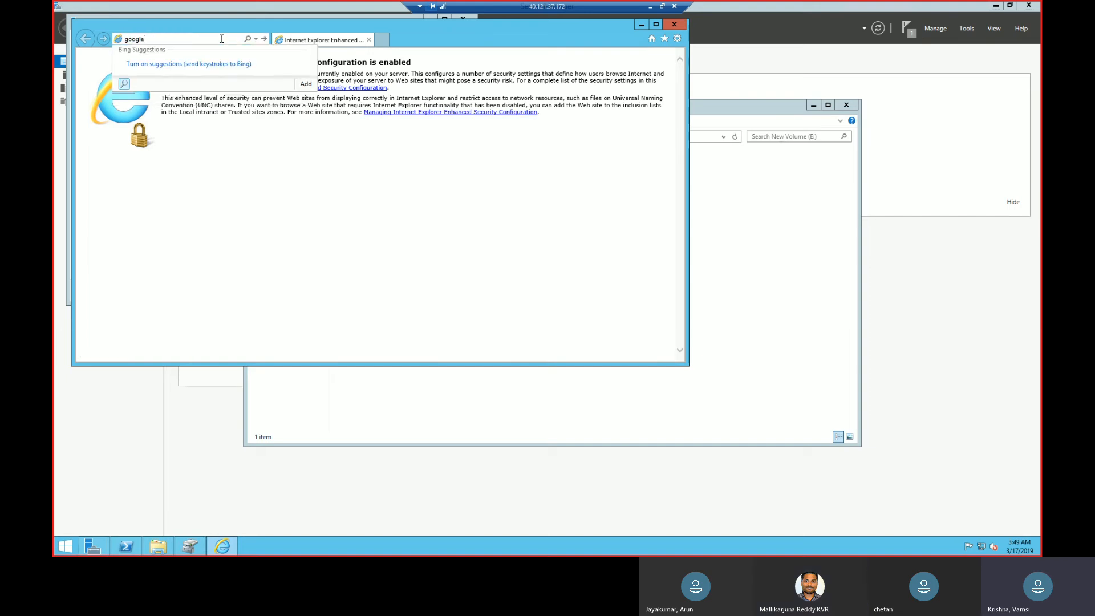
key(Return)
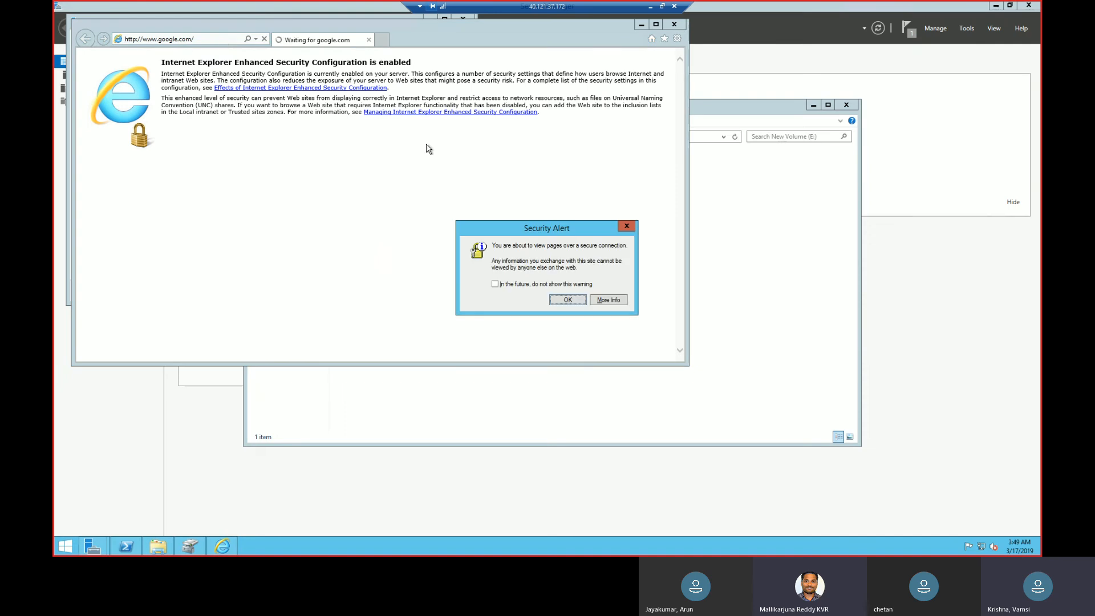
click(553, 286)
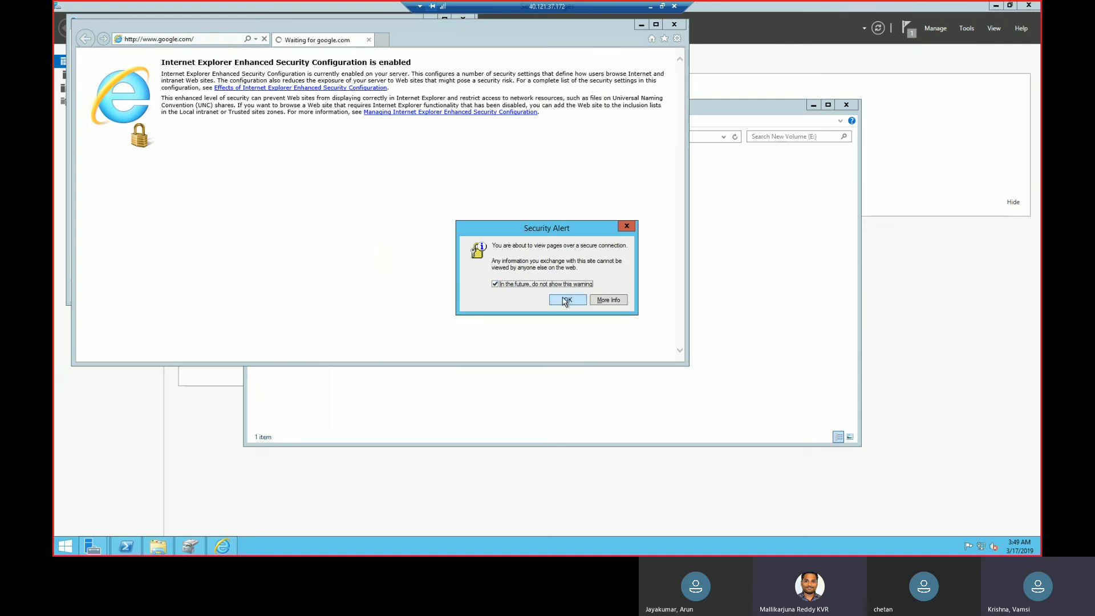
click(567, 301)
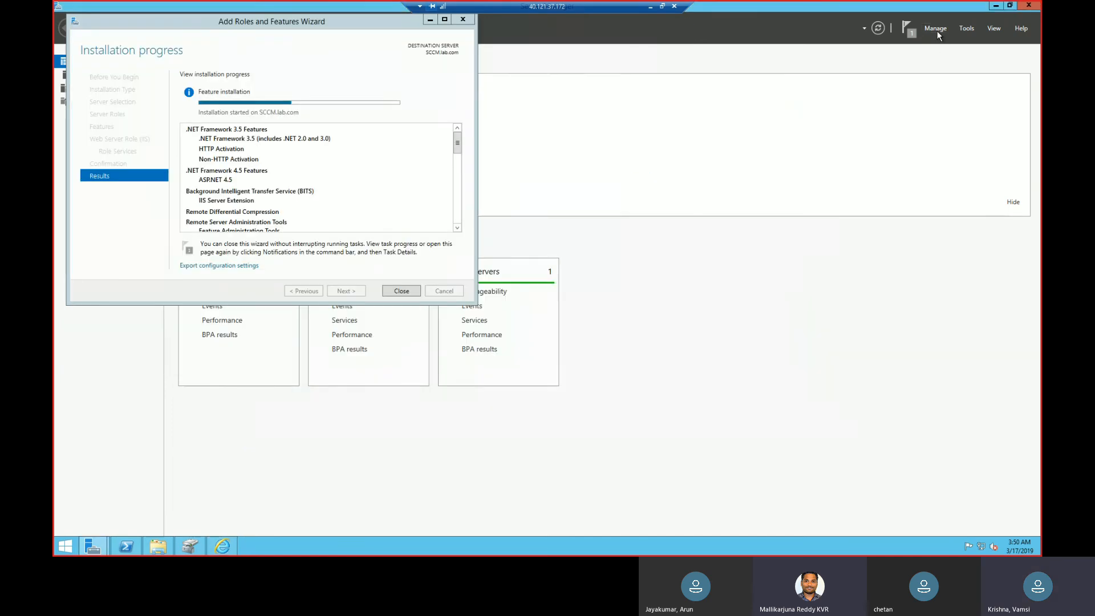
Switch to Server Manager, close the Add Roles and Features progress window, and dismiss the blocked-content alerts for google.com.
click(937, 31)
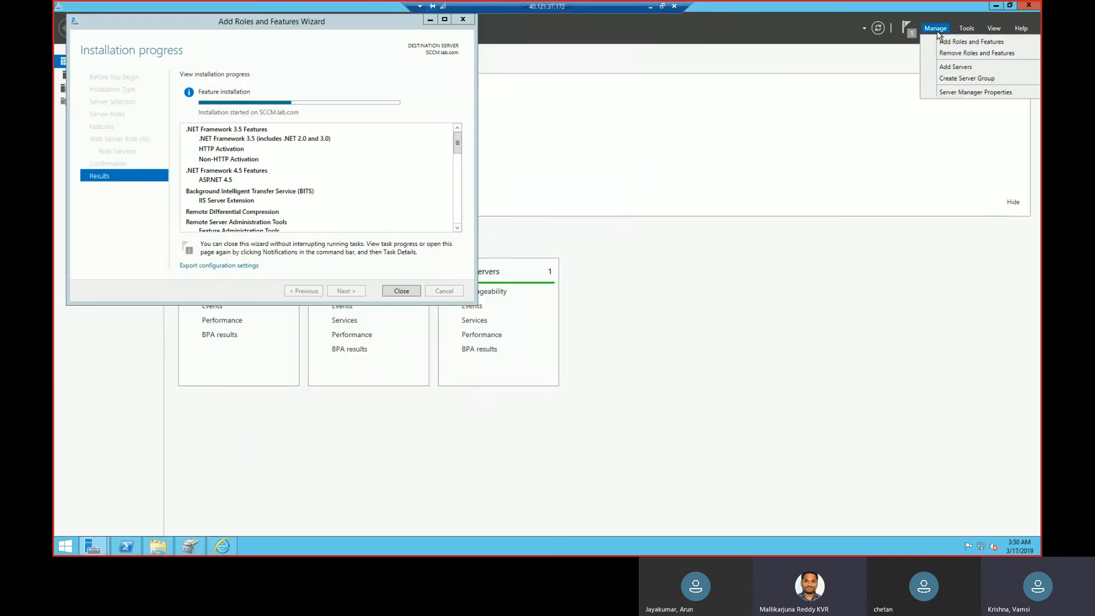
click(222, 546)
click(809, 180)
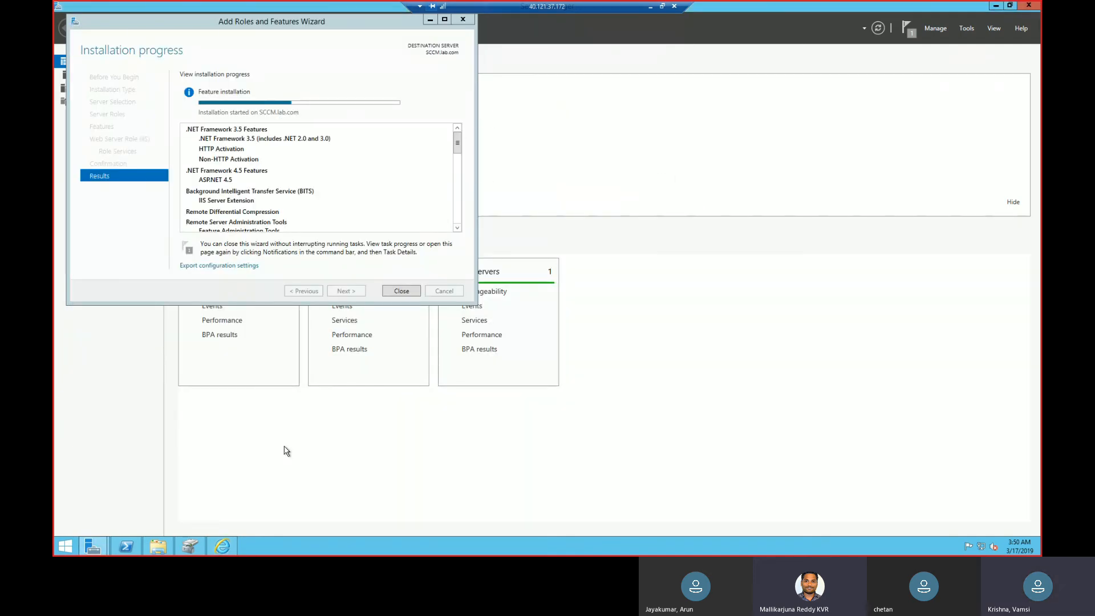
right_click(224, 549)
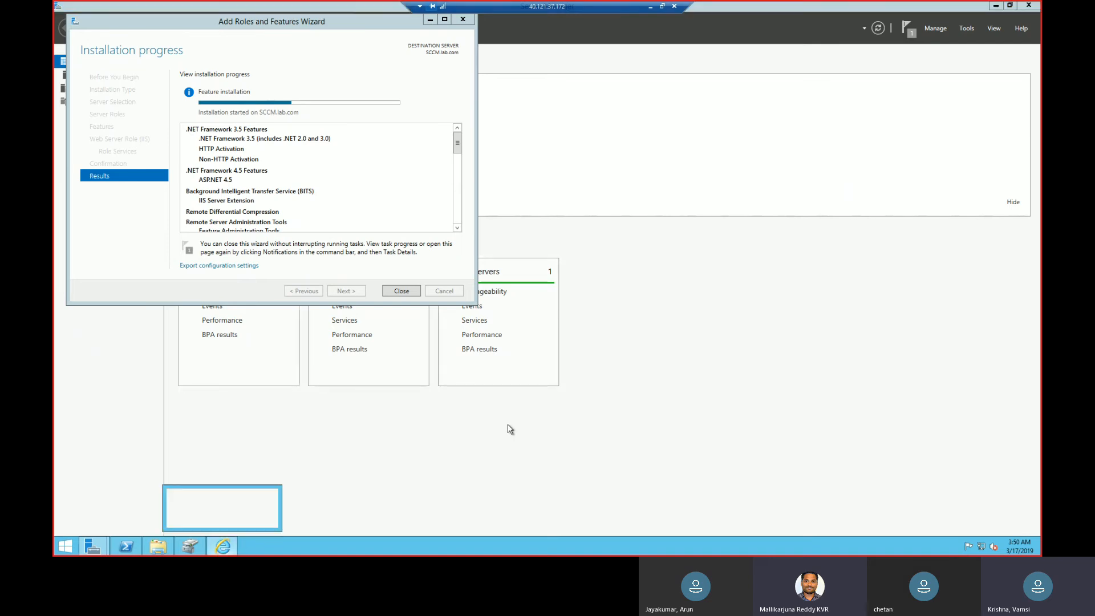
click(402, 291)
click(403, 291)
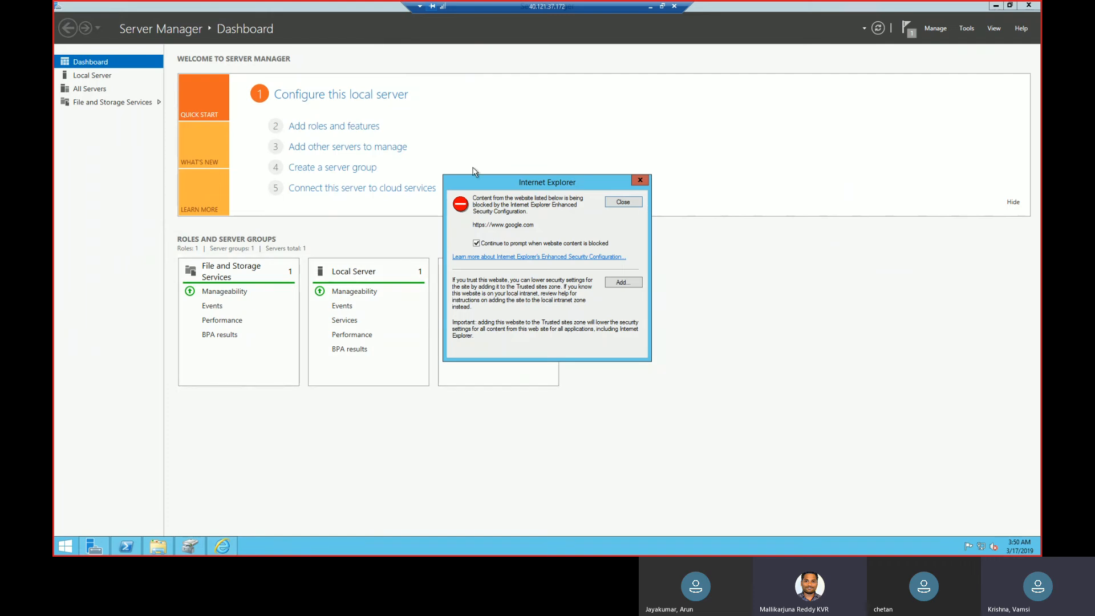
click(640, 179)
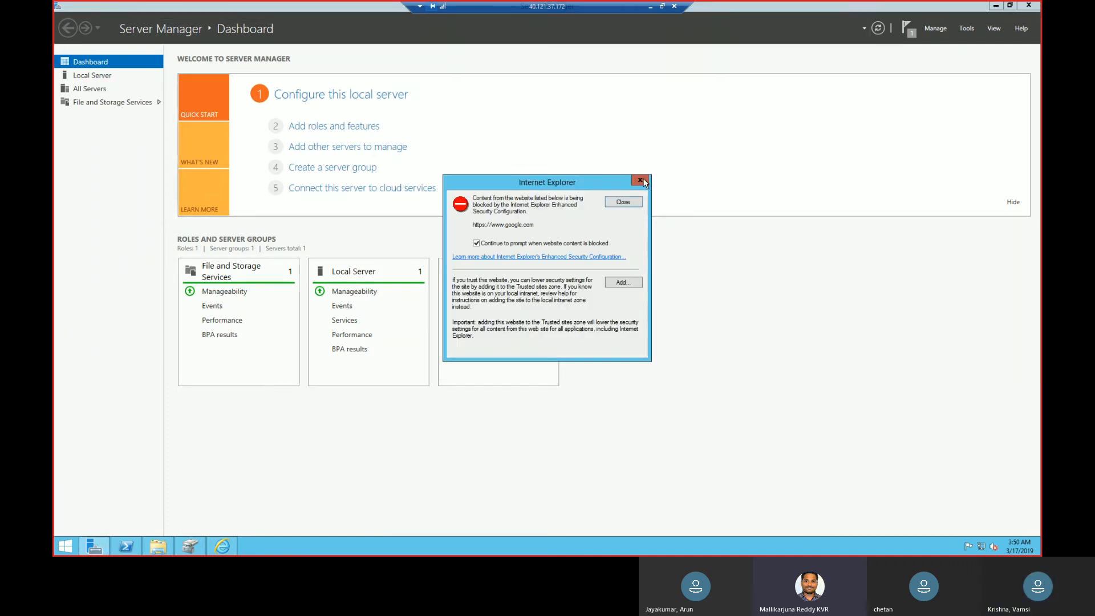
click(641, 180)
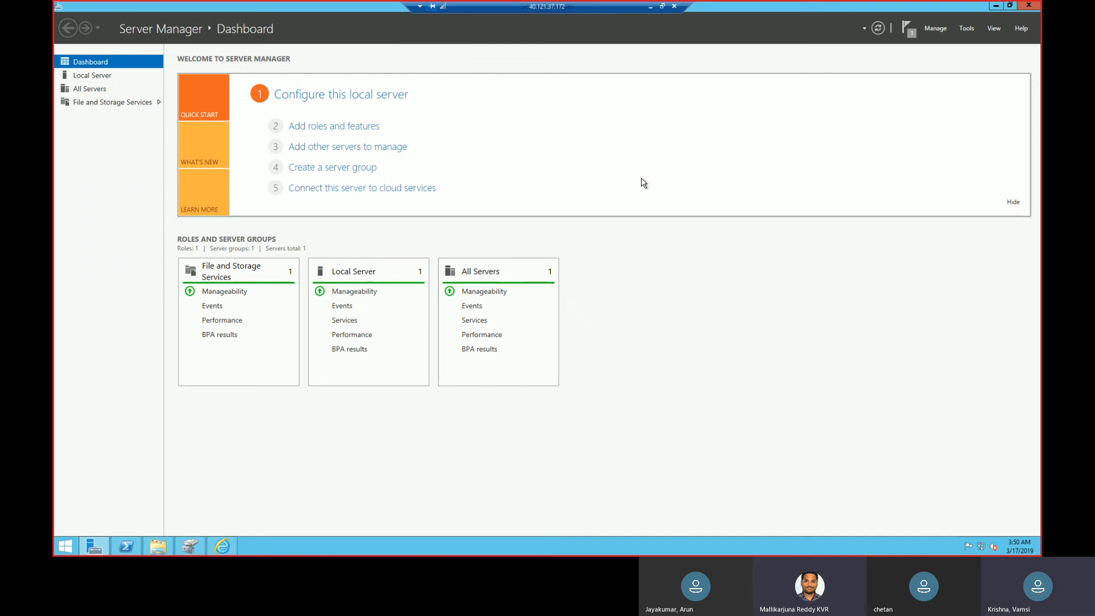
Turn off IE Enhanced Security Configuration for both Administrators and Users in the local server properties.
click(100, 81)
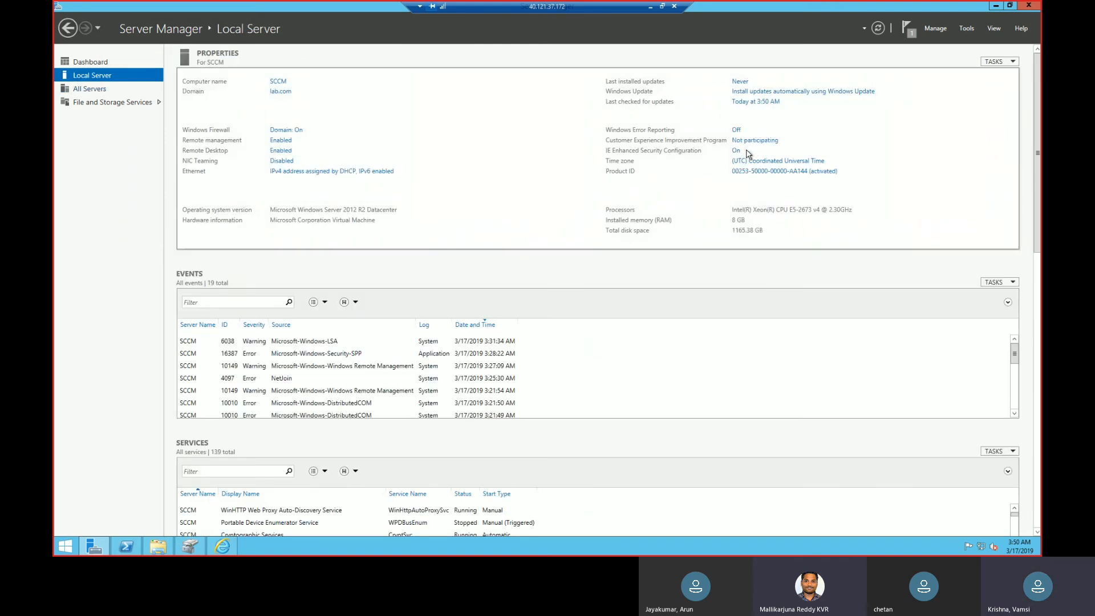
click(736, 150)
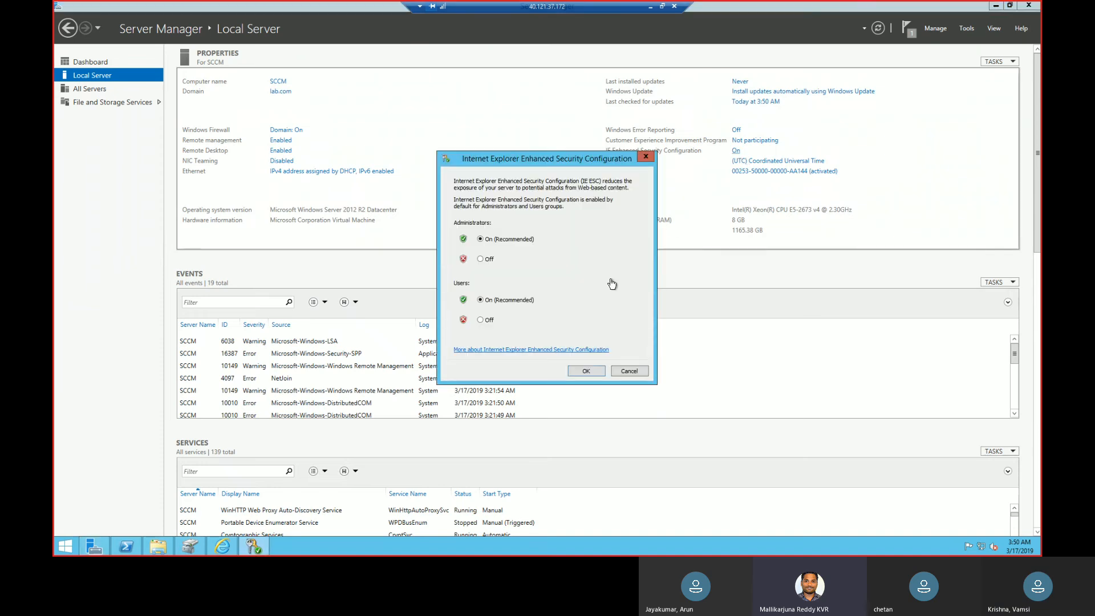
click(485, 260)
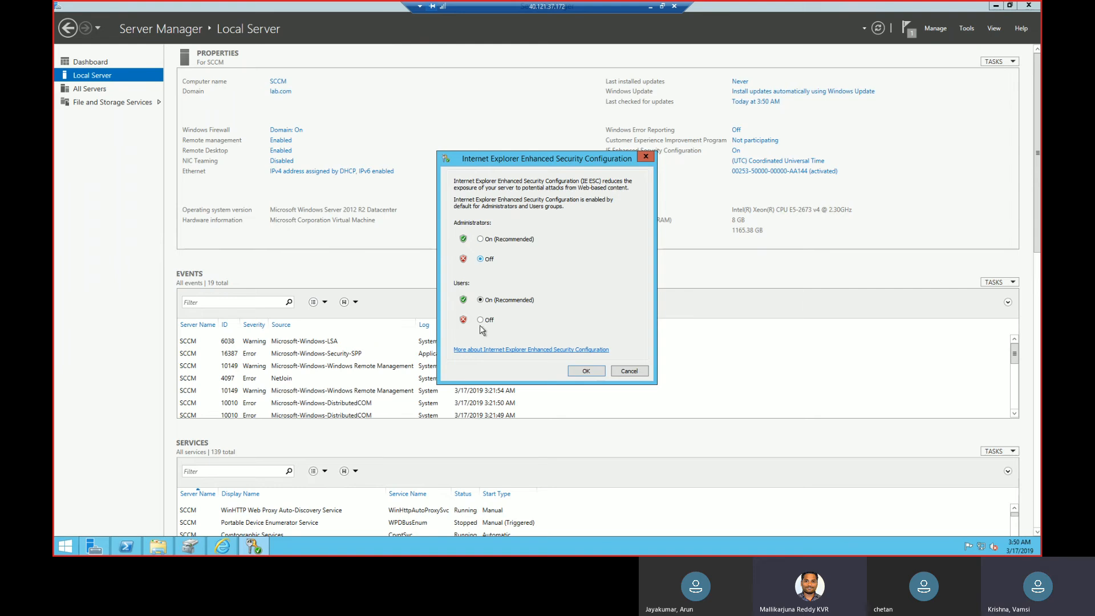
click(487, 322)
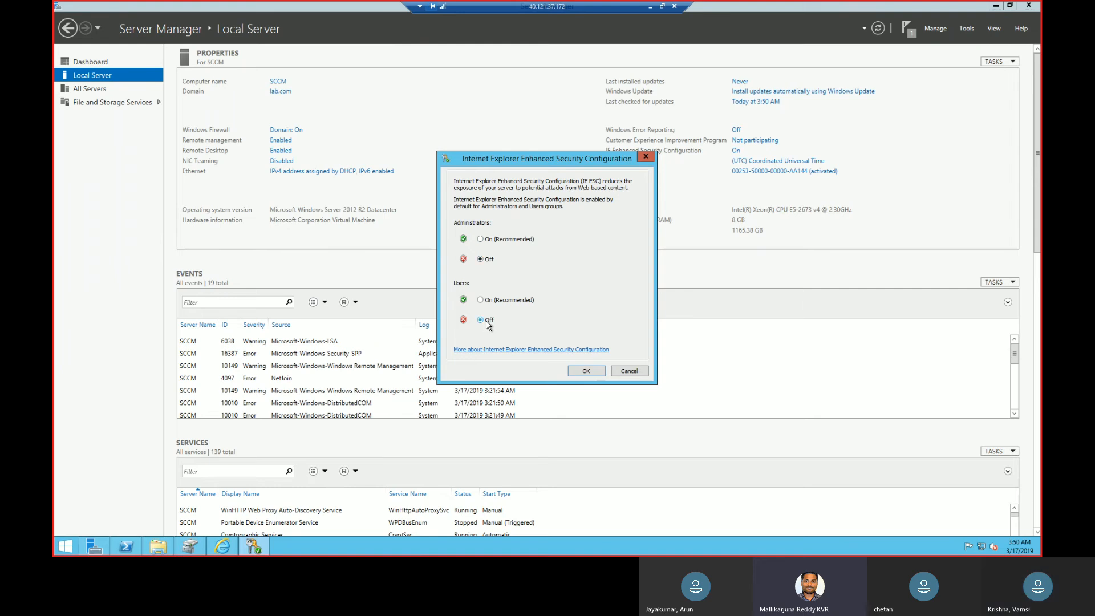
click(587, 369)
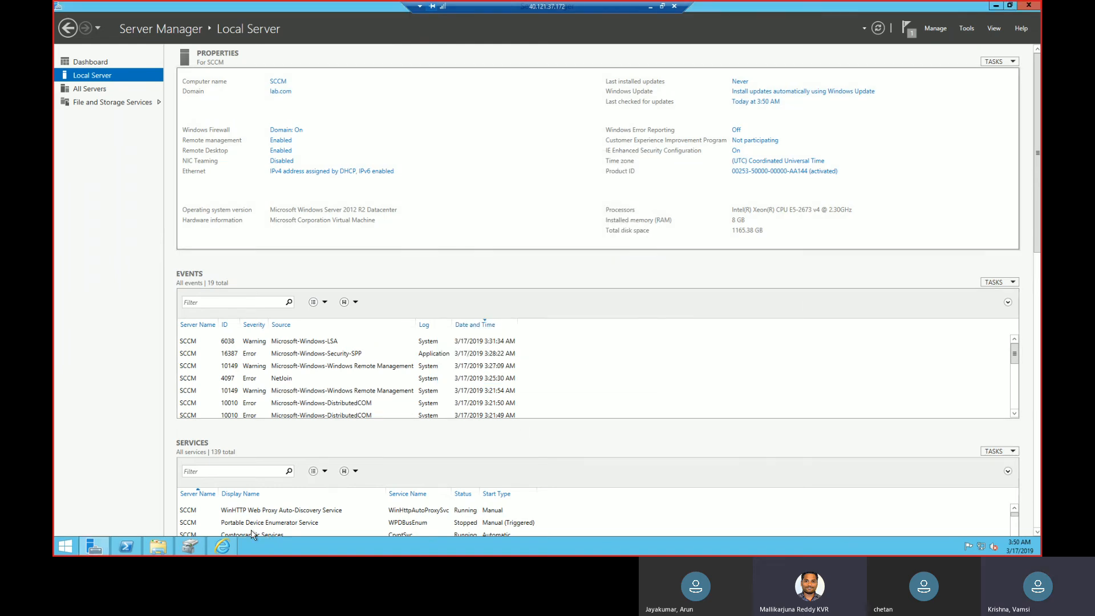
Close Internet Explorer and relaunch it with the iexplore command.
right_click(235, 545)
click(233, 521)
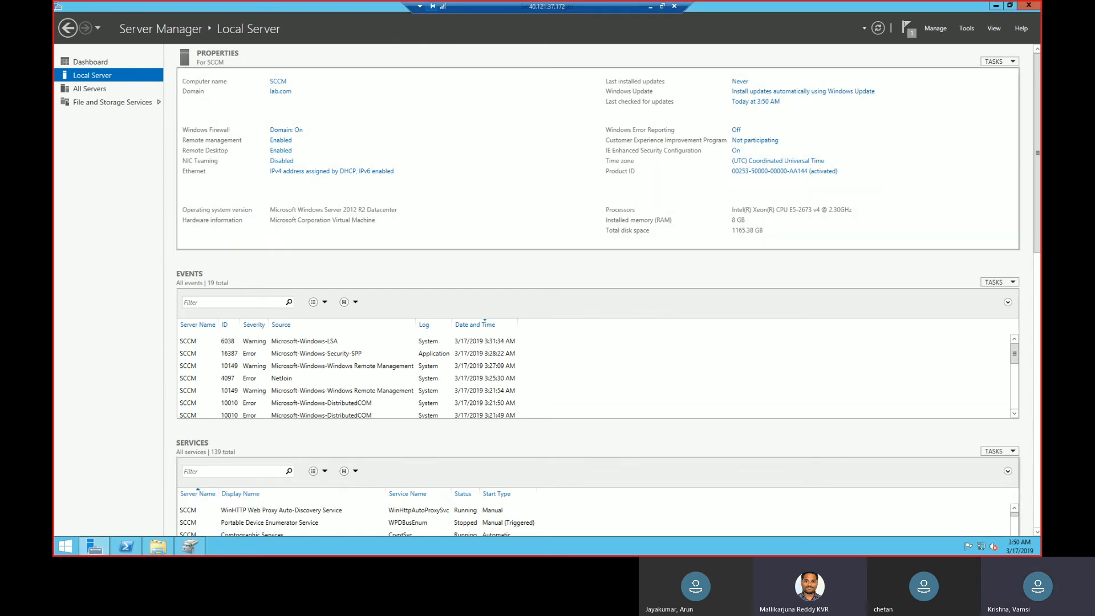
right_click(66, 547)
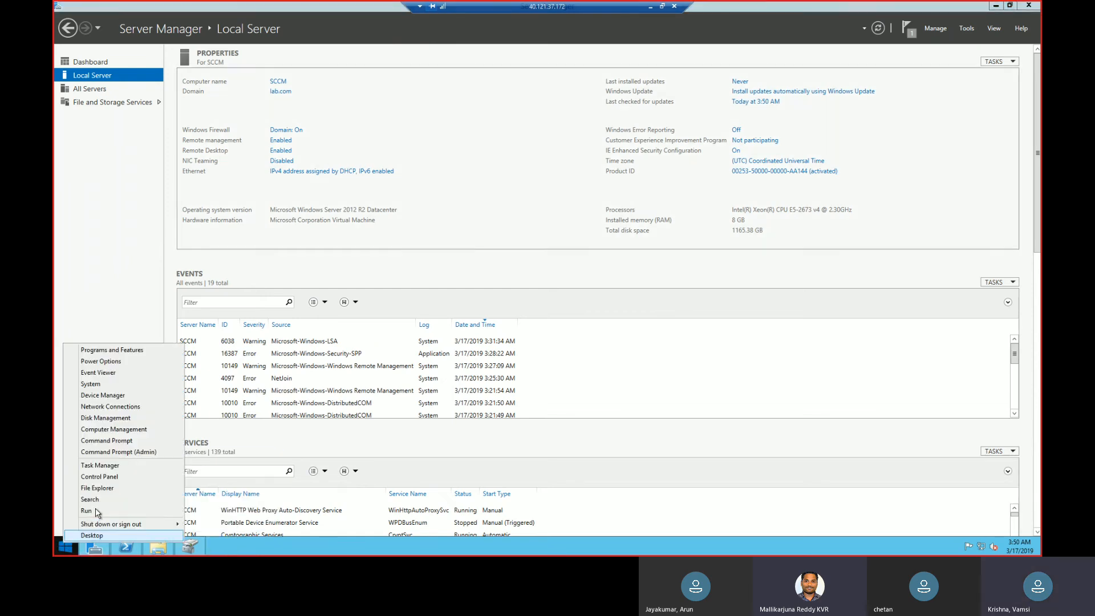
click(97, 511)
text(regedit)
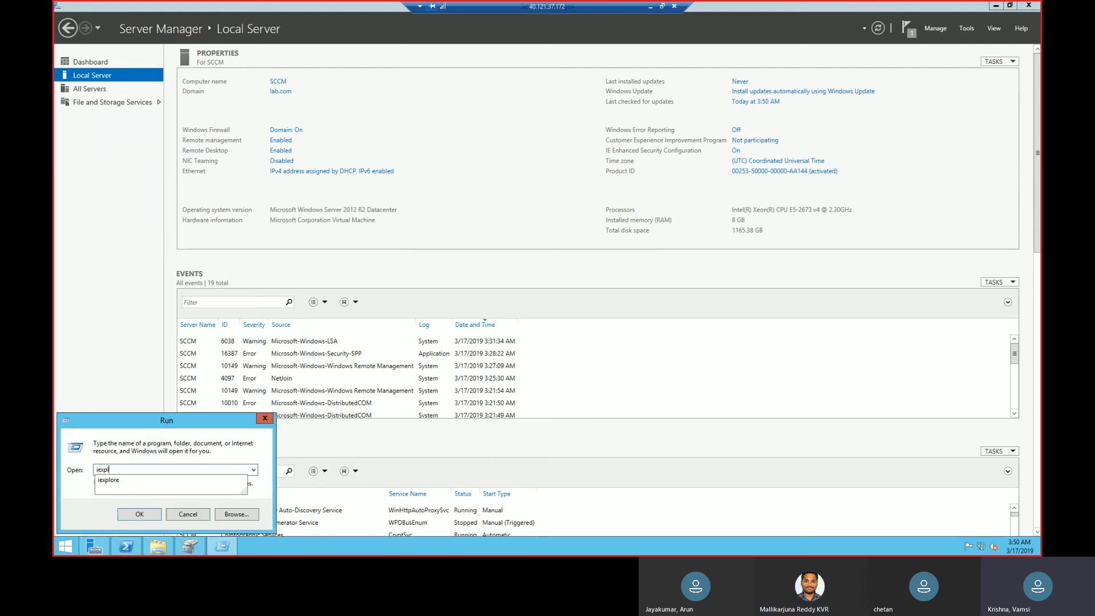
key(Return)
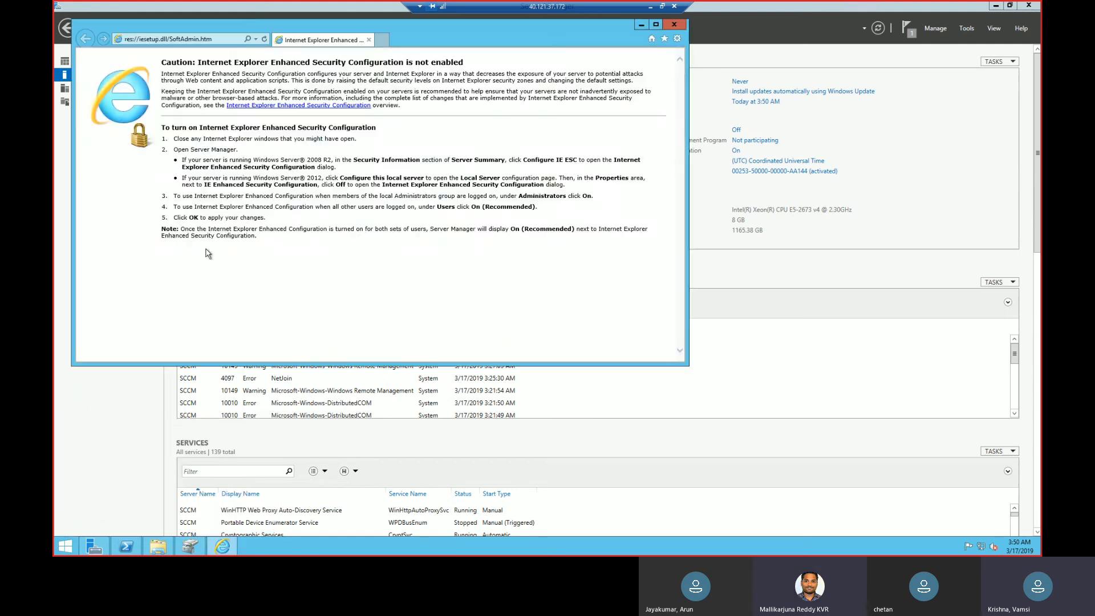
Browse to google.com from the Enhanced Security Configuration notice page.
click(218, 39)
text(google.com/)
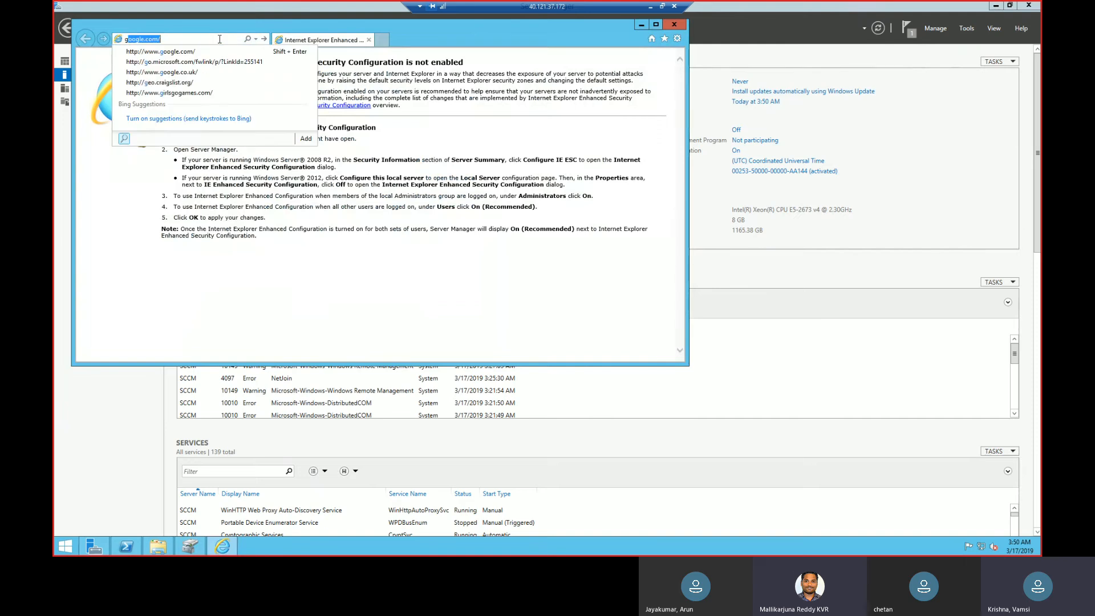
key(Return)
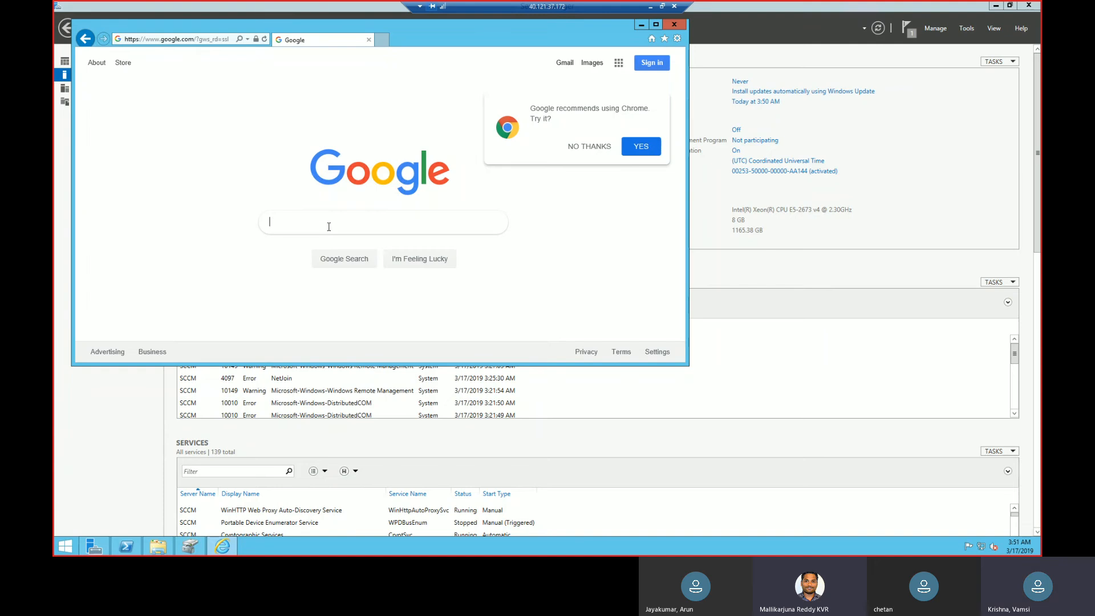
Search Google for "sql server 2014 download", declining the offers to switch to Chrome.
text(sql)
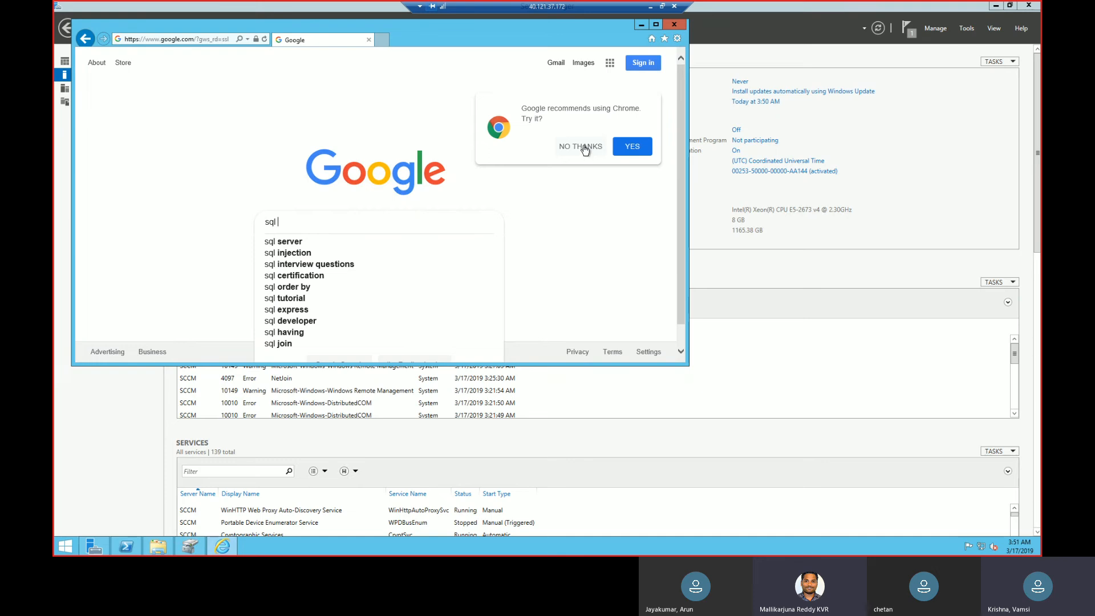
click(585, 149)
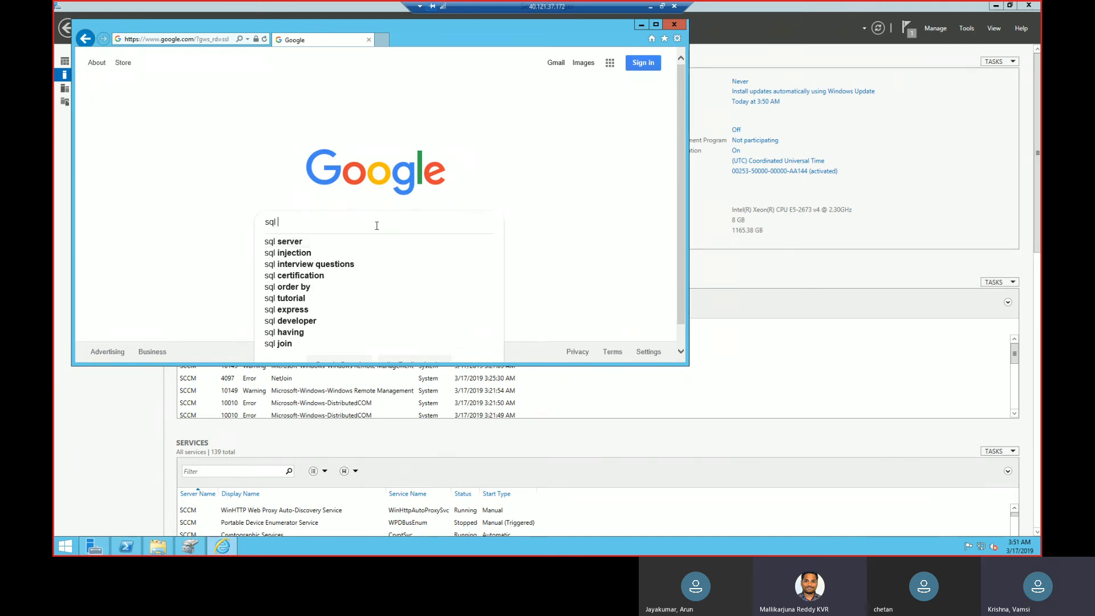
text(server 201)
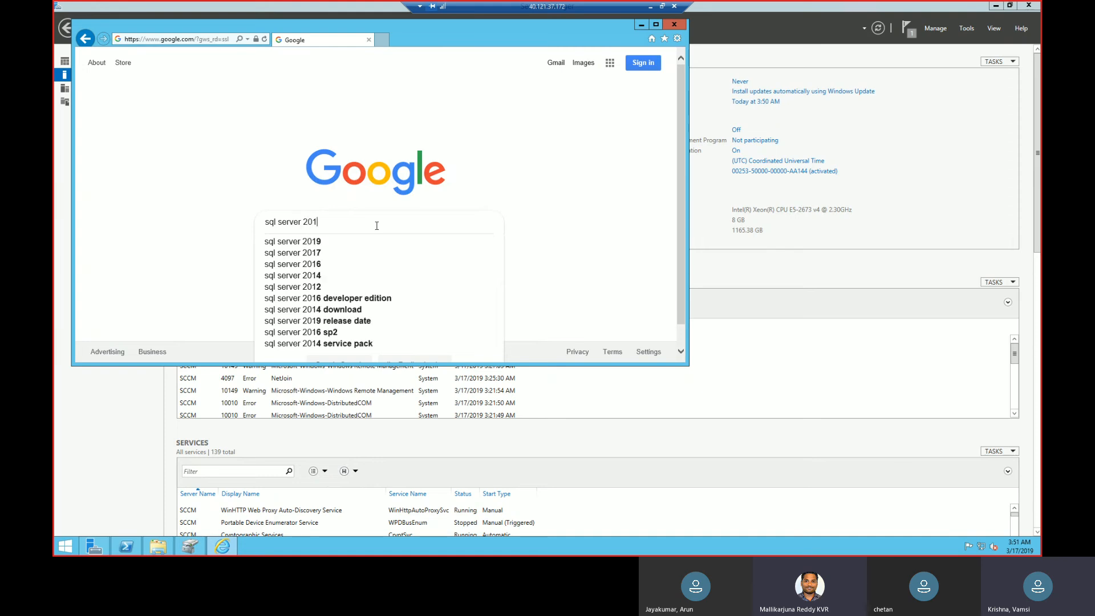
text(4)
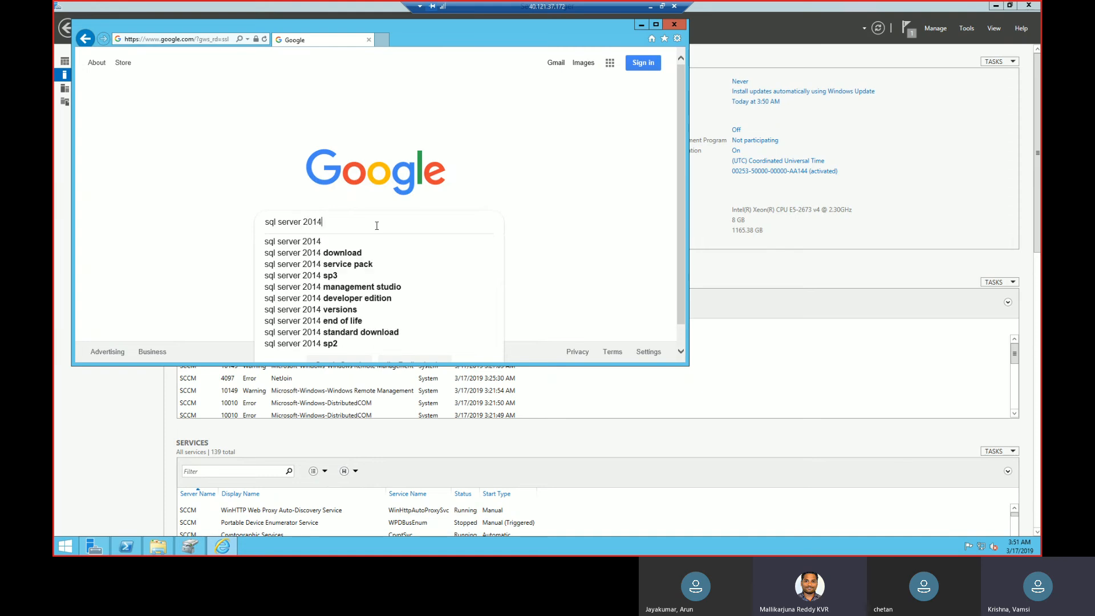
key(Down)
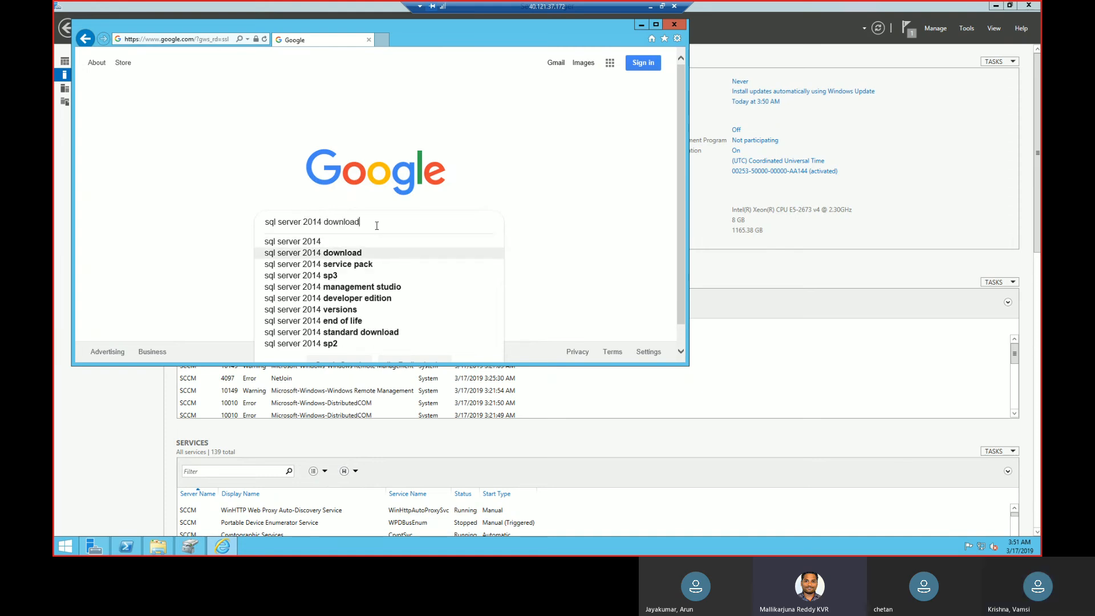
key(Return)
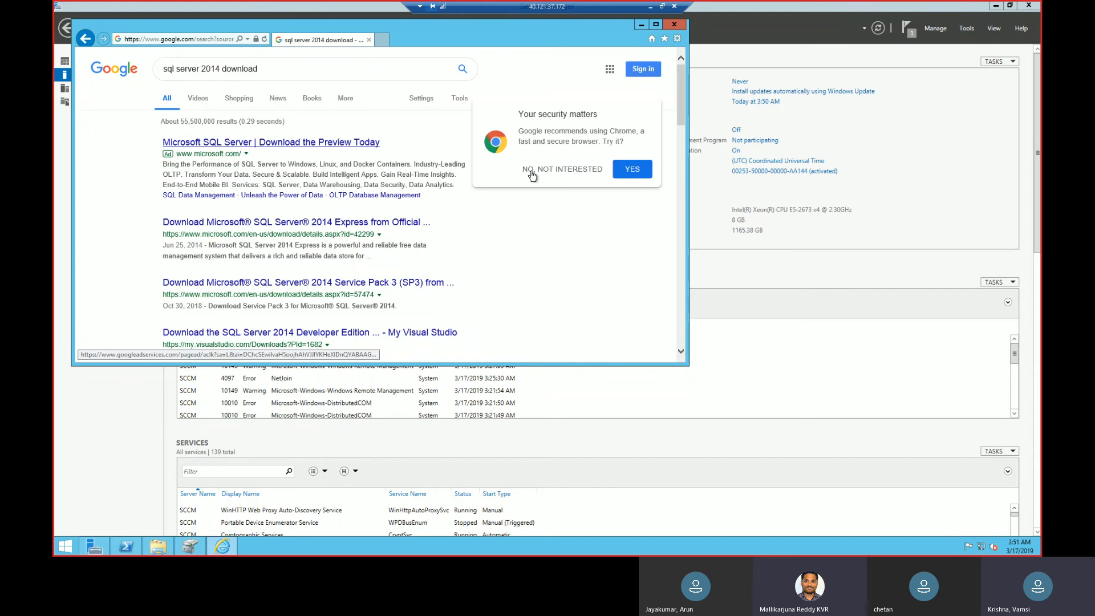
click(580, 172)
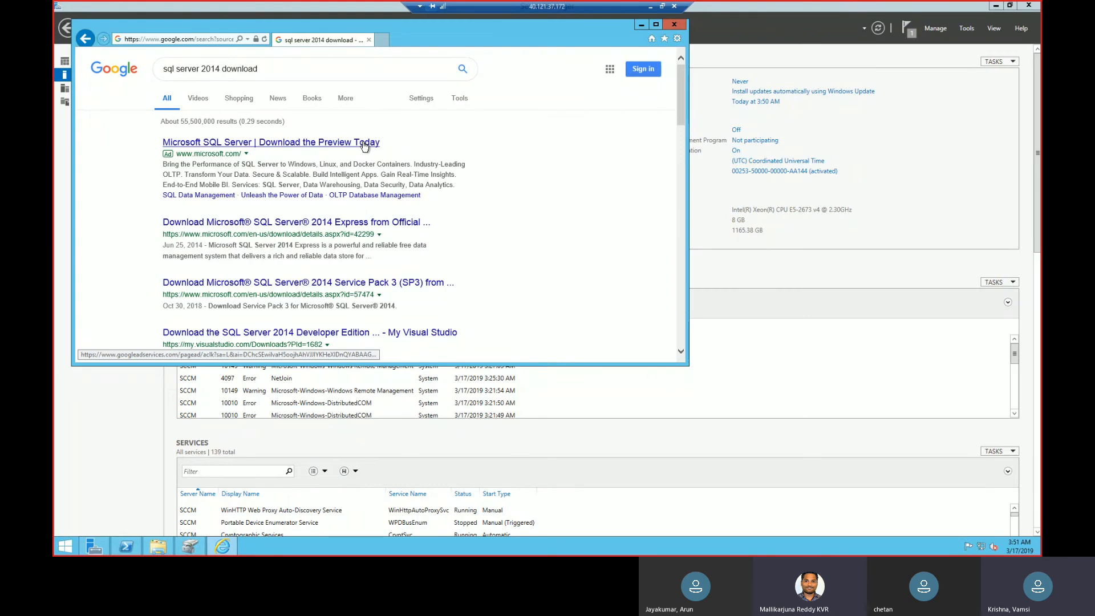
right_click(386, 226)
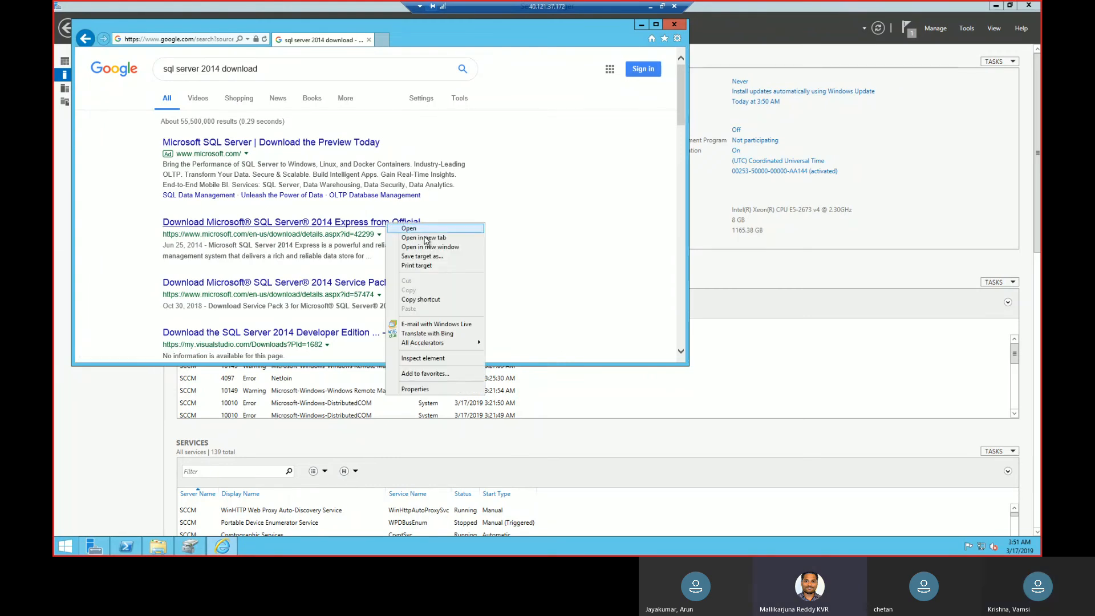
click(425, 238)
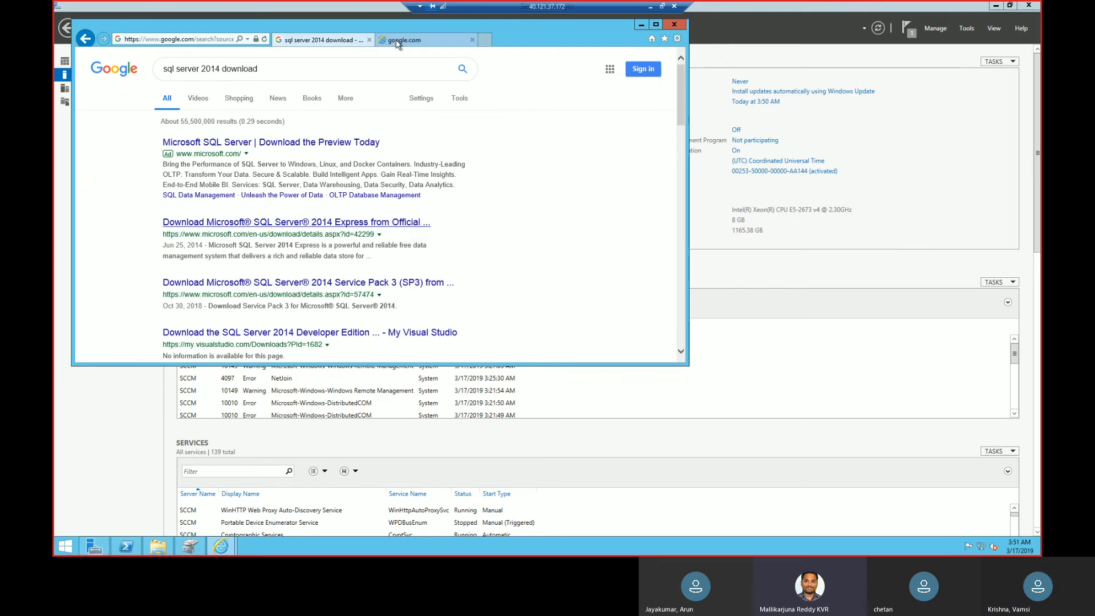
click(398, 41)
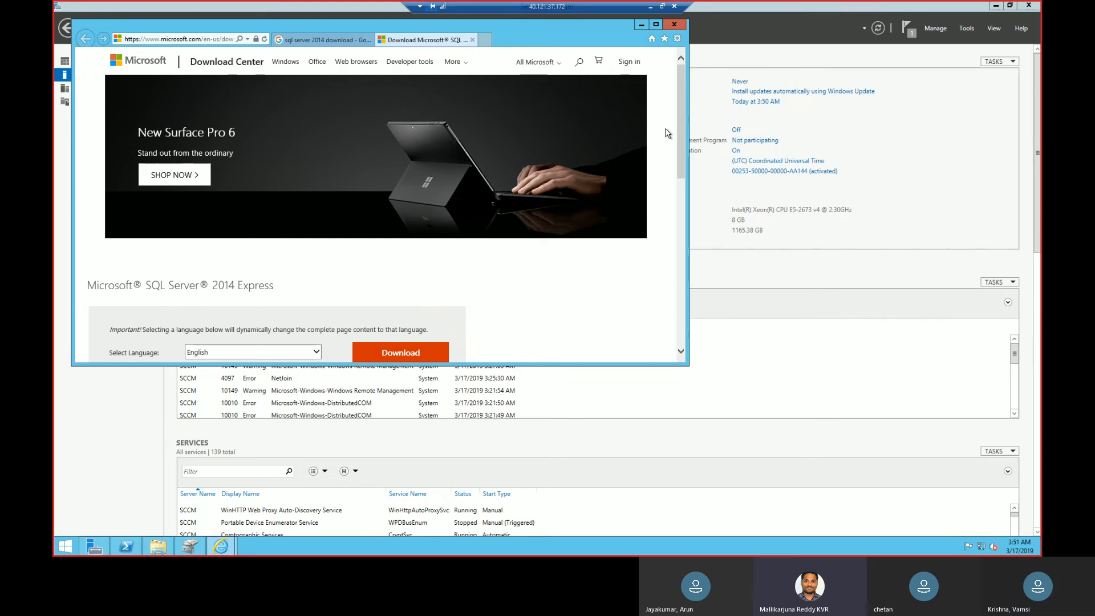
scroll(672, 298, down, 2)
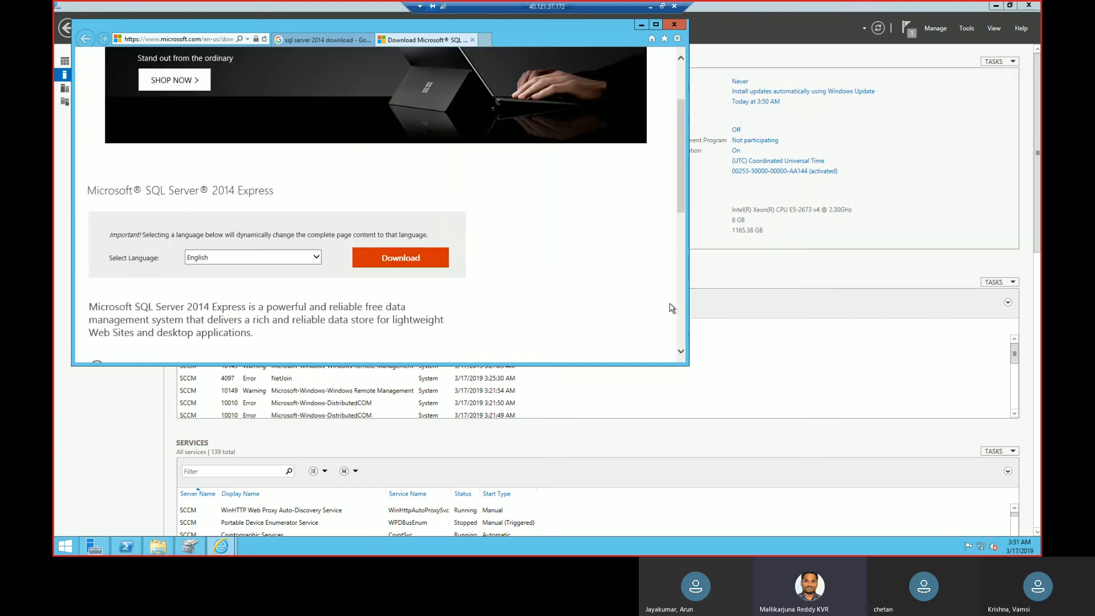
click(426, 261)
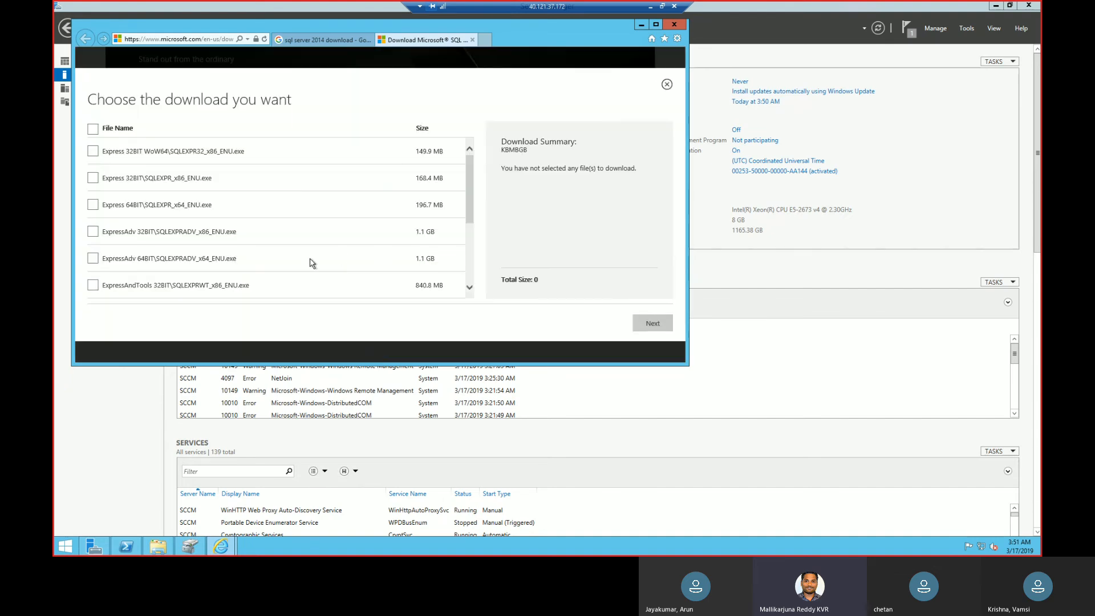
click(92, 260)
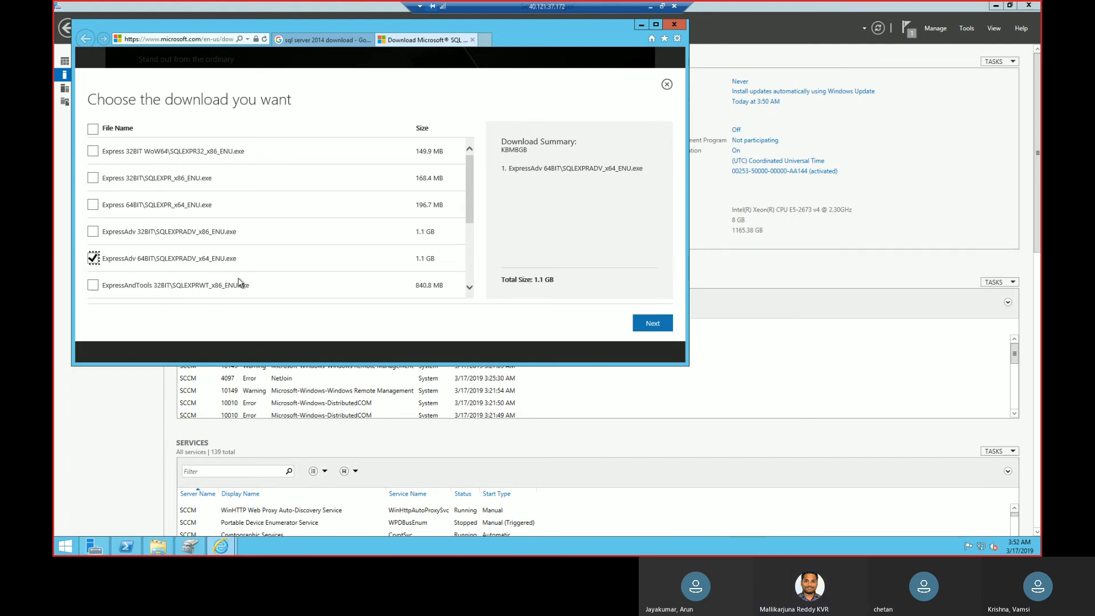
click(94, 260)
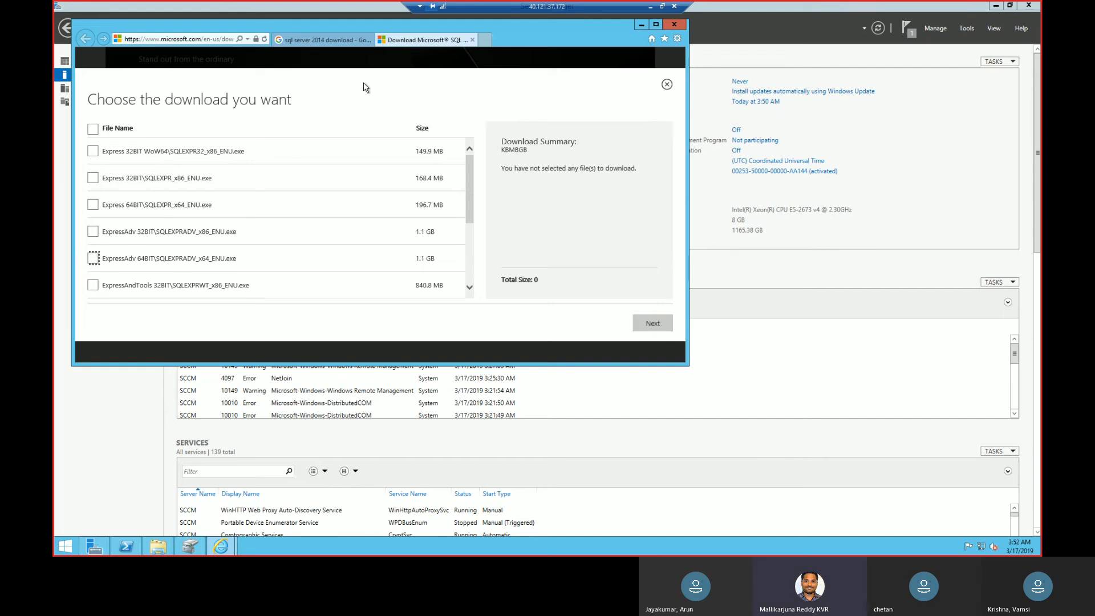
click(472, 40)
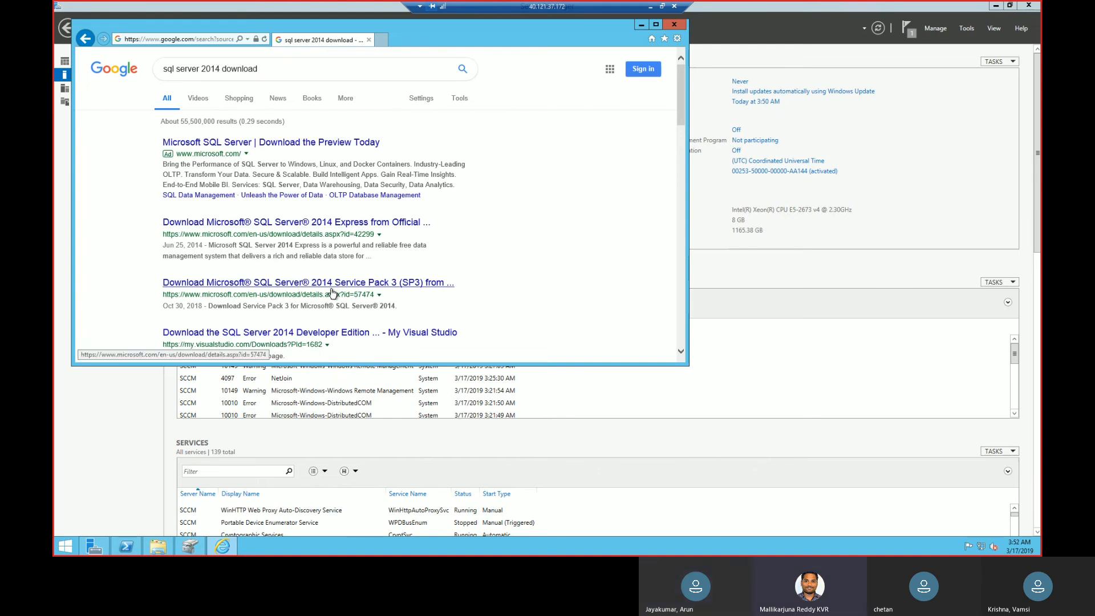
click(301, 76)
text(scep)
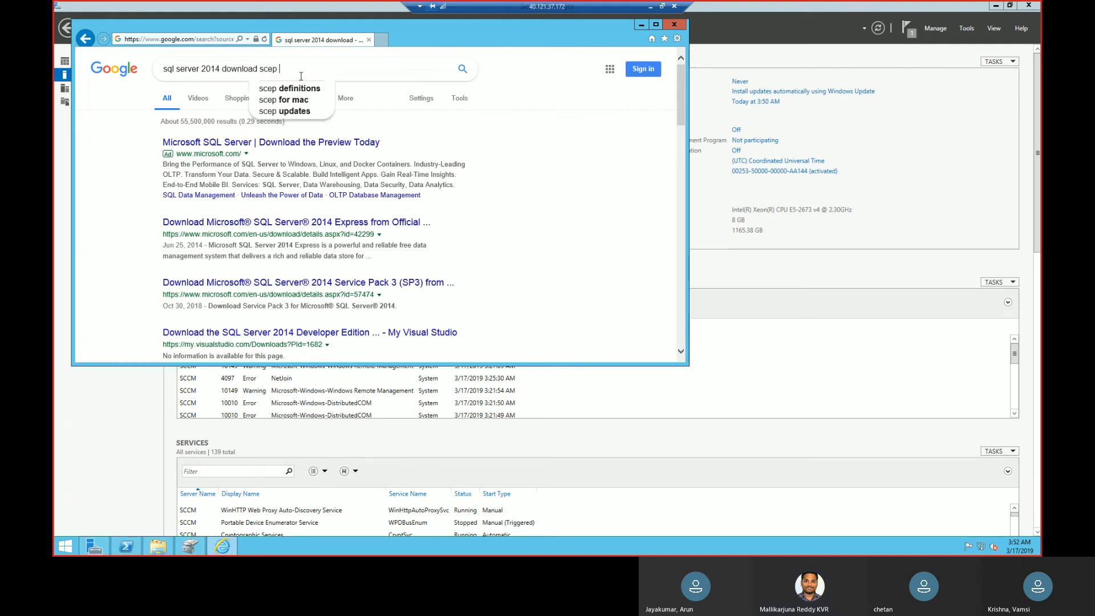
key(BackSpace)
key(BackSpace)
key(BackSpace)
key(BackSpace)
key(BackSpace)
key(BackSpace)
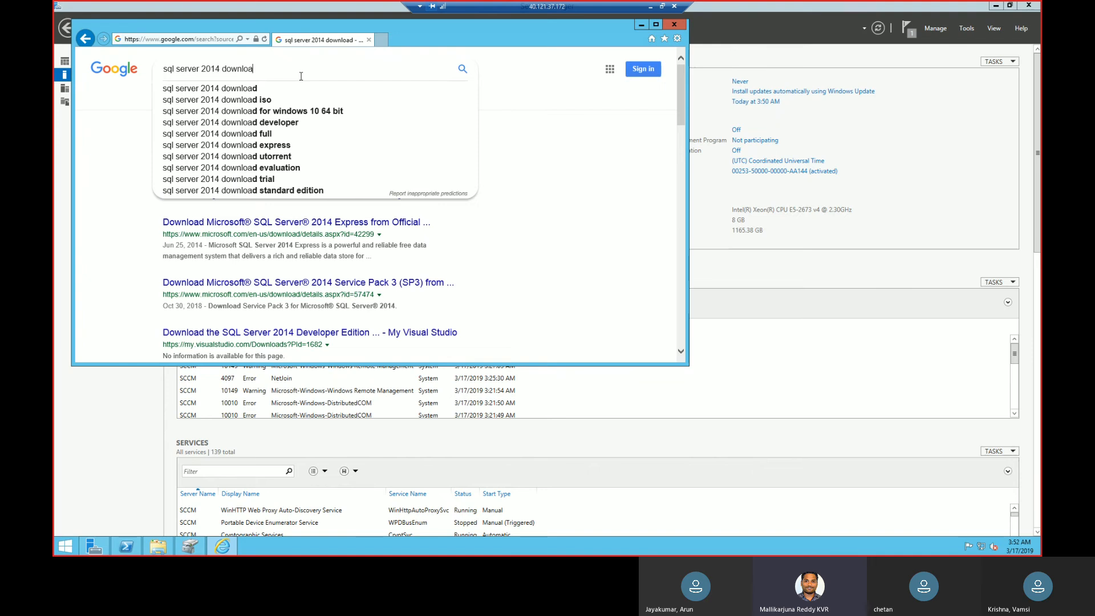
key(Return)
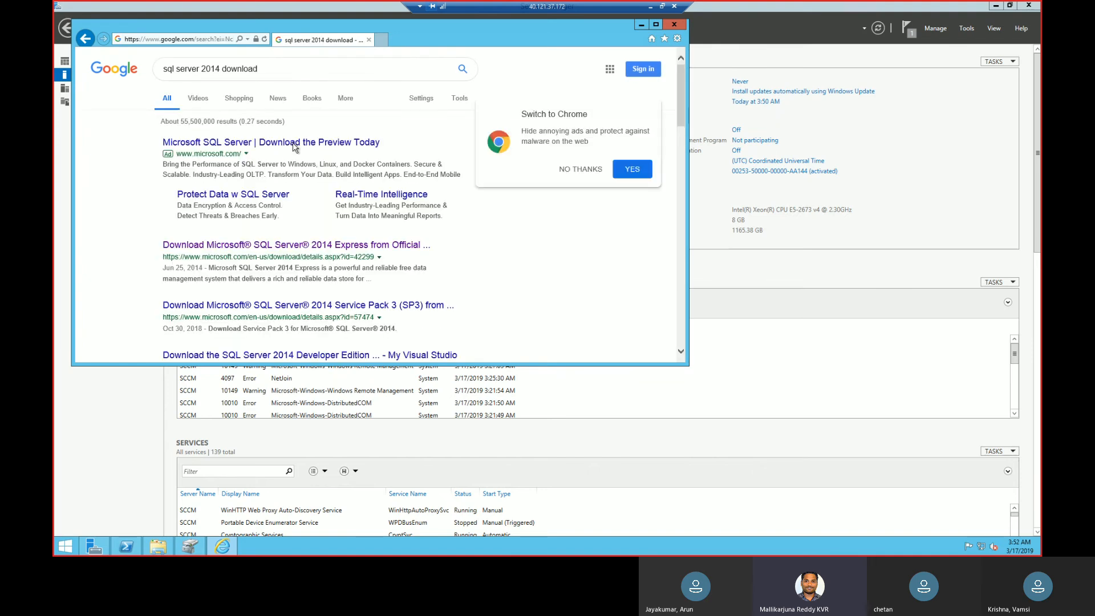
click(295, 144)
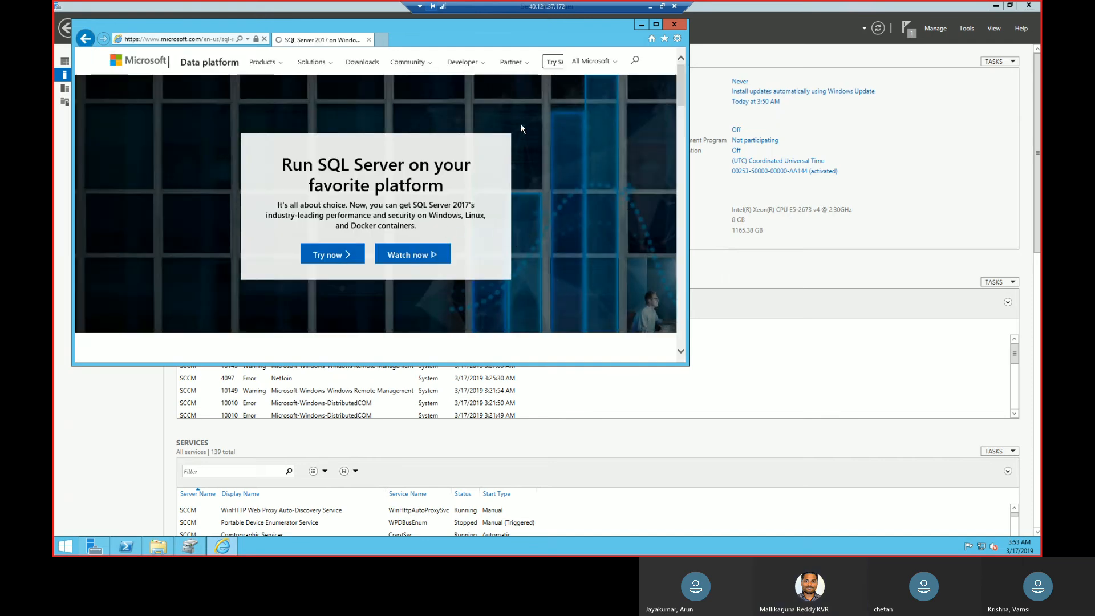
click(86, 38)
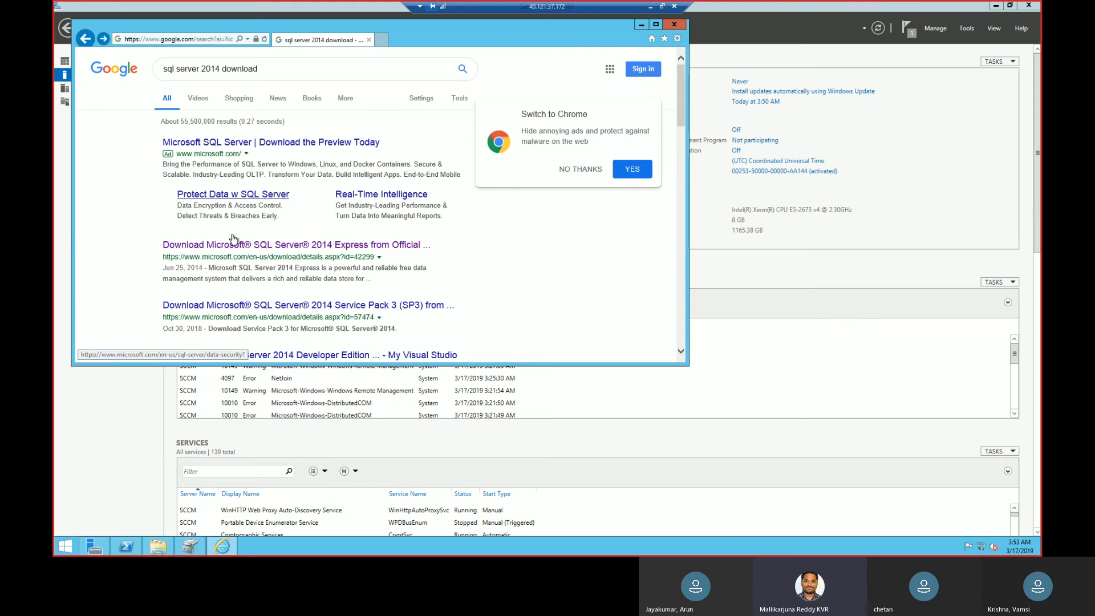
Open the official SQL Server 2014 Express download page and request ExpressAdv 64BIT\SQLEXPRADV_x64_ENU.exe, allowing the site's pop-up once.
click(238, 247)
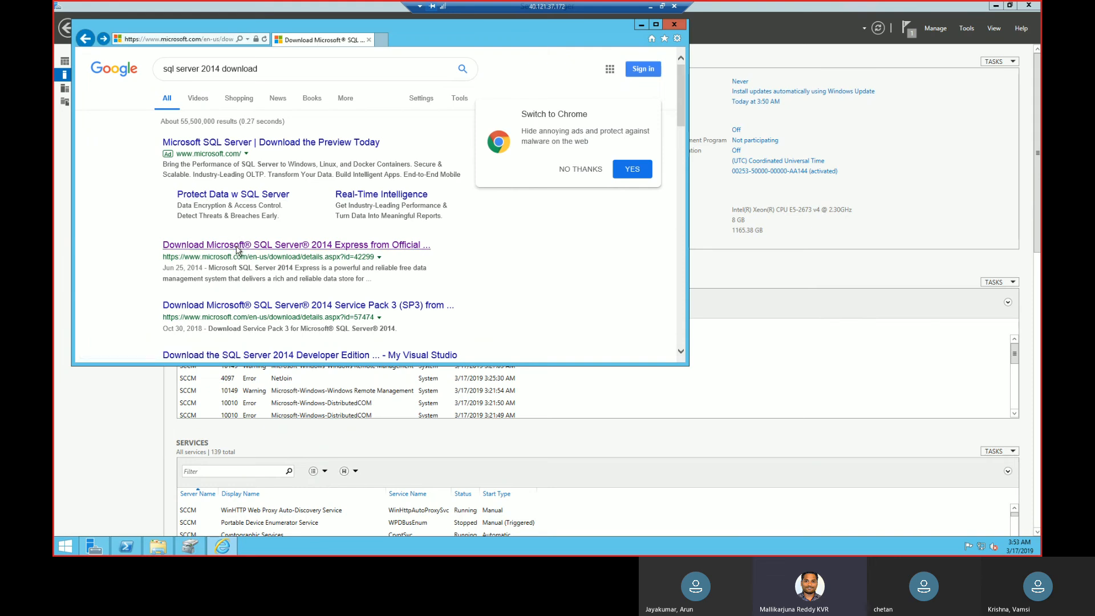
click(680, 298)
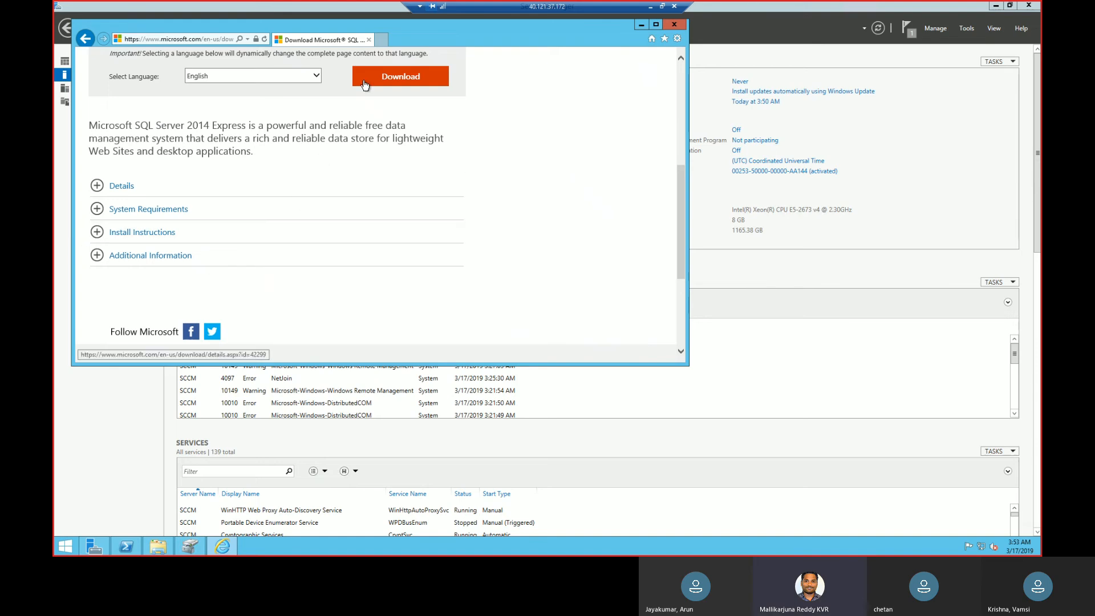
click(420, 77)
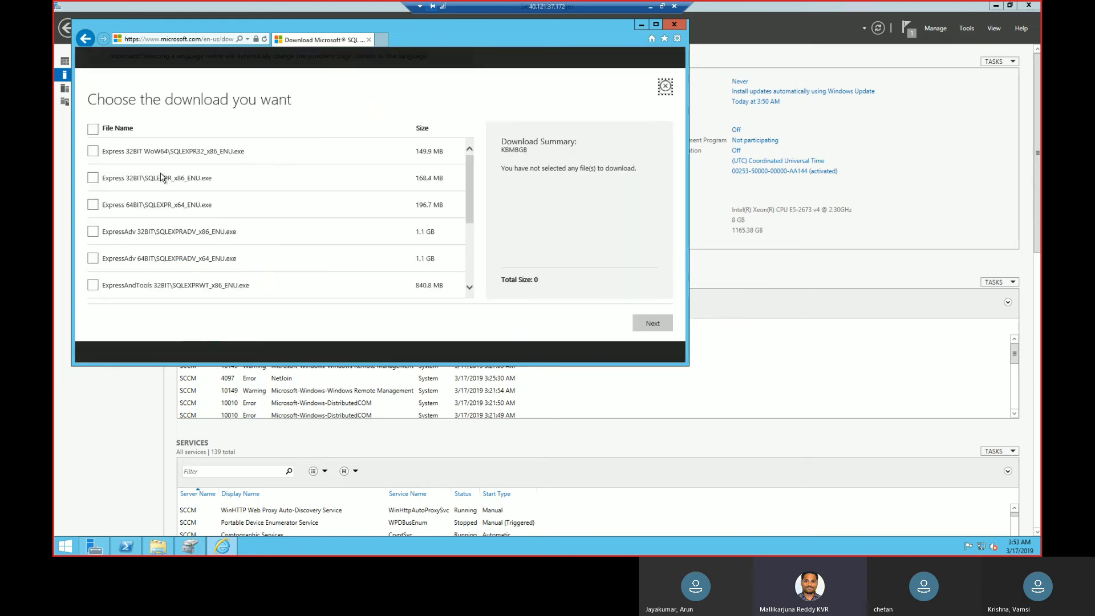
click(93, 260)
click(659, 333)
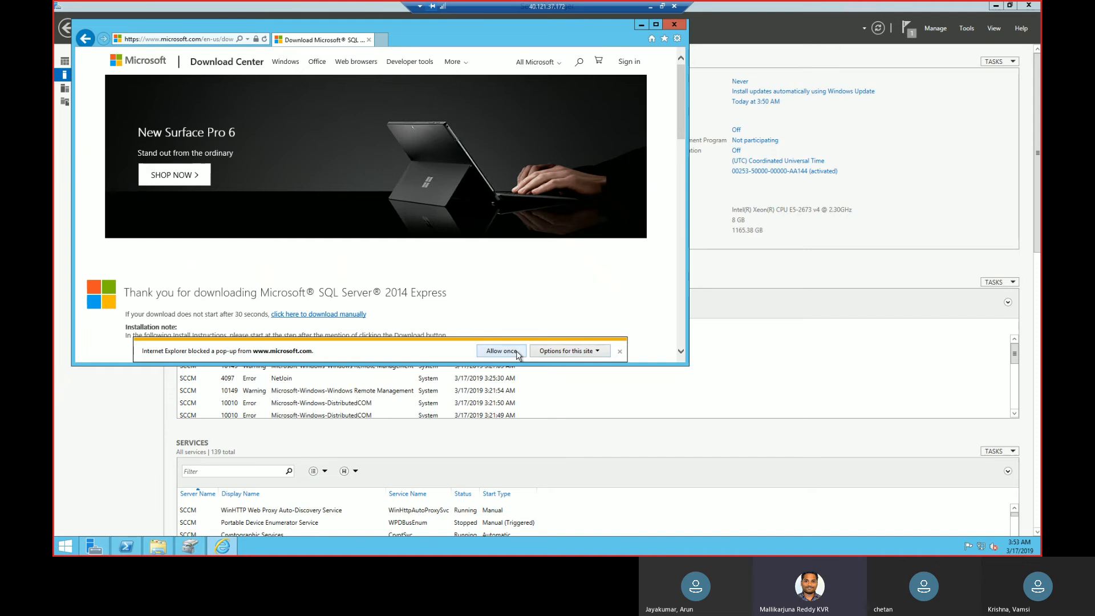
click(502, 351)
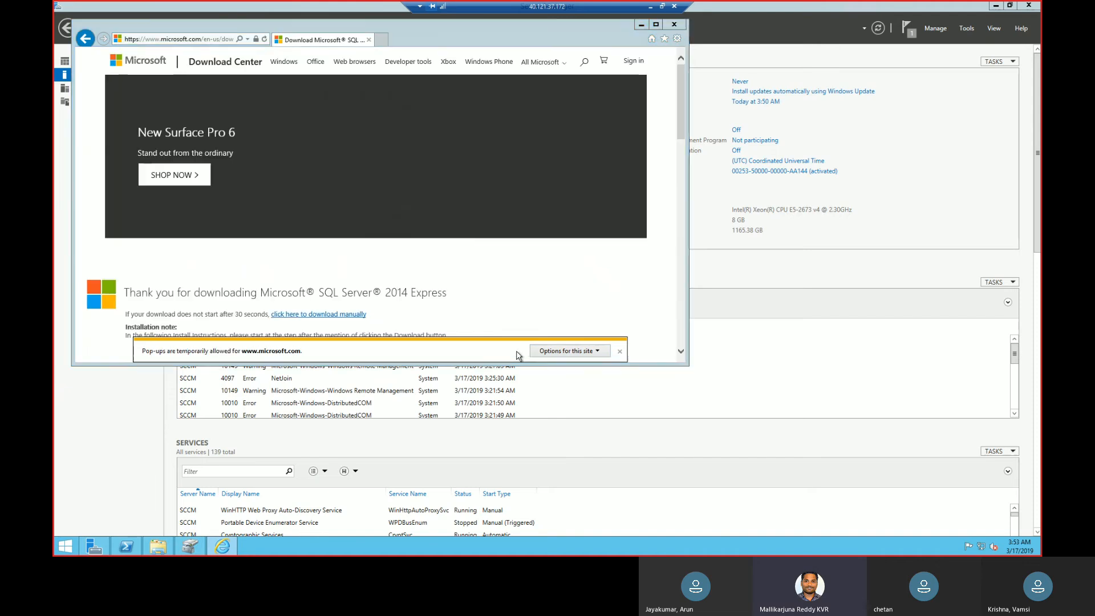
click(621, 352)
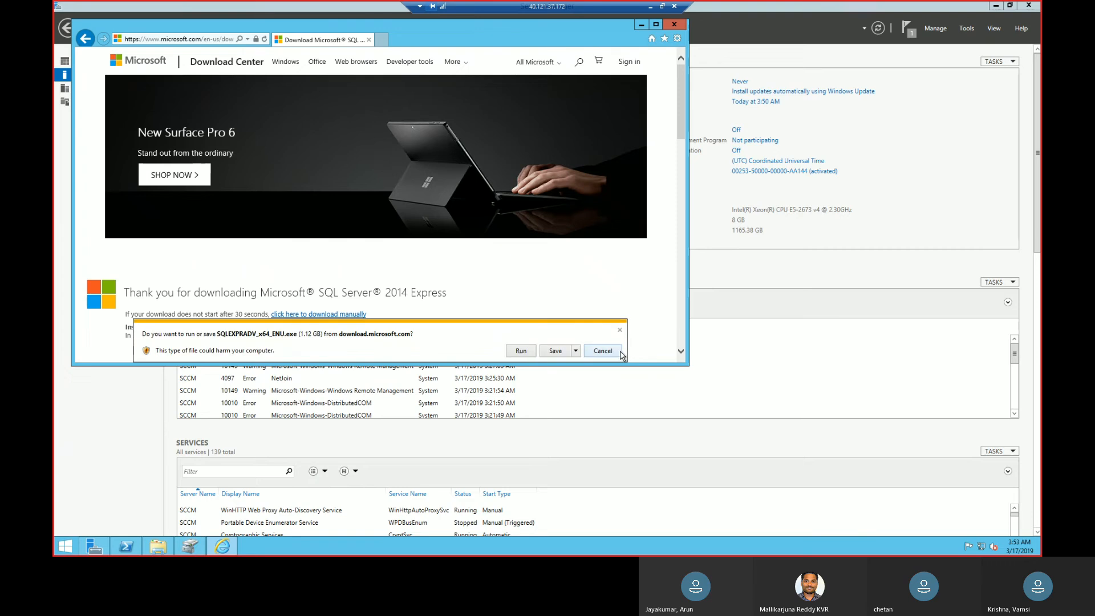
Save SQLEXPRADV_x64_ENU into the installation files folder on New Volume (E:) and dismiss the pop-up notice.
click(577, 351)
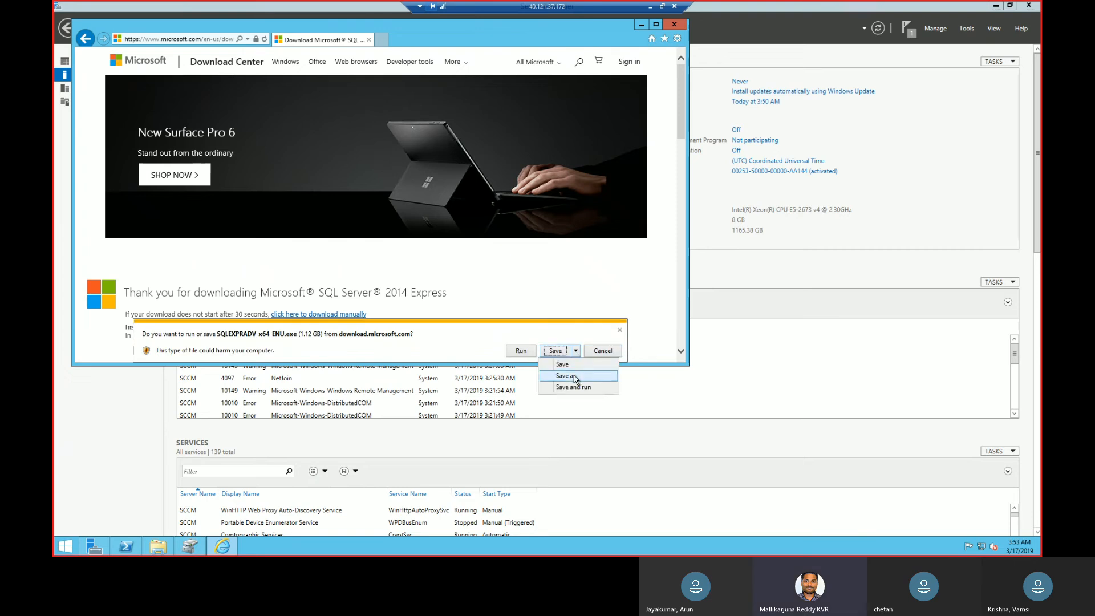
click(576, 379)
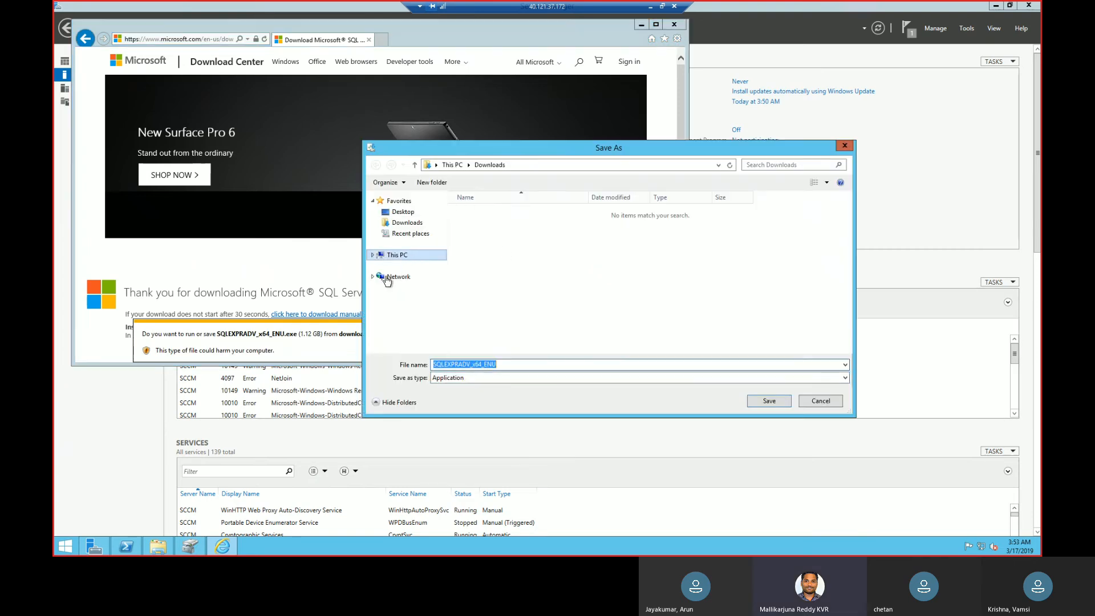
click(373, 255)
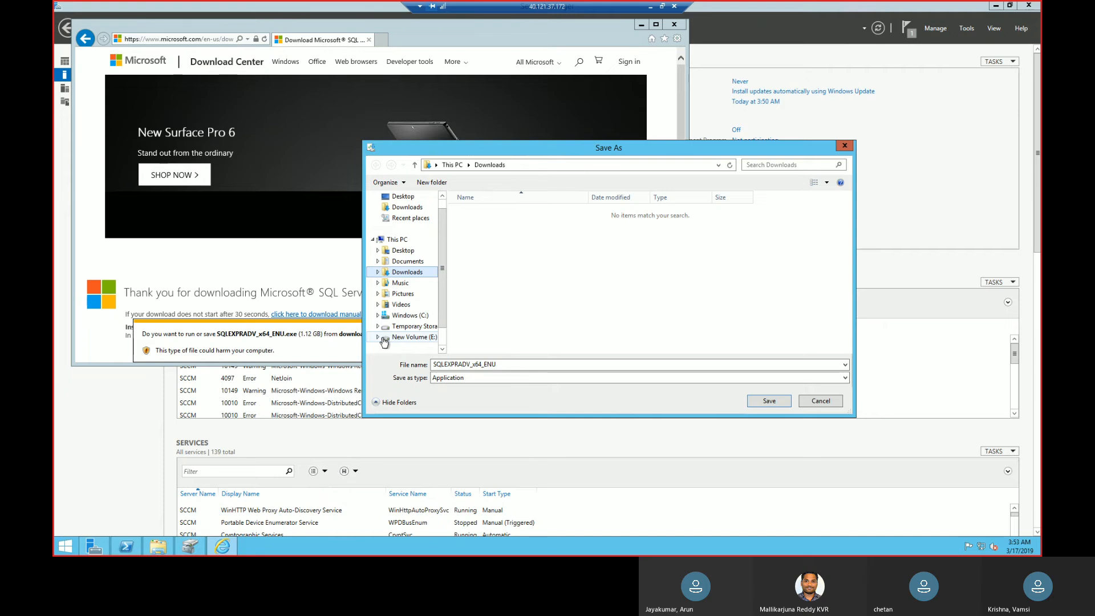
click(393, 339)
double_click(507, 214)
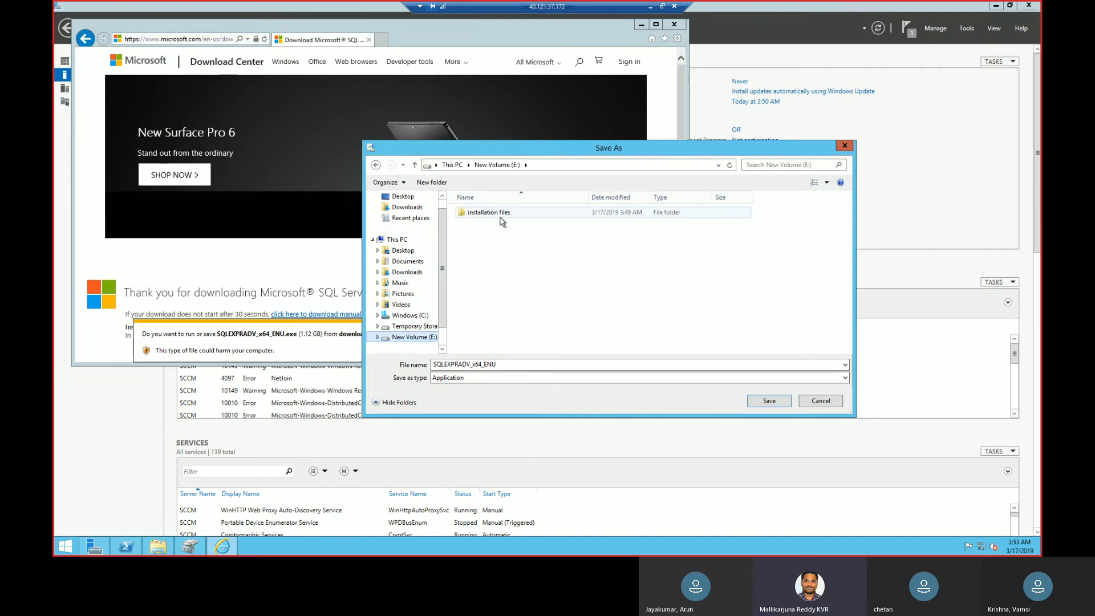
click(763, 400)
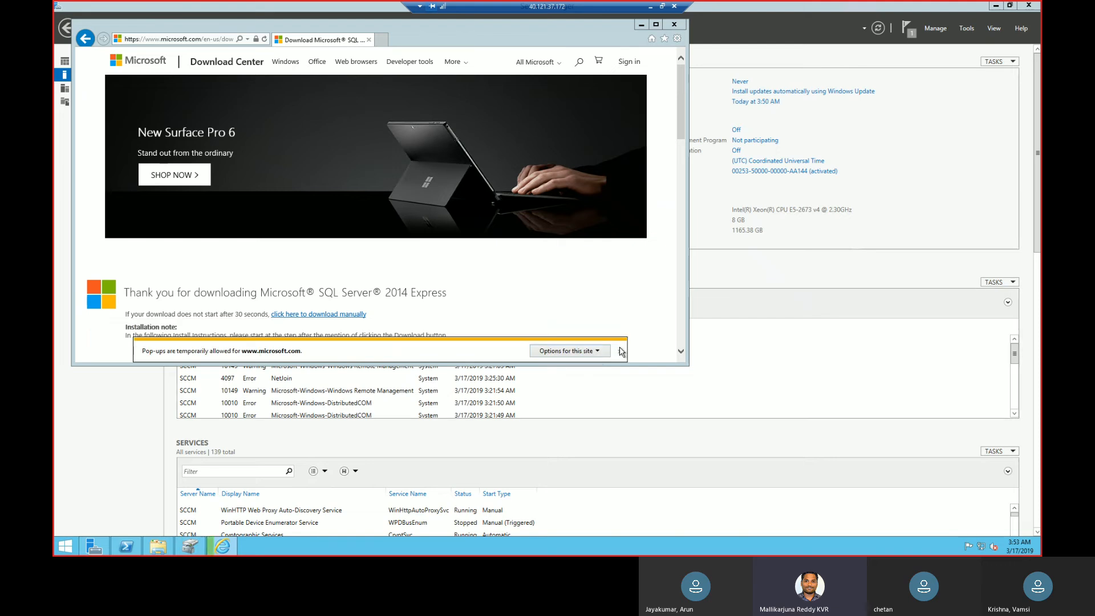
click(622, 351)
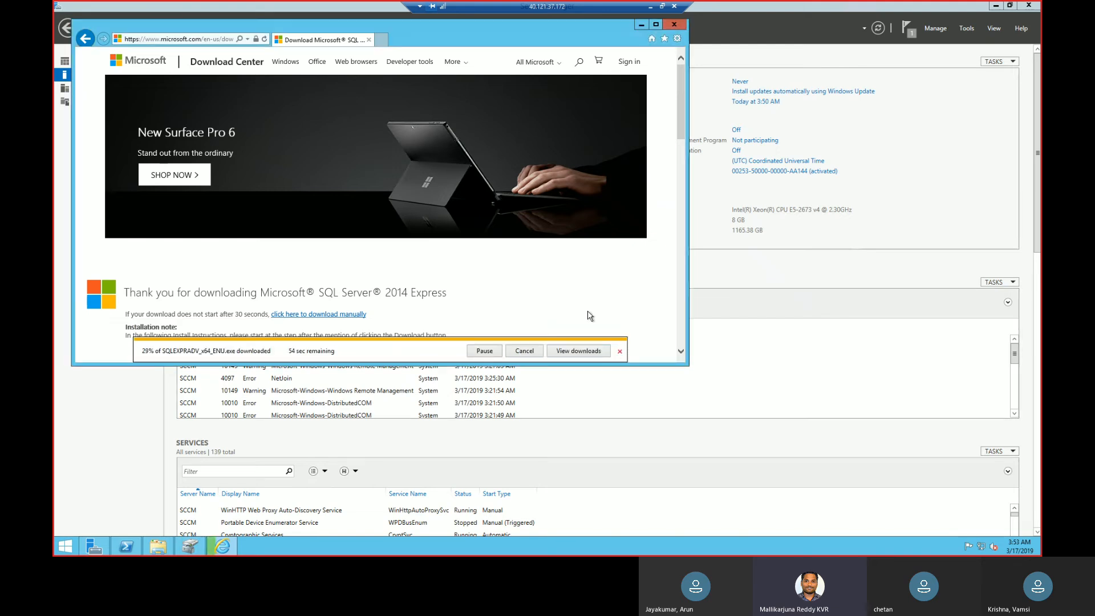
Search Google in a new browser tab for "windows adk 8.1 download".
click(381, 41)
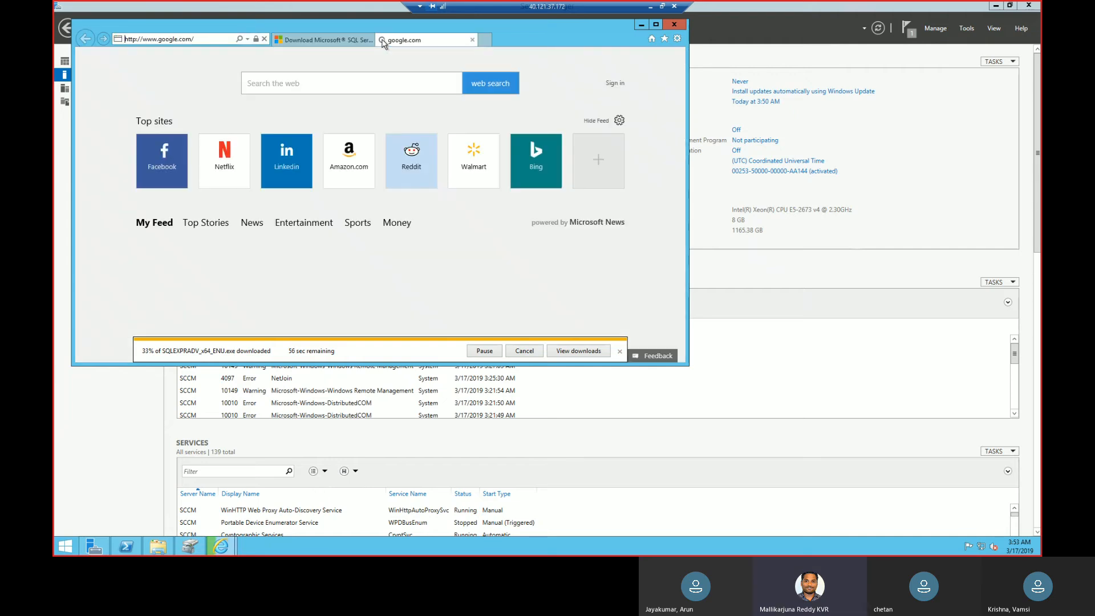
text(wi)
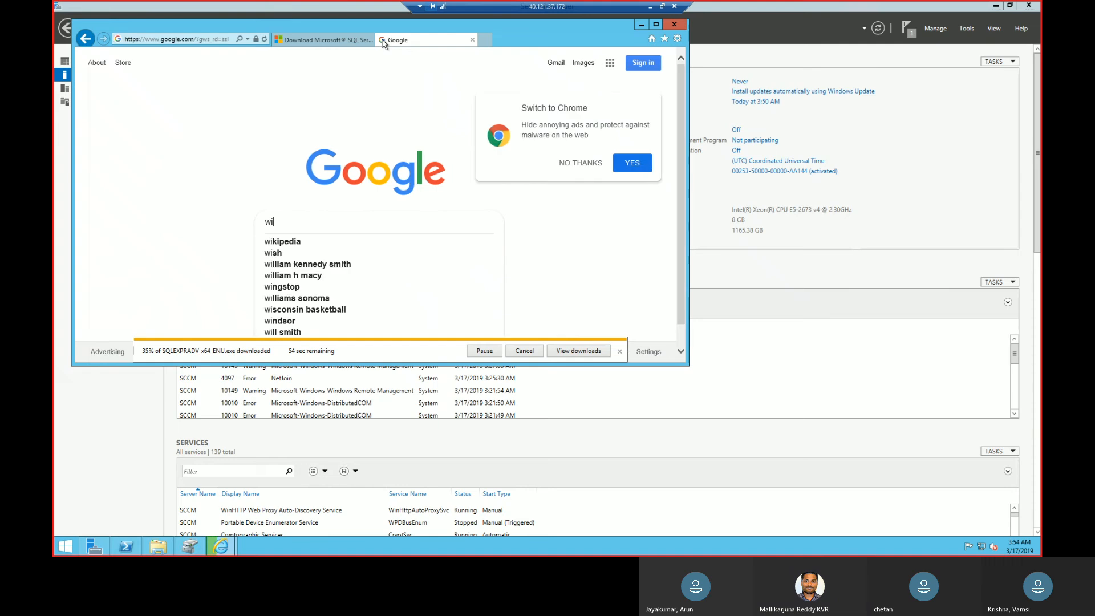
text(ndows adk)
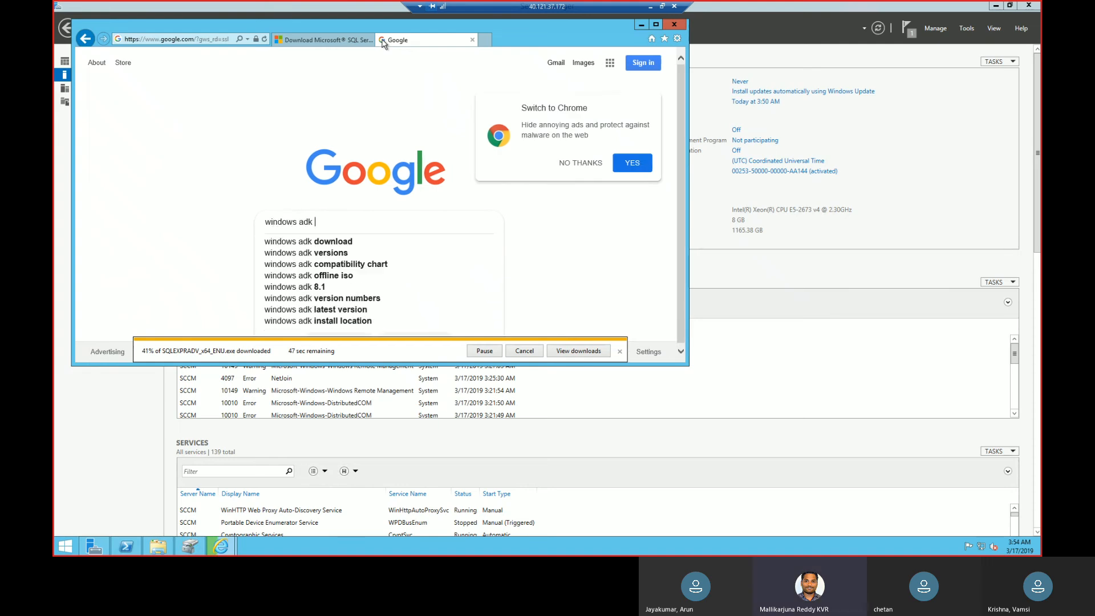
text( 8.1)
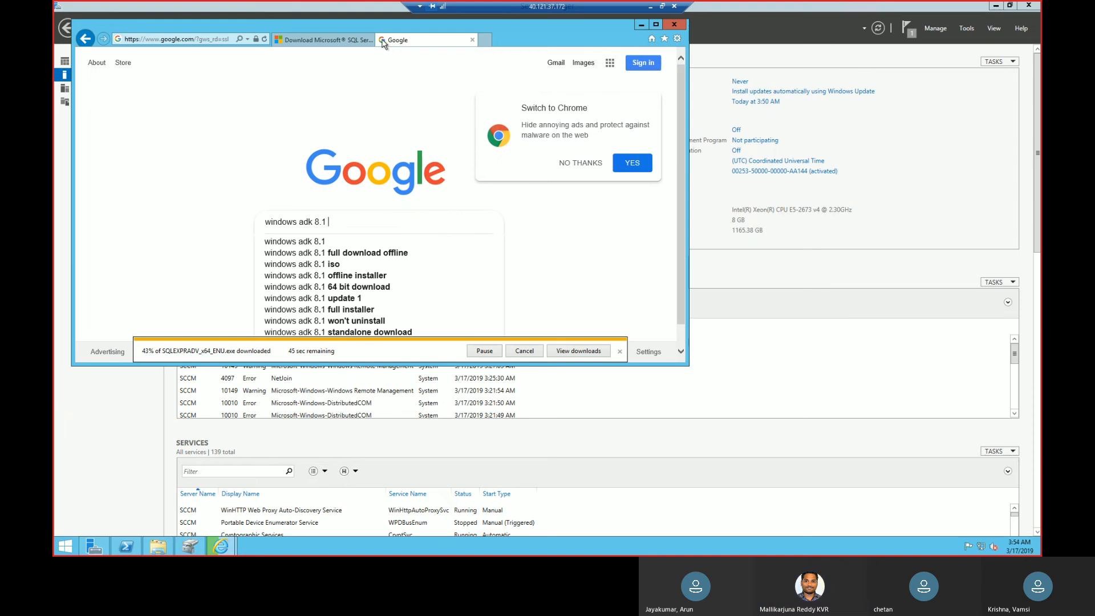
text( dow)
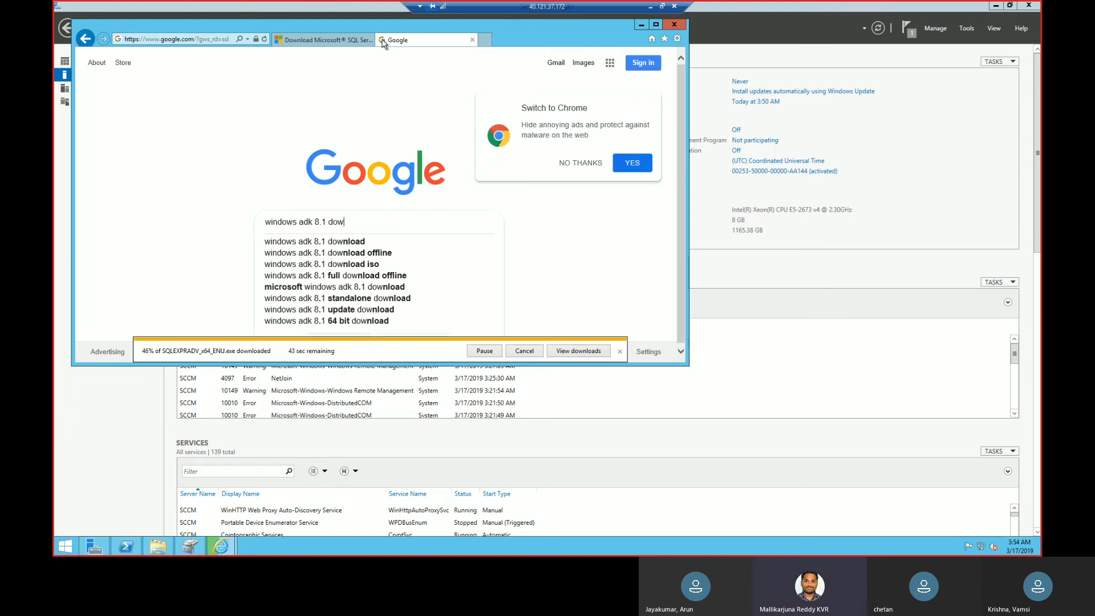
key(Down)
key(Return)
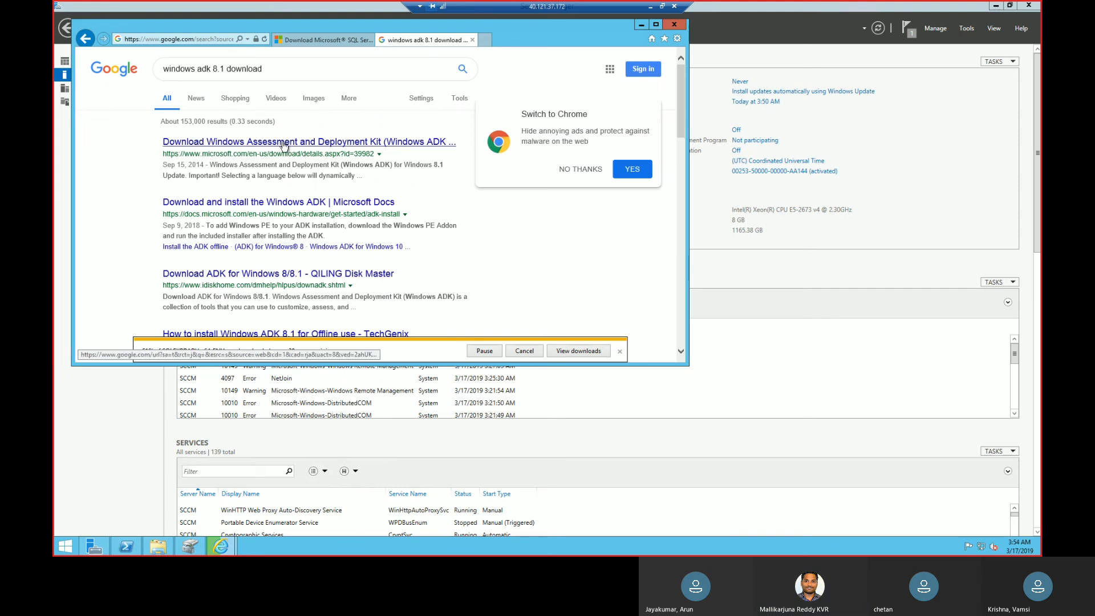
Open Microsoft's Windows ADK for Windows 8.1 Update page in a new tab and request the English download, declining the Chrome offer.
right_click(269, 141)
click(304, 155)
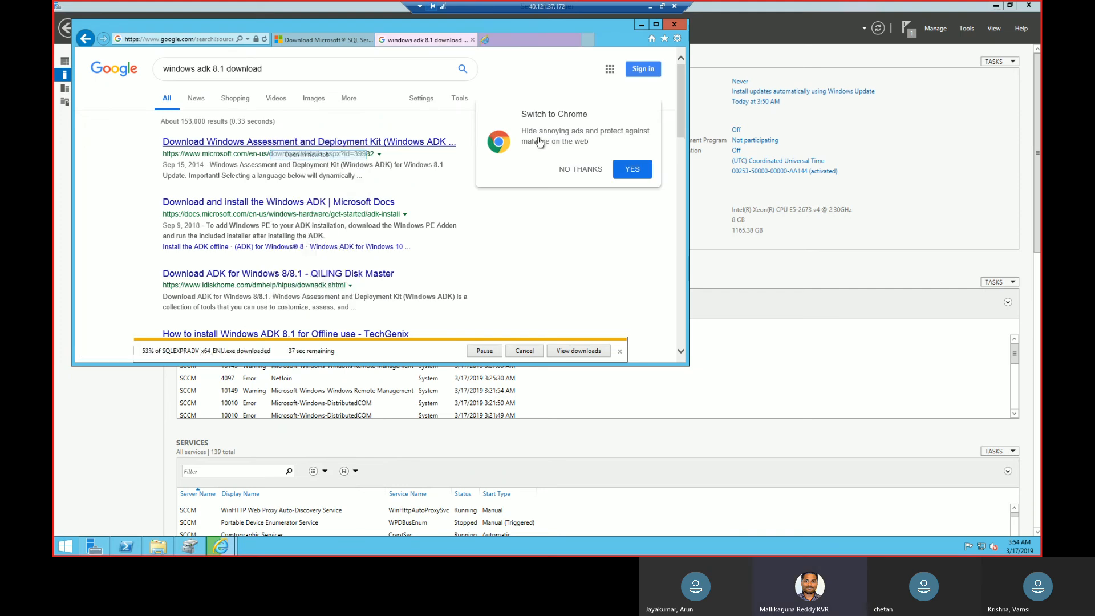
click(594, 170)
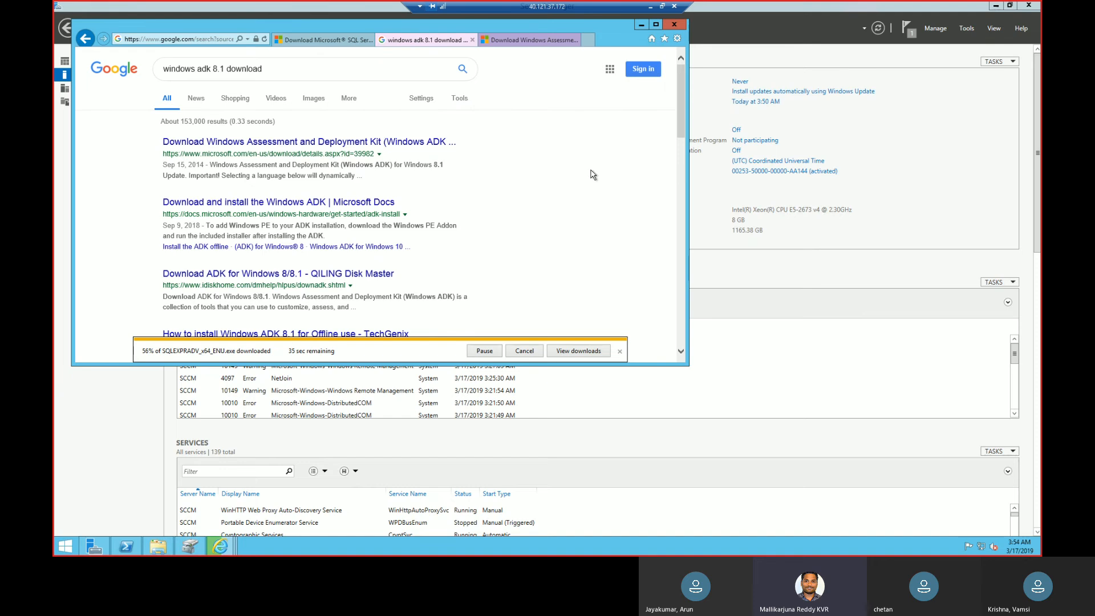
click(532, 41)
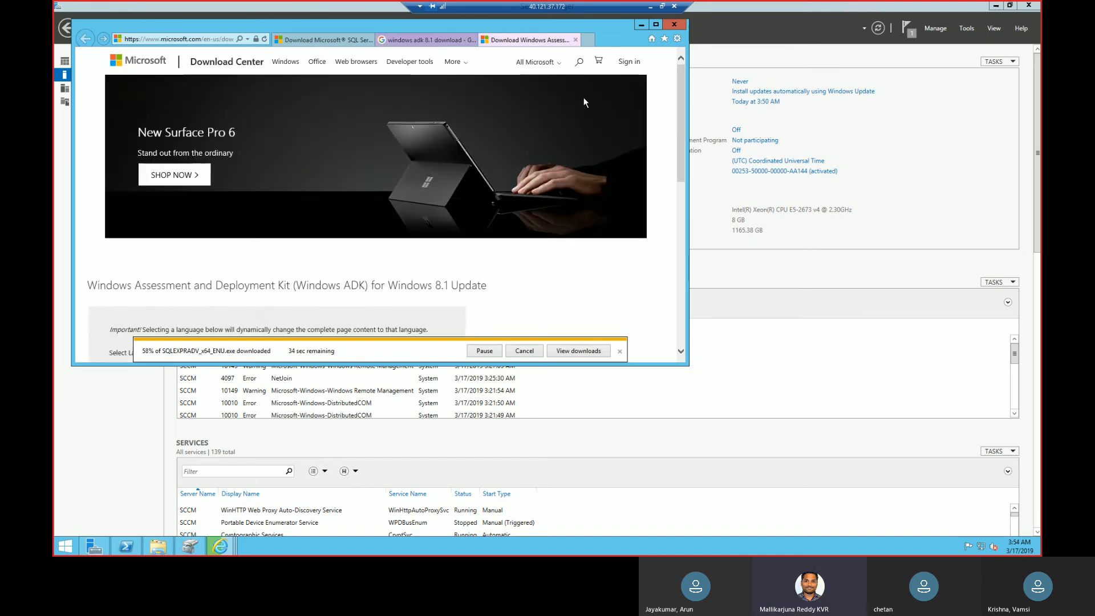
drag(680, 135, 681, 186)
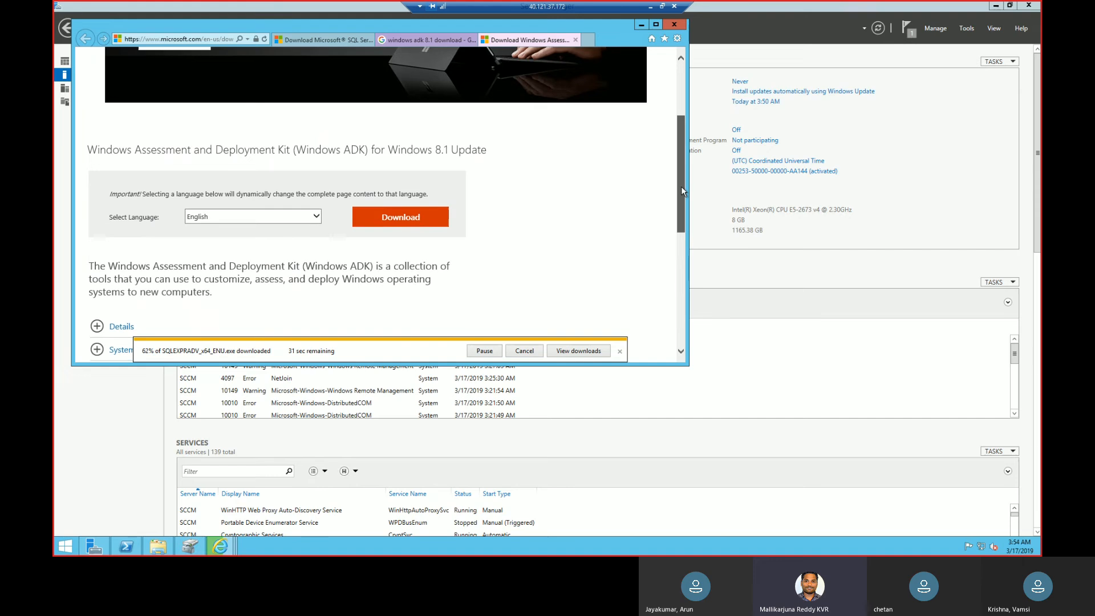
click(620, 352)
click(435, 218)
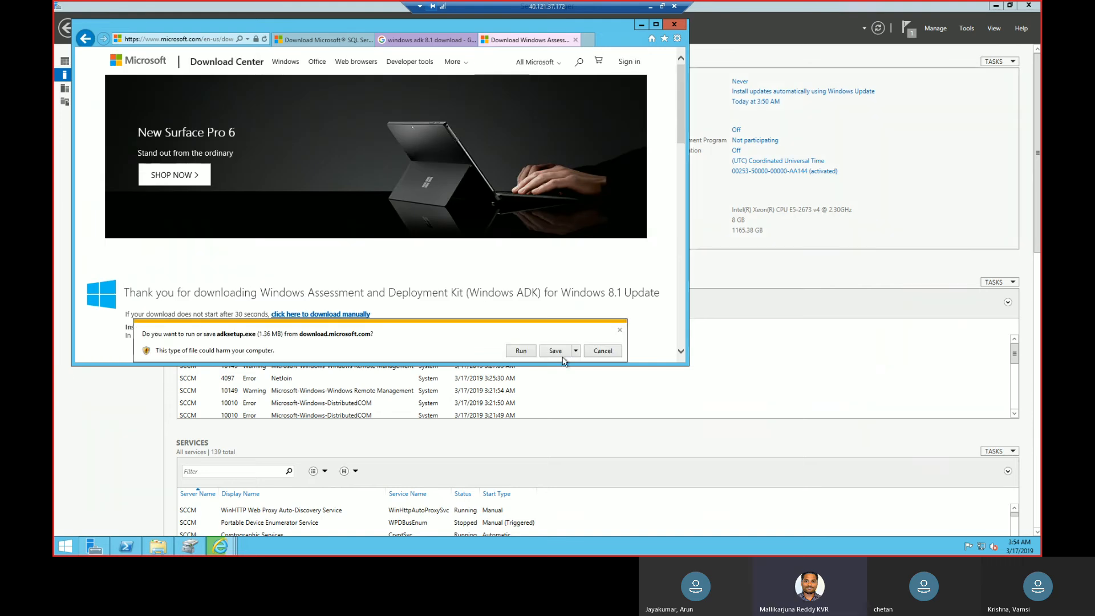
Save adksetup into the installation files folder on New Volume (E:) and dismiss the download notice.
click(576, 351)
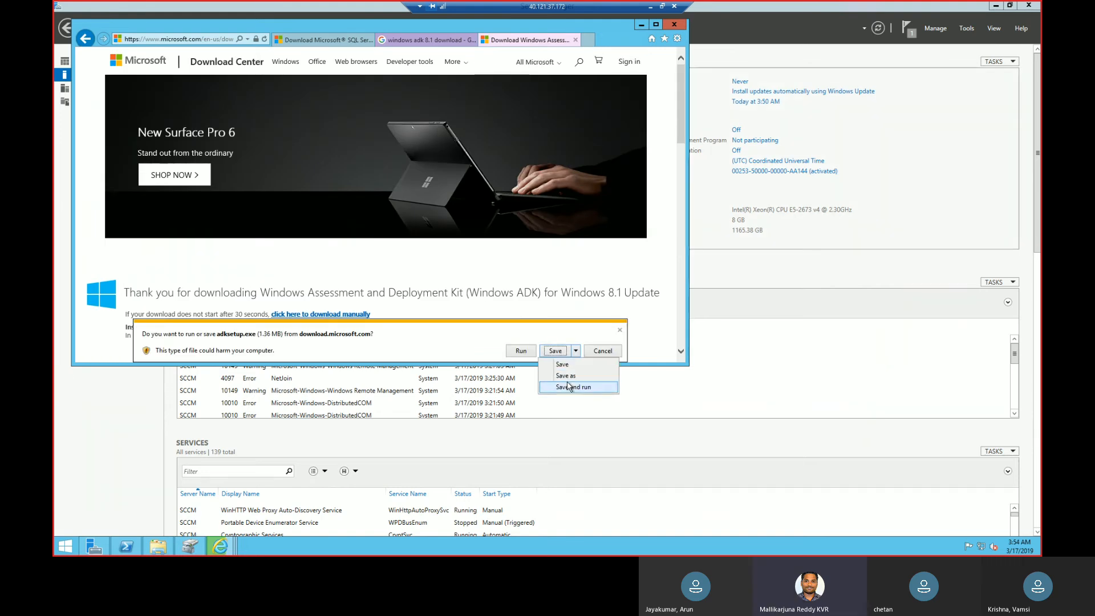
click(567, 377)
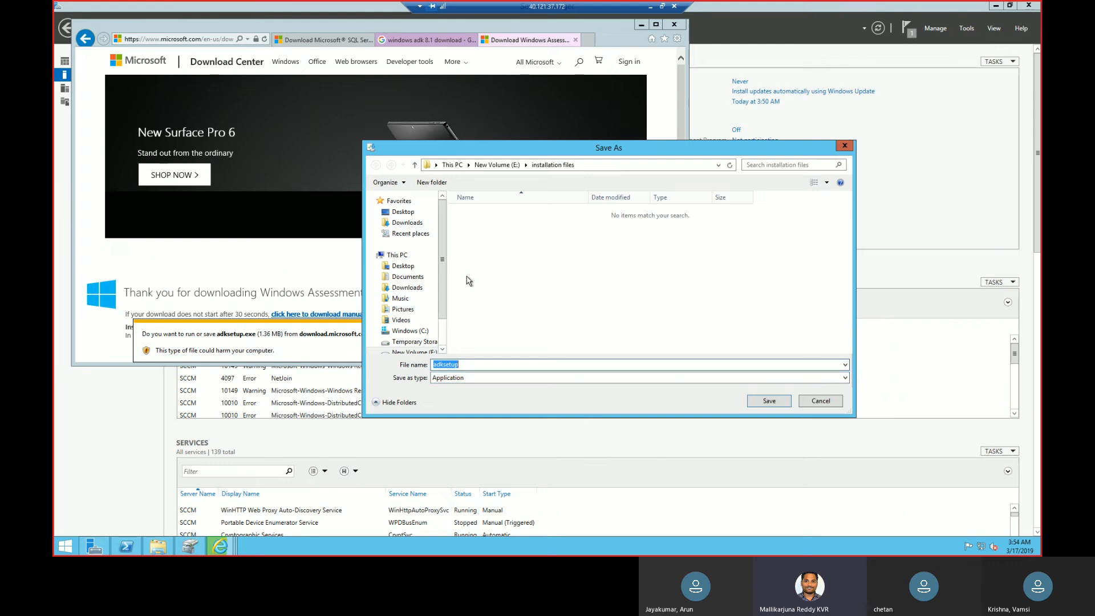
click(771, 402)
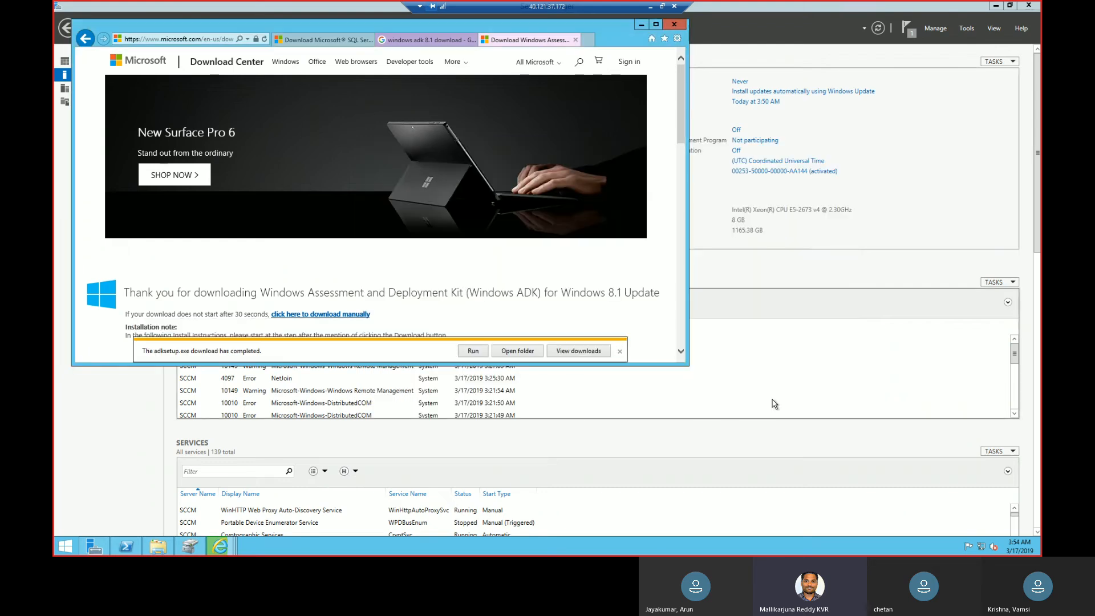
click(620, 352)
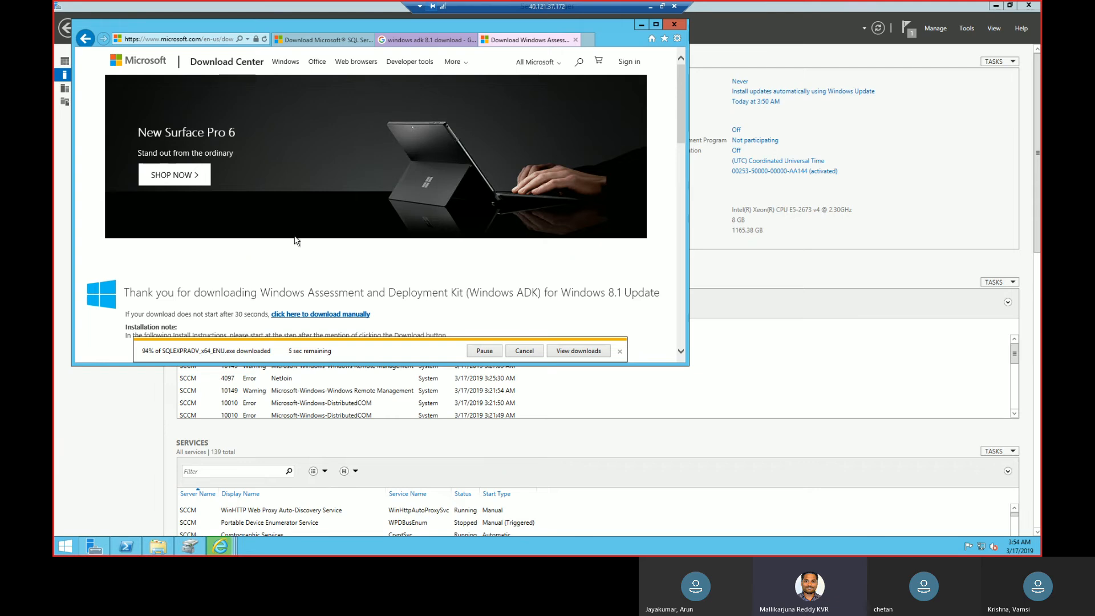
Return to the Google results and search for "system center 2012 configuration manager evaluation download".
click(416, 39)
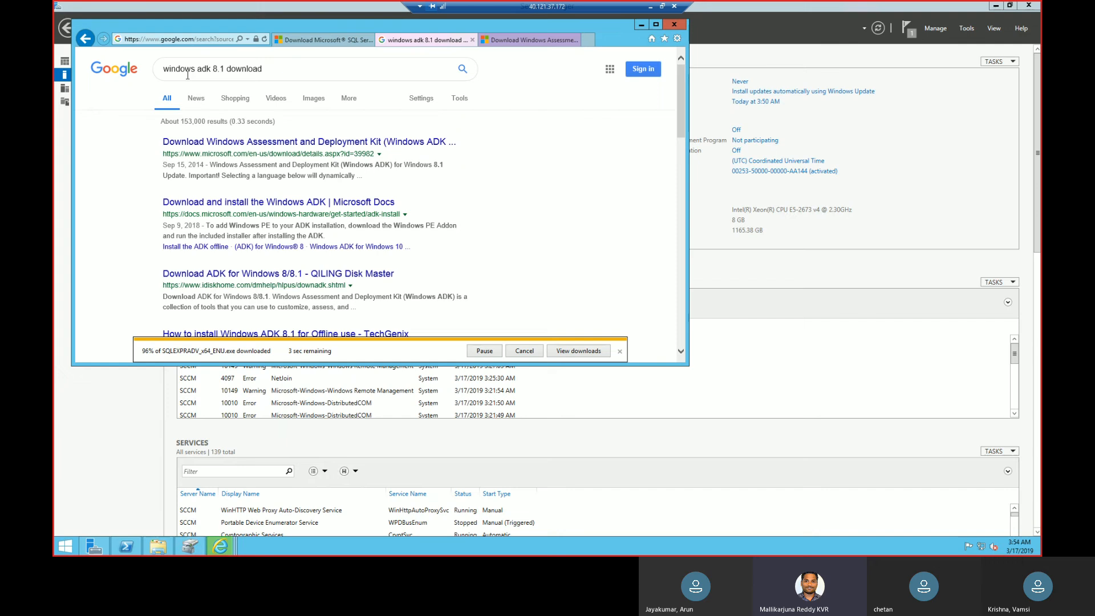
click(216, 68)
key(BackSpace)
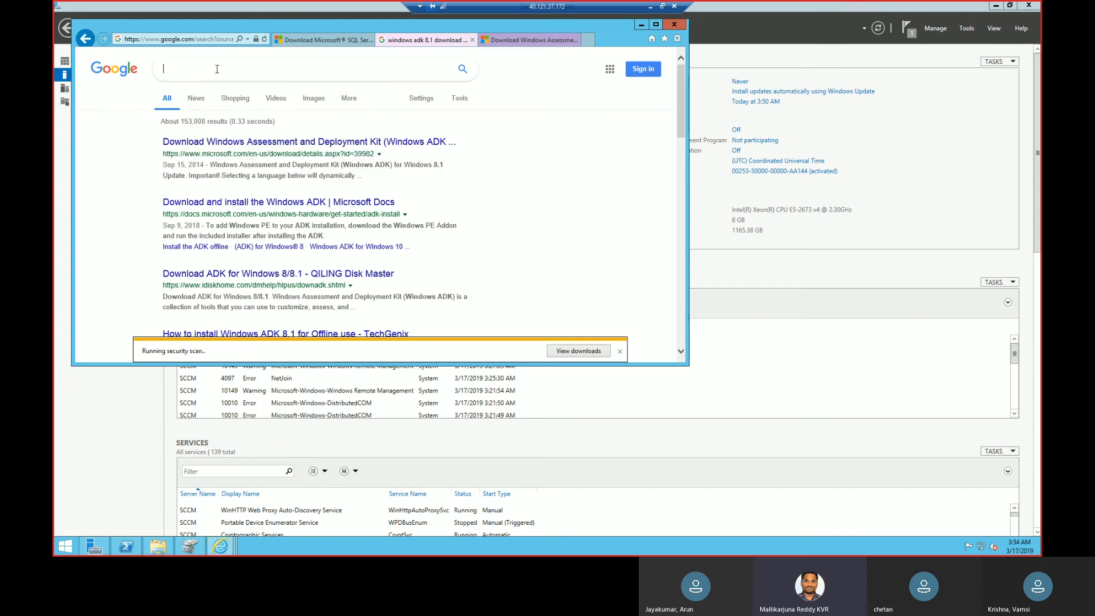
text(syst)
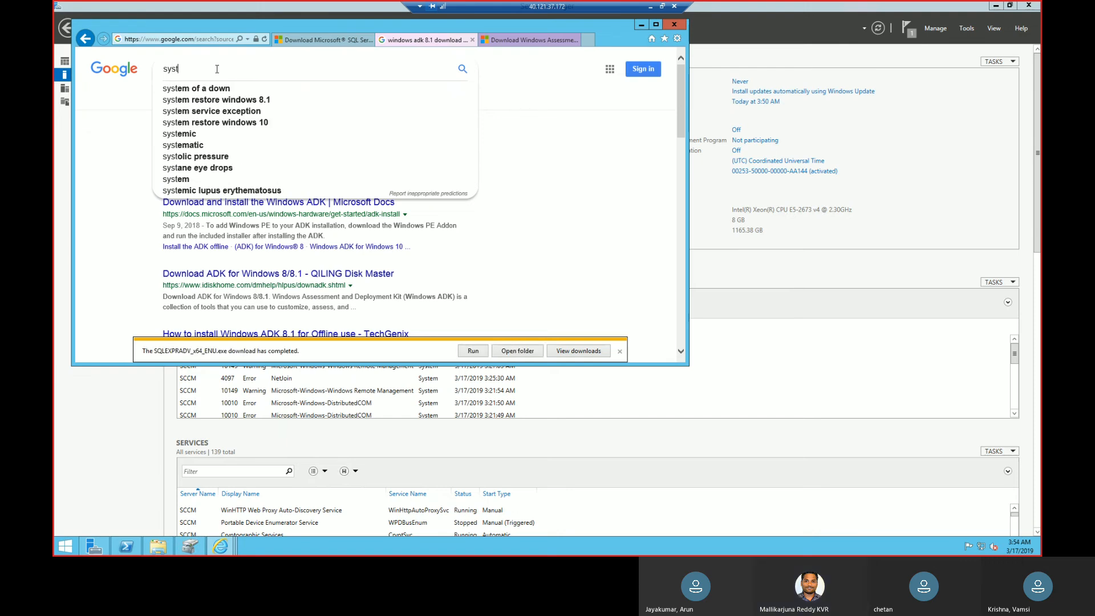
text(em center)
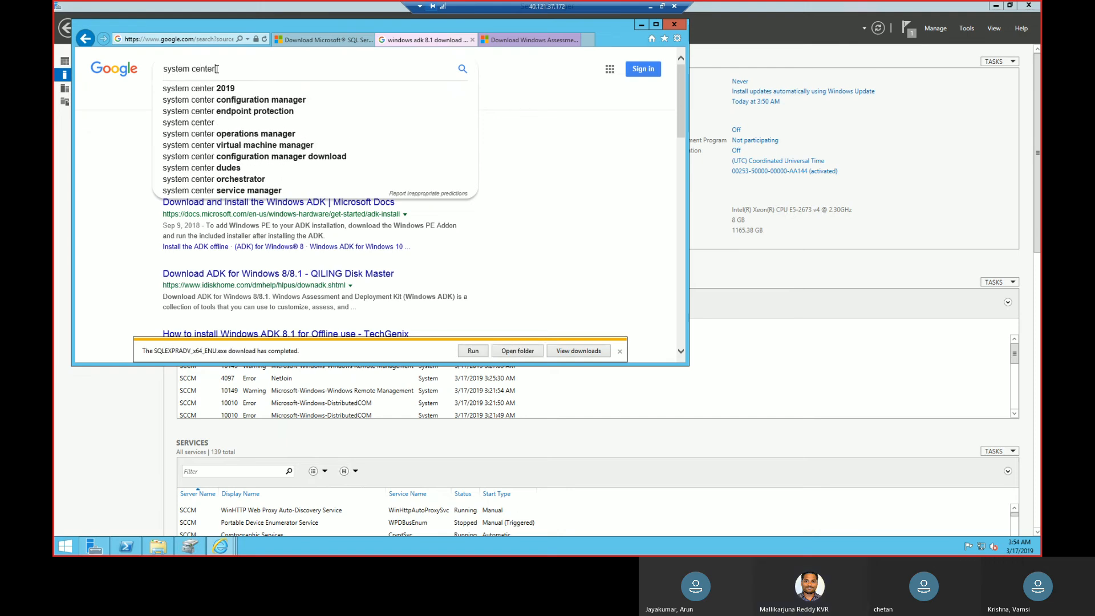
text( 201)
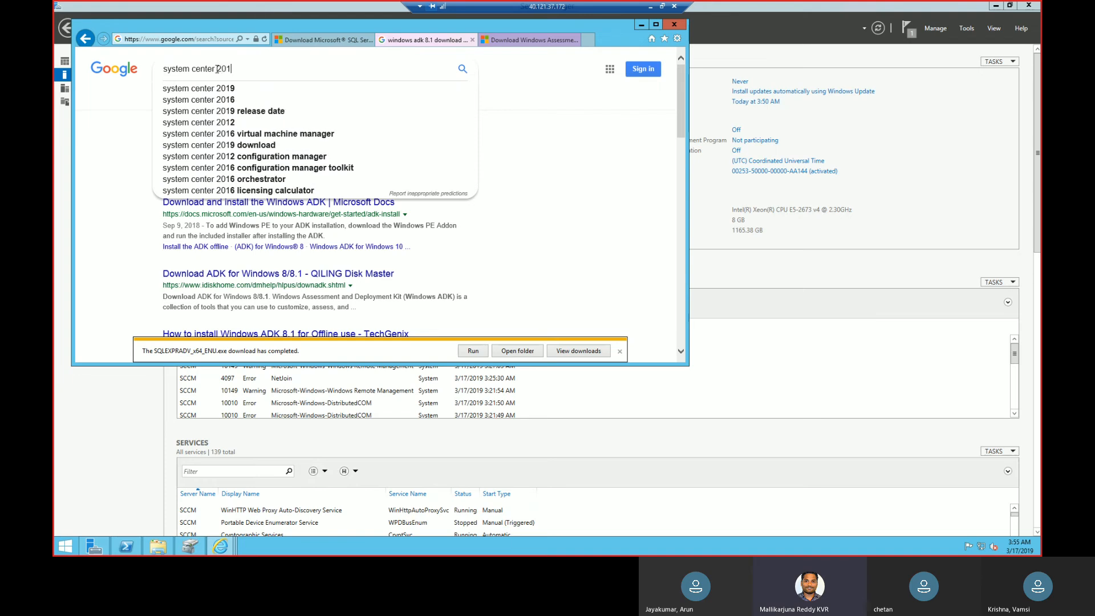
text(02)
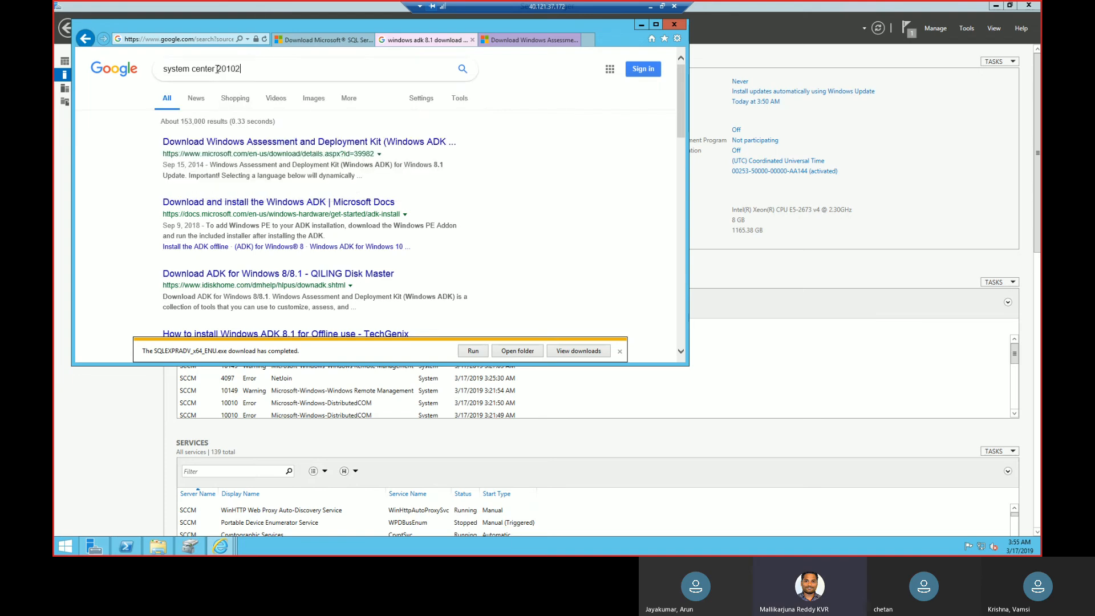
key(BackSpace)
key(BackSpace)
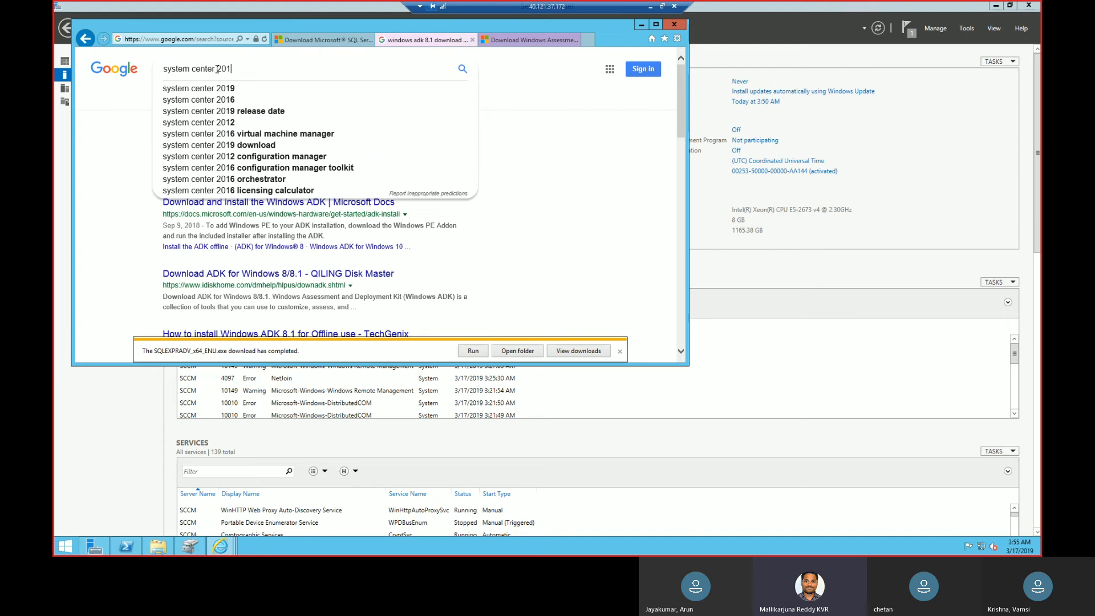
text(2)
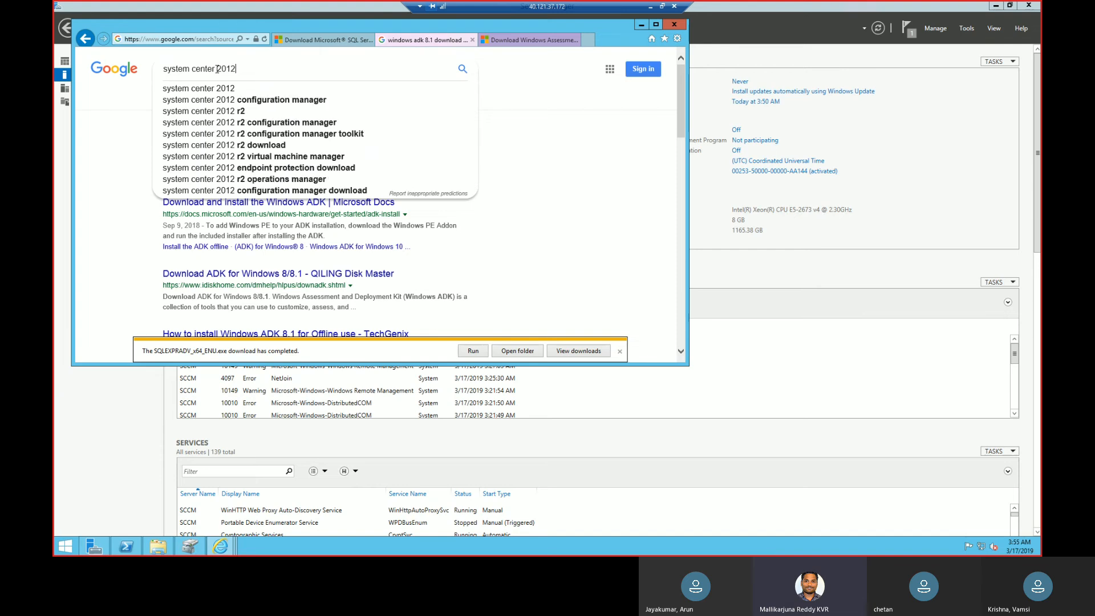
text( r2)
key(Up)
text(eva)
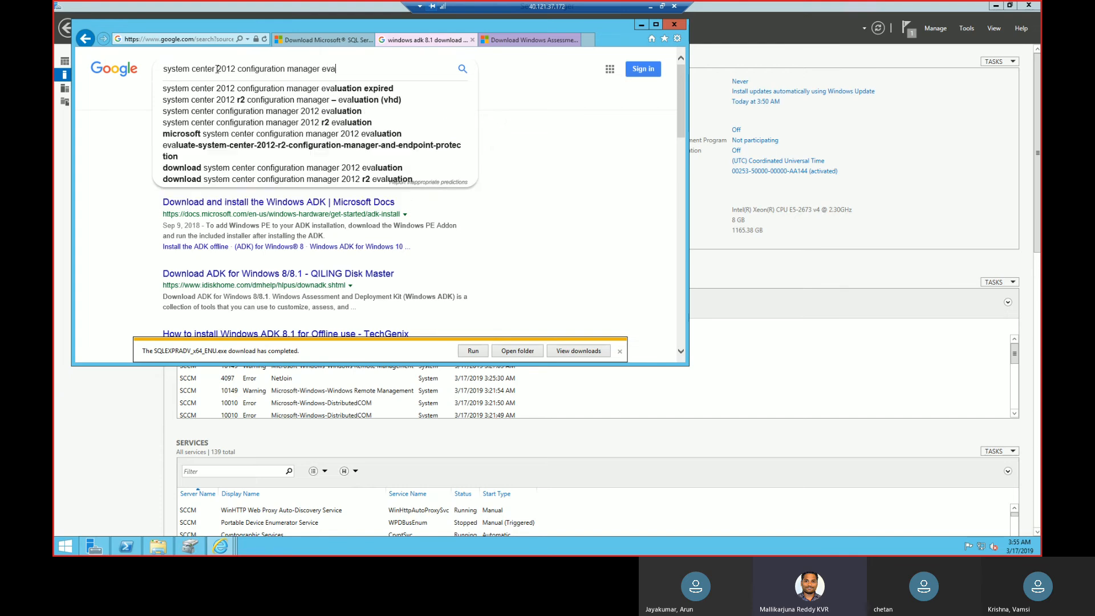
text(luation download)
key(Return)
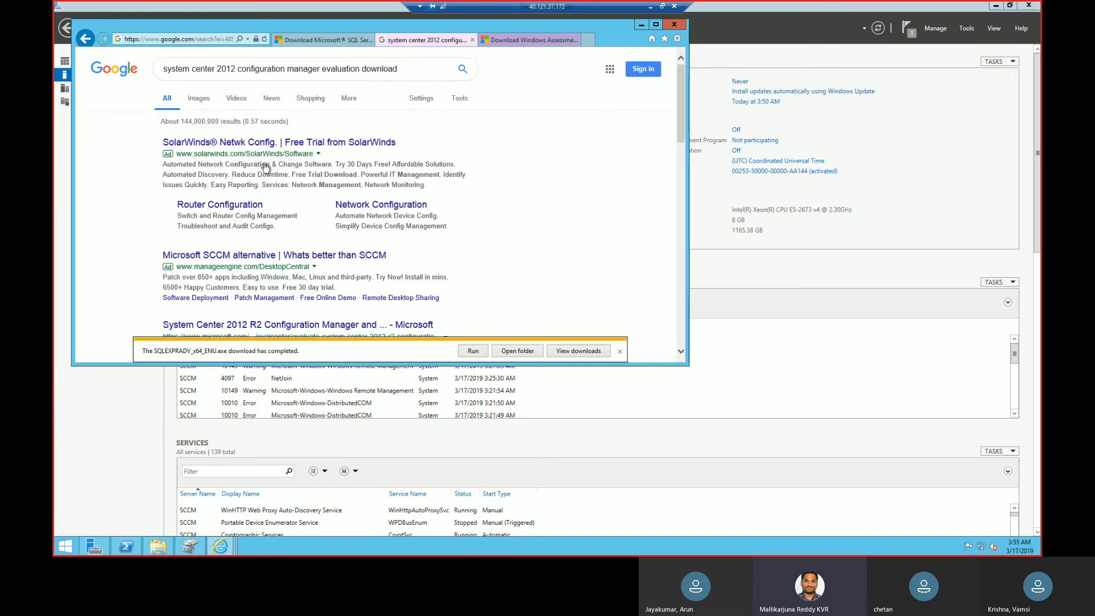
Open Microsoft's System Center 2012 R2 Configuration Manager evaluation result in a new tab and dismiss the SQL Server download notice.
click(680, 353)
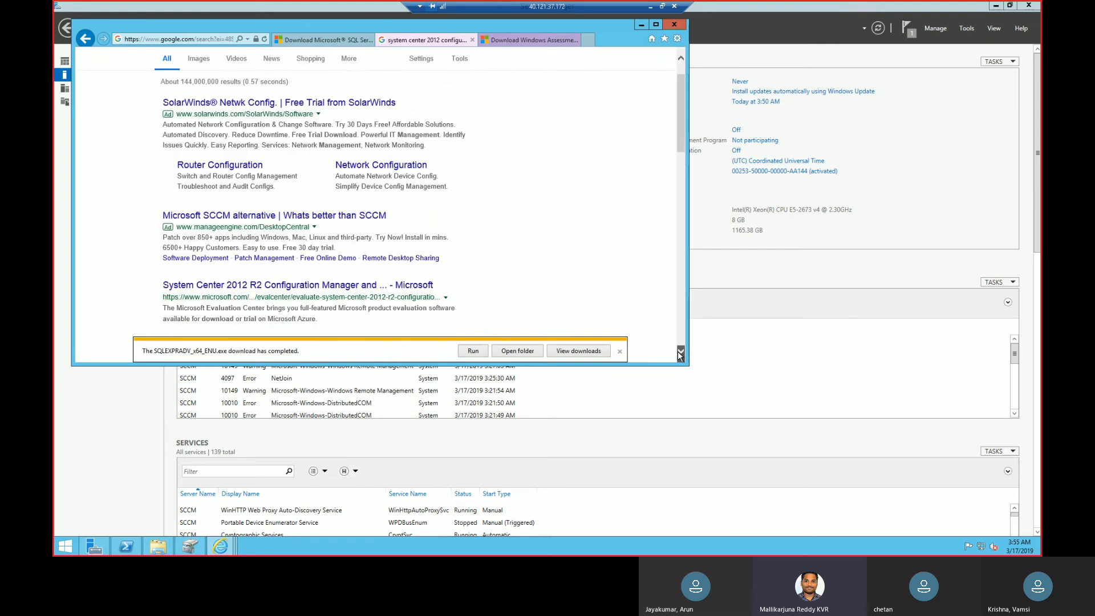
right_click(375, 288)
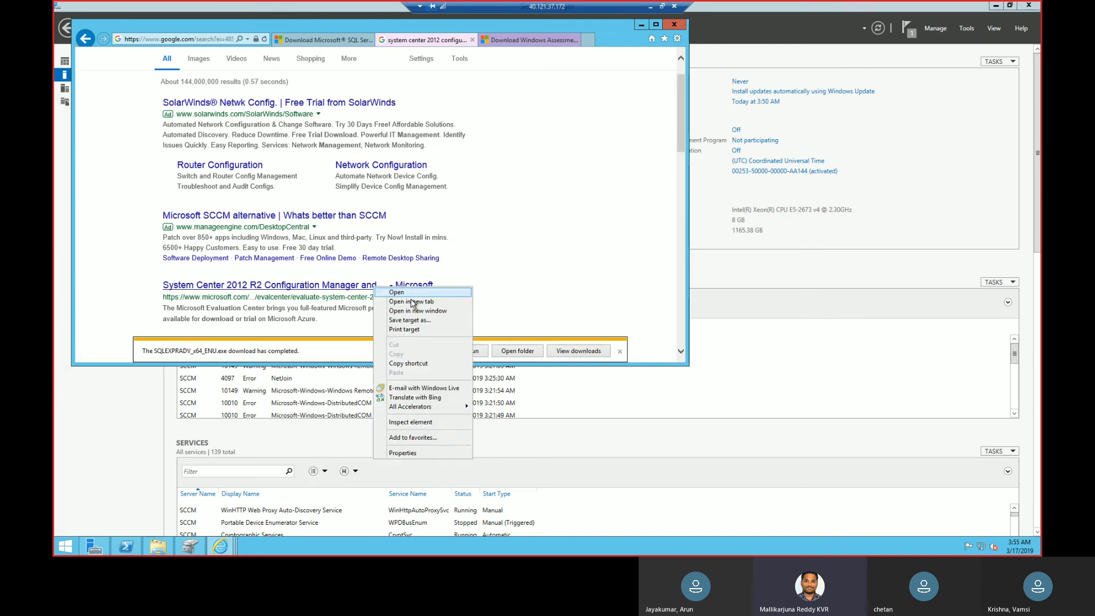
click(413, 303)
click(577, 44)
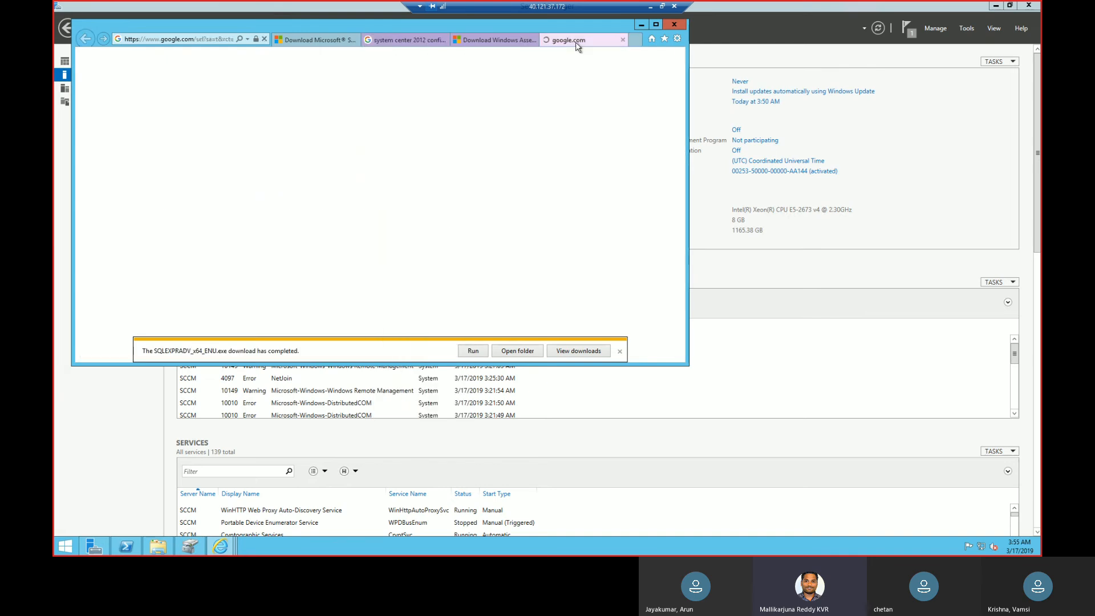
click(621, 354)
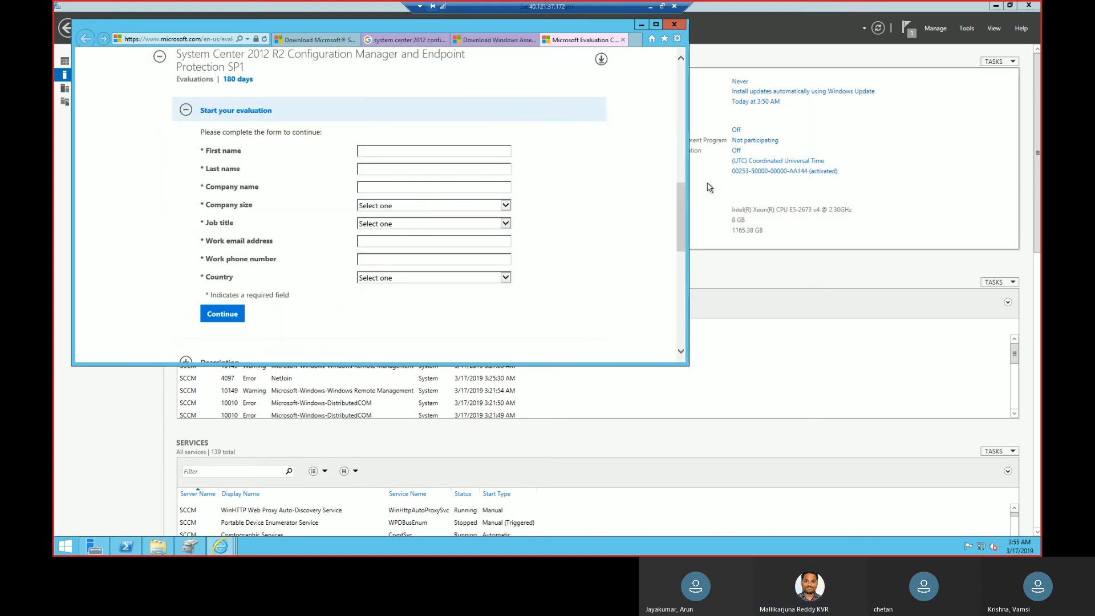
Enter the first name, last name and company name tes09 in the System Center 2012 R2 Configuration Manager evaluation form.
drag(687, 191, 687, 135)
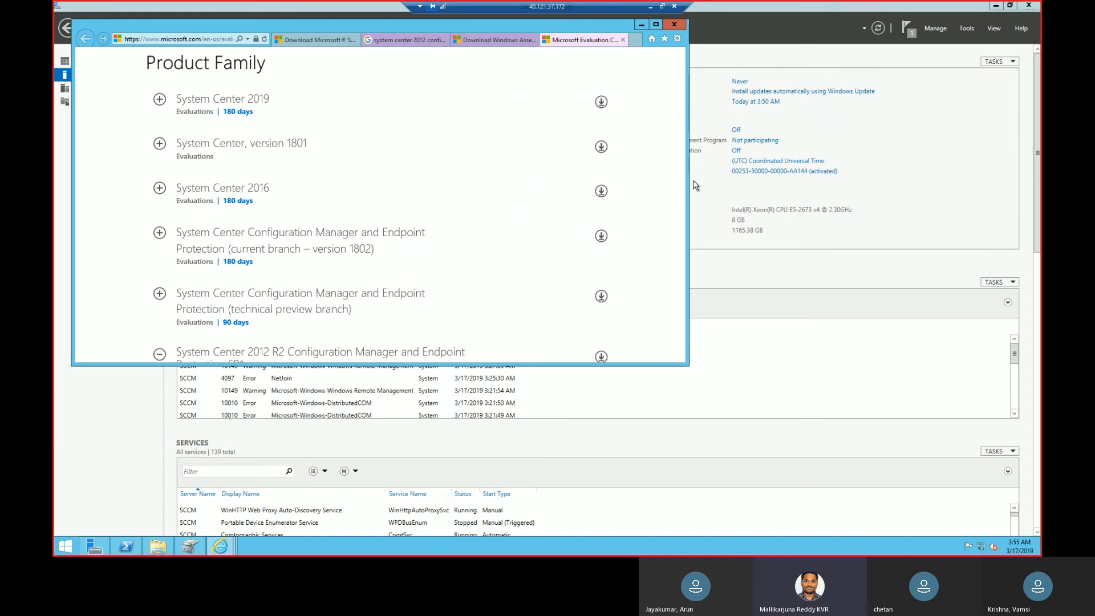
click(680, 353)
click(680, 355)
click(680, 355)
click(680, 355)
click(680, 355)
click(680, 355)
click(680, 355)
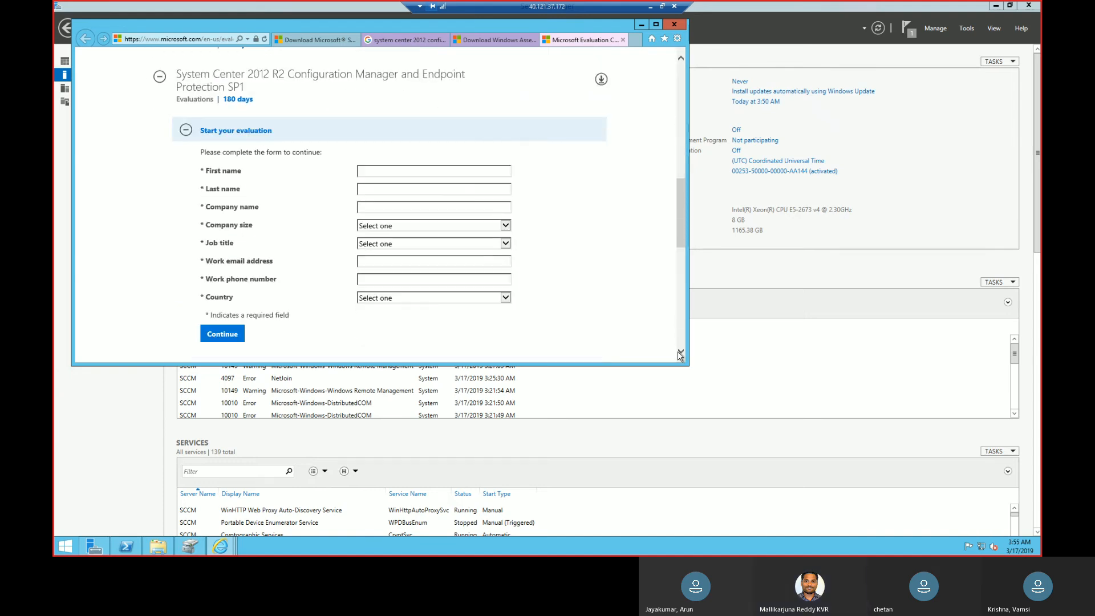
click(450, 170)
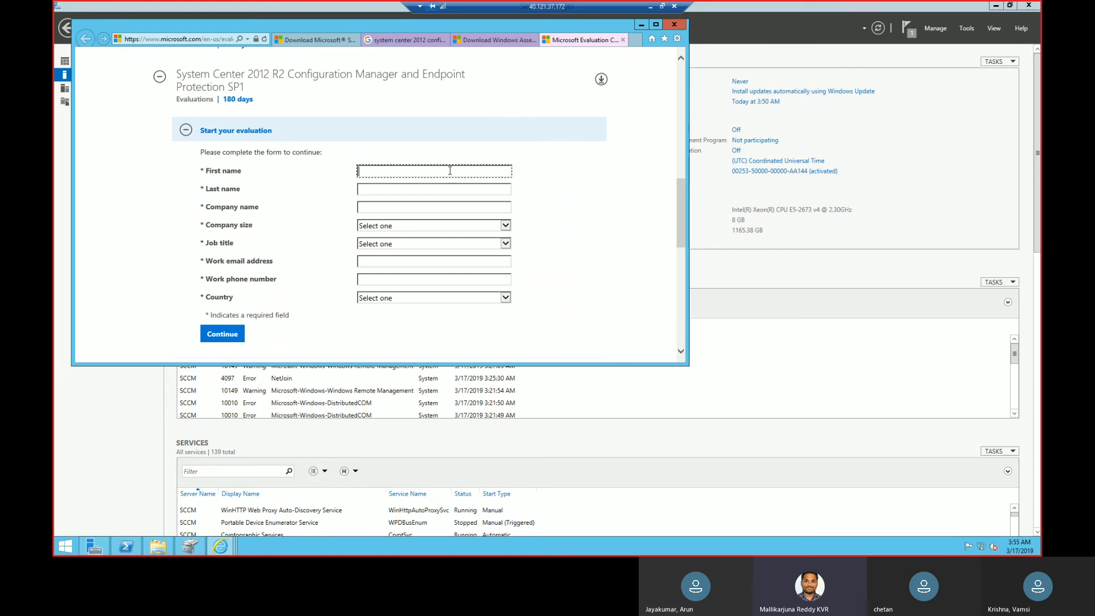
text(test)
key(Tab)
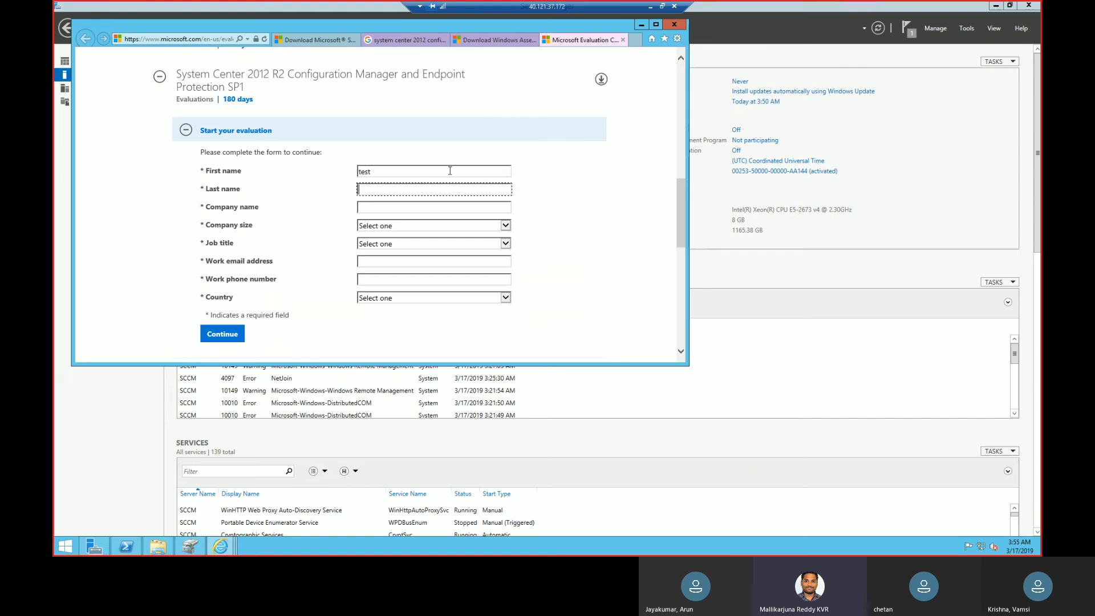
text(user)
key(Tab)
text(tes)
key(Tab)
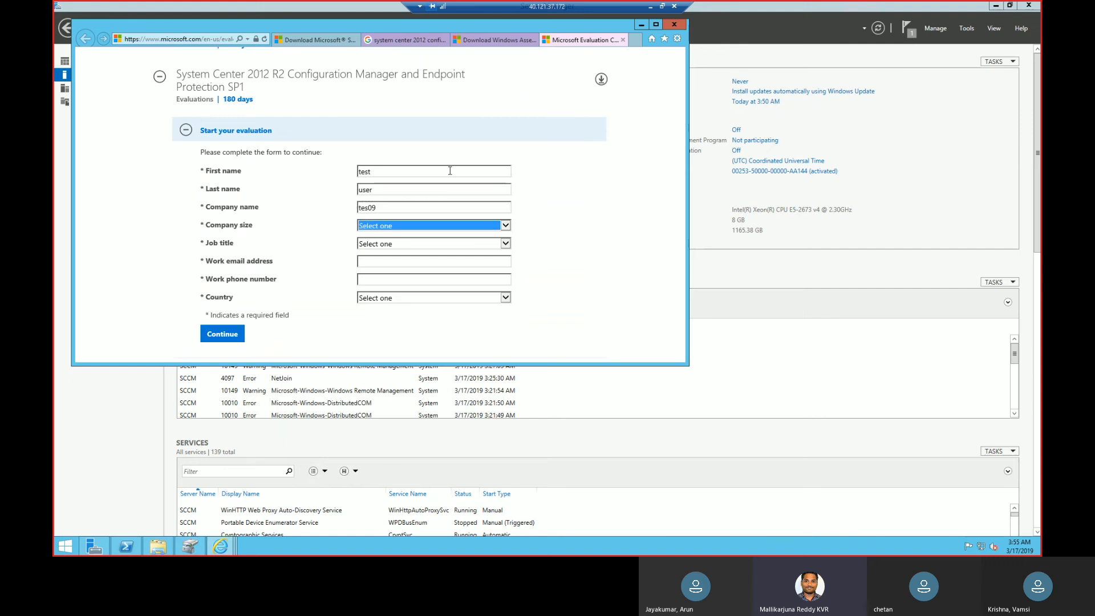
Set the company size to 1000+ and the job title to Business Executive.
key(Down)
key(Down)
key(Down)
key(Tab)
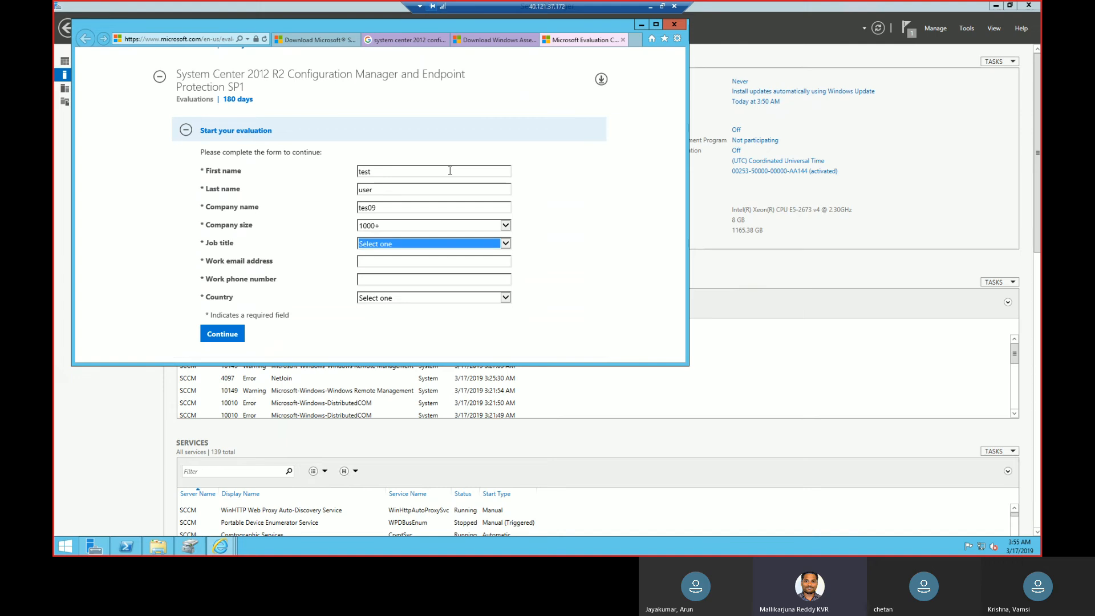
key(Down)
key(Down)
key(Tab)
Fill in the work email address in the evaluation form.
text(test)
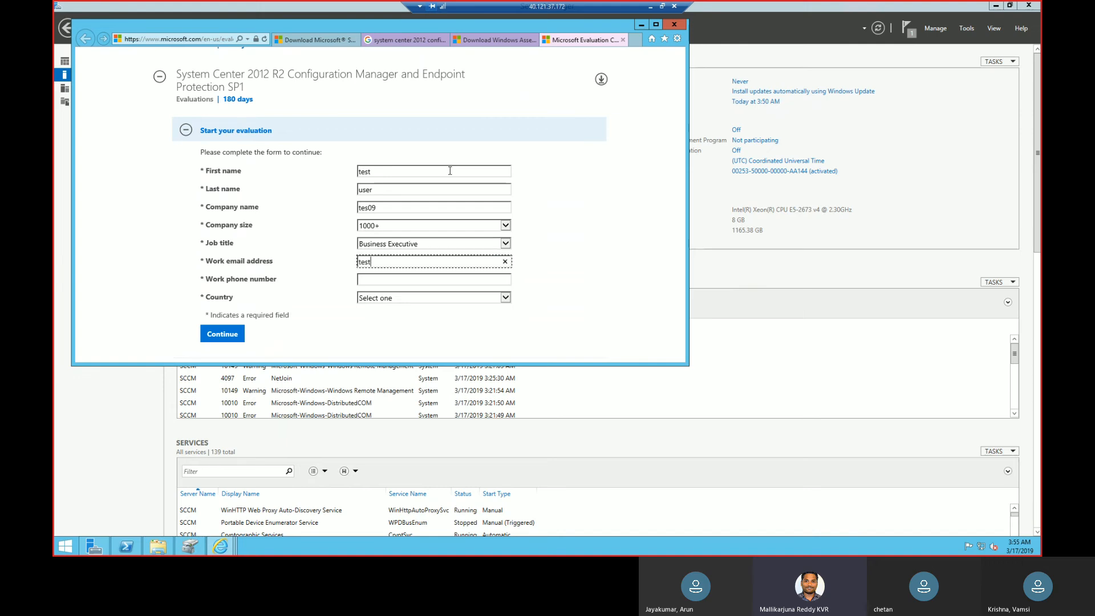
text(@test9.com)
key(Tab)
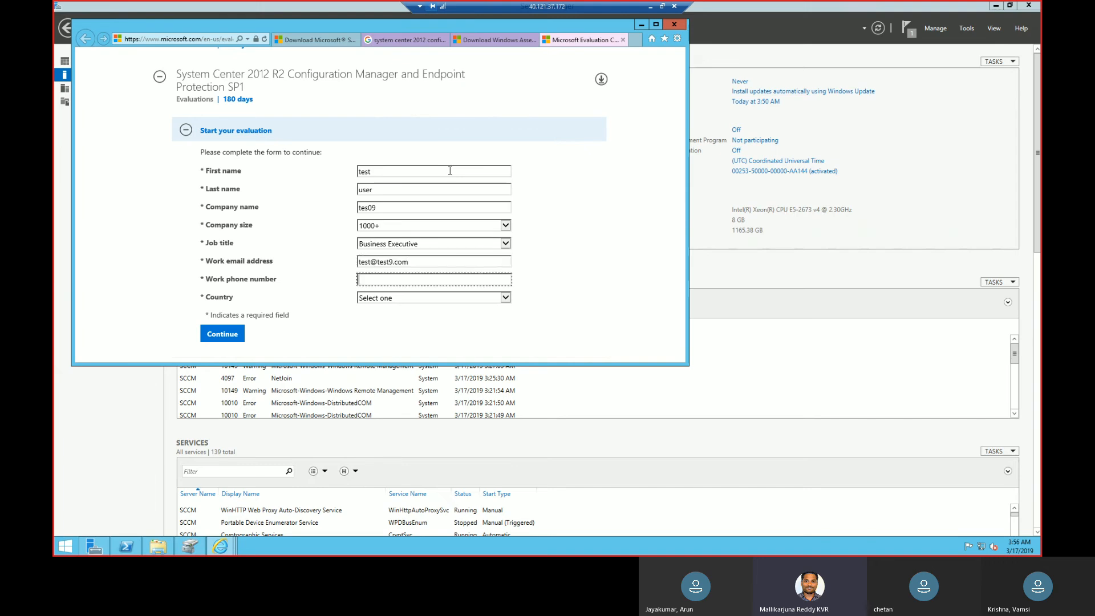
Fill in the work phone number in the evaluation form.
text(099009`99)
key(BackSpace)
key(BackSpace)
key(BackSpace)
key(BackSpace)
key(BackSpace)
key(BackSpace)
key(BackSpace)
key(BackSpace)
key(BackSpace)
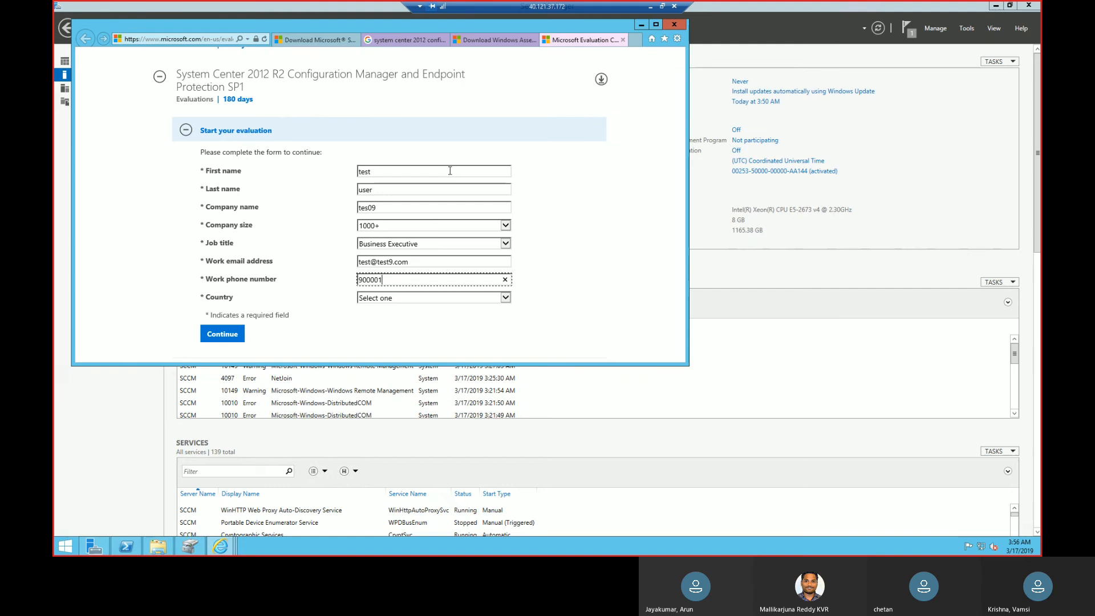
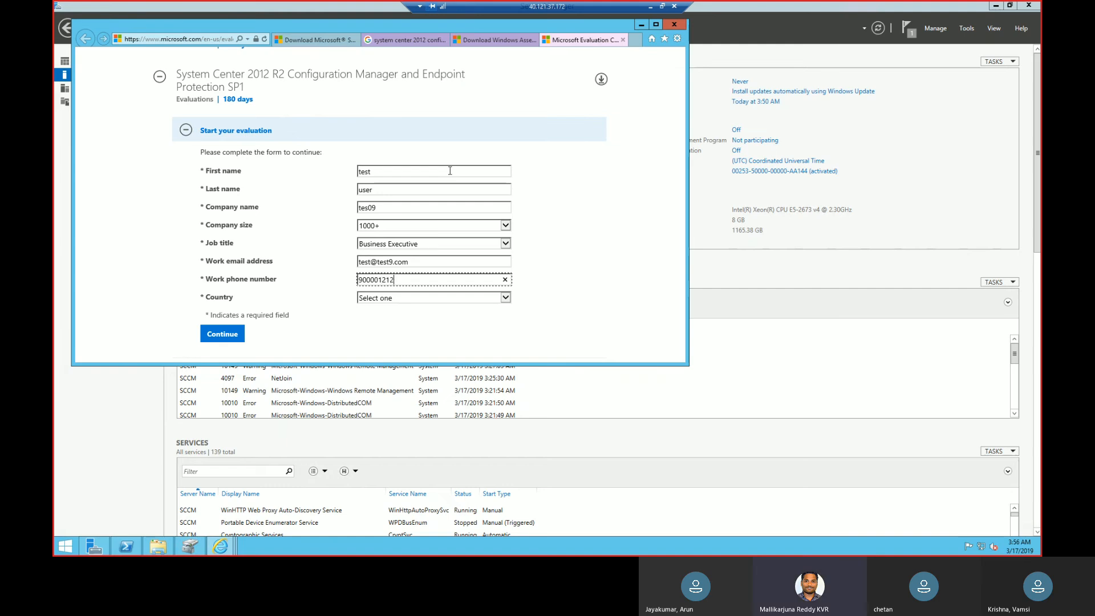
Set the country to India and submit the evaluation form.
click(397, 297)
text(in)
key(Return)
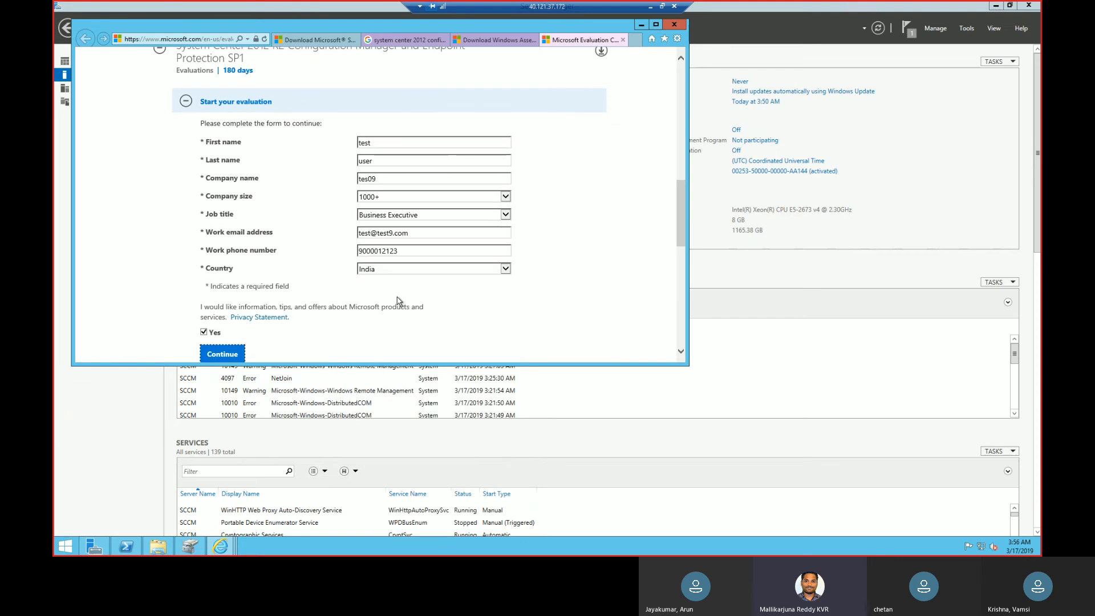
click(235, 353)
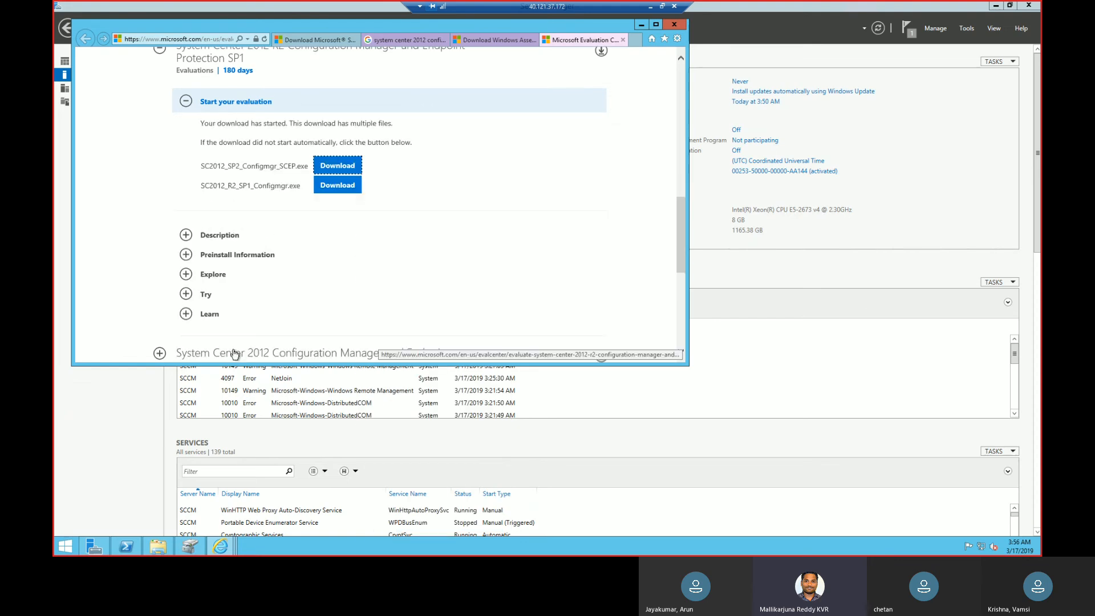
click(322, 191)
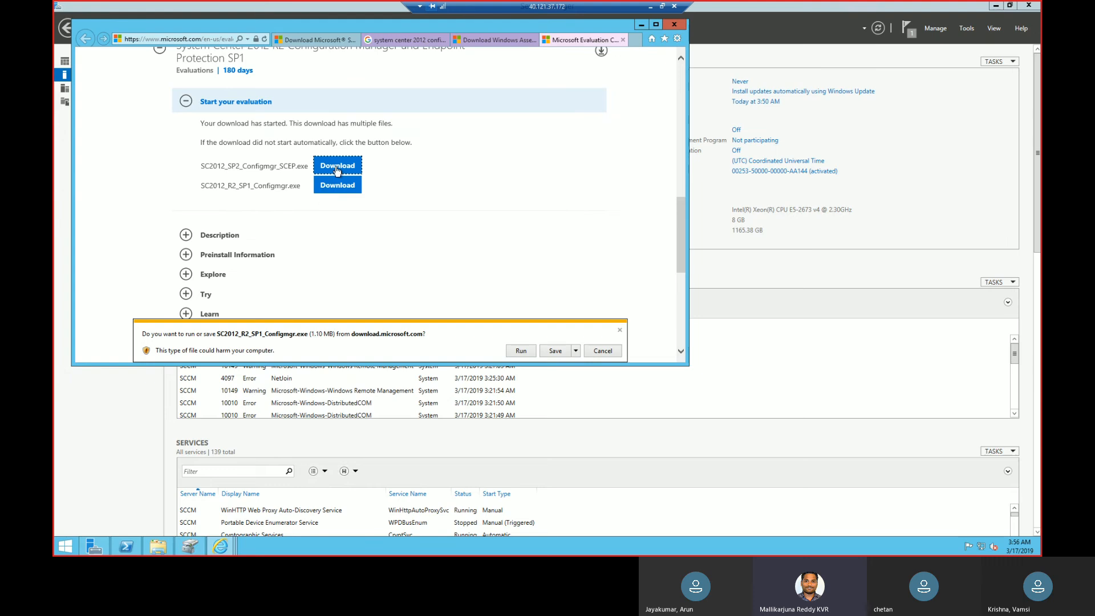
click(621, 331)
click(621, 331)
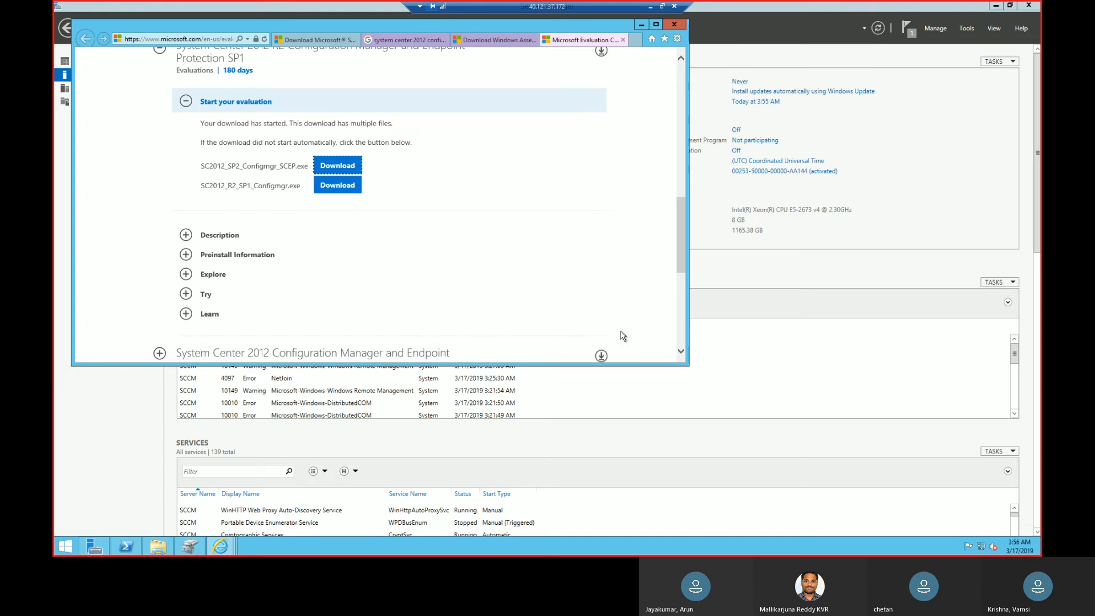
Download SC2012_SP2_Configmgr_SCEP.exe and save it in the installation files folder on the E: volume.
click(352, 167)
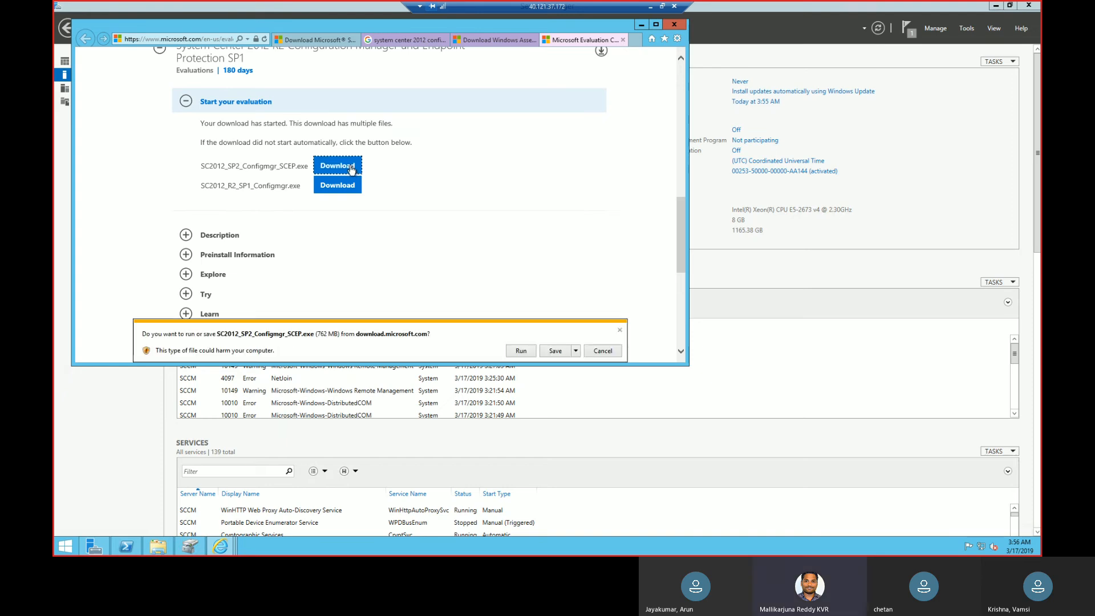
click(577, 352)
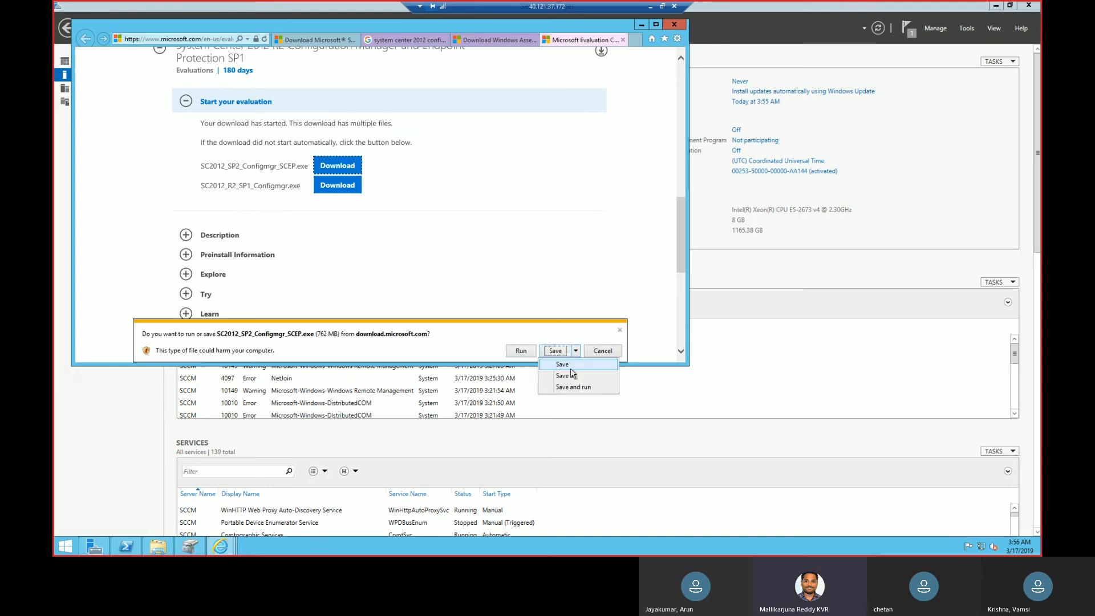
click(570, 379)
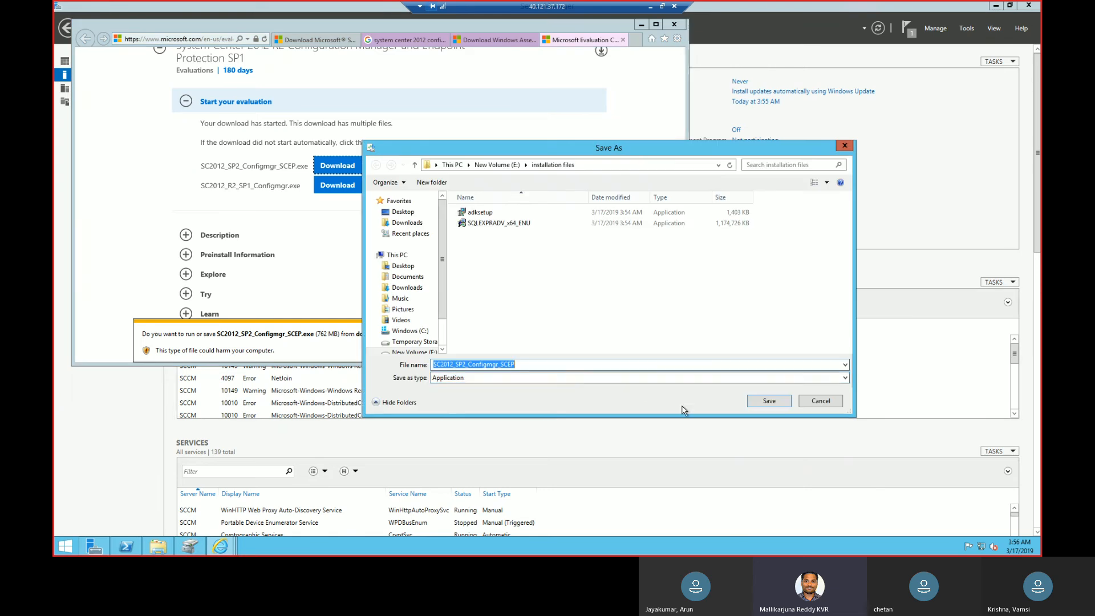
click(769, 401)
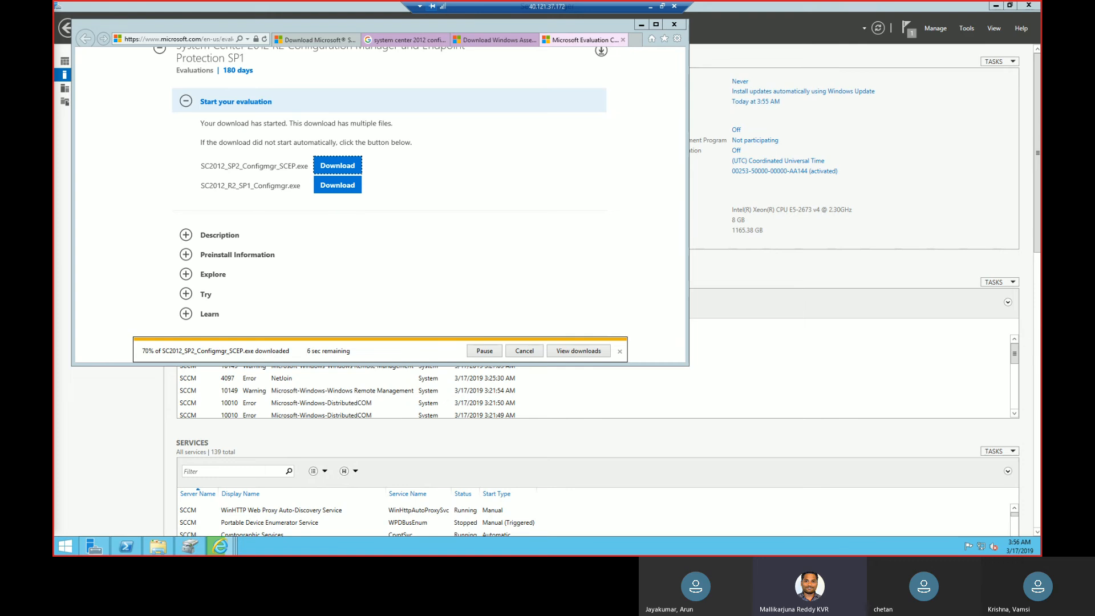
Switch to the ActiveDirectory server's Remote Desktop session and close its PowerShell window.
click(650, 7)
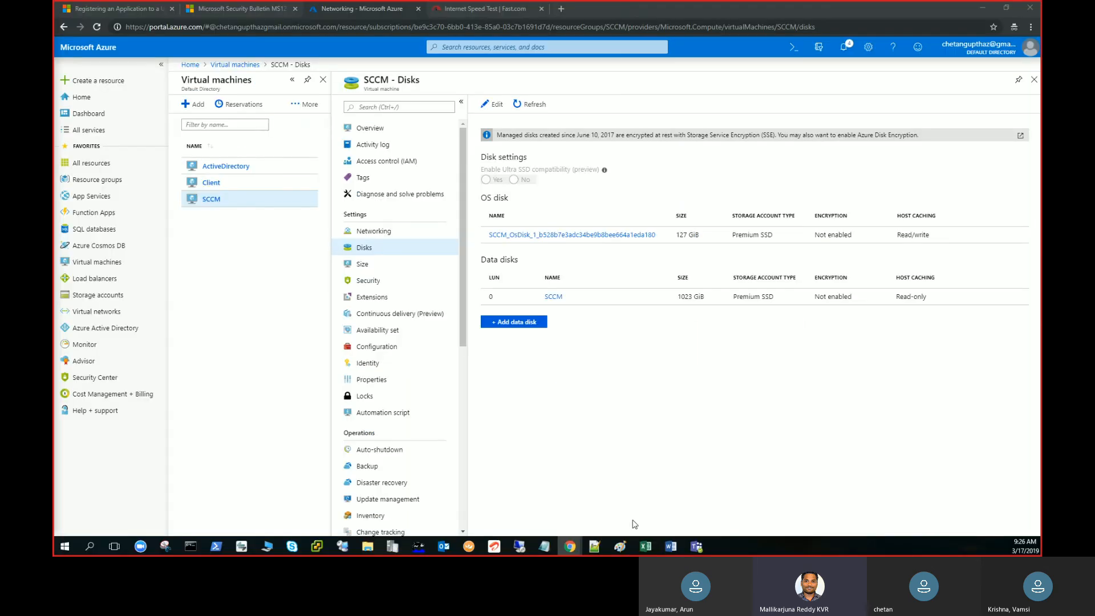
mouse_move(519, 546)
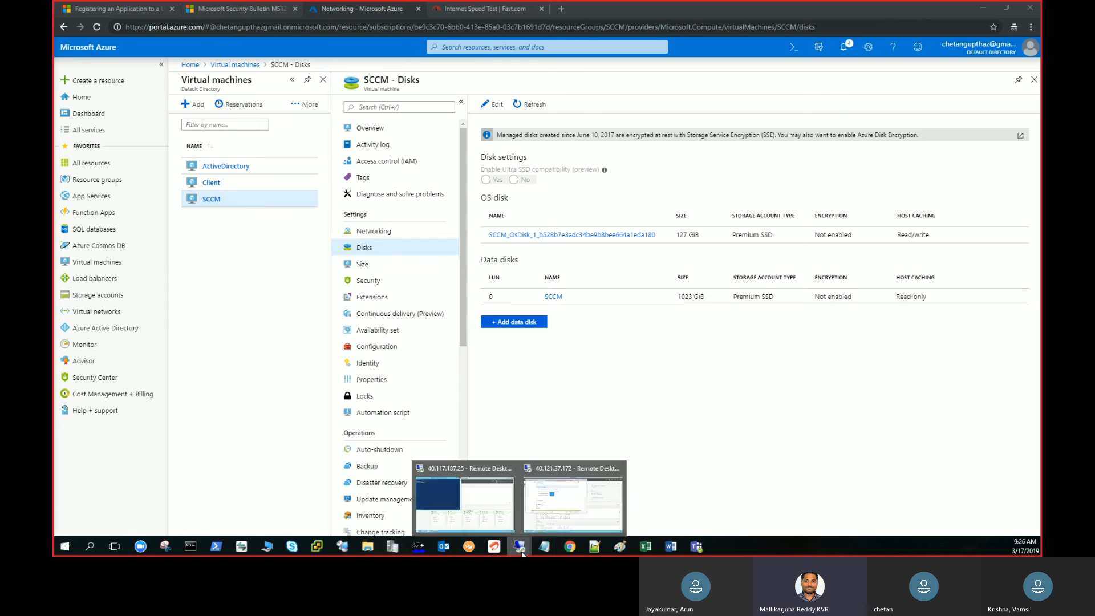
click(481, 526)
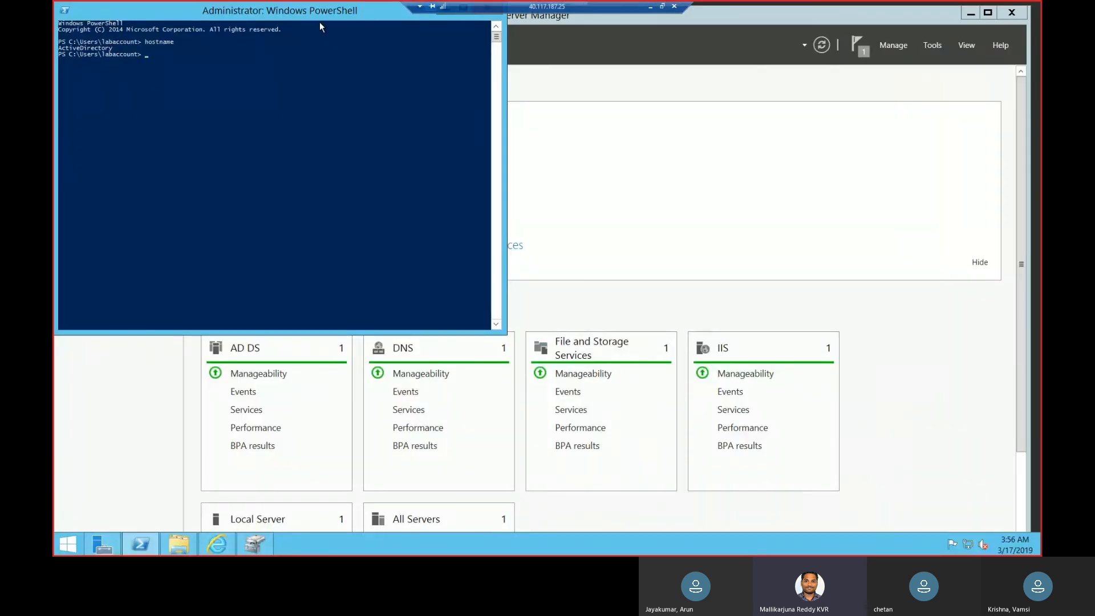
right_click(323, 16)
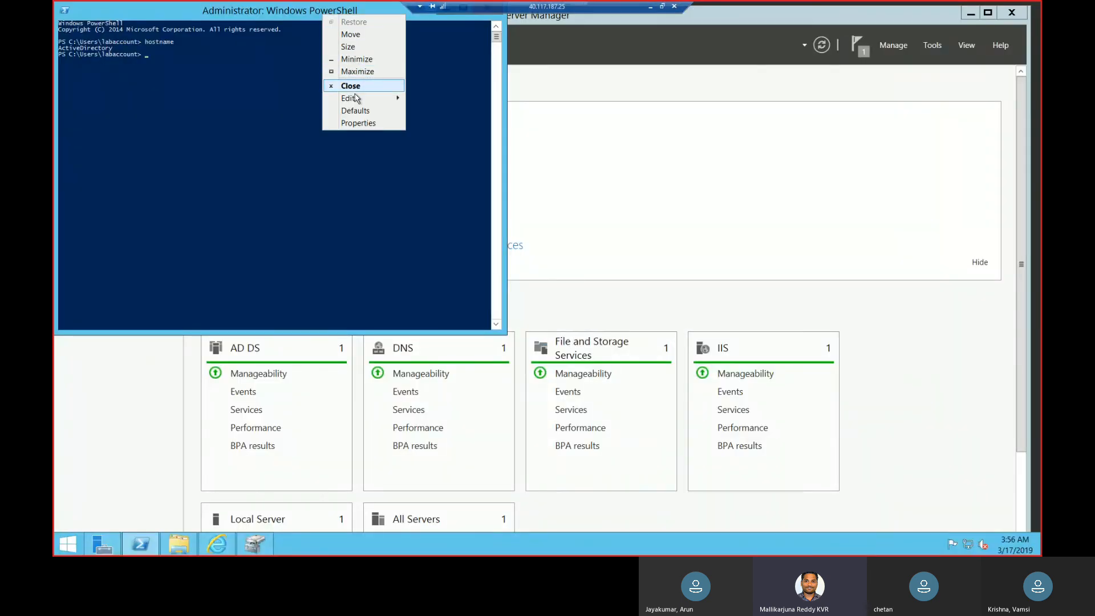
click(354, 90)
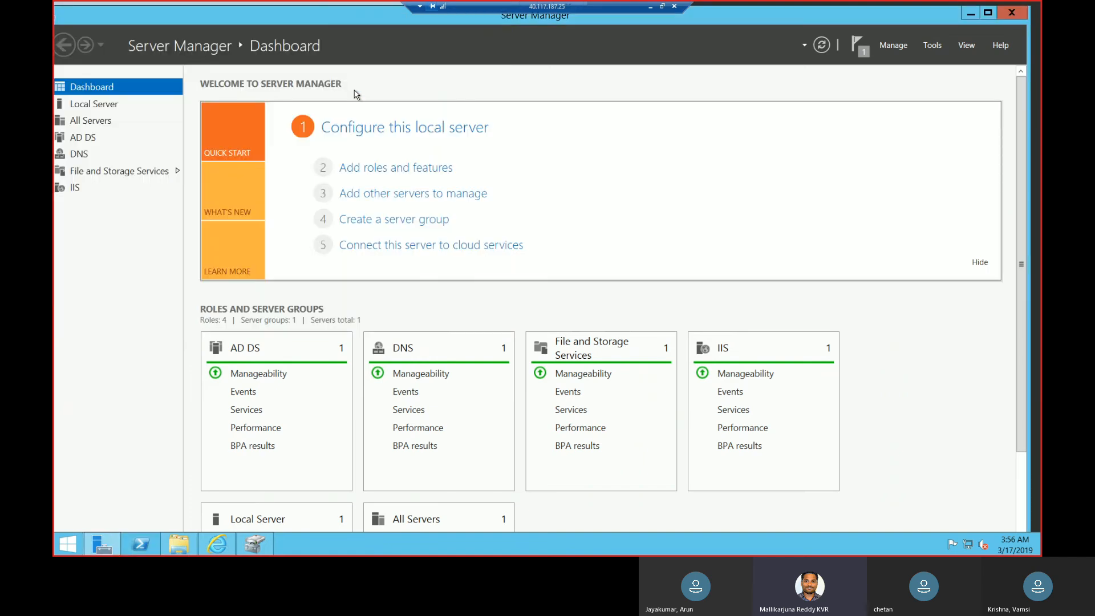
Check the Server Manager notifications and open Active Directory Users and Computers.
click(859, 56)
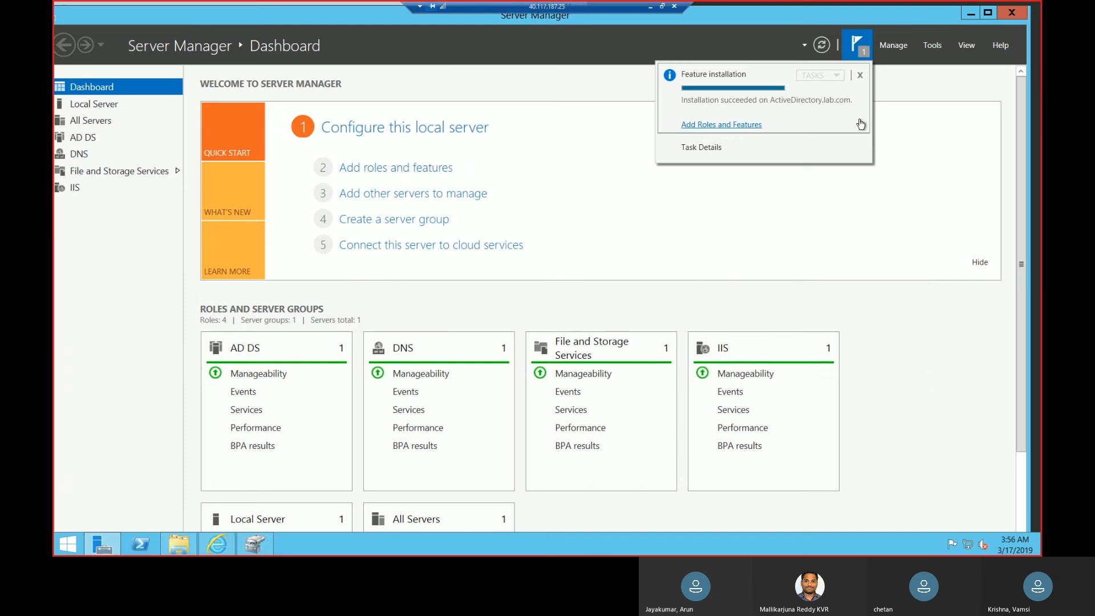
click(961, 142)
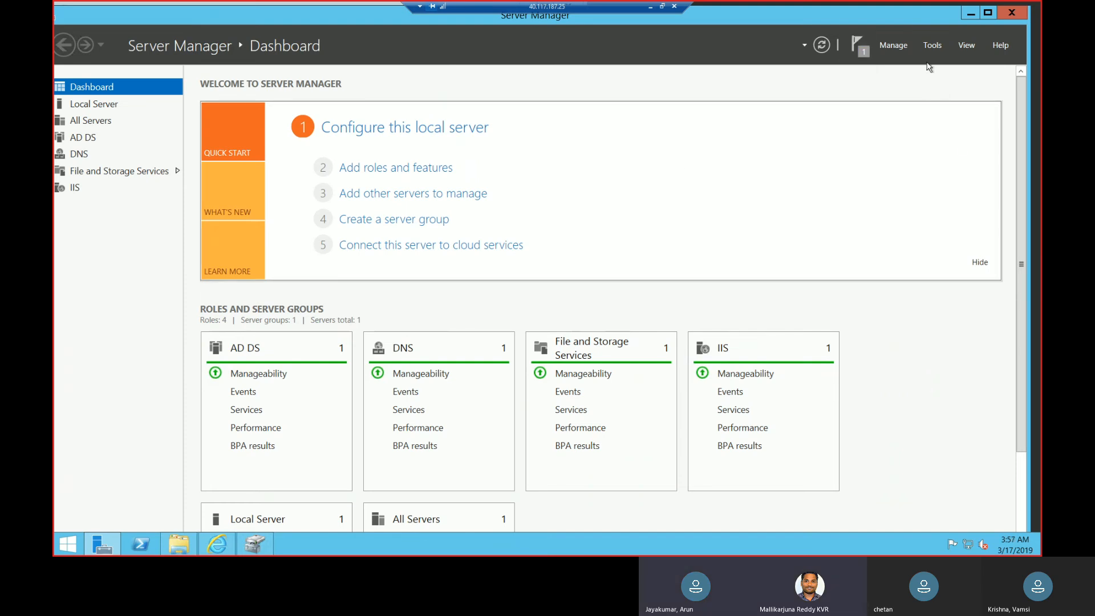
click(933, 46)
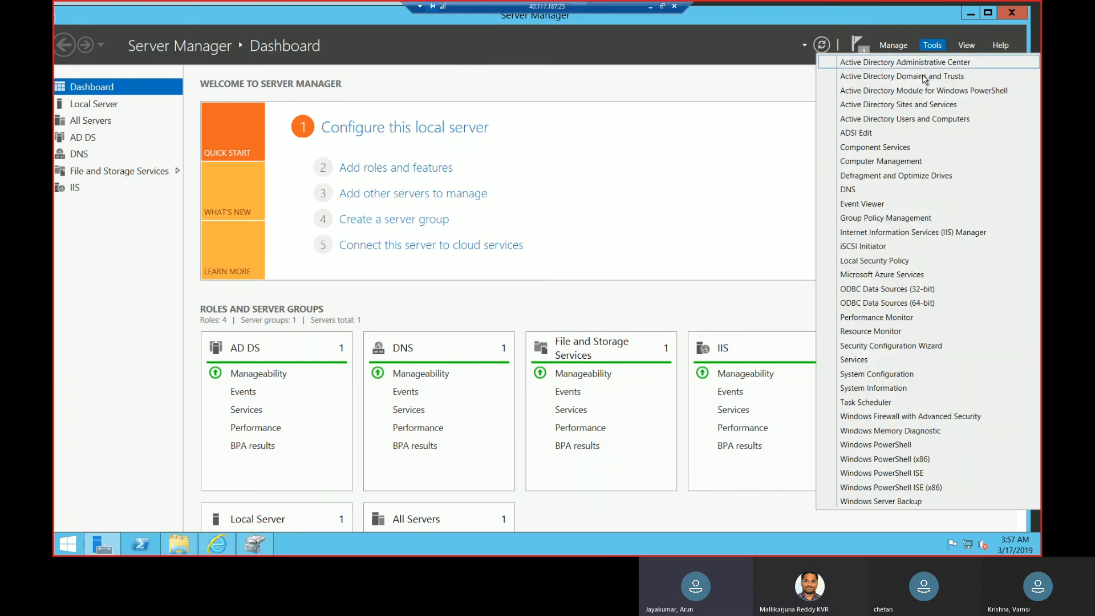
click(922, 119)
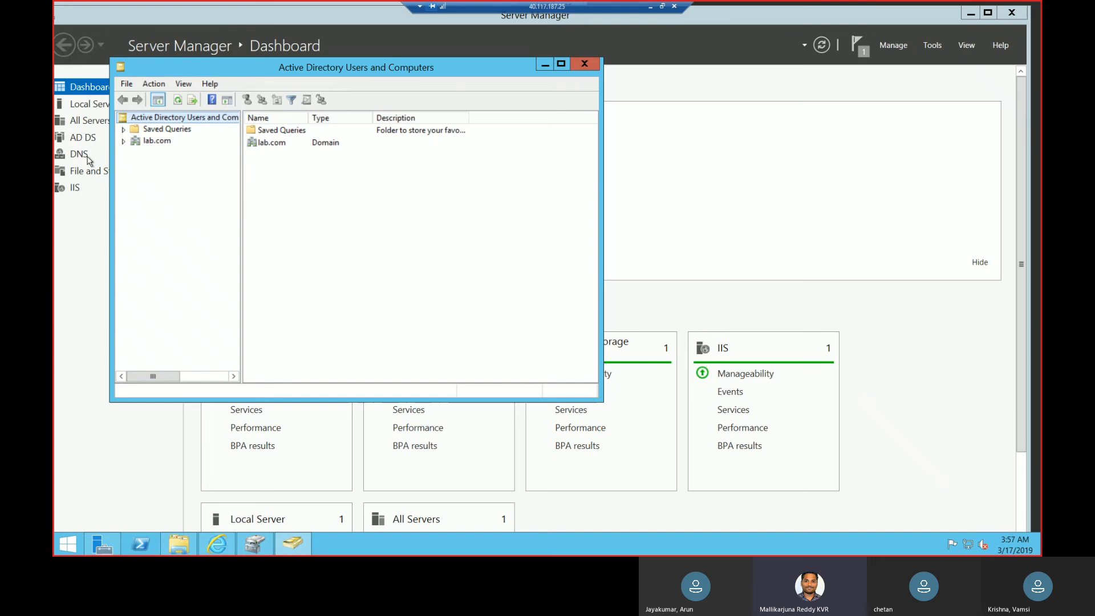
Create an organizational unit named Service account directly under the lab.com domain.
click(123, 141)
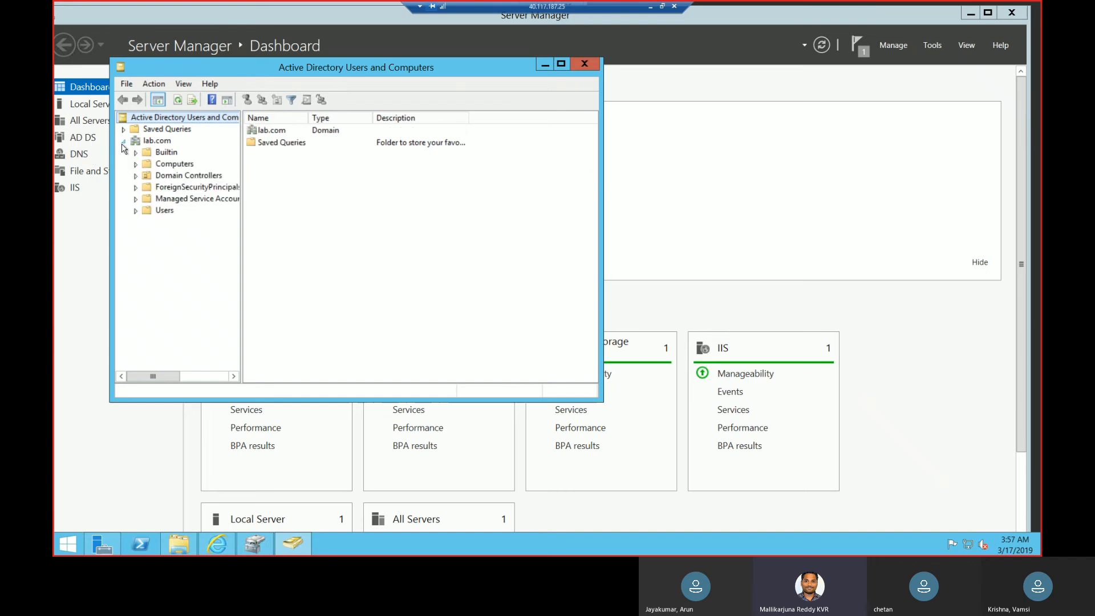
right_click(151, 143)
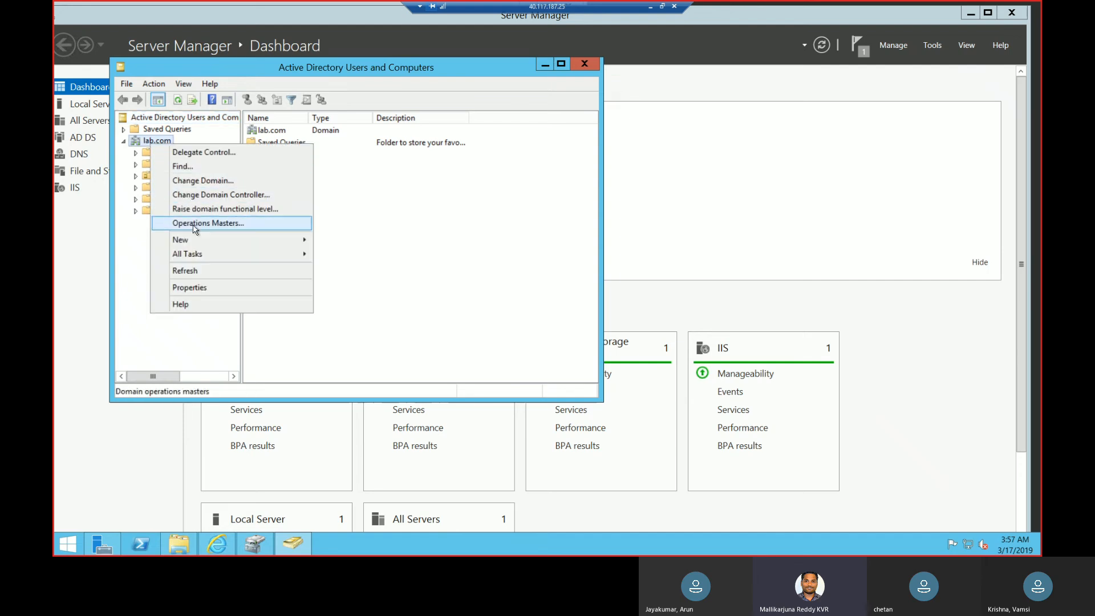
mouse_move(217, 245)
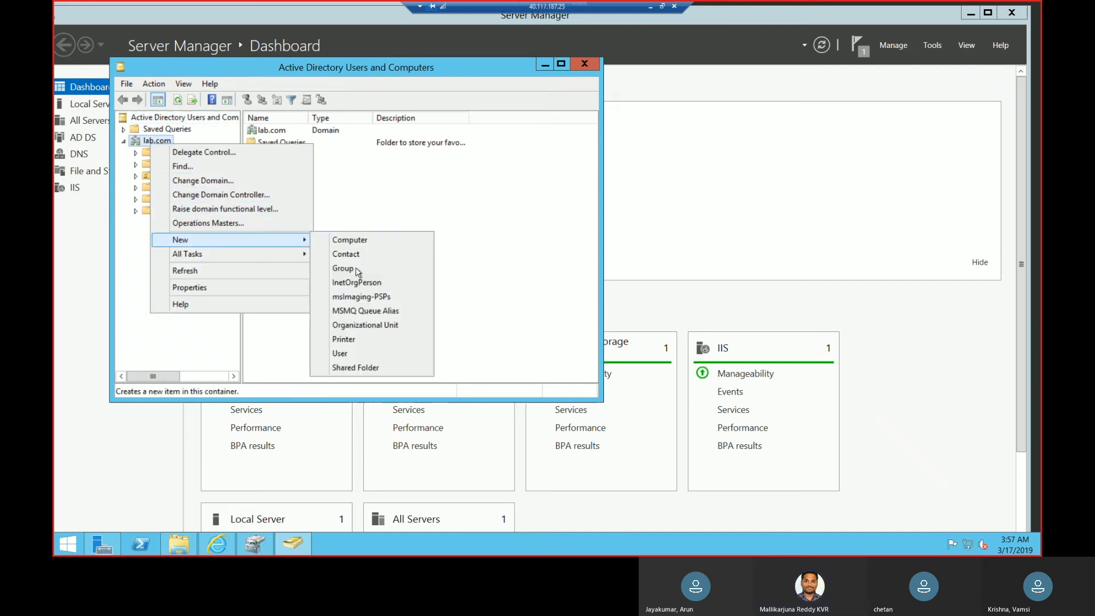
click(359, 325)
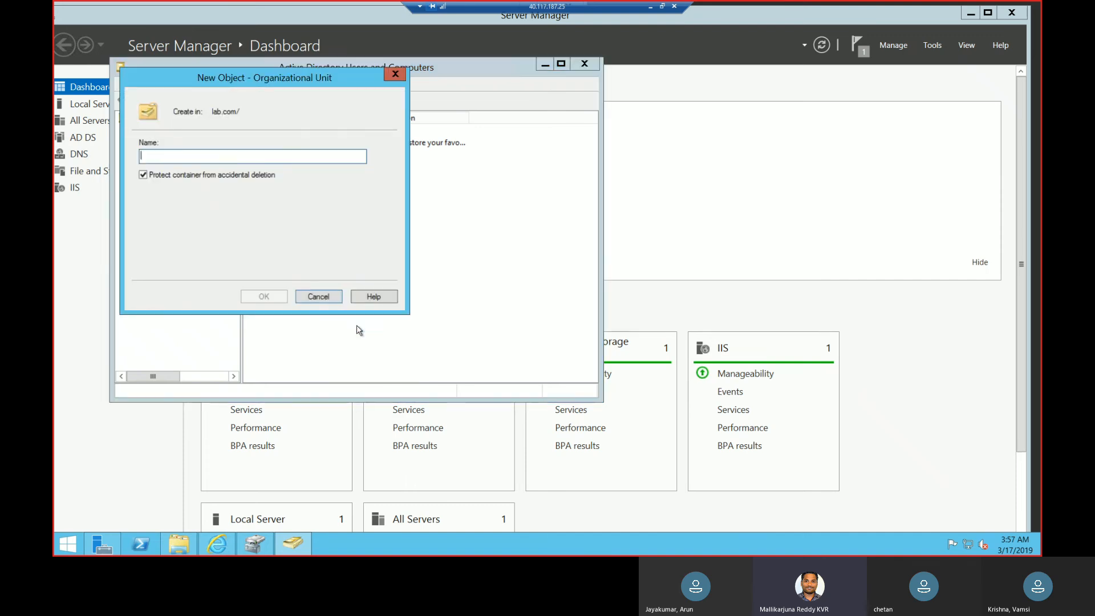
text(Servic)
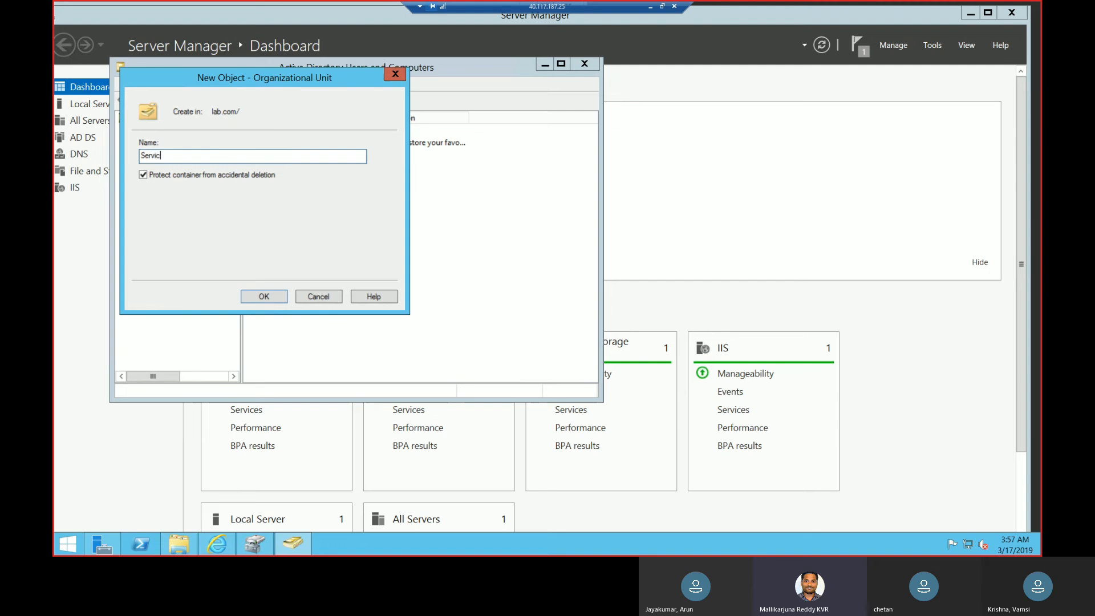
text(e account)
click(267, 299)
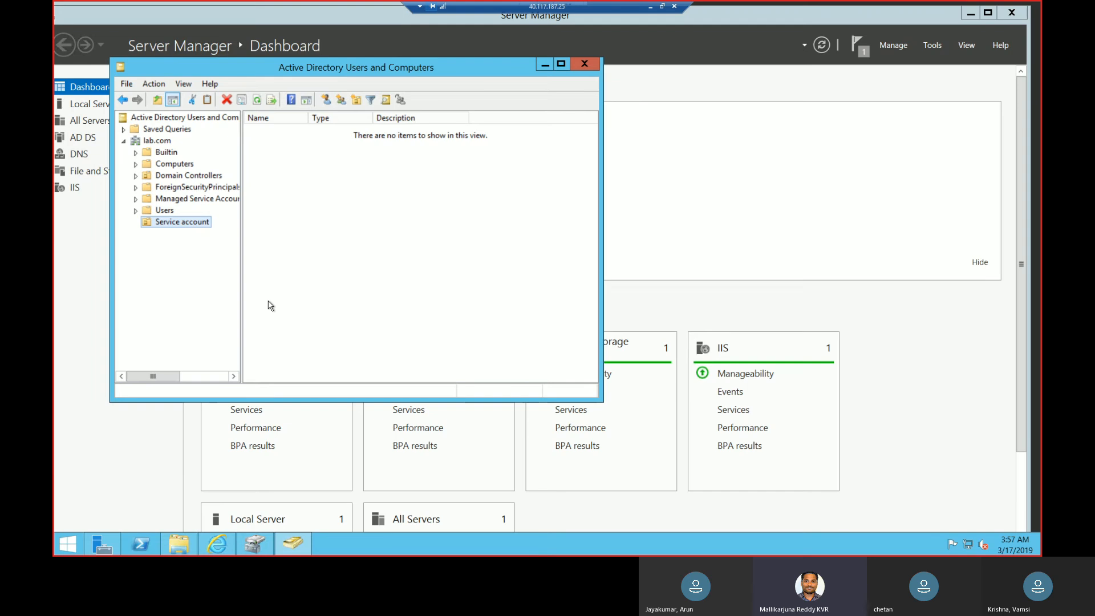
Start a new user in the Service account organizational unit with first name svc and last name sql.
right_click(261, 159)
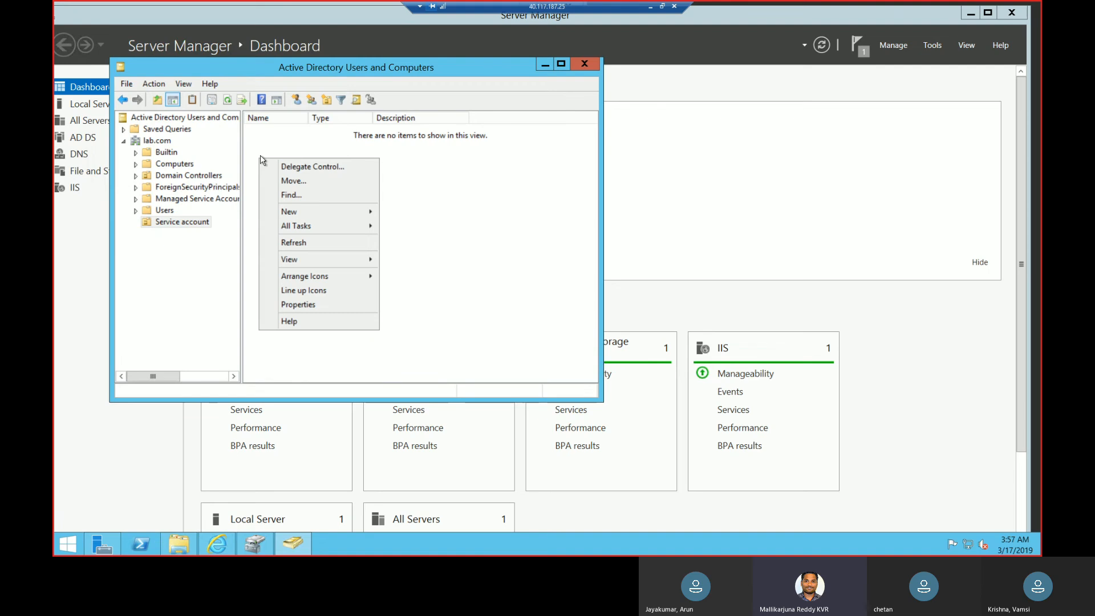
mouse_move(289, 213)
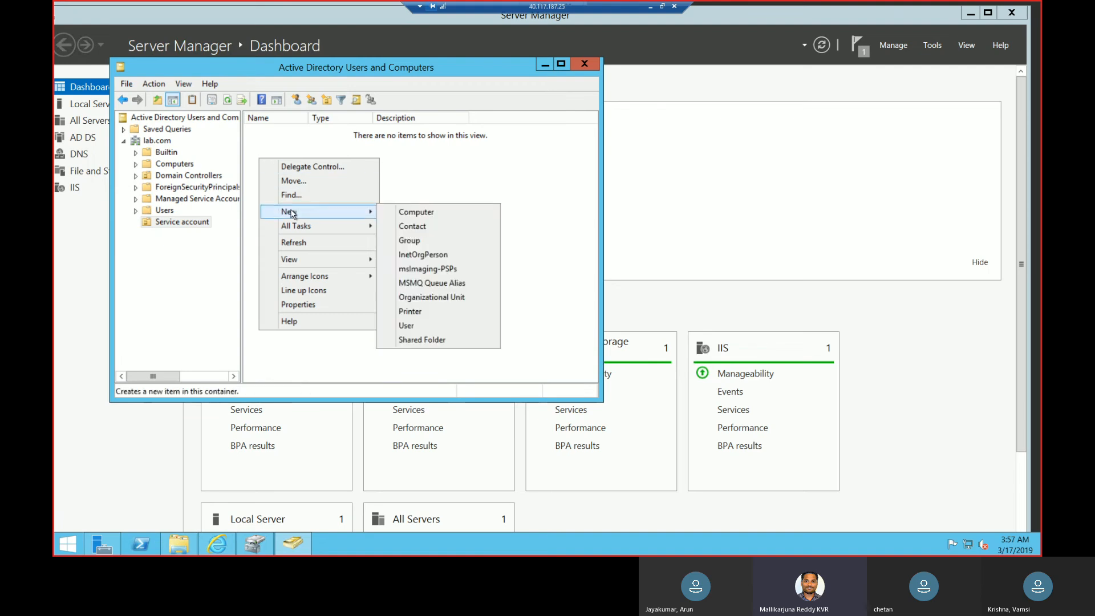
click(442, 327)
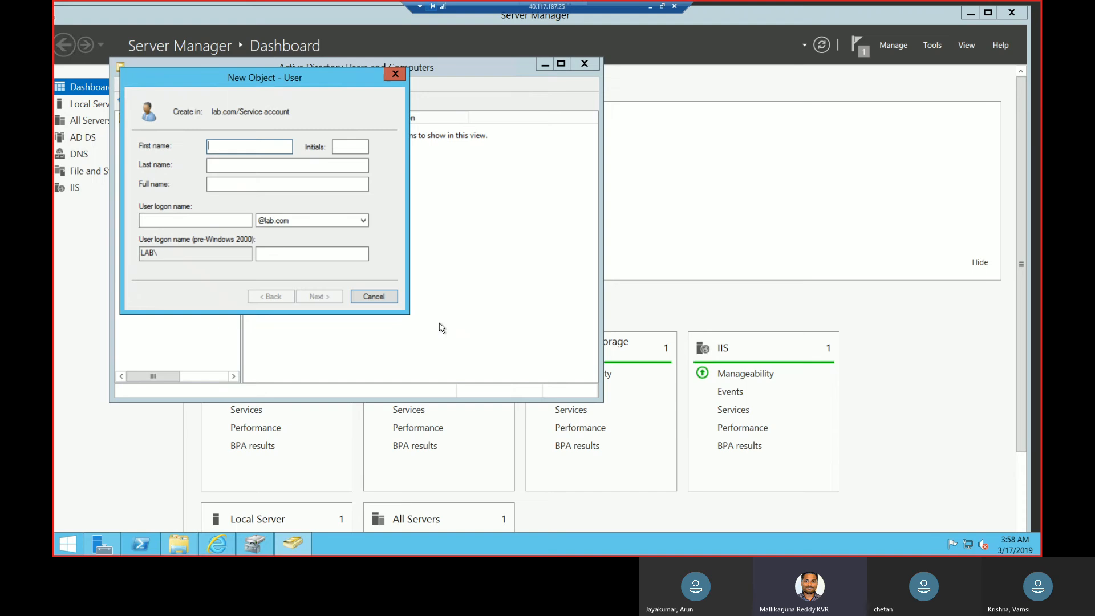
text(svr)
text(c)
key(Tab)
Set the new user's logon name to svc-sql in the lab.com domain and continue to the password settings.
key(Tab)
text(sql)
key(Tab)
key(Tab)
text(svc-)
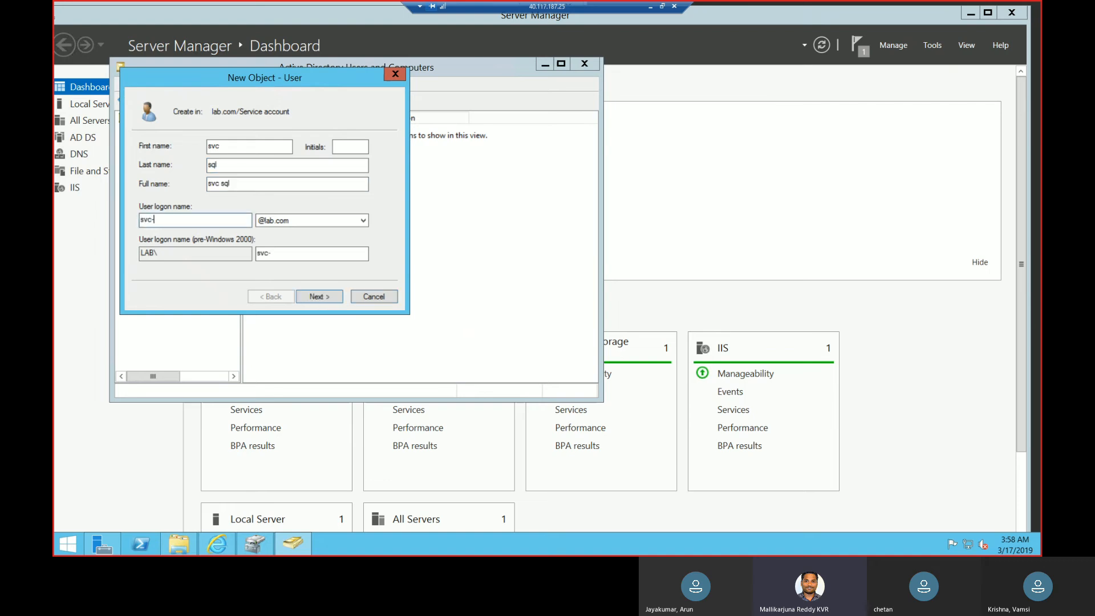
text(sql)
click(321, 298)
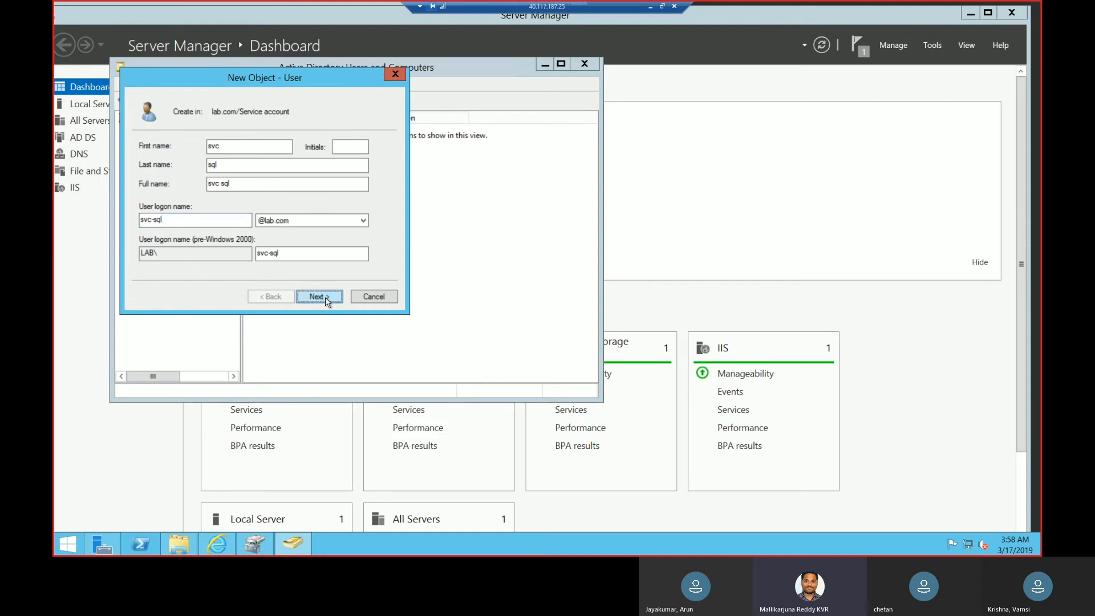
Turn off the password change at next logon, and enable User cannot change password and Password never expires.
click(157, 189)
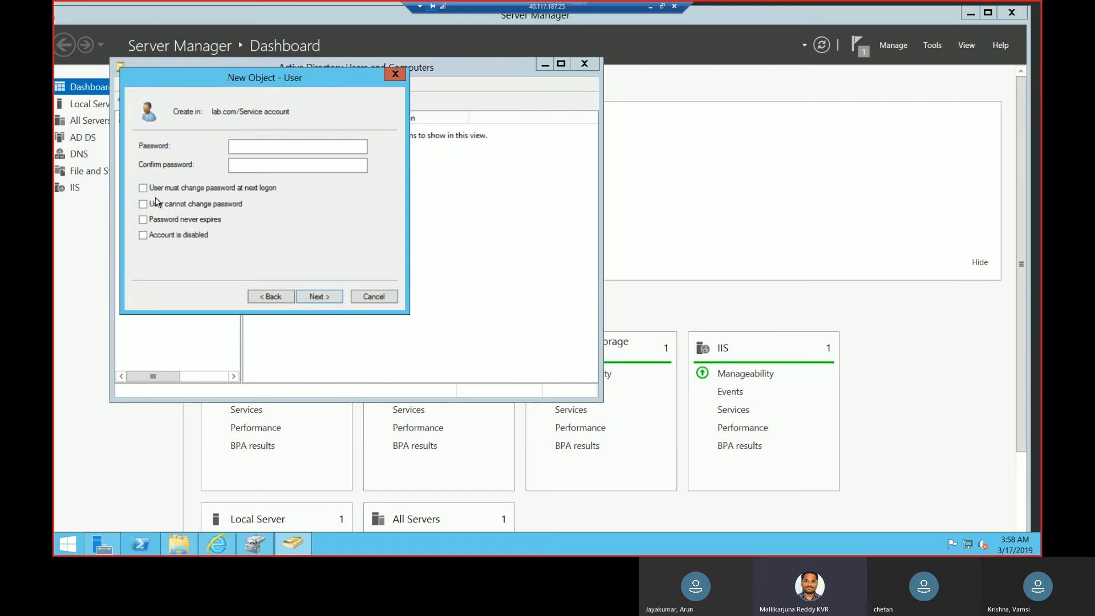
click(158, 206)
click(159, 221)
Enter and confirm the account password for the svc sql user and finish creating the account.
click(283, 144)
text(*****)
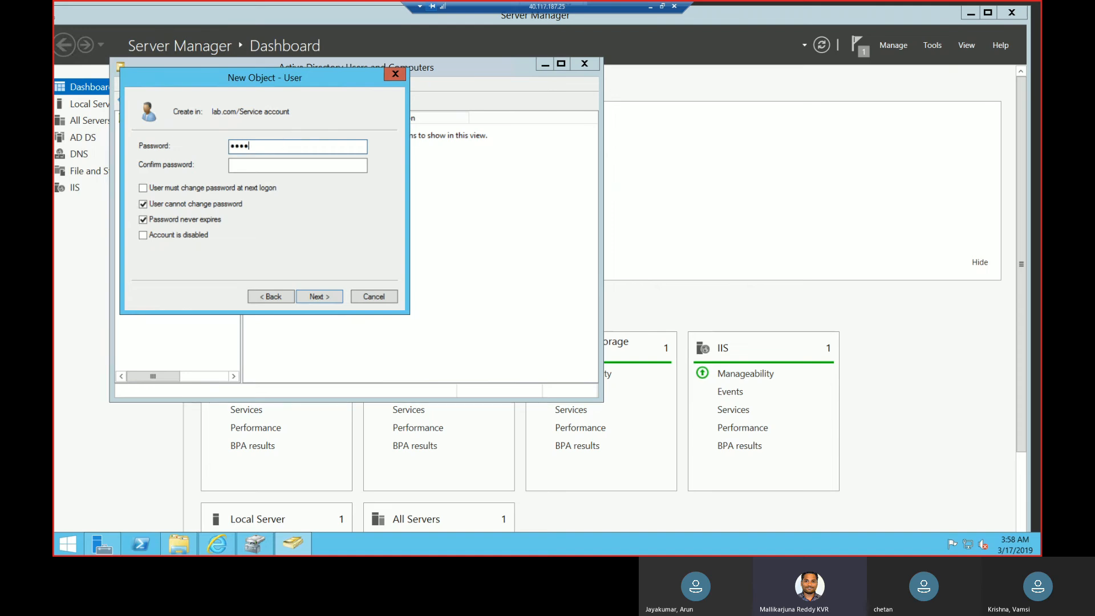
text(*****)
key(Tab)
text(******)
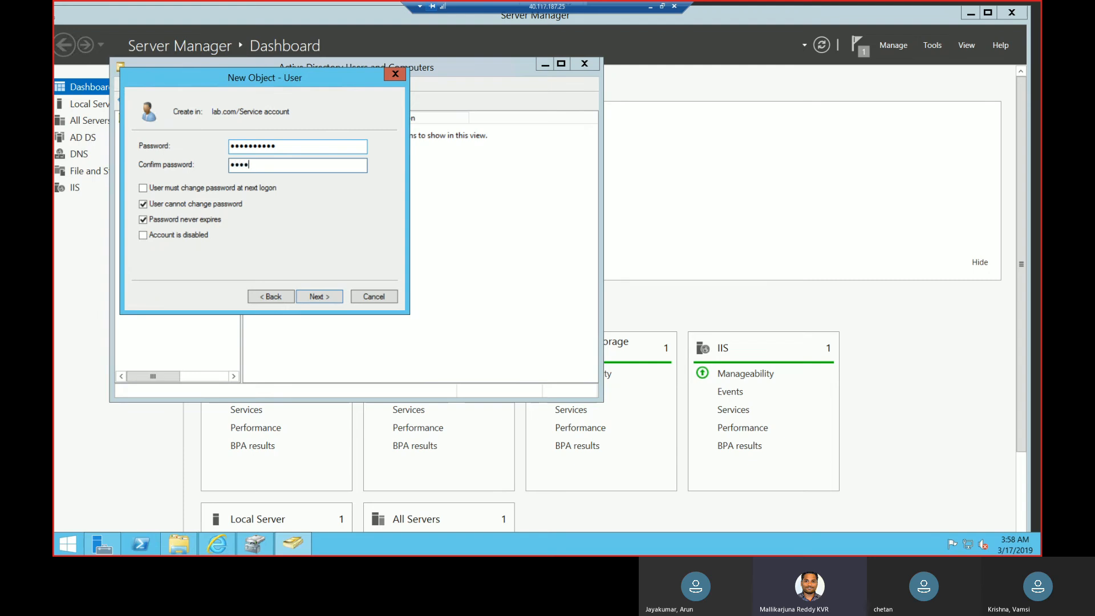
text(****)
click(324, 299)
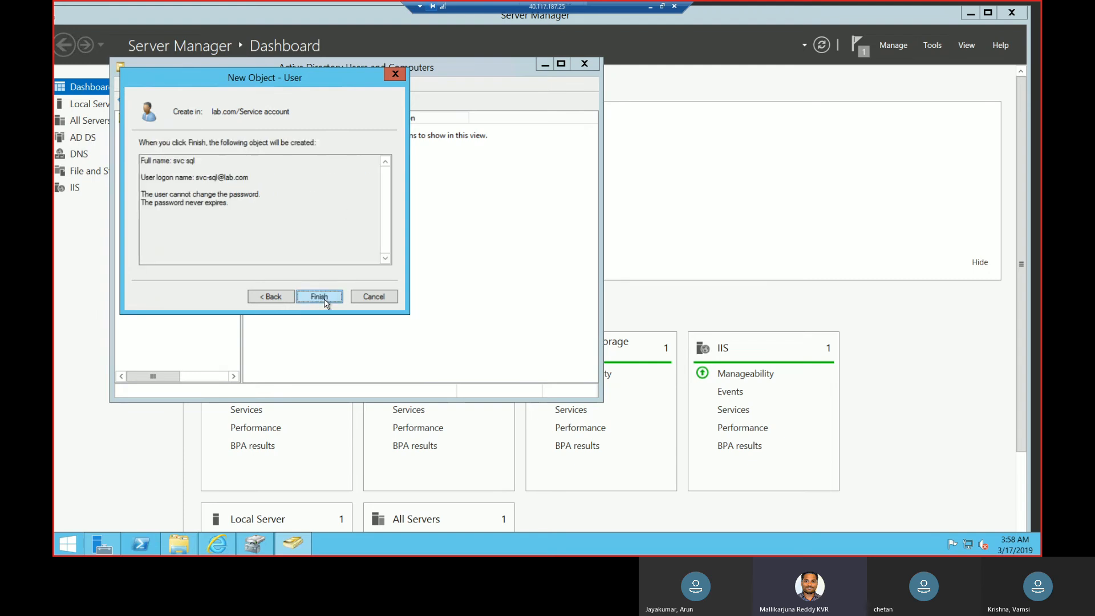
click(324, 298)
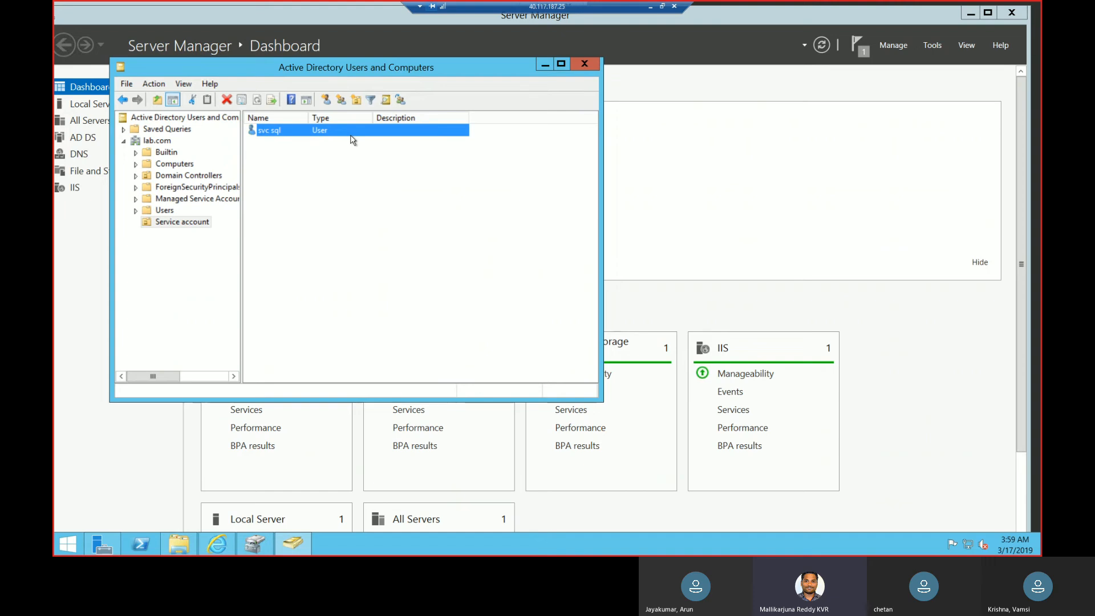
Add the svc sql user to the Domain Admins group and save its properties.
double_click(290, 137)
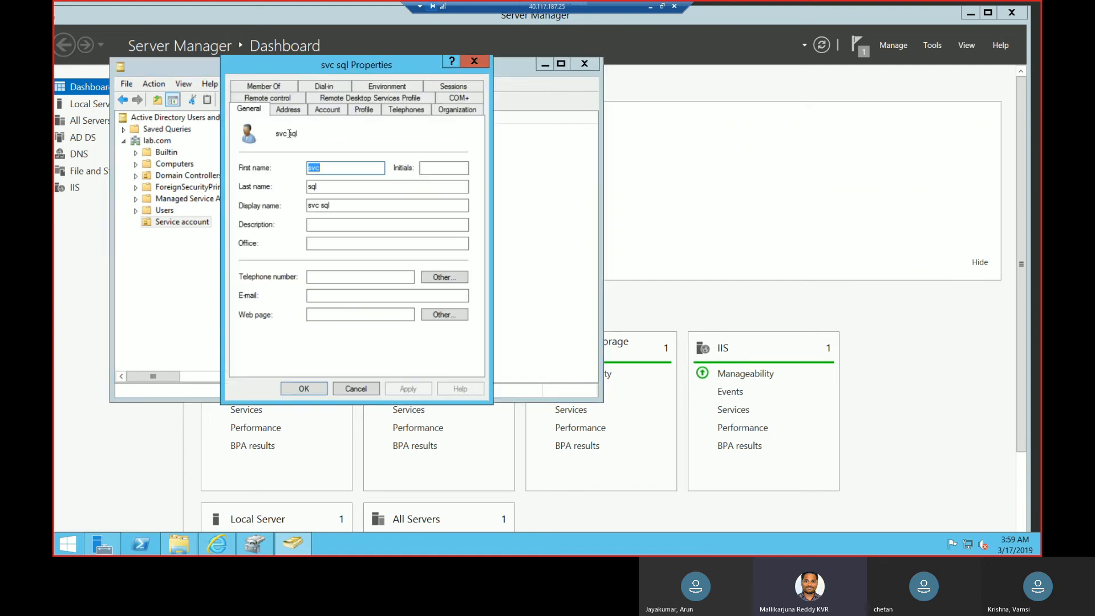
click(273, 86)
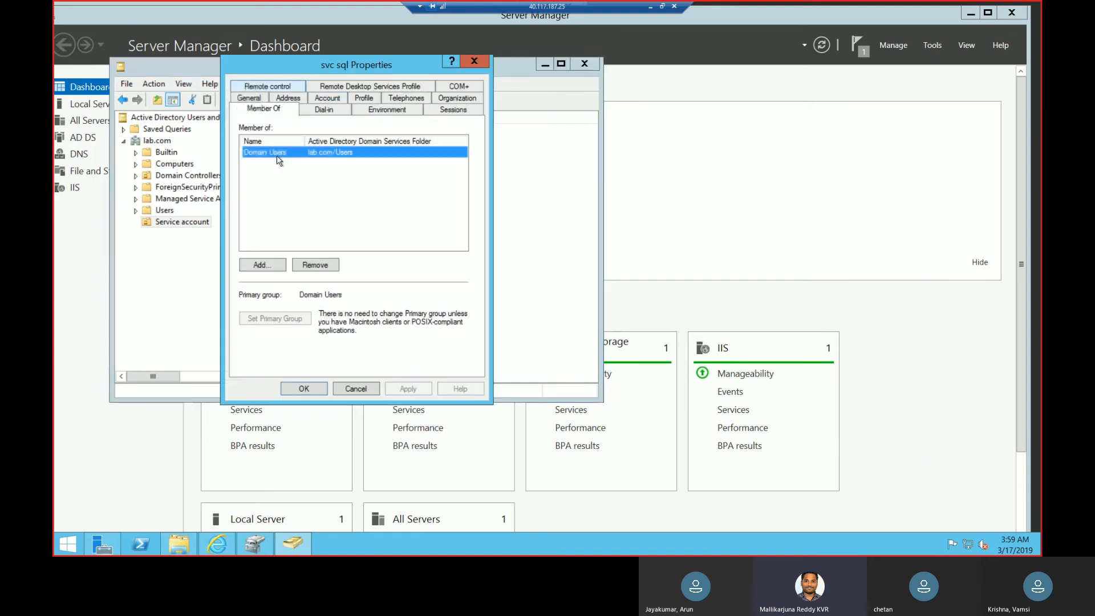
click(261, 266)
drag(359, 89, 370, 192)
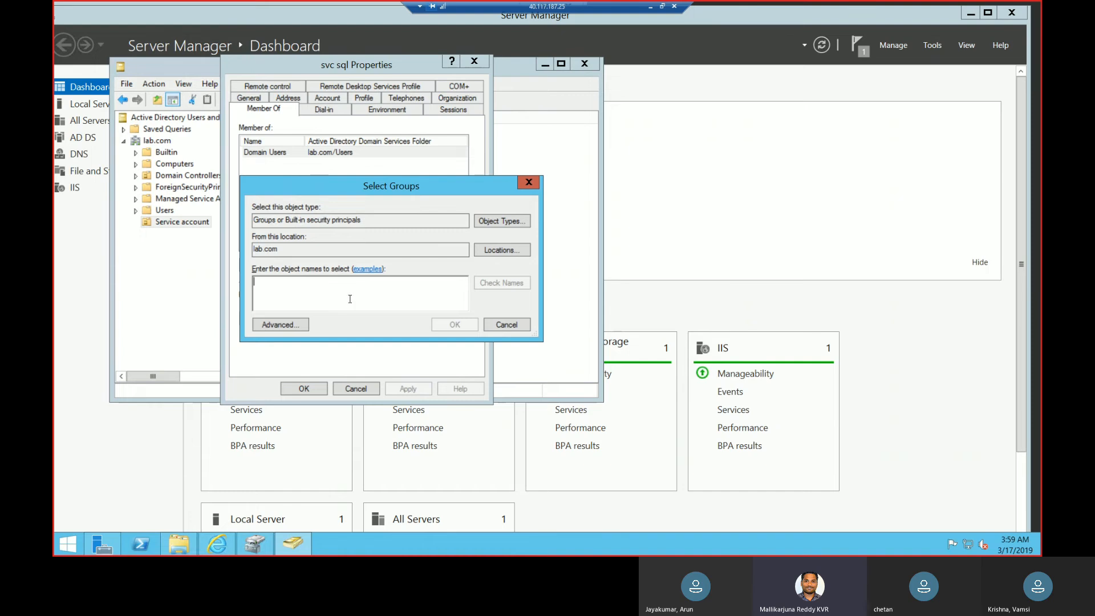
text(do)
key(BackSpace)
text(omain ad)
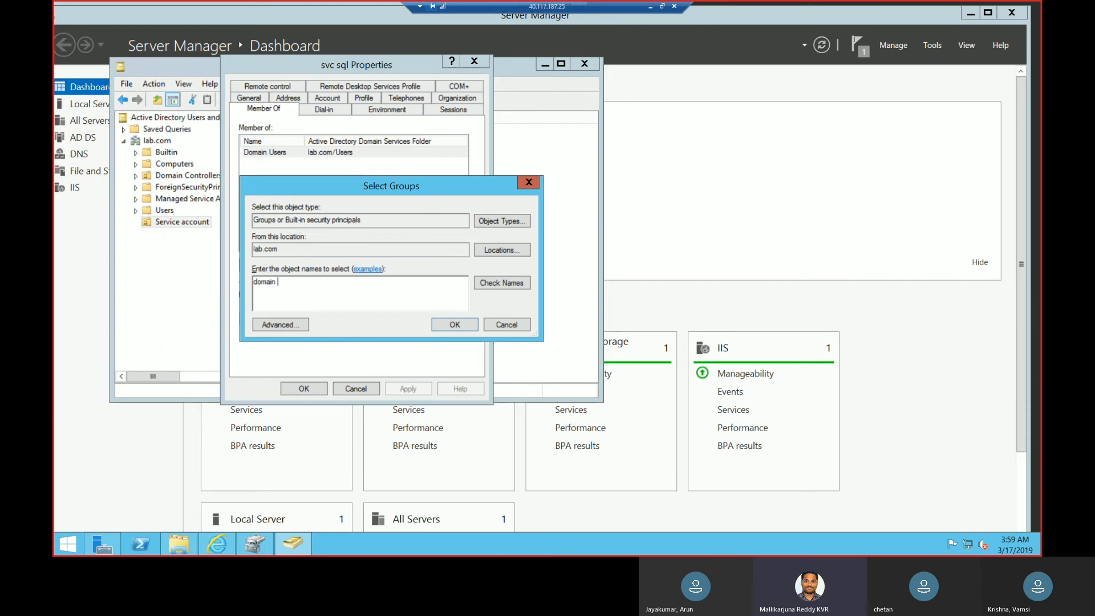
click(511, 286)
click(448, 322)
click(408, 389)
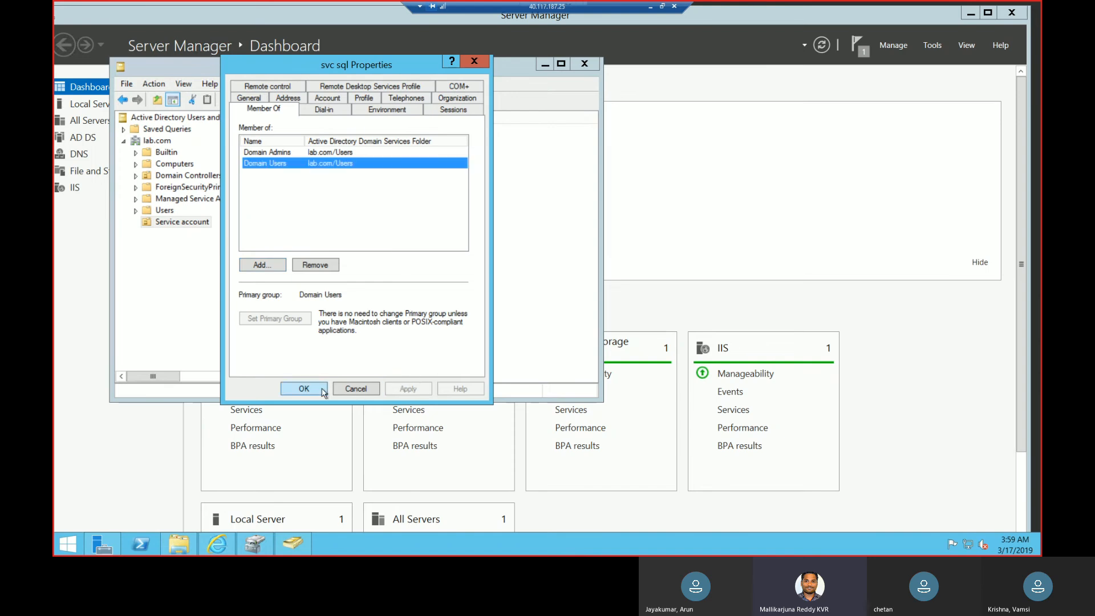
click(304, 389)
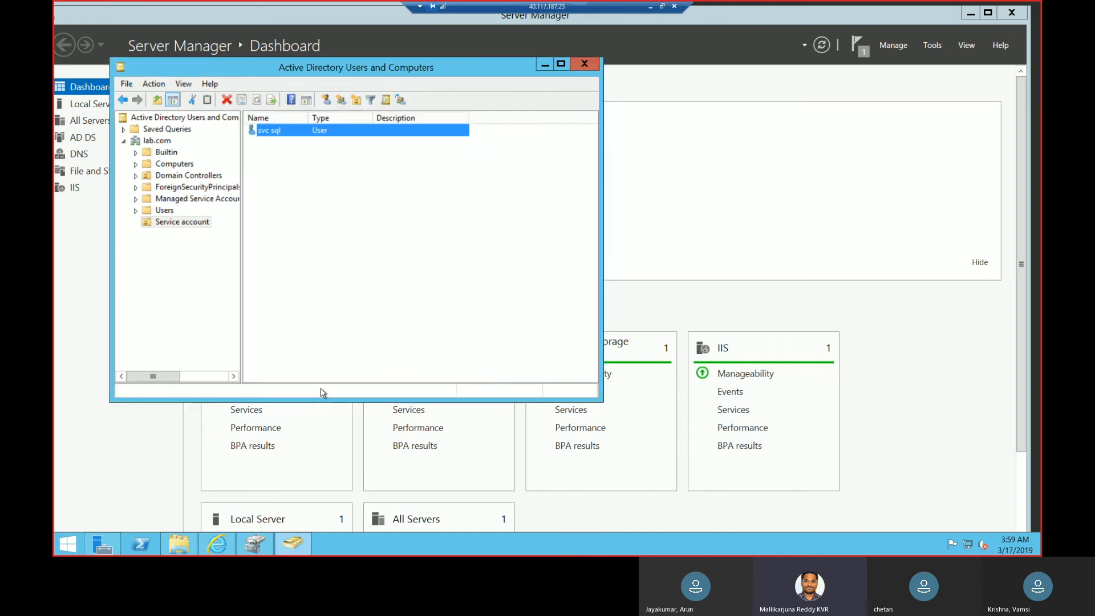
Start delegating control of the lab.com domain to the svc sql user and proceed to the tasks to delegate.
right_click(166, 143)
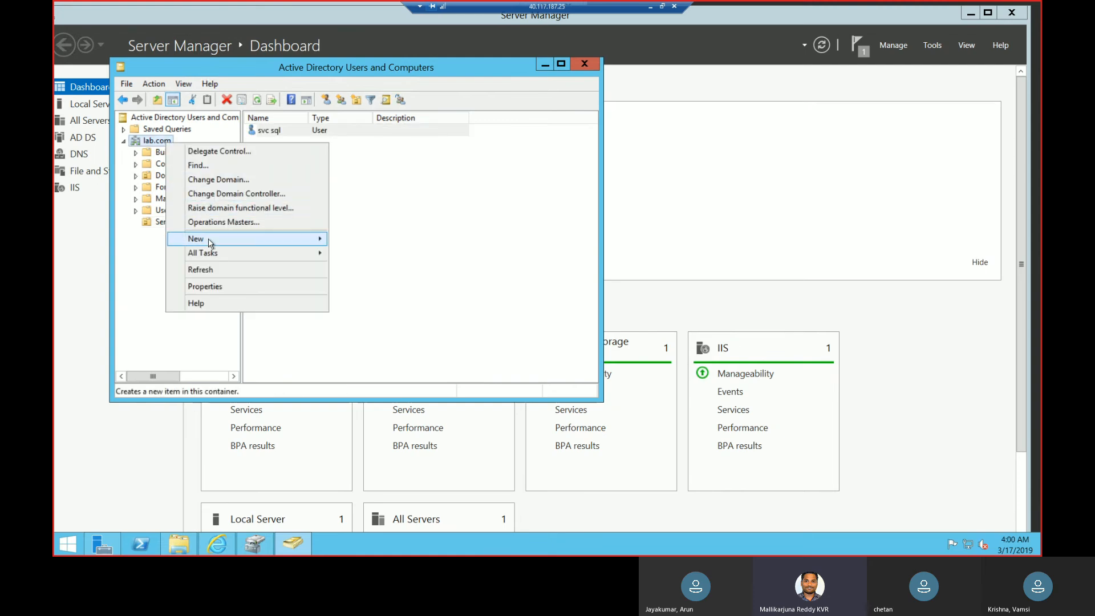
mouse_move(210, 243)
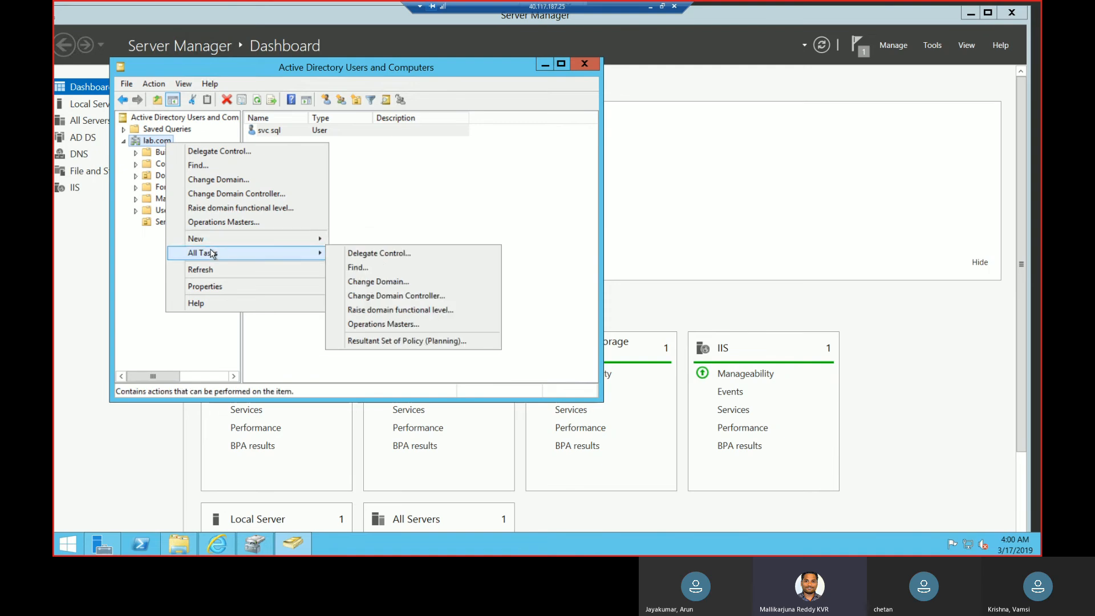
click(394, 253)
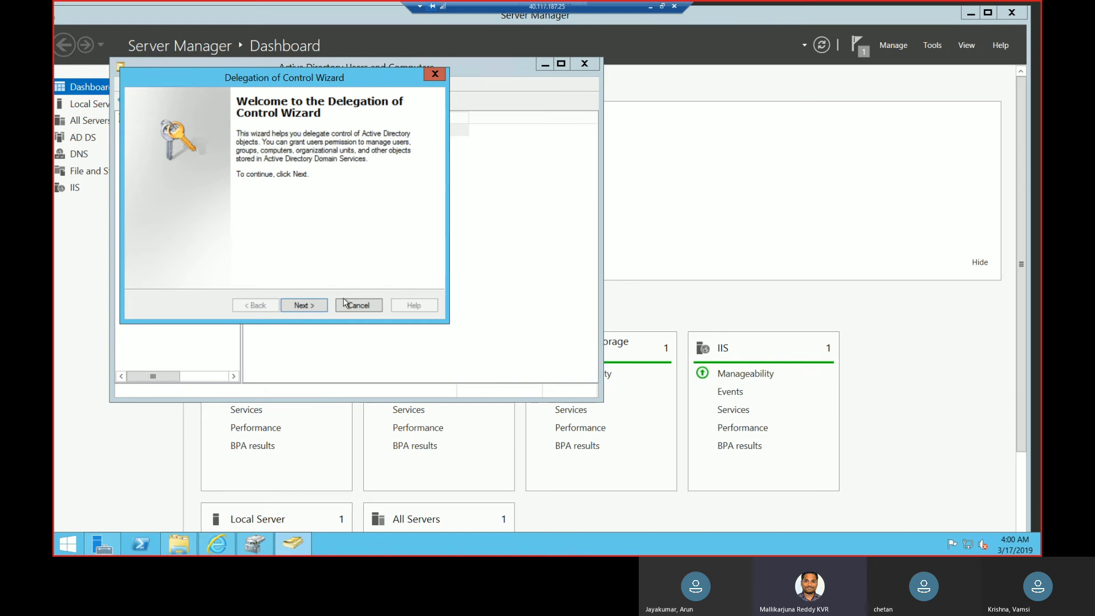
click(316, 304)
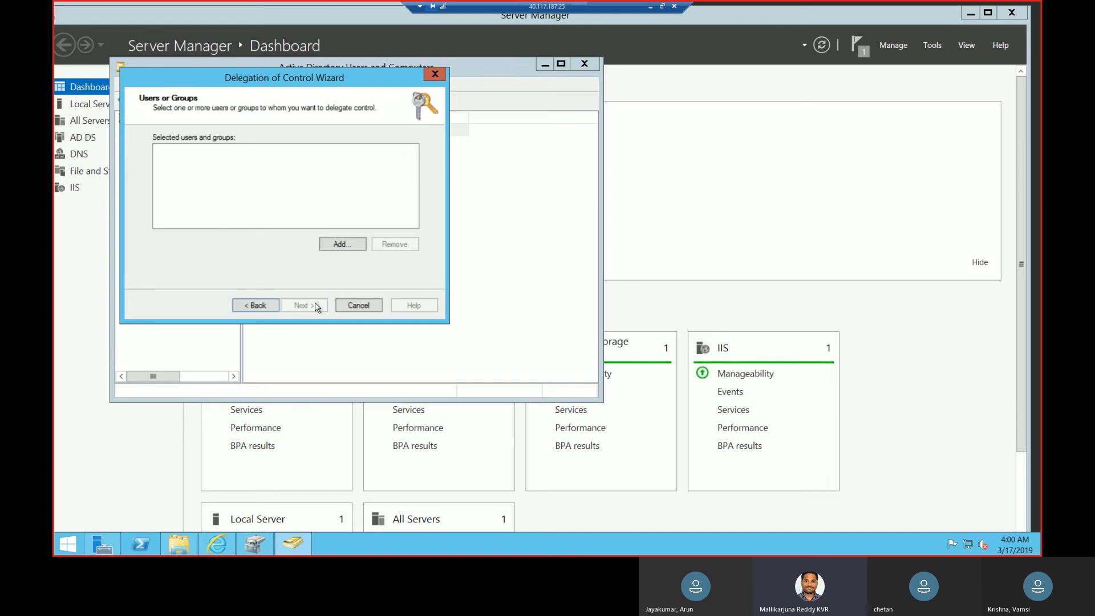
click(348, 243)
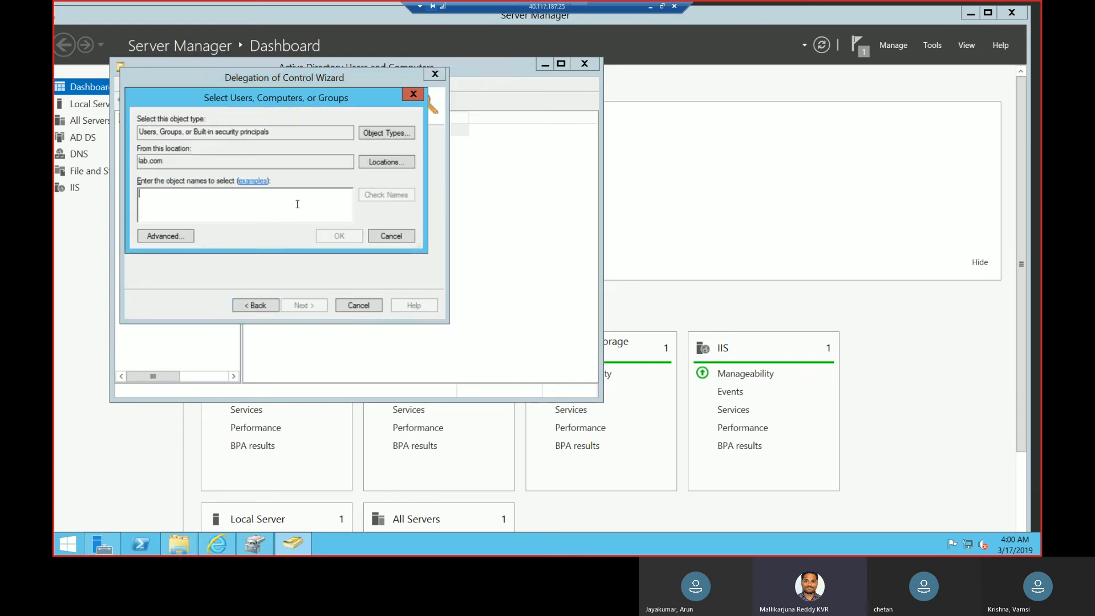
text(svc)
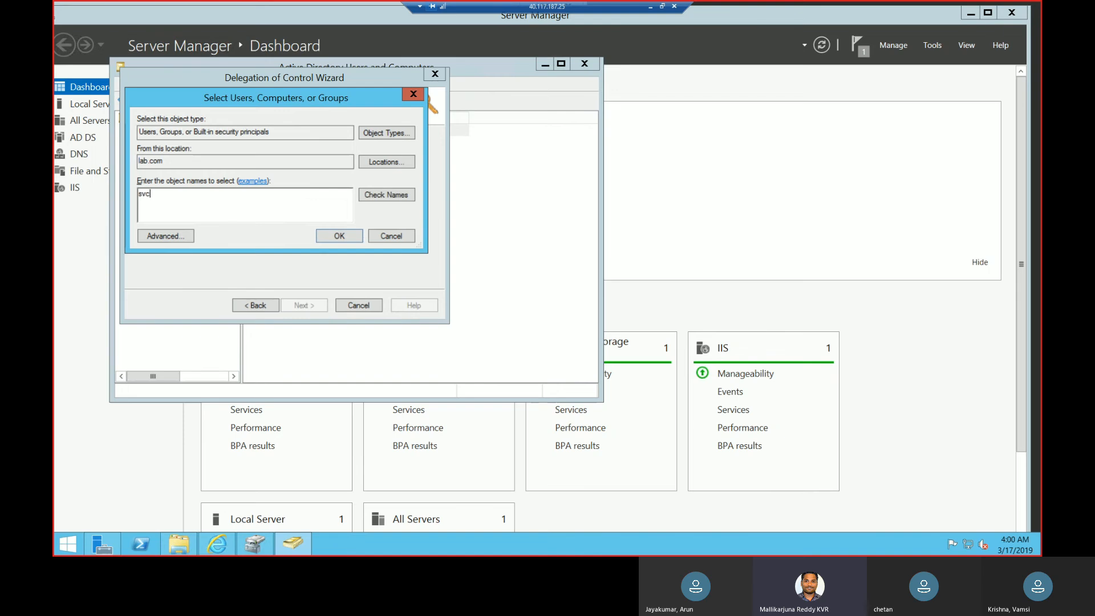
click(386, 195)
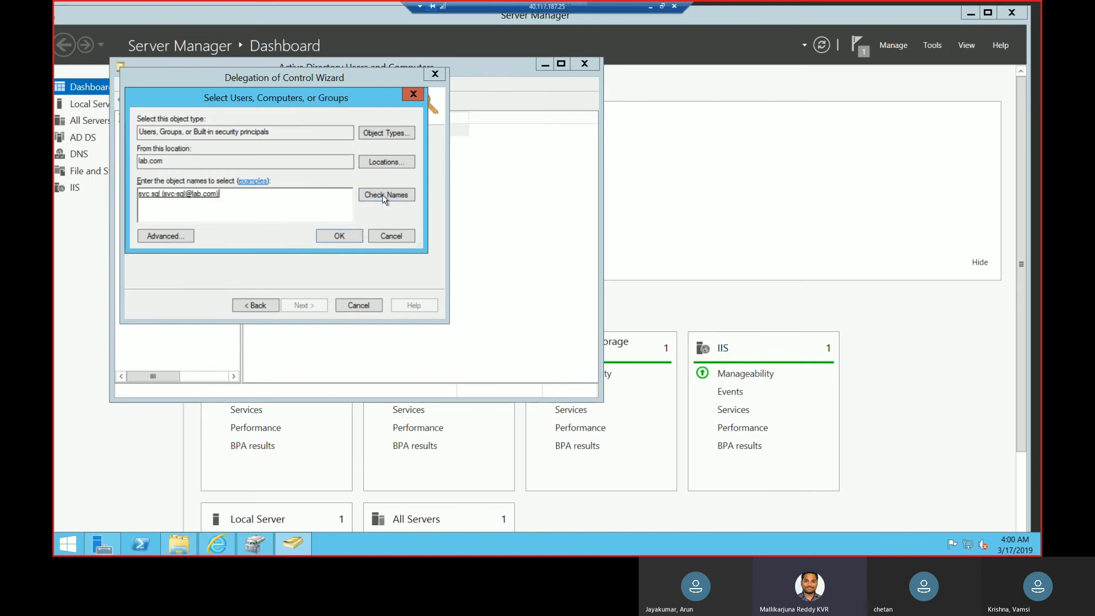
click(342, 236)
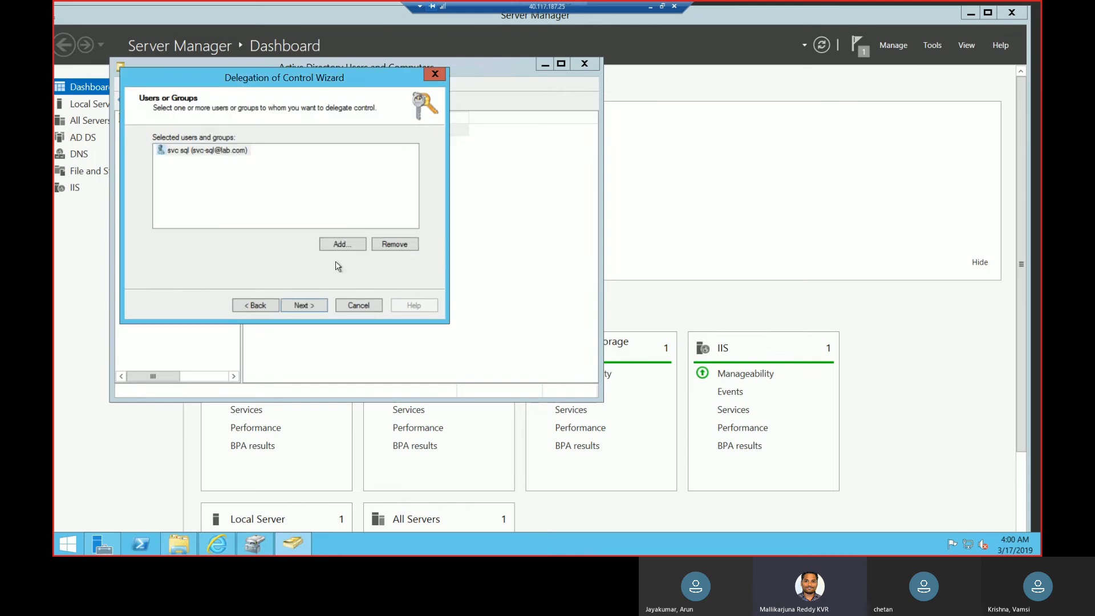
click(314, 306)
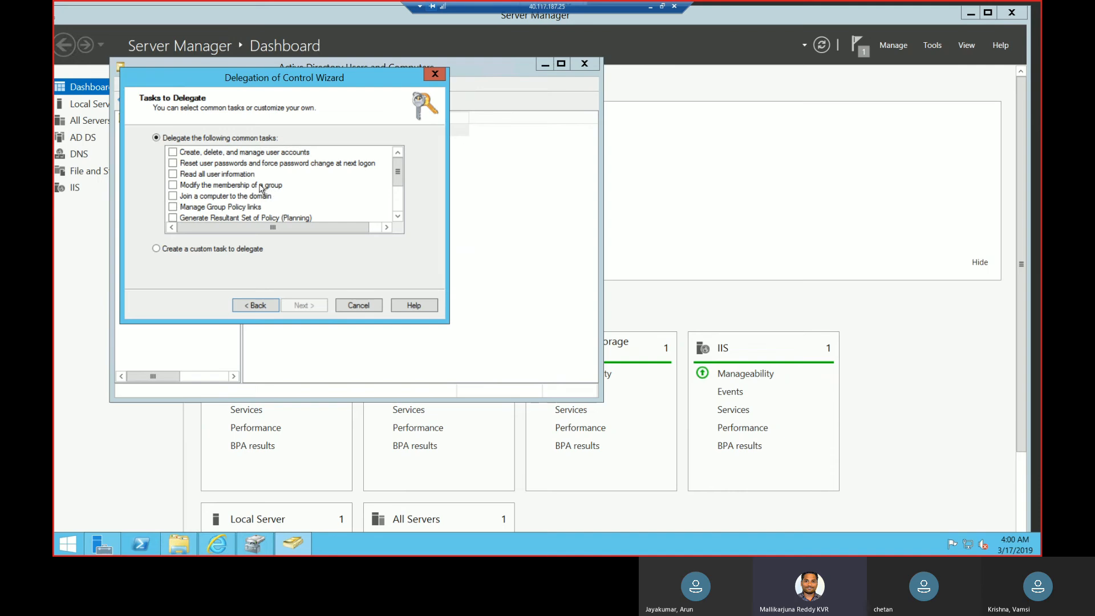
Try out the Join a computer to the domain and custom task delegation options, and cancel the delegation.
click(174, 196)
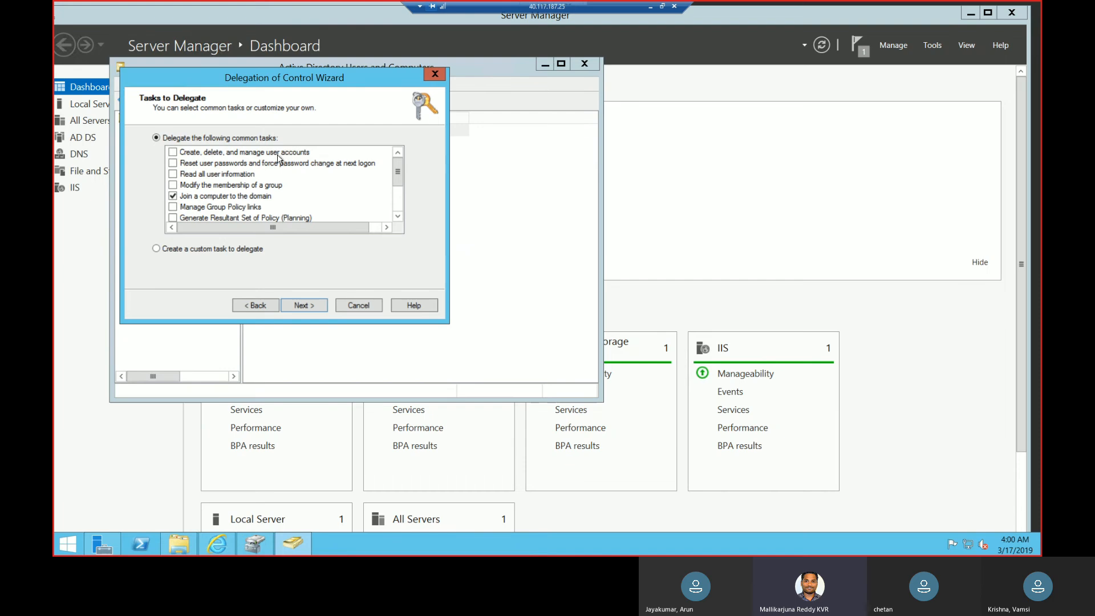
click(173, 197)
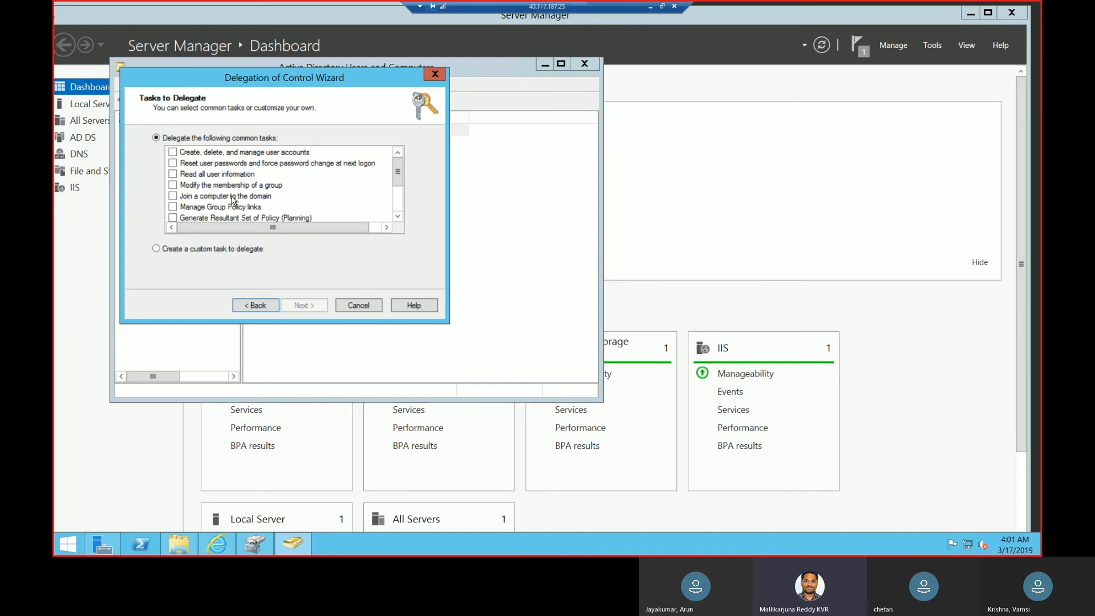
click(189, 254)
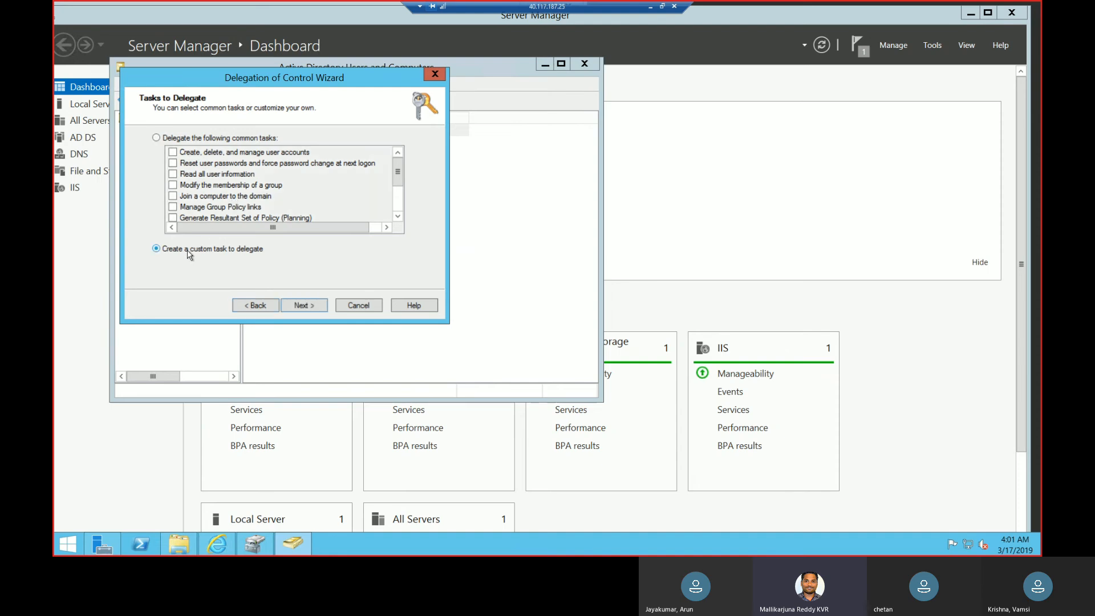
click(307, 306)
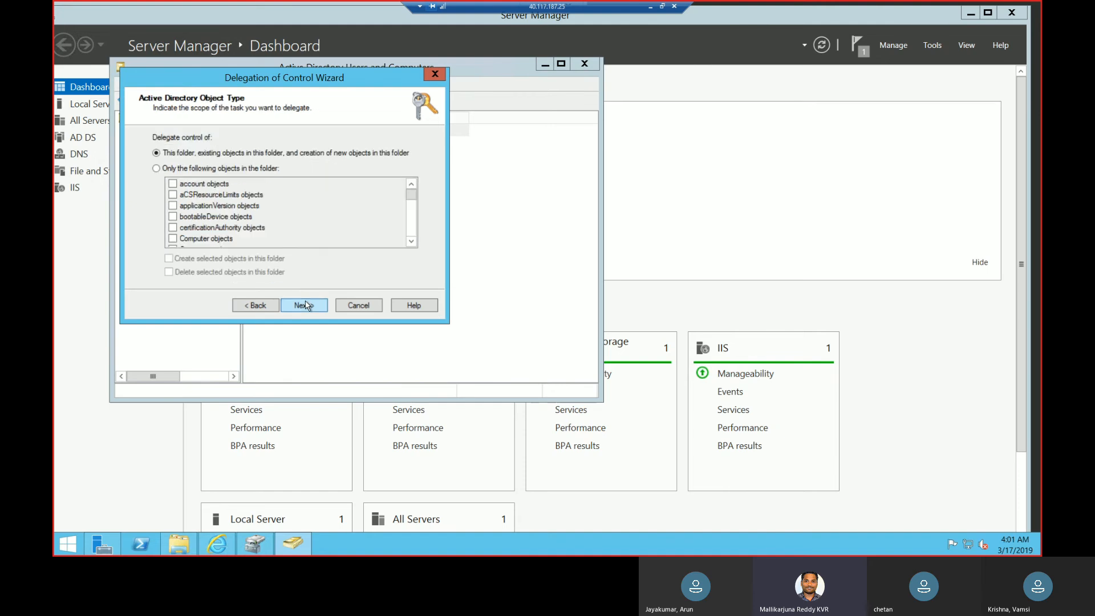
click(247, 169)
click(414, 229)
click(415, 228)
drag(414, 231, 417, 188)
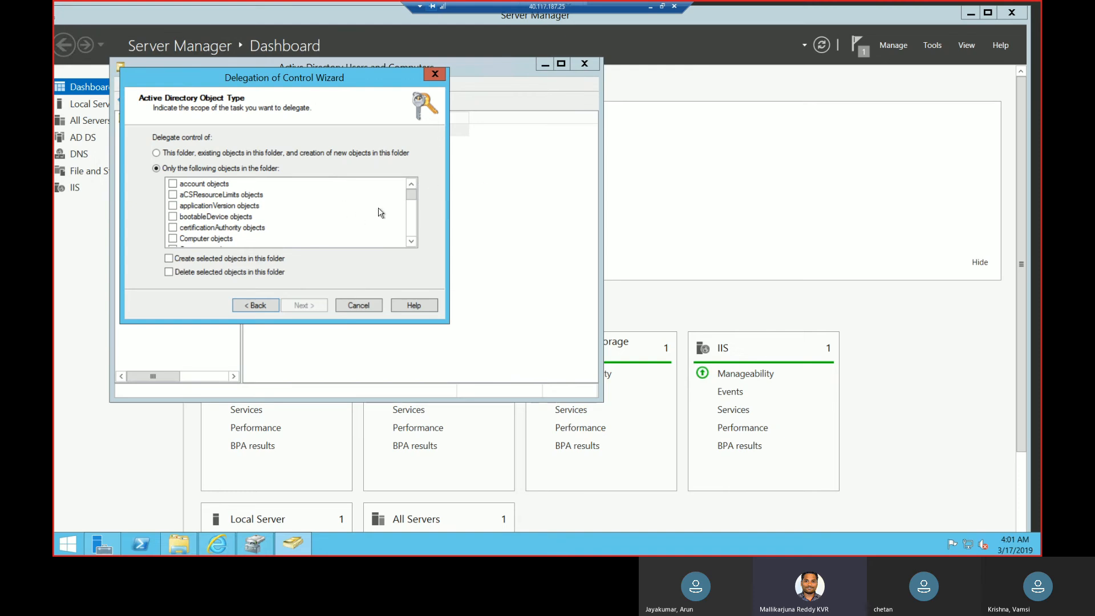
click(434, 74)
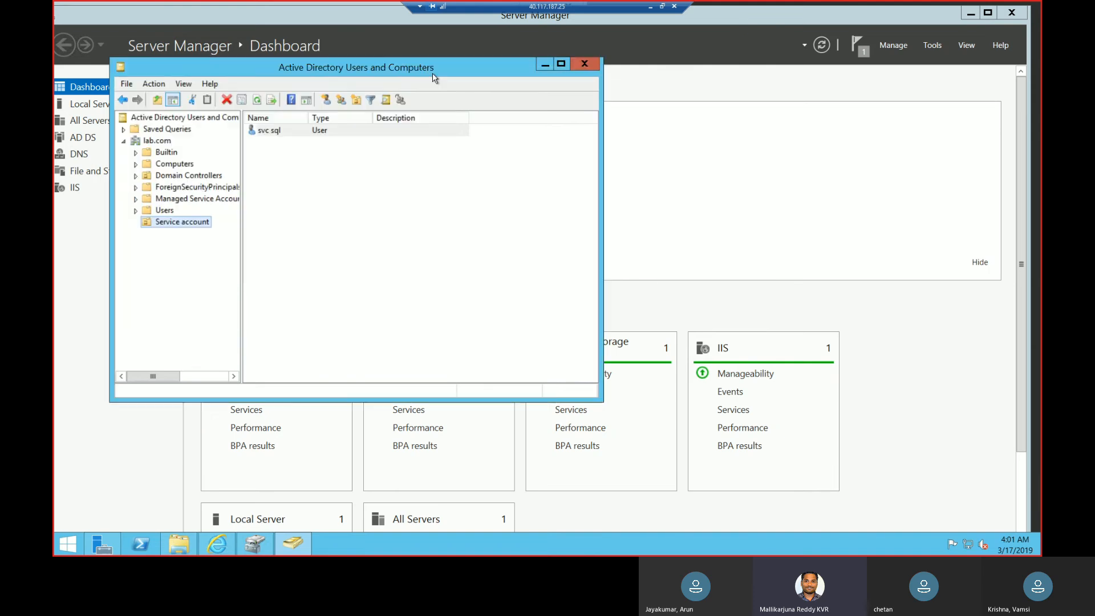
Check the group memberships of the svc sql user and close its properties.
double_click(309, 132)
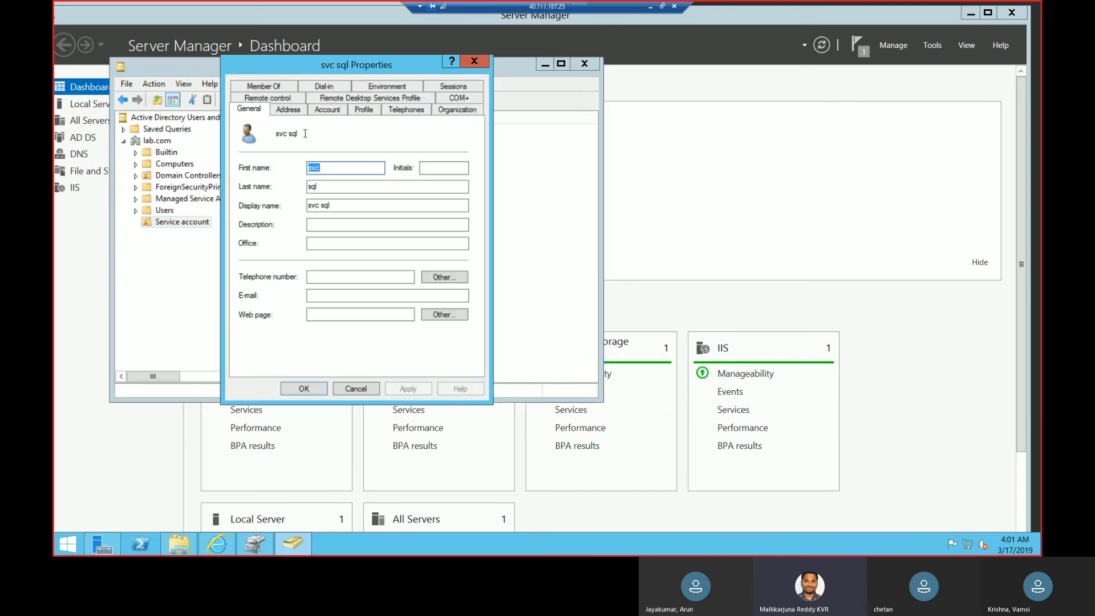
click(266, 84)
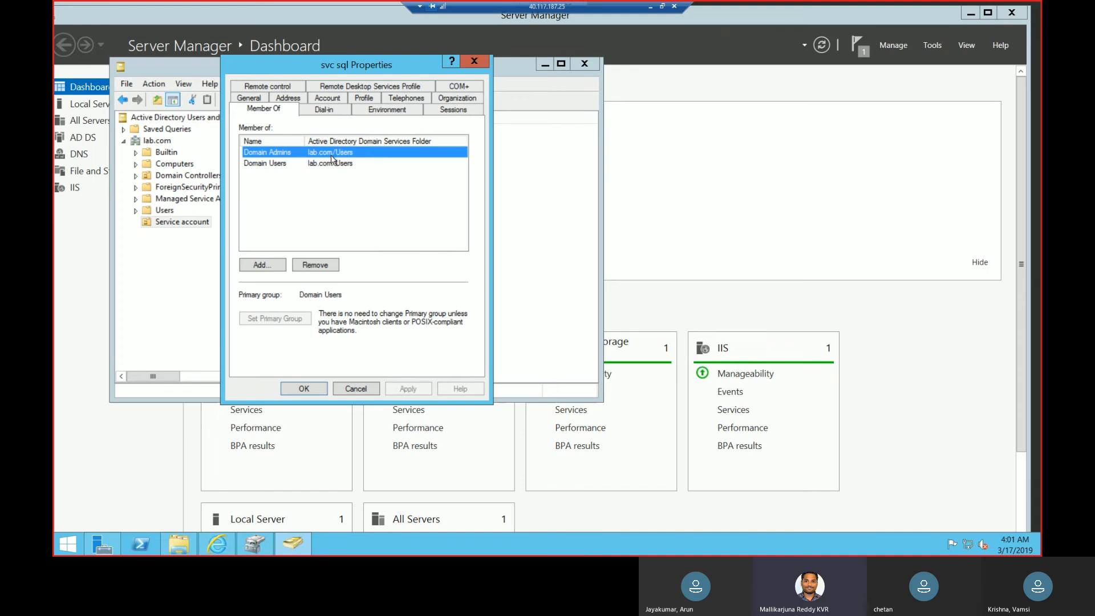
click(473, 62)
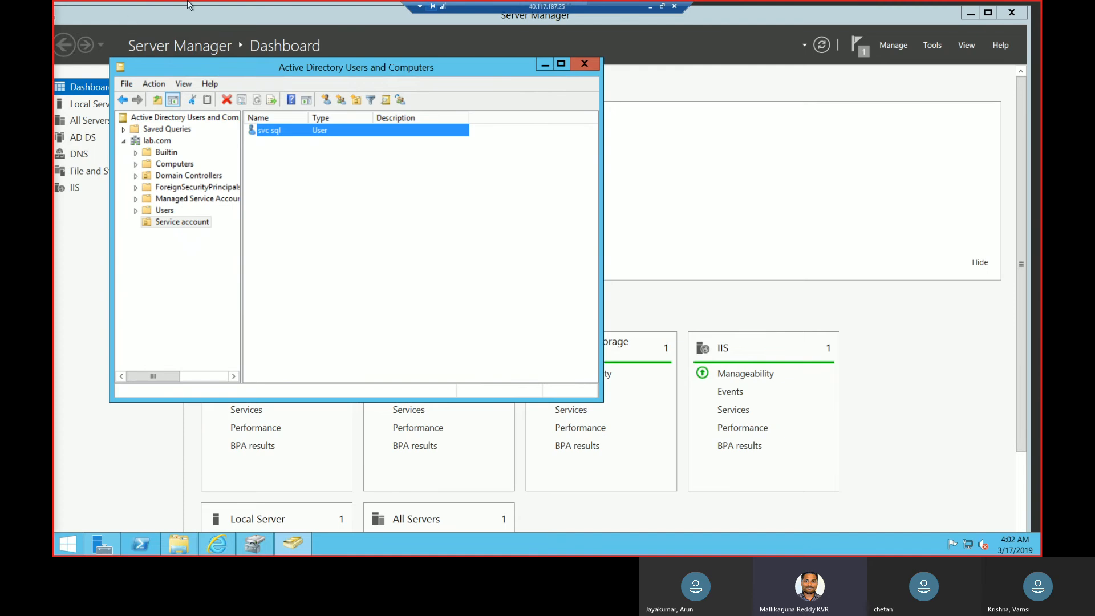
Switch to the SCCM server's remote desktop session and open the installation files folder on New Volume (E:).
click(650, 8)
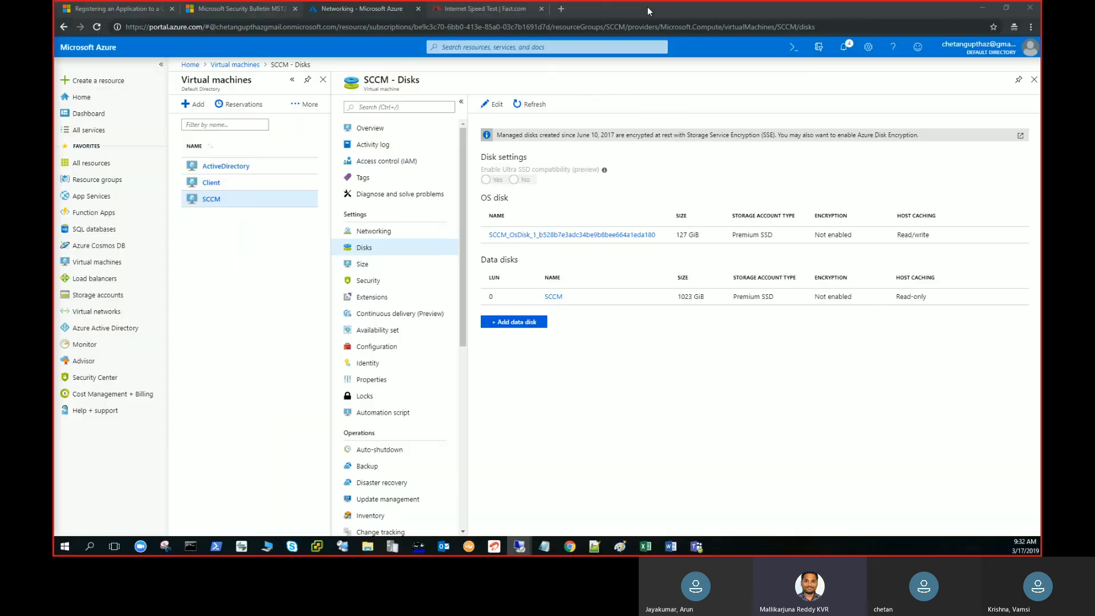
mouse_move(519, 547)
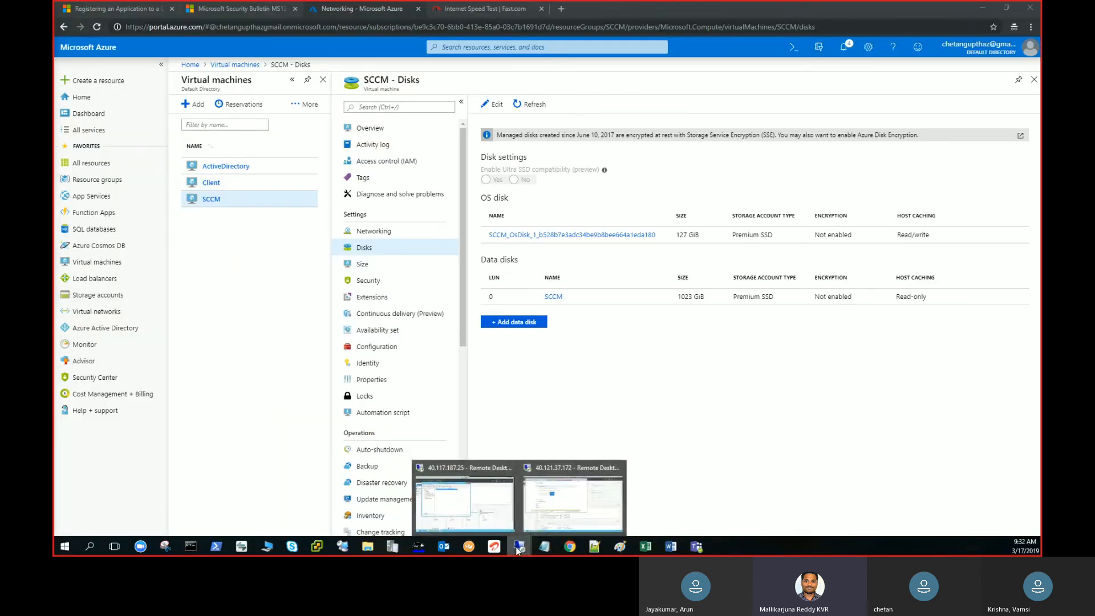
click(581, 517)
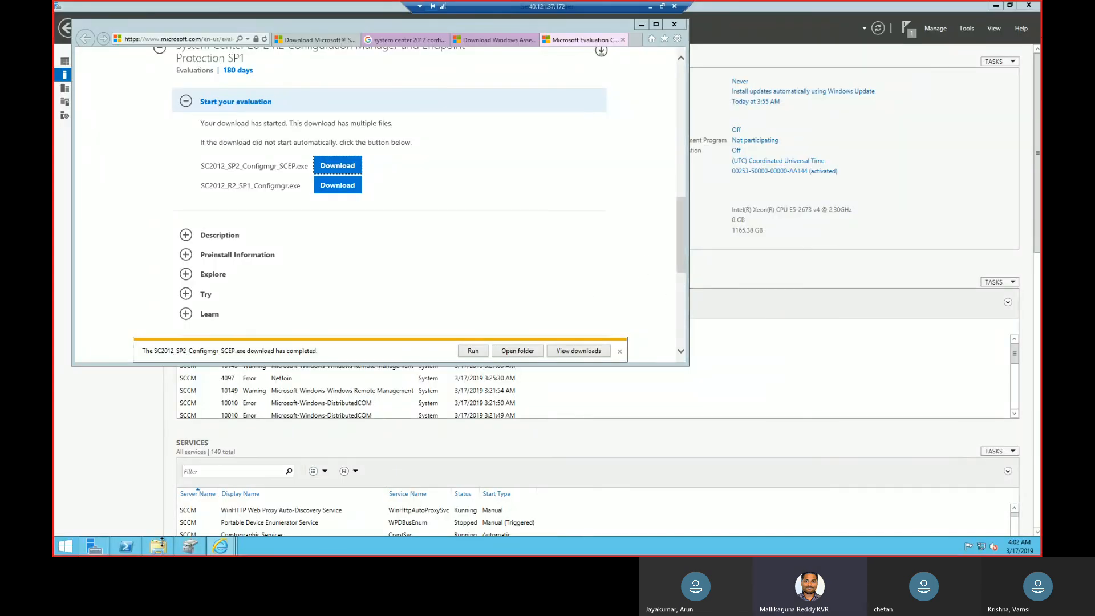
click(163, 546)
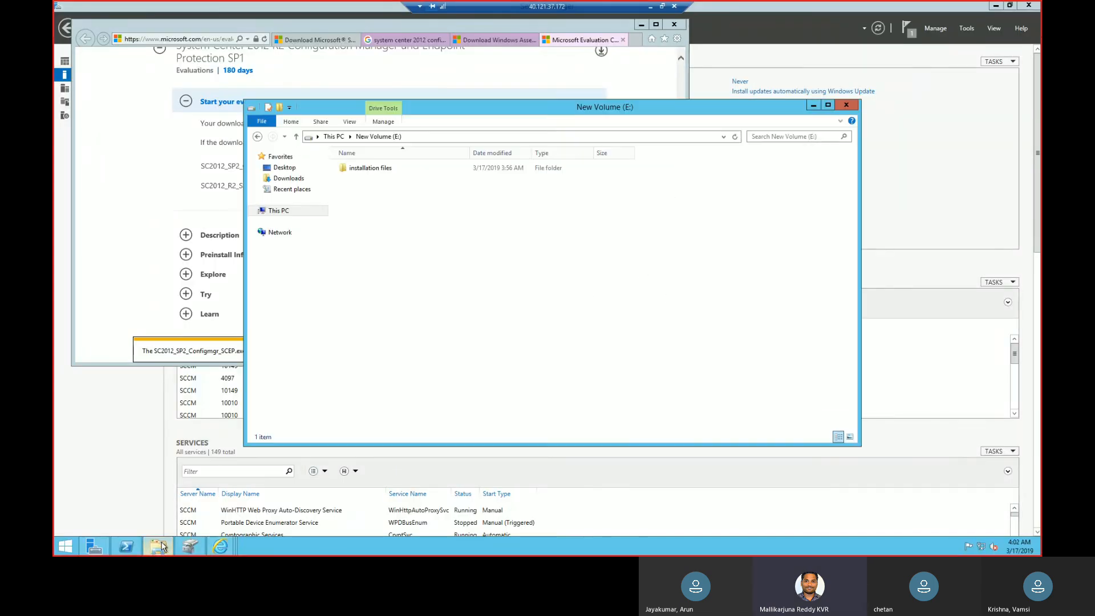
double_click(371, 168)
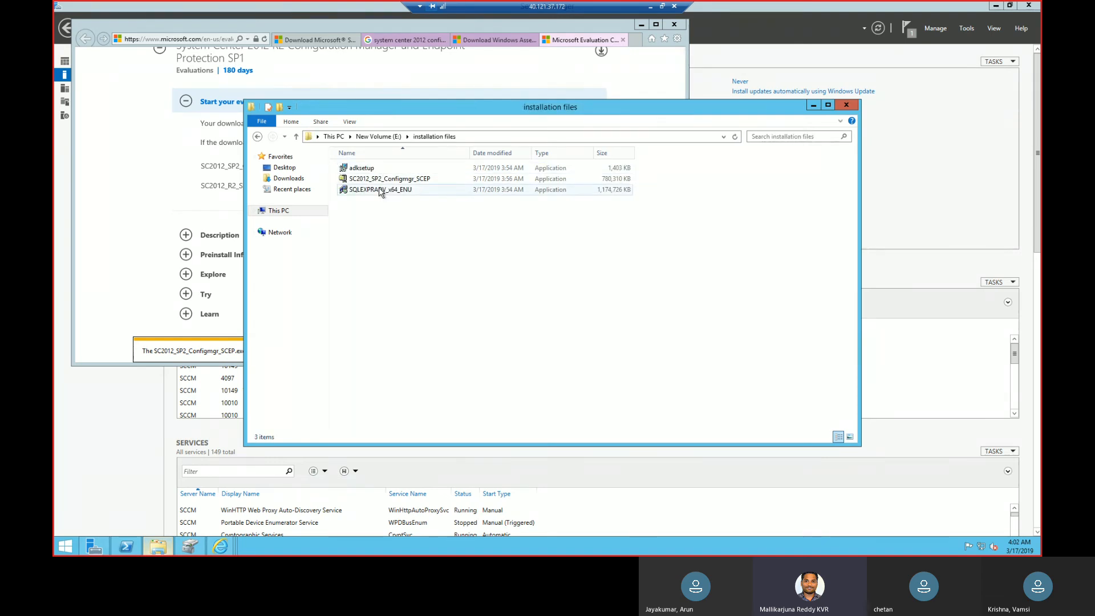
Run the SQLEXPRADV_x64_ENU installer and extract its files to the proposed directory in E:\installation files.
click(381, 191)
double_click(381, 192)
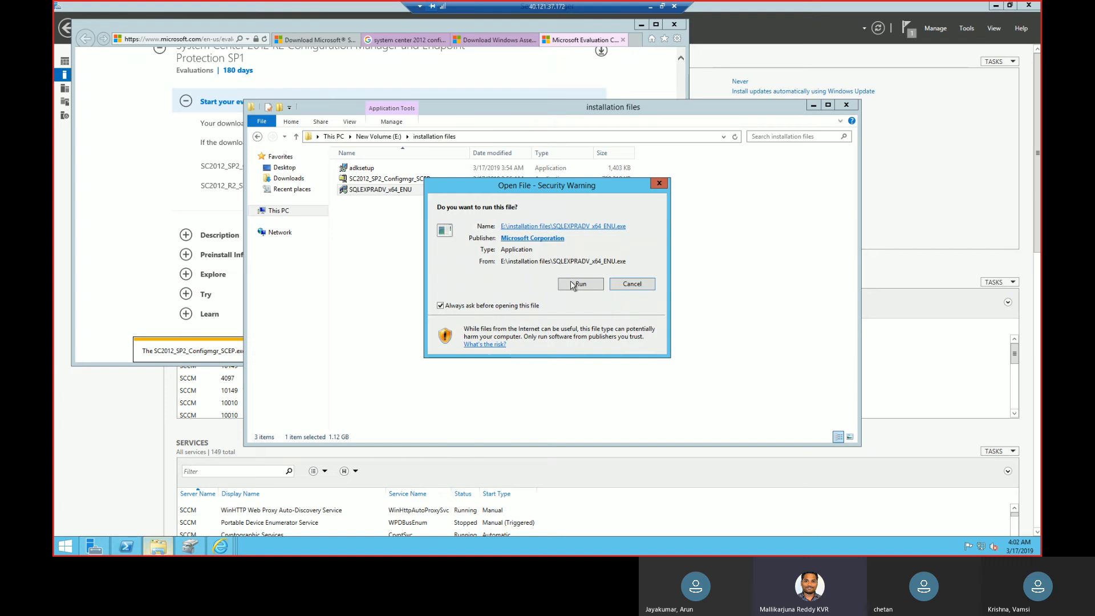
click(575, 285)
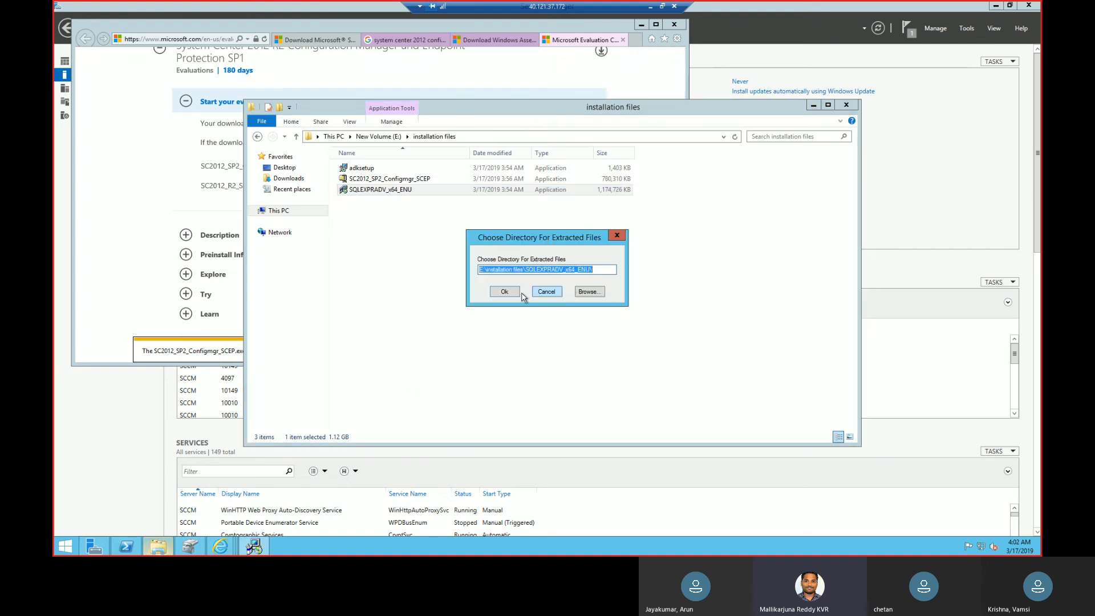
click(505, 292)
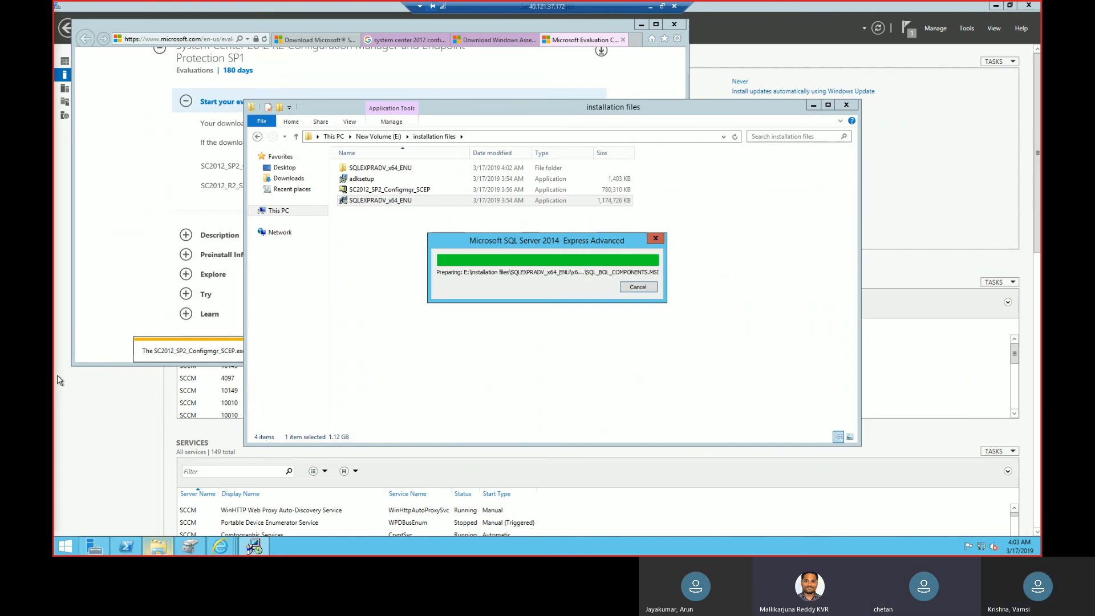
Launch SETUP from the extracted SQLEXPRADV_x64_ENU folder to open the SQL Server Installation Center.
click(407, 170)
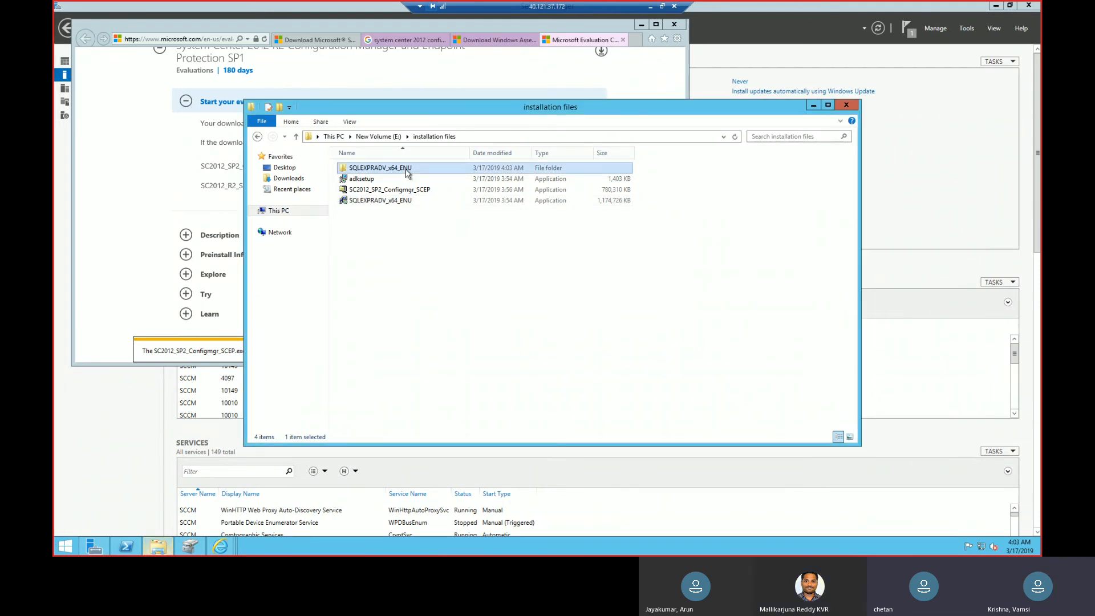
double_click(406, 169)
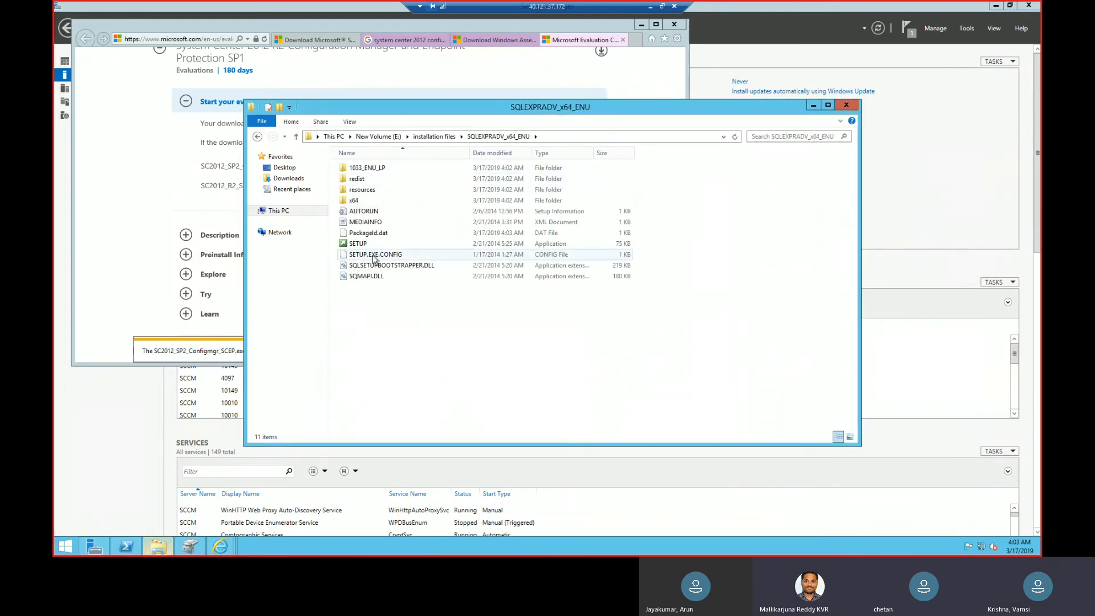
double_click(377, 244)
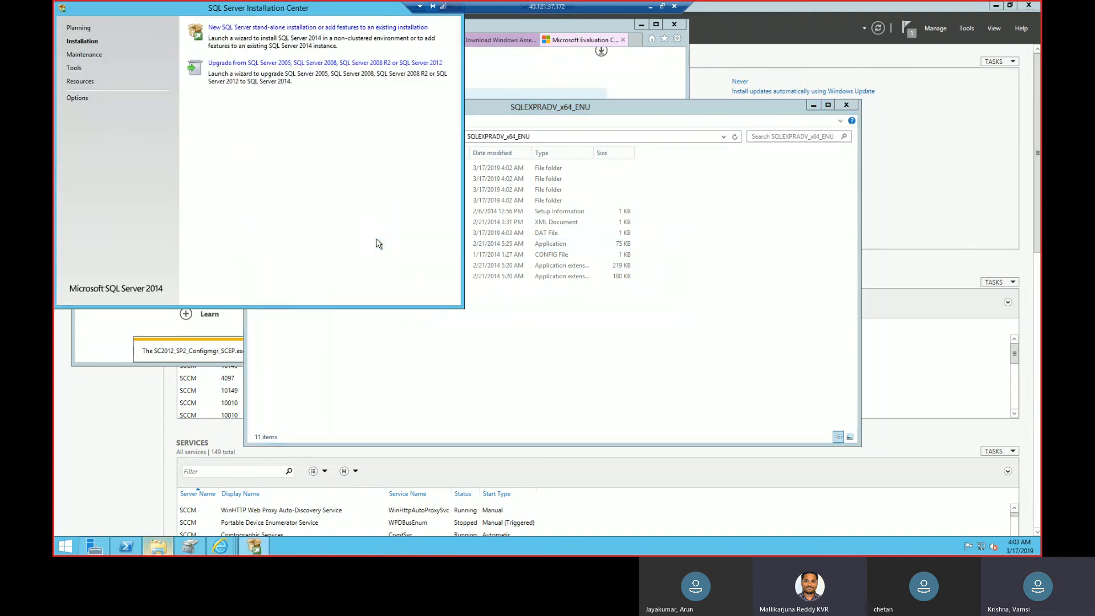
drag(260, 8, 292, 50)
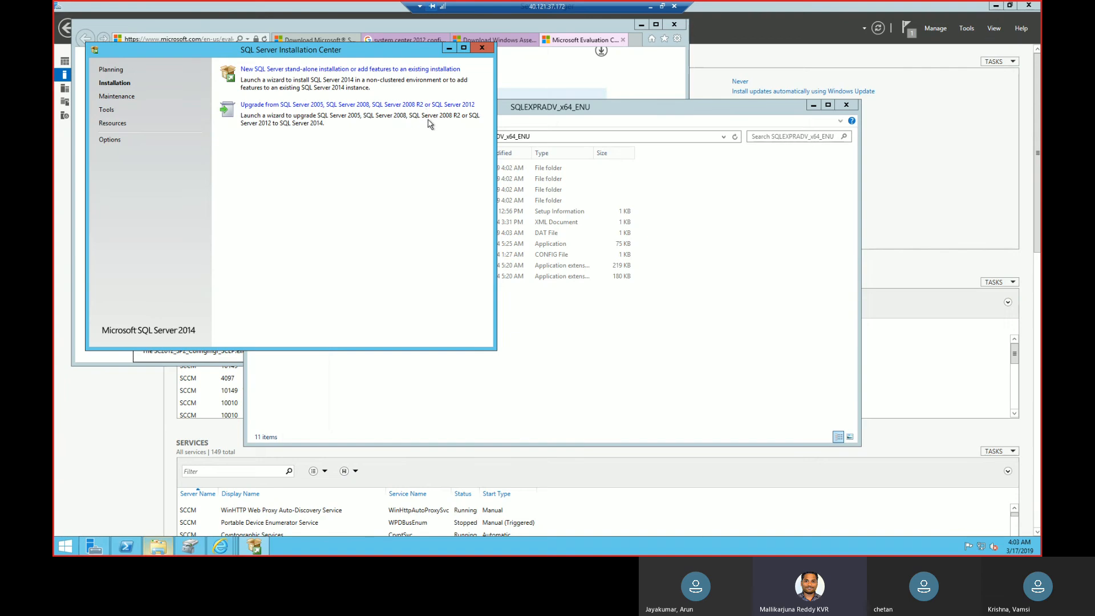
Start a new SQL Server stand-alone installation, accept the license terms and proceed without using Microsoft Update.
click(424, 71)
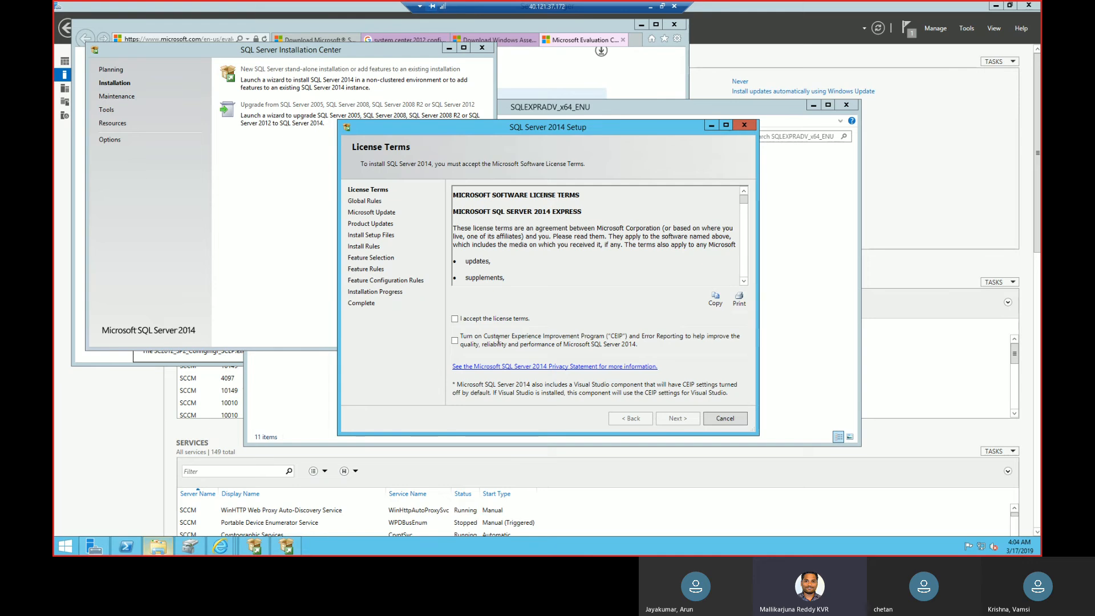
click(495, 319)
click(495, 338)
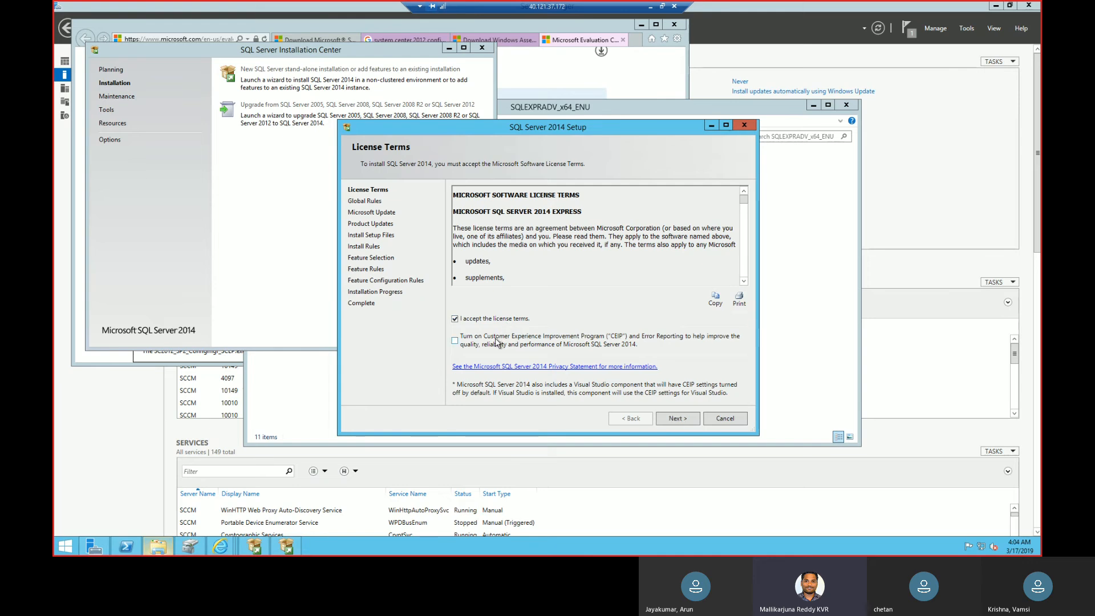
click(680, 422)
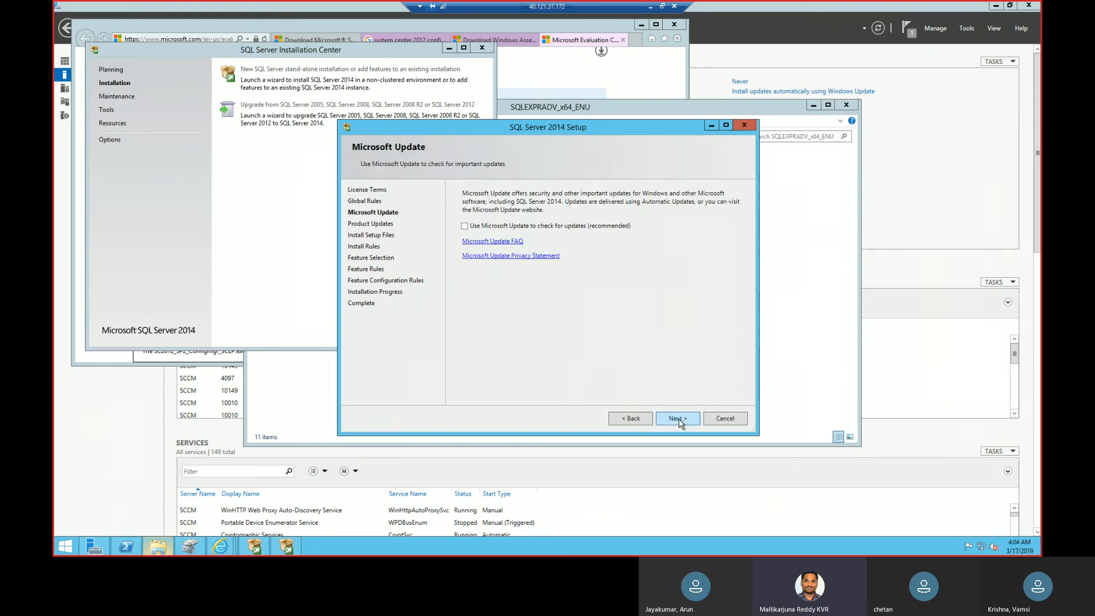
click(680, 420)
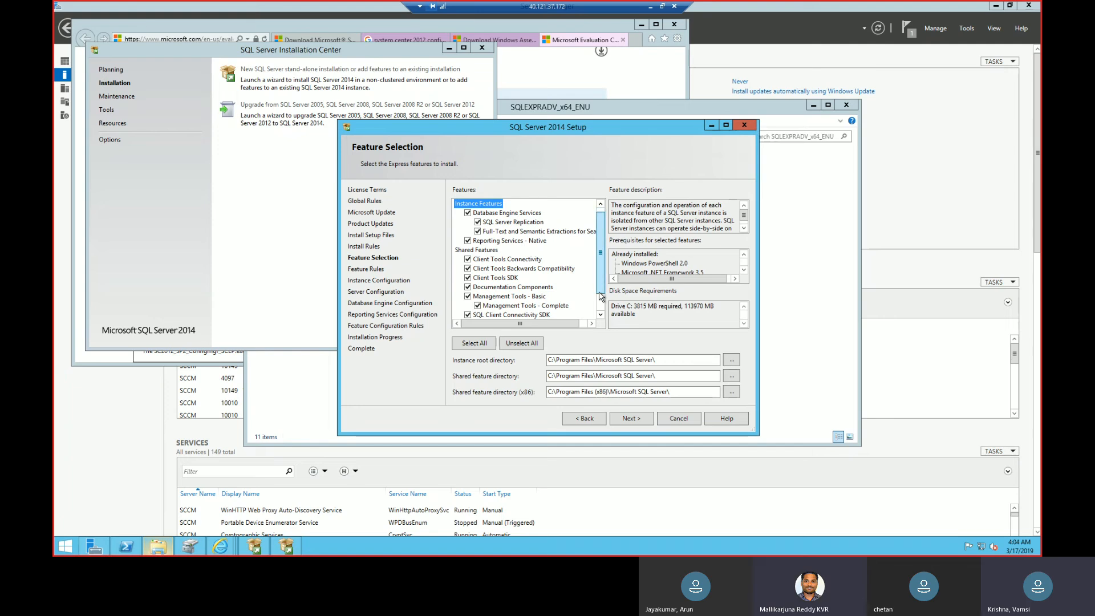
Review the Express feature list and accept the preselected features and the default installation directories under drive C.
drag(602, 293, 599, 309)
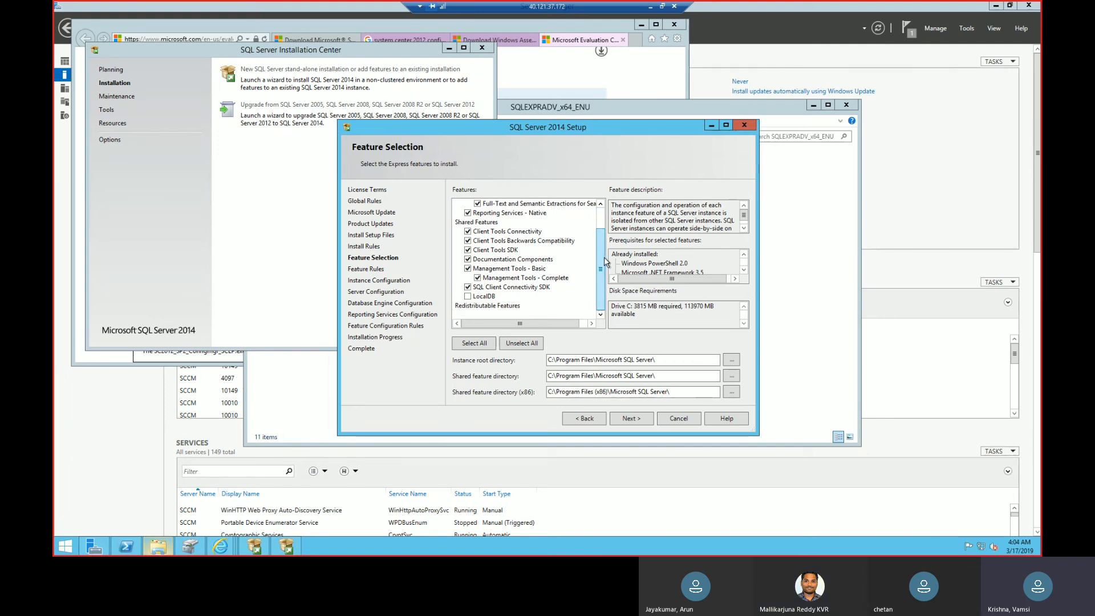
scroll(605, 262, up, 1)
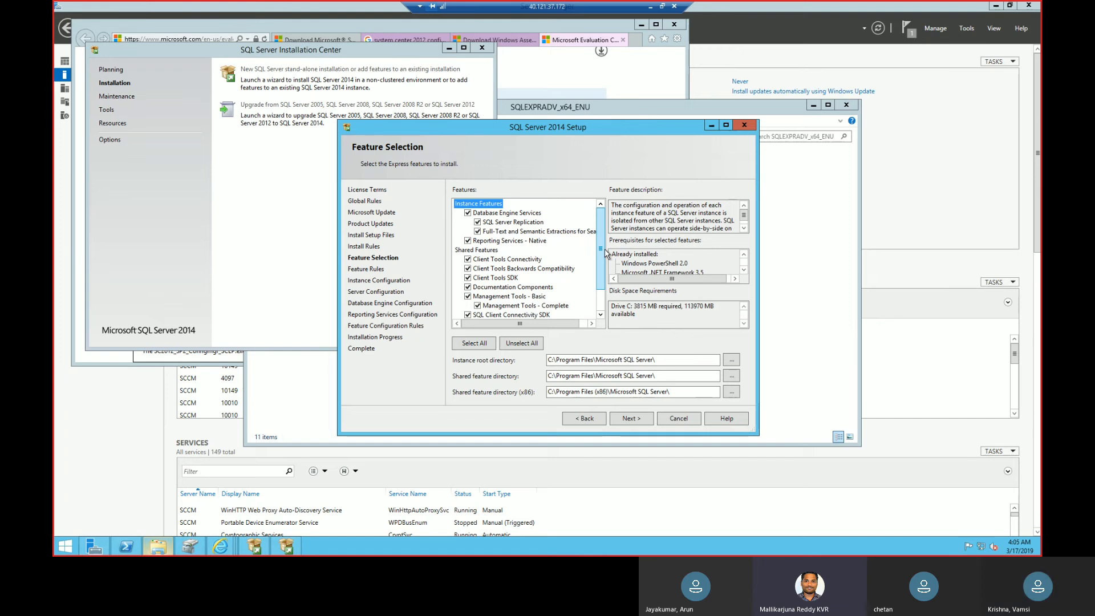
click(638, 421)
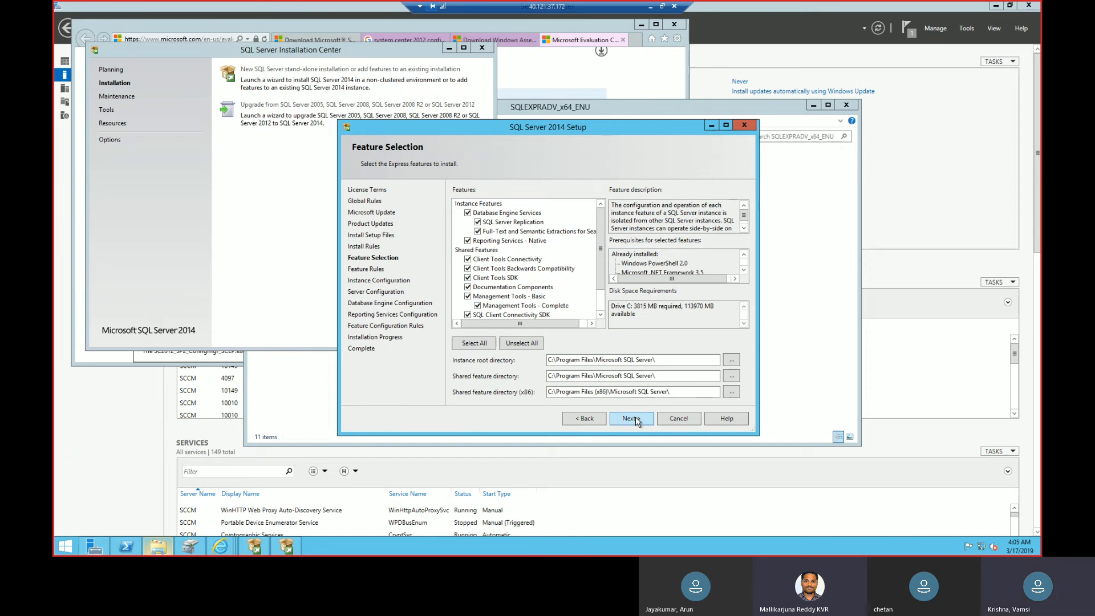
click(631, 419)
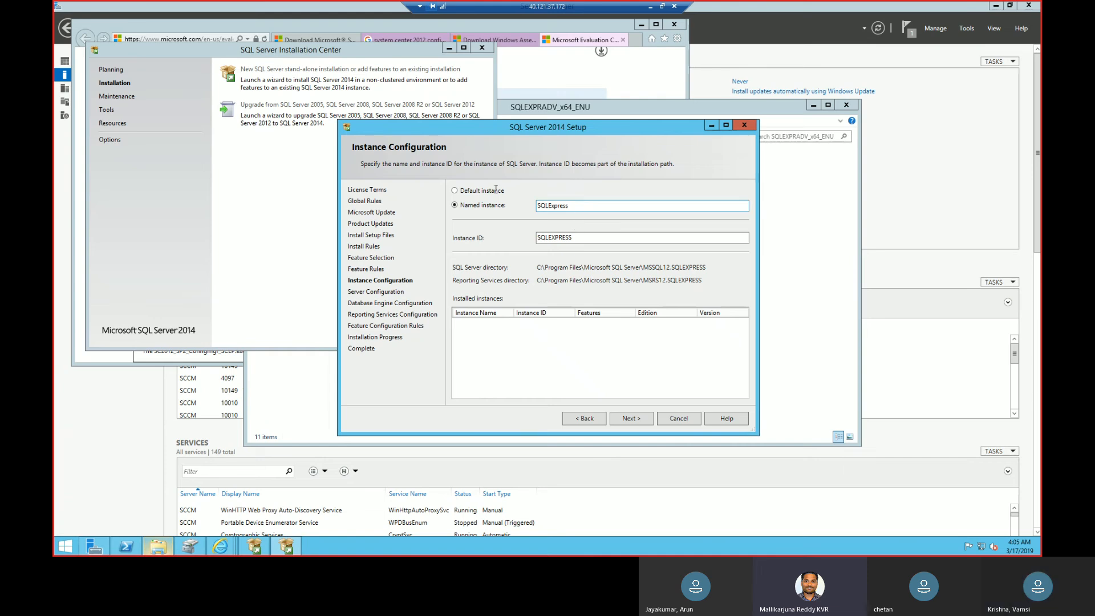
Configure the installation as a default instance with the instance ID MSSQLSERVER and continue to the server configuration.
click(456, 191)
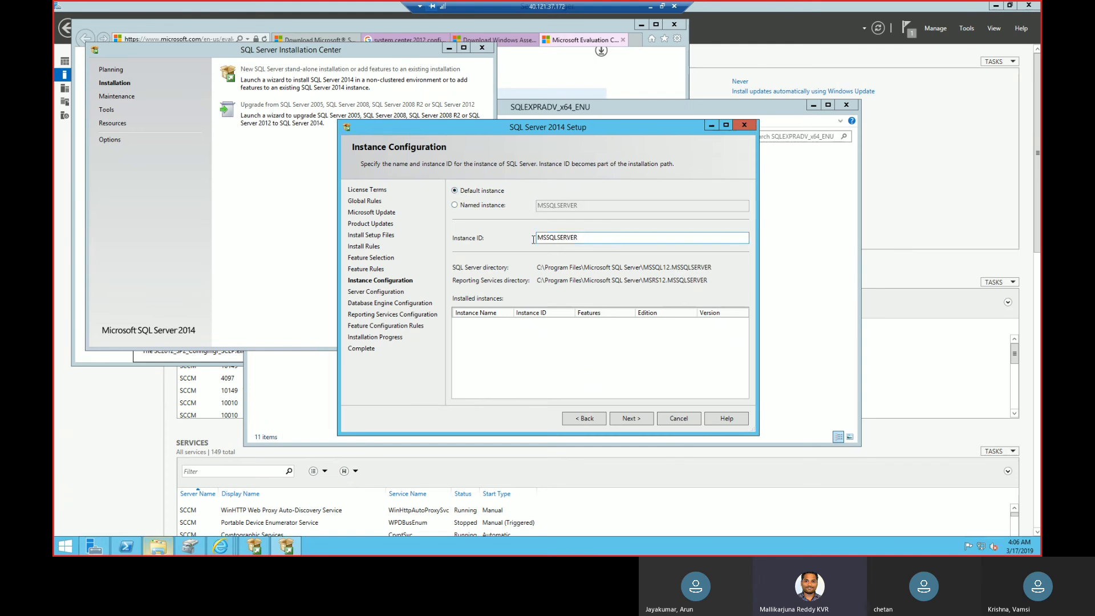
double_click(555, 239)
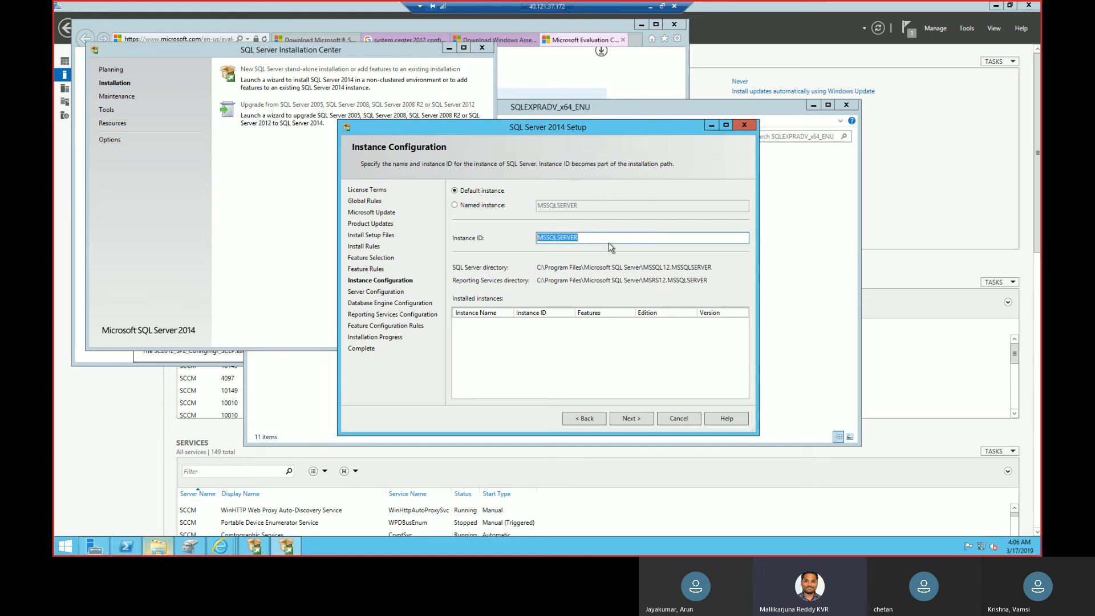
click(482, 207)
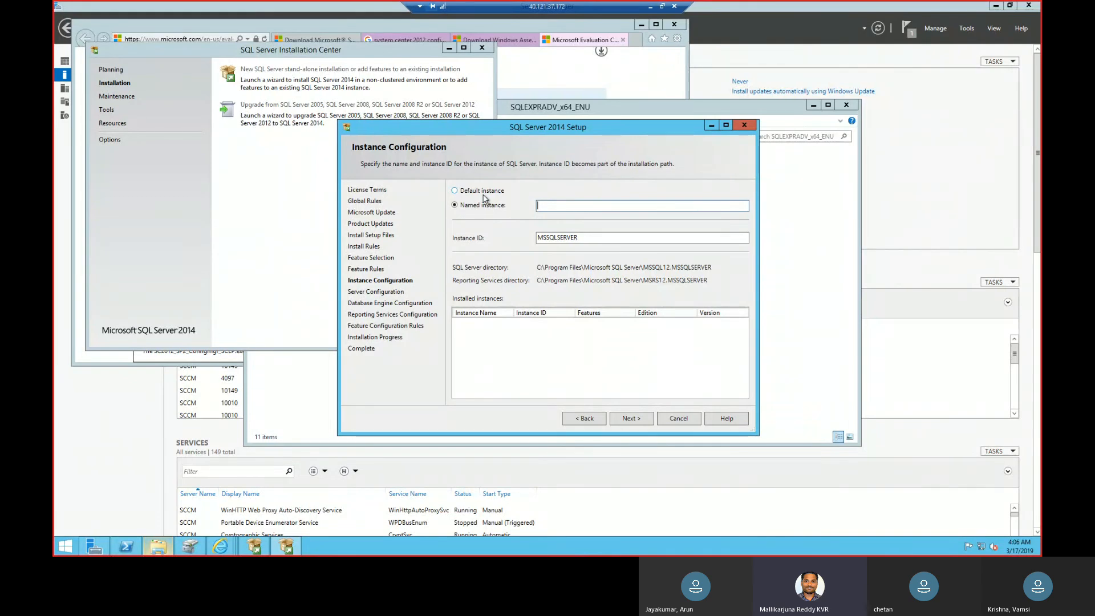
click(491, 193)
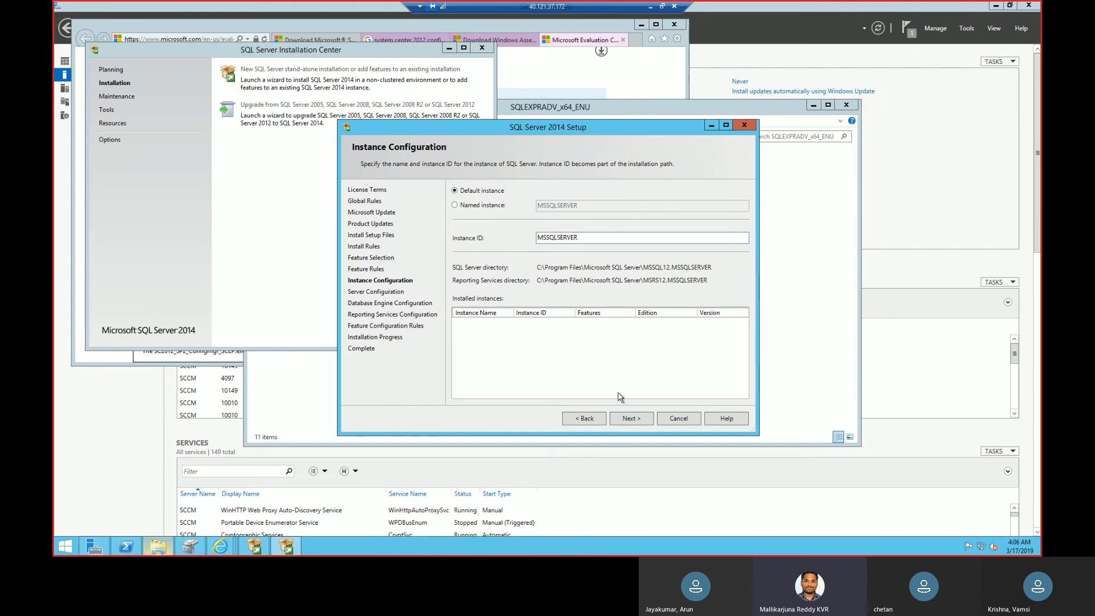
click(632, 422)
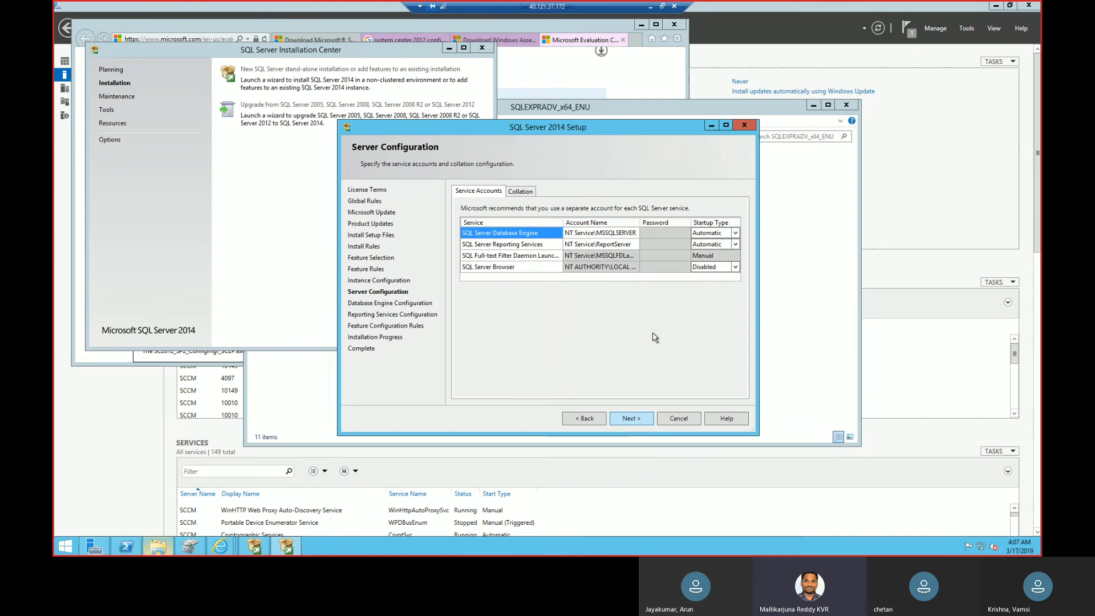
Assign the directory account LAB\svc-sql to the SQL Server Database Engine service and enter the account password.
click(634, 236)
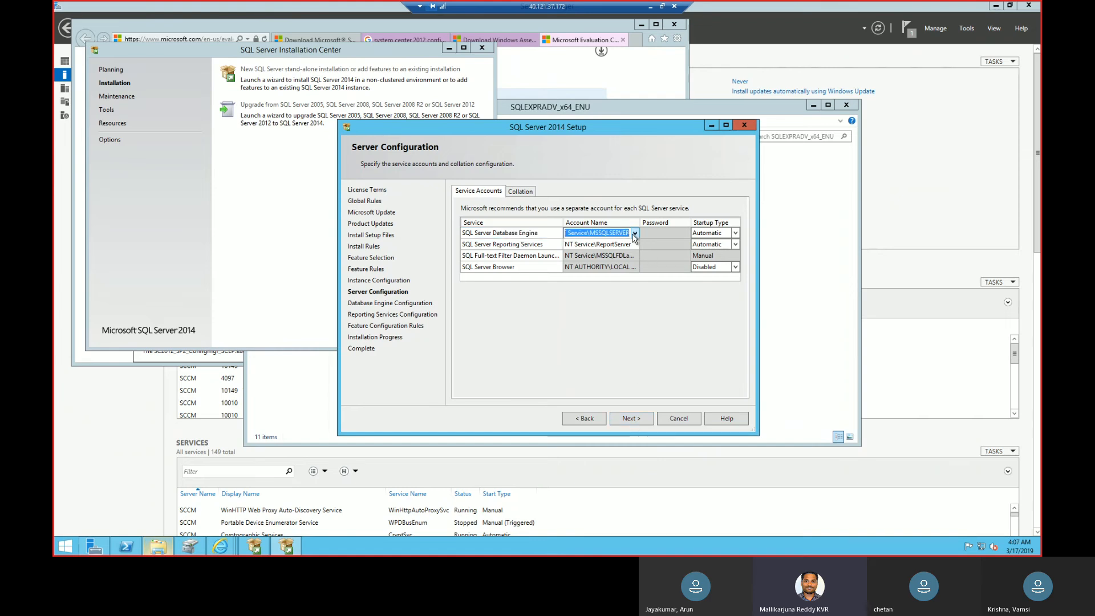
click(635, 234)
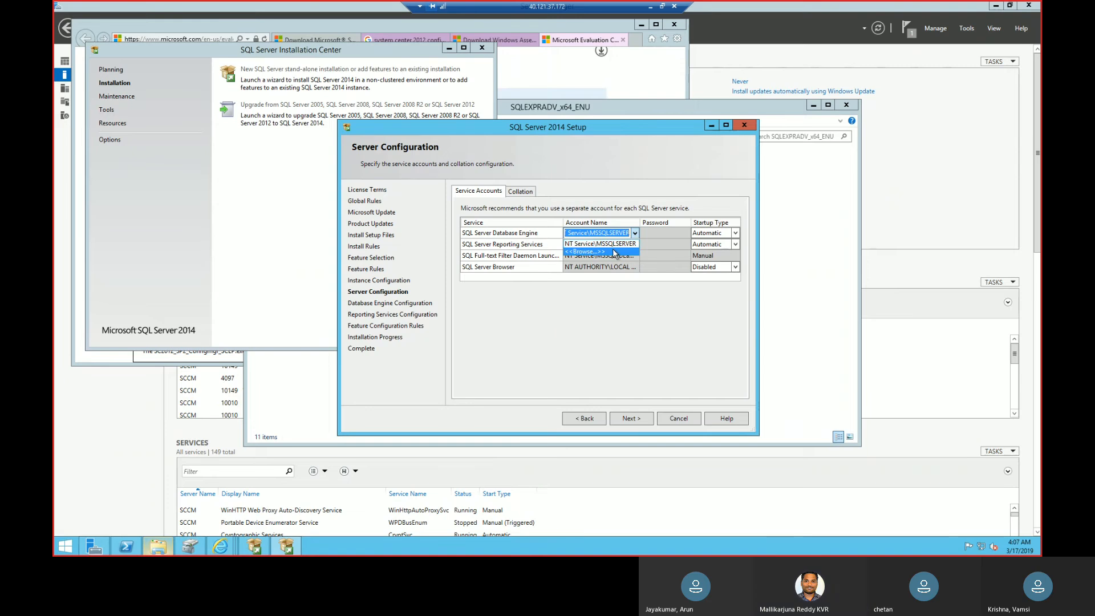
click(612, 248)
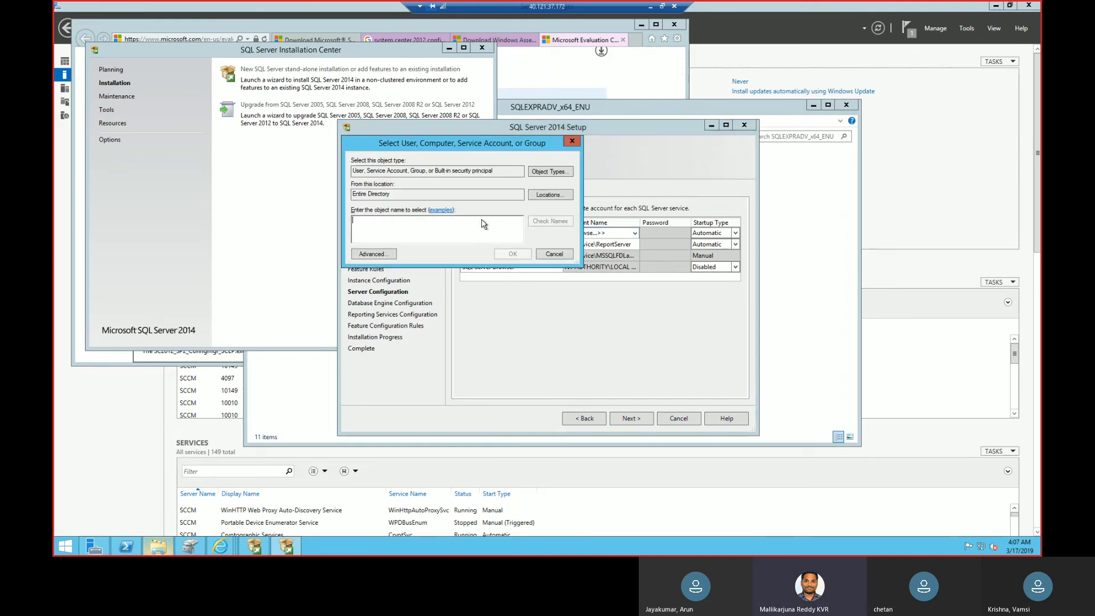
text(svc)
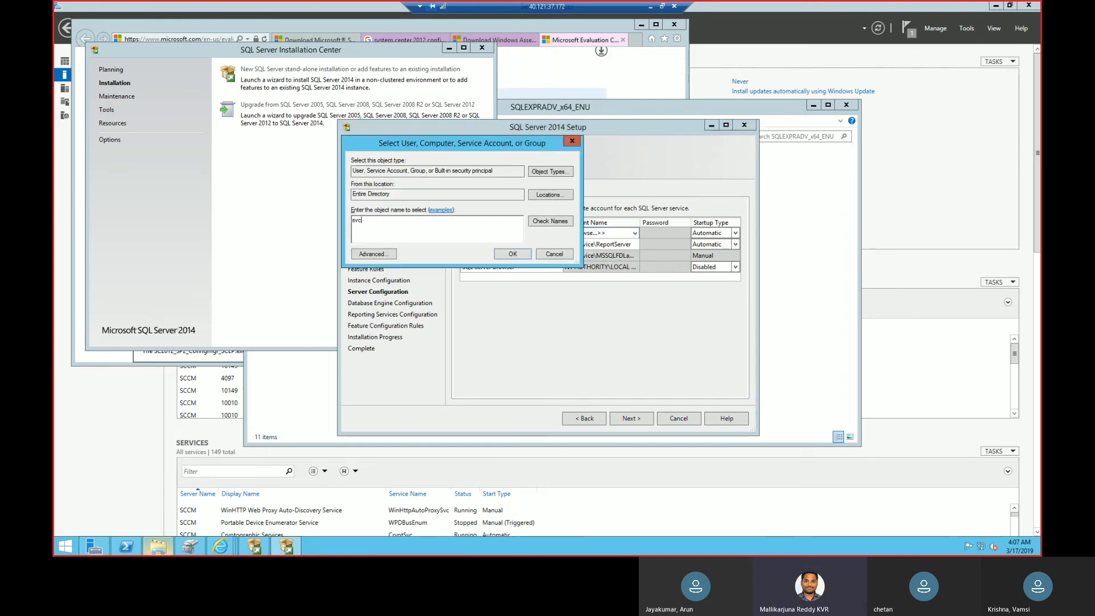
text(-)
click(550, 220)
click(517, 253)
click(660, 232)
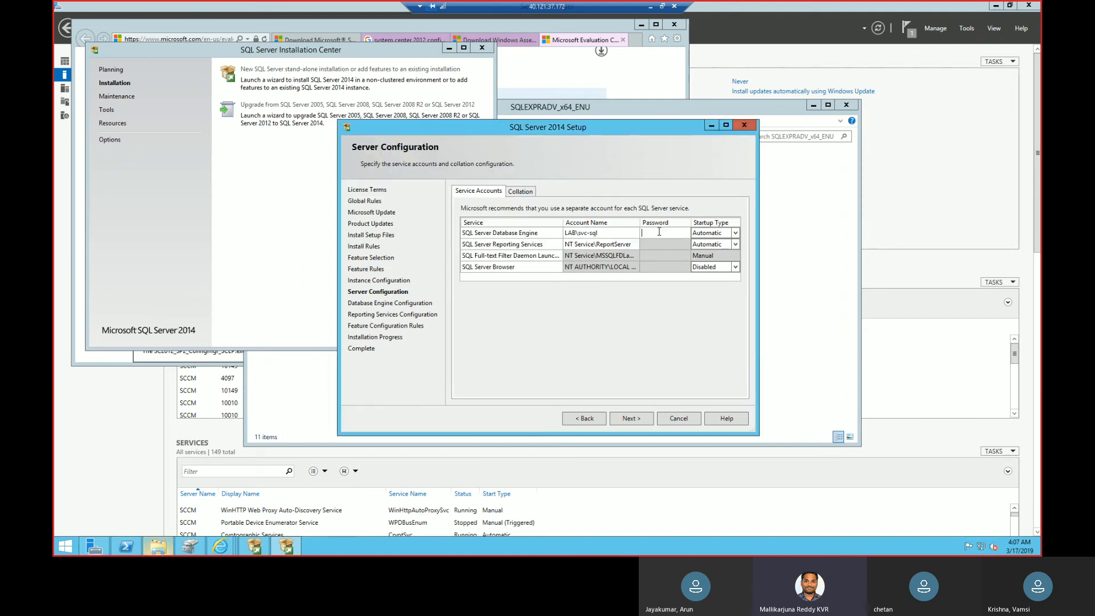
text(••••••••••)
Assign the directory account LAB\svc-sql to SQL Server Reporting Services and enter the account password.
click(623, 245)
click(635, 244)
click(613, 264)
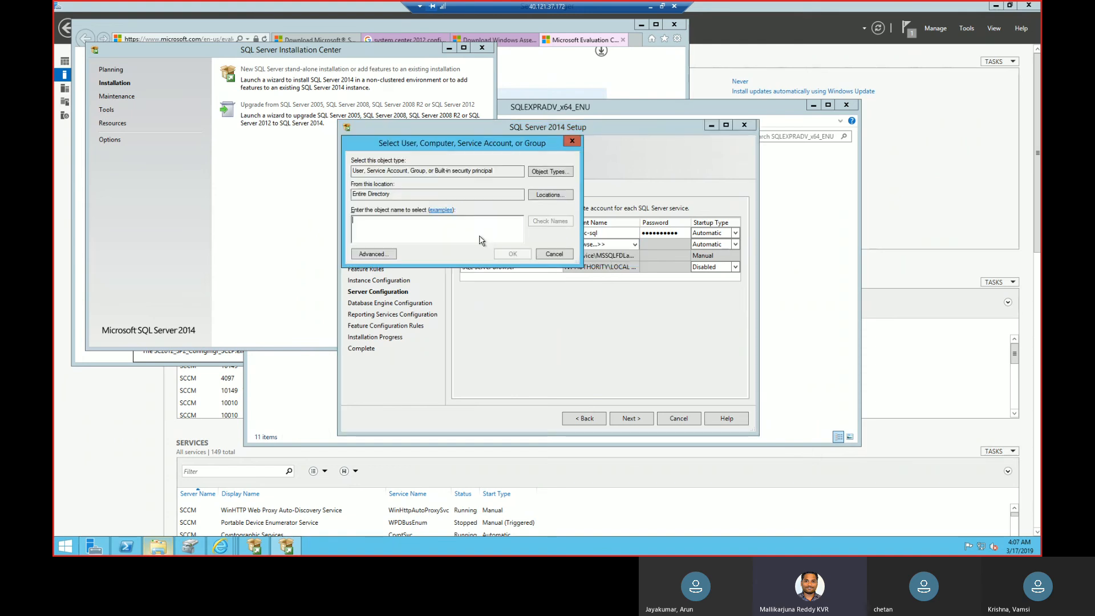
text(asvc)
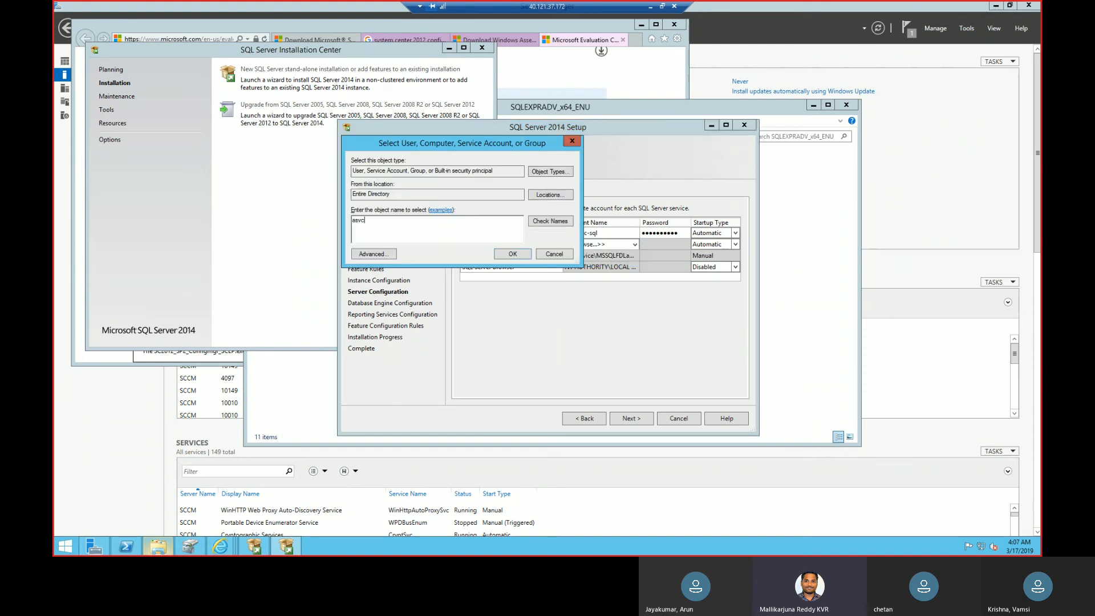
key(BackSpace)
key(BackSpace)
key(BackSpace)
key(BackSpace)
text(svc-)
click(552, 224)
click(513, 254)
click(656, 245)
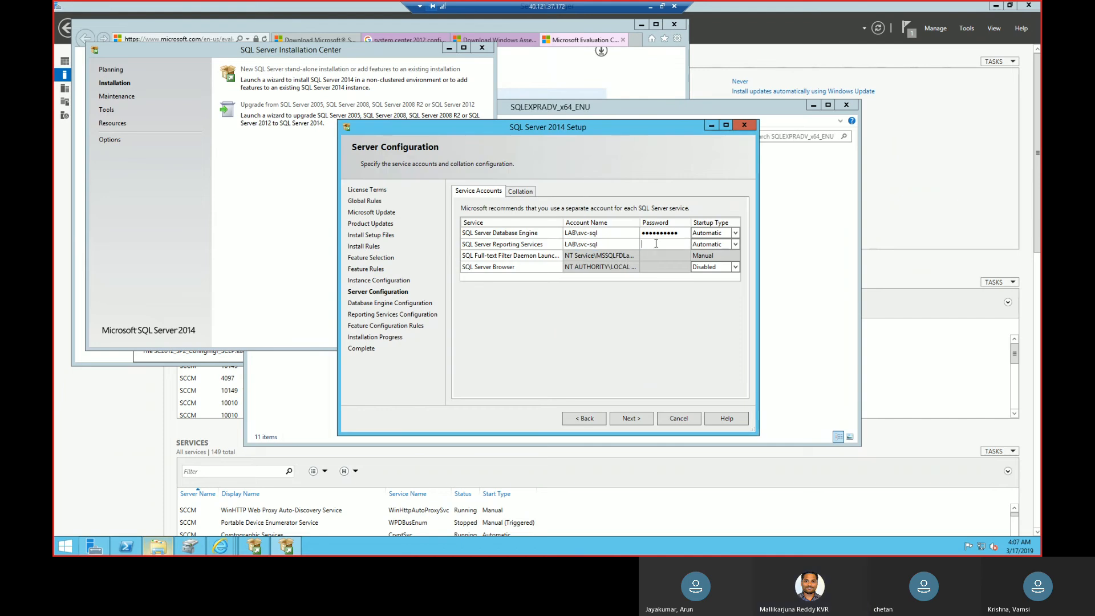
text(••••••••••)
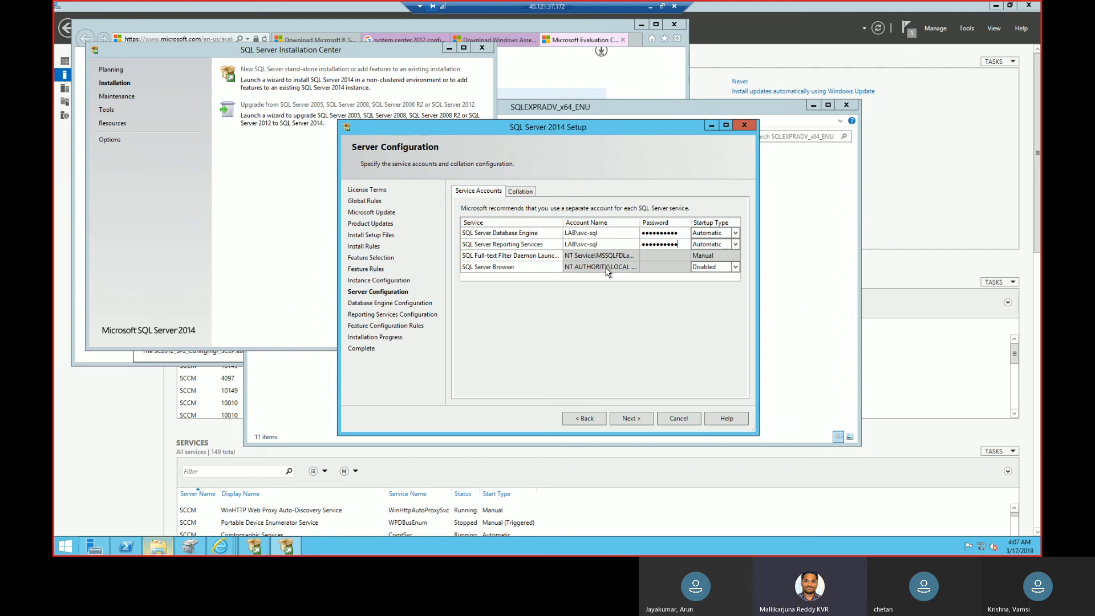
Widen the Account Name column and examine the full-text filter daemon and SQL Server Browser service accounts and startup type.
click(612, 257)
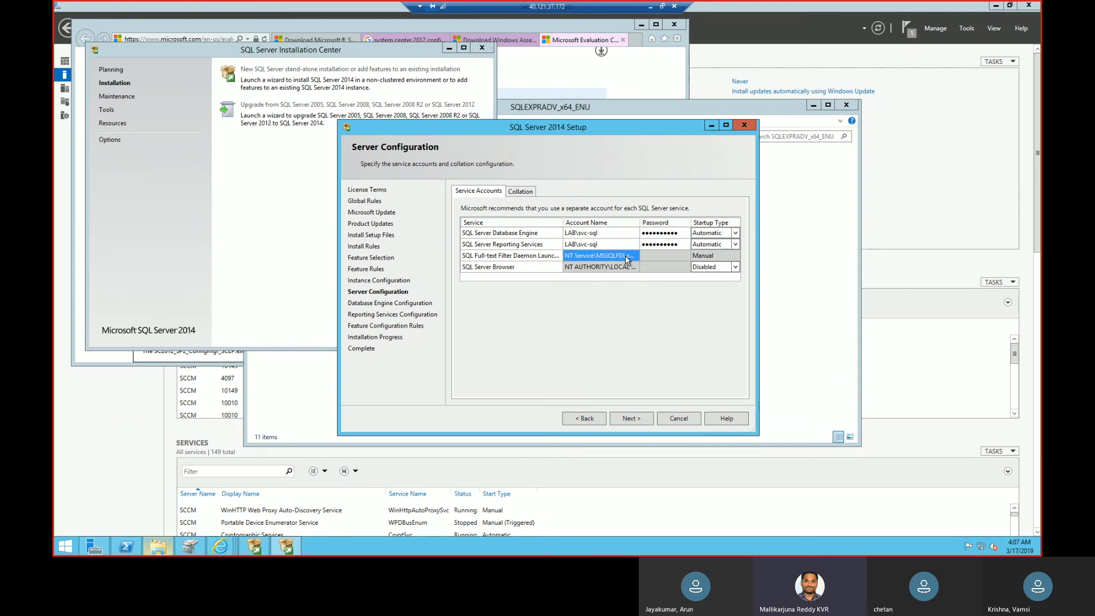
click(640, 297)
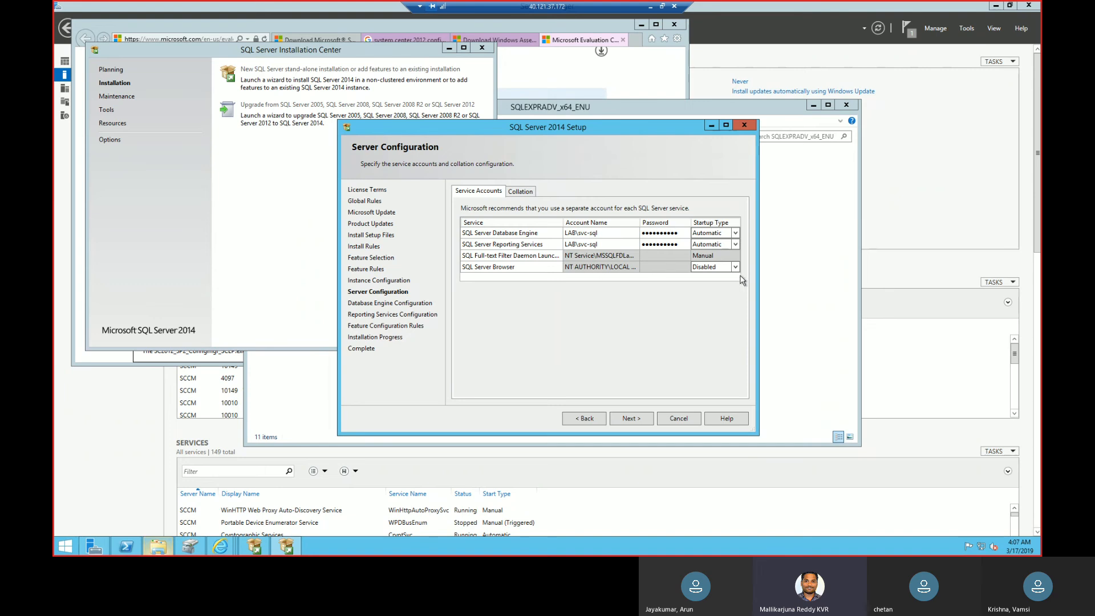
click(721, 268)
click(628, 234)
drag(640, 229, 660, 222)
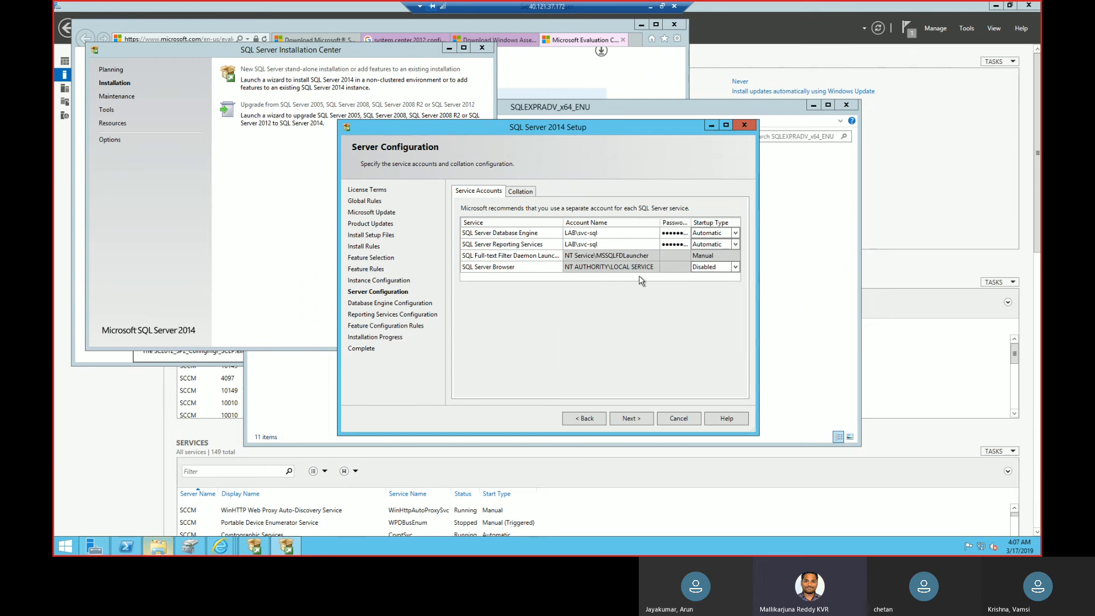
click(647, 259)
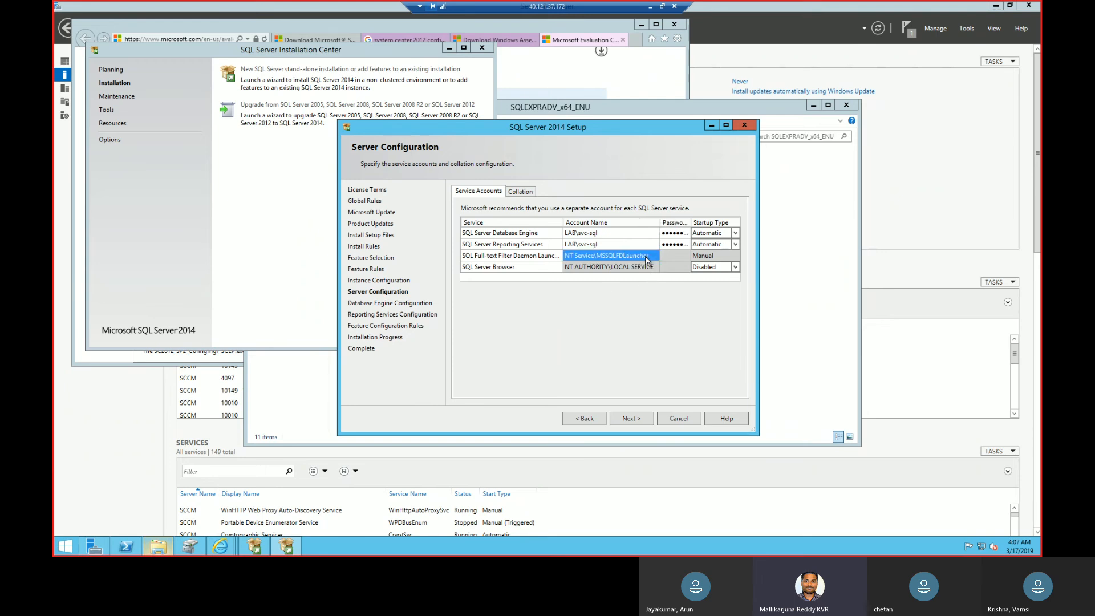
click(632, 354)
click(721, 267)
click(729, 280)
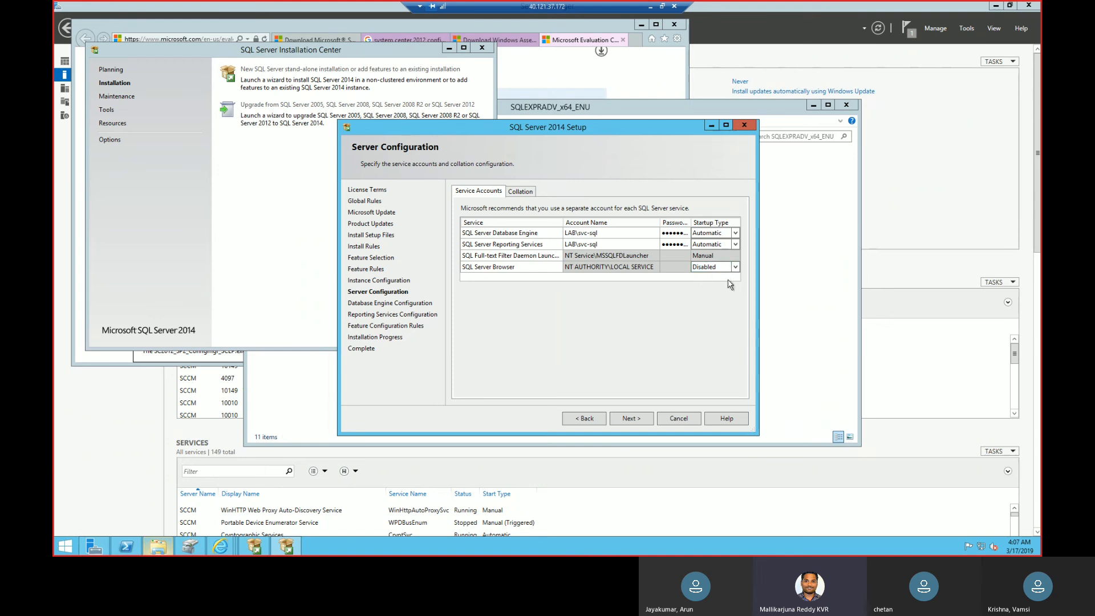
Accept the service accounts, Windows authentication mode and the Install and configure option for Reporting Services, and start the installation.
click(633, 418)
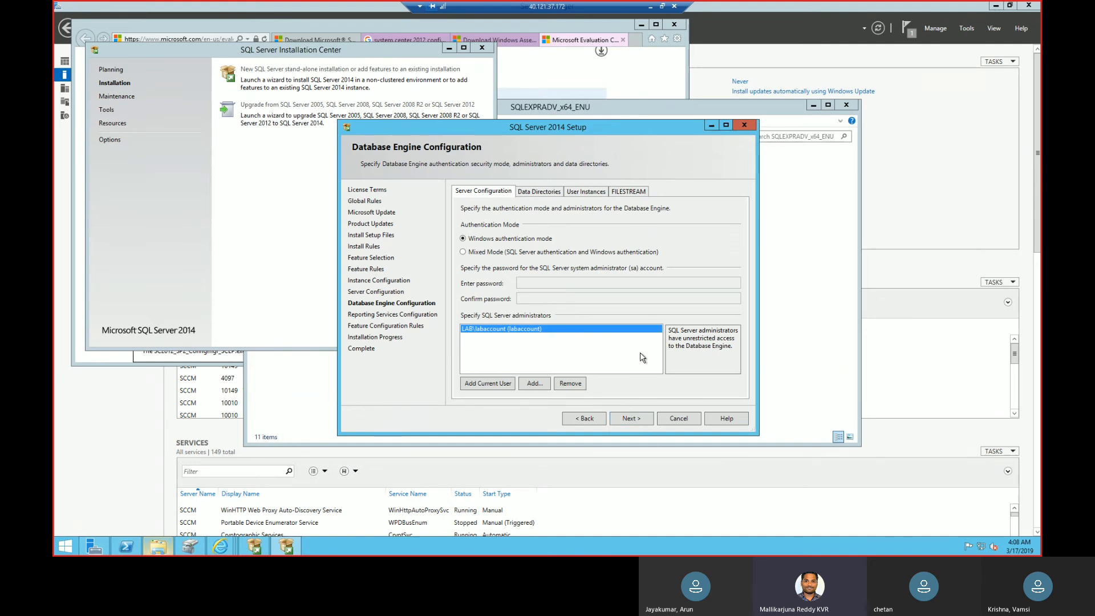
click(630, 418)
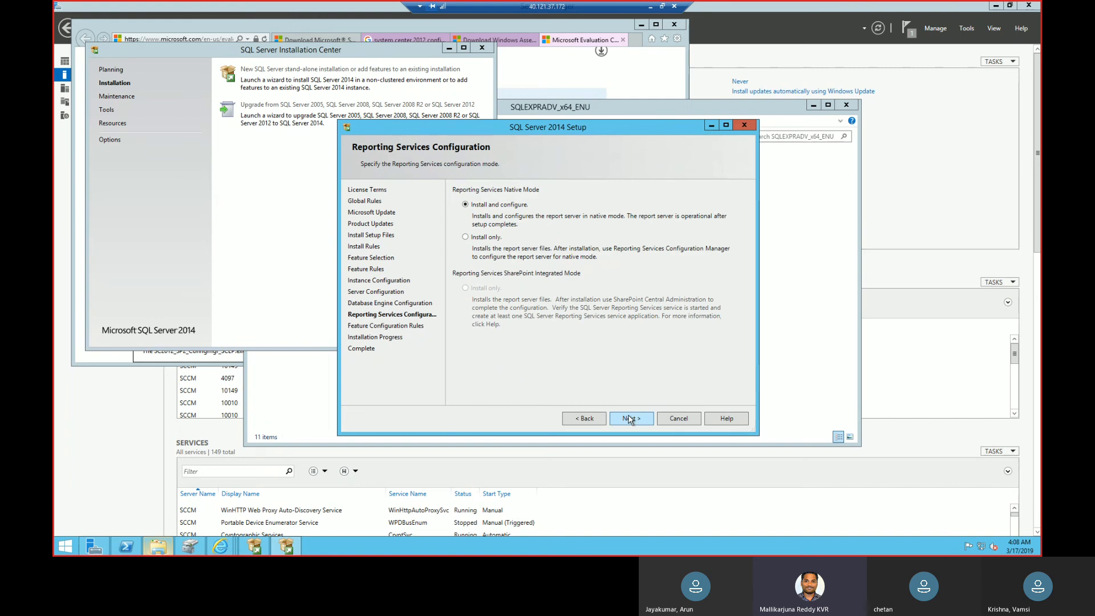
click(629, 418)
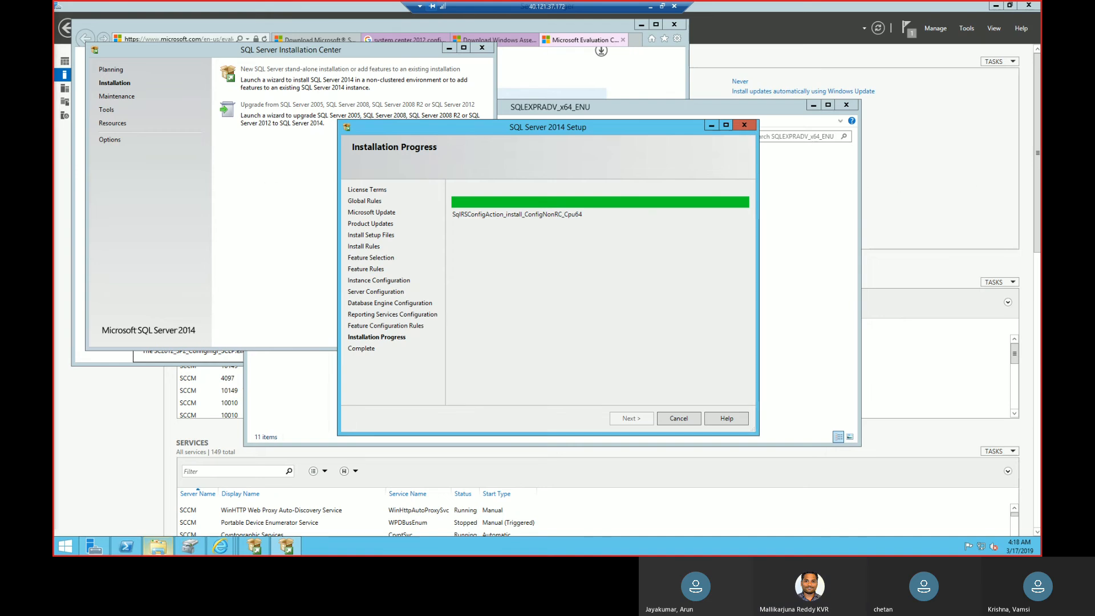
Switch from the remote desktop session to the Azure portal and open the Client virtual machine's networking settings.
key(super+d)
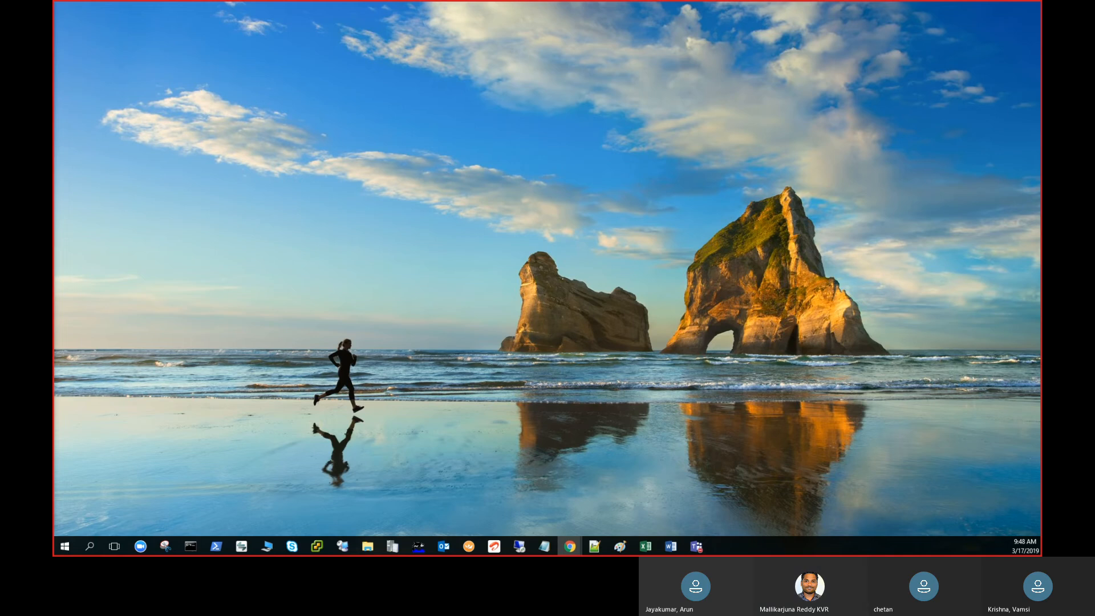
key(alt+Tab)
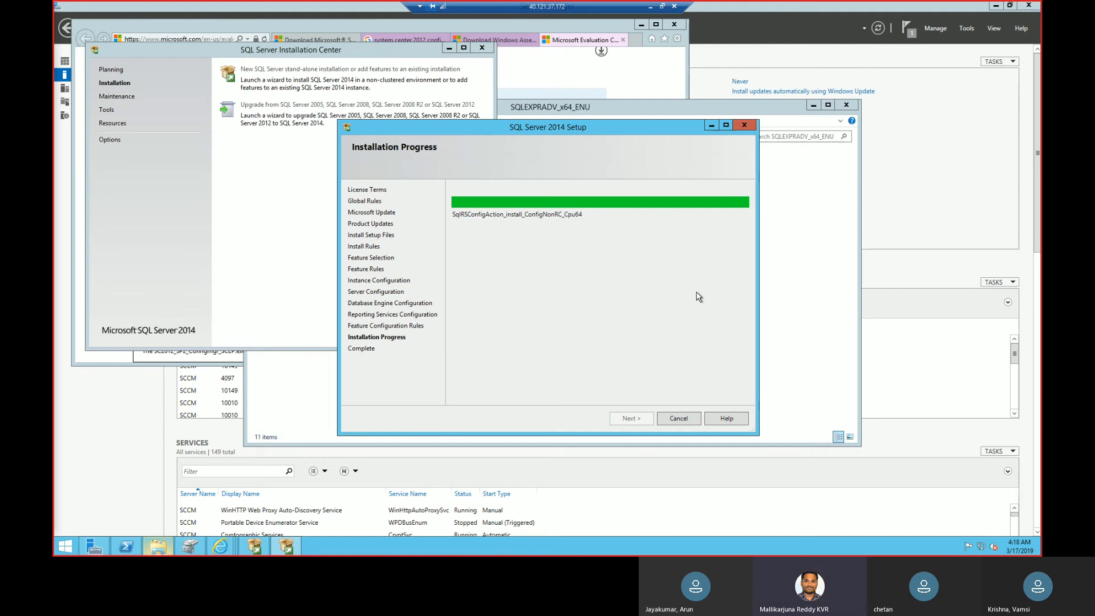
click(650, 7)
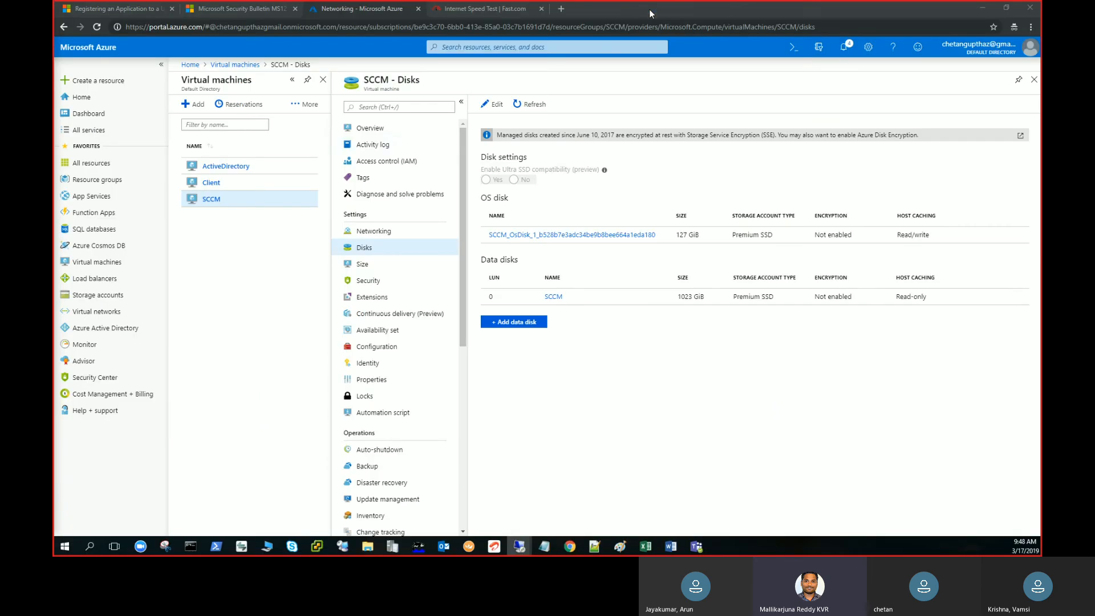
click(211, 183)
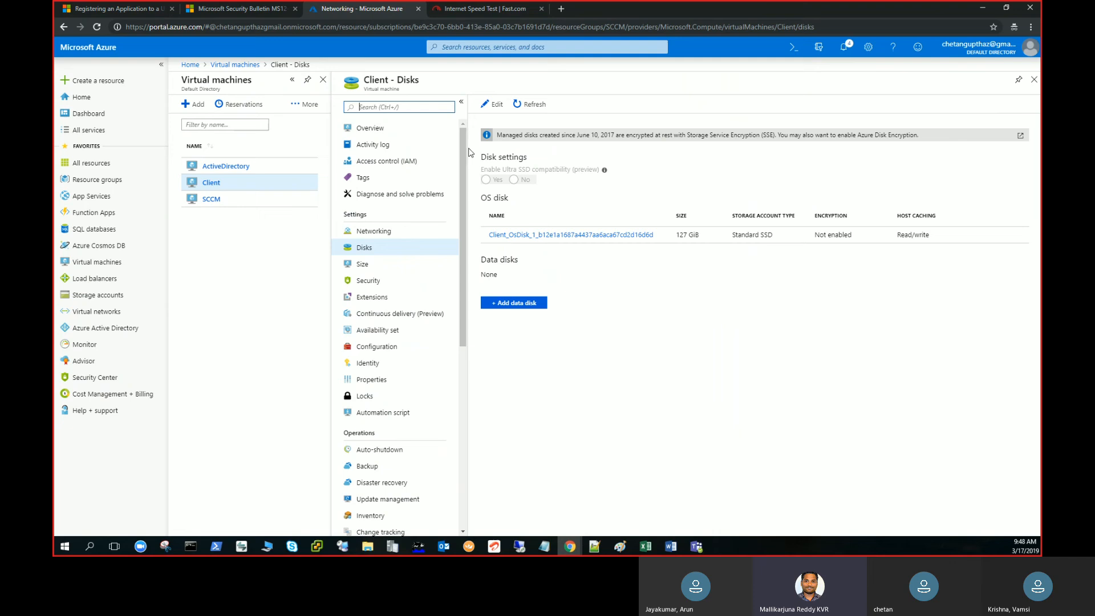
click(374, 231)
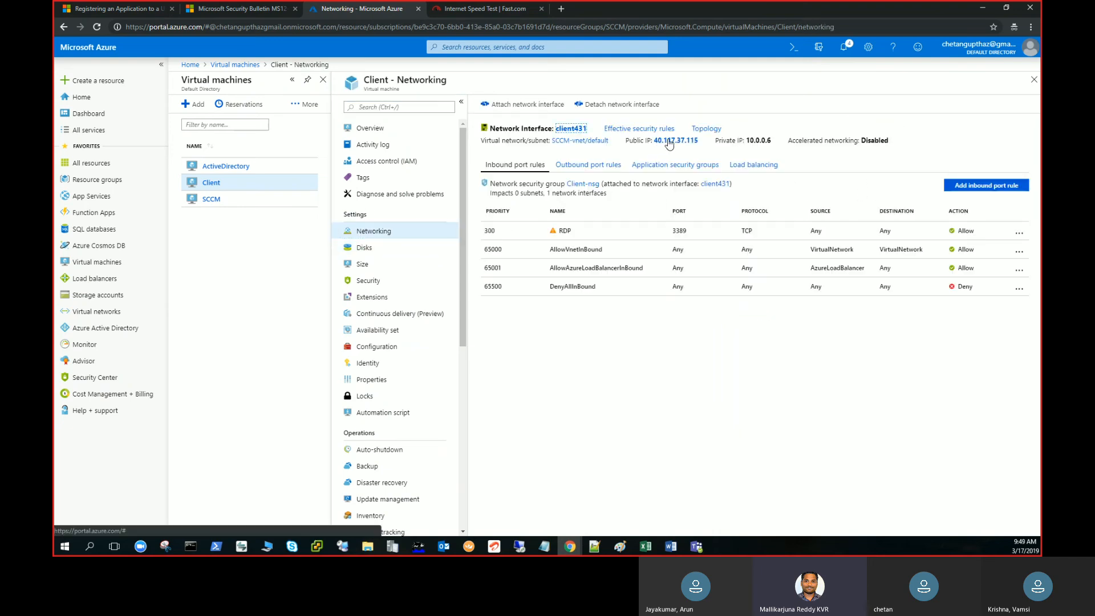
Copy the Client machine's public IP 40.117.37.115 and start a new Remote Desktop connection to it.
drag(700, 140, 656, 145)
key(ctrl+c)
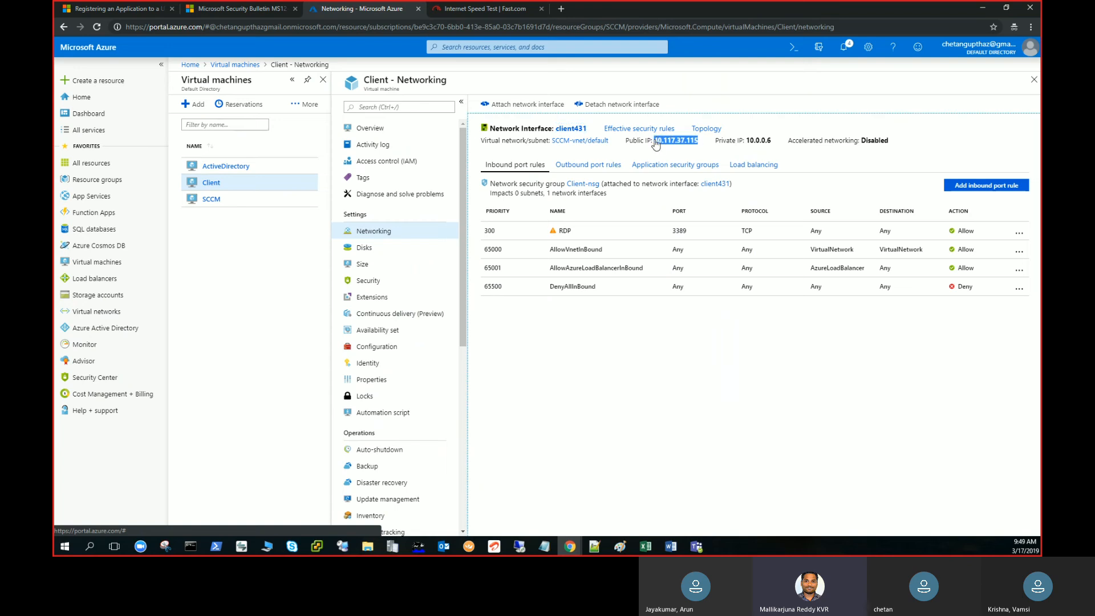
click(520, 548)
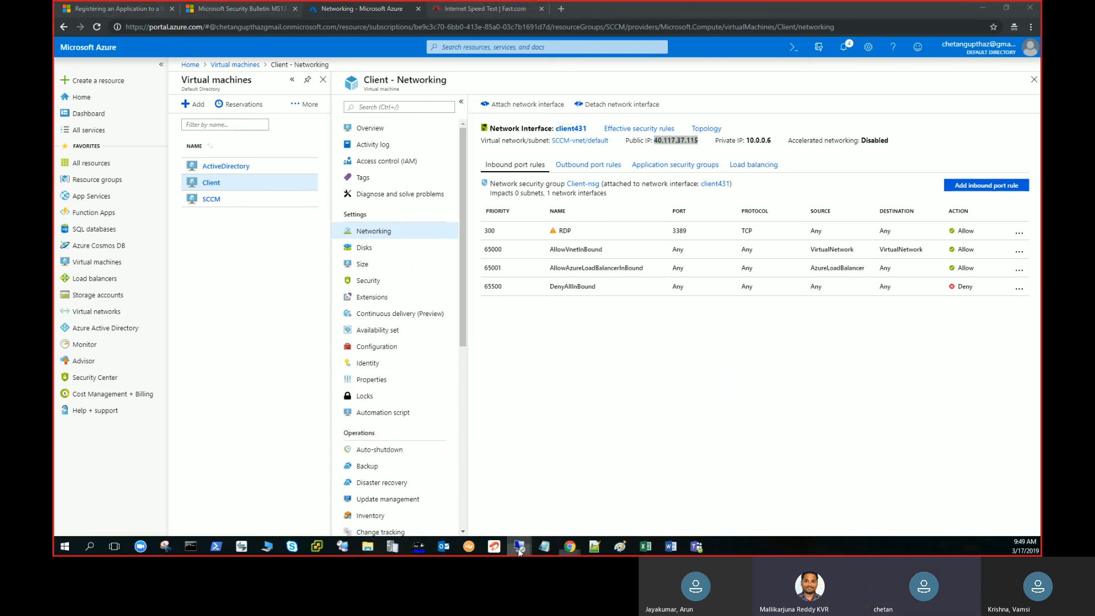
right_click(519, 550)
click(546, 497)
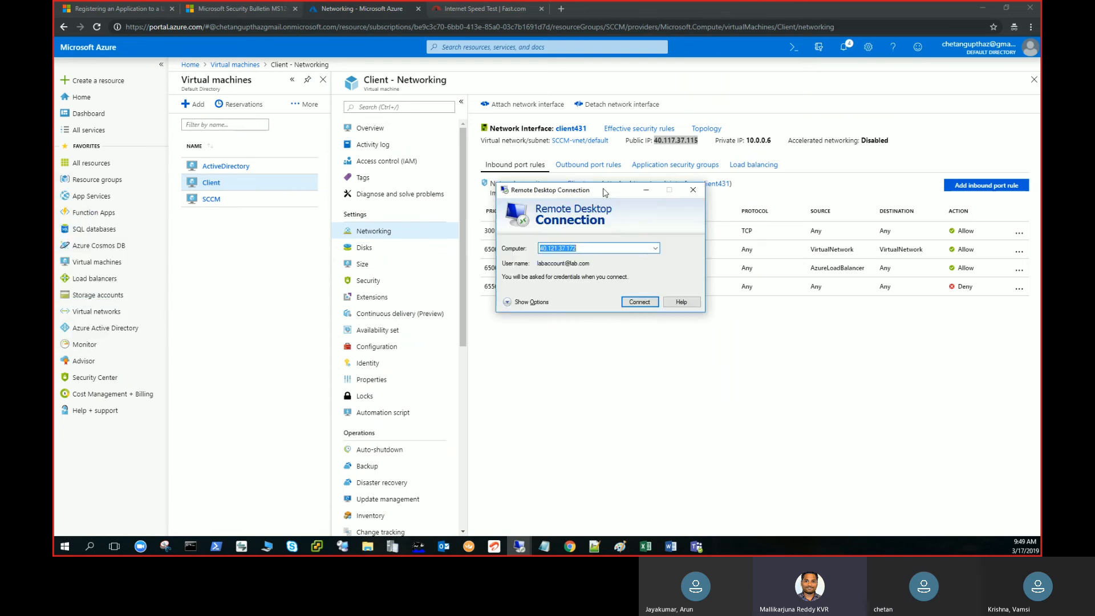
key(ctrl+v)
key(Return)
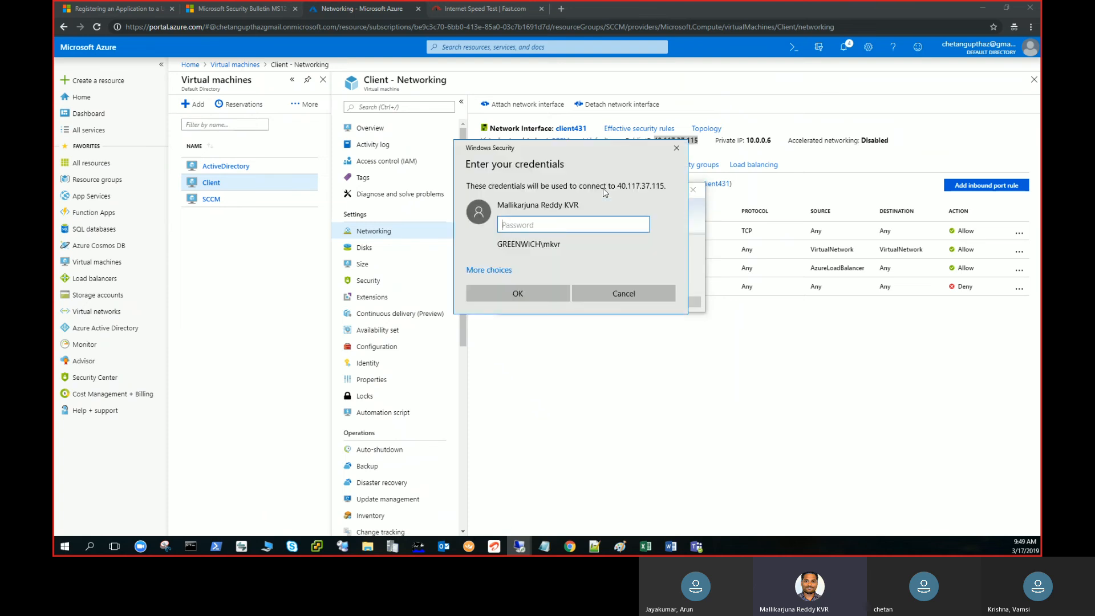
Try to sign in to the remote machine with a different account, client\labaccount, entering the account password.
click(505, 270)
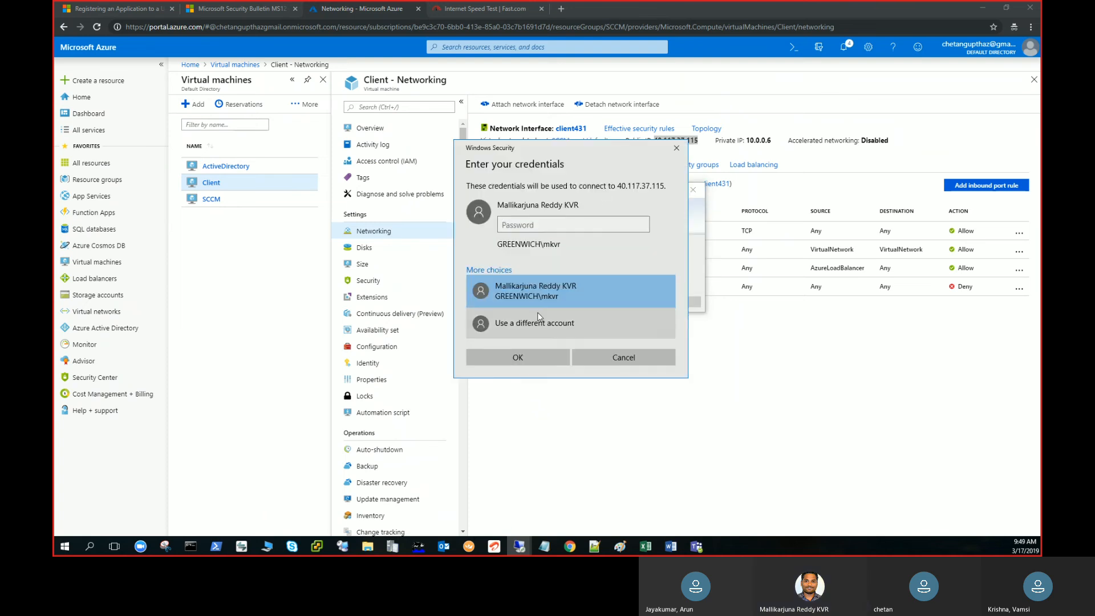
click(538, 319)
text(clie)
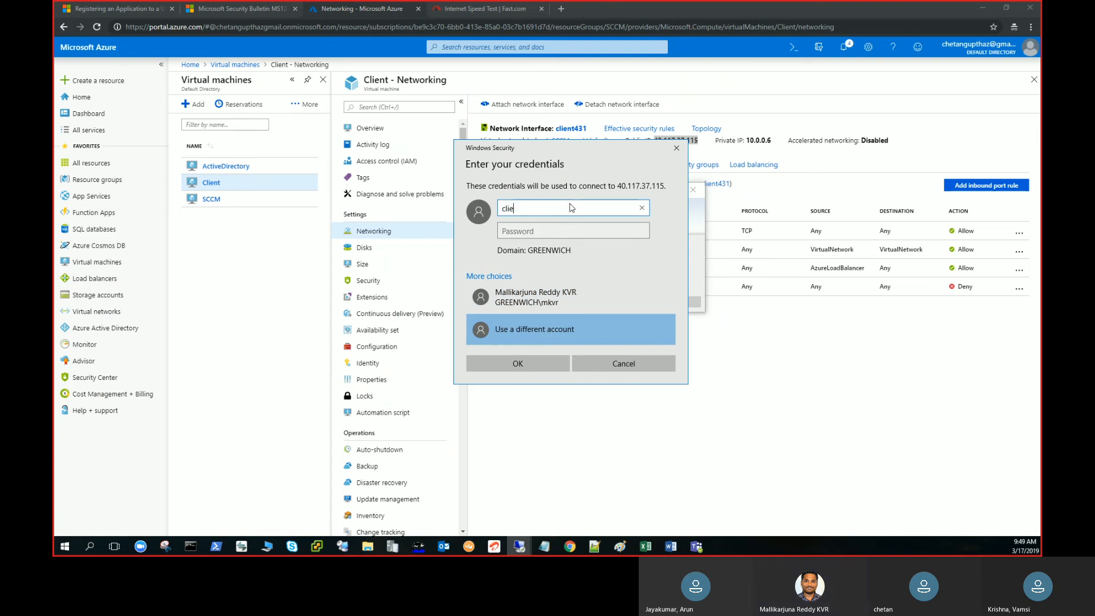
text(nt\labaccount)
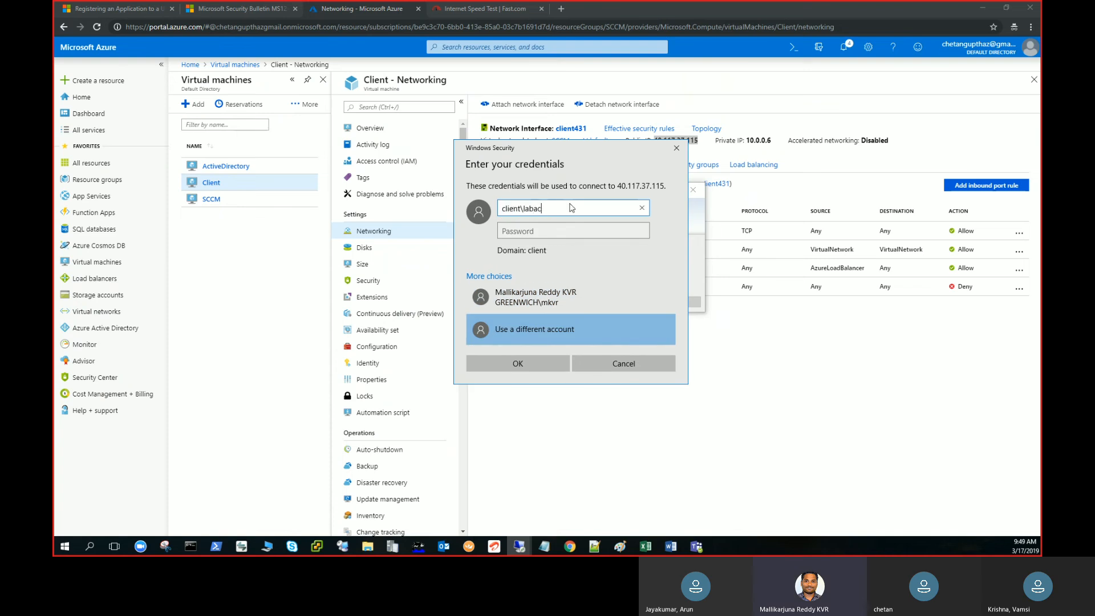
key(Tab)
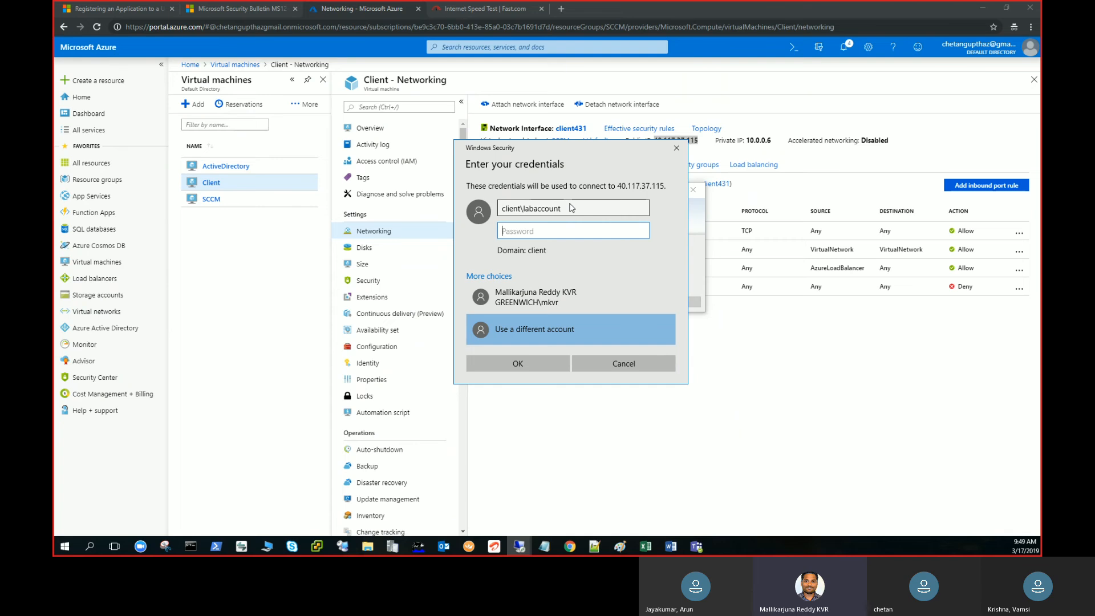
text(***********)
key(Return)
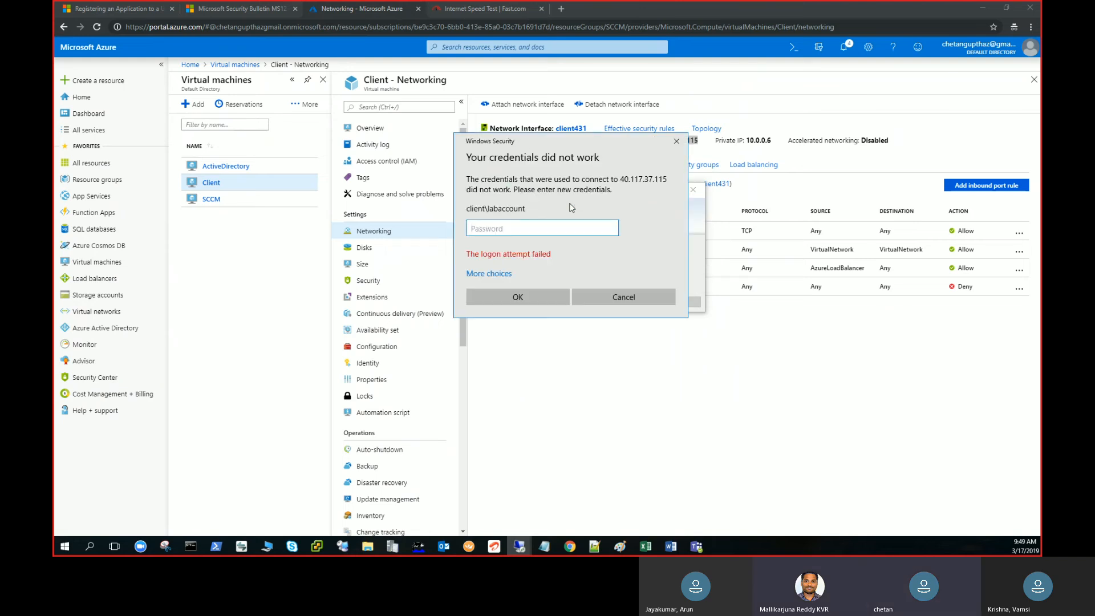
Re-enter the account password for client\labaccount and accept the connection prompt to open the Client session.
text(************)
key(Return)
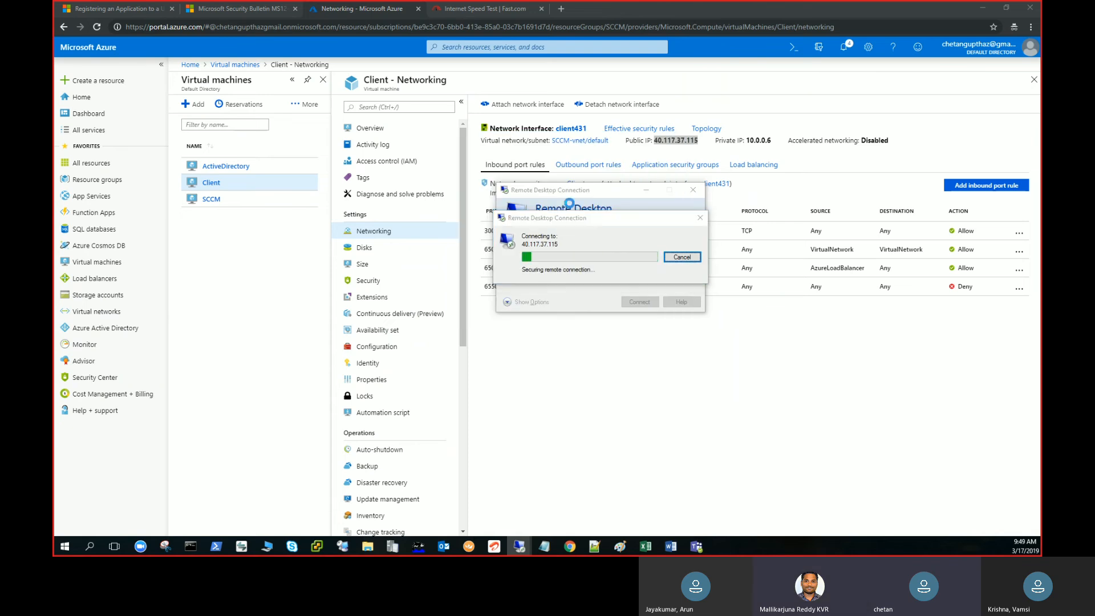
key(Left)
key(Return)
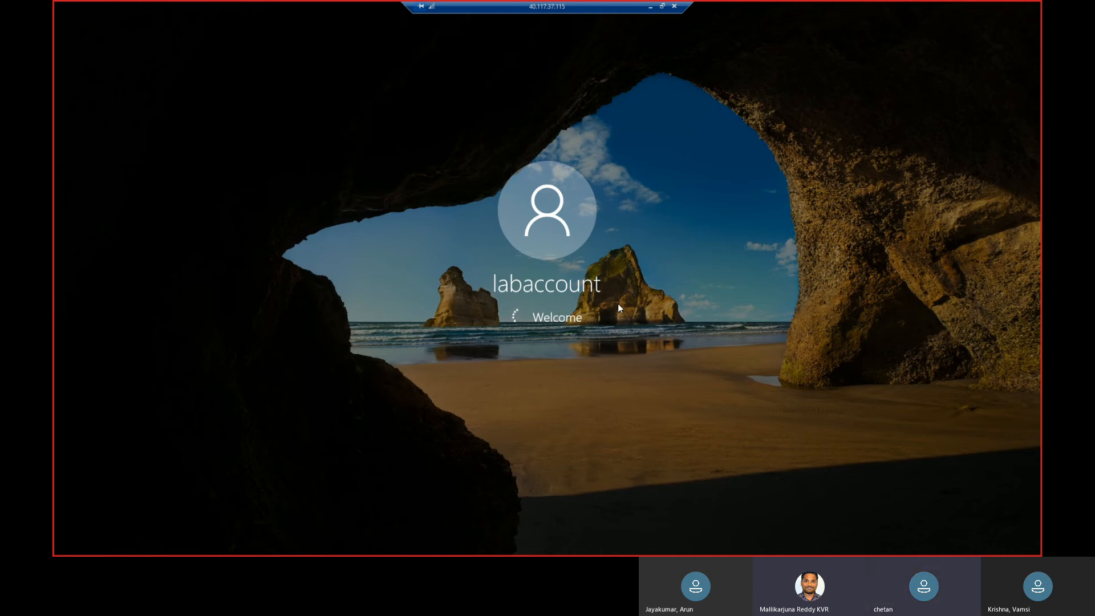
Check the SQL Server 2014 installation progress in the 40.121.37.172 session and return to the Client session.
click(650, 7)
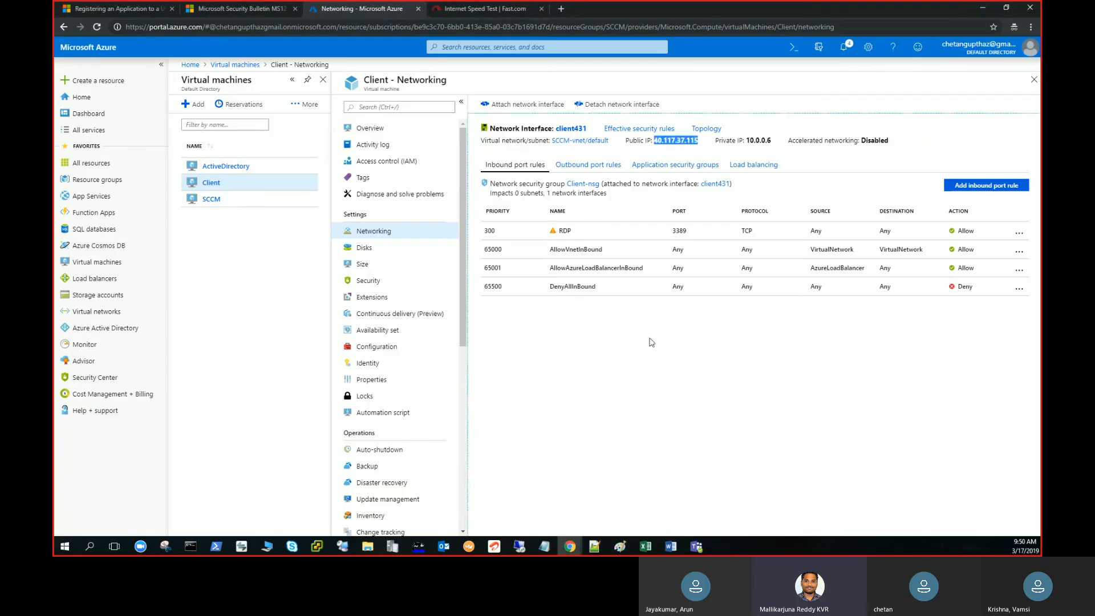
mouse_move(520, 545)
click(563, 523)
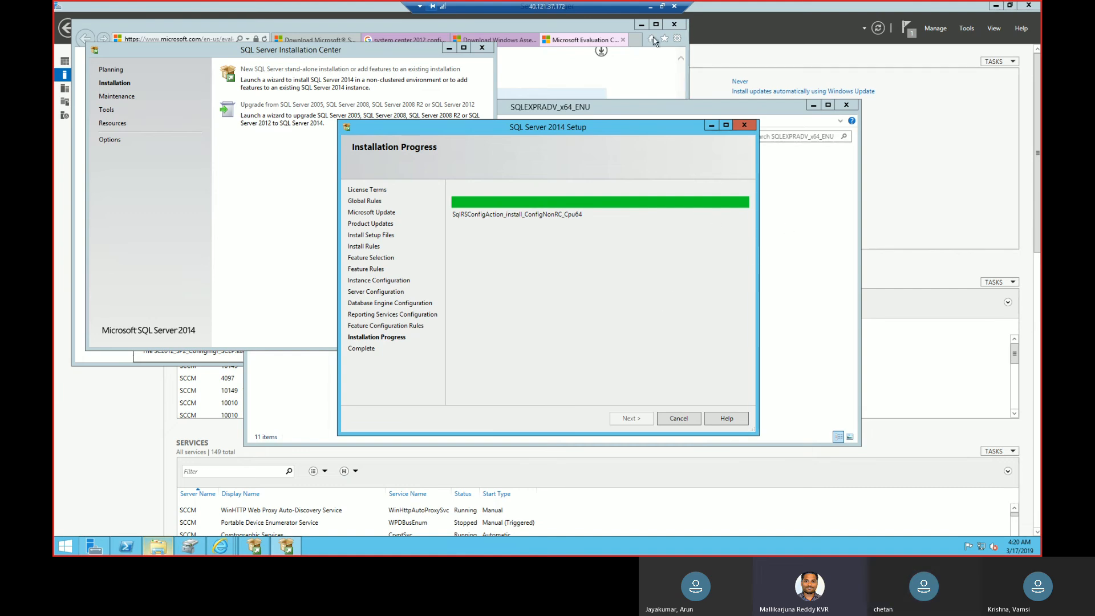
click(651, 10)
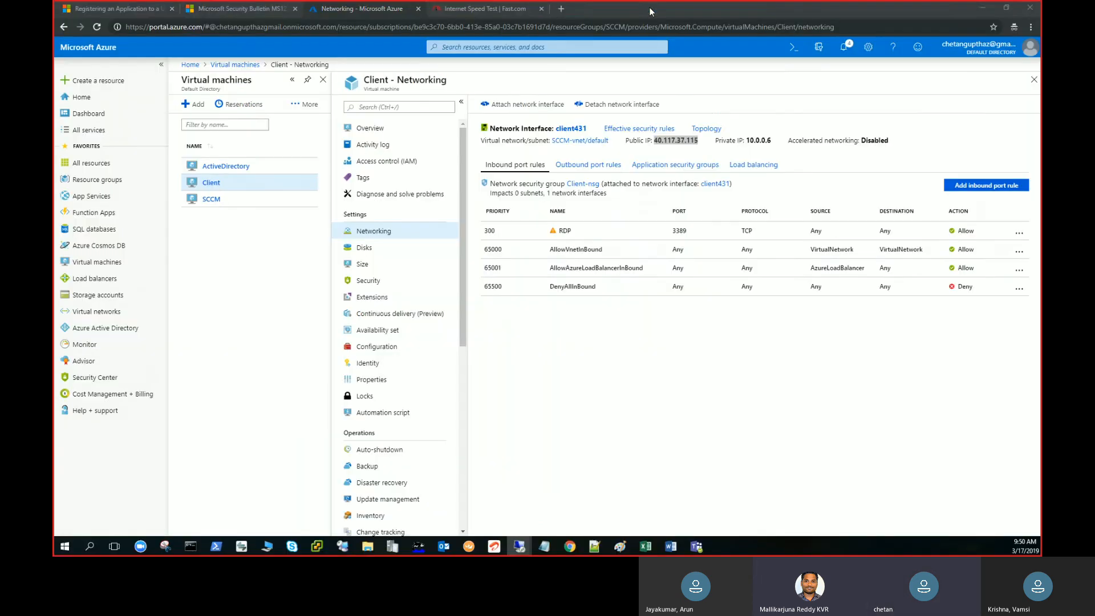
mouse_move(519, 547)
click(657, 507)
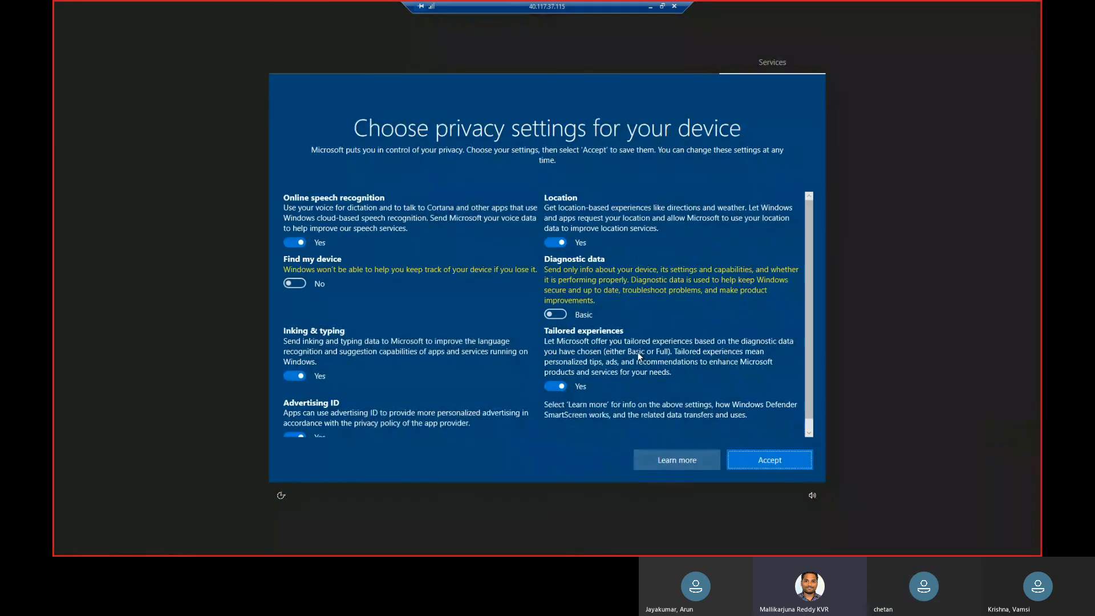
Accept the offered device privacy settings and close the Microsoft Edge welcome window.
click(773, 467)
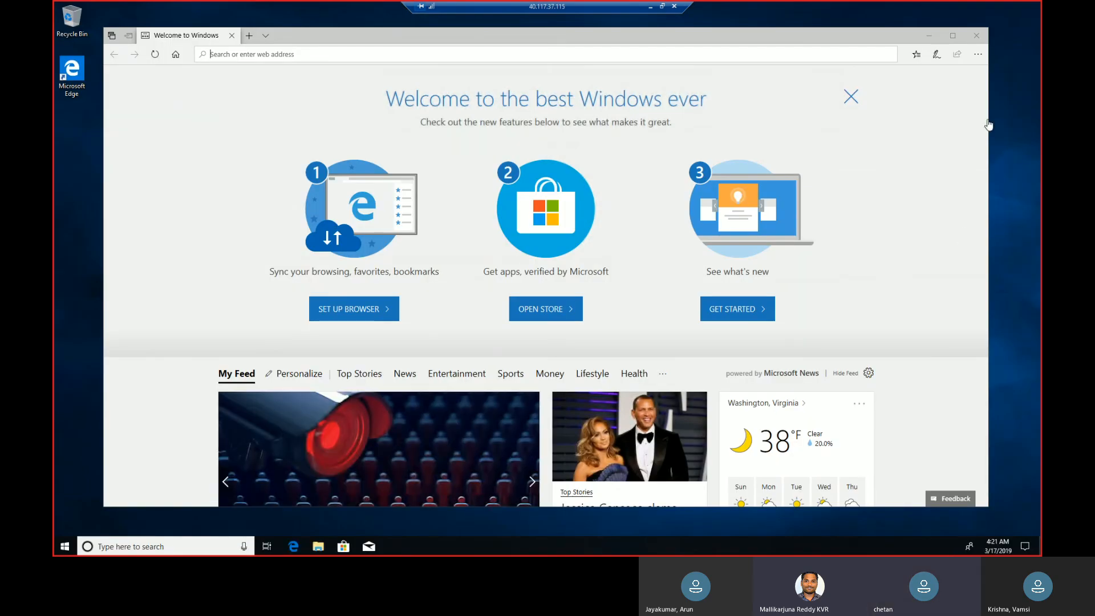
click(979, 35)
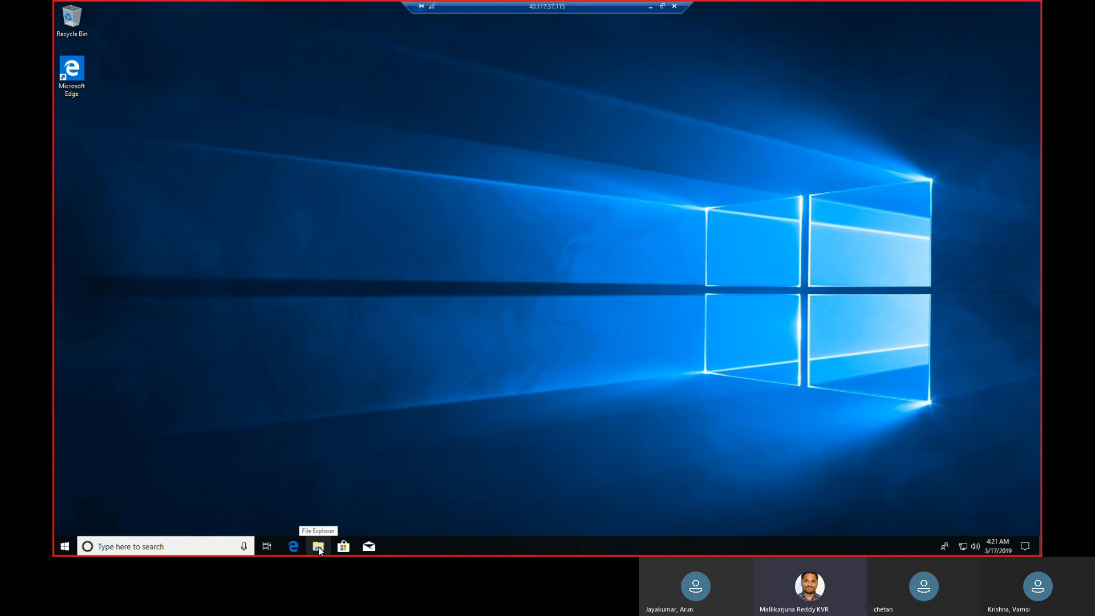
Open the computer name and domain change settings from This PC's system properties and select Domain membership.
click(318, 548)
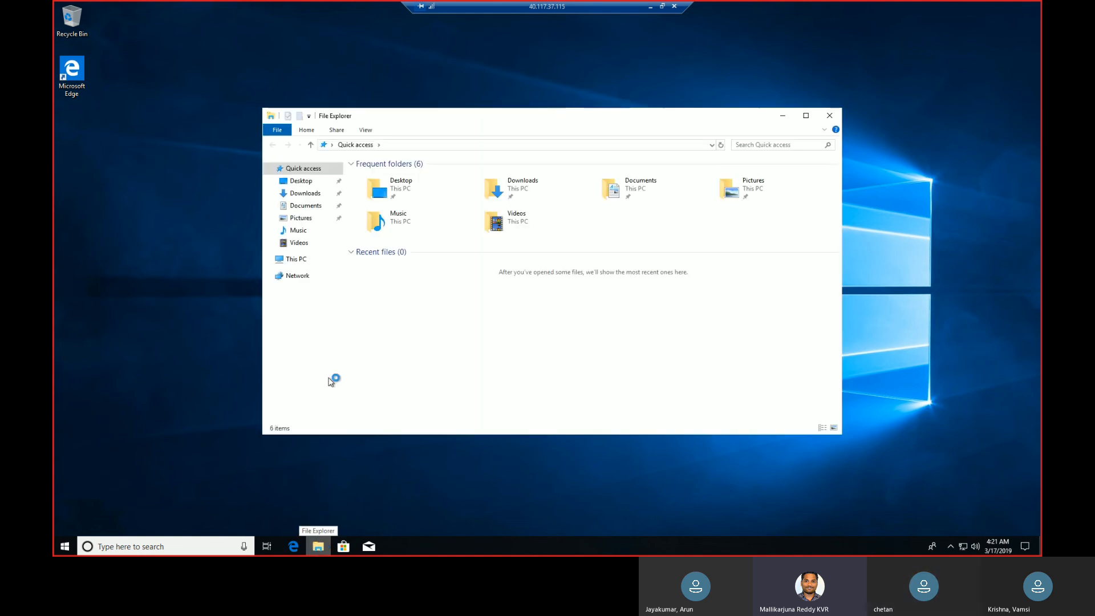
click(297, 261)
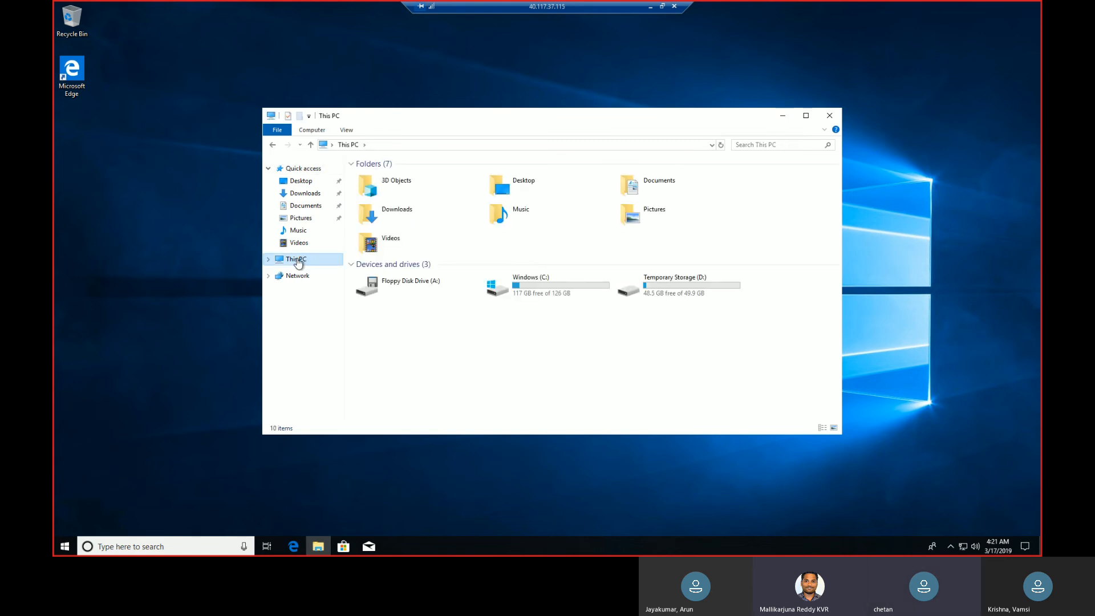
right_click(297, 259)
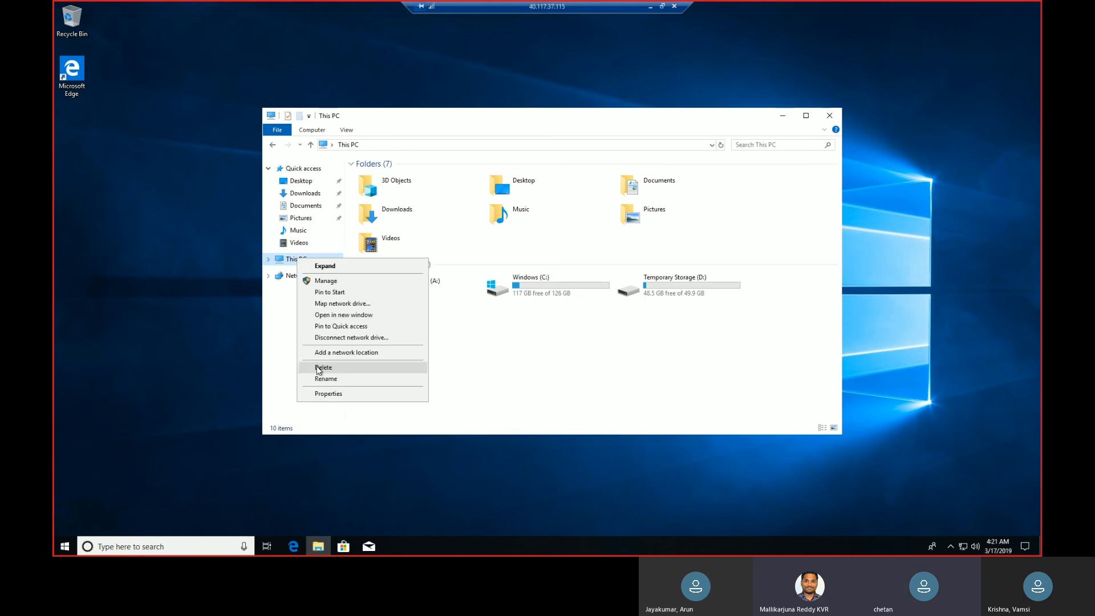
click(327, 394)
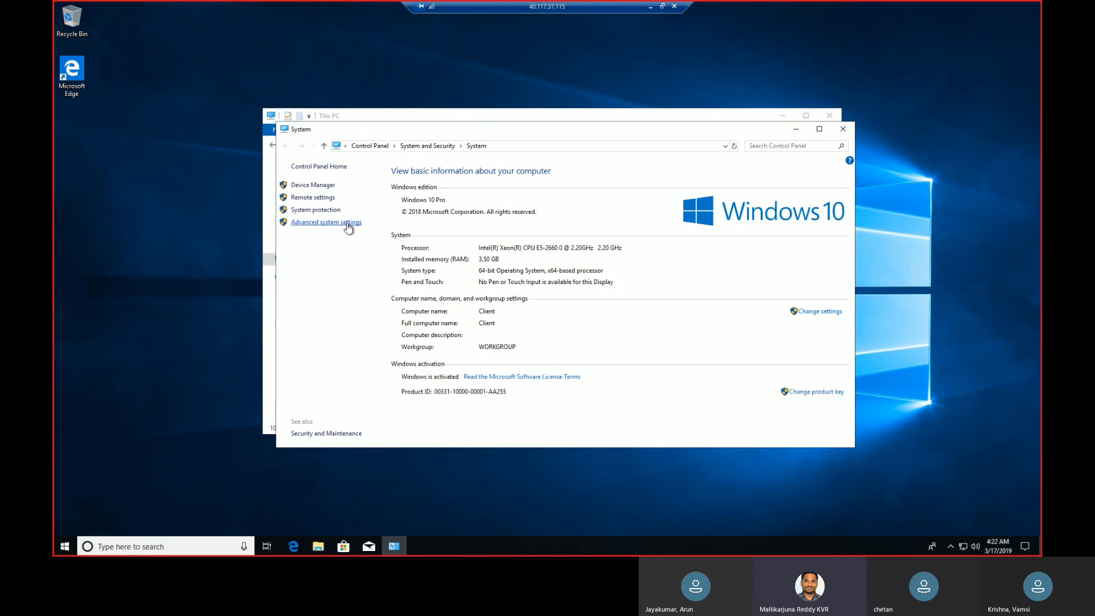
click(349, 222)
click(97, 39)
click(239, 170)
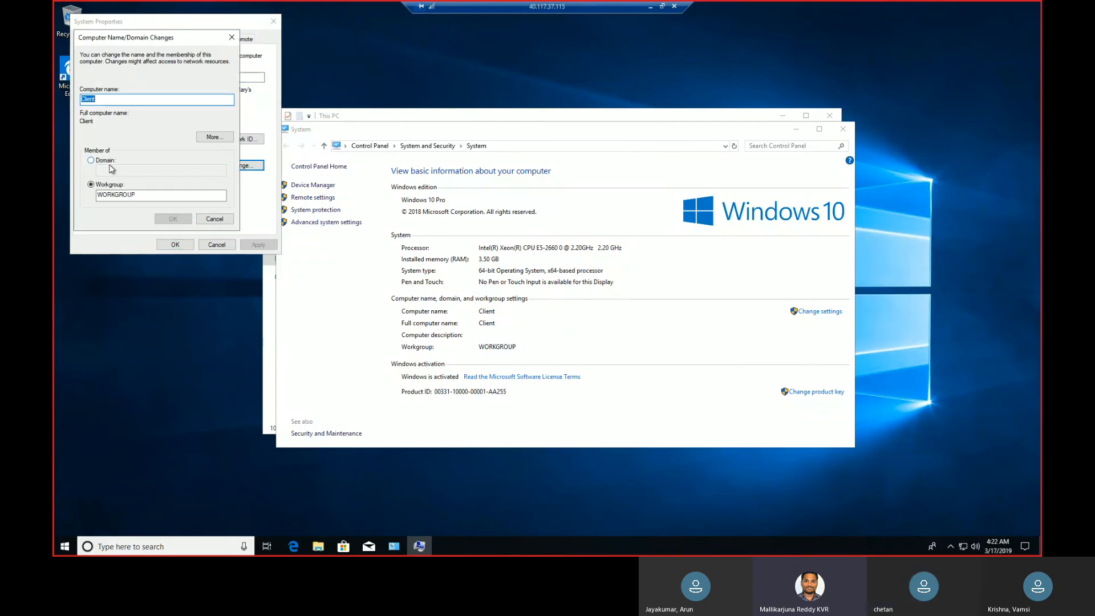
click(106, 161)
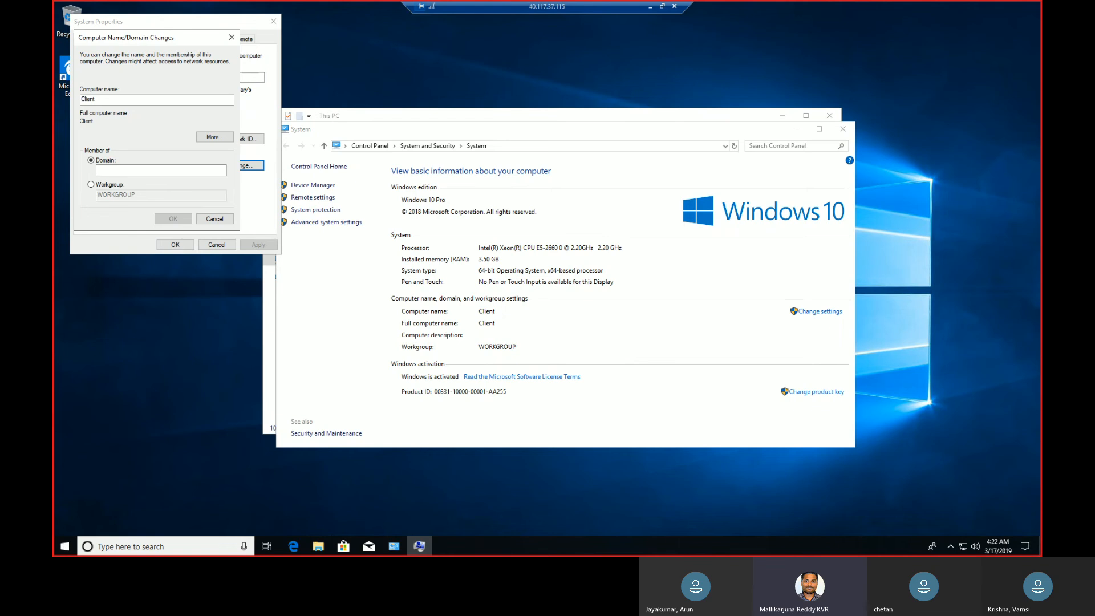
Run ncpa.cpl to list the network connections and open the Ethernet adapter's properties.
click(66, 547)
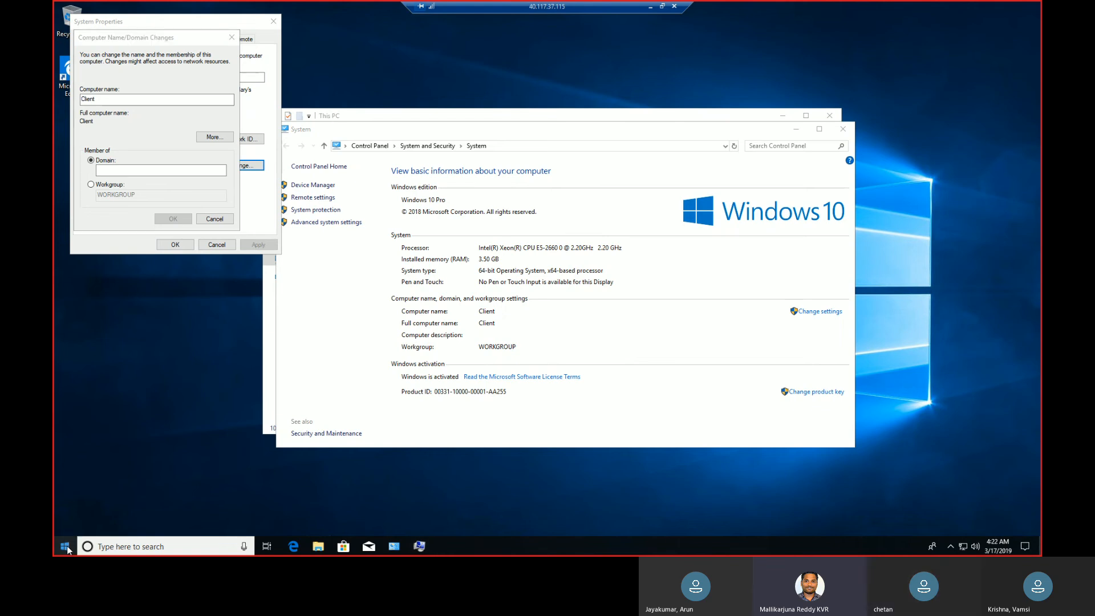
right_click(66, 548)
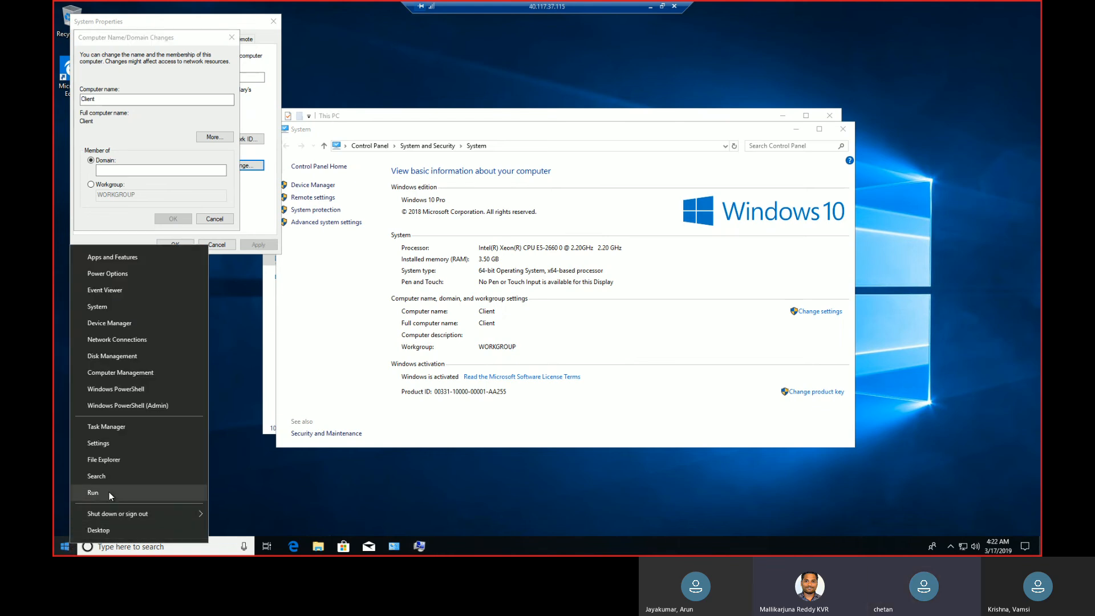
click(111, 496)
text(ncpa.cpl)
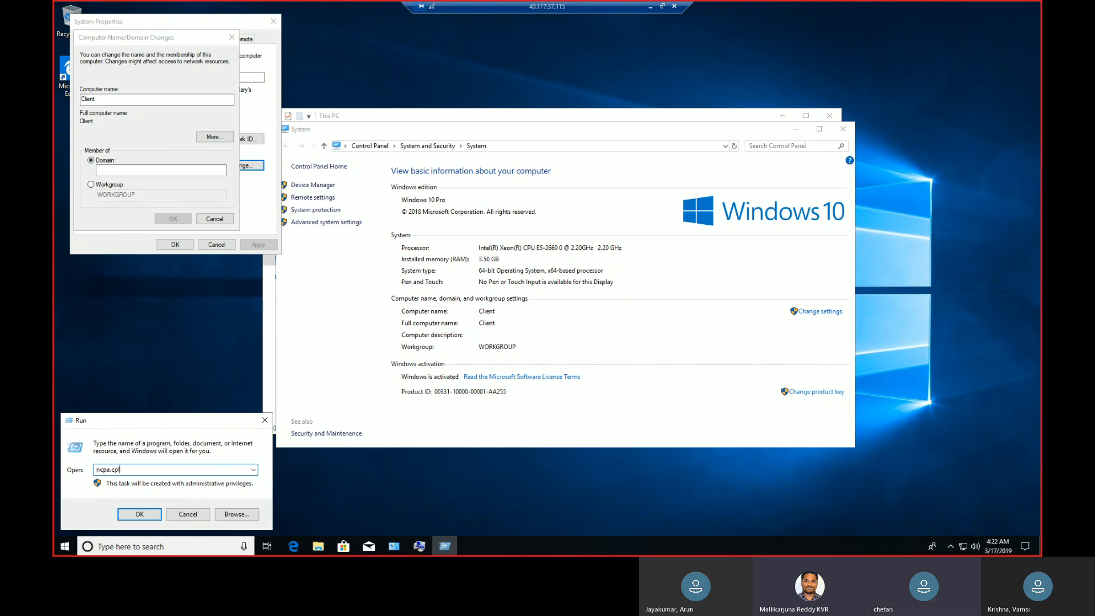
key(Return)
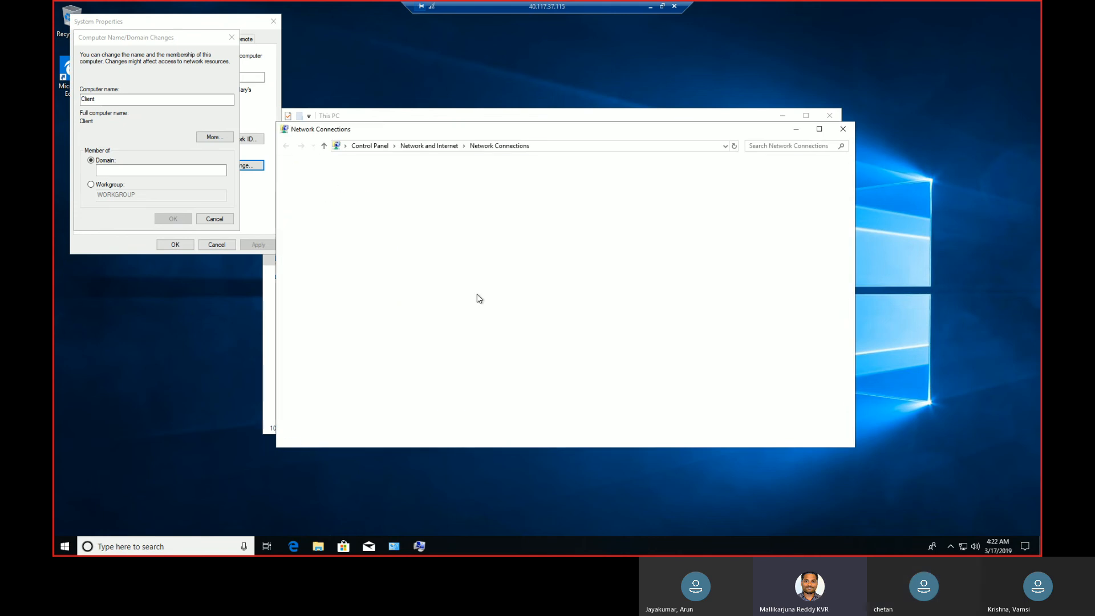
right_click(326, 196)
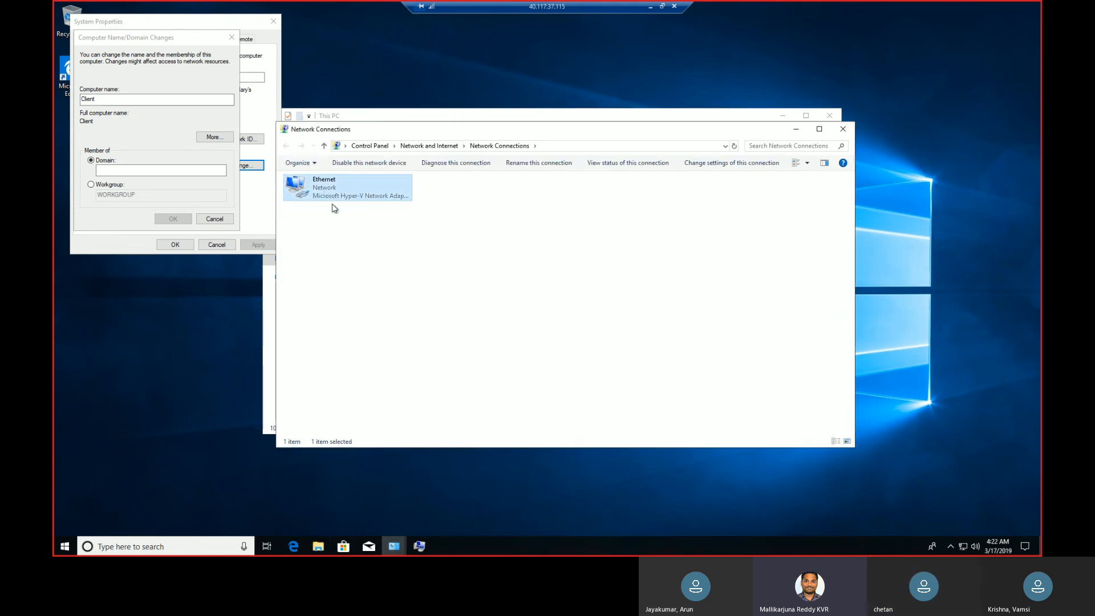
click(355, 289)
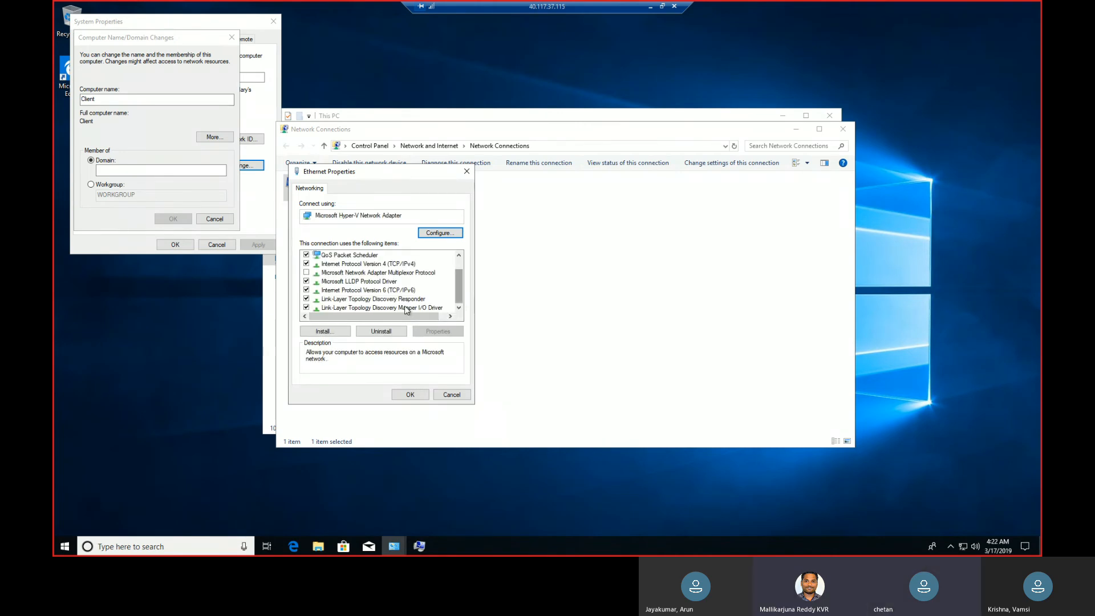
Set the Ethernet adapter's preferred IPv4 DNS server to 10.0.0.4 and close the adapter properties.
click(414, 265)
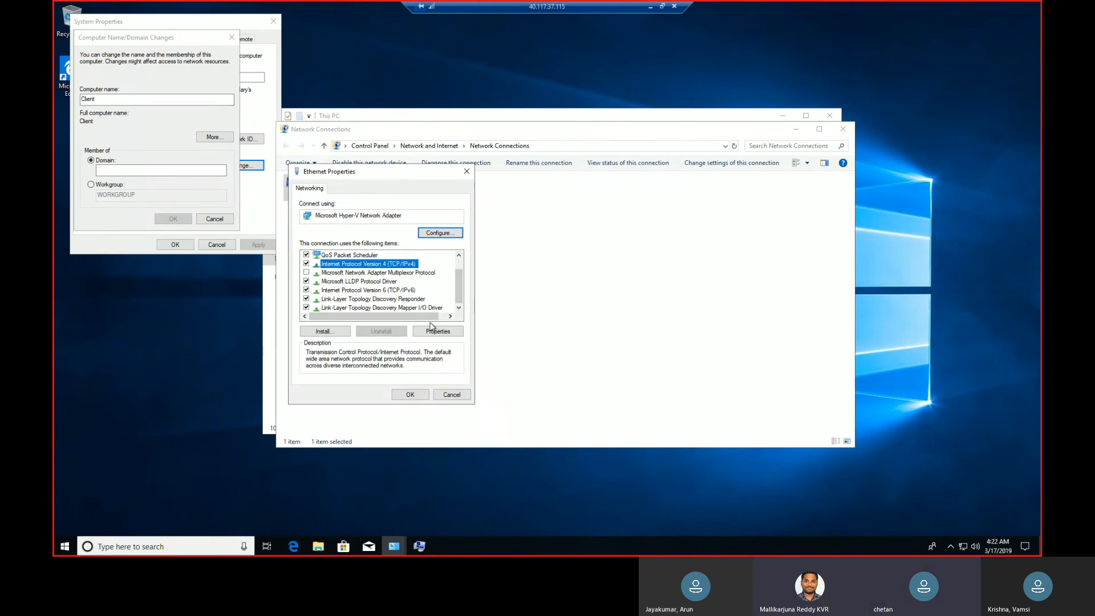
click(434, 332)
click(405, 355)
text(10 . 0 . 0 . 4)
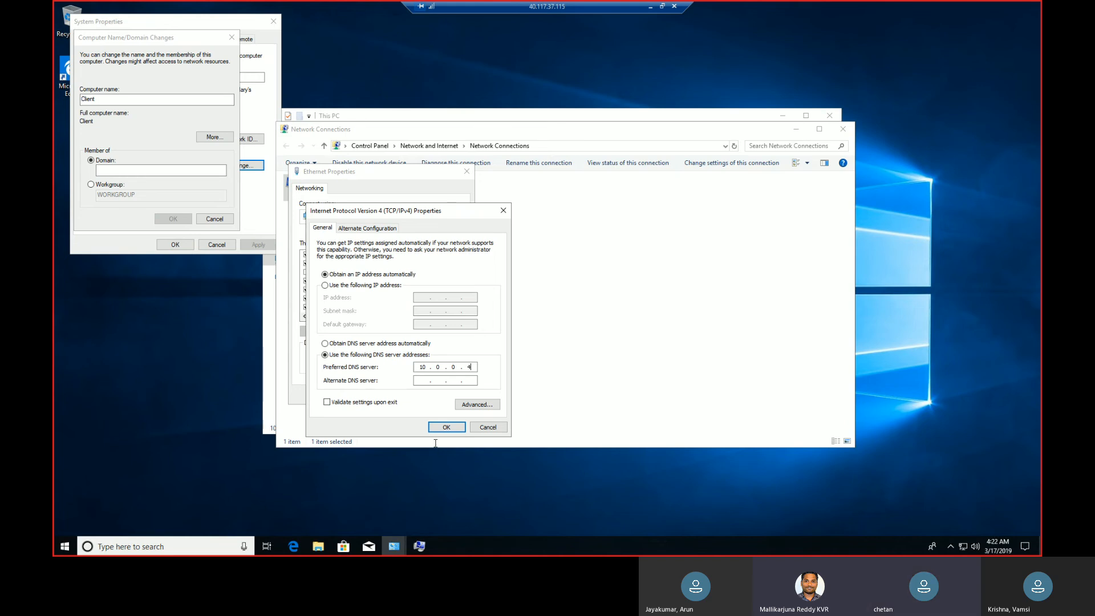
click(448, 429)
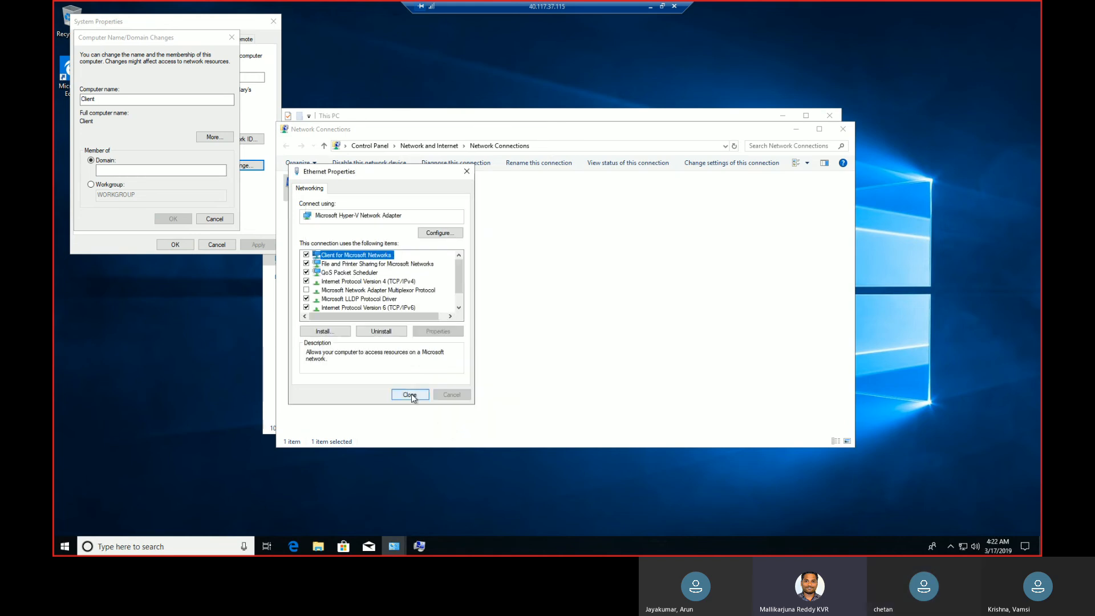
click(411, 394)
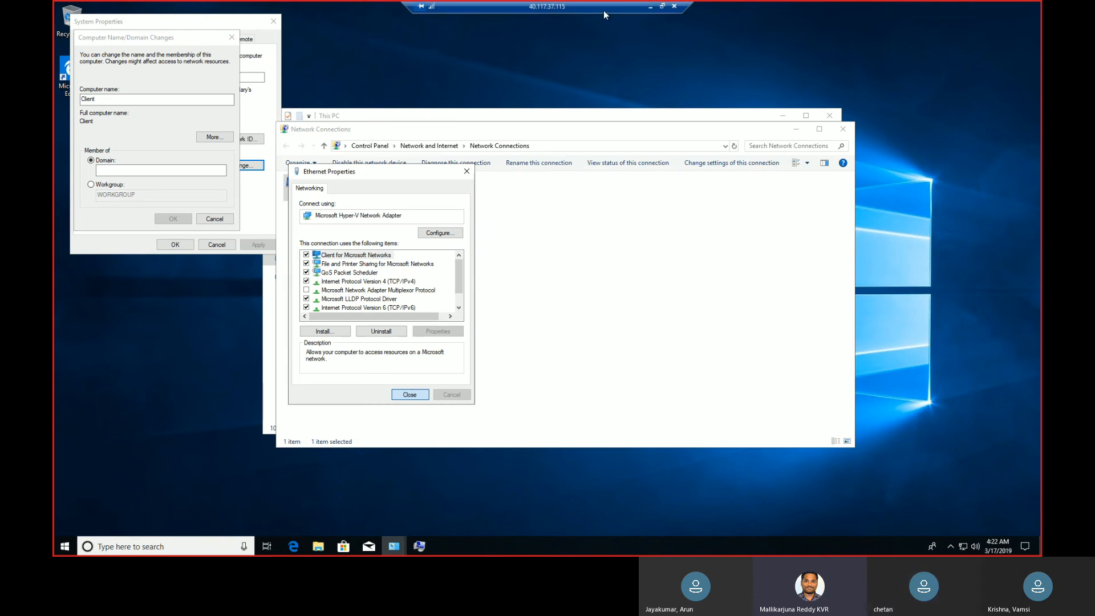
Take the Client remote session out of full screen and cancel its reconnection attempt.
click(663, 6)
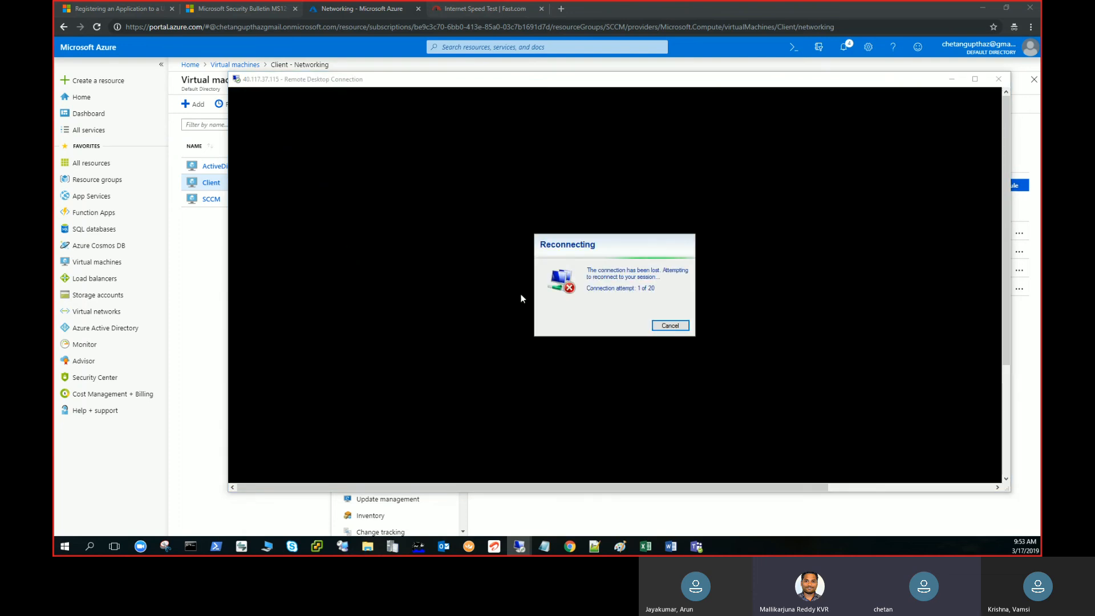
click(671, 326)
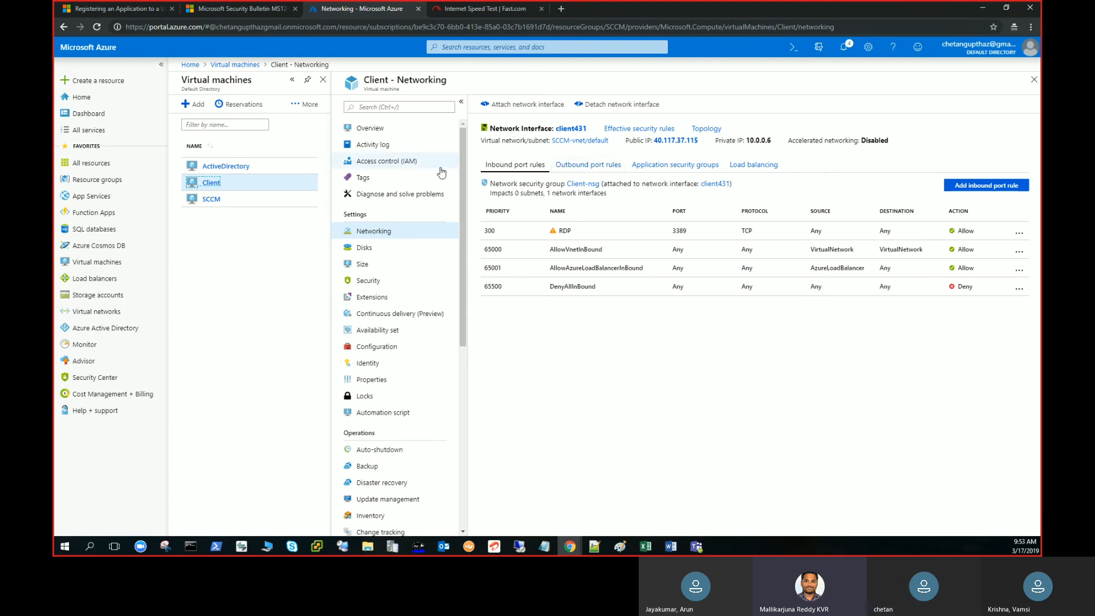
Restart the Client virtual machine from its overview page and confirm the restart.
click(381, 133)
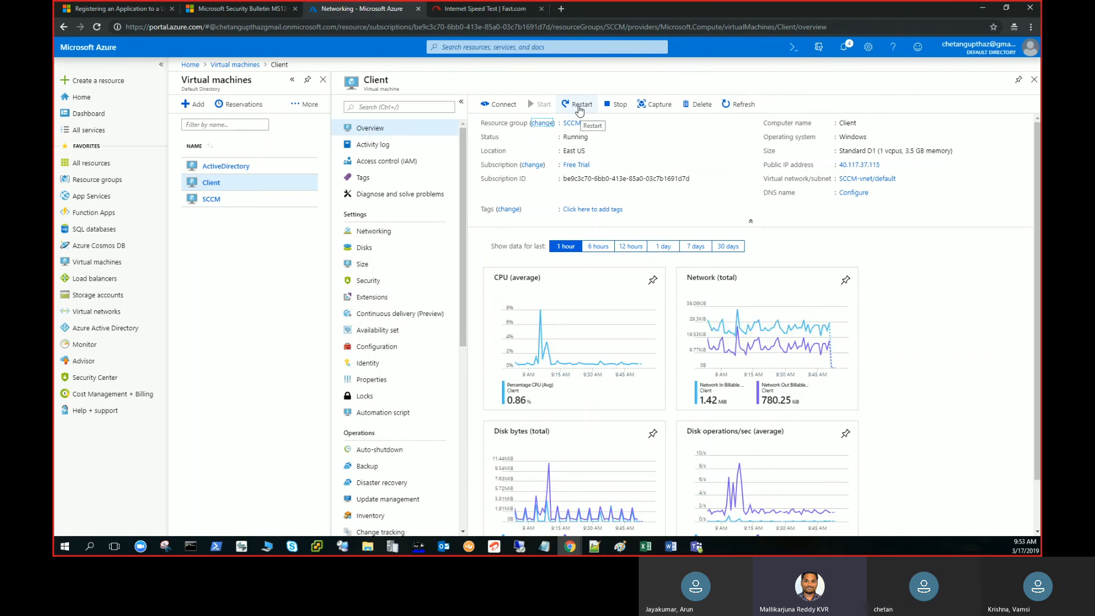
click(579, 111)
click(500, 167)
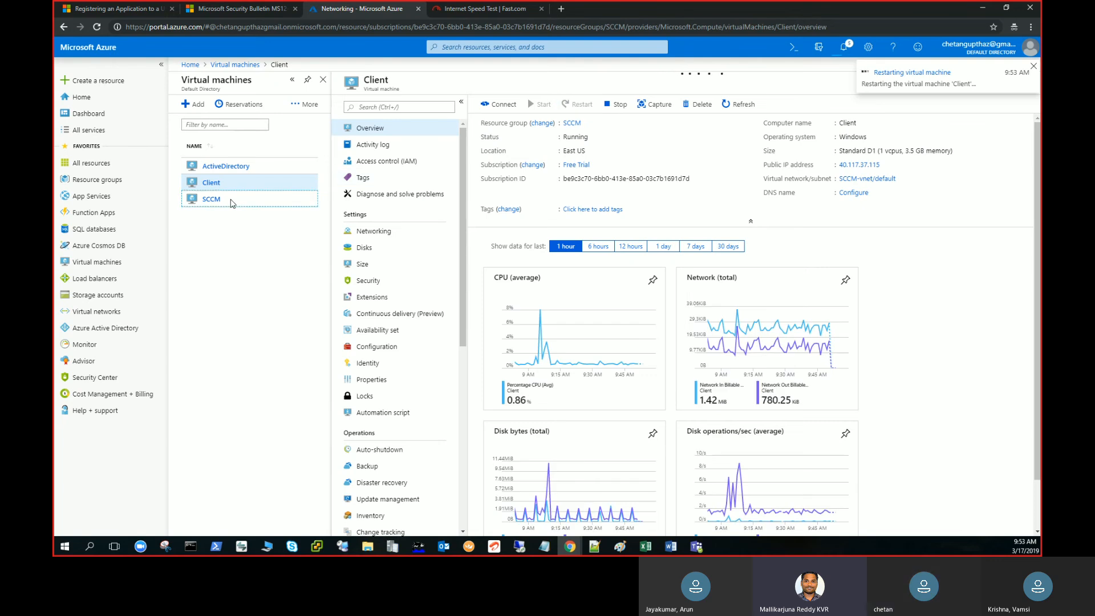
Switch to the SCCM remote session at 40.121.37.172, review the SQL Server 2014 feature results and close the setup wizard.
click(218, 202)
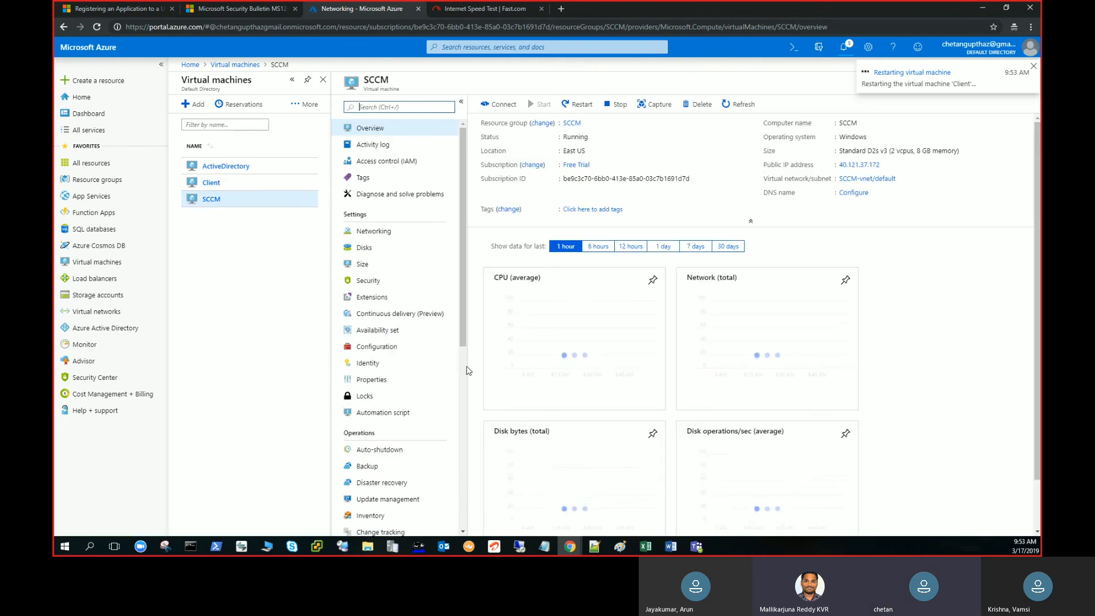
mouse_move(521, 546)
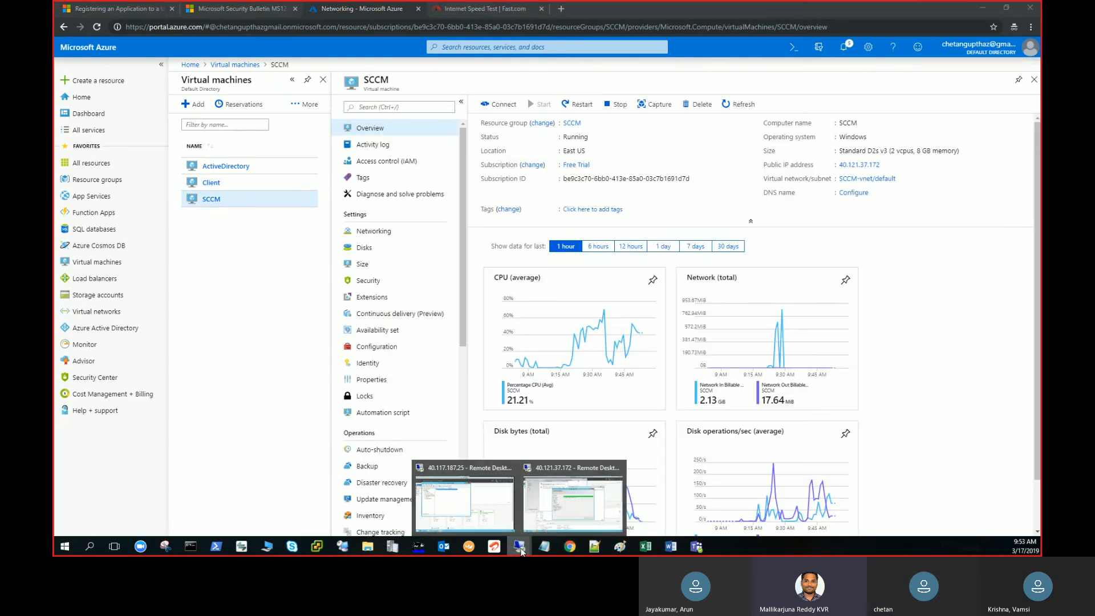
click(570, 518)
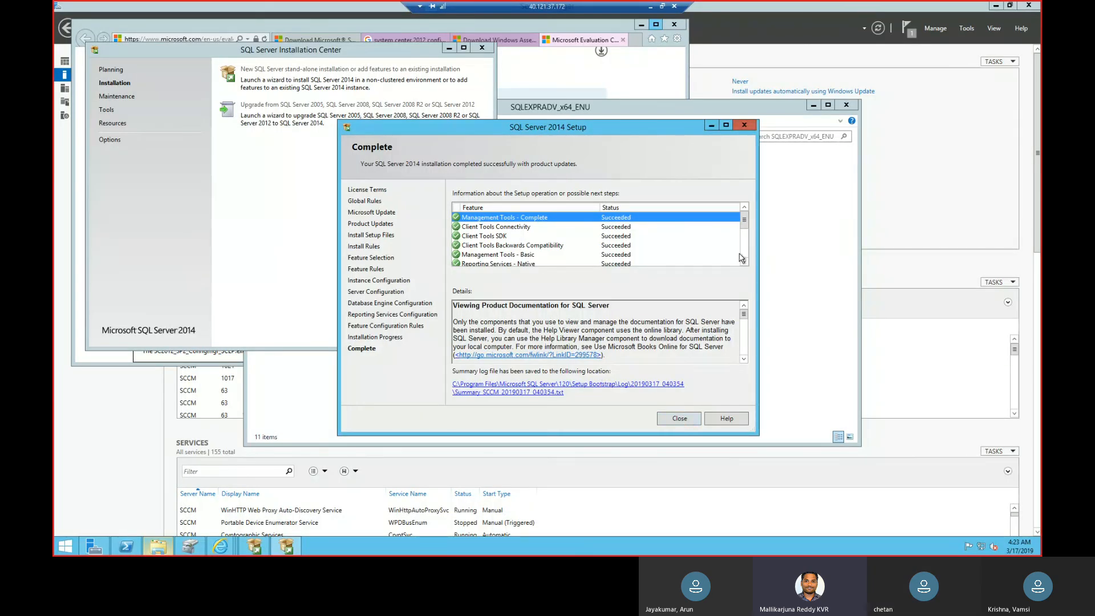
click(745, 249)
click(745, 250)
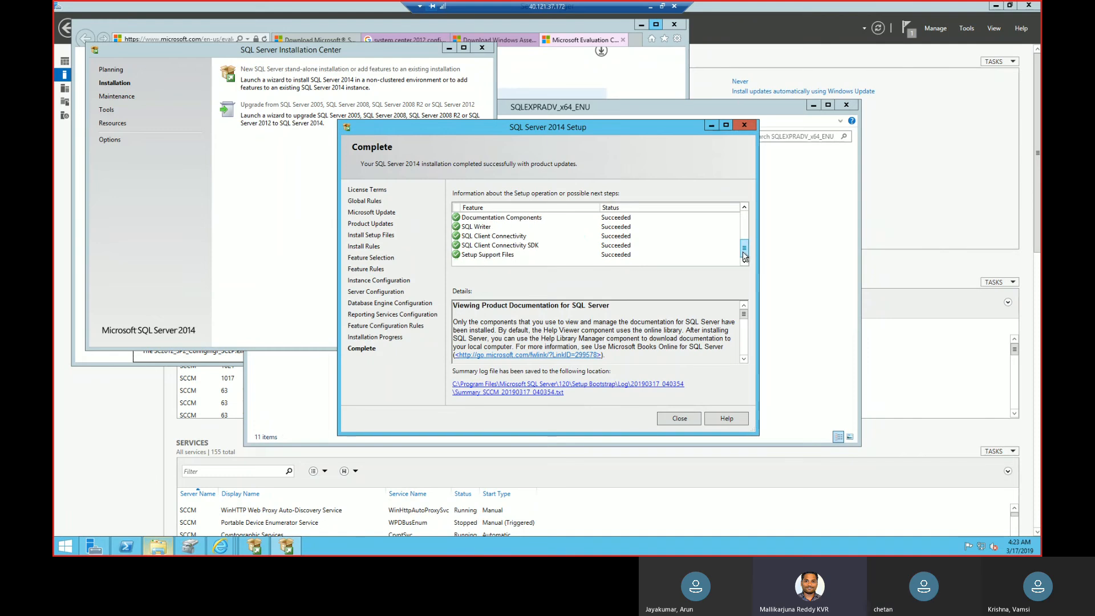
click(675, 418)
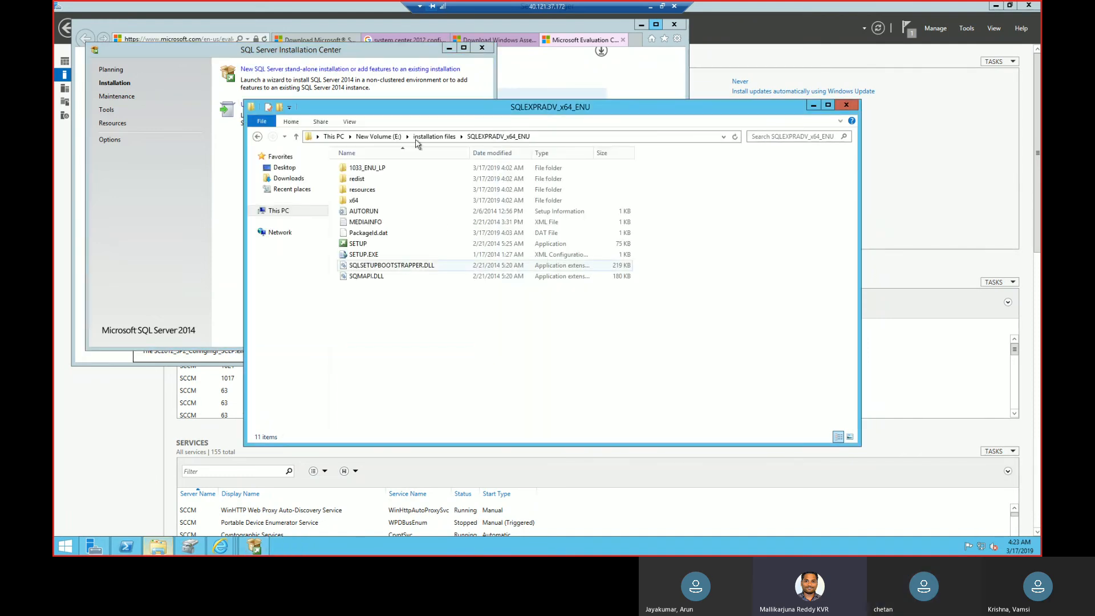
Go up to the installation files folder on drive E and run adksetup, allowing it past the security warning.
click(438, 136)
click(374, 183)
click(374, 181)
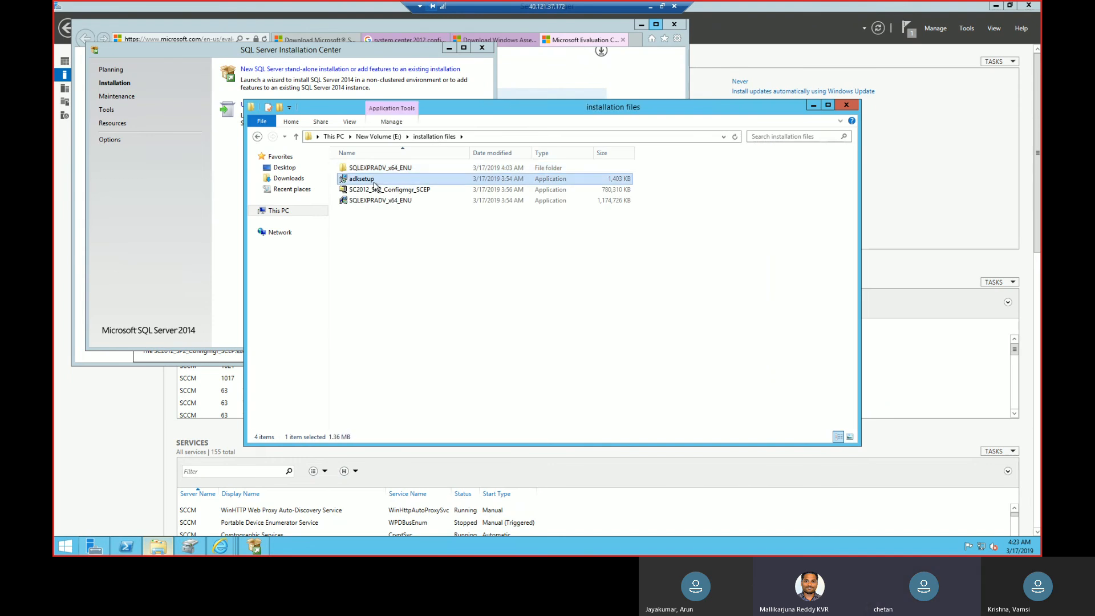
click(416, 181)
double_click(415, 181)
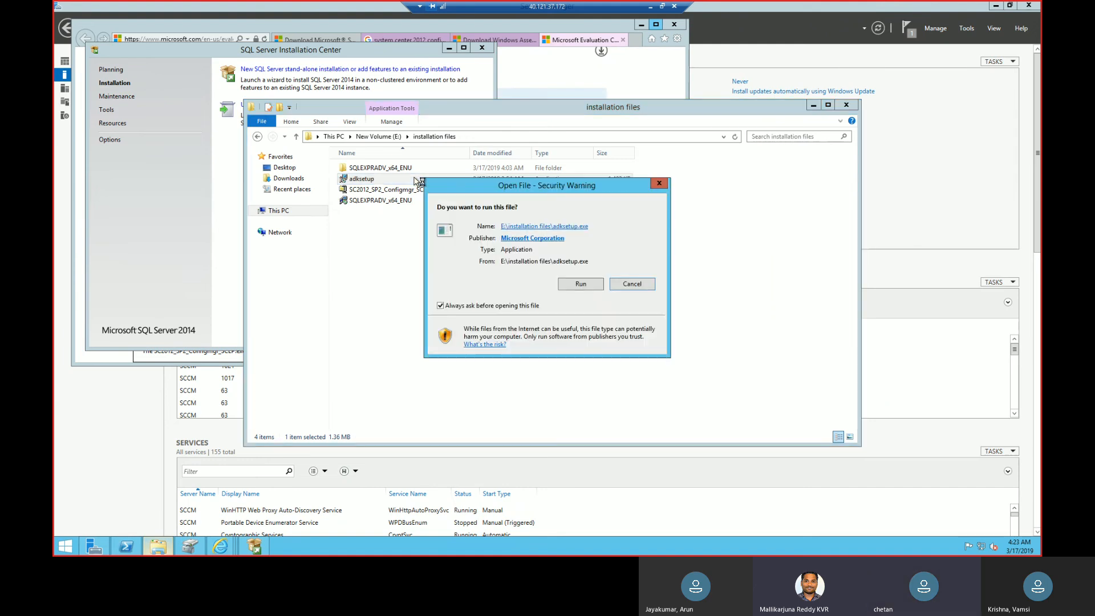
click(579, 287)
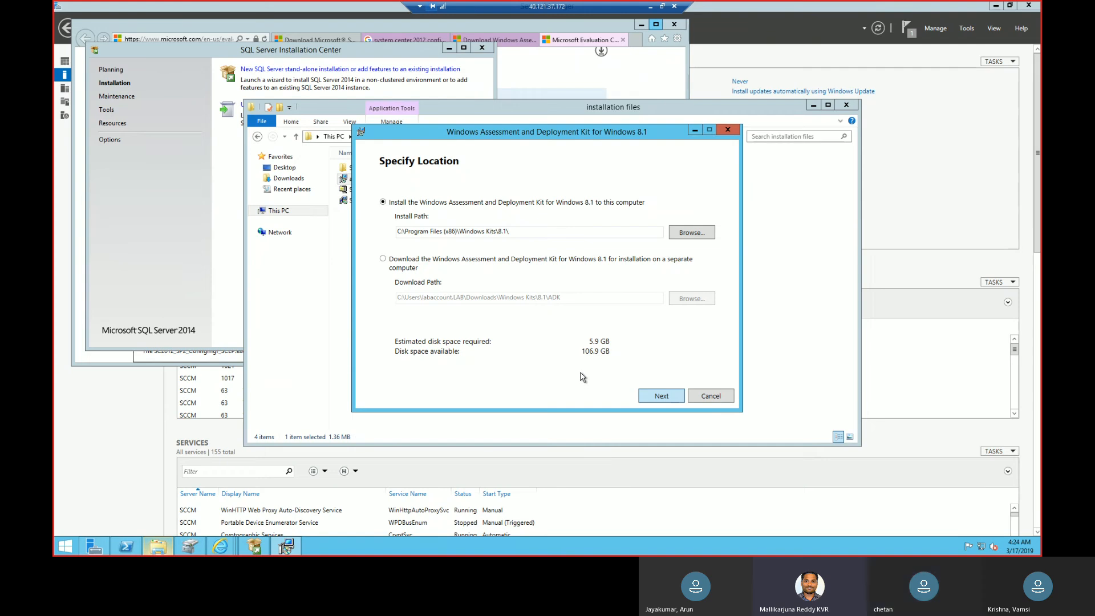
Keep the ADK's default install location and the CEIP choice No, and accept the license agreement.
key(Return)
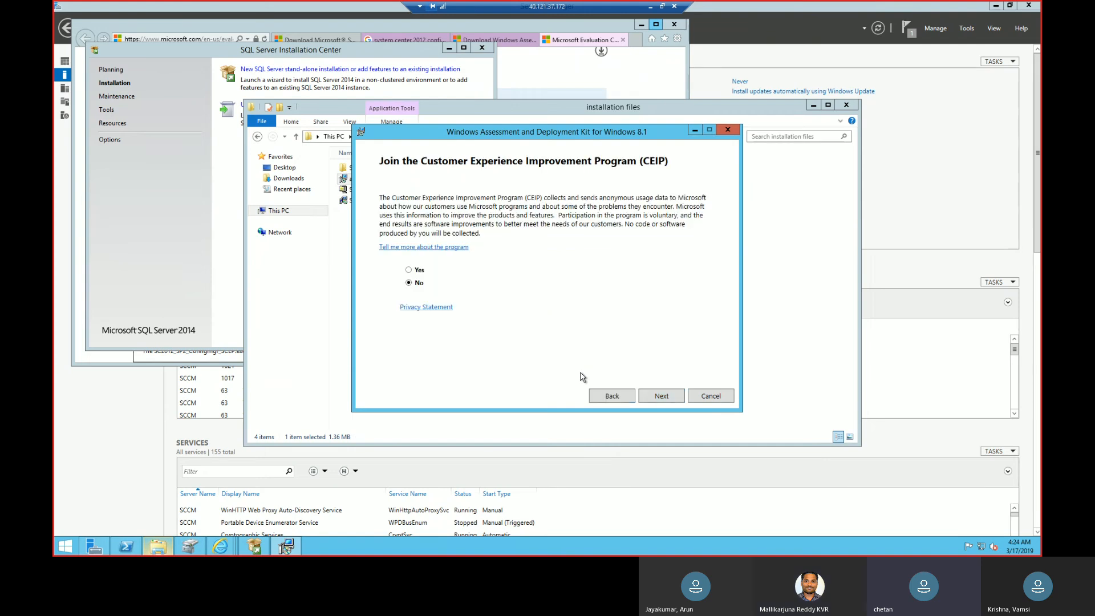
click(661, 396)
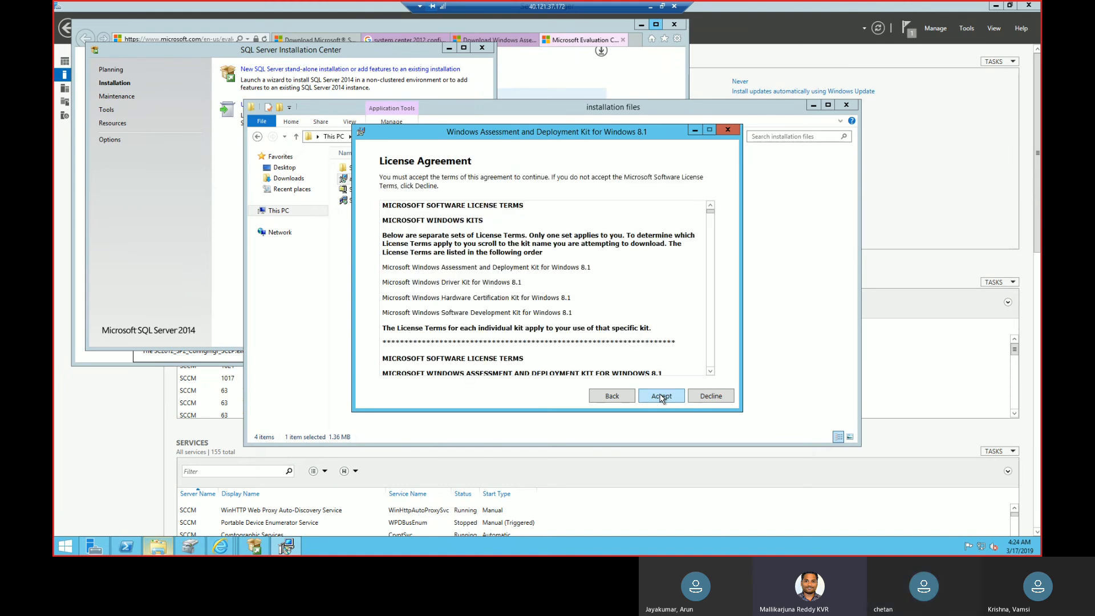
click(661, 396)
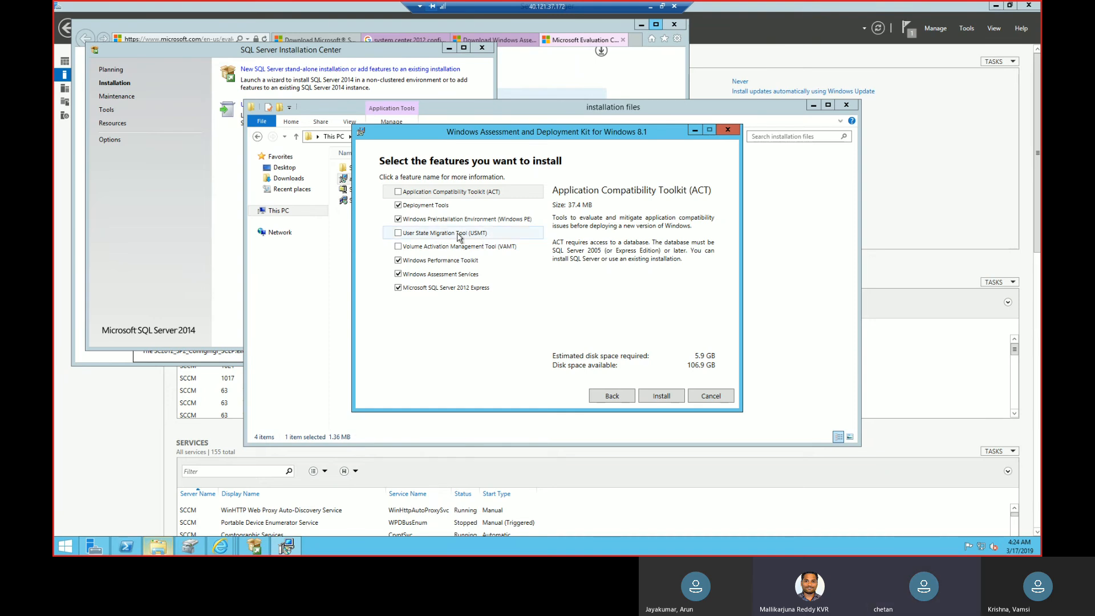
Add User State Migration Tool, Volume Activation Management Tool and Application Compatibility Toolkit to the selected ADK features and start the installation.
click(459, 235)
click(399, 234)
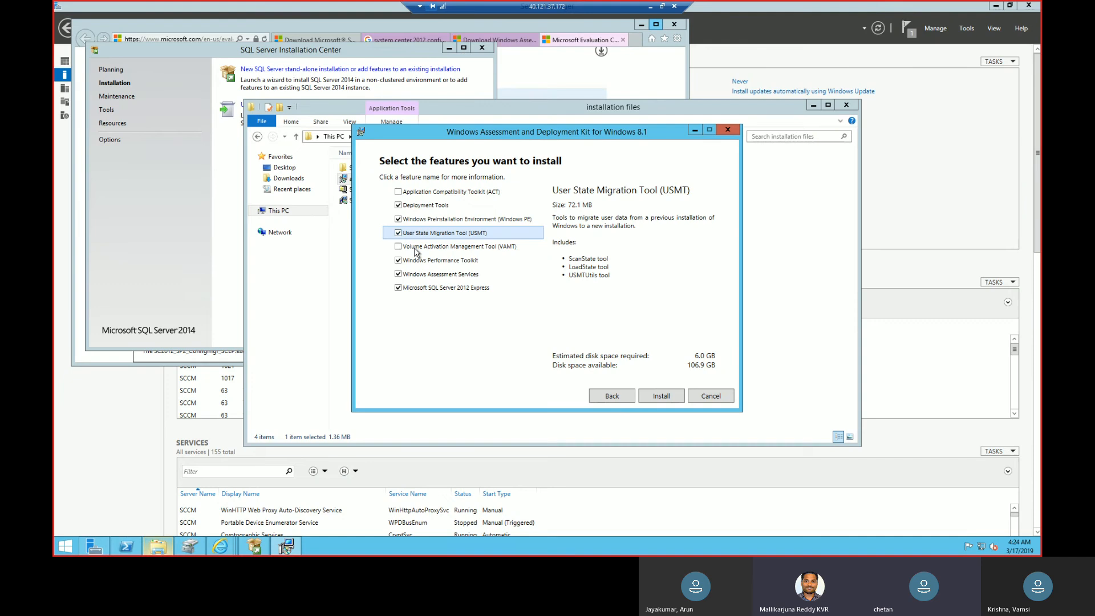
click(416, 244)
click(439, 191)
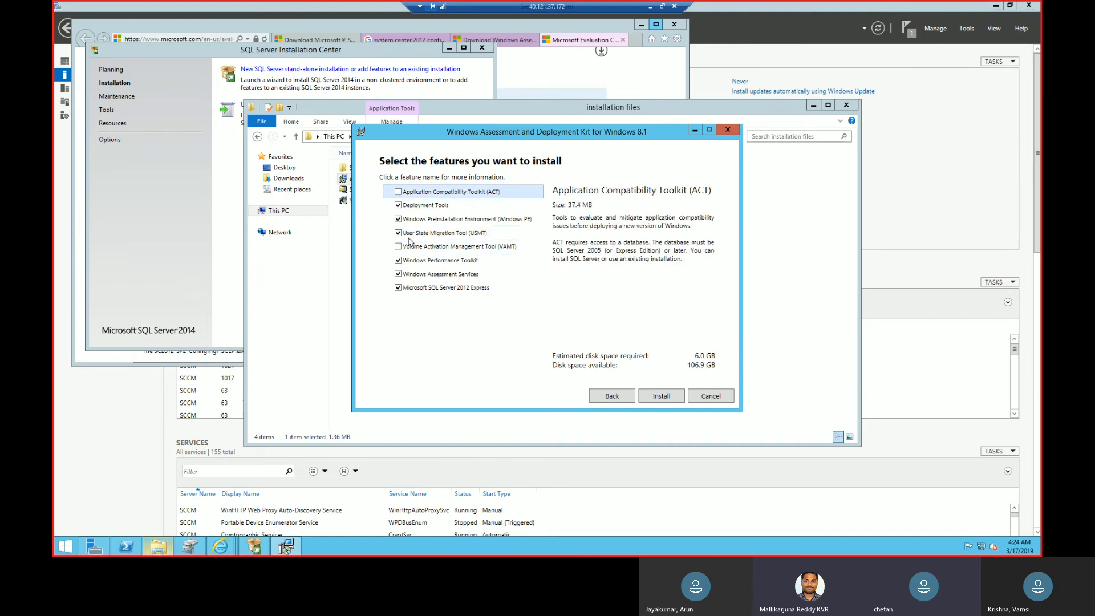
click(398, 247)
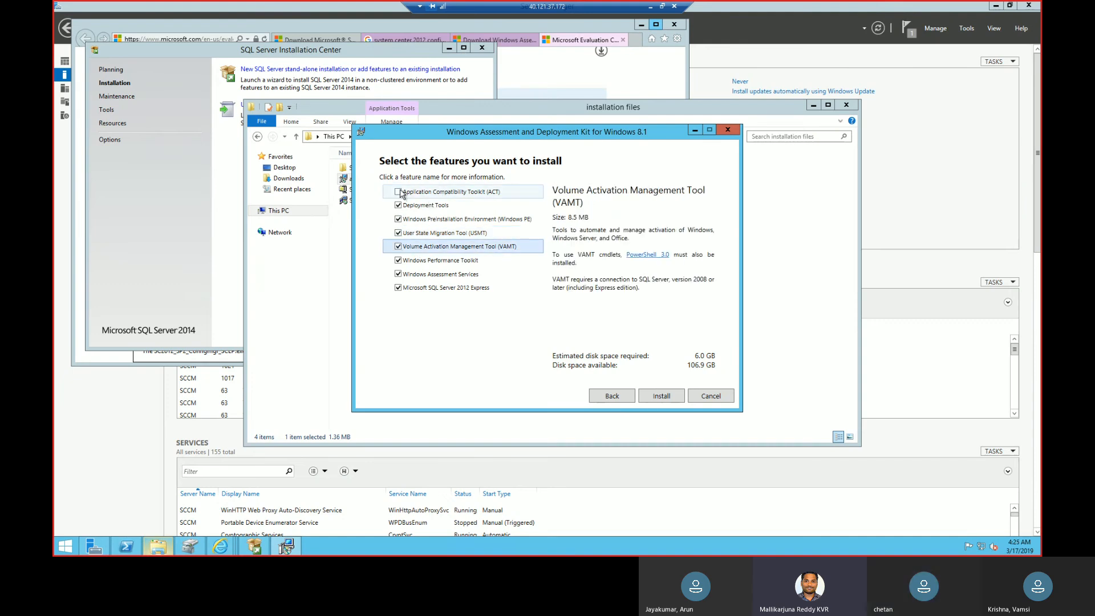
click(399, 192)
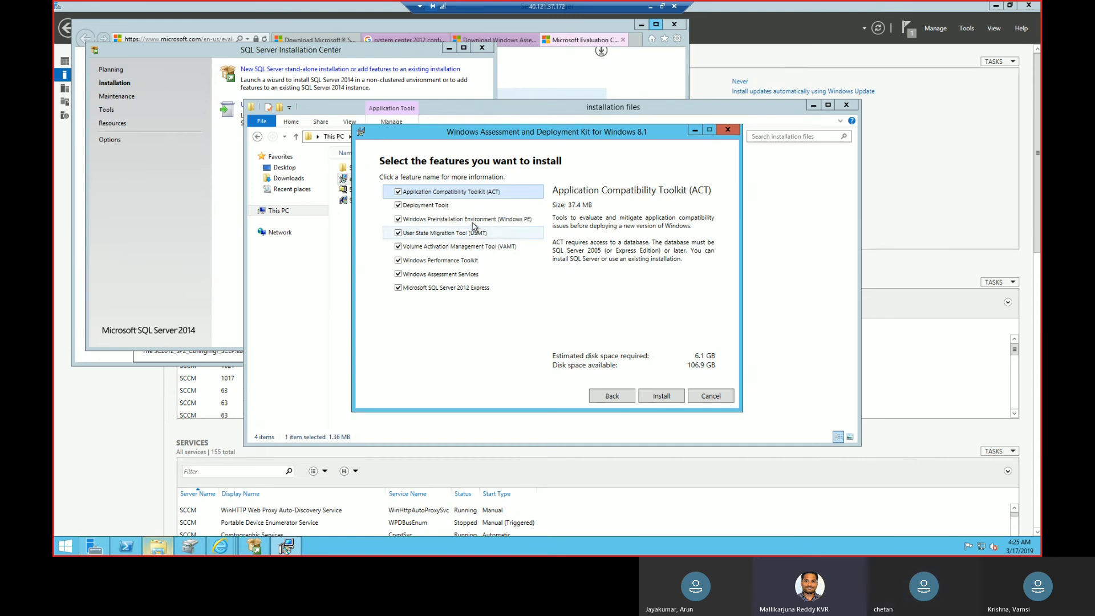
click(440, 222)
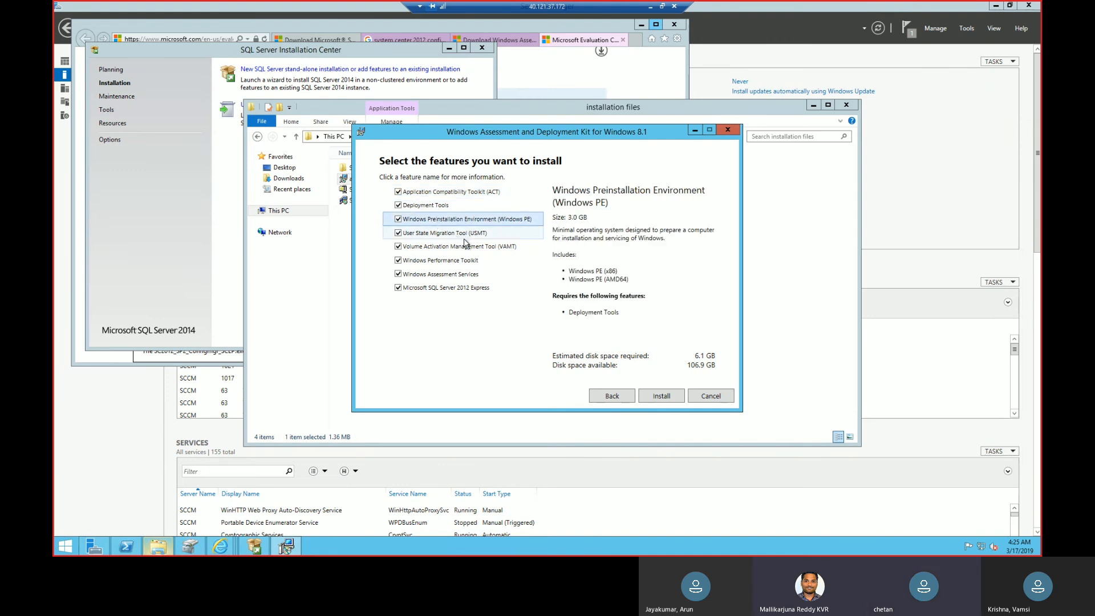
click(674, 399)
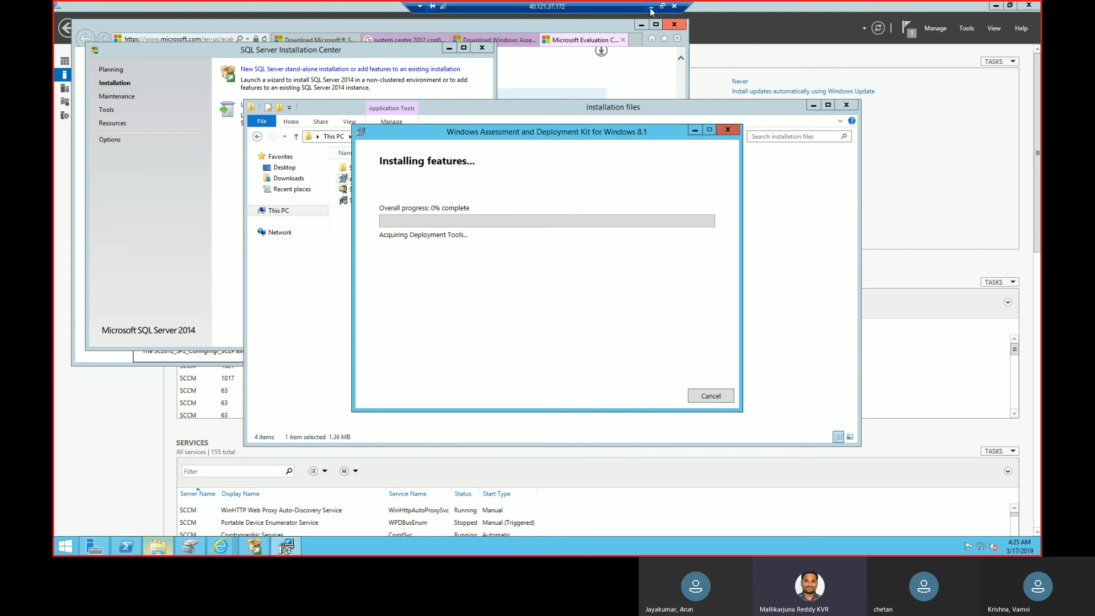
Minimize the SCCM session, copy the Client virtual machine's public IP address and start a new Remote Desktop connection to 40.117.37.115.
click(651, 8)
click(277, 182)
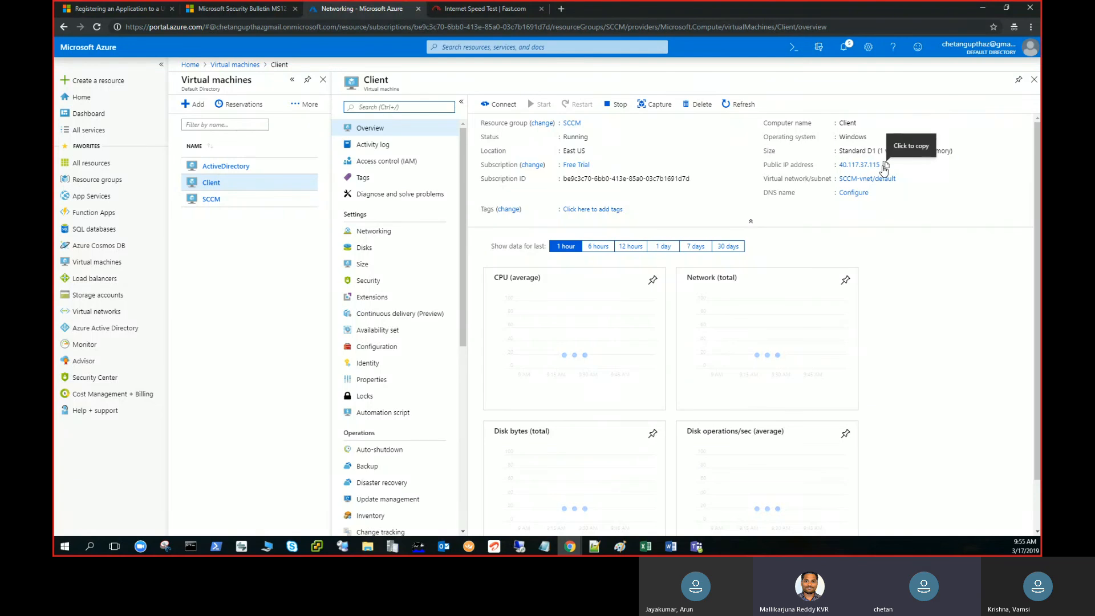
right_click(521, 552)
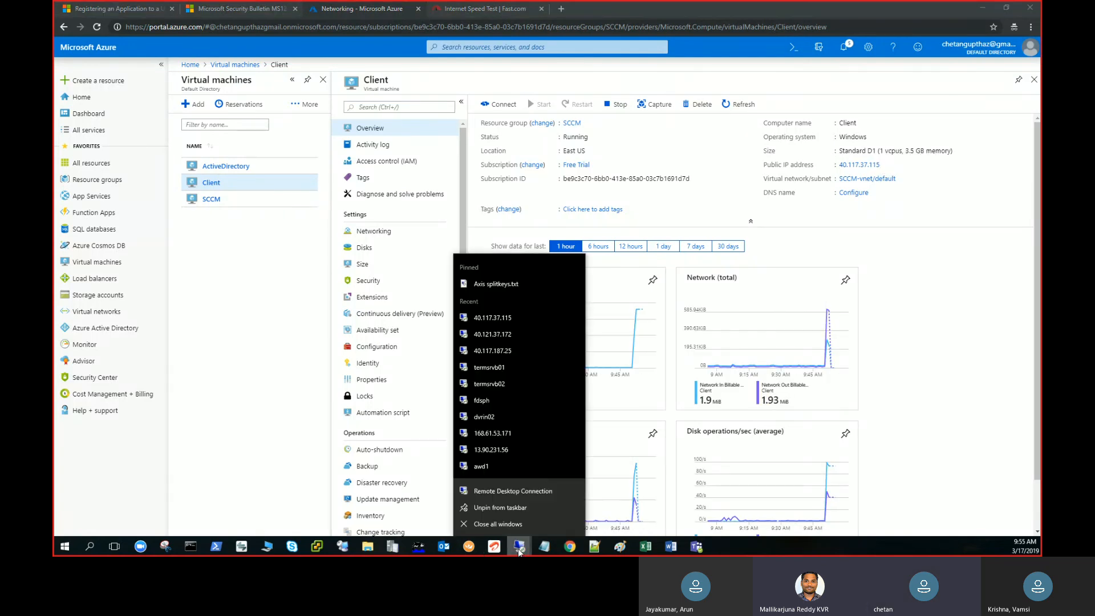
click(541, 497)
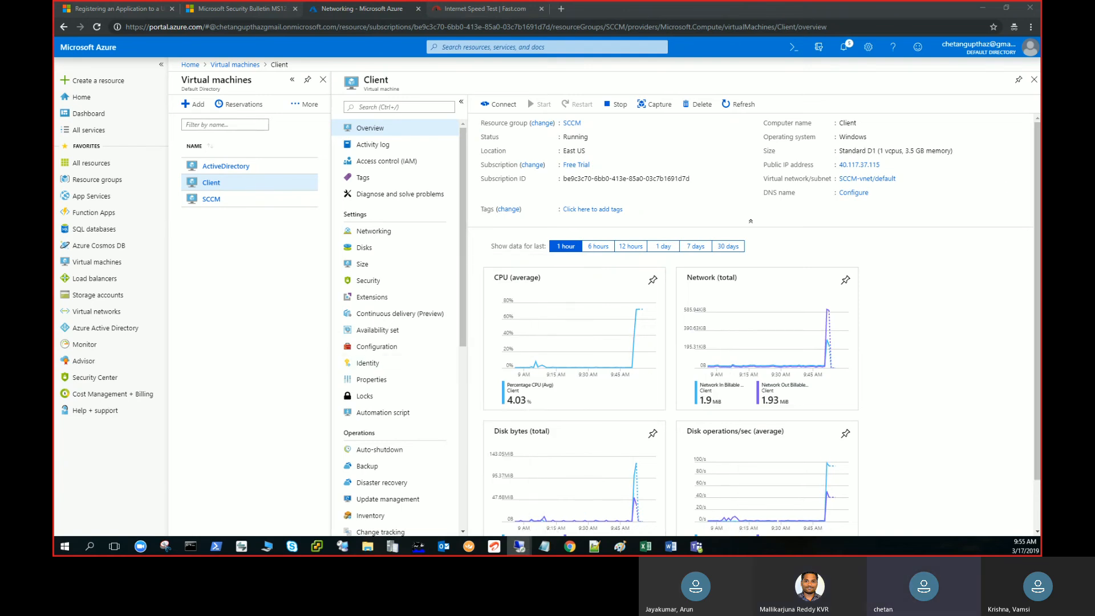
drag(171, 12, 626, 104)
text(40.117.37.115)
key(Return)
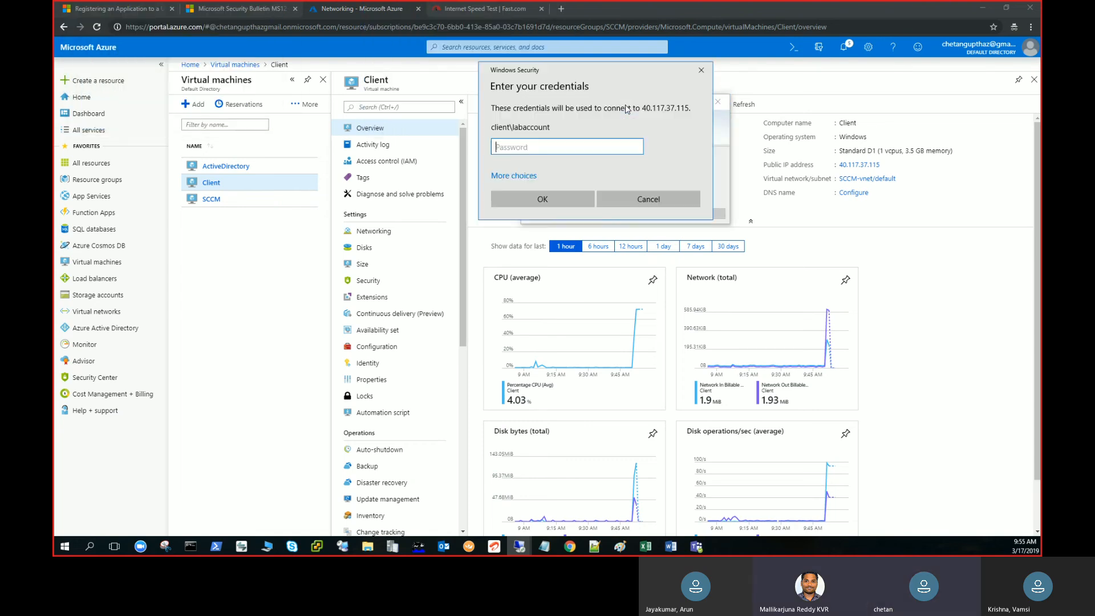
Enter the account password for the Client connection and accept its untrusted certificate.
text(••••••••)
key(Return)
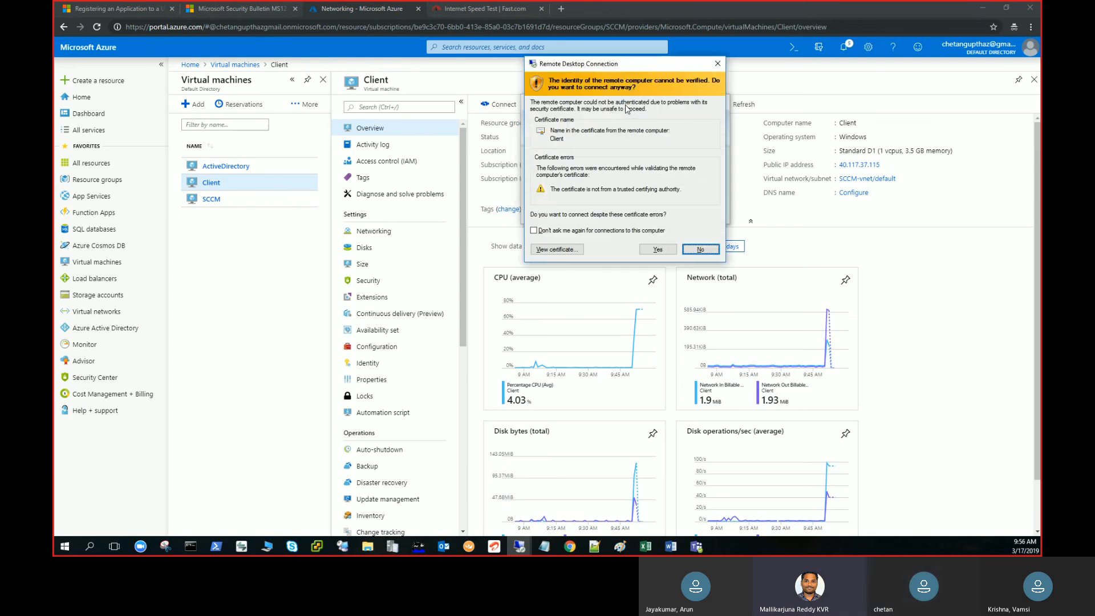
key(alt+y)
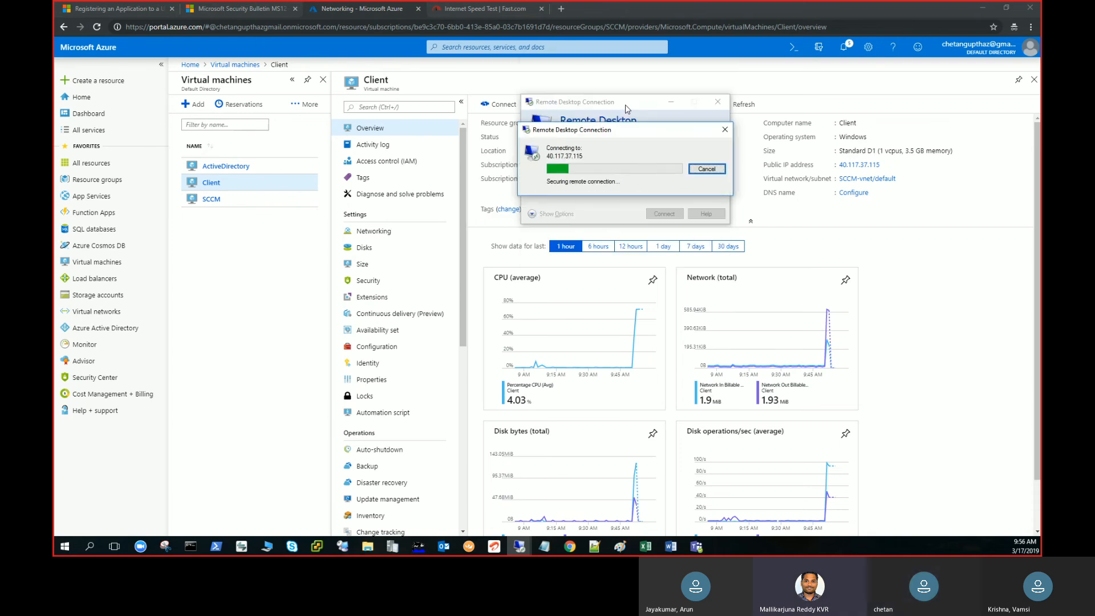
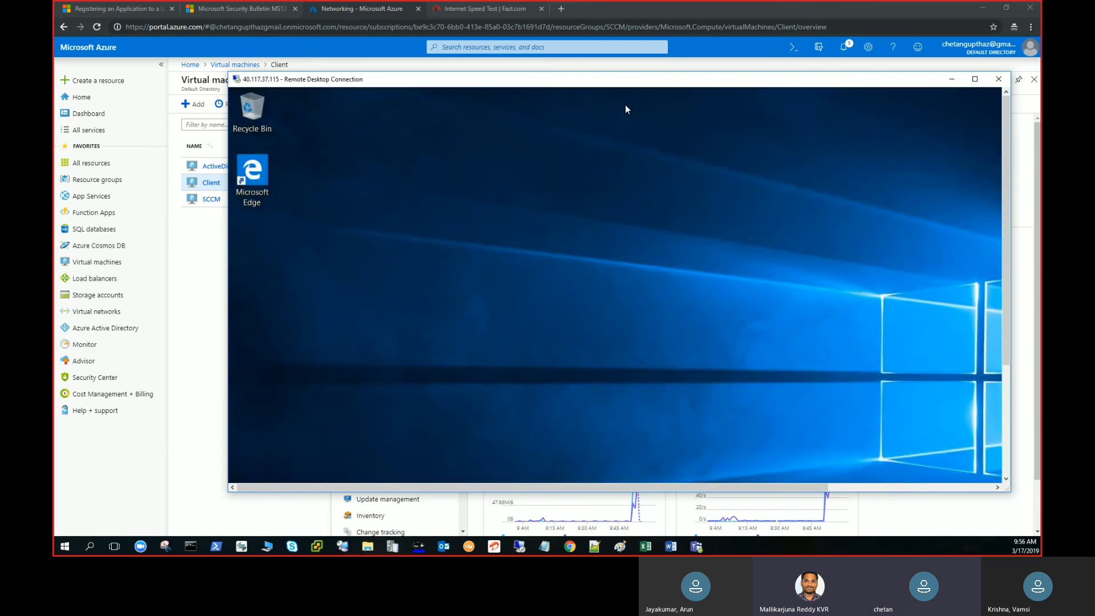
Maximize the Client's remote session, open its computer name settings from the system properties, and submit lab.com as its domain.
double_click(679, 82)
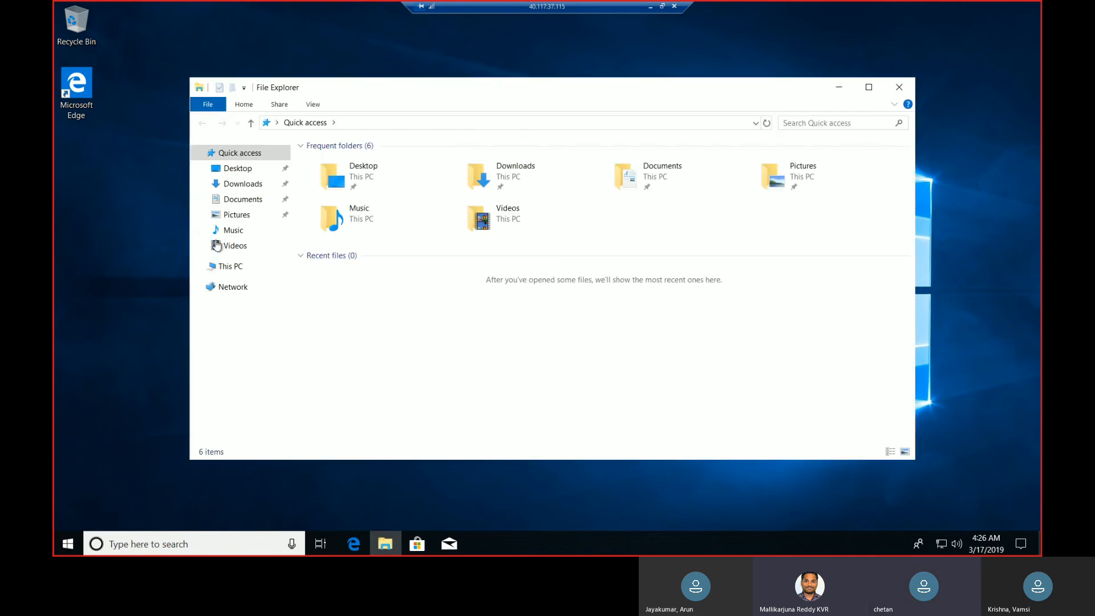
click(228, 268)
right_click(229, 268)
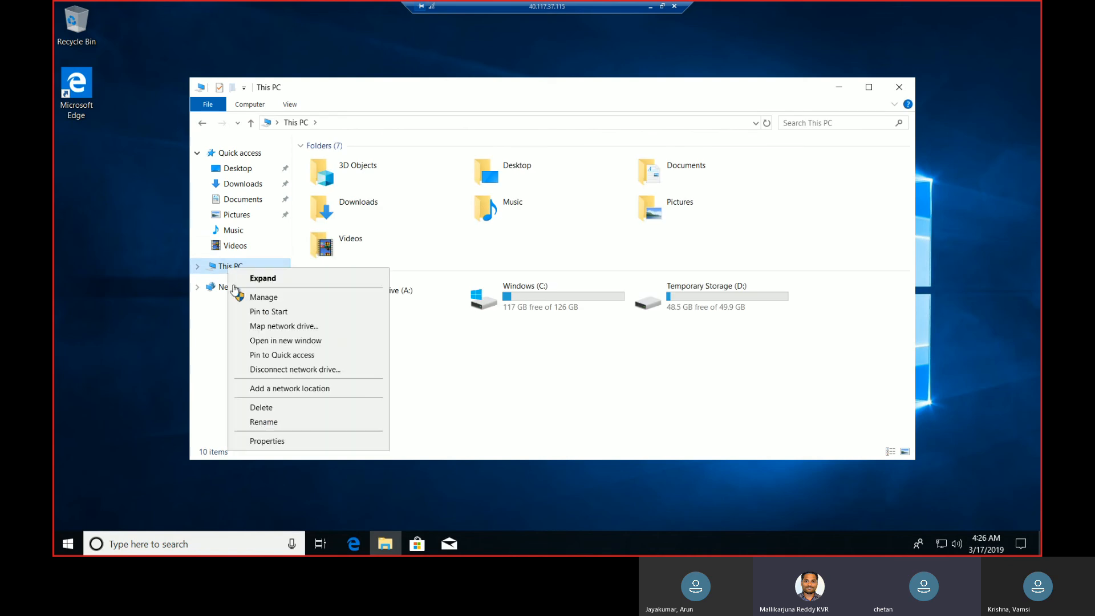
click(273, 442)
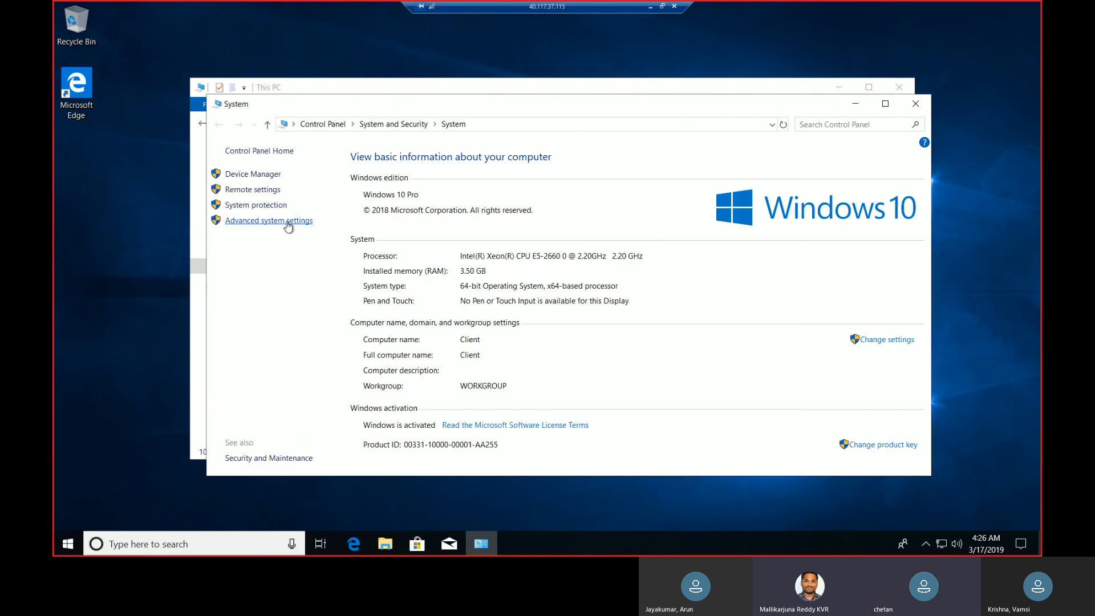
click(287, 223)
click(182, 114)
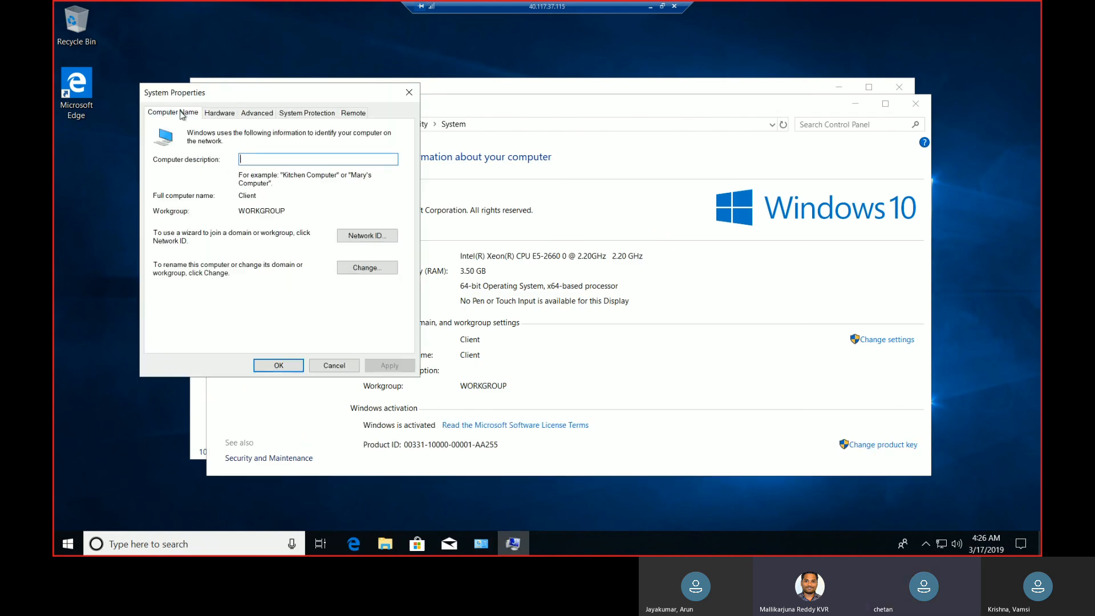
click(366, 273)
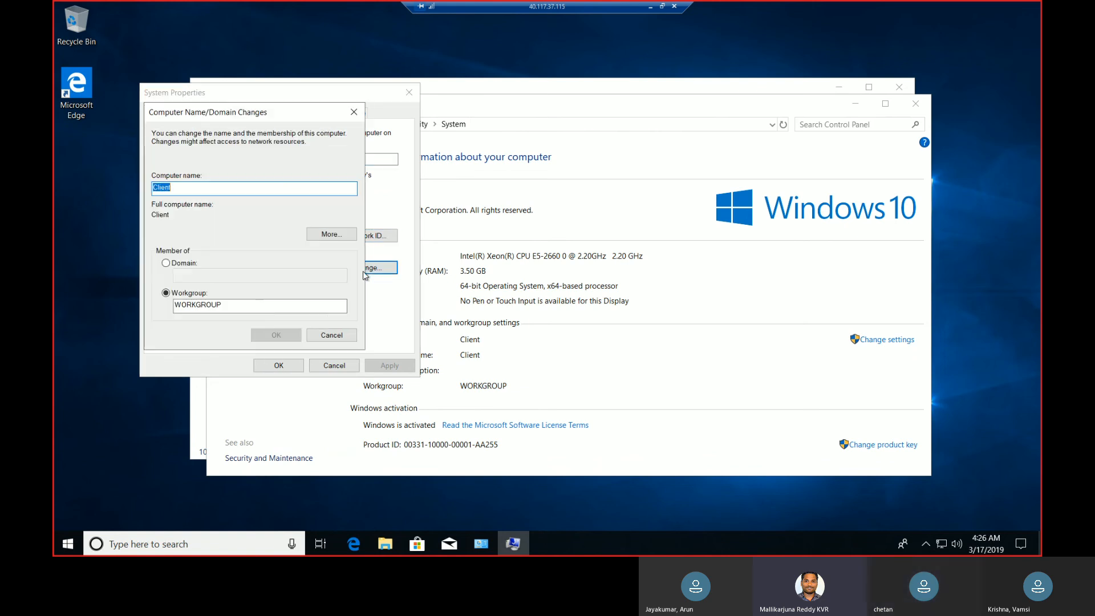
click(178, 264)
click(196, 276)
text(lab.com)
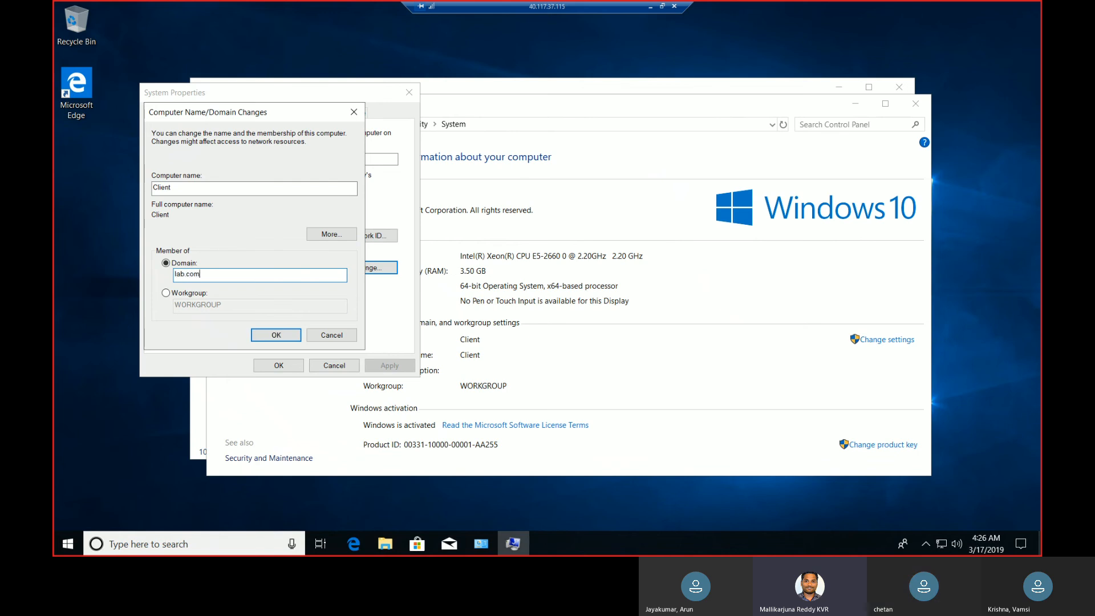
click(283, 342)
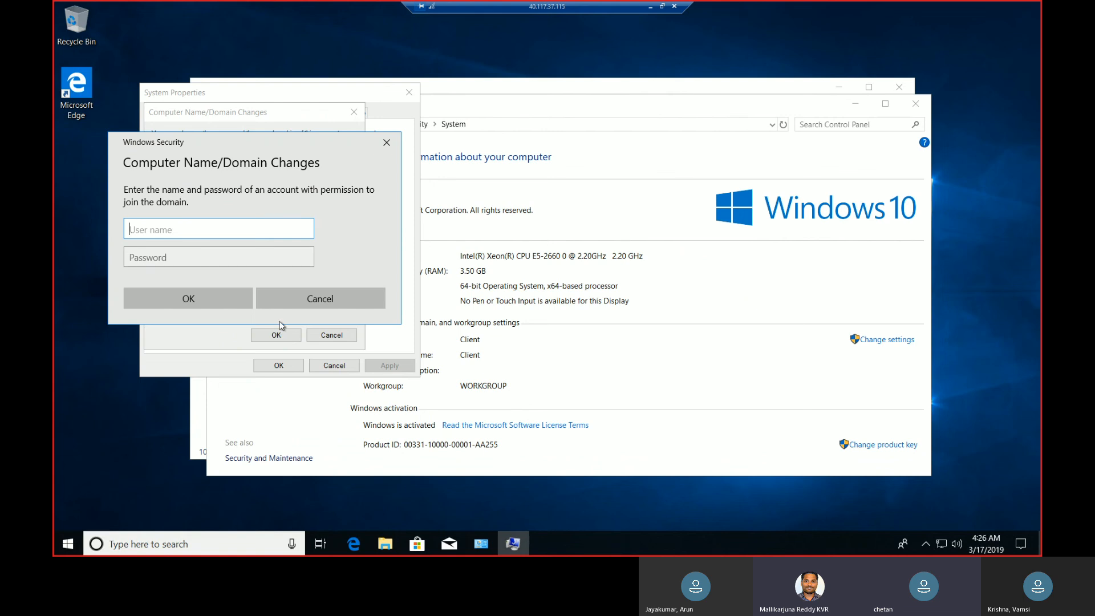
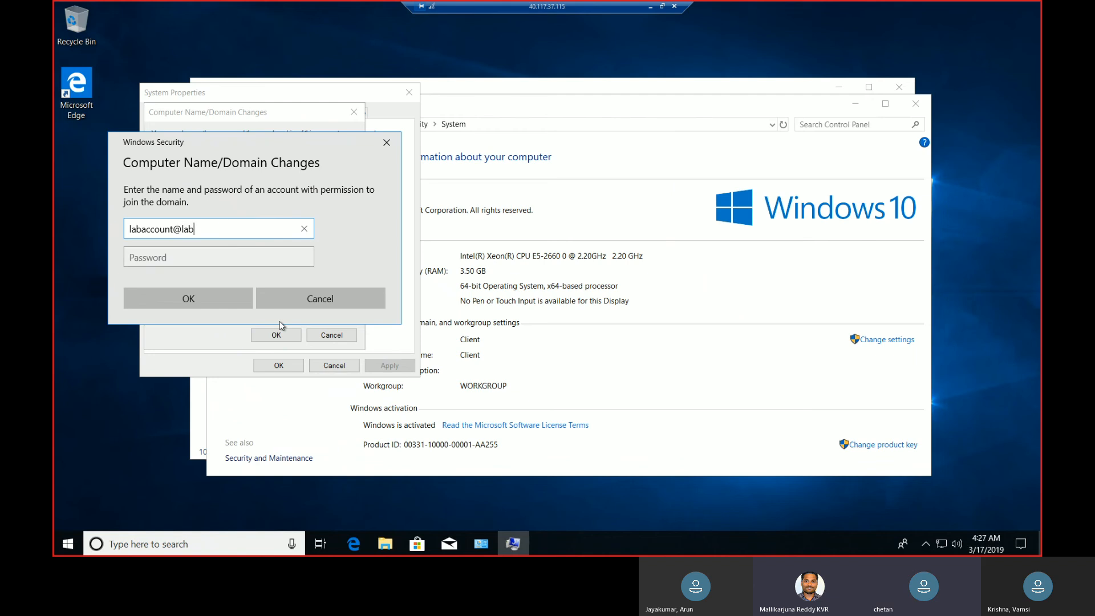
Authorize the domain join with the domain account's user name and password, and close the system properties.
key(Tab)
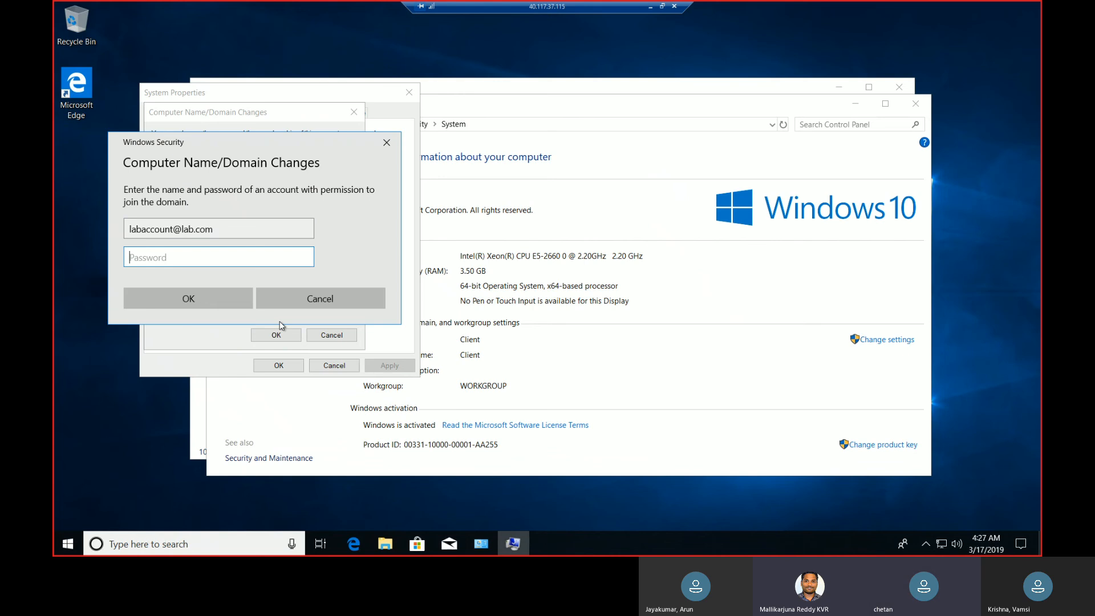
text(••••••••••••)
key(Return)
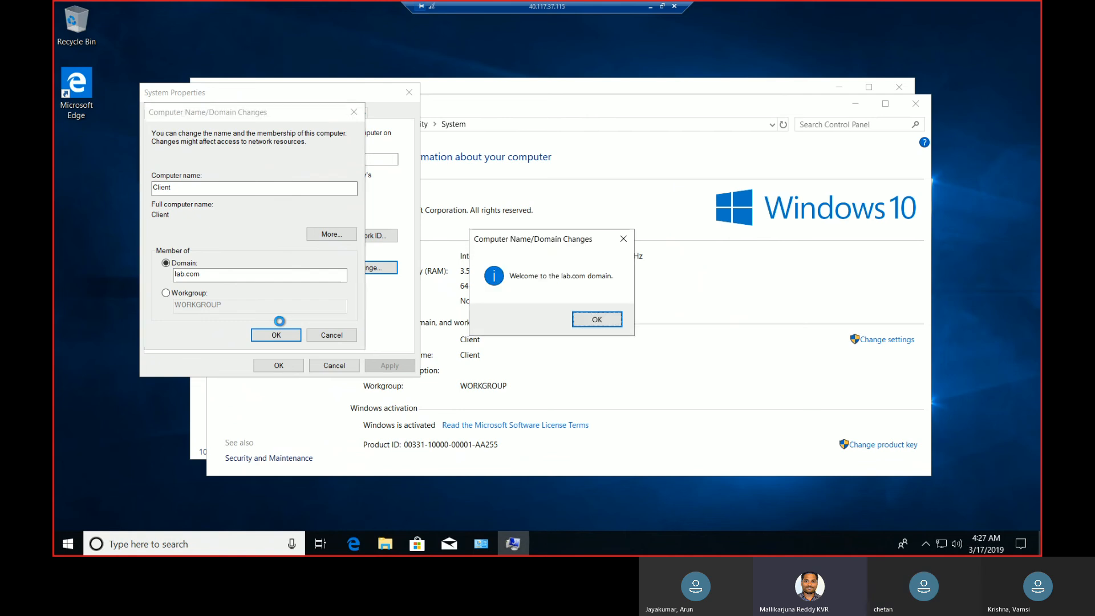
click(618, 318)
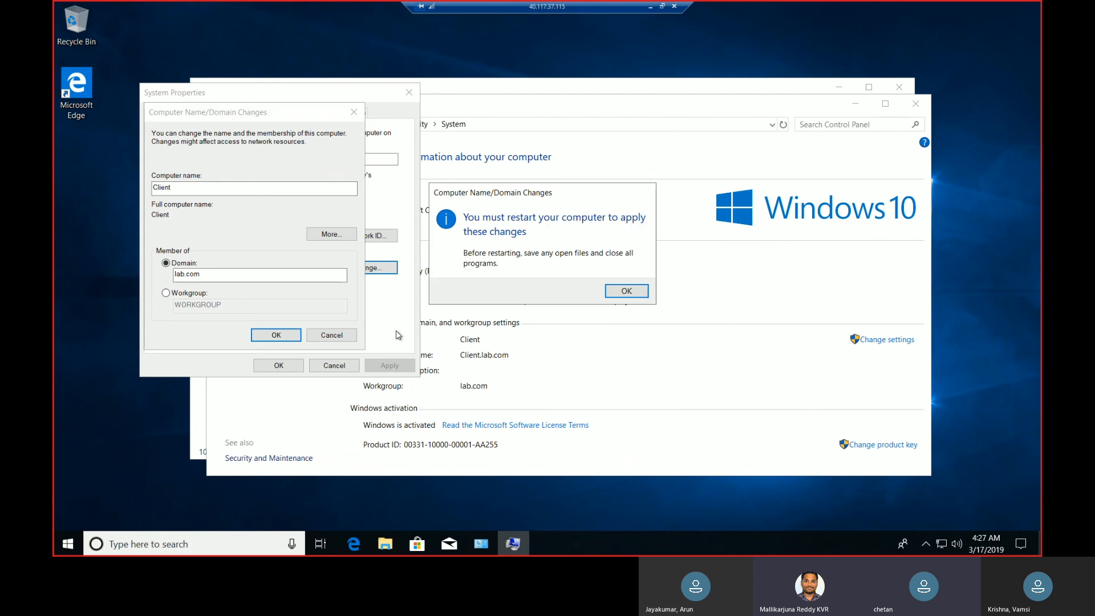
click(632, 294)
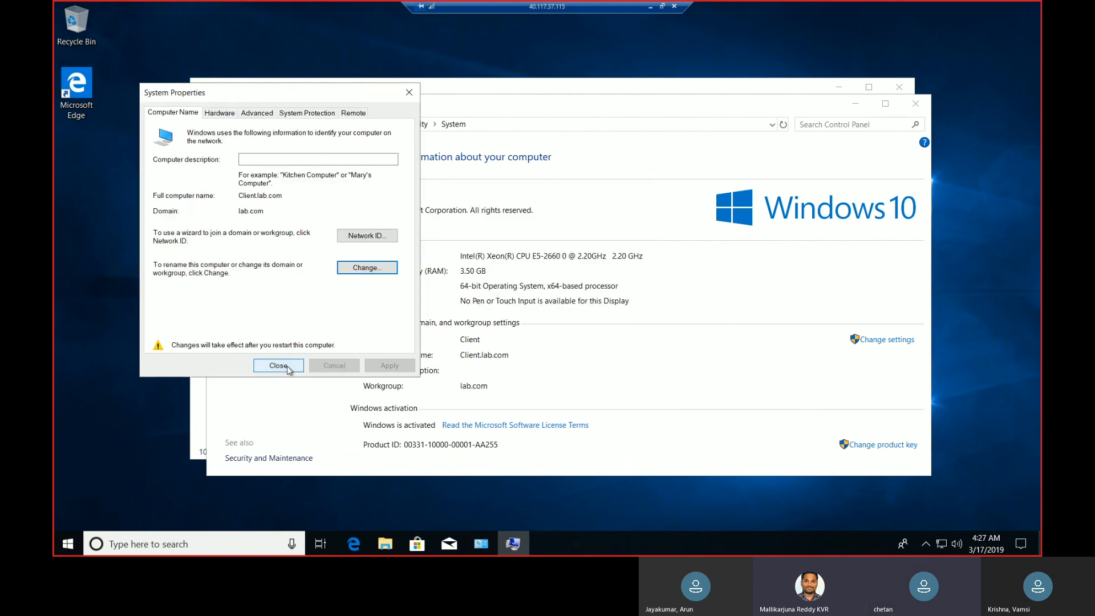
click(279, 366)
Open lusrmgr.msc on the Client and examine the members of the local Administrators group.
right_click(68, 542)
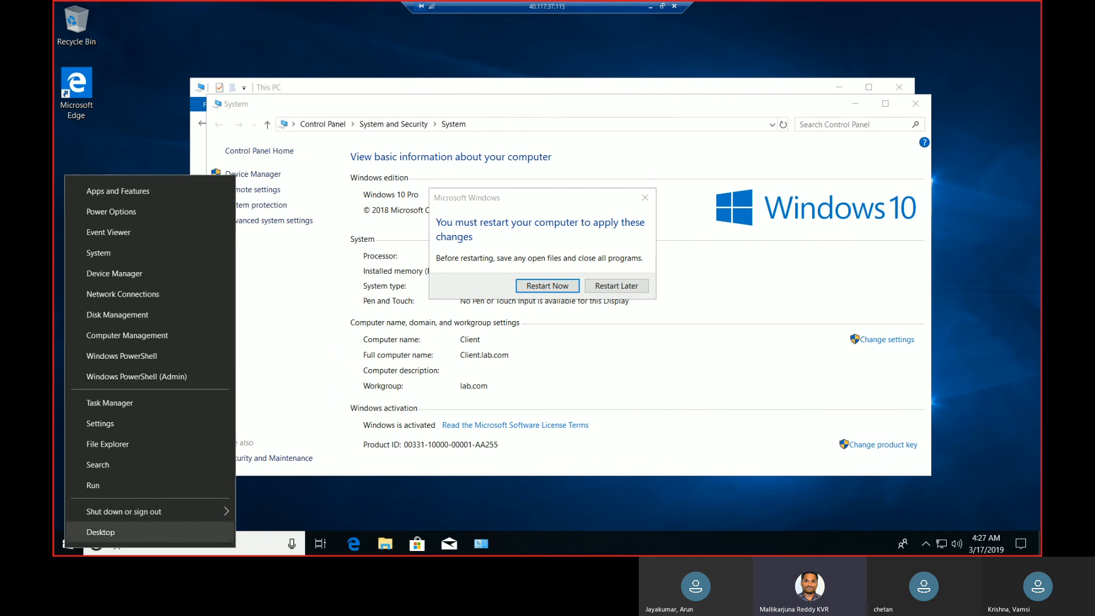
click(100, 486)
text(lusrmgr.msc)
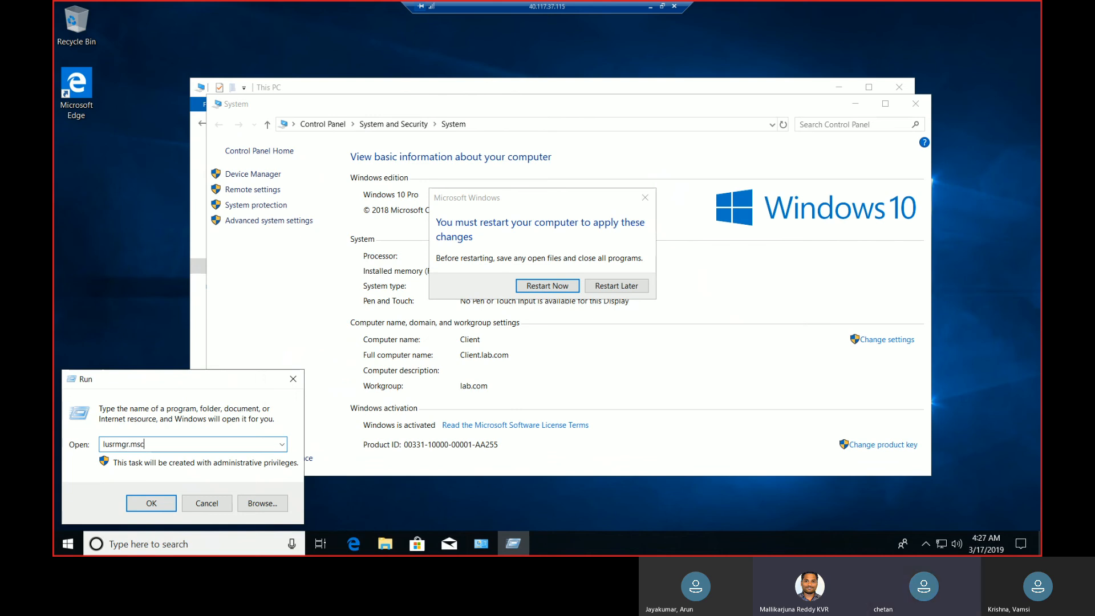
key(Return)
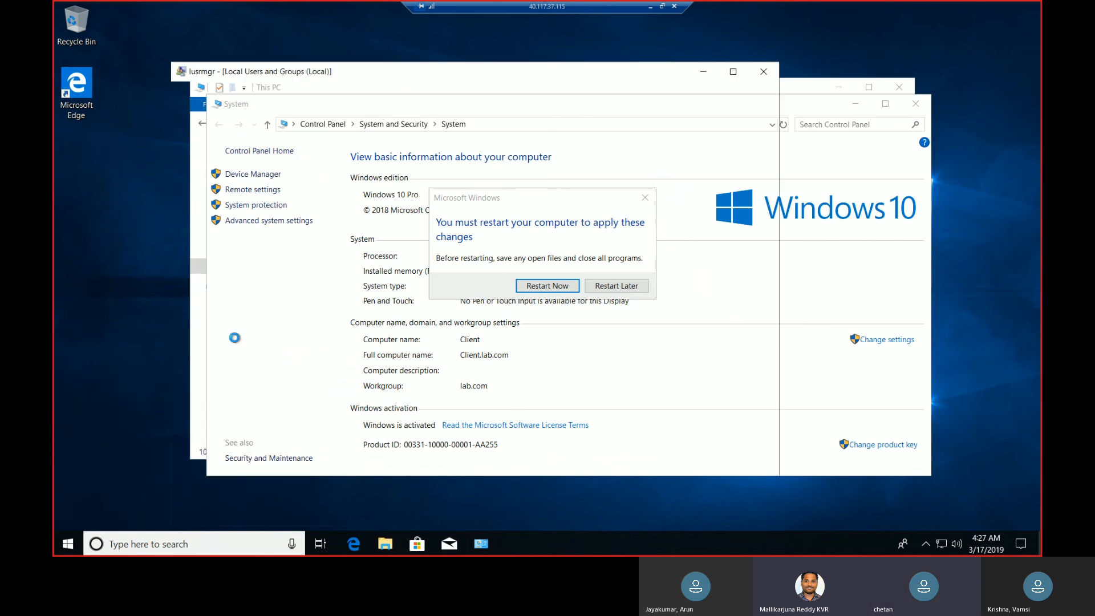
click(216, 148)
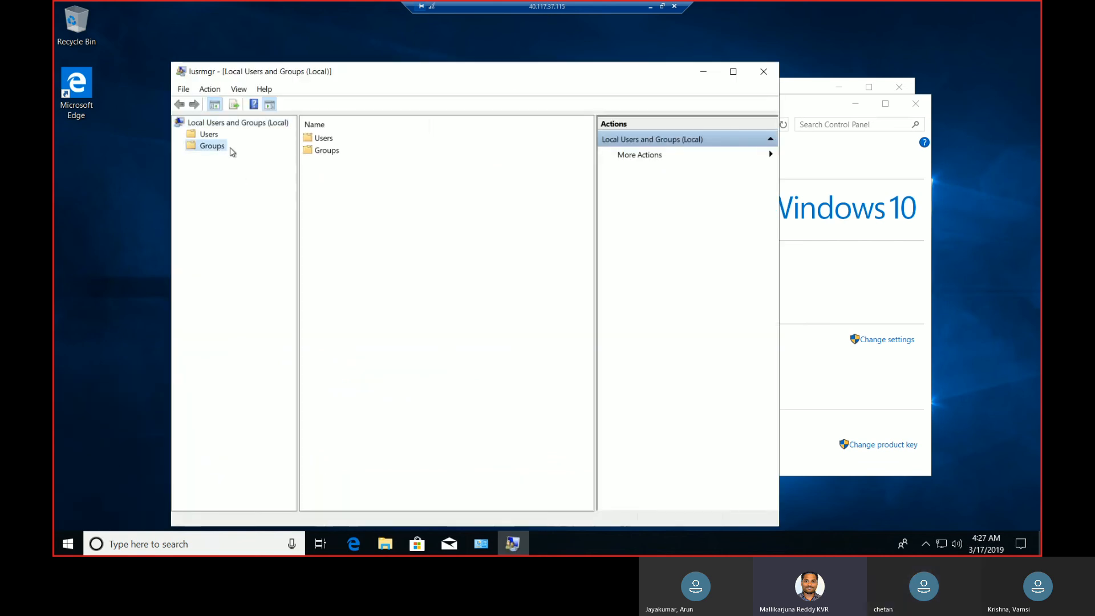
double_click(339, 150)
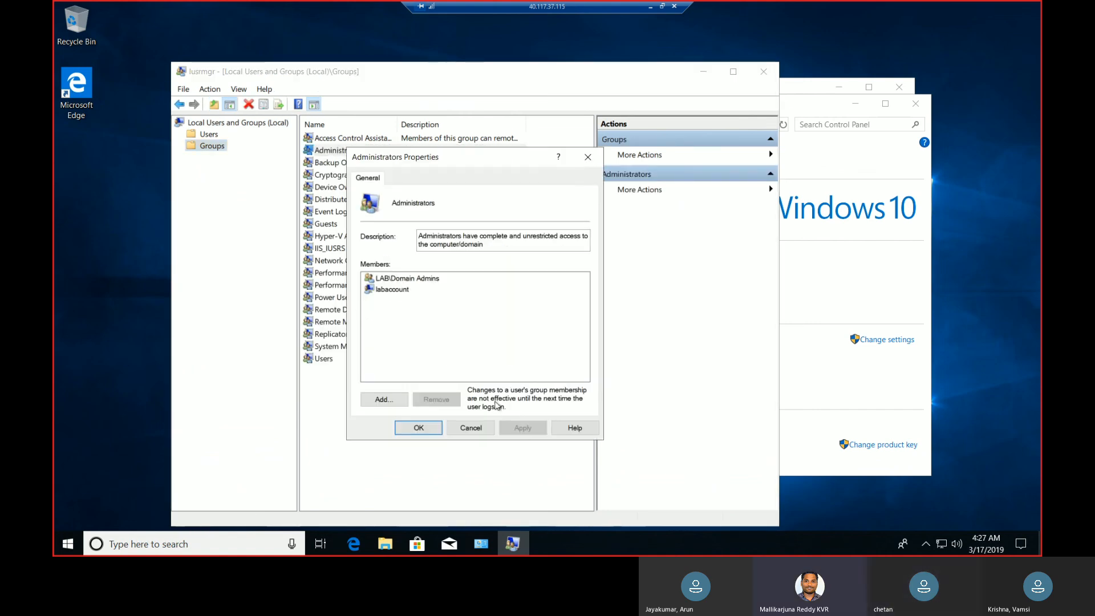
click(471, 428)
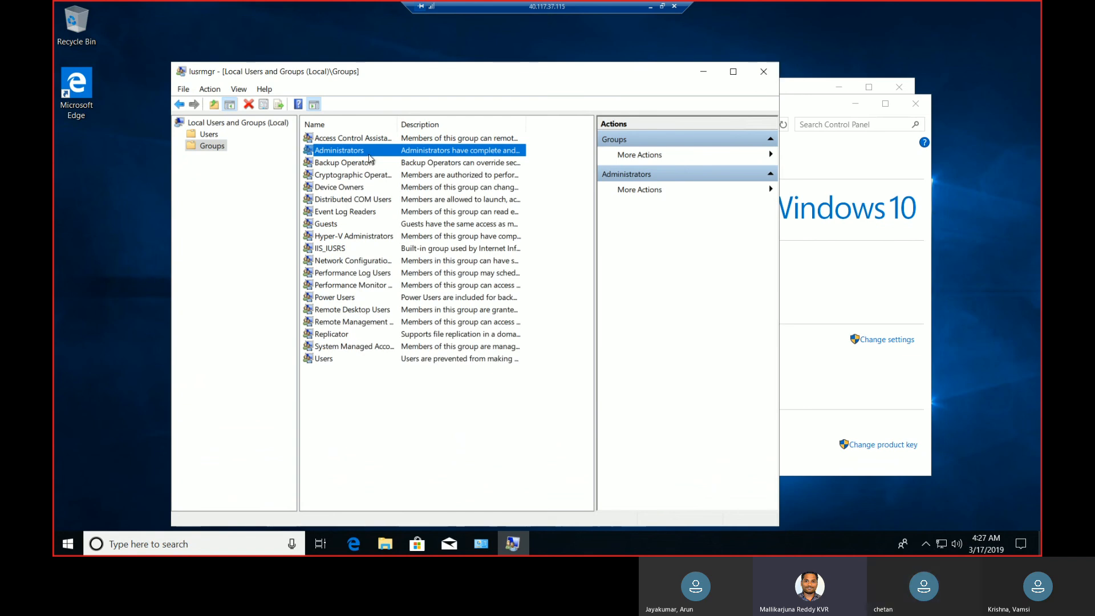
Switch to the domain controller's Remote Desktop session and show the lab.com Users container in Active Directory Users and Computers.
click(651, 8)
mouse_move(519, 546)
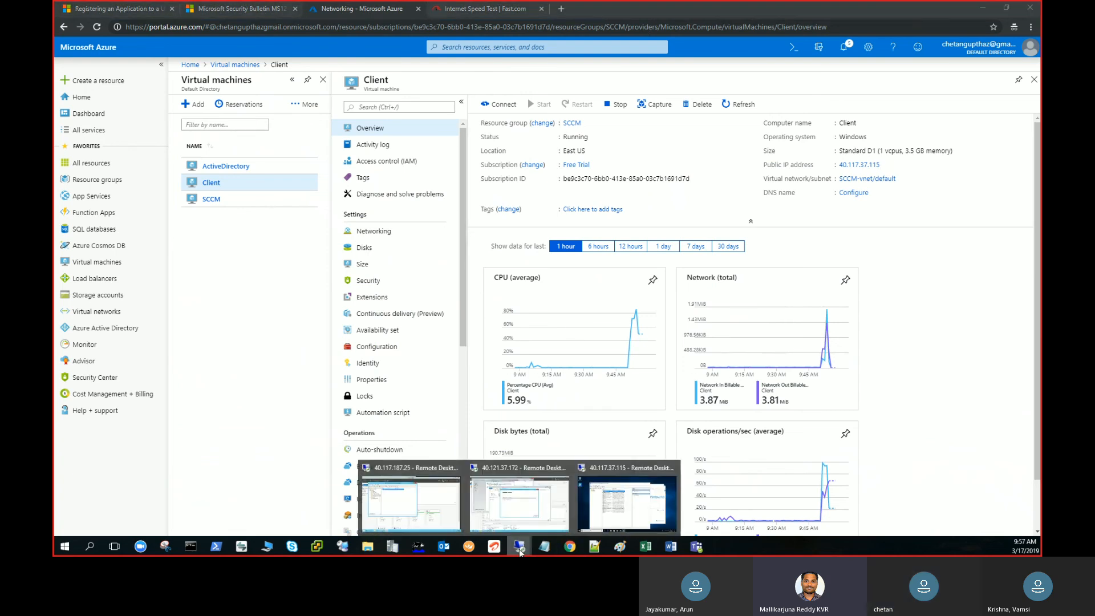
click(423, 522)
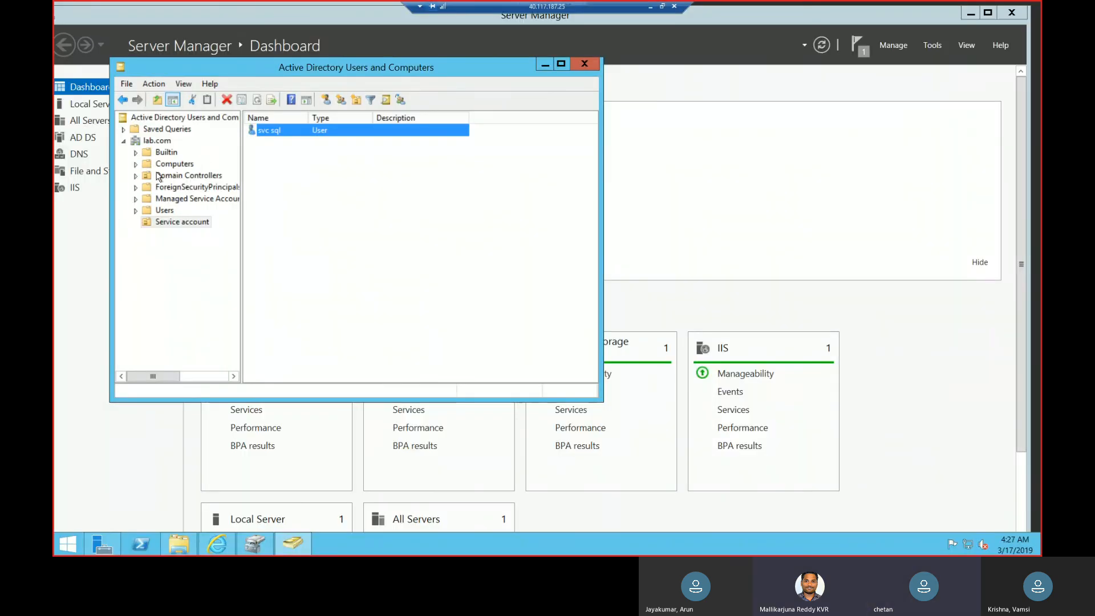
click(164, 210)
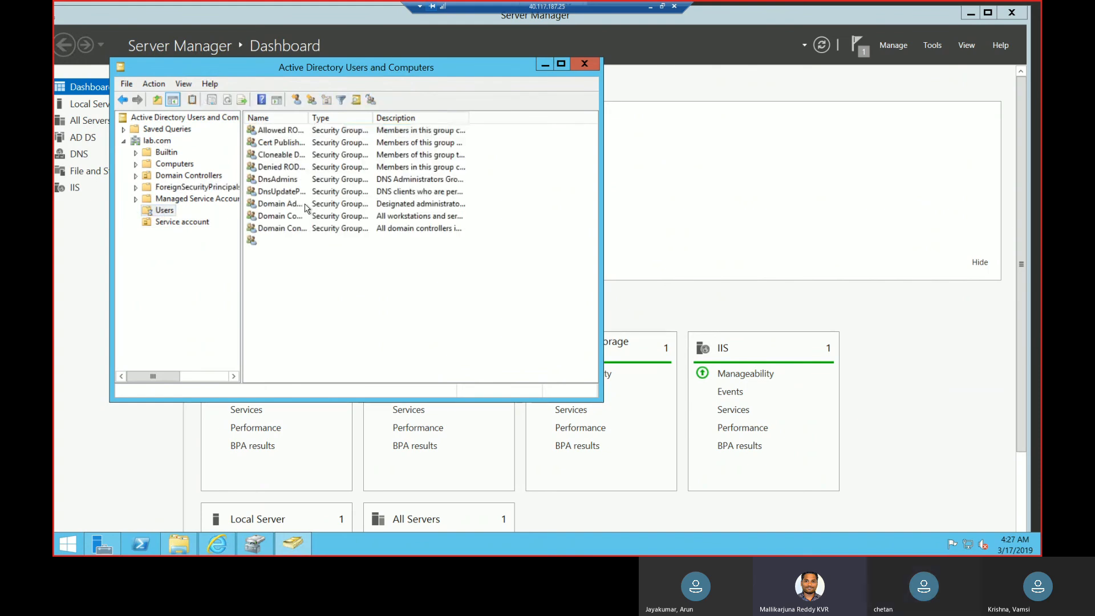
right_click(307, 205)
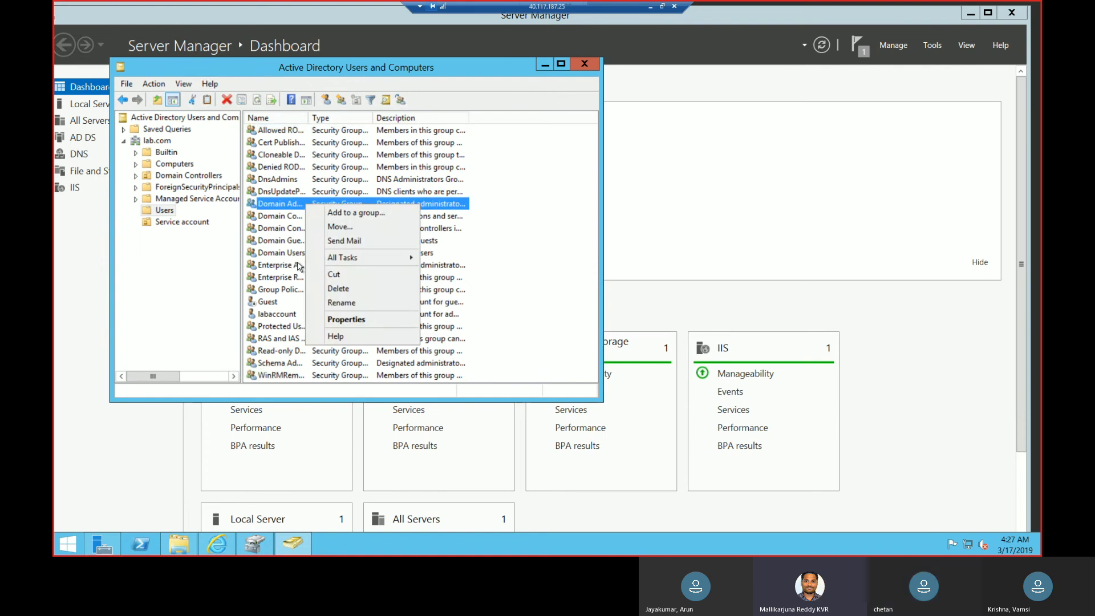
click(163, 213)
Start a new user in the Users container, filling in the person's first name, last name and logon name at lab.com.
right_click(163, 212)
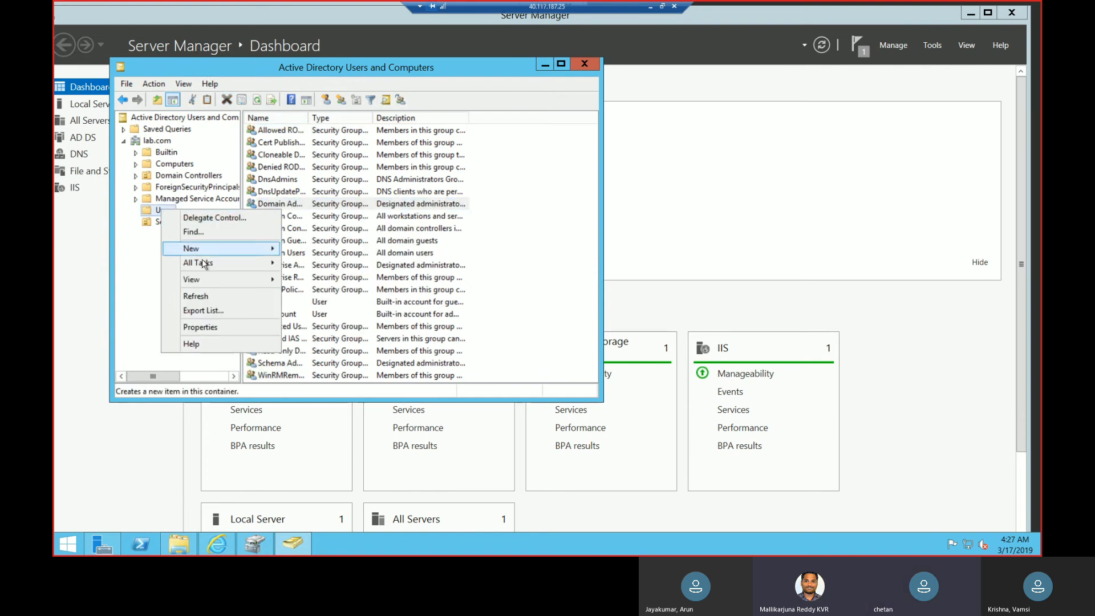
mouse_move(214, 251)
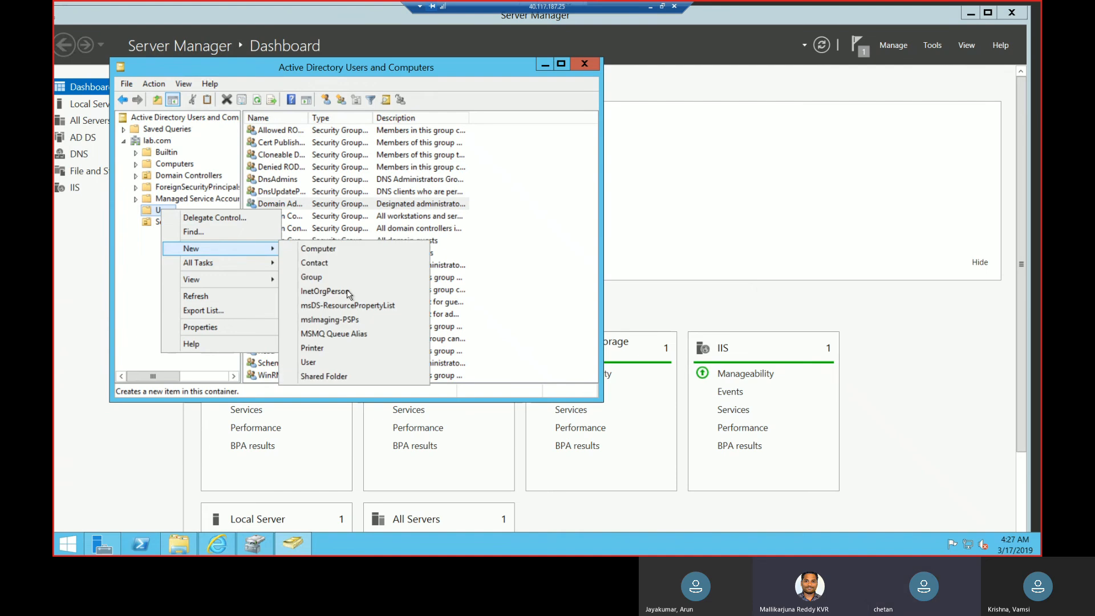
click(320, 367)
text(c)
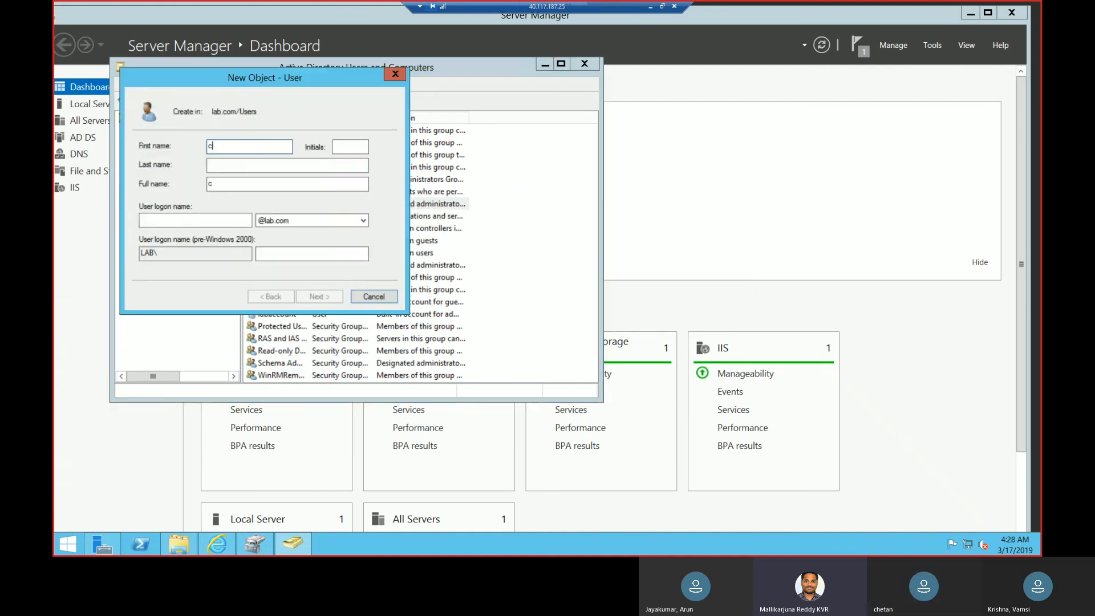
text(hetan)
key(Tab)
key(Tab)
text(G)
key(Tab)
key(Tab)
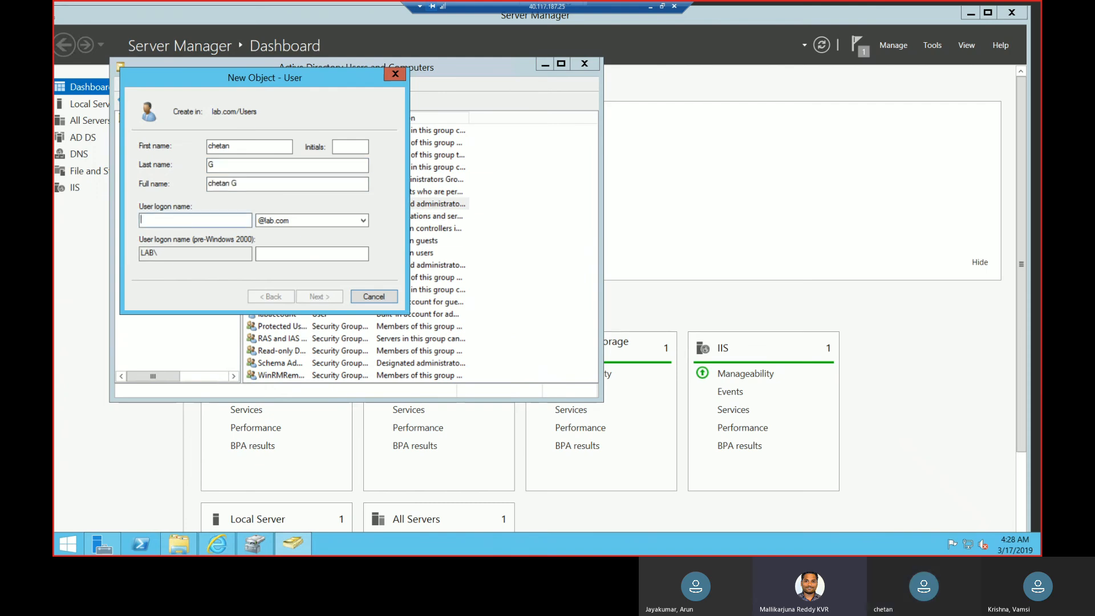
text(chetang)
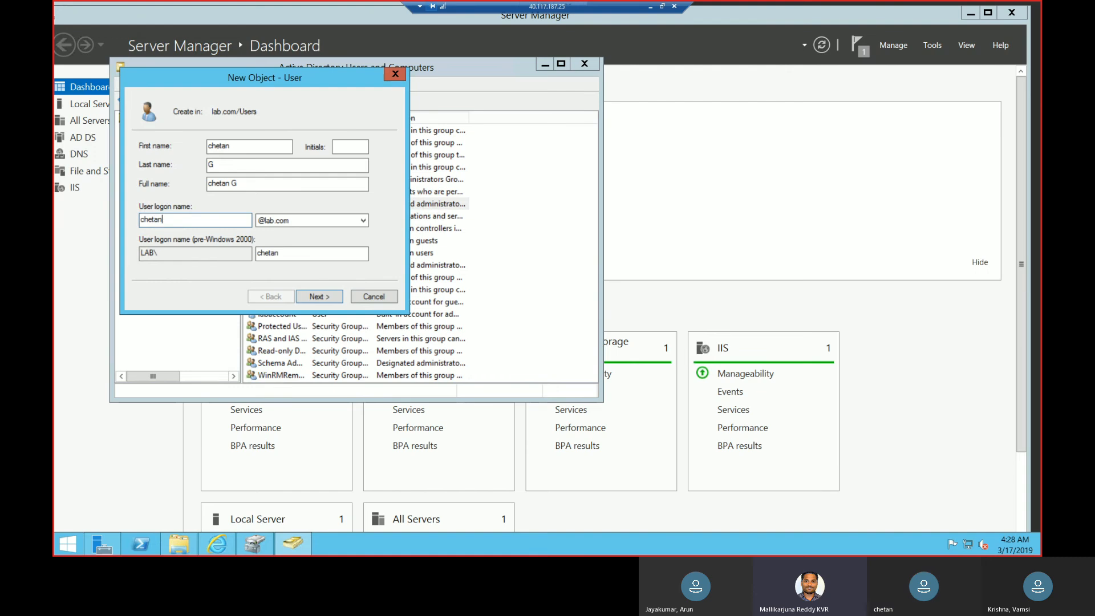
click(329, 296)
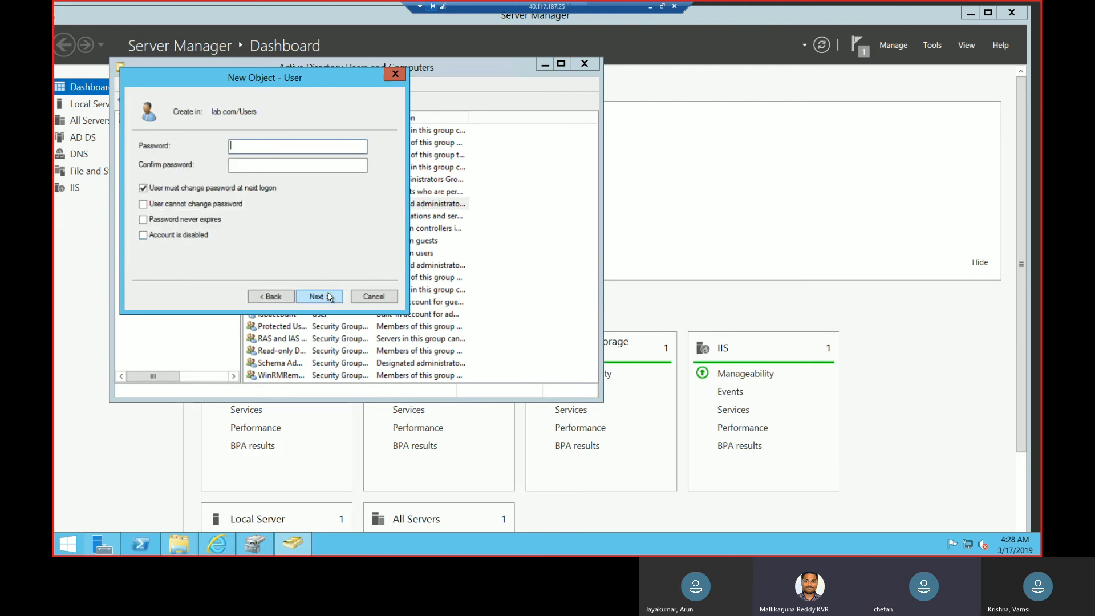
Enter and confirm the new user's password without a forced change at next logon, make it never expire, and create the account.
click(194, 191)
click(274, 144)
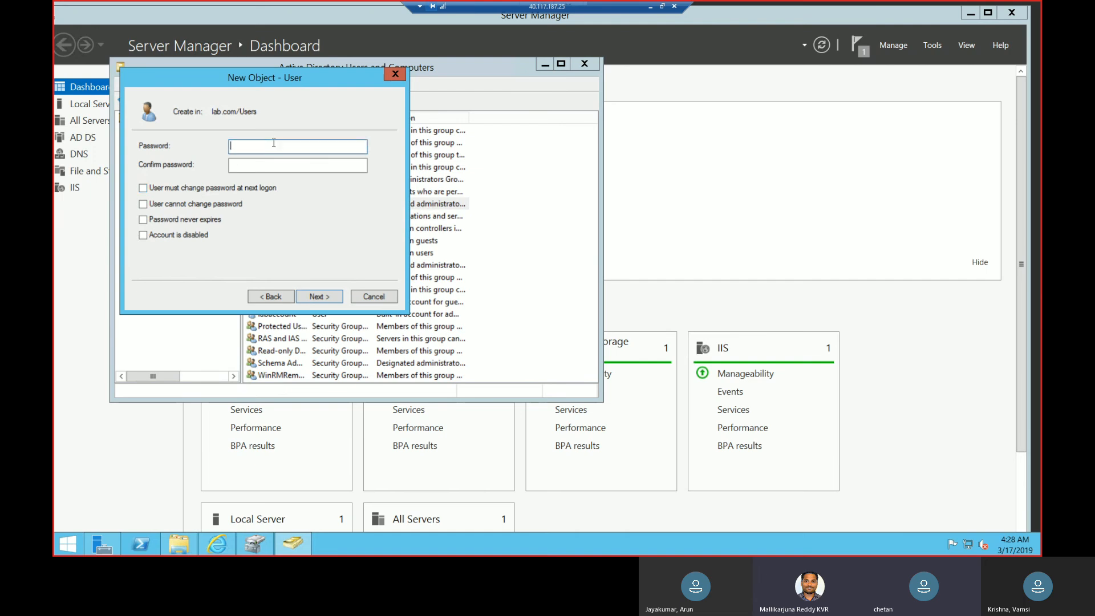
text(Password@123)
key(Tab)
text(Passwo)
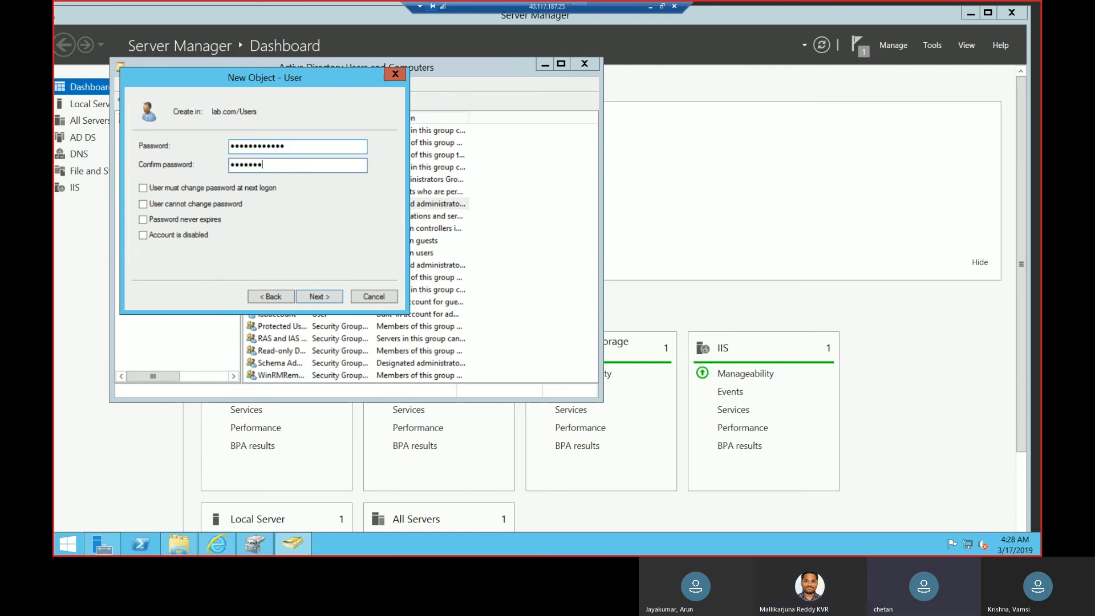
text(rd@123)
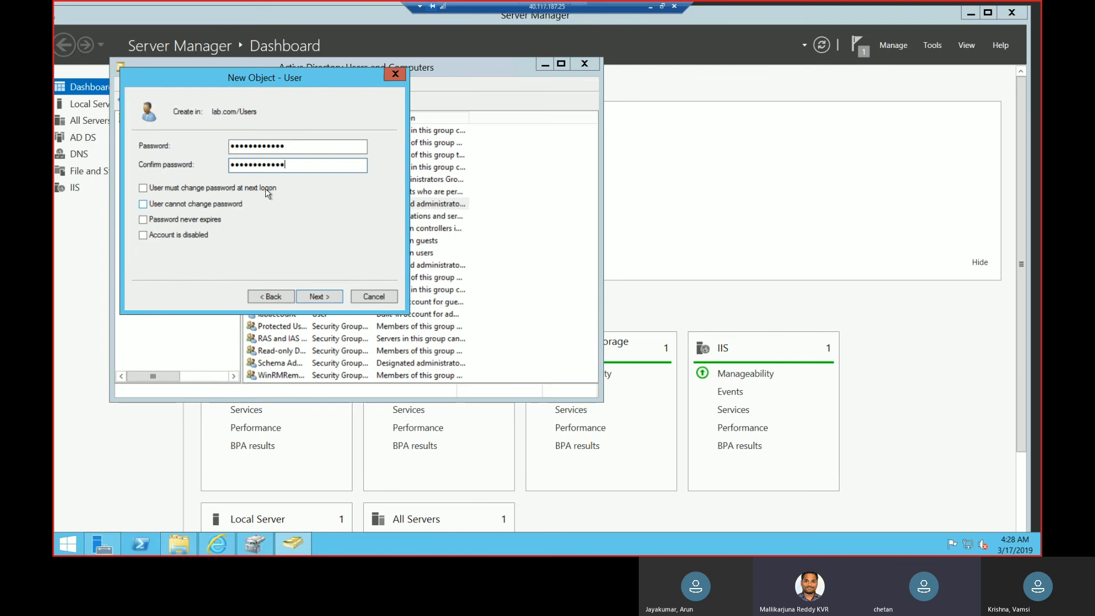
click(207, 223)
click(310, 297)
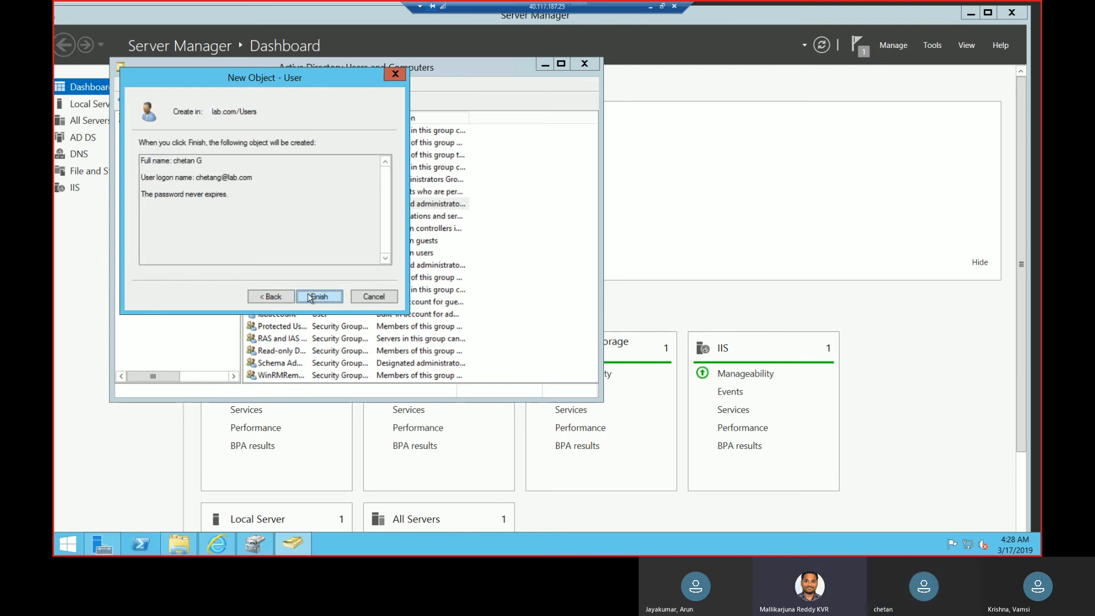
click(310, 298)
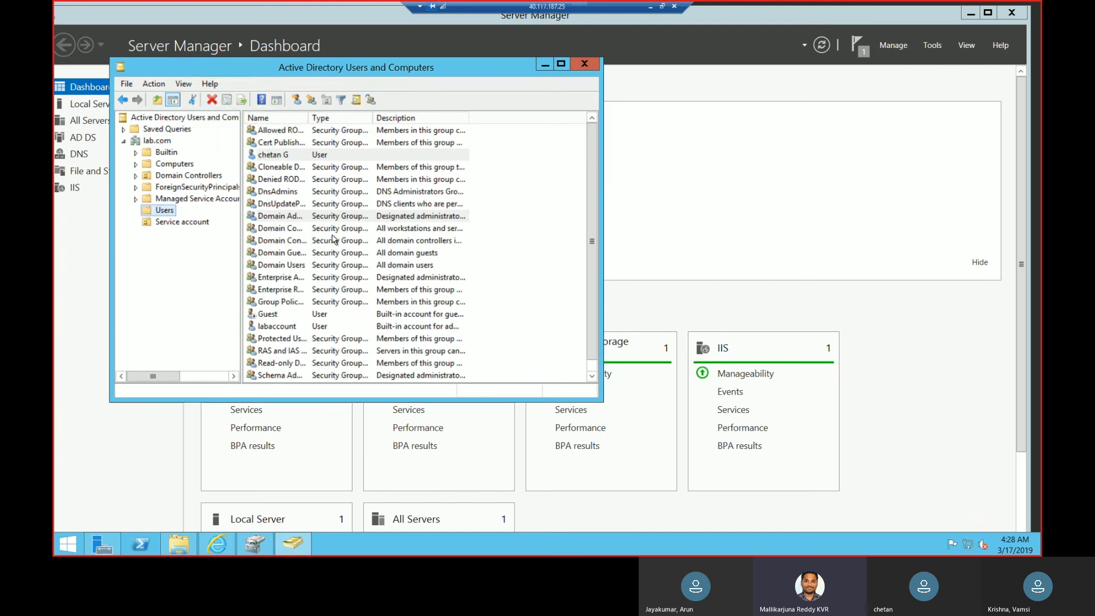
Add the newly created domain user to the Domain Admins group and apply the membership change.
double_click(337, 155)
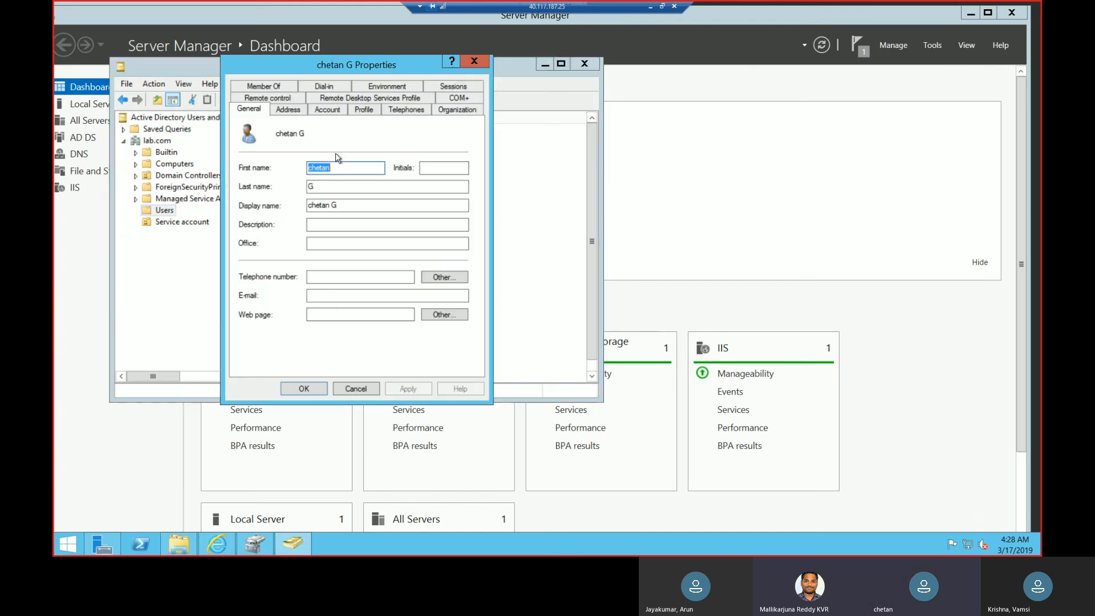
click(278, 87)
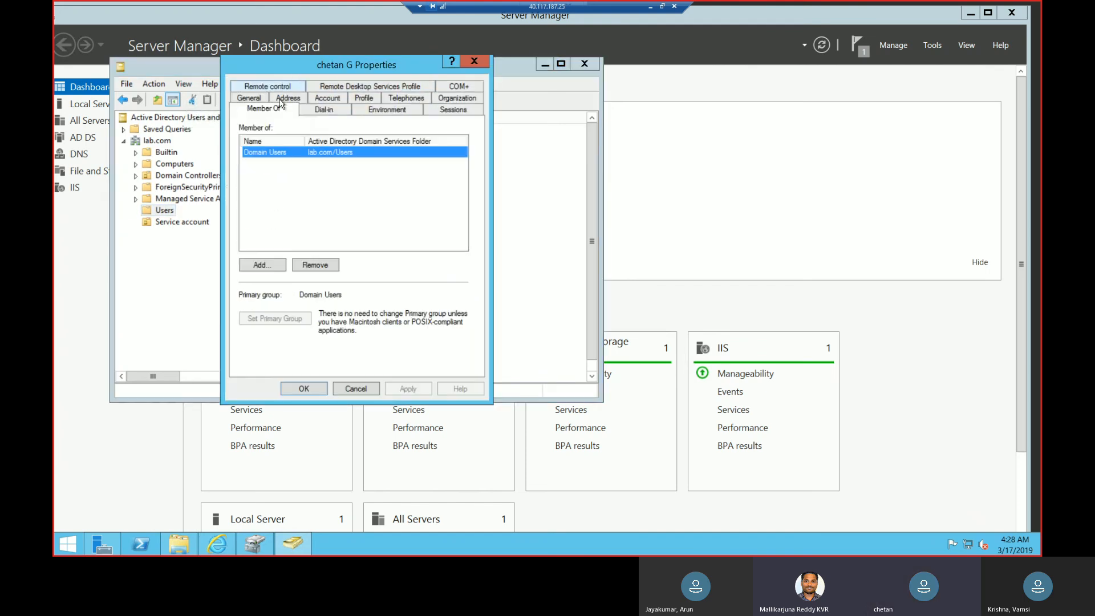
click(260, 267)
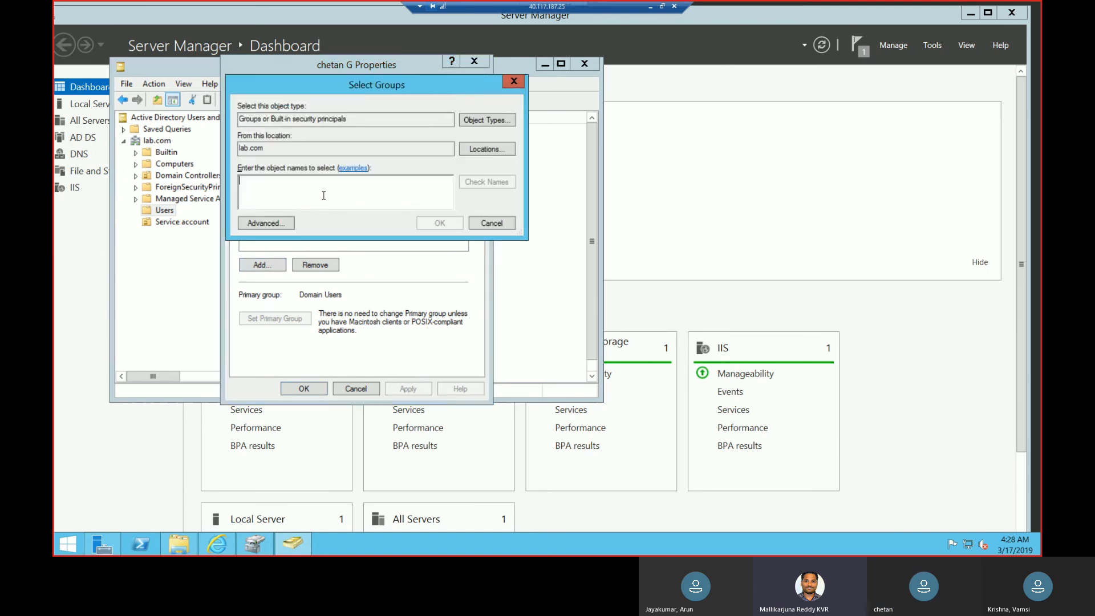
text(doma)
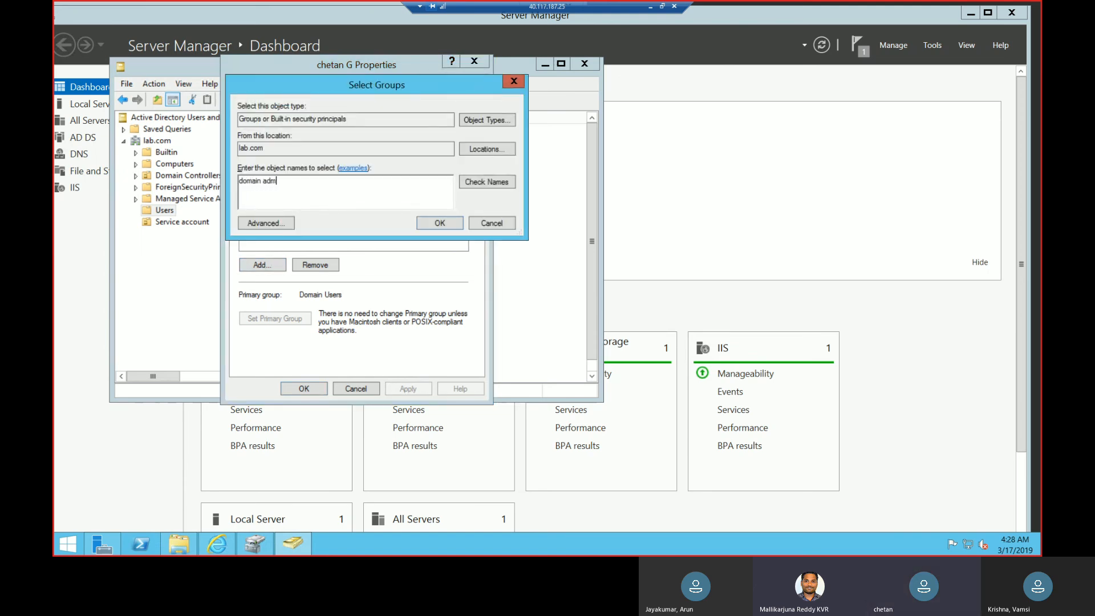
text(in adm)
click(486, 182)
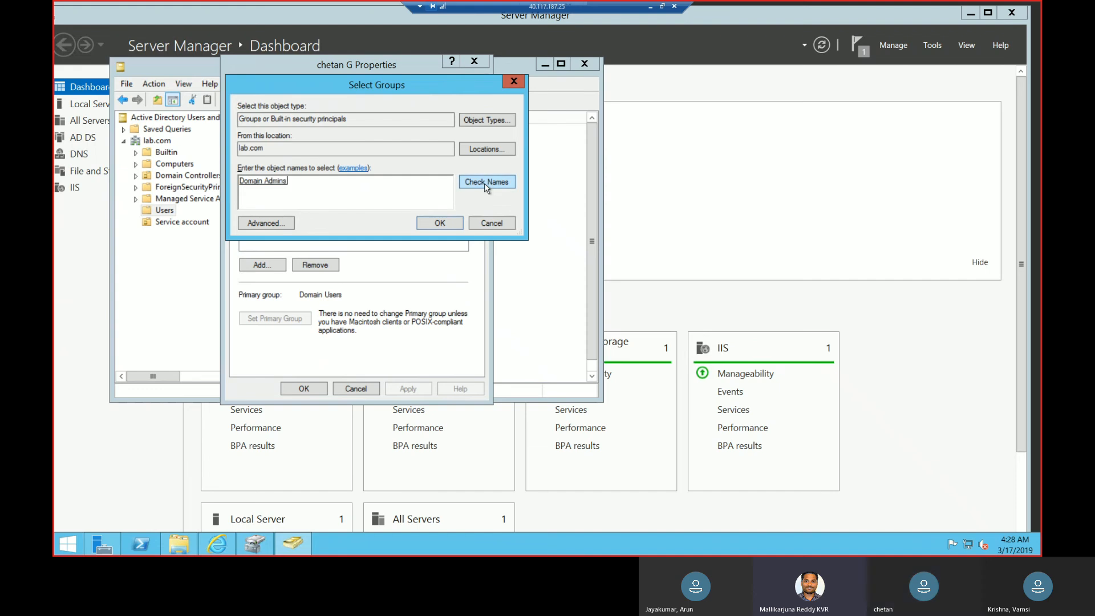
click(450, 225)
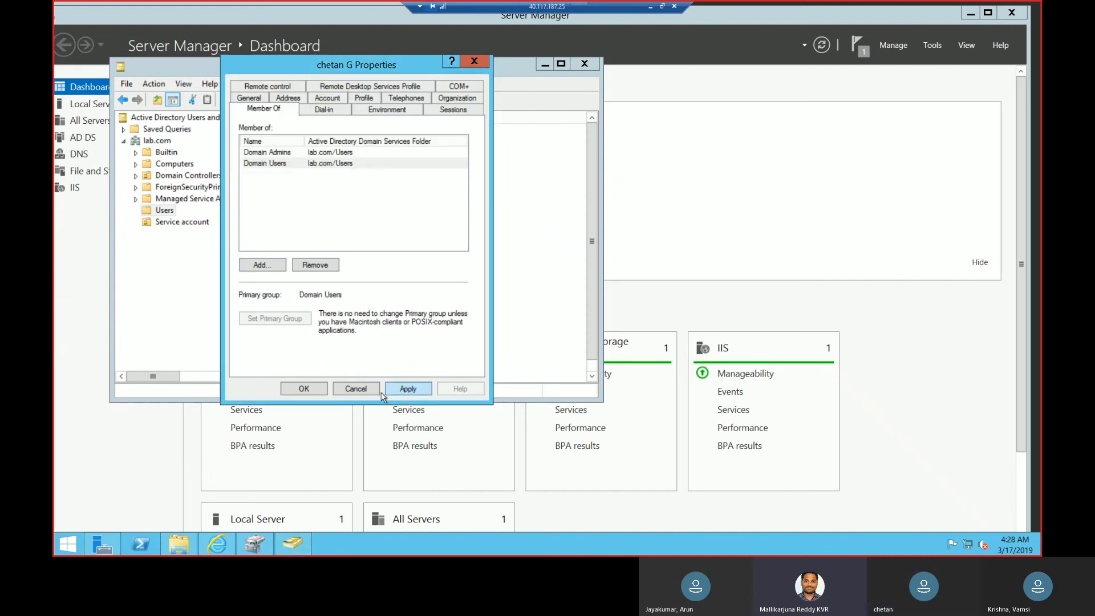
click(407, 389)
click(304, 390)
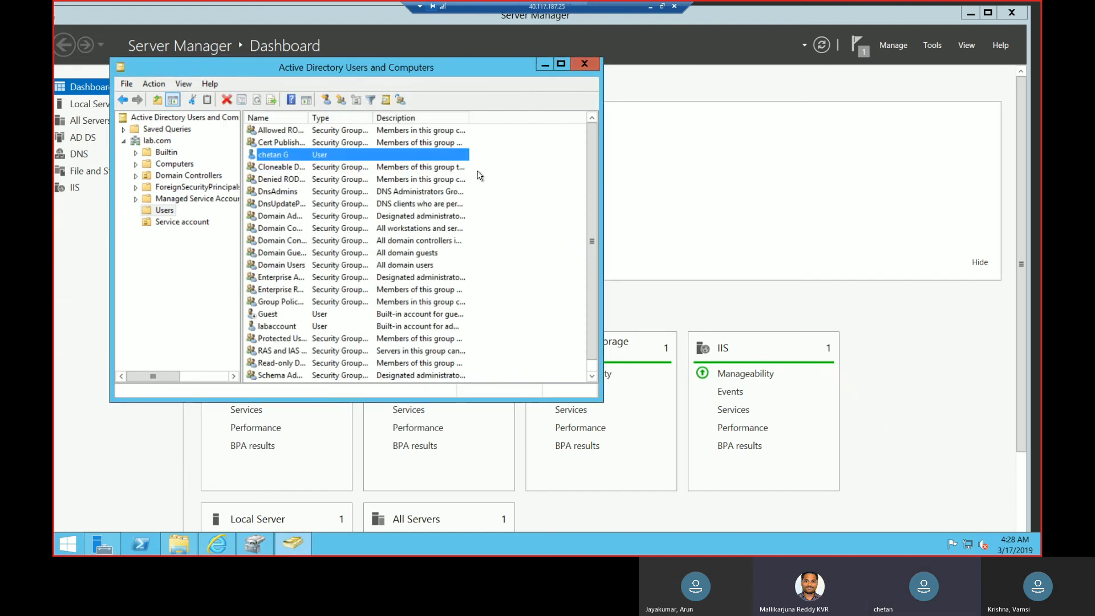
Switch from the domain controller to the Client's Remote Desktop session.
click(650, 6)
click(520, 546)
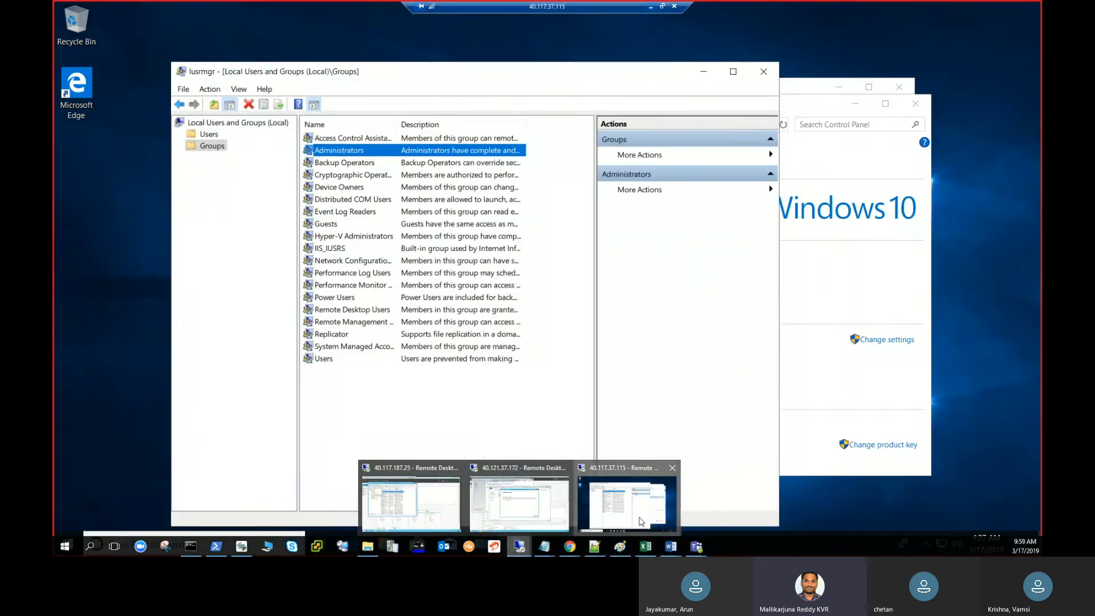
click(641, 521)
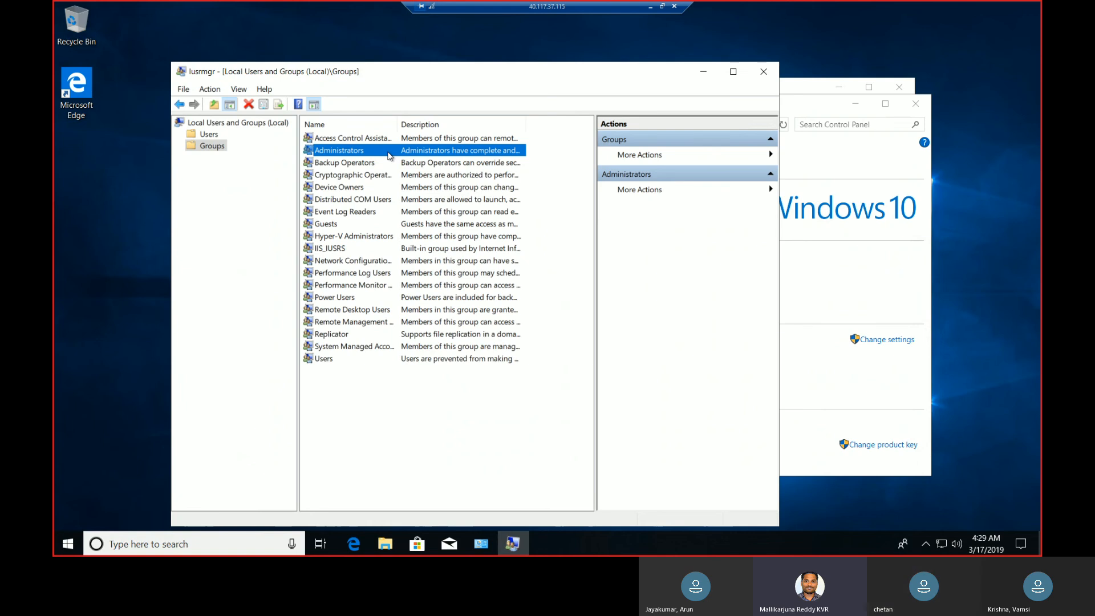
Try removing LAB\Domain Admins from the Client's local Administrators group.
double_click(390, 152)
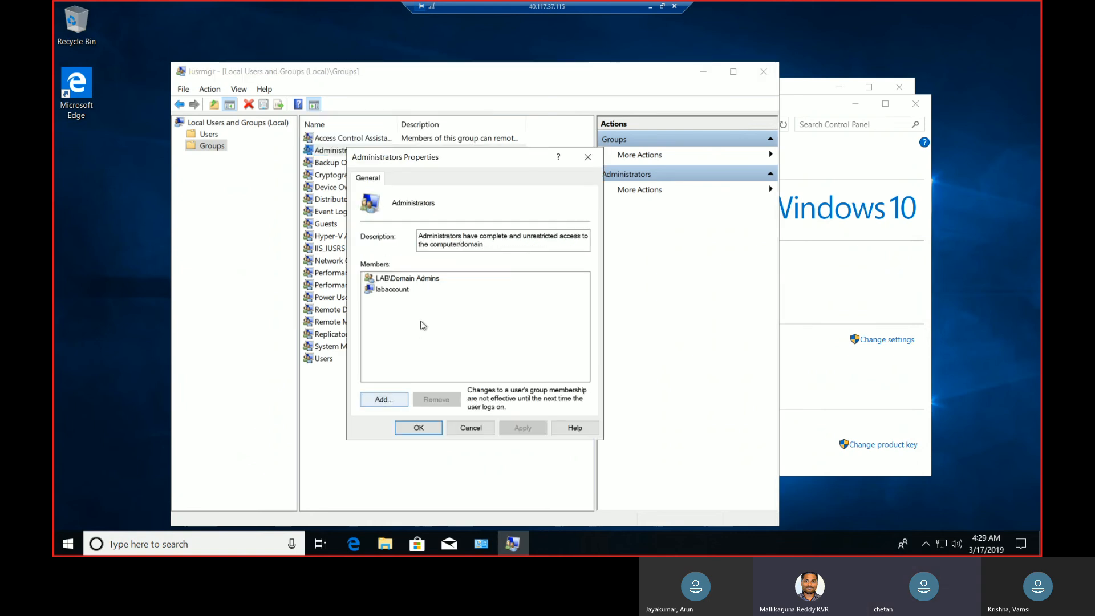
click(433, 282)
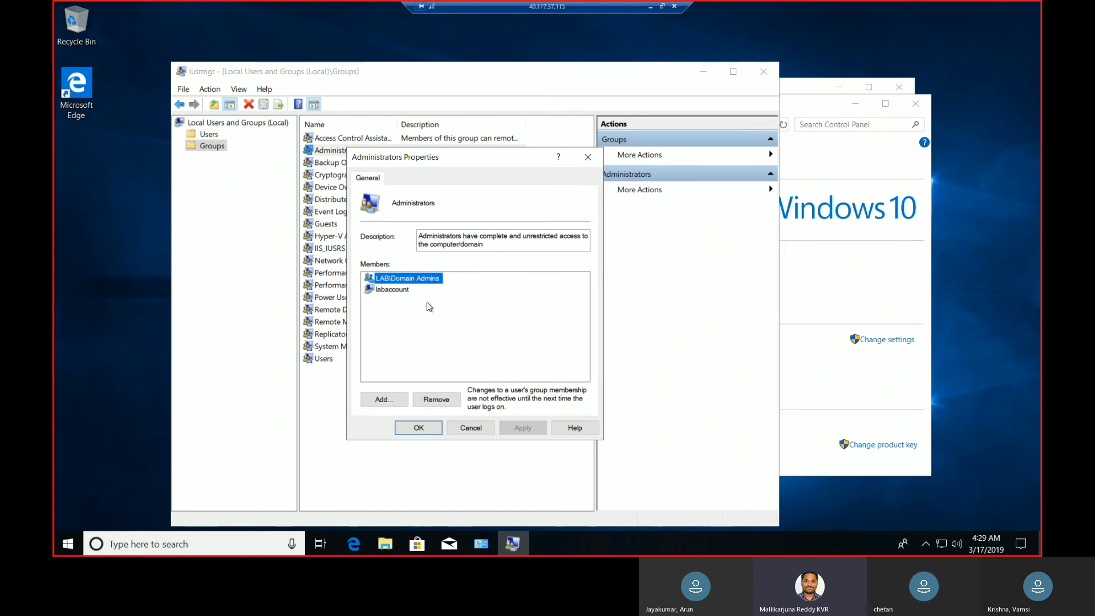
click(434, 399)
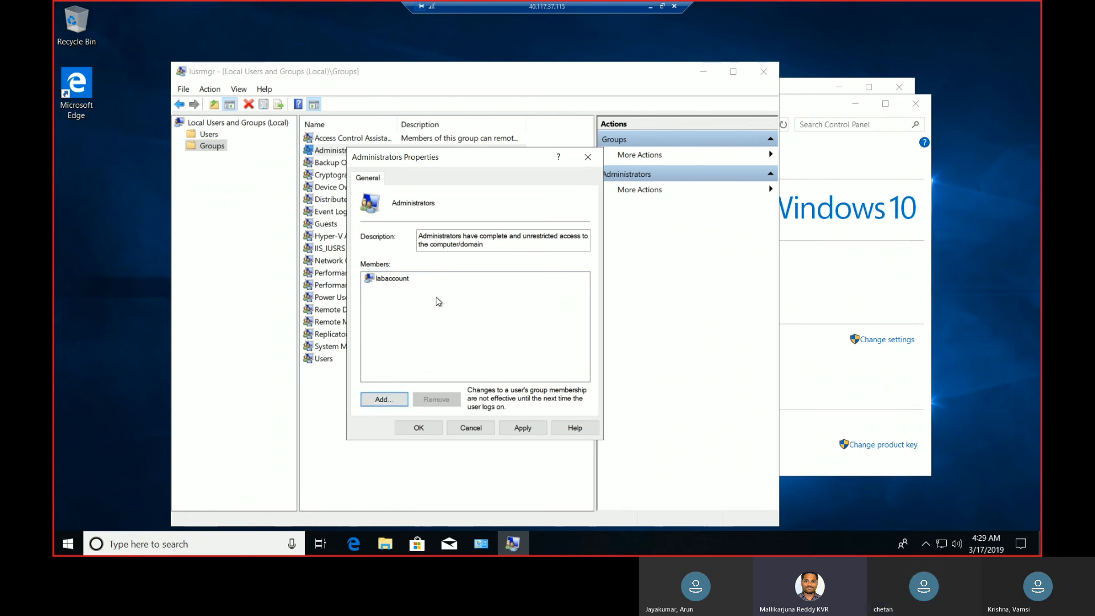
click(465, 431)
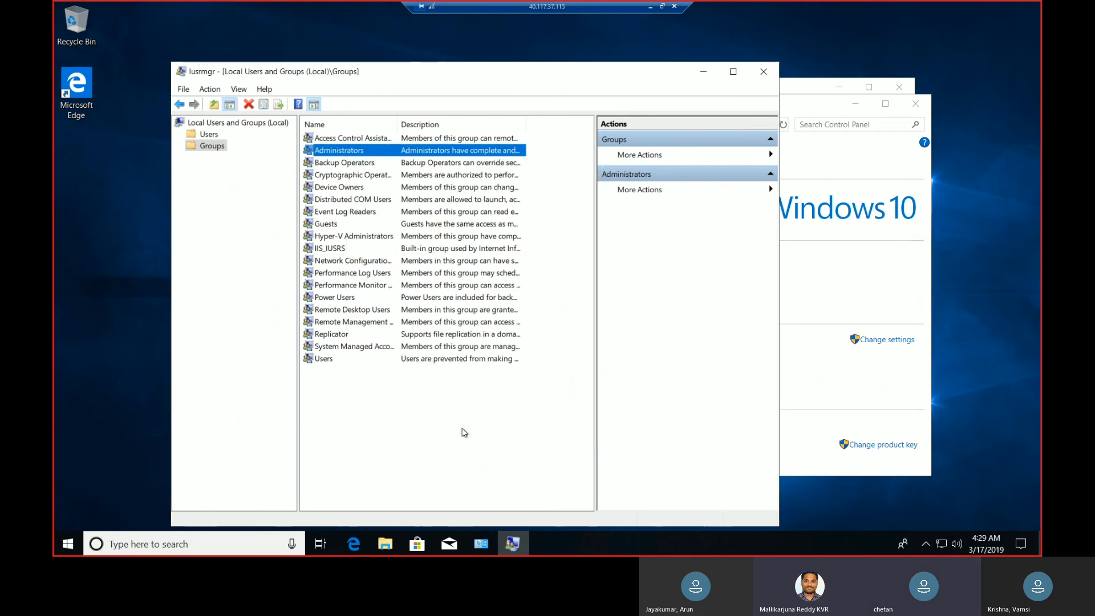
Restart the Client machine.
right_click(71, 544)
mouse_move(232, 506)
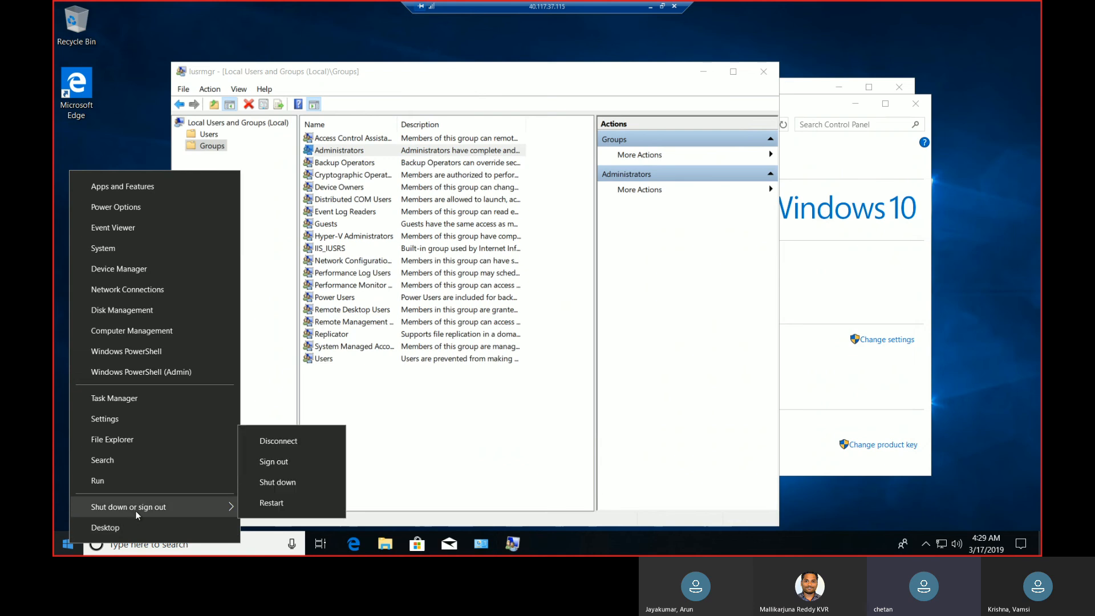
click(262, 506)
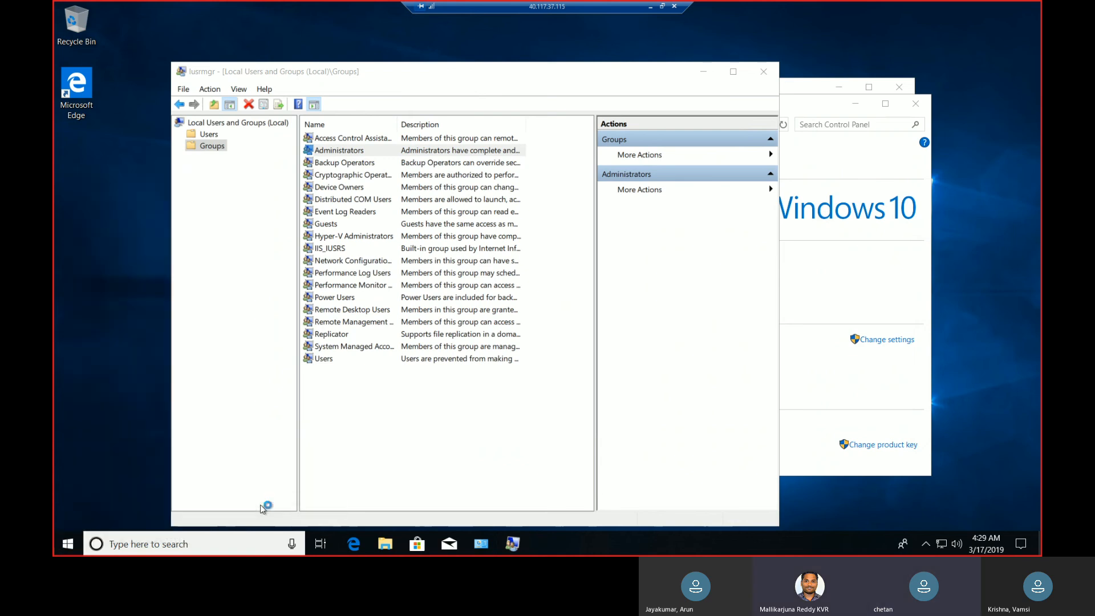
Show the SCCM virtual machine's overview in the Azure portal and switch to the SCCM server's Remote Desktop session to check the ADK installation.
click(650, 7)
drag(214, 212, 216, 201)
click(264, 286)
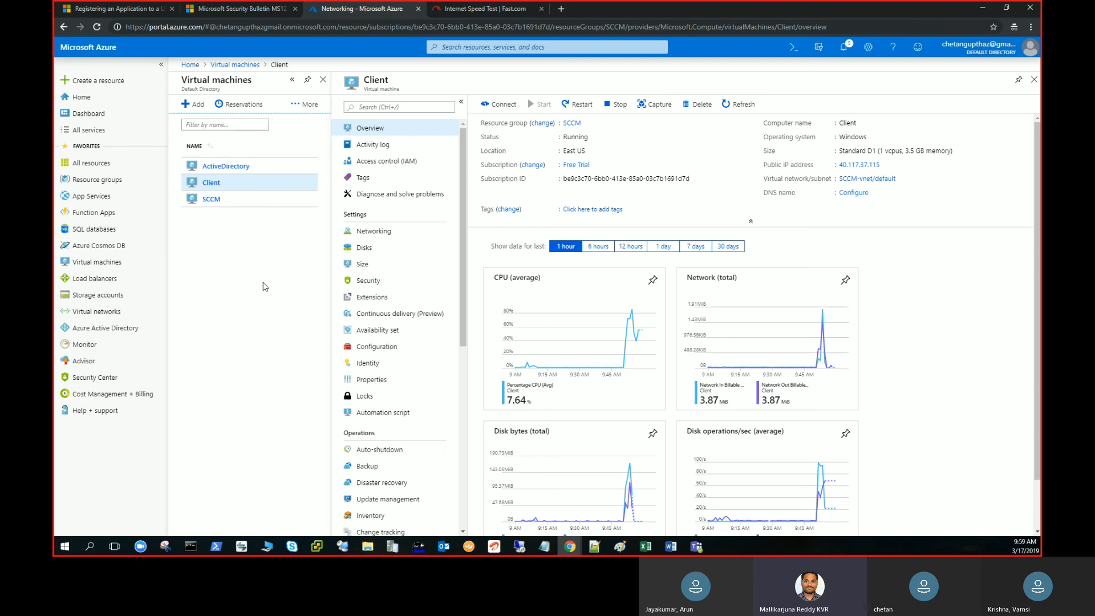
click(209, 200)
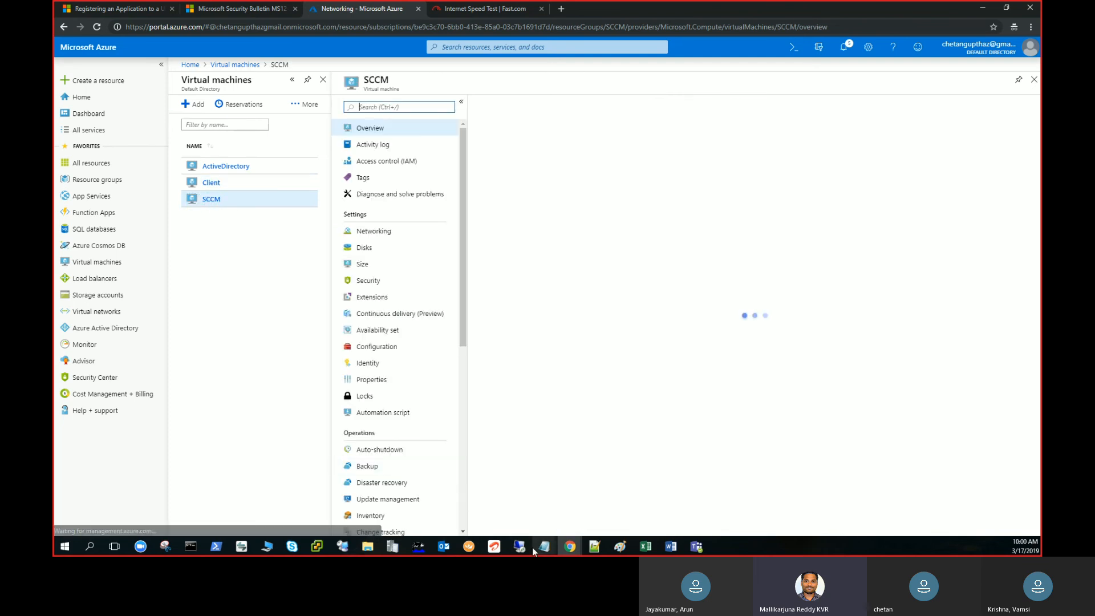
click(558, 520)
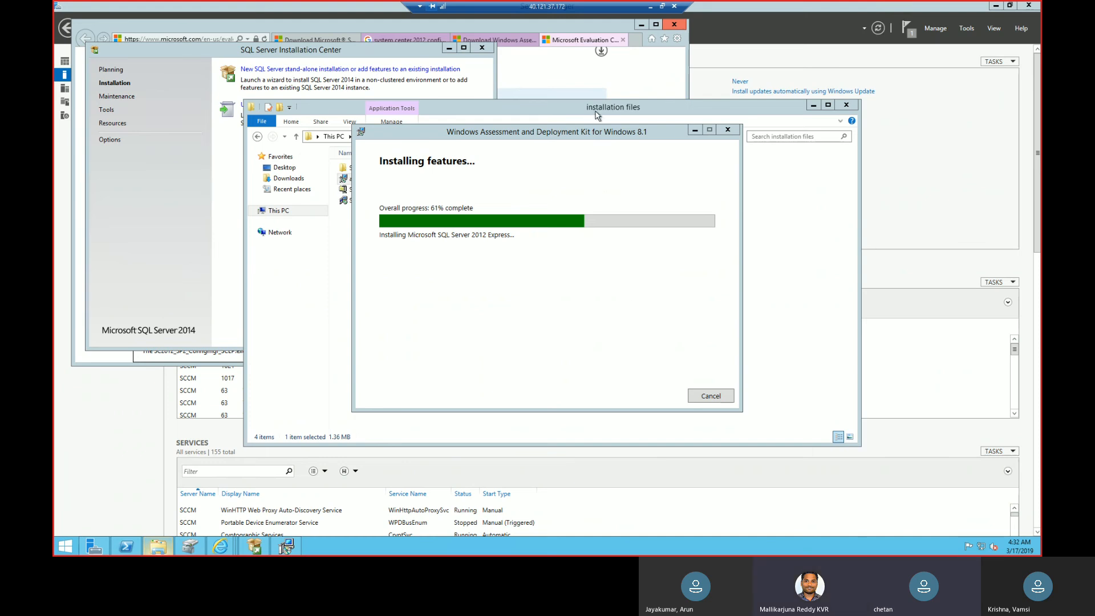
Copy the SCCM virtual machine's public IP address in the Azure portal and return to its Remote Desktop session.
click(652, 8)
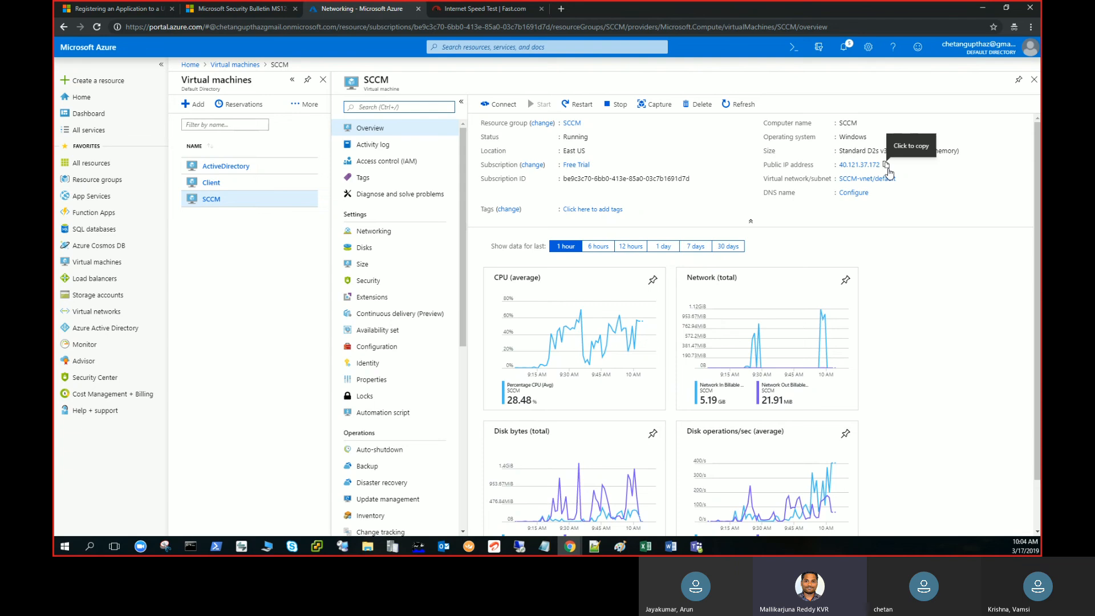
click(887, 169)
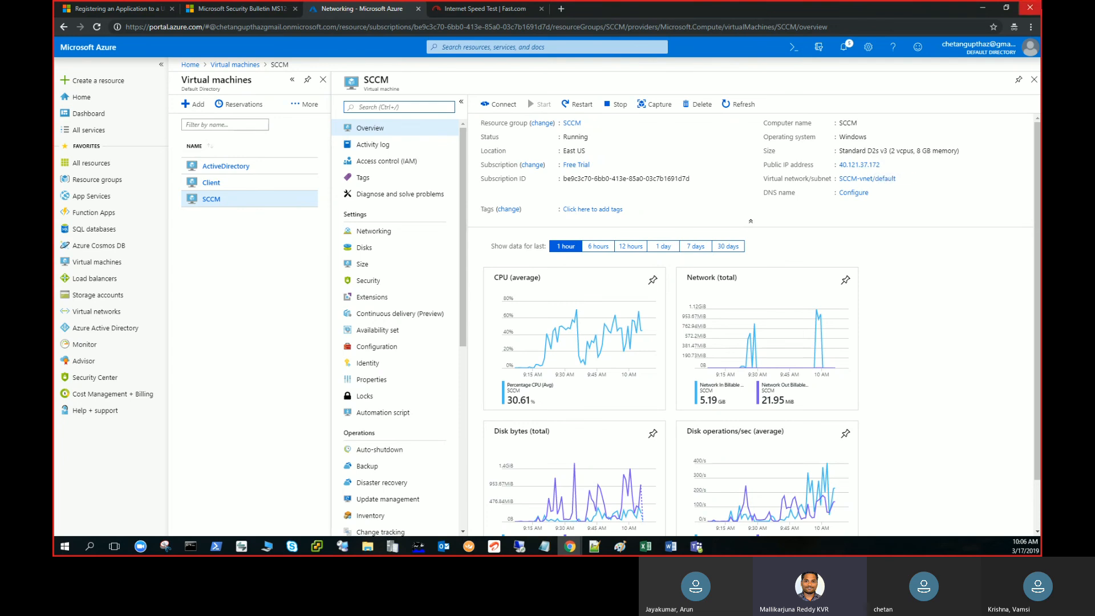
click(982, 8)
mouse_move(575, 552)
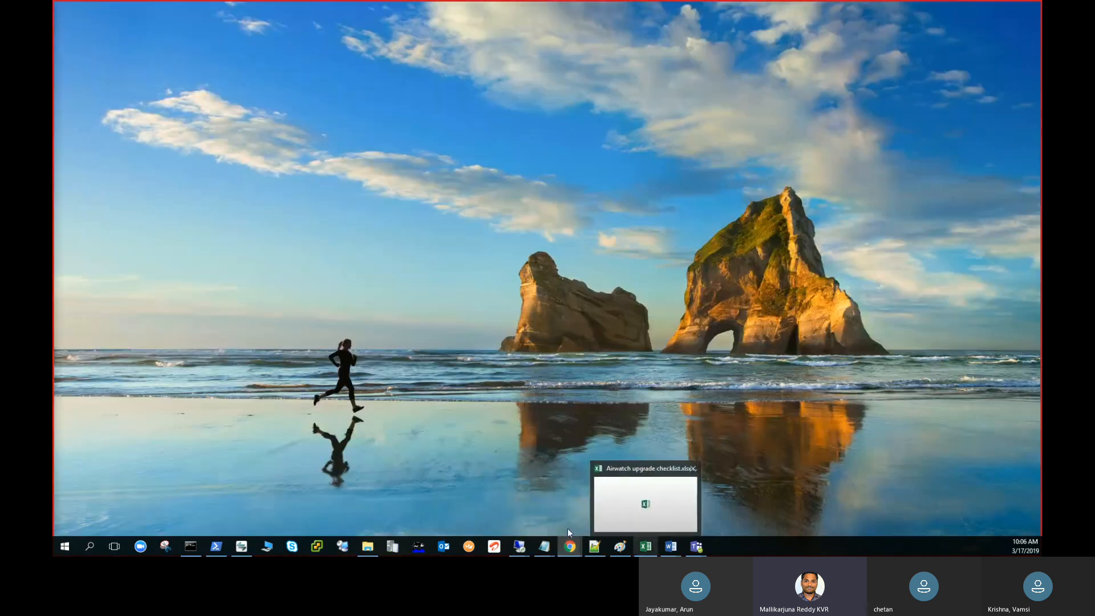
mouse_move(519, 546)
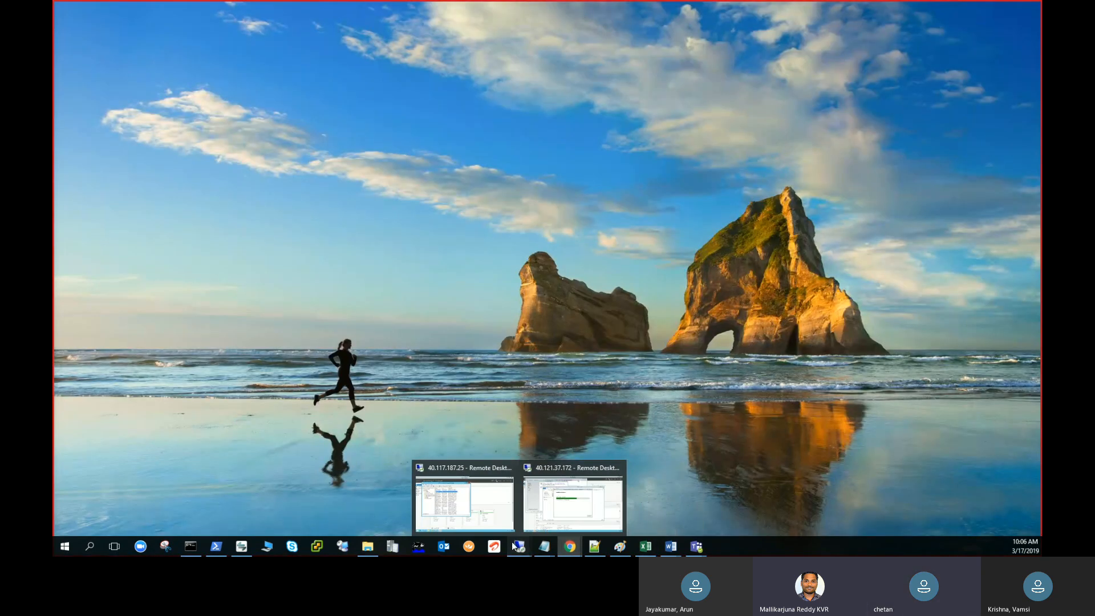
click(574, 508)
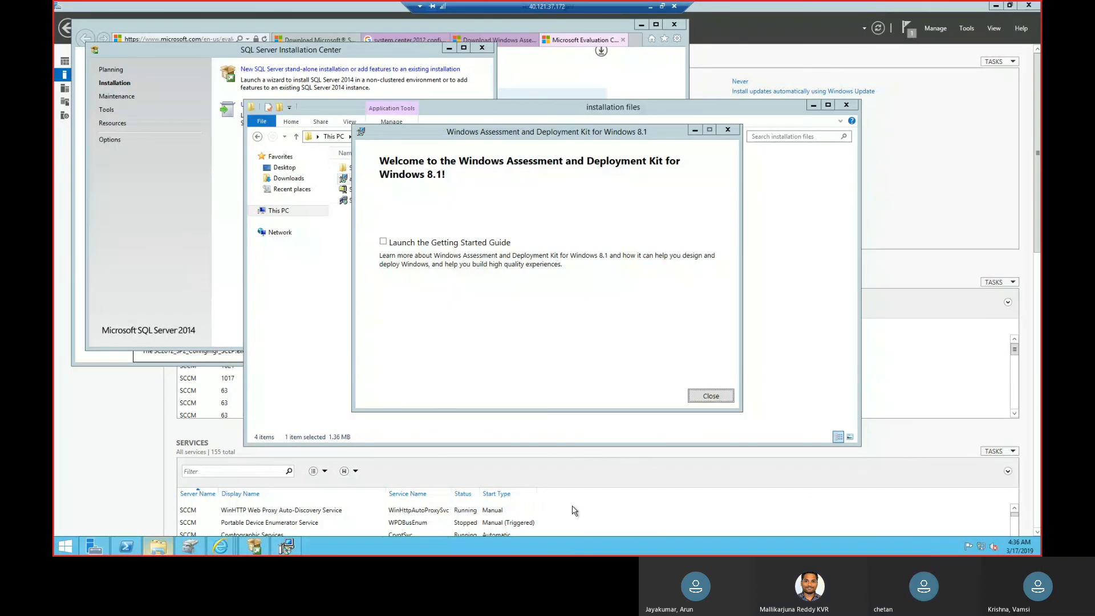
Close the Windows Assessment and Deployment Kit setup and the installation files window.
click(712, 395)
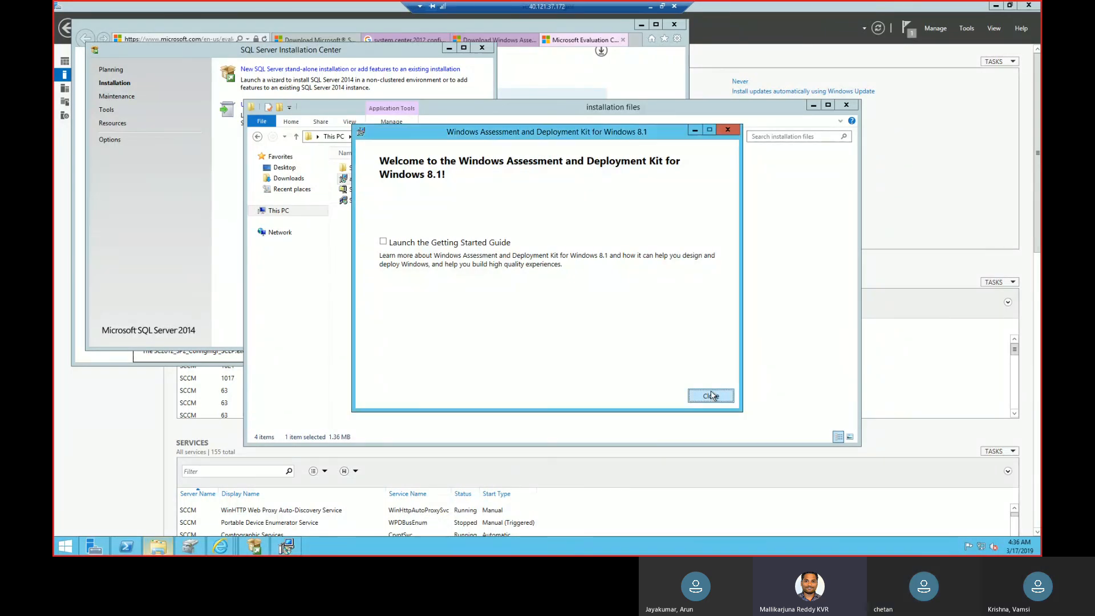
click(847, 107)
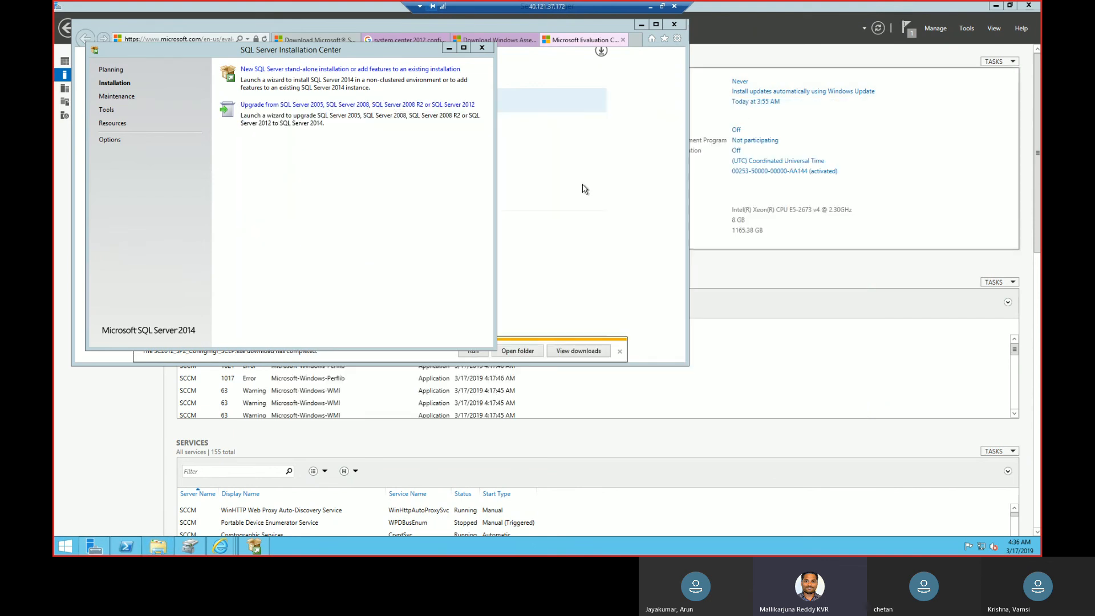
click(583, 191)
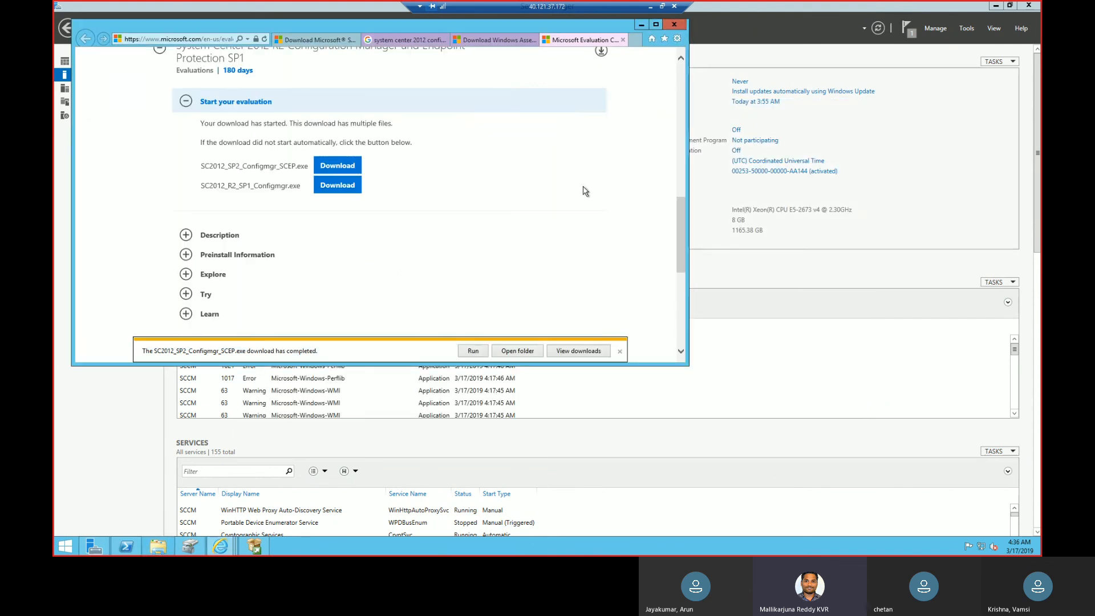
Open the installation files folder on New Volume (E:) in File Explorer.
click(157, 548)
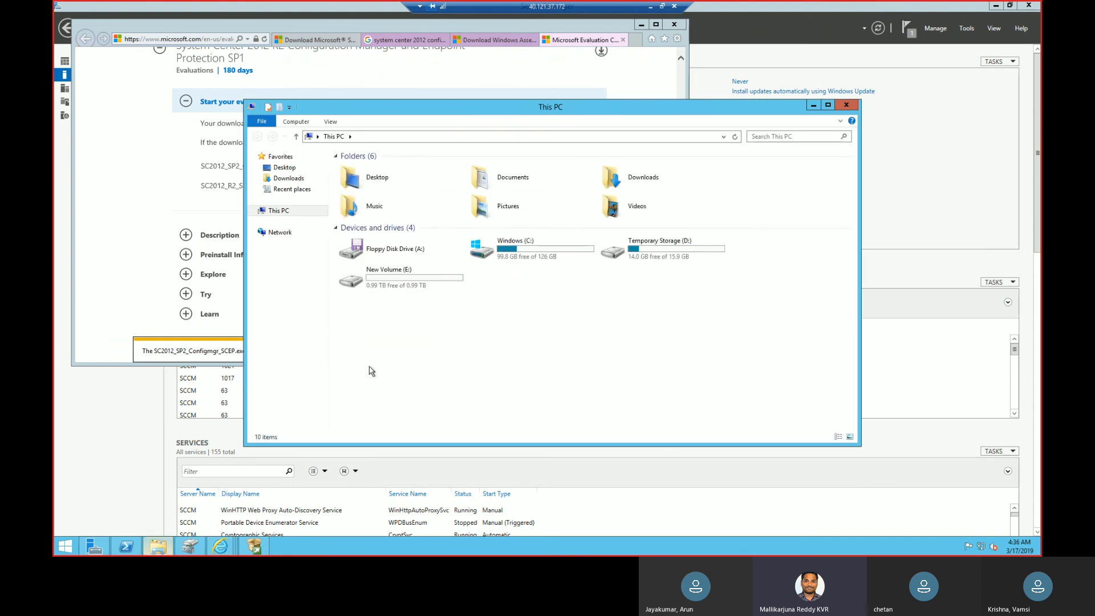
double_click(374, 283)
click(374, 169)
double_click(374, 170)
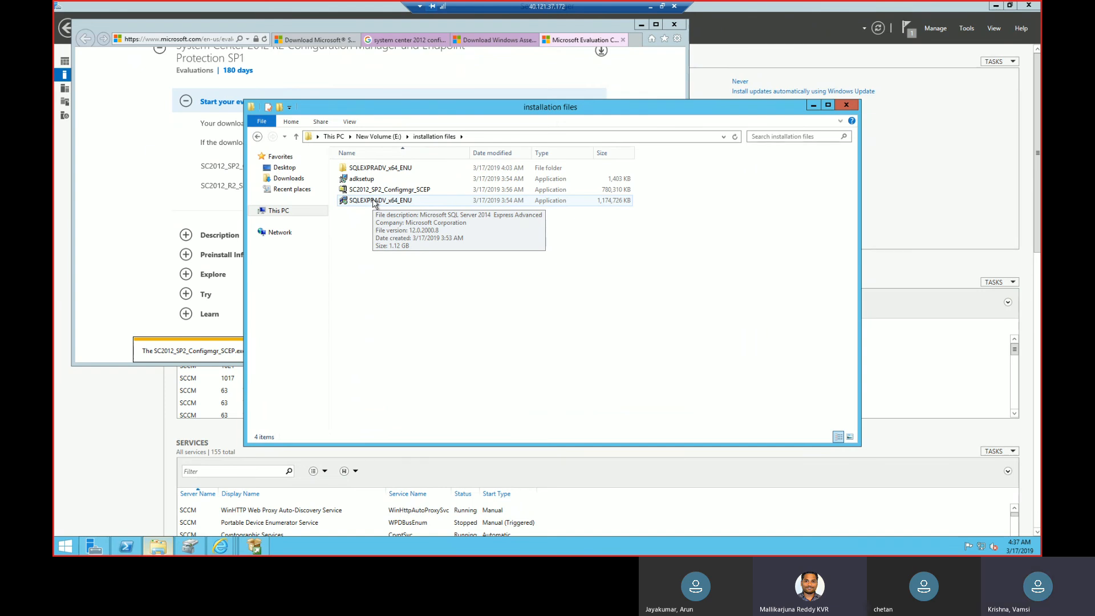
Run SC2012_SP2_Configmgr_SCEP and unzip its files to the default folder.
double_click(391, 196)
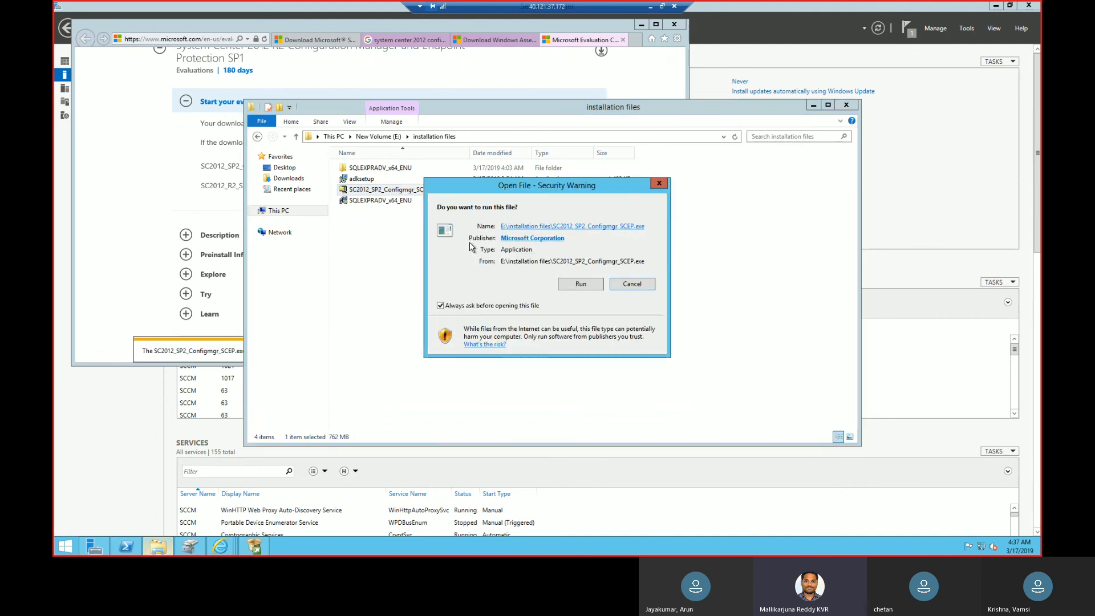
click(578, 284)
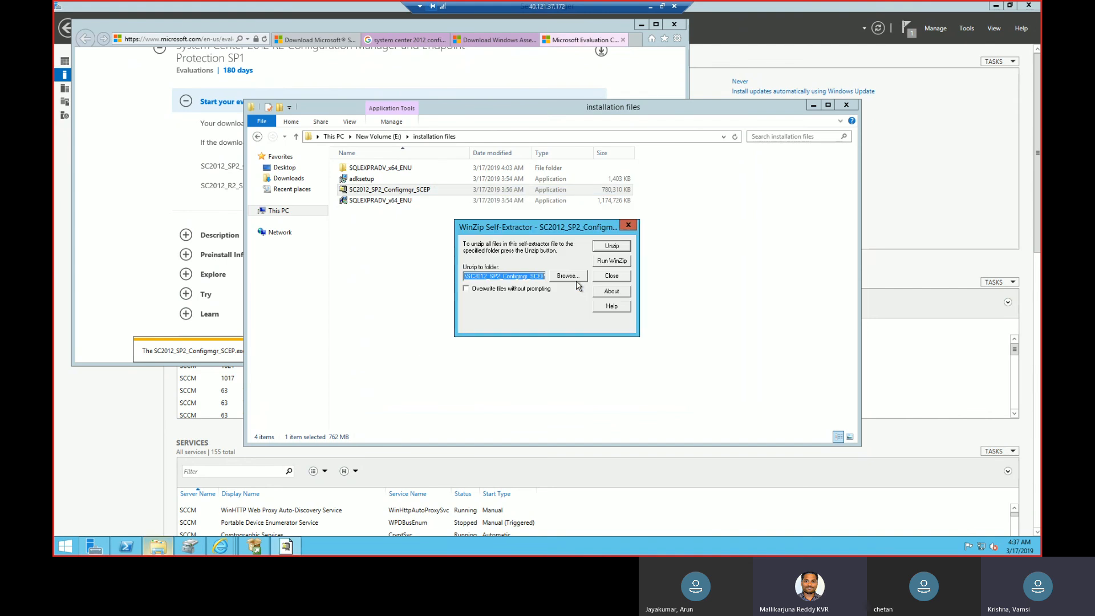
click(620, 248)
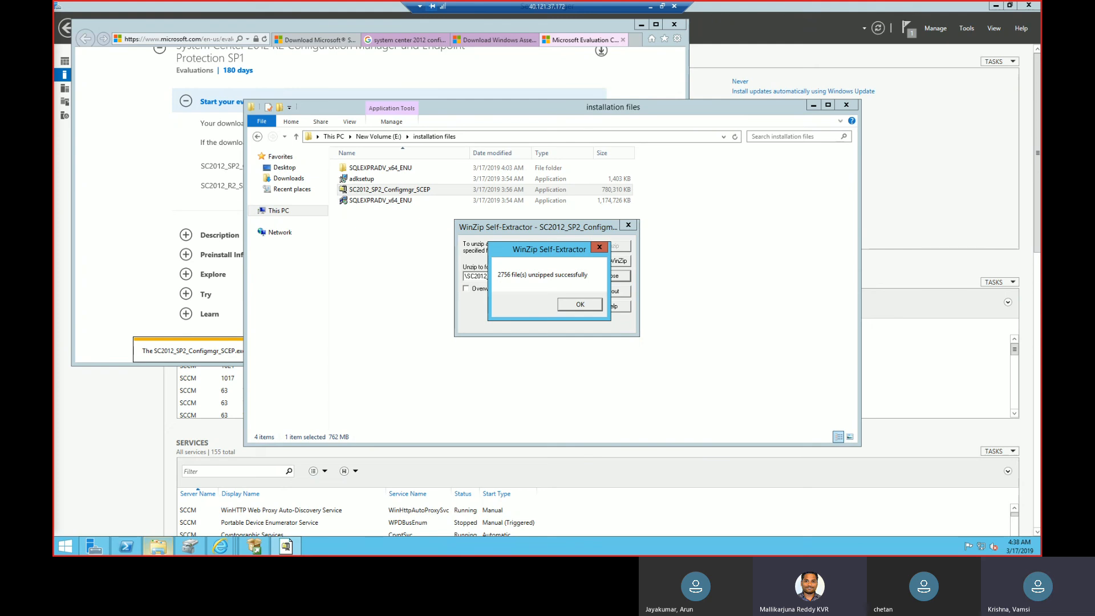
click(573, 306)
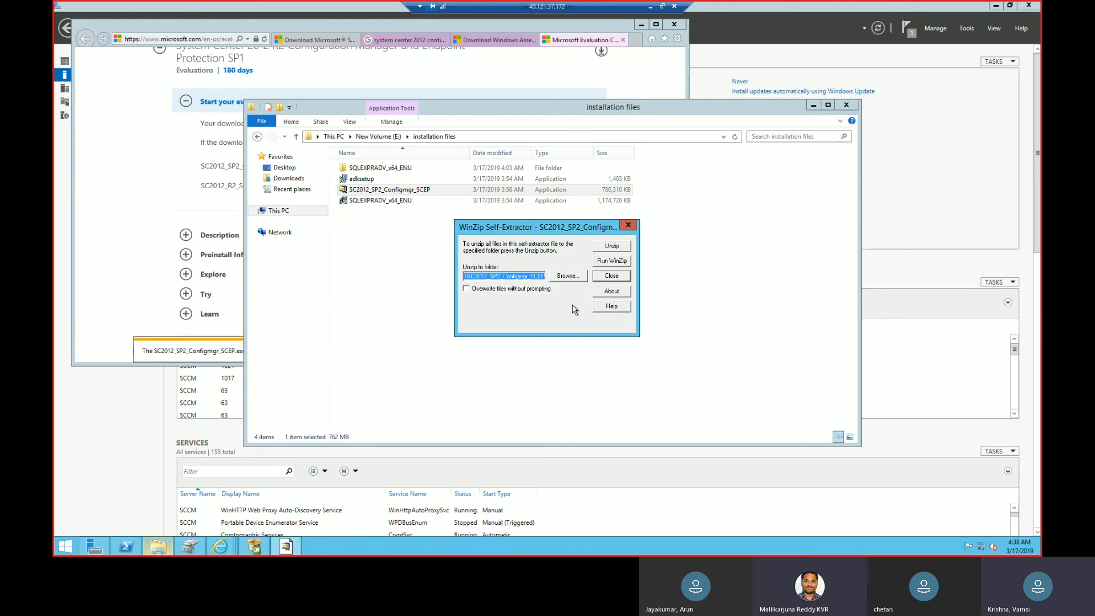
Create a text document named NO_SMS_ON_DRIVE.SMS in the root of Temporary Storage (D:).
click(163, 548)
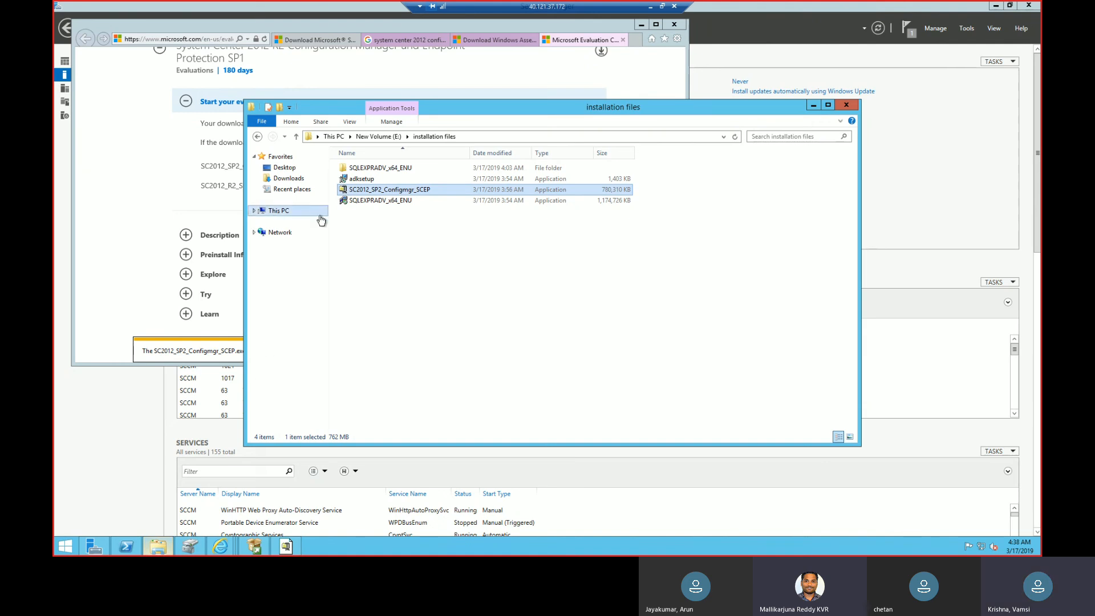
click(278, 213)
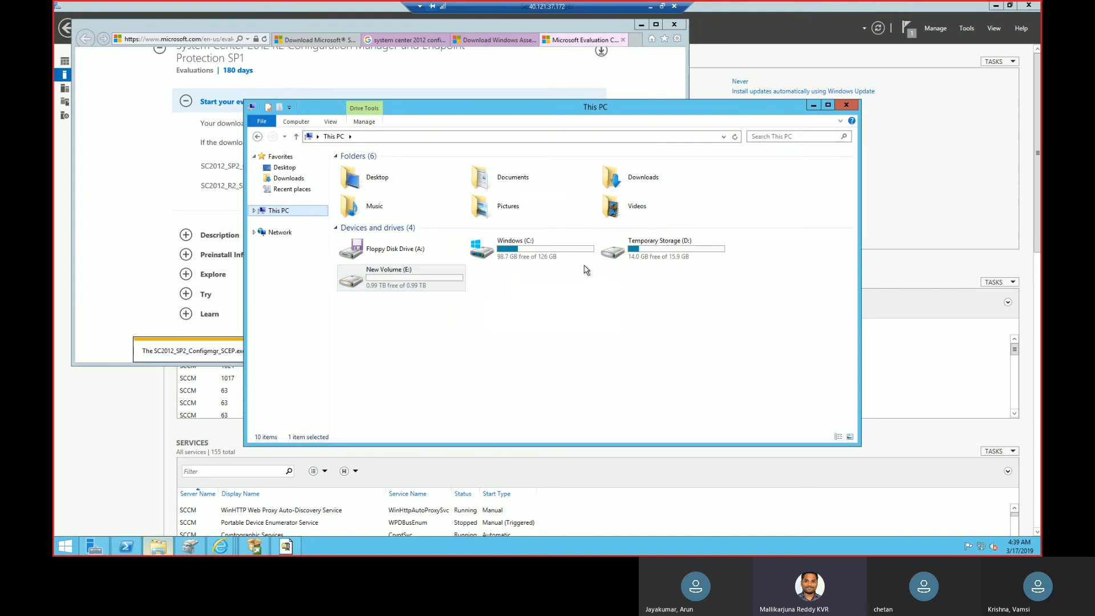
click(658, 258)
double_click(657, 259)
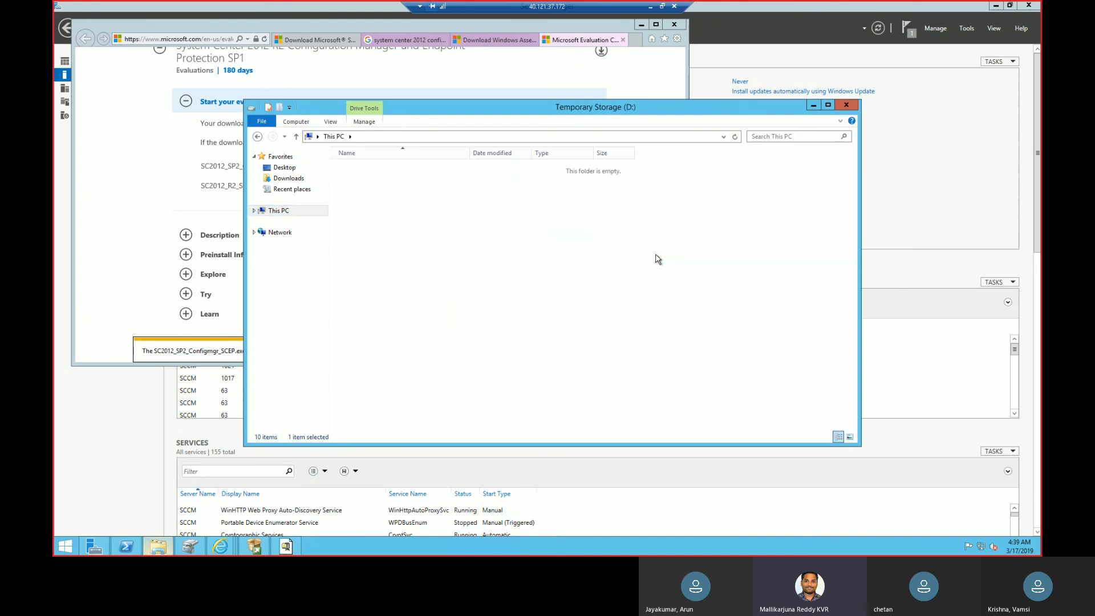
right_click(478, 251)
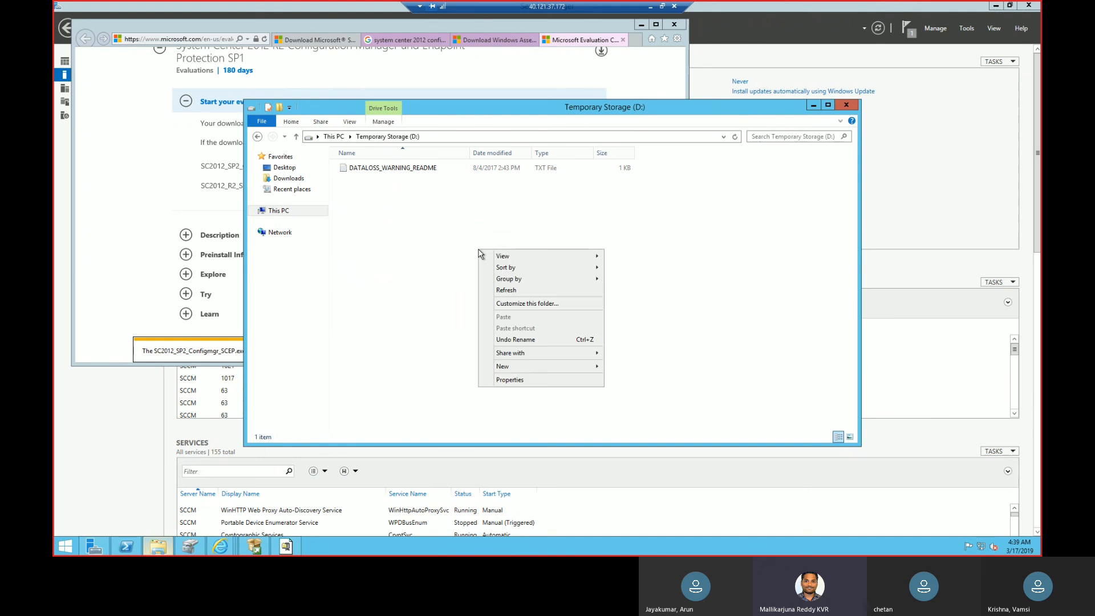
mouse_move(523, 366)
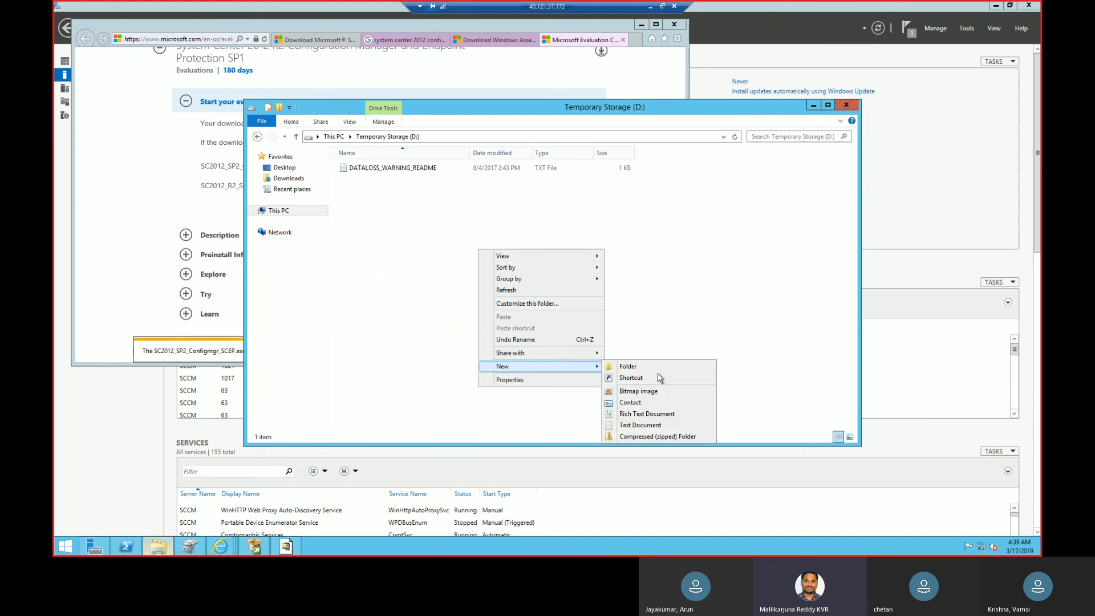
click(638, 425)
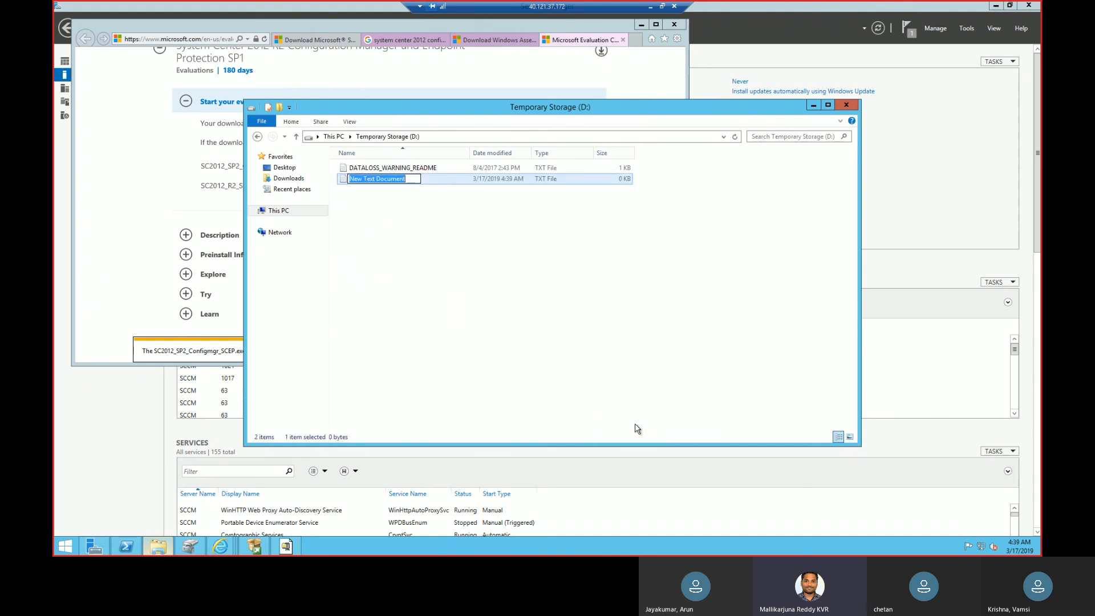
text(NO_SMS_ON_DRIVE.SMS)
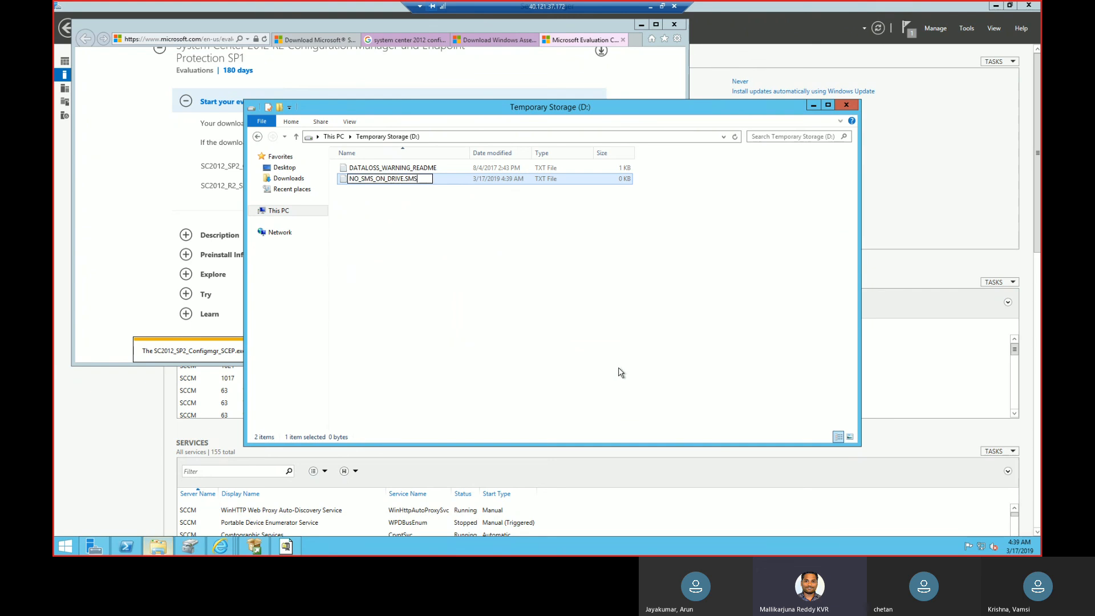
click(622, 366)
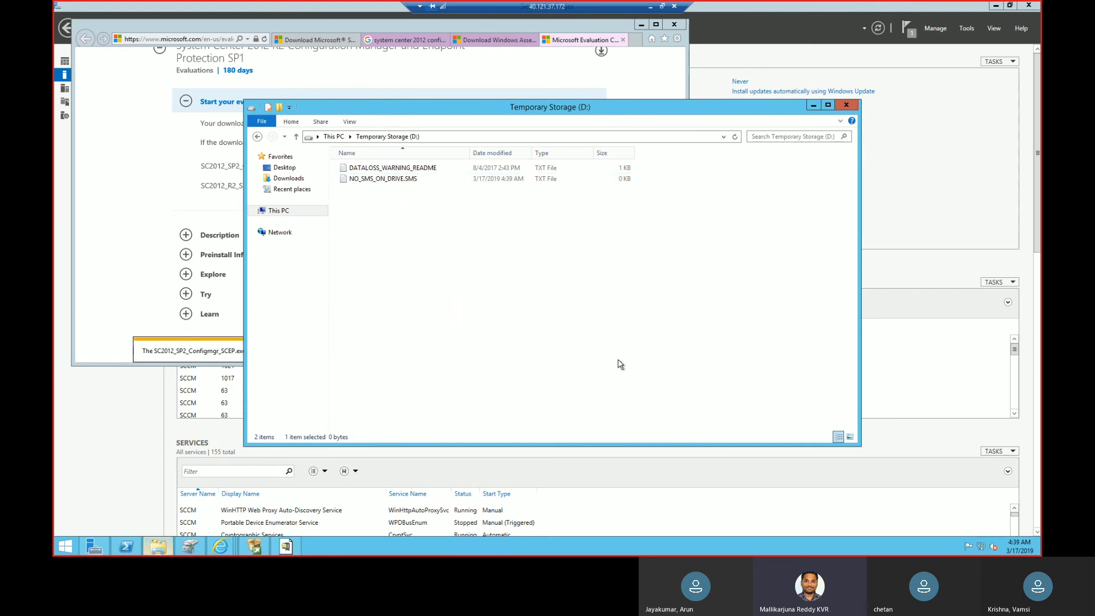
Turn off hiding of extensions for known file types in the folder options and apply the change.
click(421, 181)
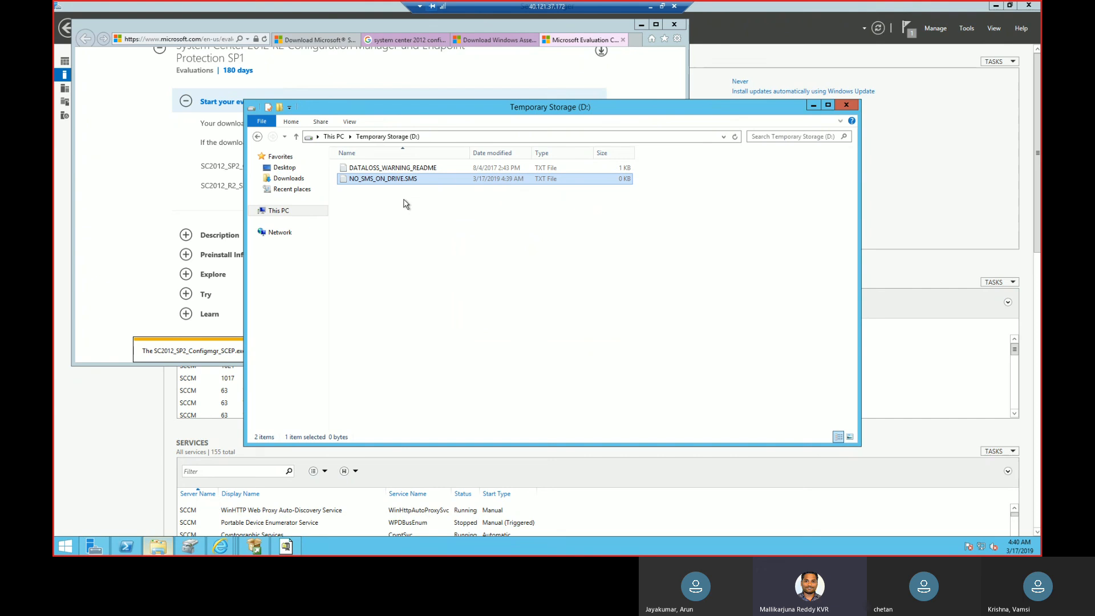
click(350, 122)
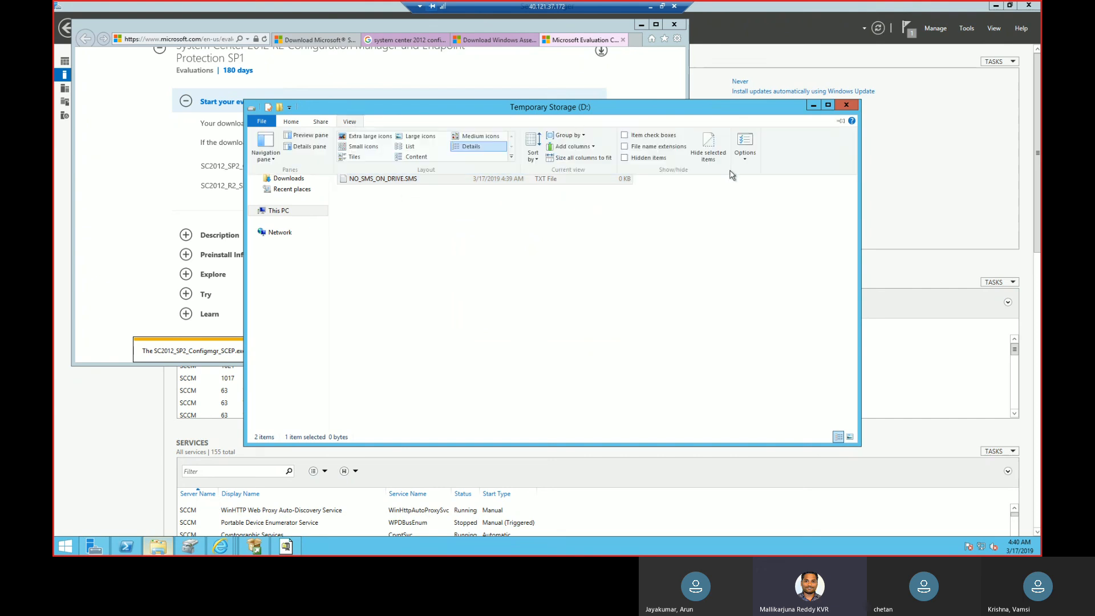
click(748, 158)
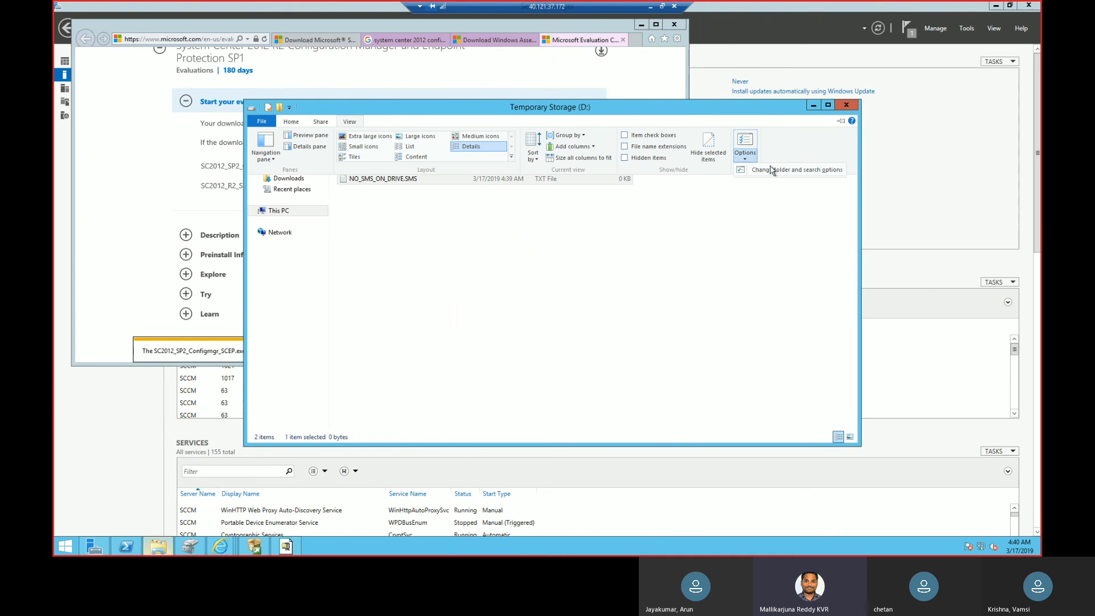
click(774, 171)
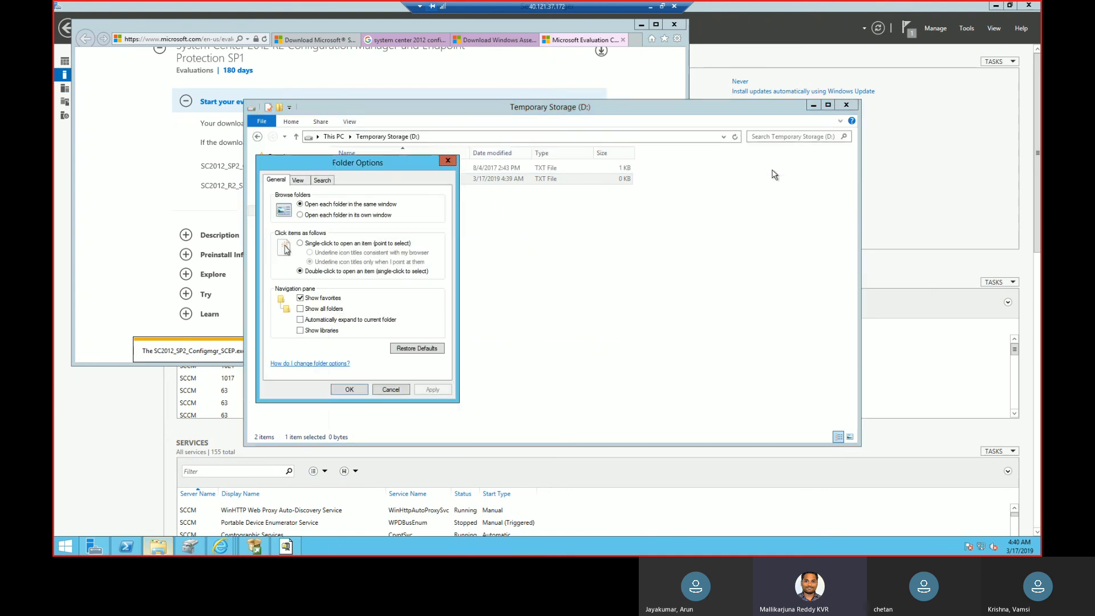
click(305, 182)
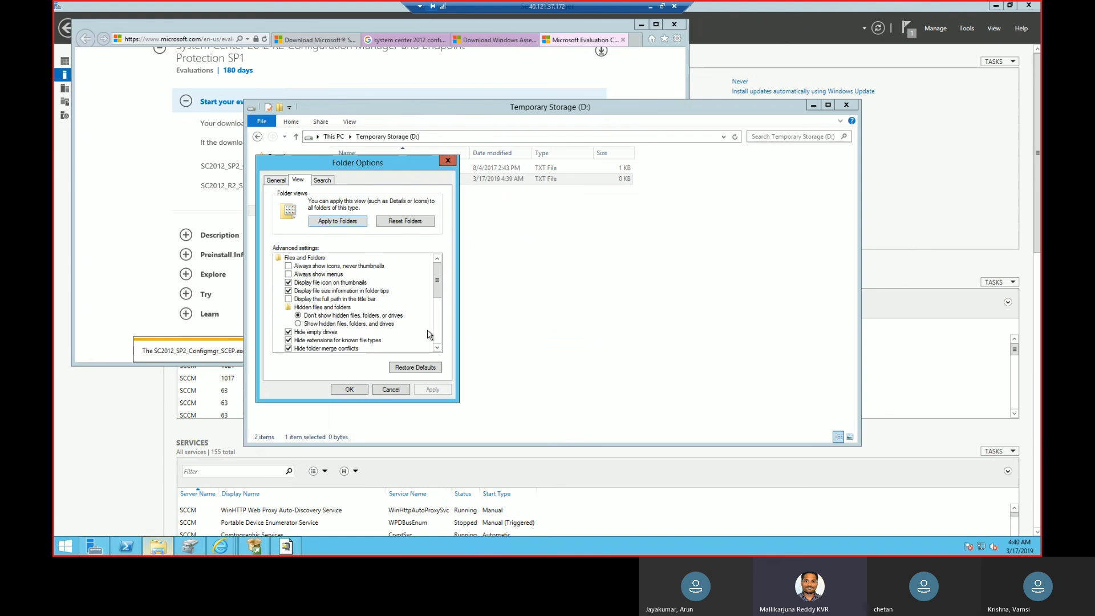
click(438, 348)
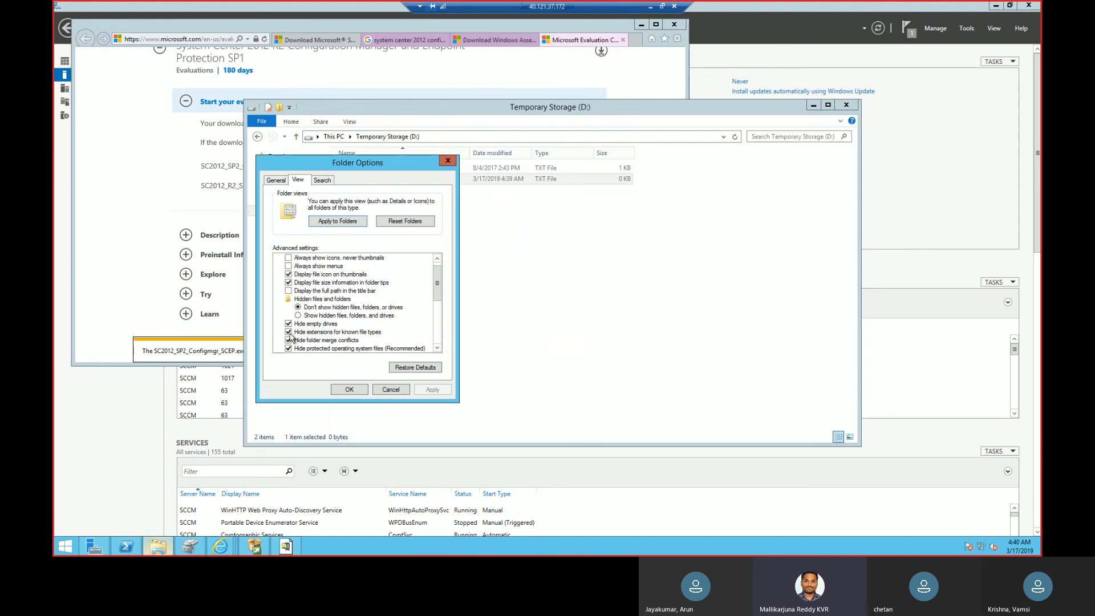
click(289, 332)
click(432, 390)
click(364, 390)
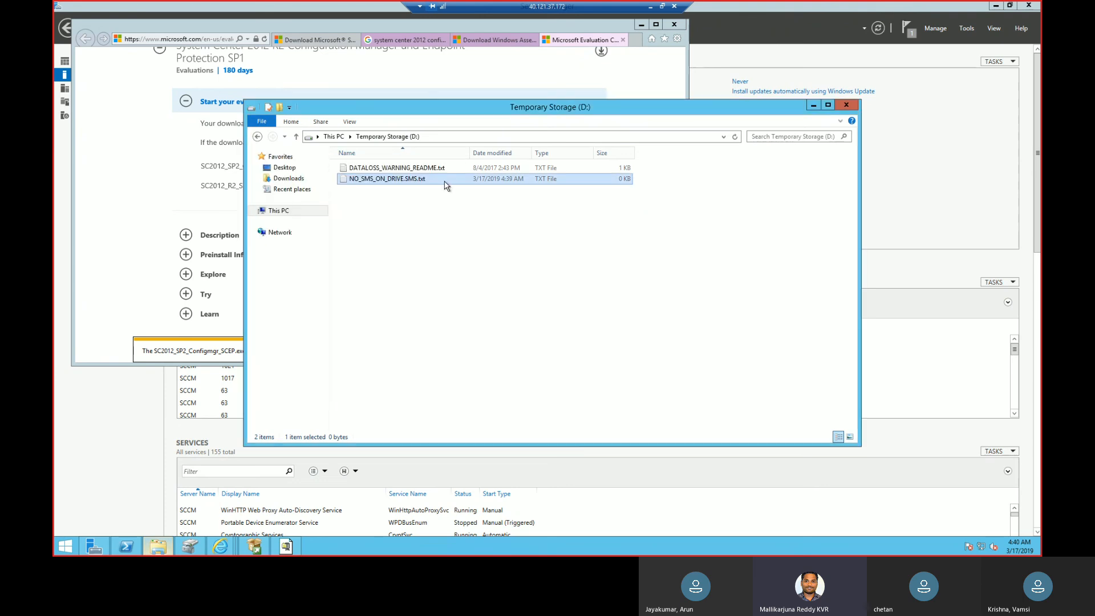
Remove the txt extension from the new file on Temporary Storage (D:), renaming it to NO_SMS_ON_DRIVE.SMS.
key(F2)
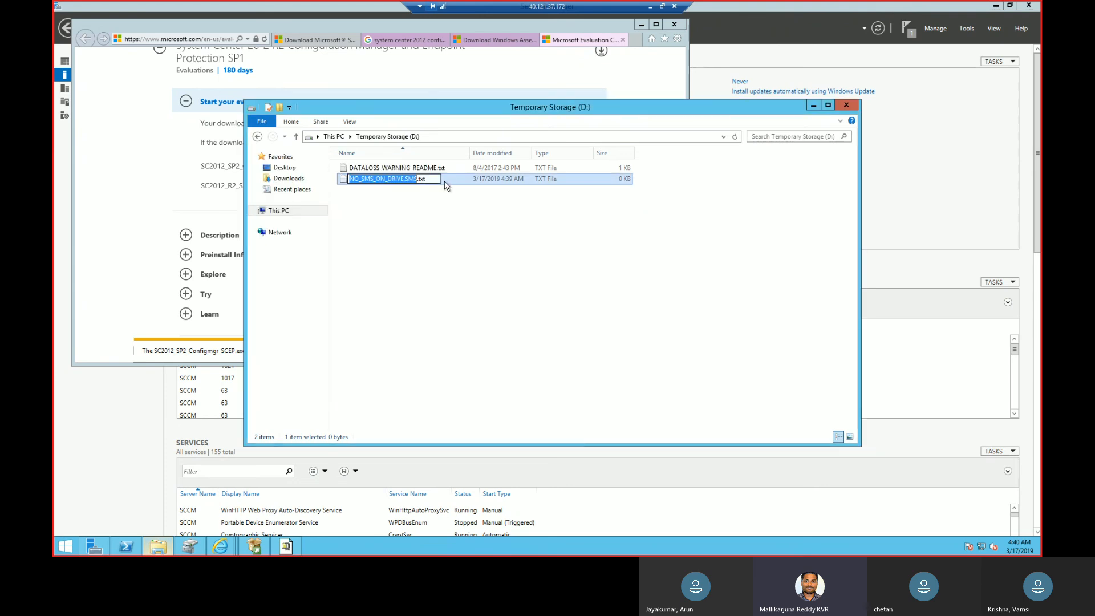
click(431, 179)
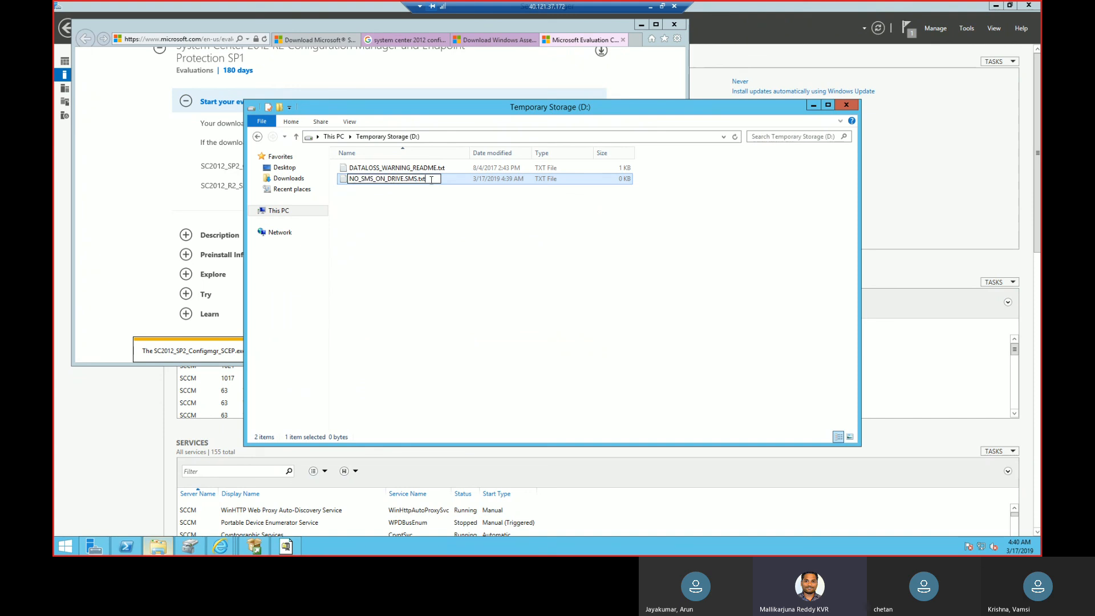
key(BackSpace)
key(BackSpace)
key(BackSpace)
key(BackSpace)
click(283, 213)
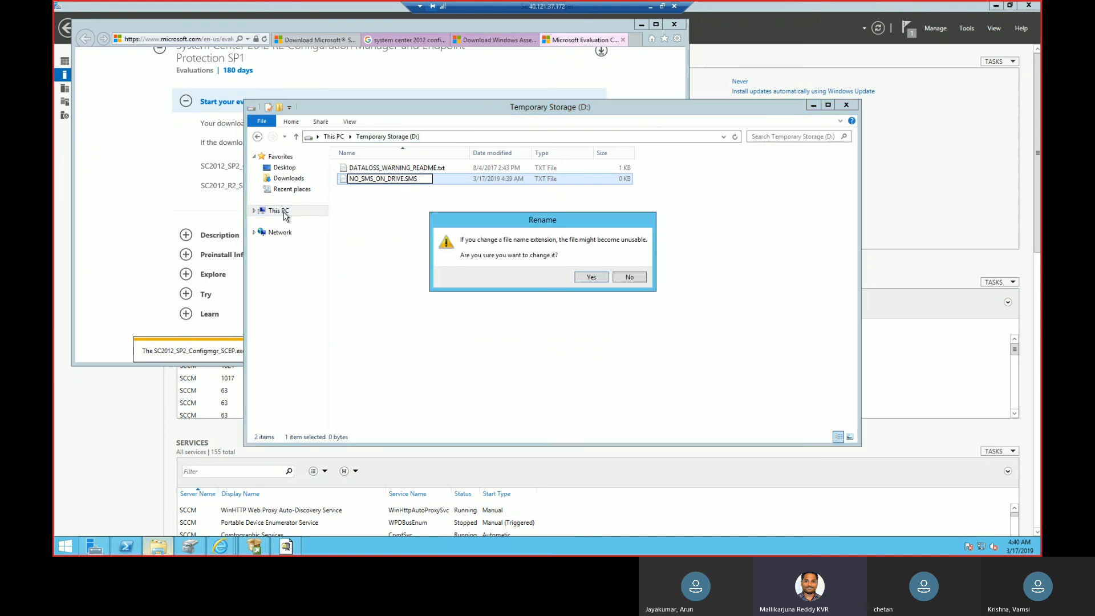
click(589, 278)
Create a text document named NO_SMS_ON_DRIVE.SMS.txt in the root of Windows (C:) and delete it.
click(279, 211)
double_click(513, 258)
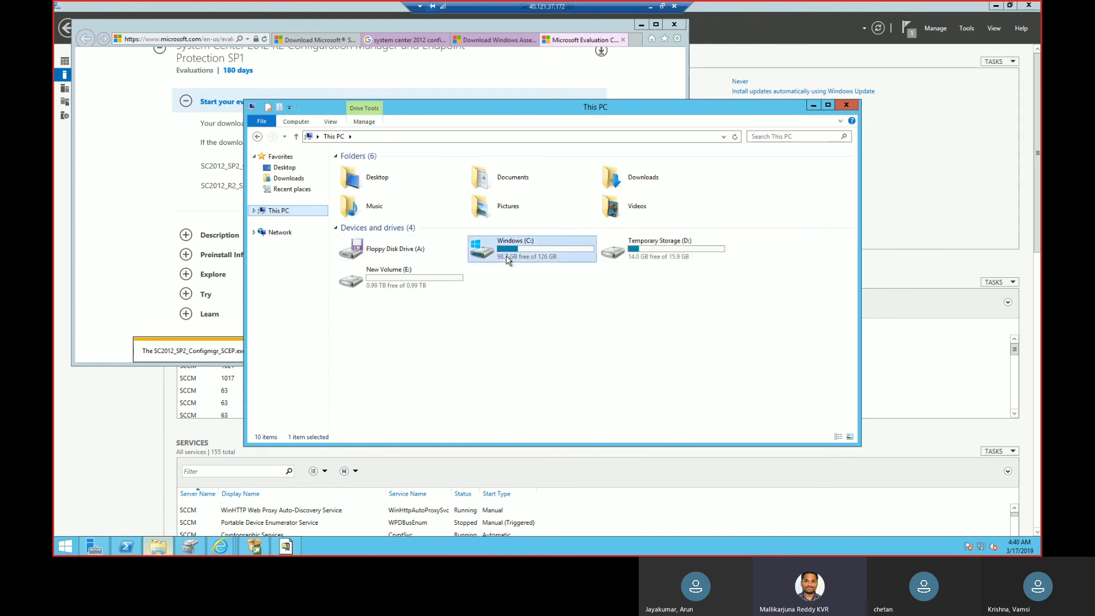
right_click(702, 292)
mouse_move(734, 396)
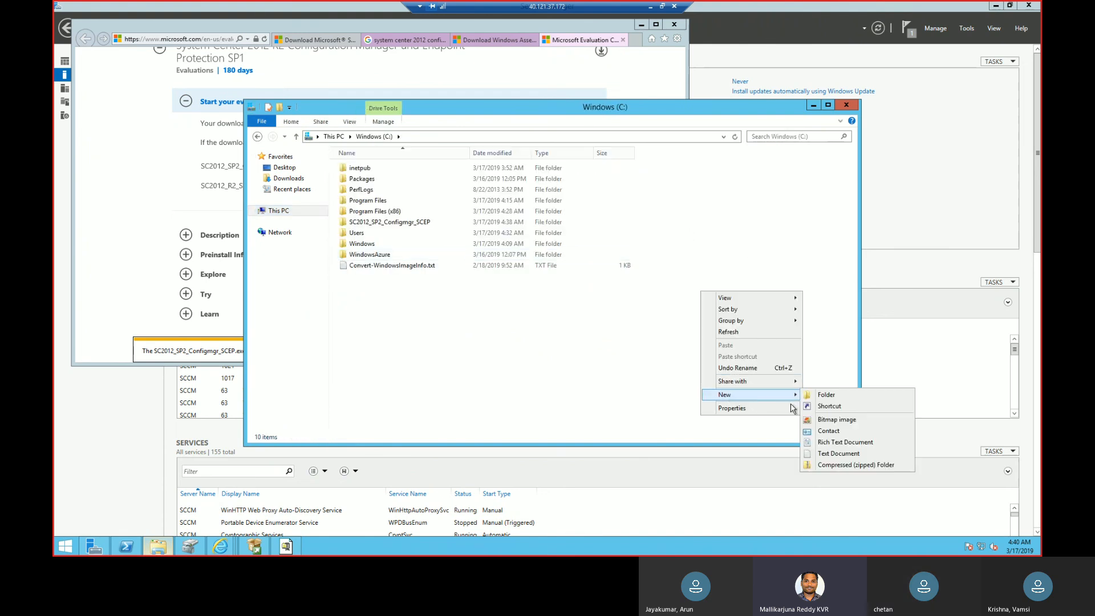
click(845, 454)
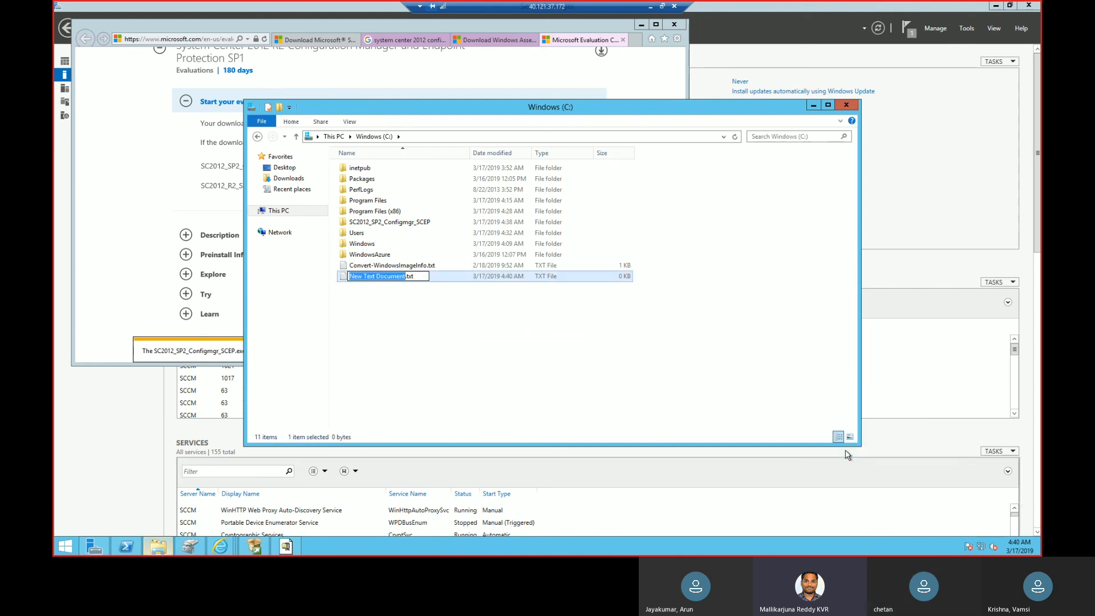
key(ctrl+v)
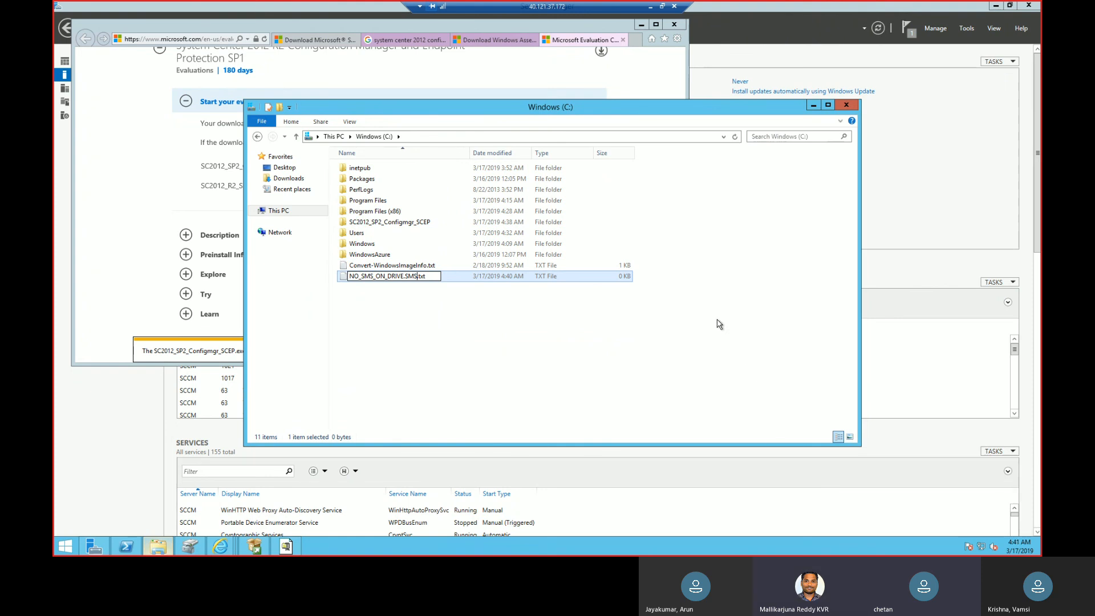
key(Return)
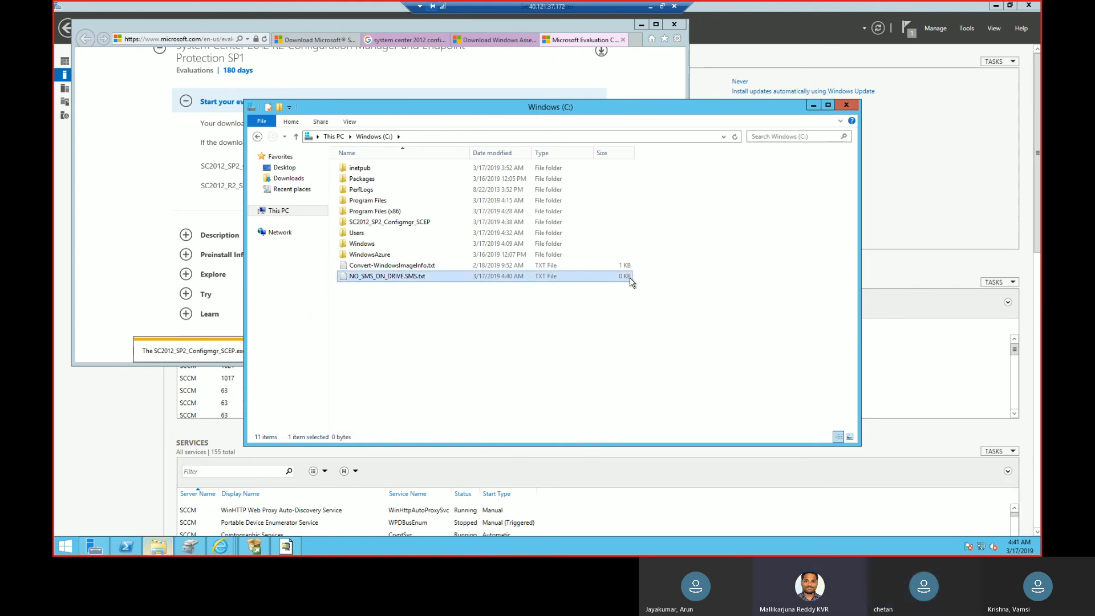
key(Delete)
Create a NO_SMS_ON_DRIVE.SMS file without the txt extension in the root of Windows (C:), then delete it.
right_click(535, 325)
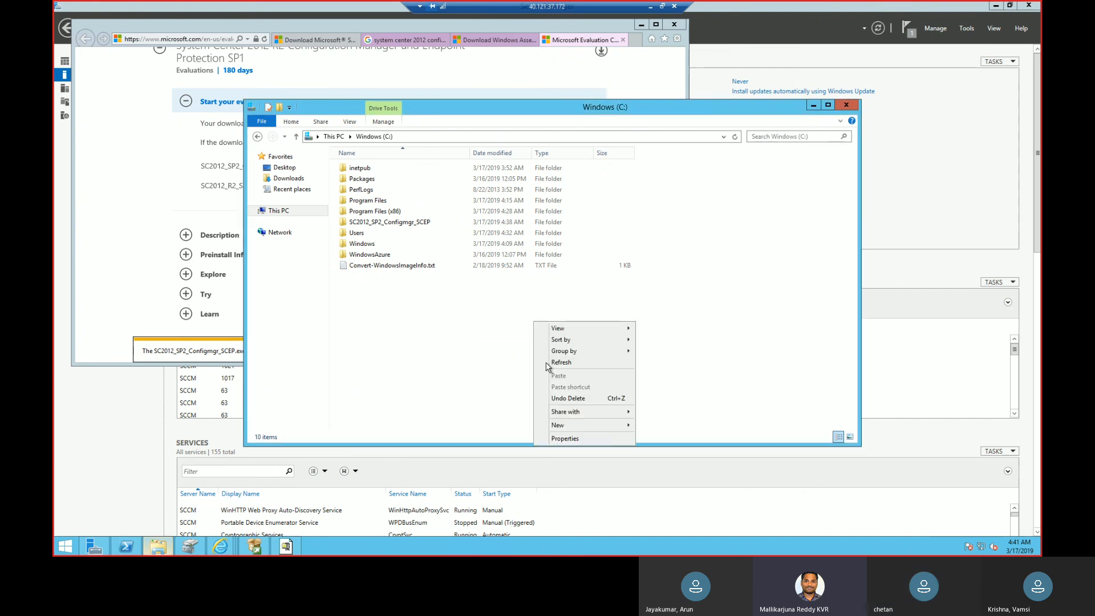
mouse_move(606, 432)
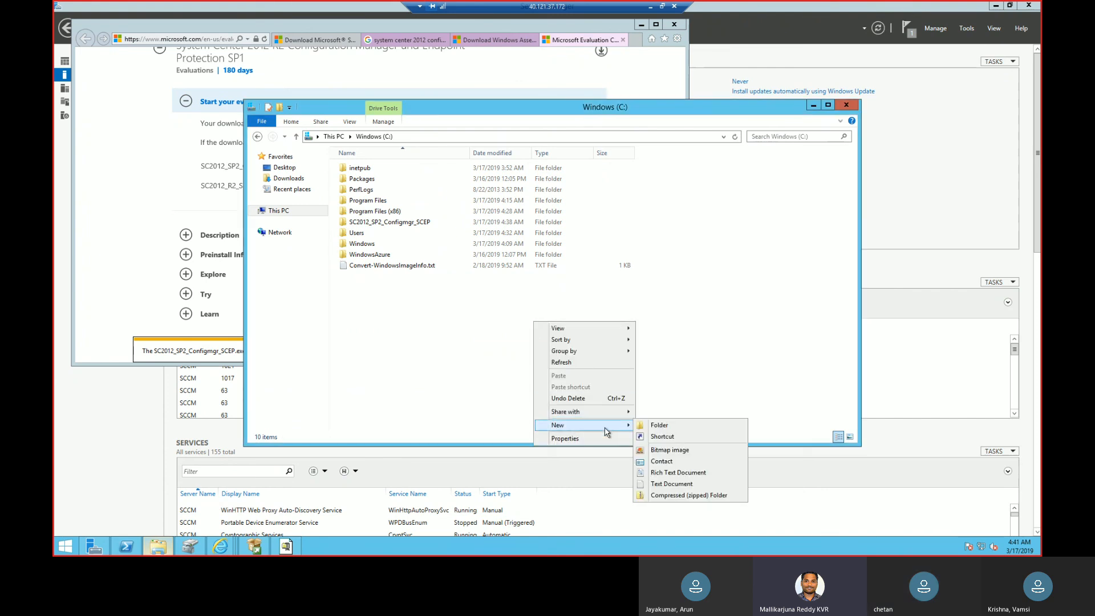
click(670, 485)
key(ctrl+v)
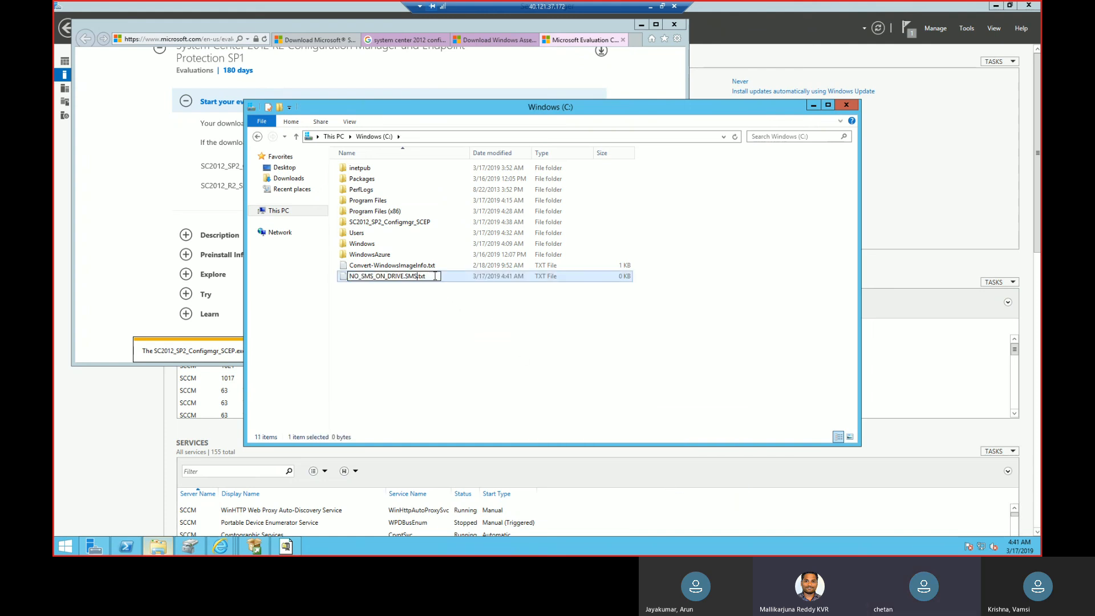
key(BackSpace)
key(BackSpace)
key(BackSpace)
key(BackSpace)
key(Return)
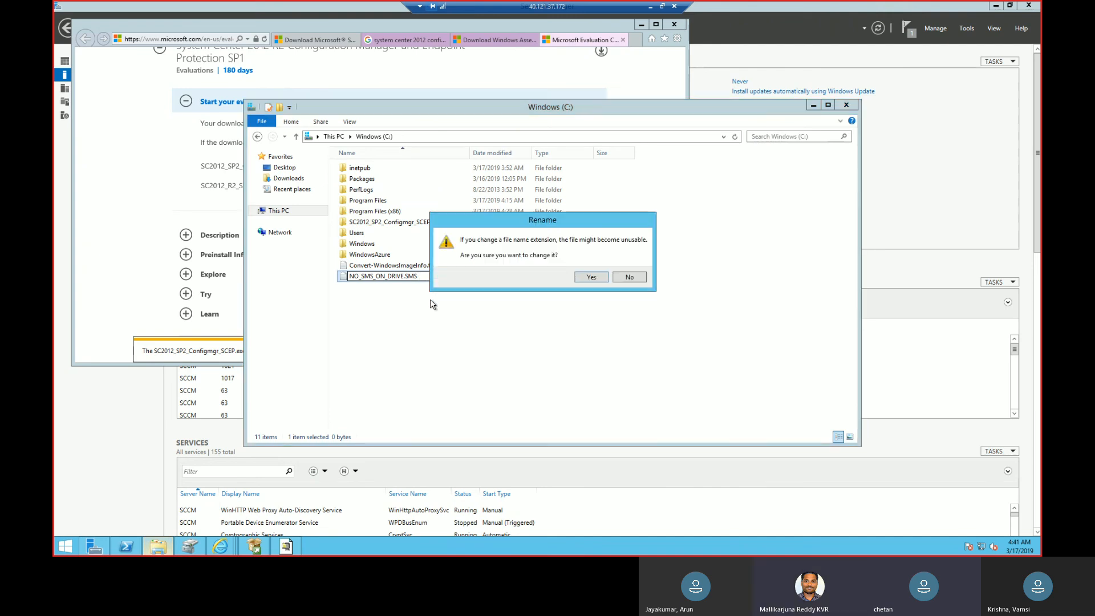
click(592, 279)
click(474, 279)
key(Delete)
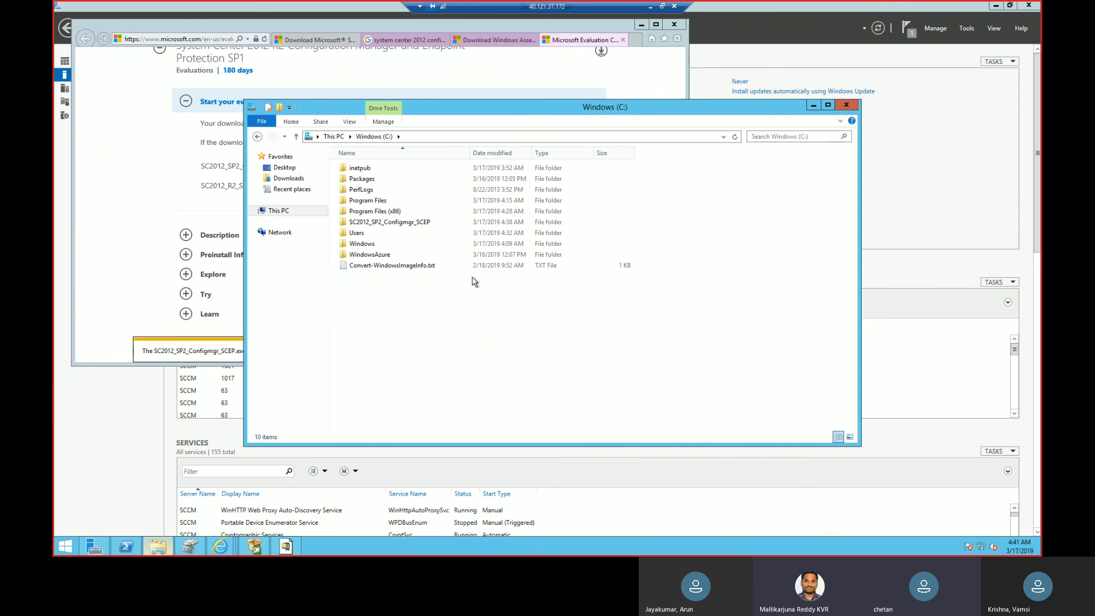
Close the WinZip Self-Extractor and open the installation files folder on New Volume (E:).
click(333, 136)
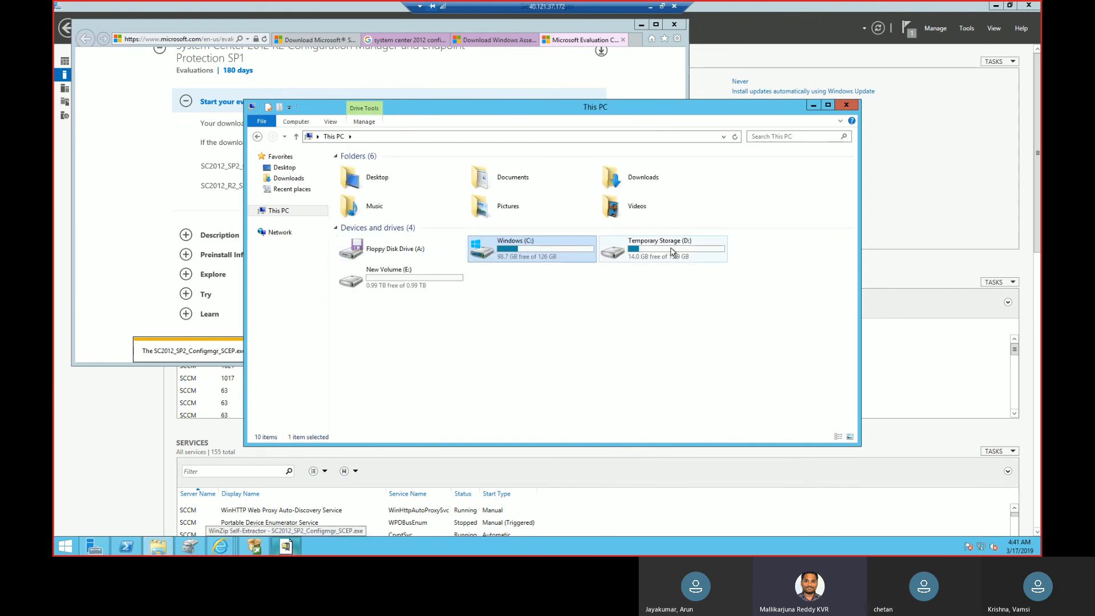
mouse_move(677, 259)
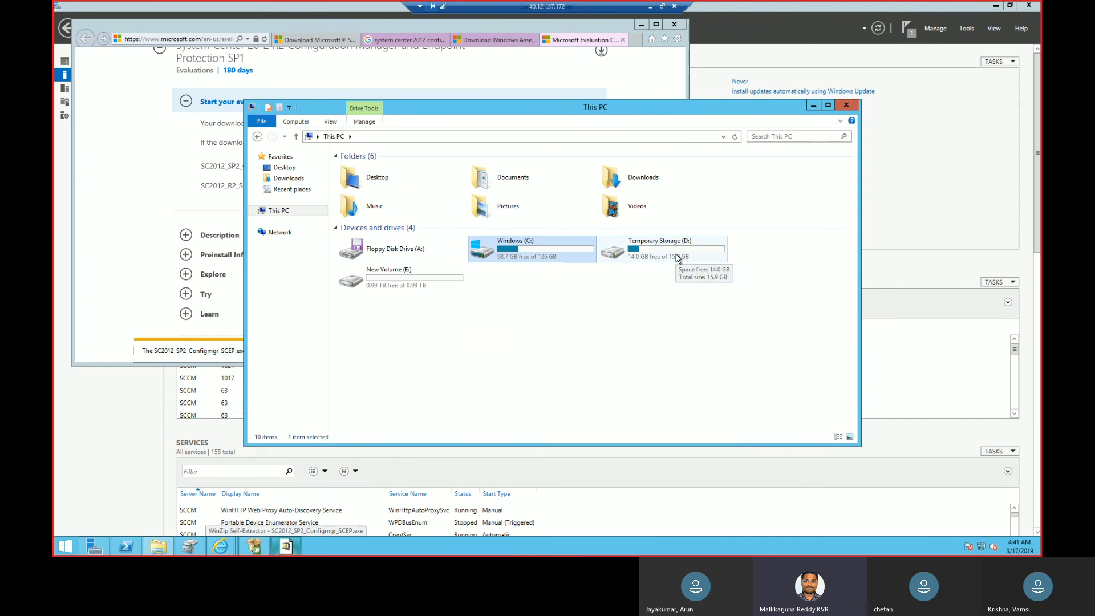
click(286, 546)
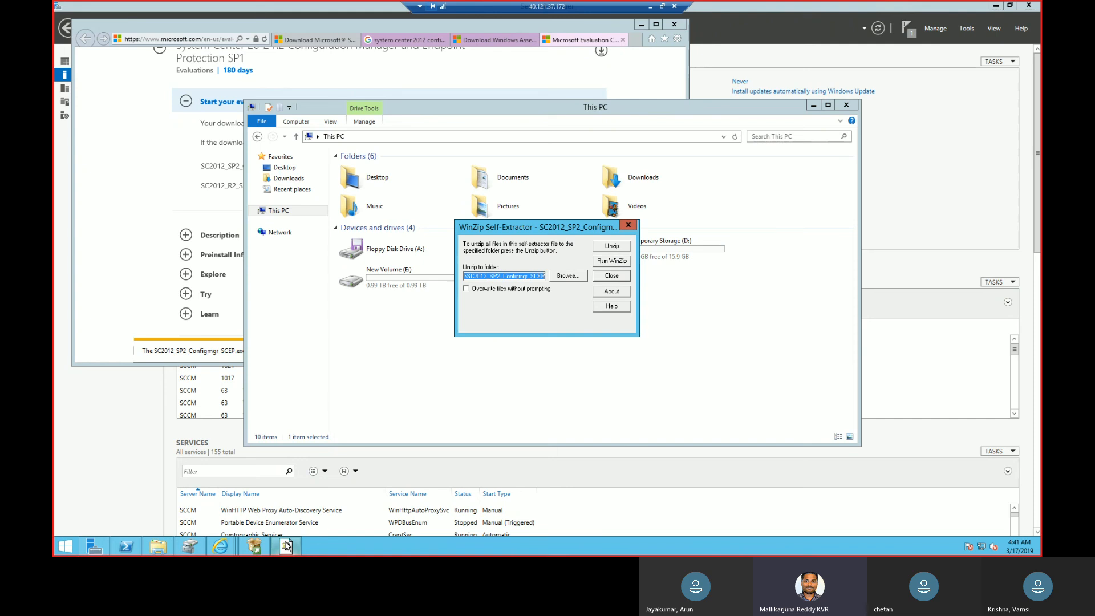
click(574, 277)
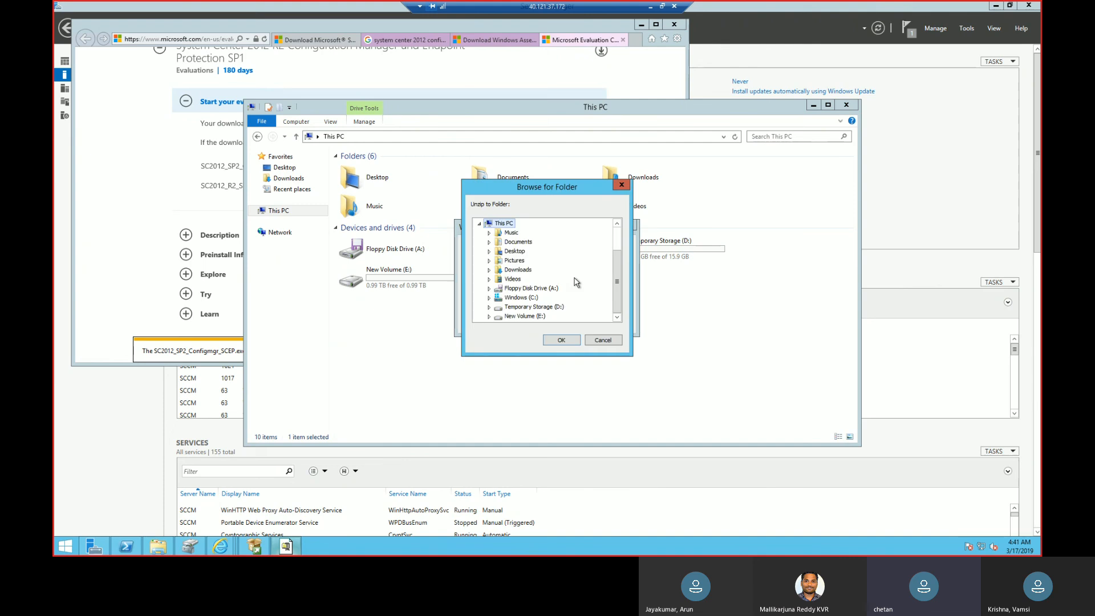
click(621, 184)
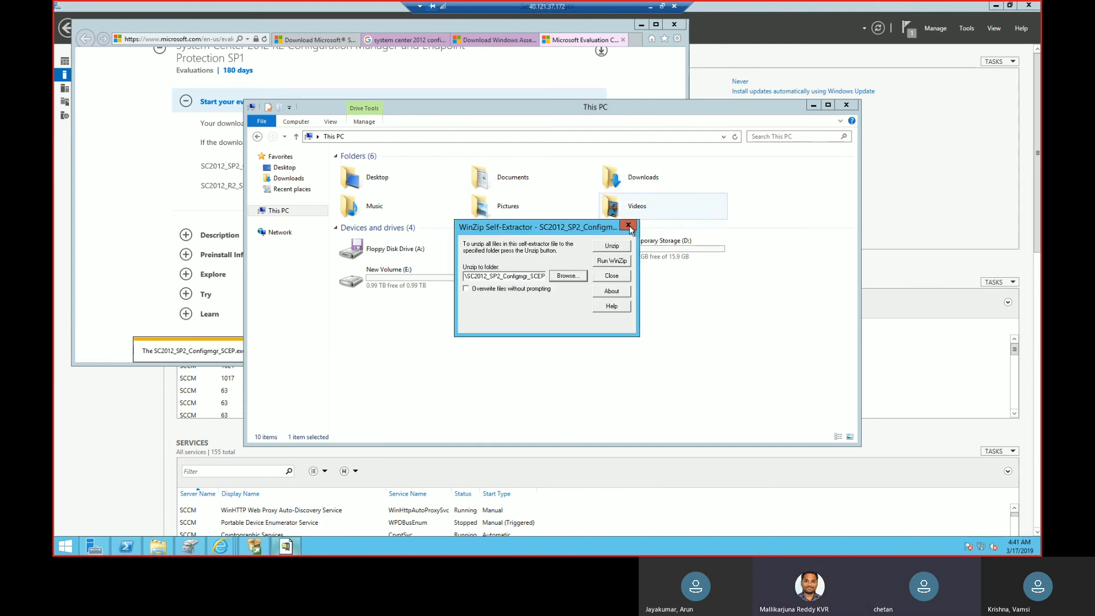
click(629, 228)
double_click(423, 281)
double_click(384, 171)
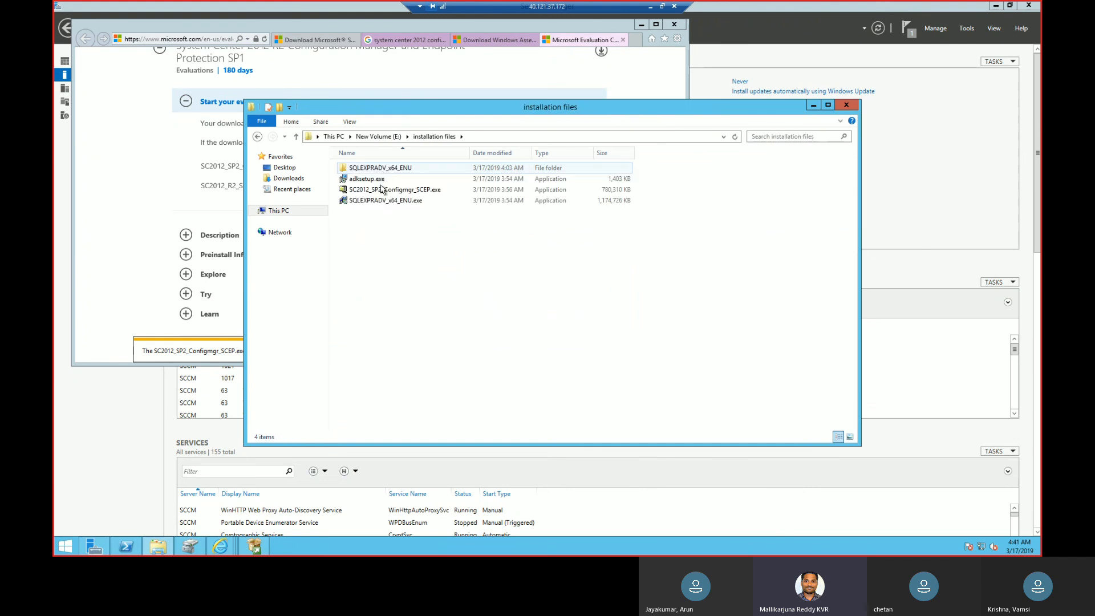
Close the SQL Server Installation Center and launch SQLEXPRADV_x64_ENU.exe from the installation files folder.
click(387, 190)
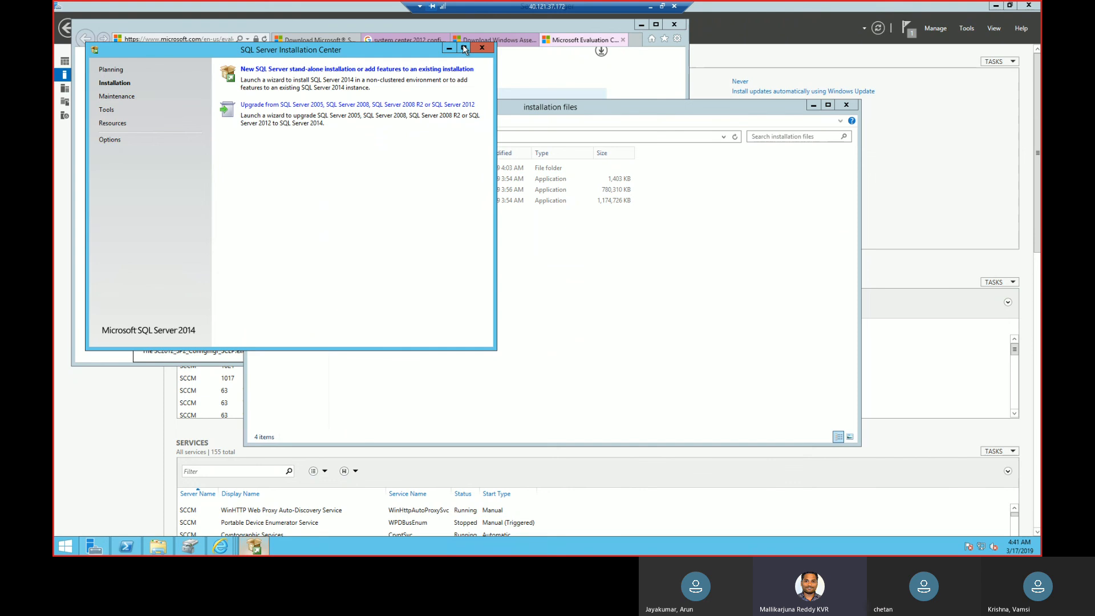
click(482, 48)
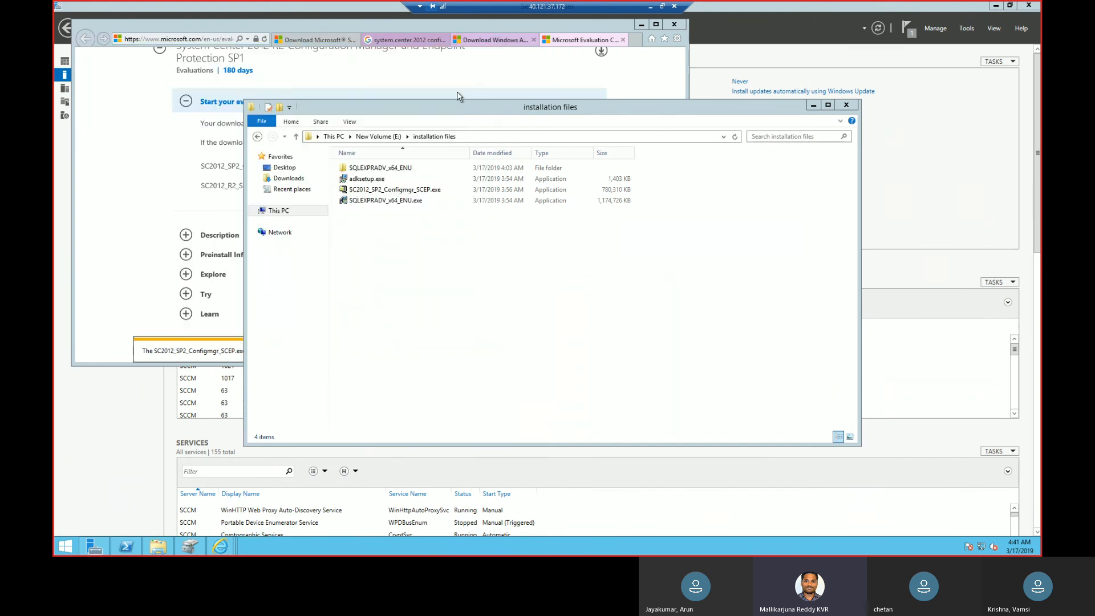
double_click(397, 201)
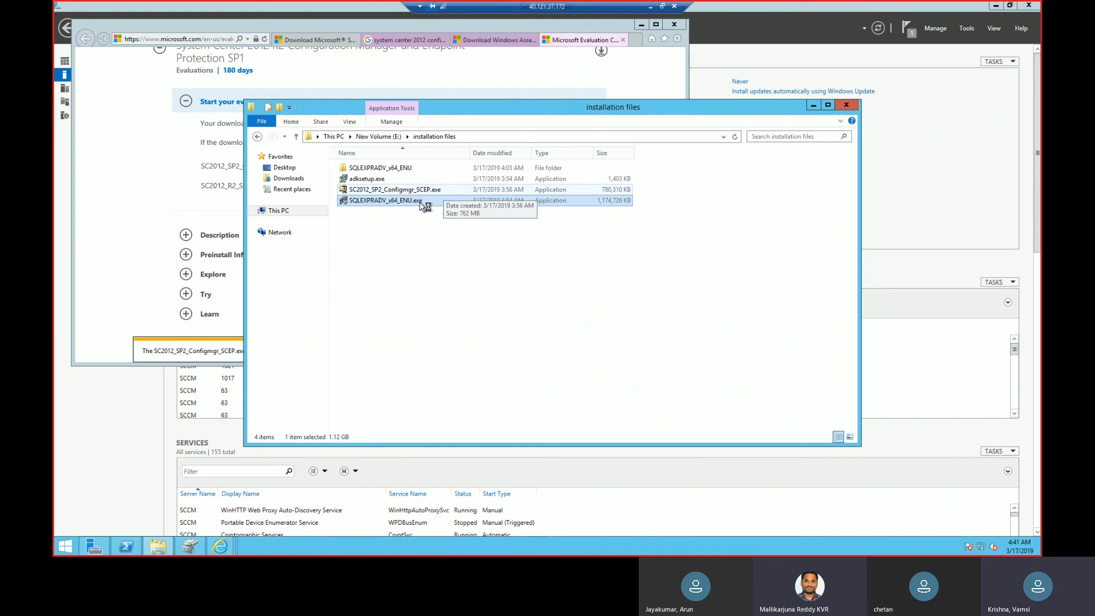
Examine the SMSSETUP folder inside SC2012_SP2_Configmgr_SCEP on Windows (C:), and return to the root of that drive.
click(378, 137)
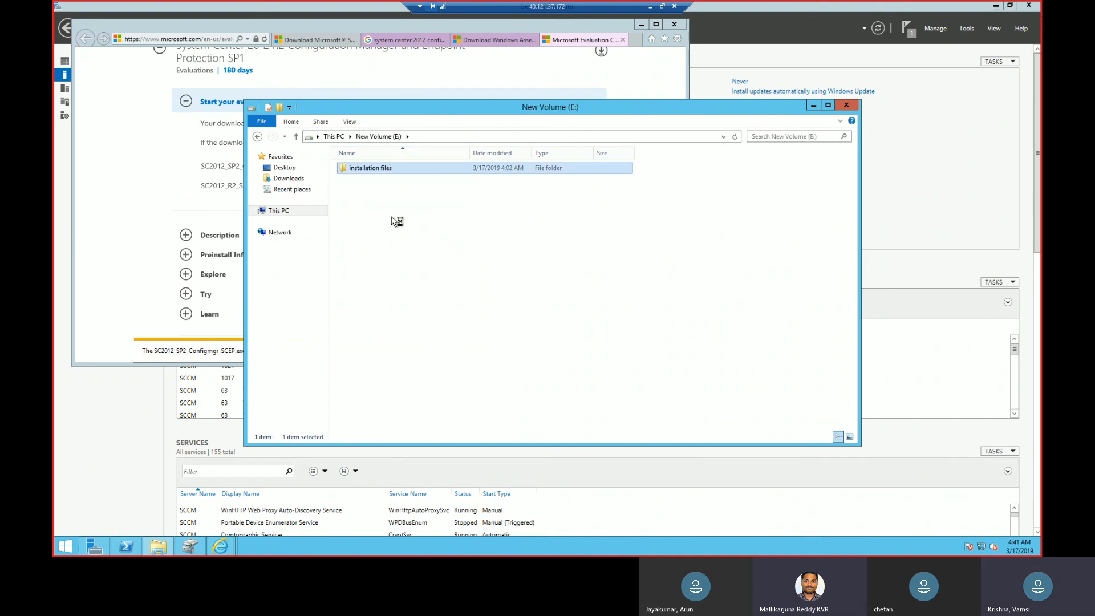
click(333, 137)
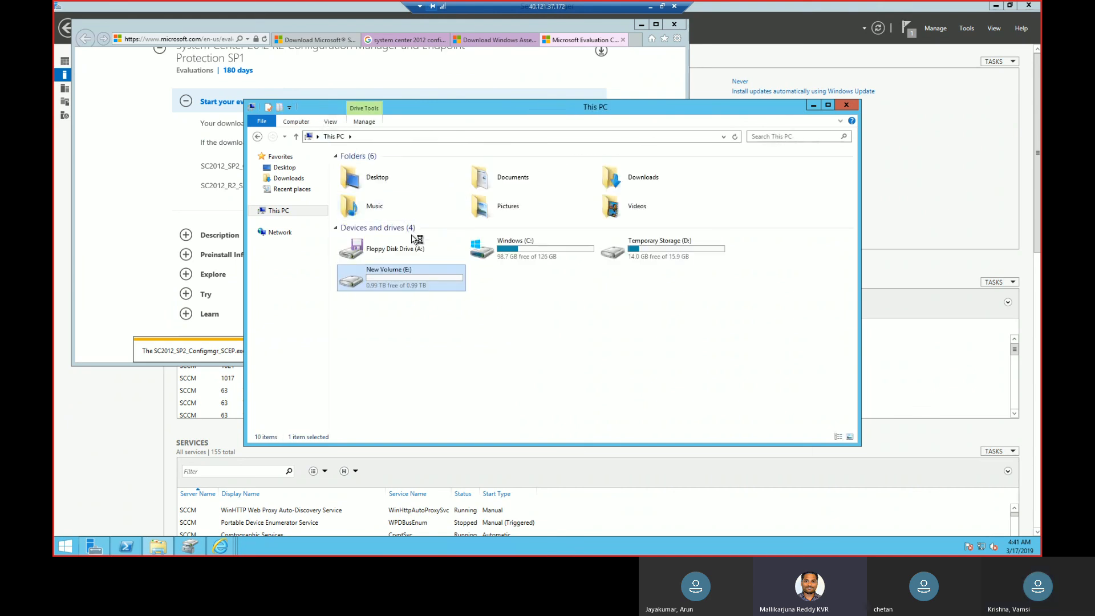
double_click(555, 265)
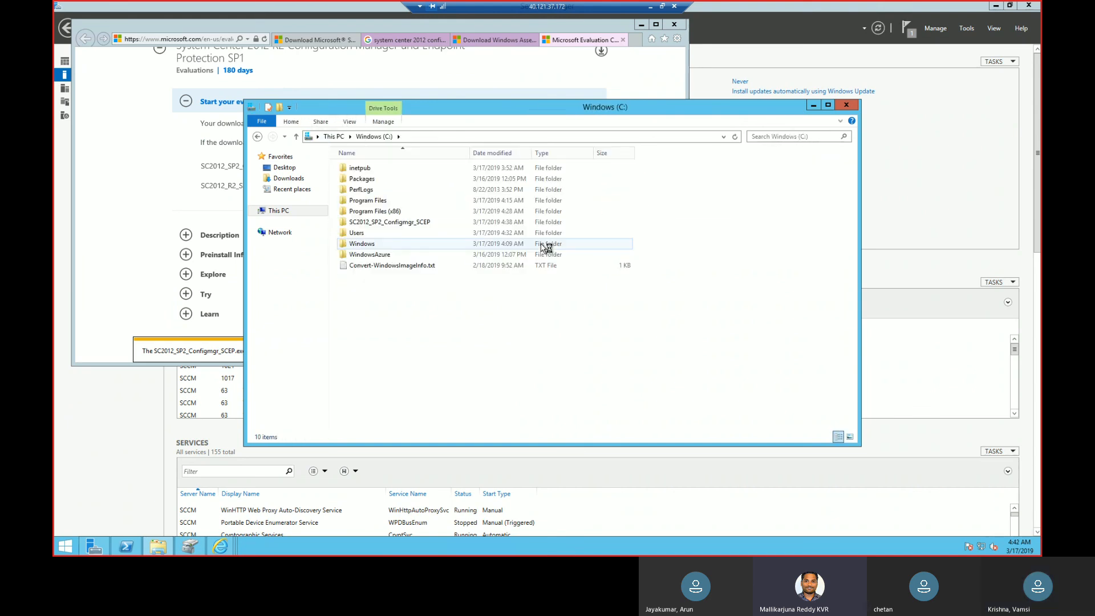
double_click(457, 224)
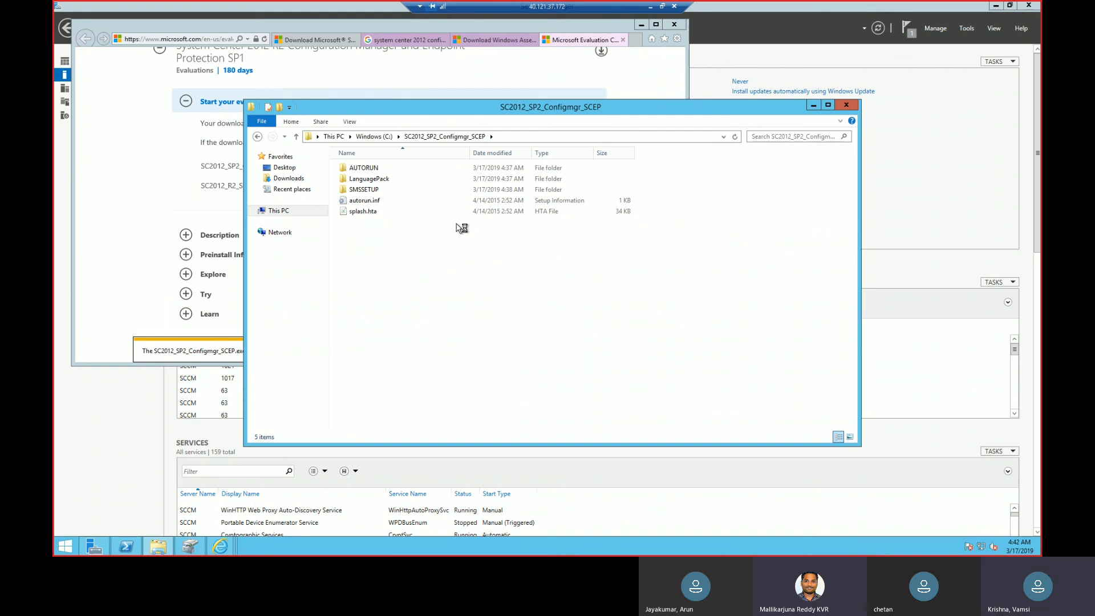
double_click(390, 191)
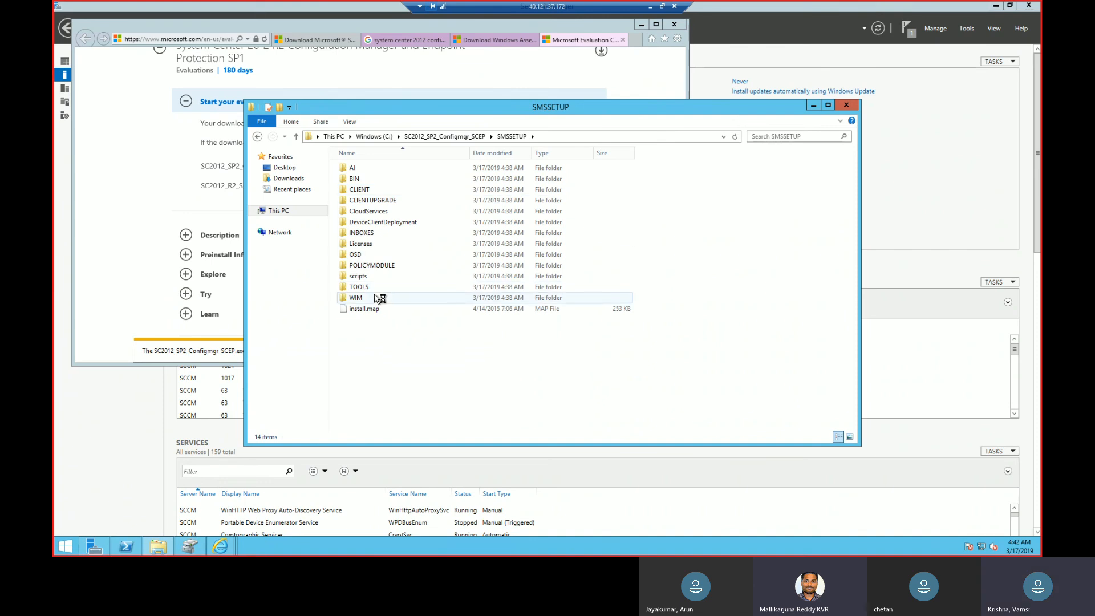
click(375, 137)
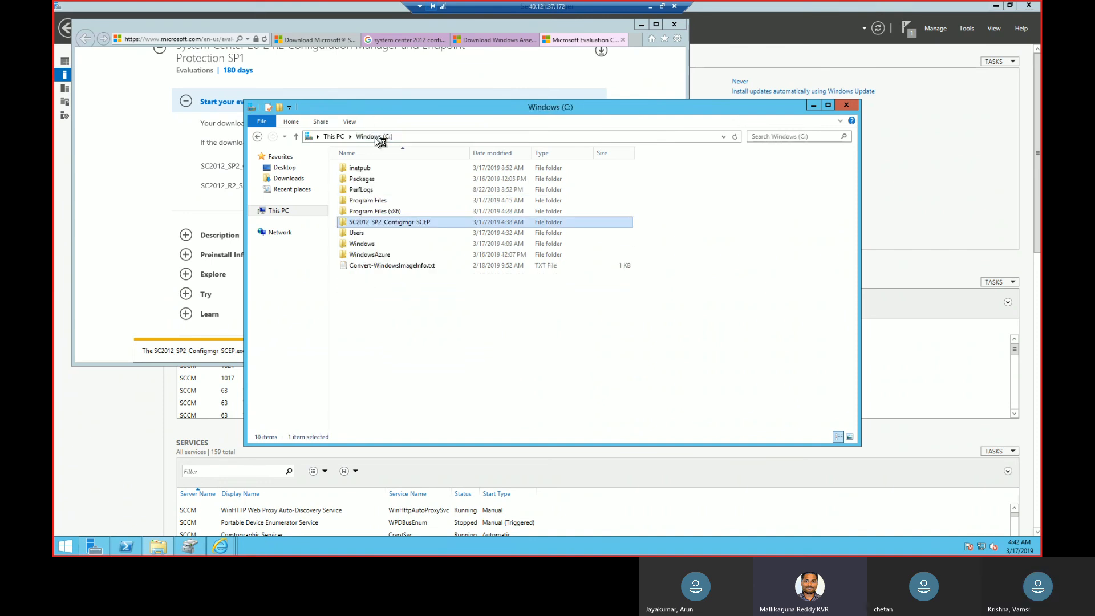
Move the SC2012_SP2_Configmgr_SCEP folder from Windows (C:) into the installation files folder on New Volume (E:).
right_click(378, 225)
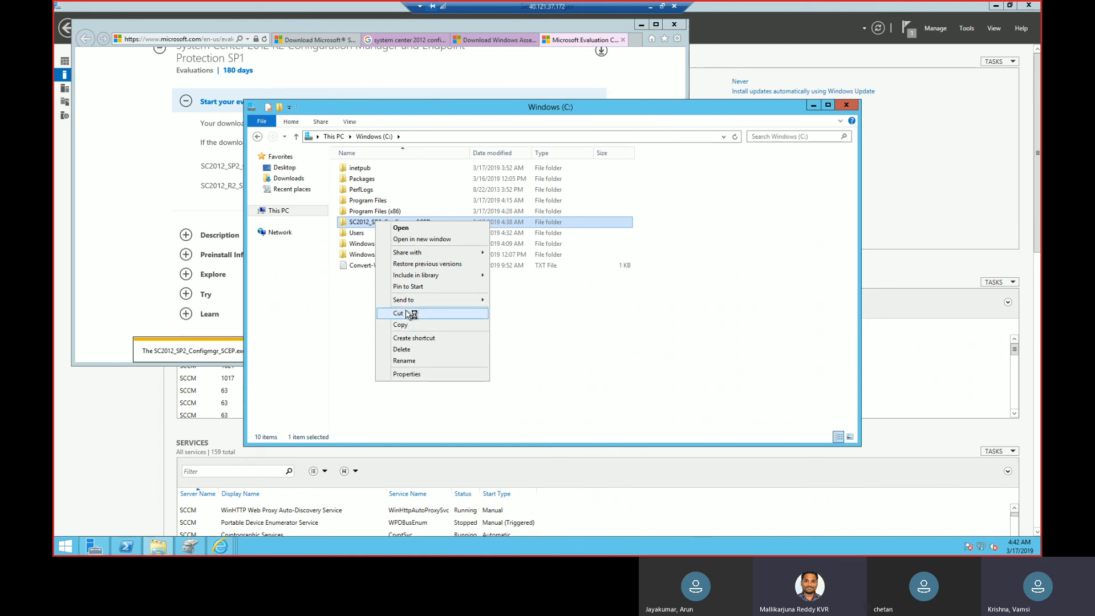
click(400, 313)
click(334, 136)
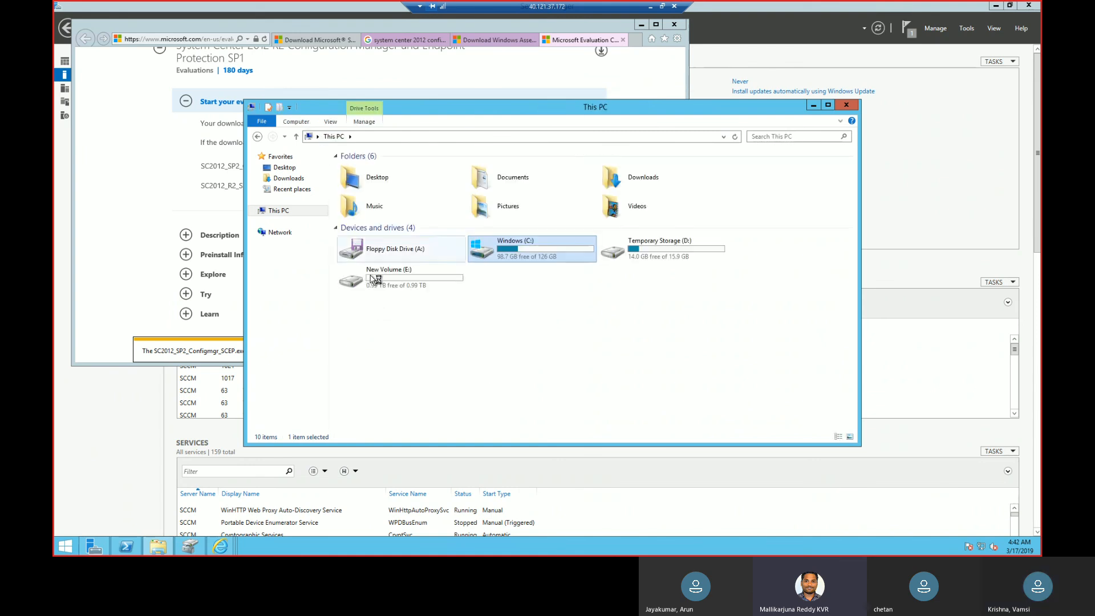
double_click(388, 279)
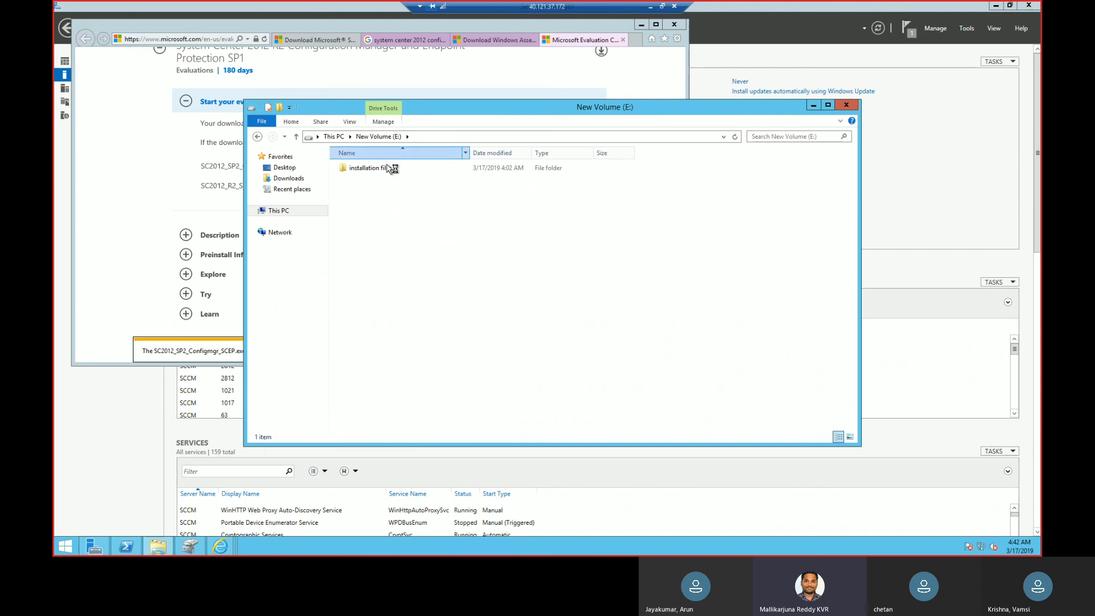
double_click(394, 168)
right_click(403, 239)
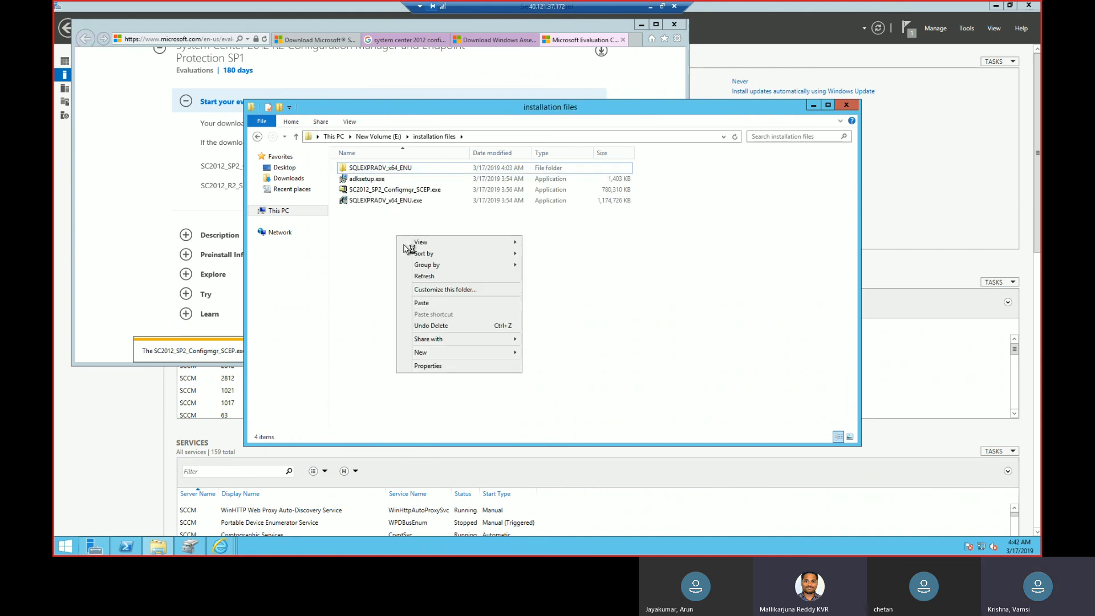
click(441, 305)
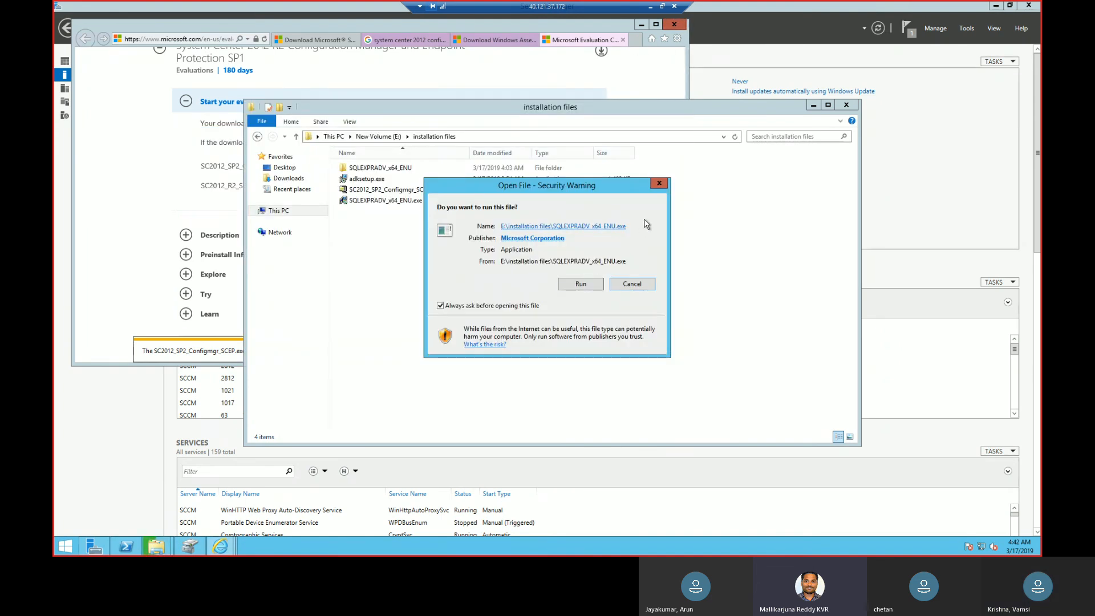
Cancel running SQLEXPRADV_x64_ENU.exe and close Internet Explorer with all its tabs.
click(662, 185)
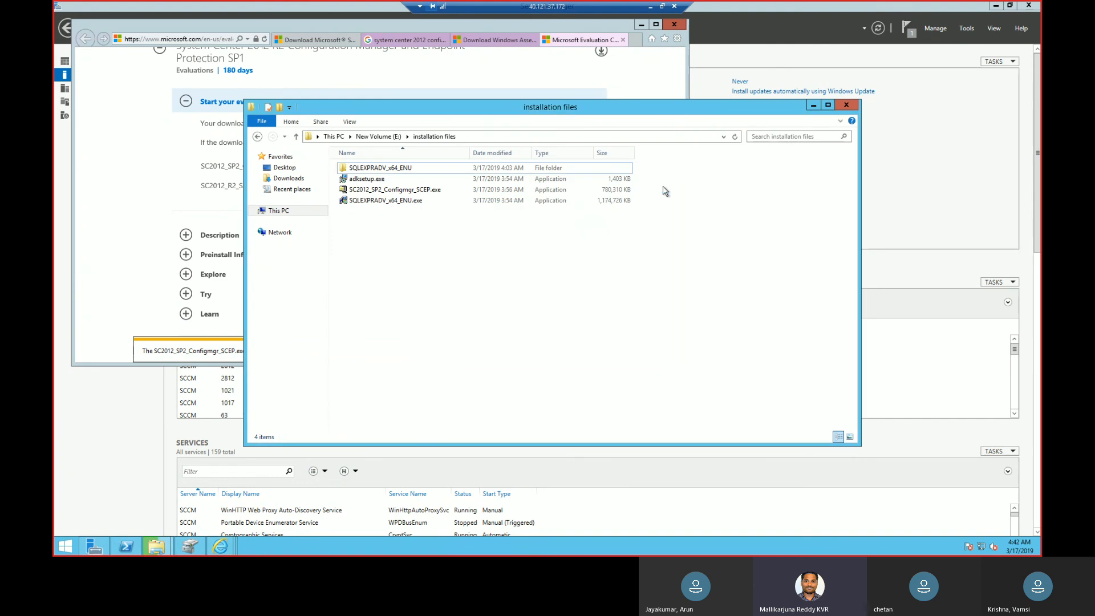
click(674, 25)
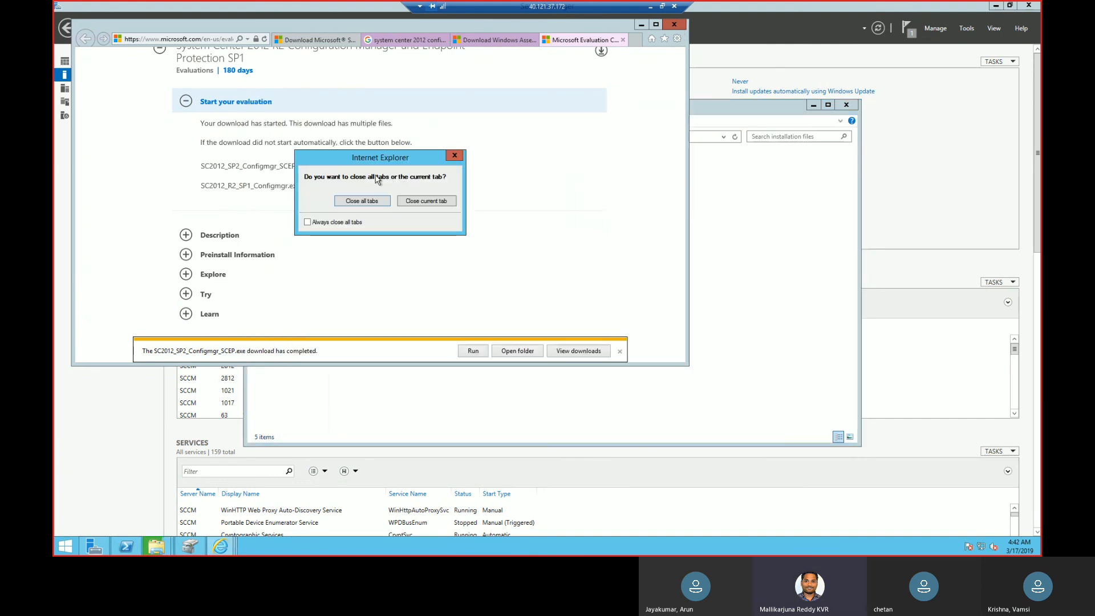
click(359, 201)
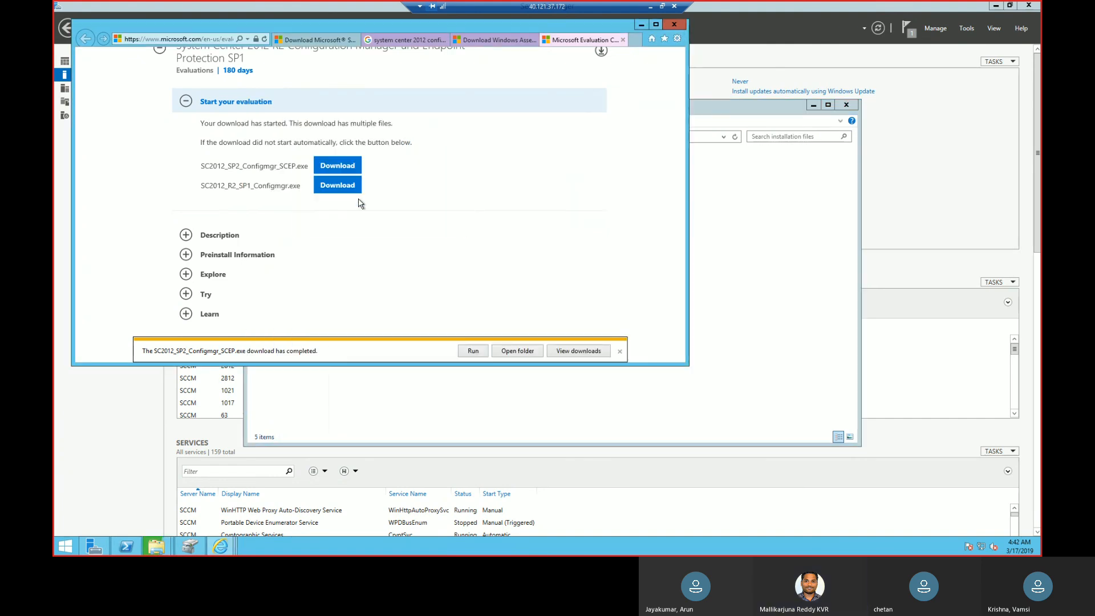
click(800, 363)
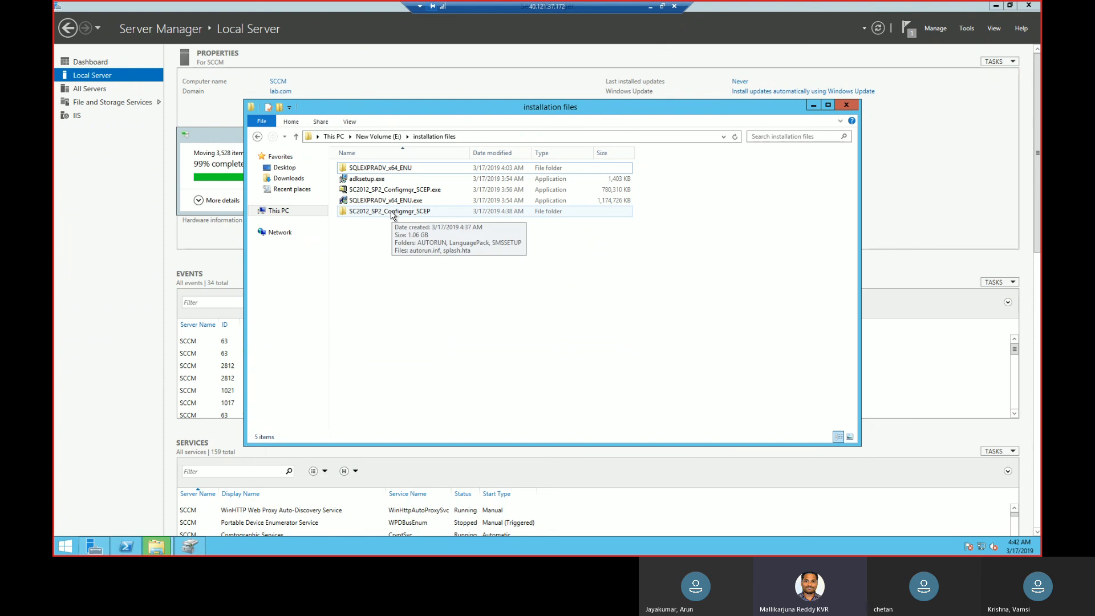
Open the moved SC2012_SP2_Configmgr_SCEP folder and look through its SMSSETUP and AUTORUN subfolders.
click(393, 212)
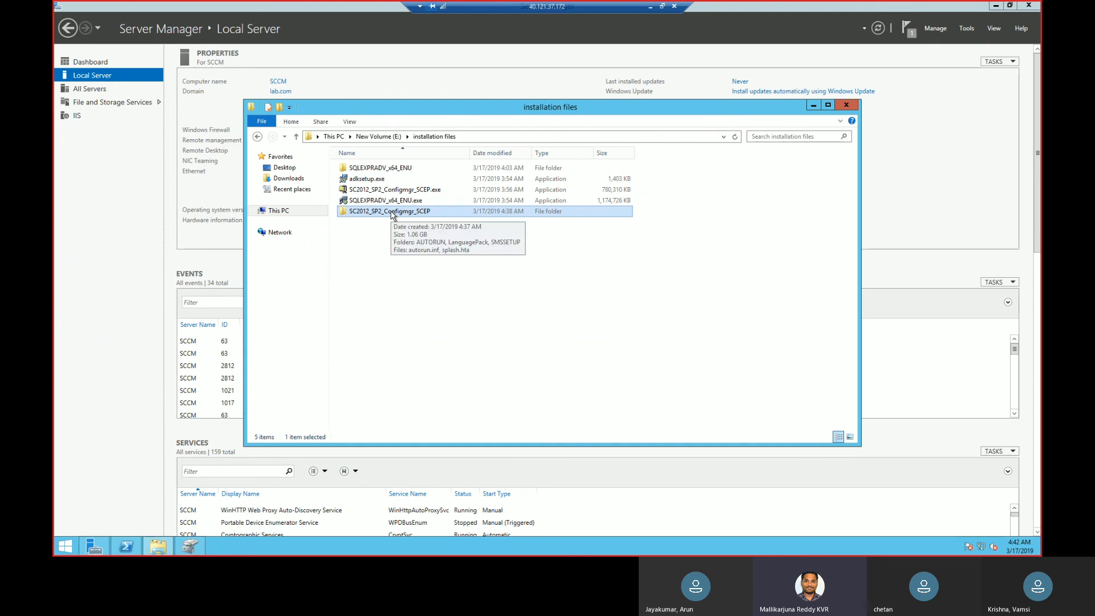
click(393, 212)
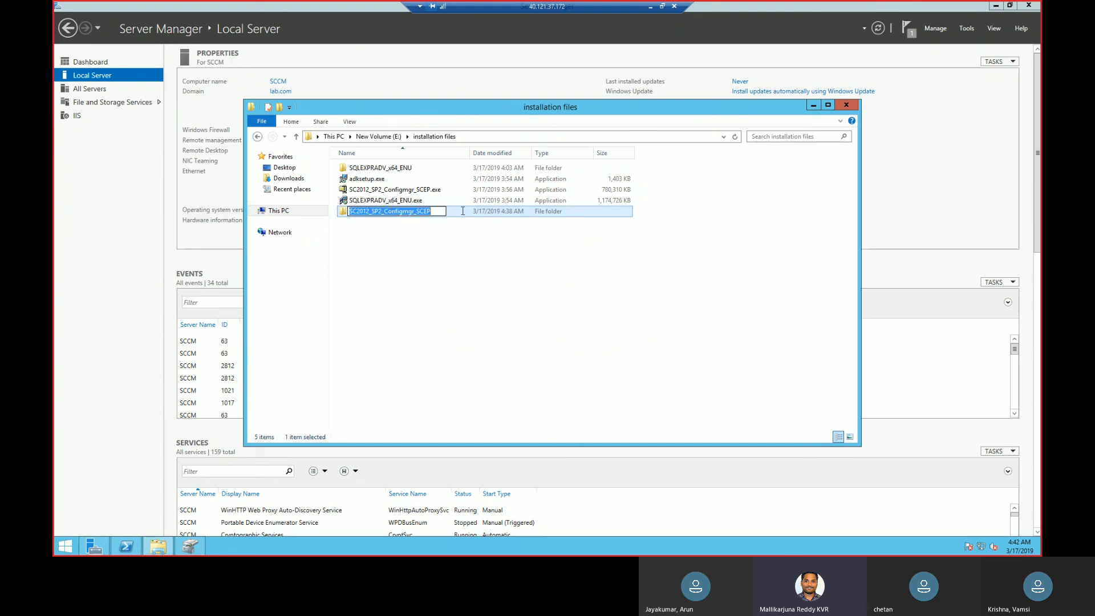
double_click(462, 211)
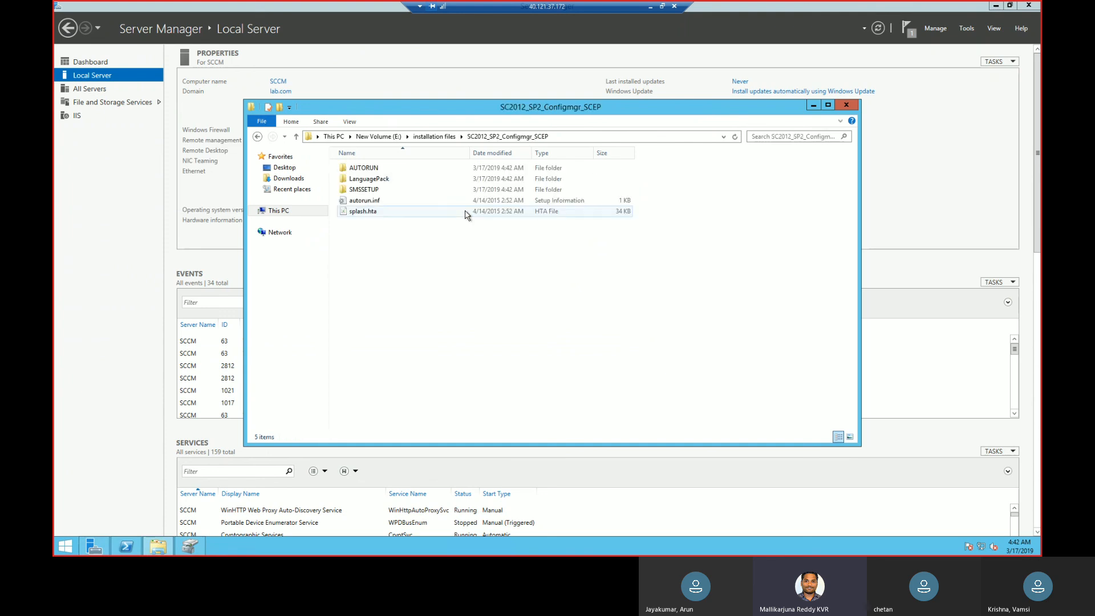
double_click(393, 191)
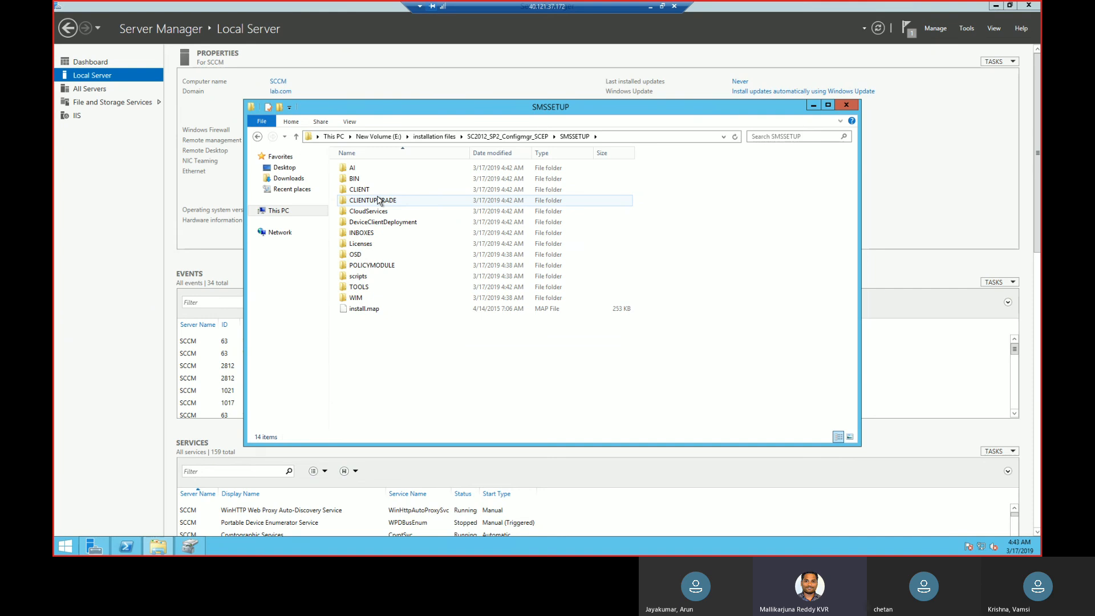
key(BackSpace)
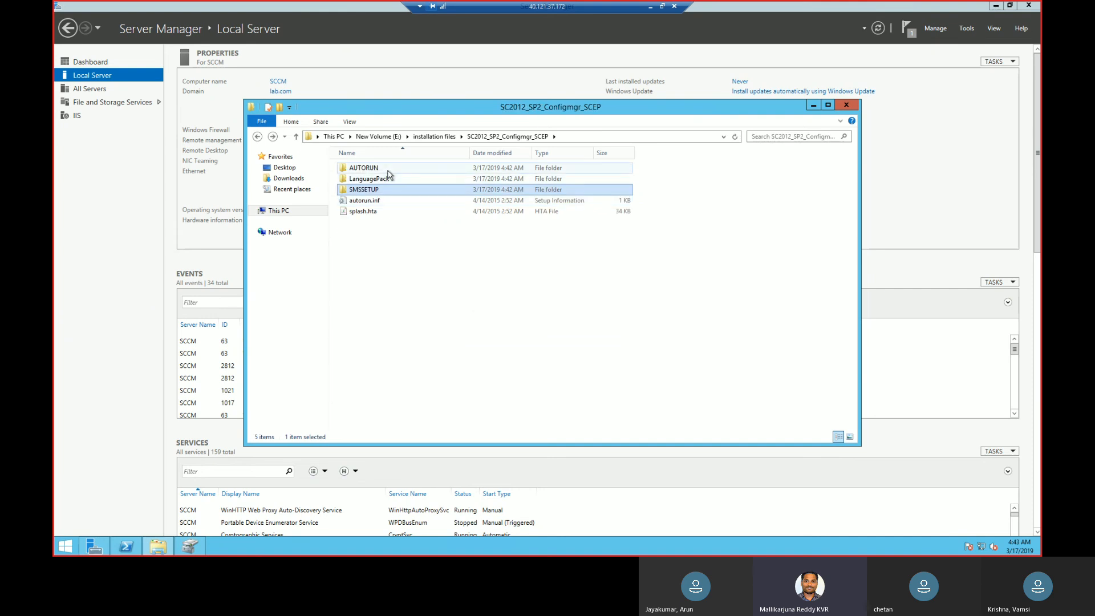
double_click(388, 169)
key(BackSpace)
Go to the SMSSETUP\BIN\X64 folder of the Configuration Manager files and select setup.exe.
double_click(383, 192)
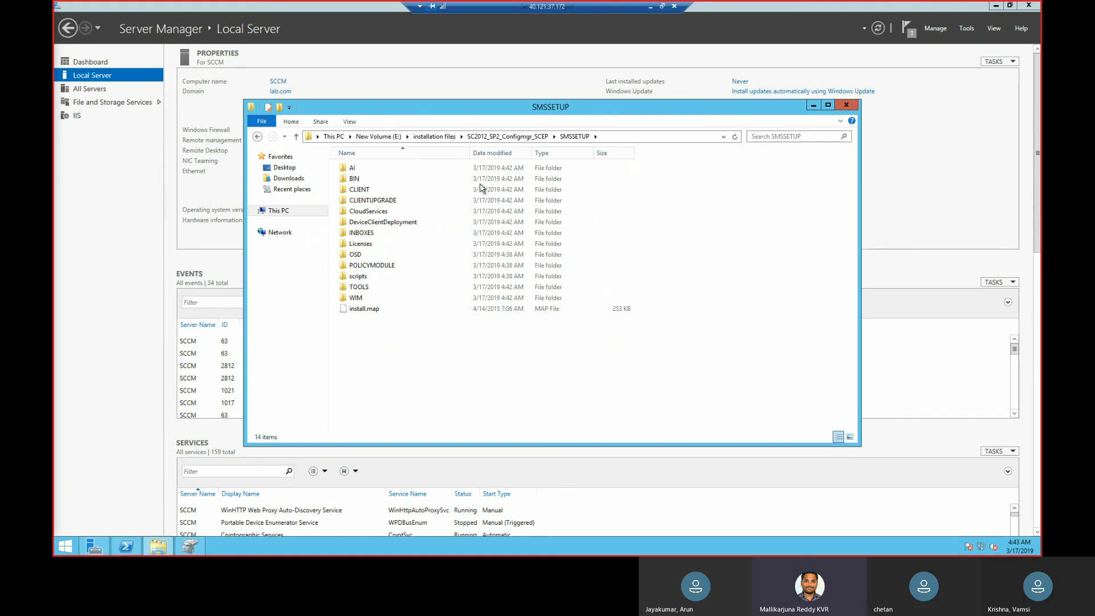
double_click(495, 180)
double_click(497, 181)
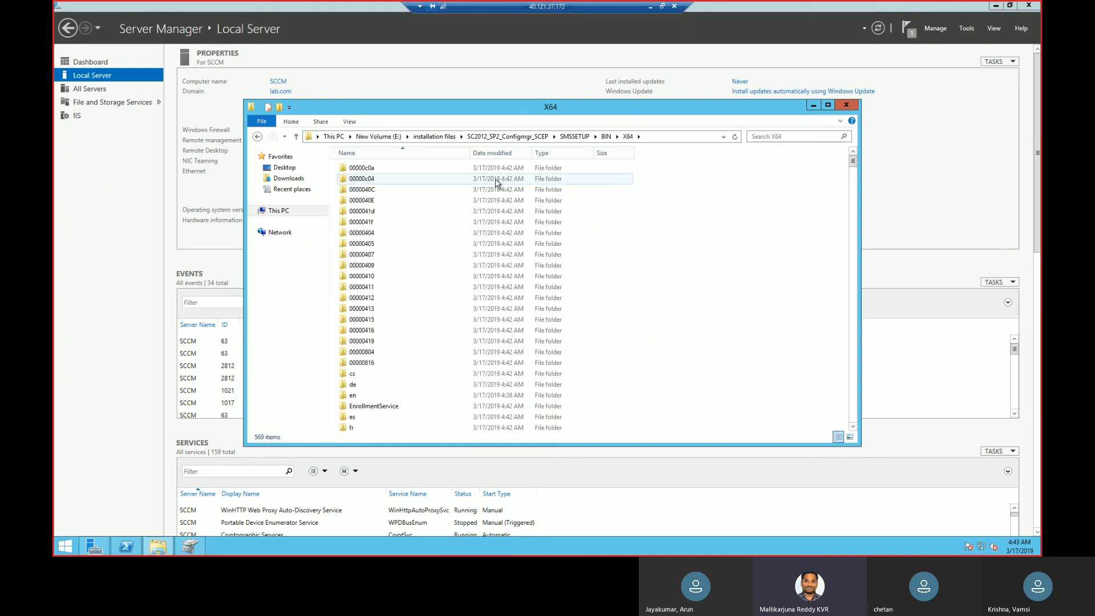
click(497, 182)
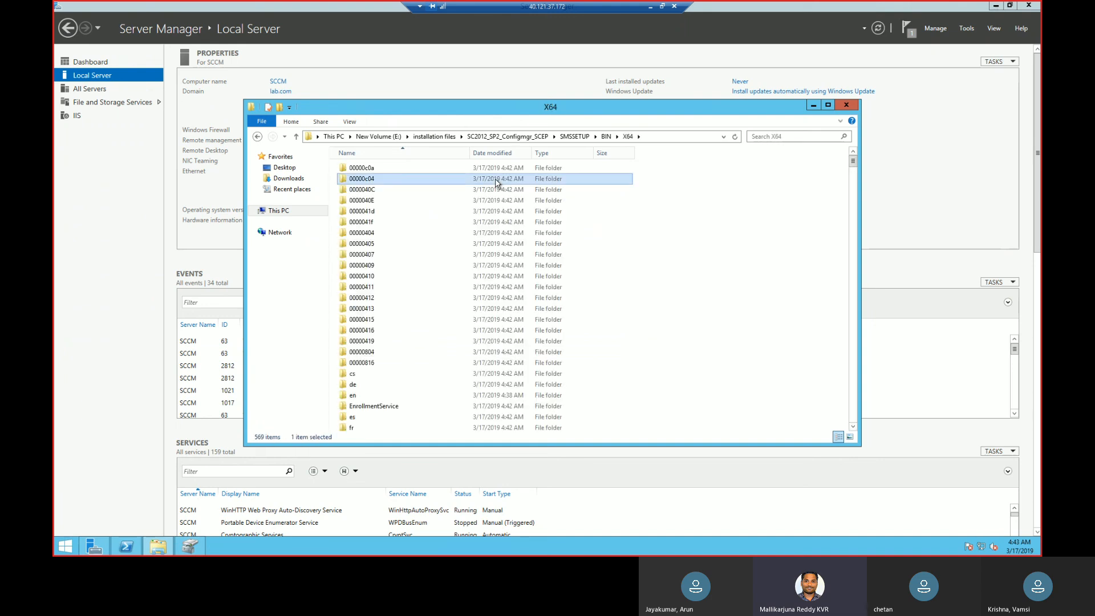
text(set)
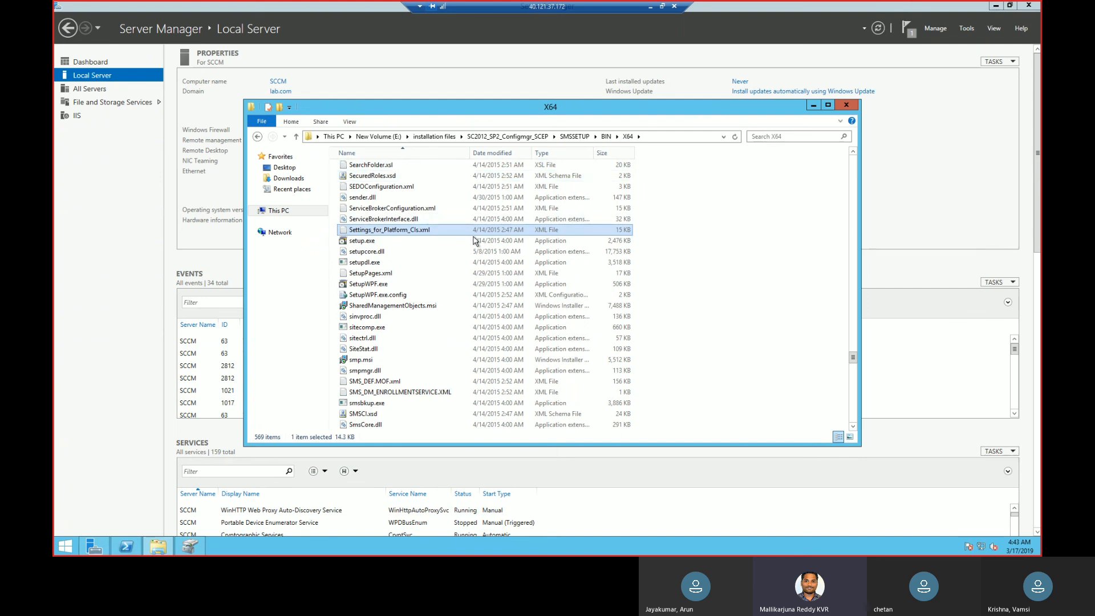
click(474, 240)
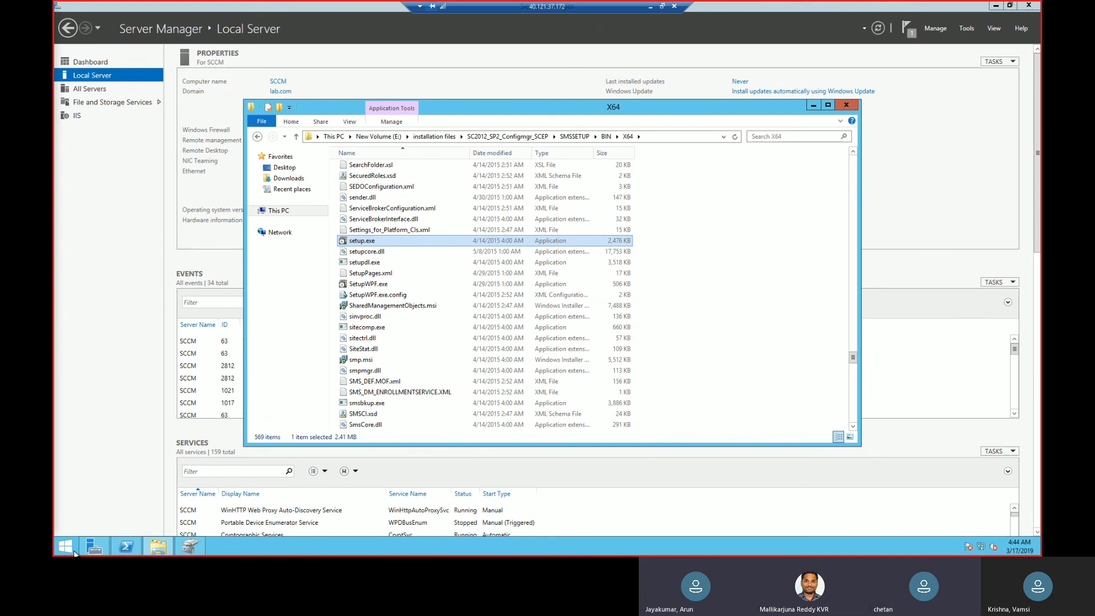
Start Windows PowerShell as administrator and change its directory to 'E:\installation files\SC2012_SP2_Configmgr_SCEP\SMSSETUP\BIN\X64'.
right_click(127, 547)
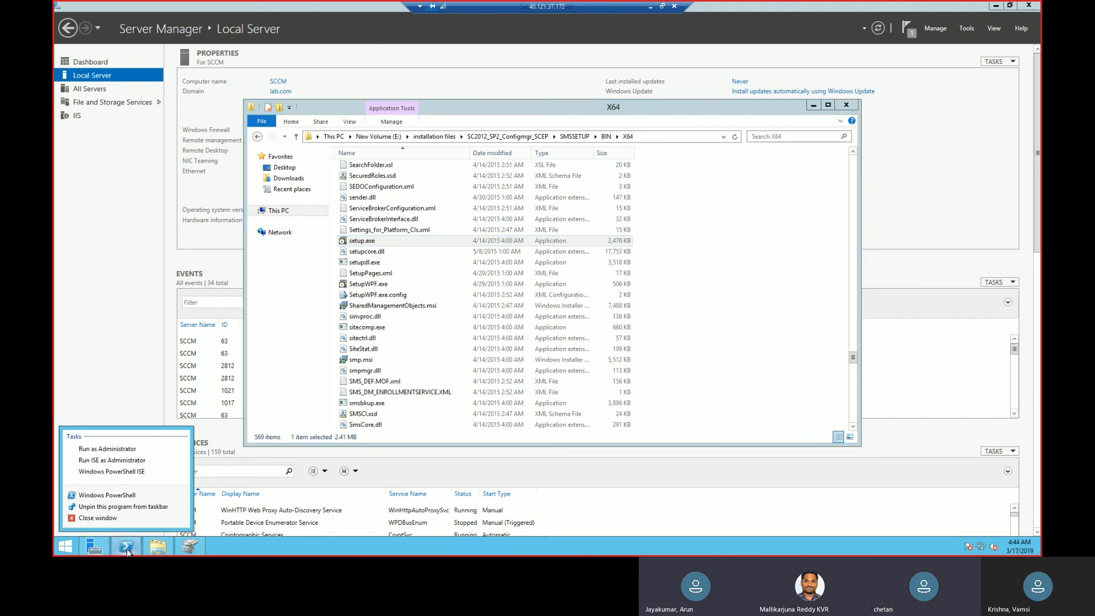
click(131, 450)
click(237, 241)
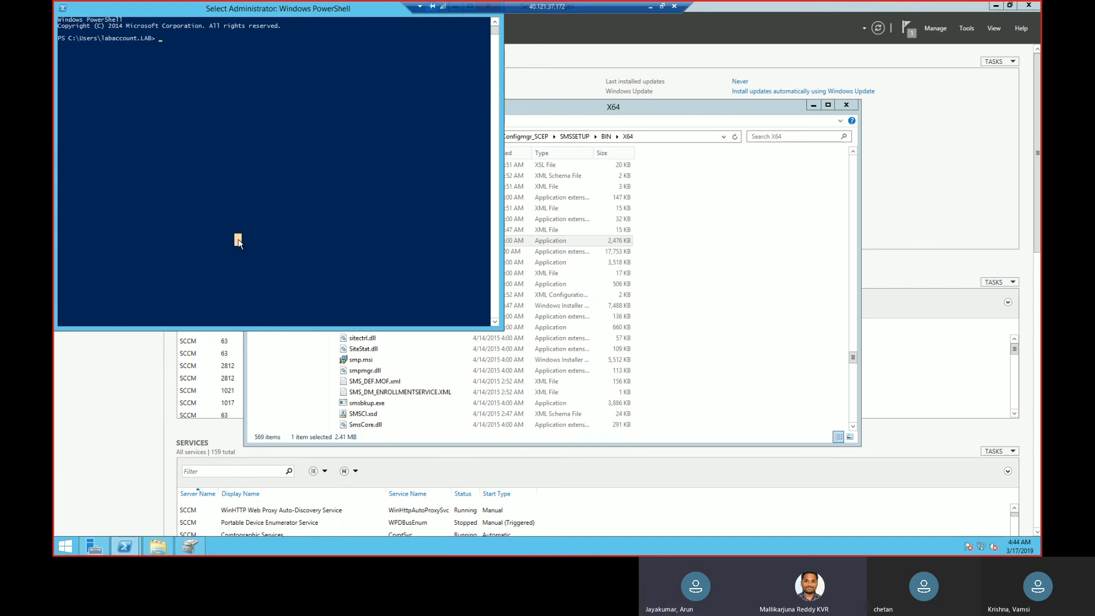
click(653, 137)
key(super+c)
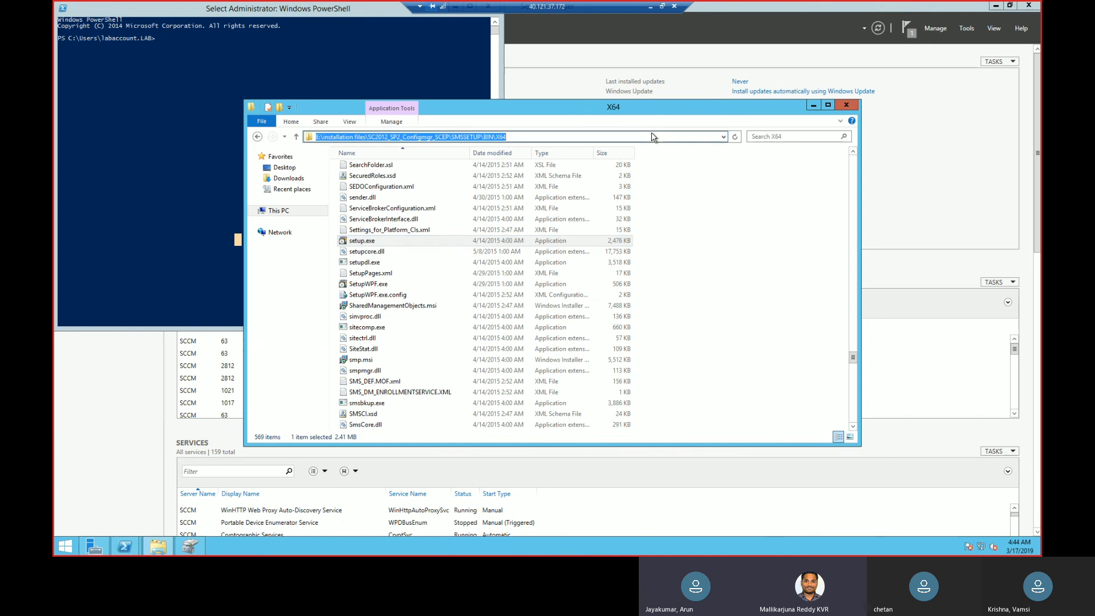
click(203, 111)
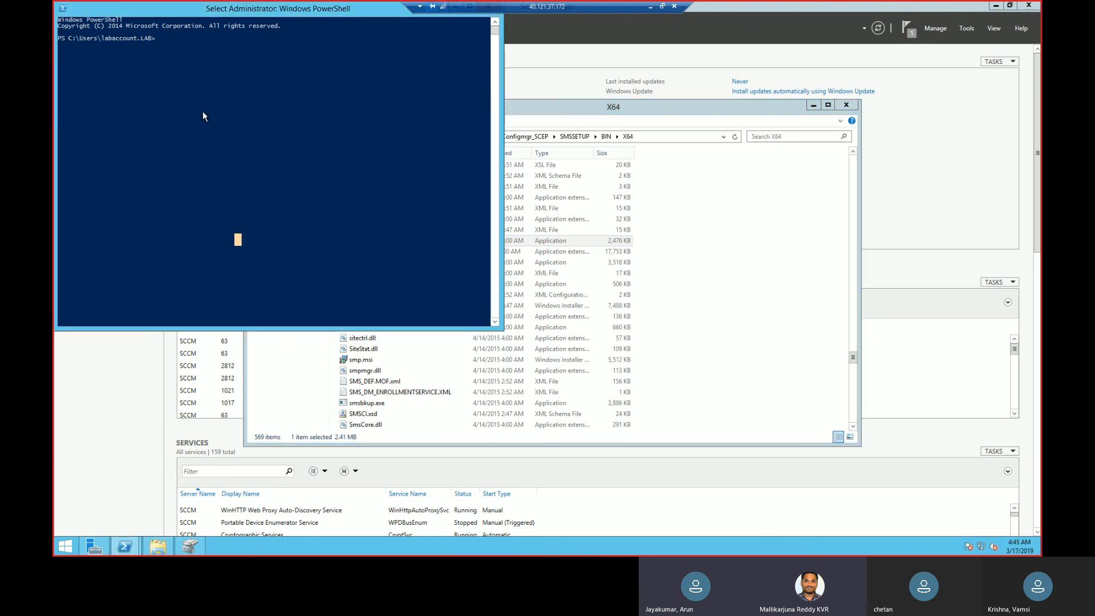
text(cd)
right_click(204, 111)
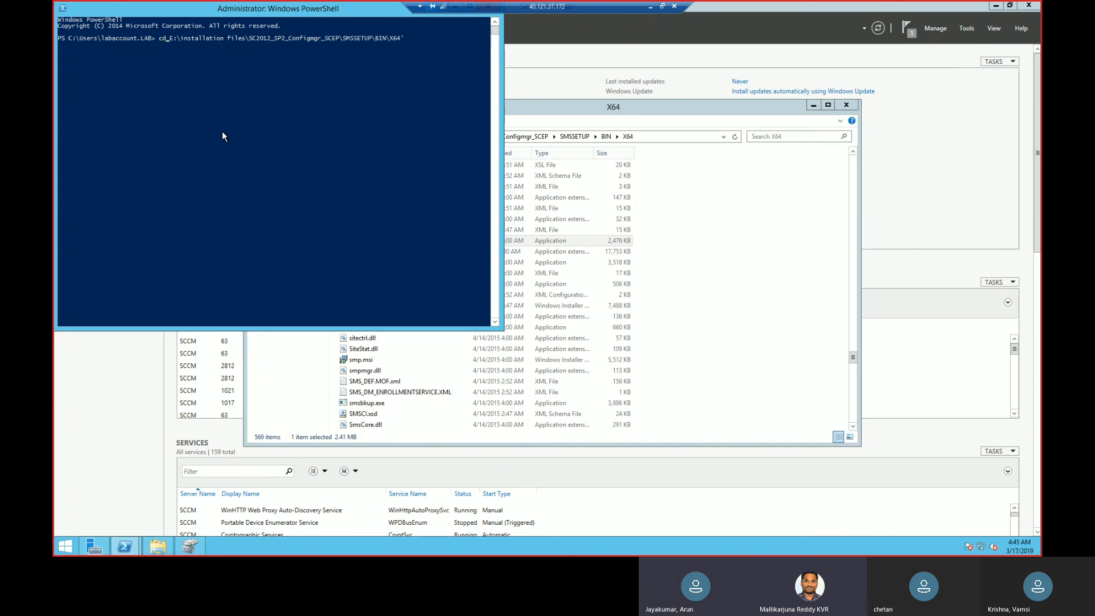
text(')
key(Return)
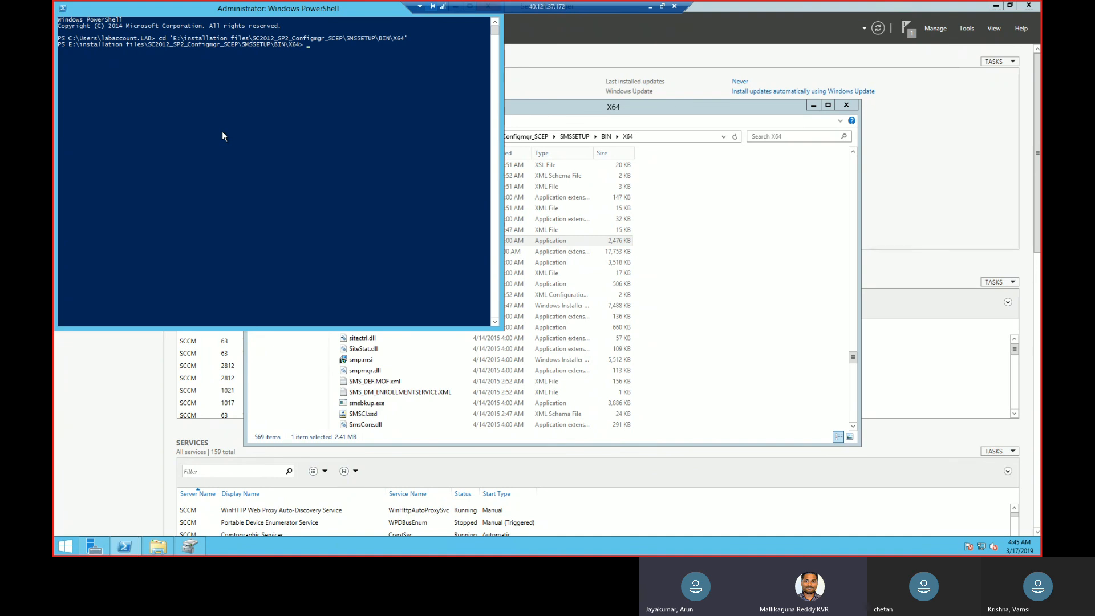
Run .\extadsch.exe in the administrator PowerShell session to extend the Active Directory schema.
text(ext)
key(Tab)
key(Return)
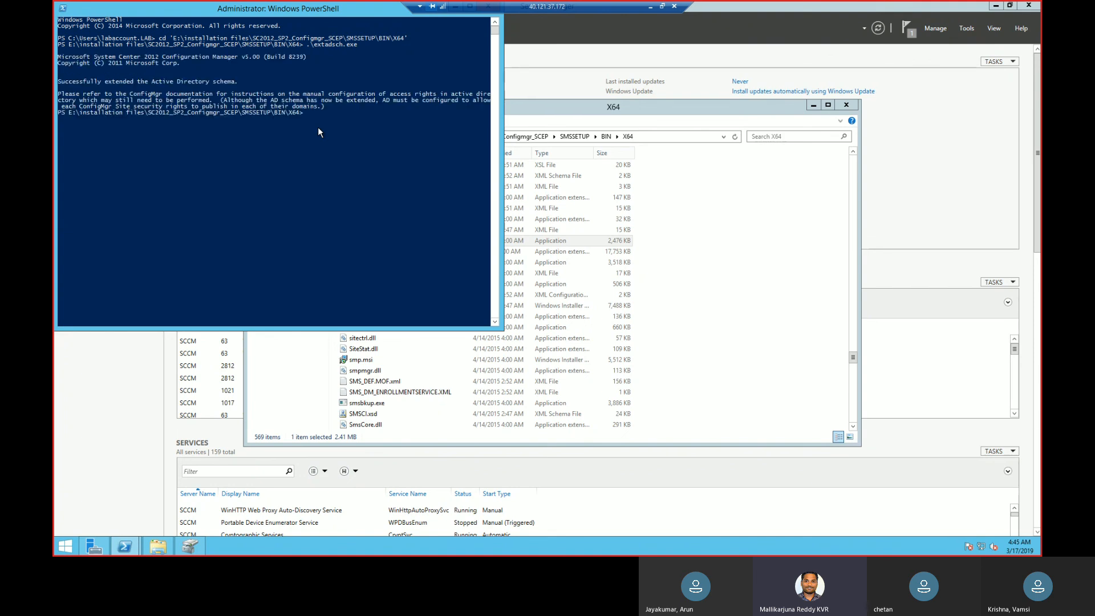
Close the administrator Windows PowerShell session.
click(318, 129)
right_click(302, 13)
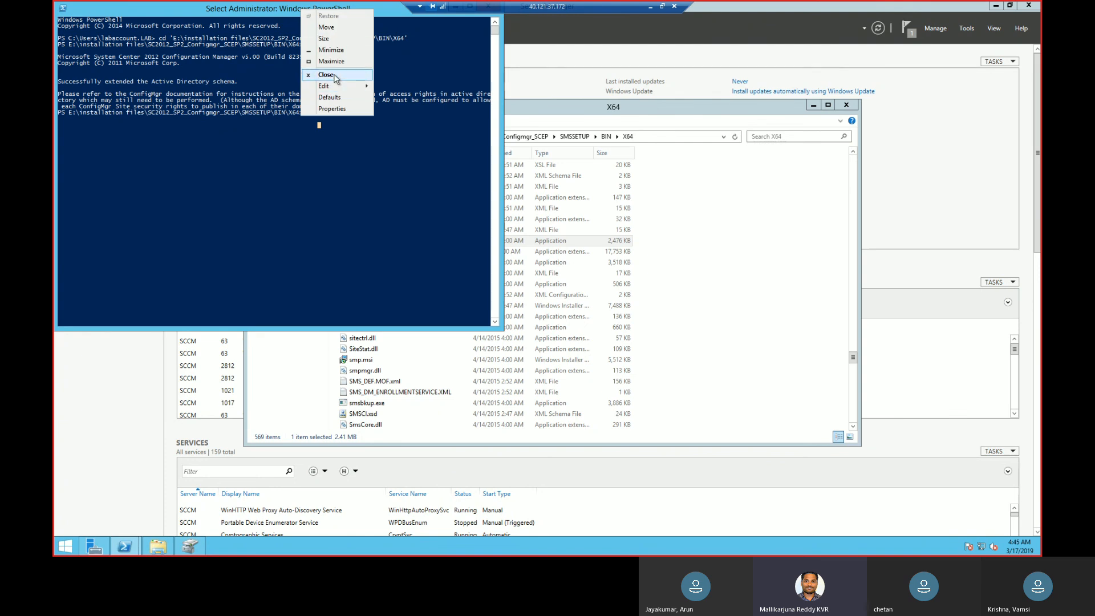
click(335, 79)
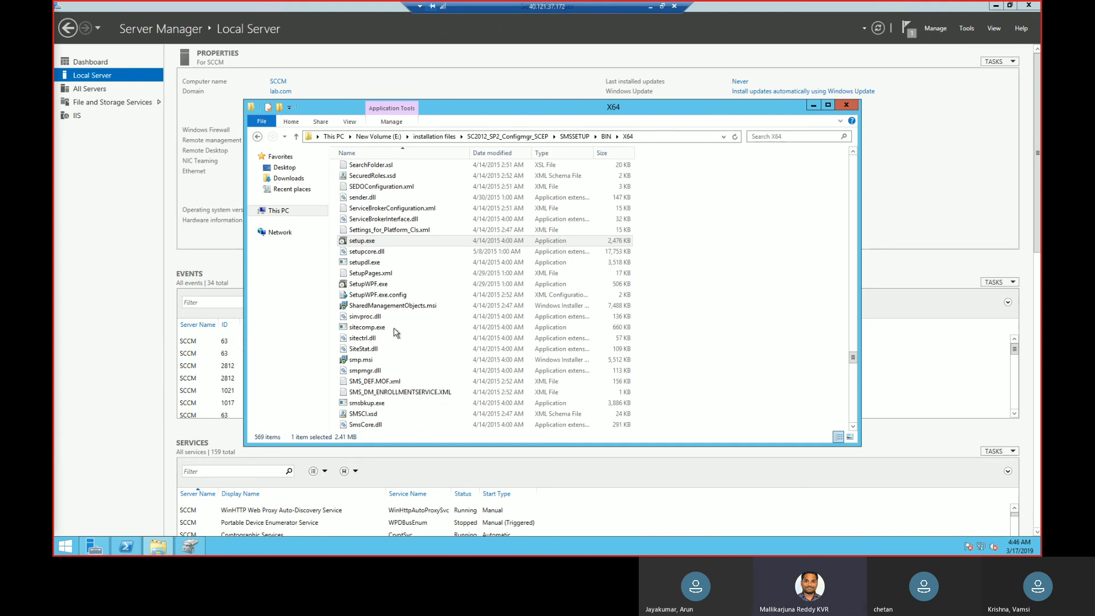
Launch setup.exe from the X64 folder and advance the Configuration Manager Setup Wizard to the Available Setup Options.
click(394, 244)
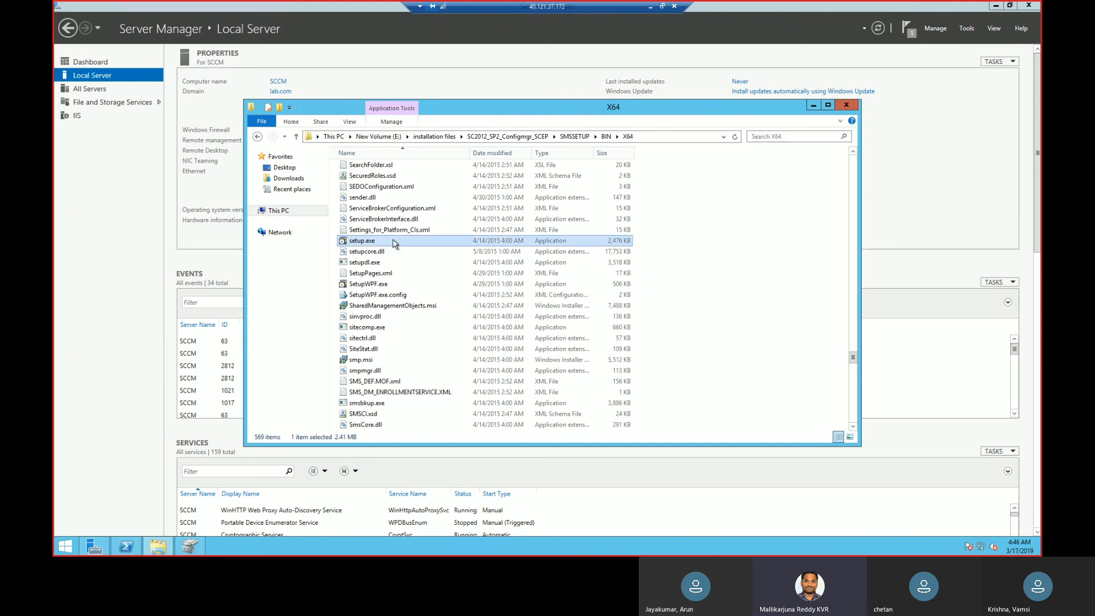
right_click(394, 243)
click(423, 259)
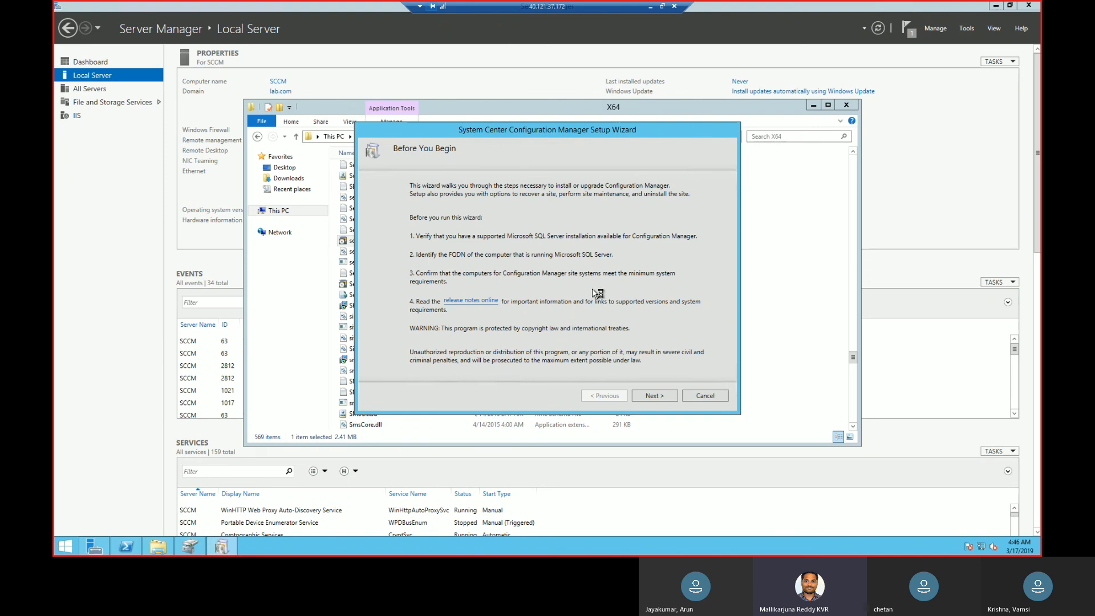
click(653, 396)
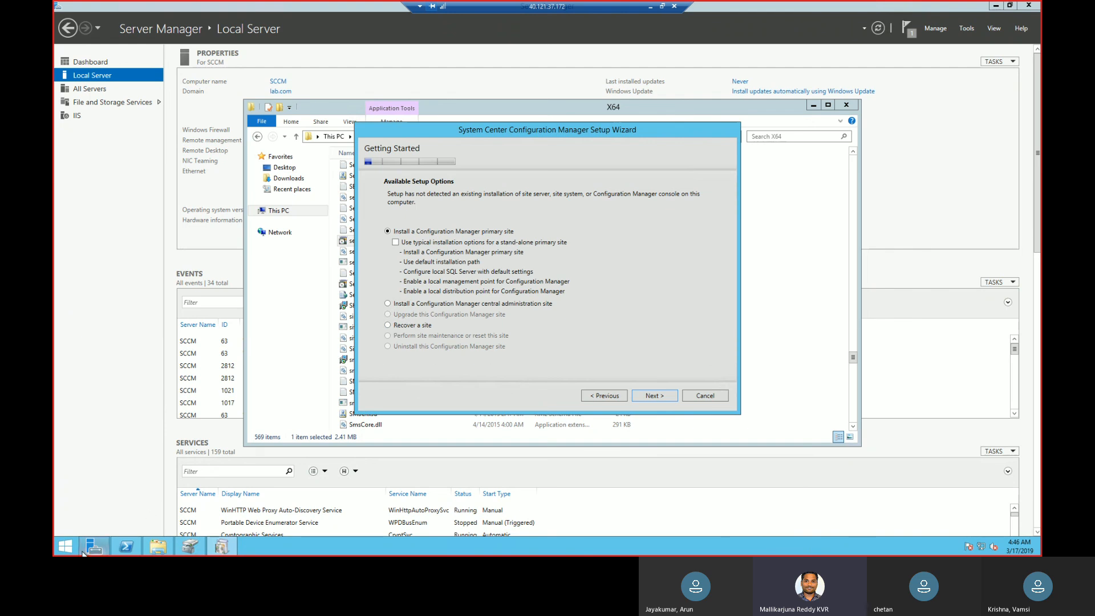
Switch to Visio Professional and create a Blank Drawing with US Units.
click(419, 439)
drag(54, 34, 632, 43)
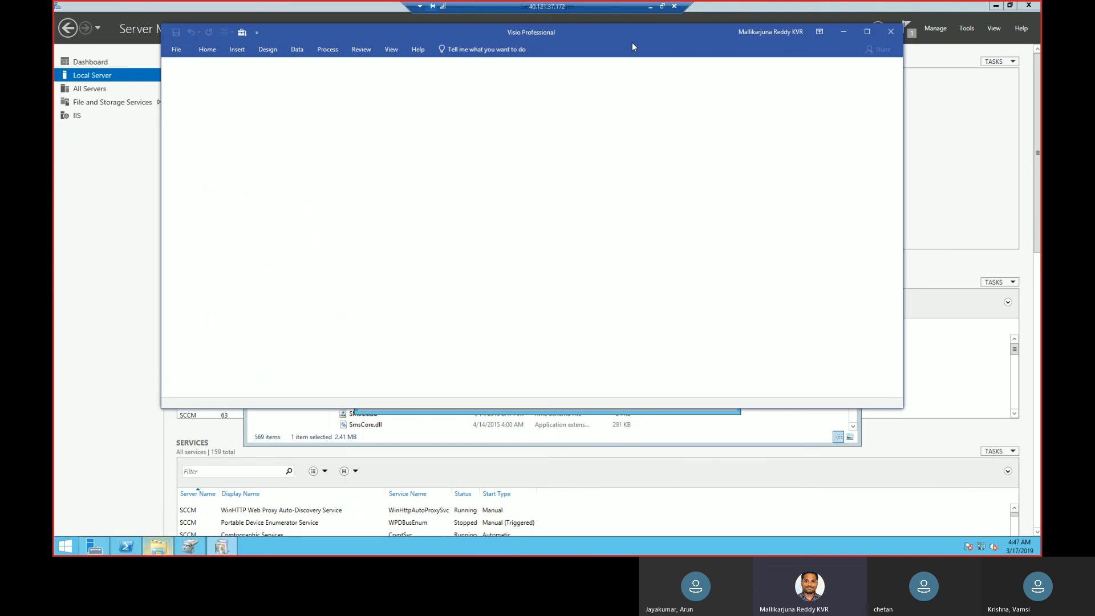
click(176, 49)
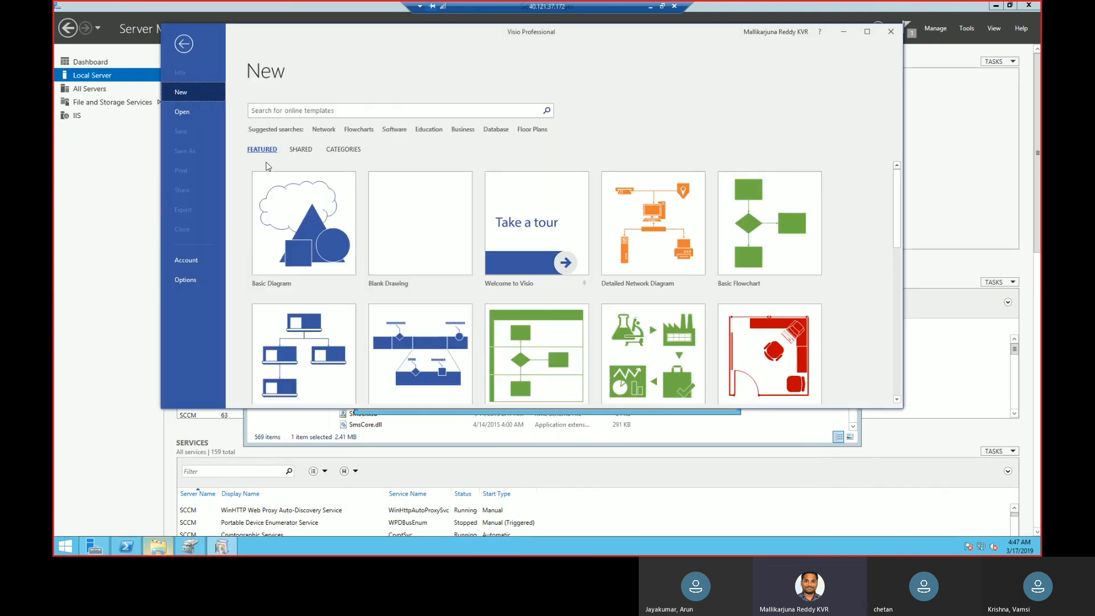
click(403, 205)
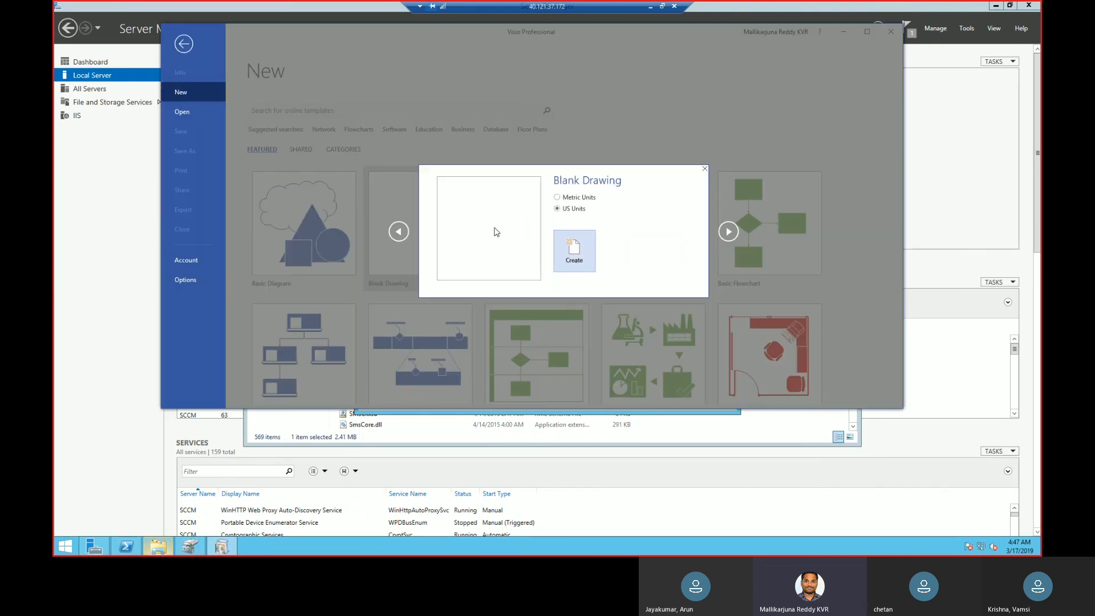
click(574, 251)
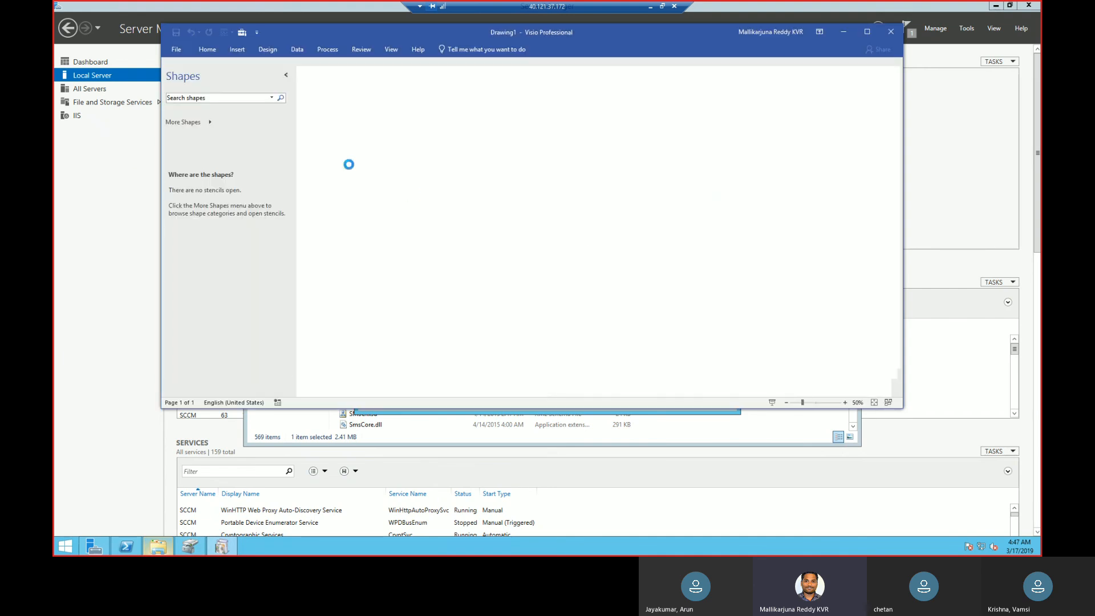
Search the shapes for server and place the Enterprise Application Server shape near the top centre of the page.
click(234, 98)
text(server)
key(Return)
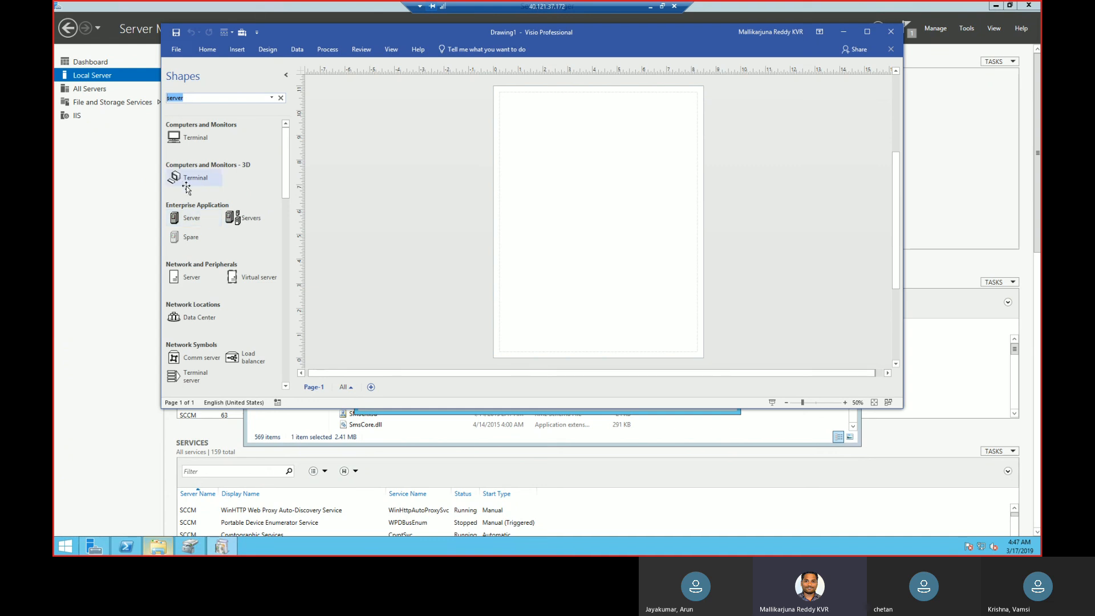
drag(187, 220, 595, 125)
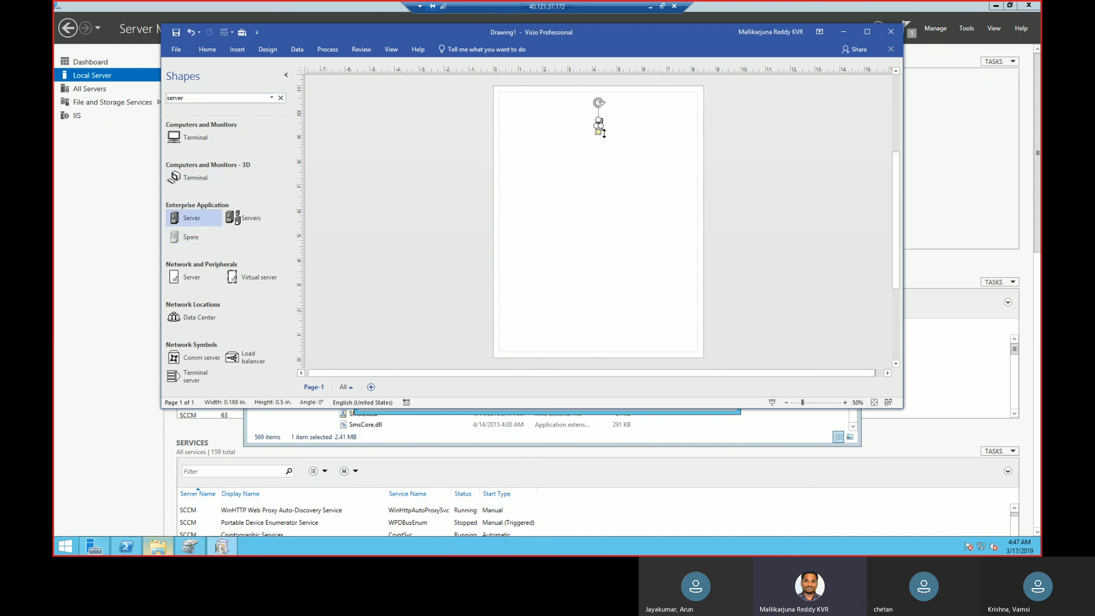
Add a Terminal shape from Computers and Monitors - 3D below and to the left of the server.
click(868, 31)
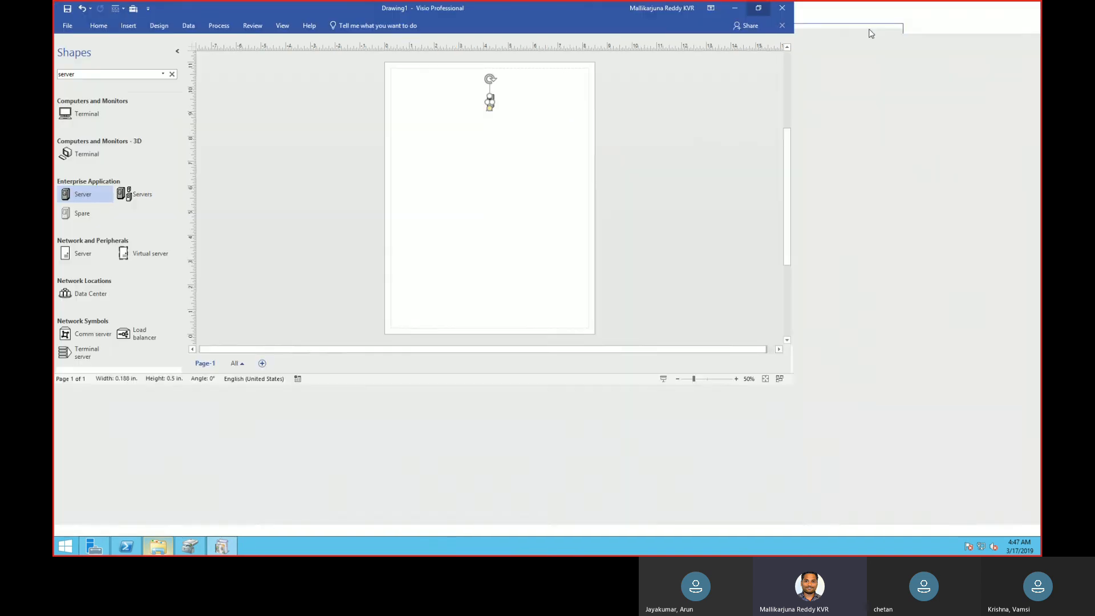
click(964, 528)
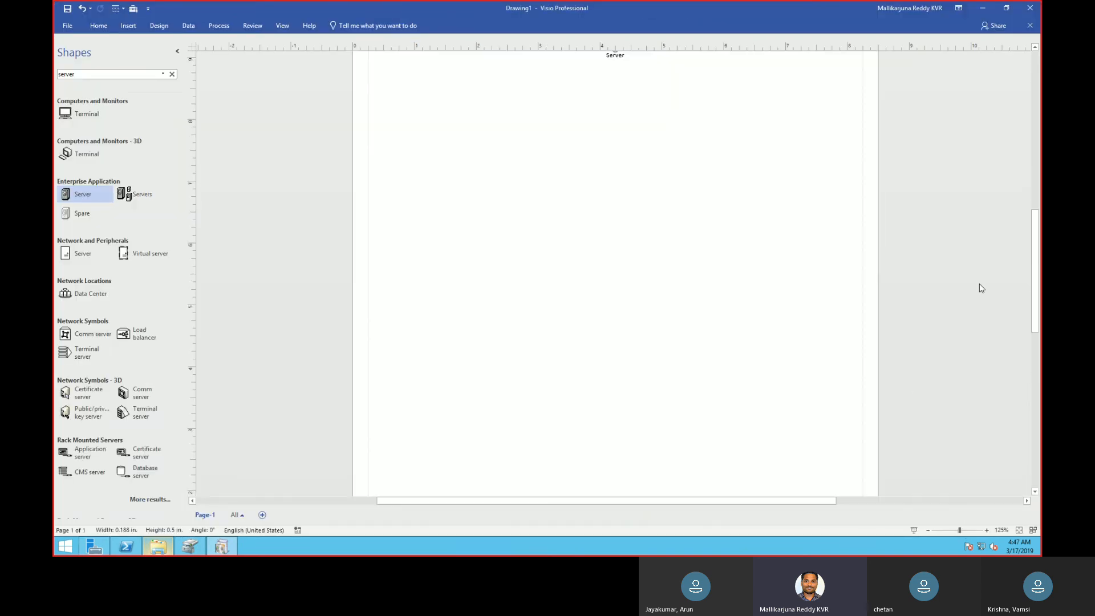
scroll(1036, 272, up, 3)
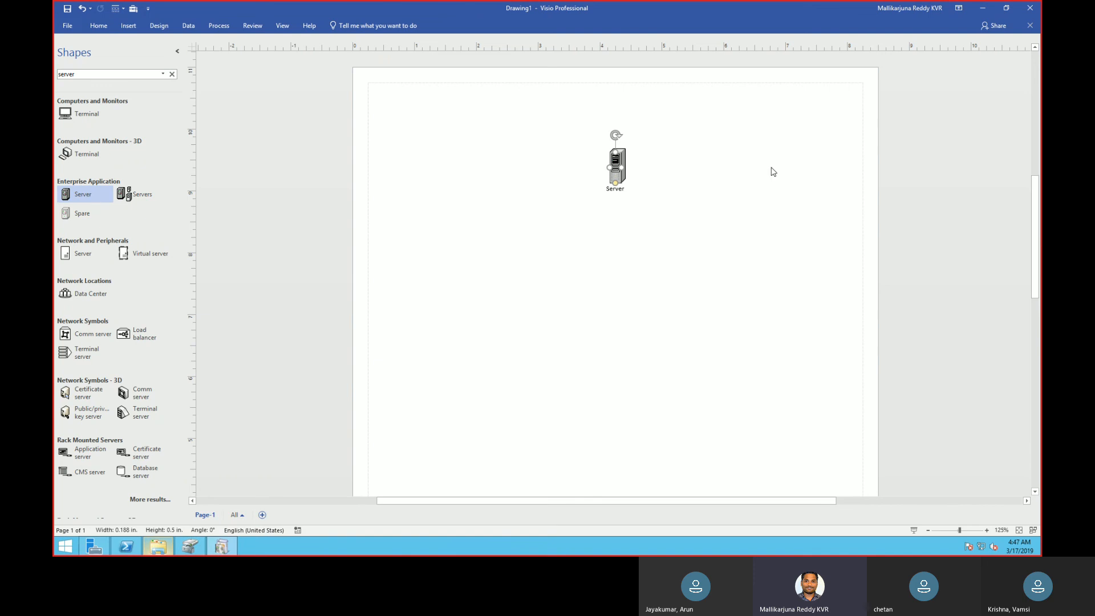
click(692, 183)
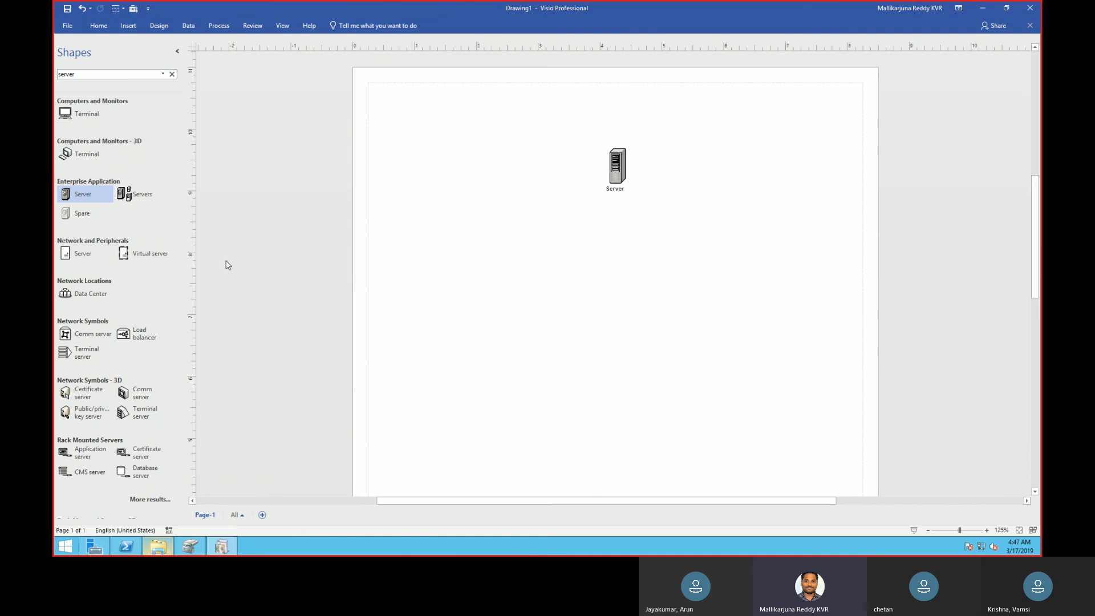
drag(80, 163, 487, 345)
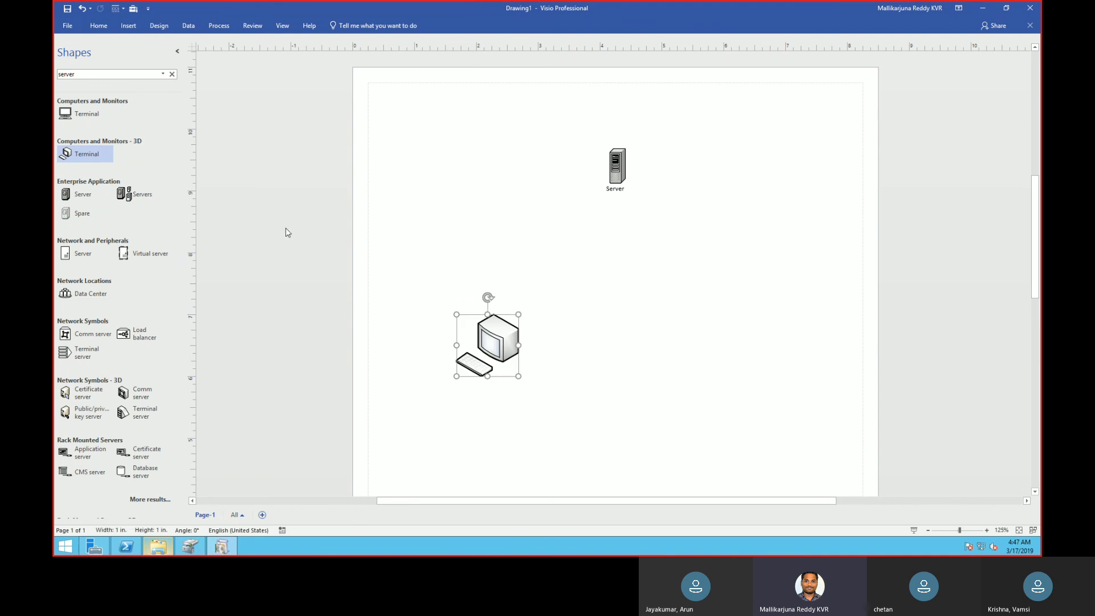
Search the shapes for connector and place a Dynamic connector from Audit Diagram Shapes beside the server.
click(105, 77)
text(connector)
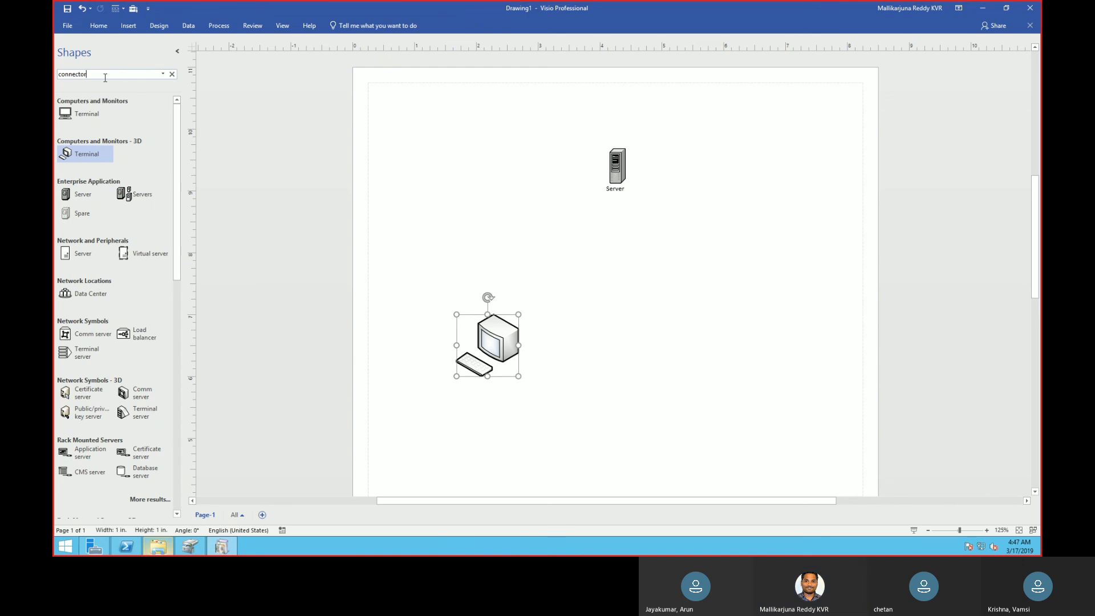
key(Return)
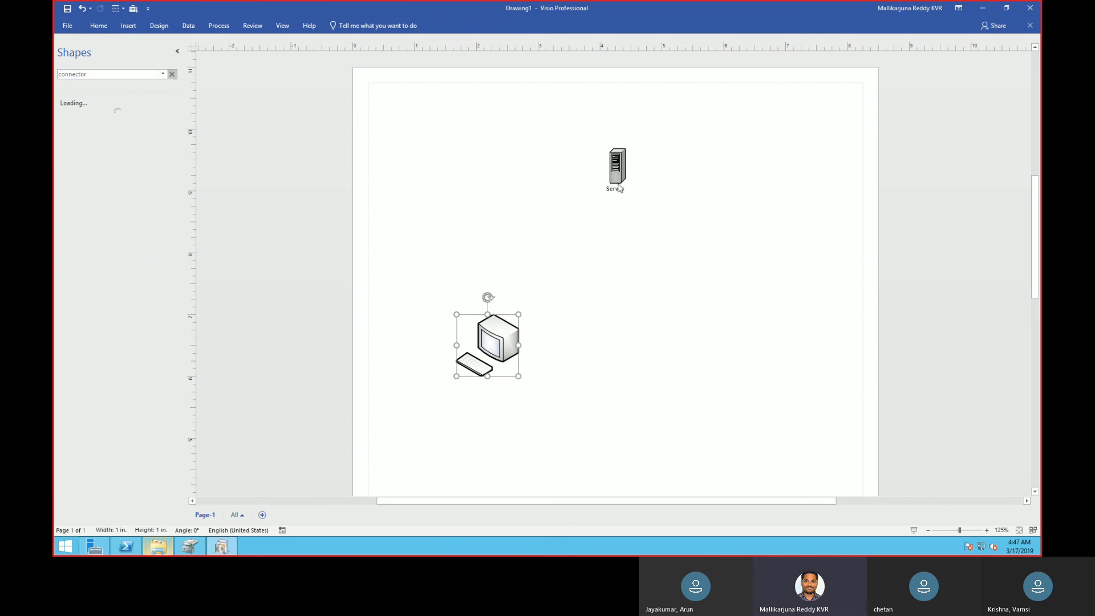
click(528, 404)
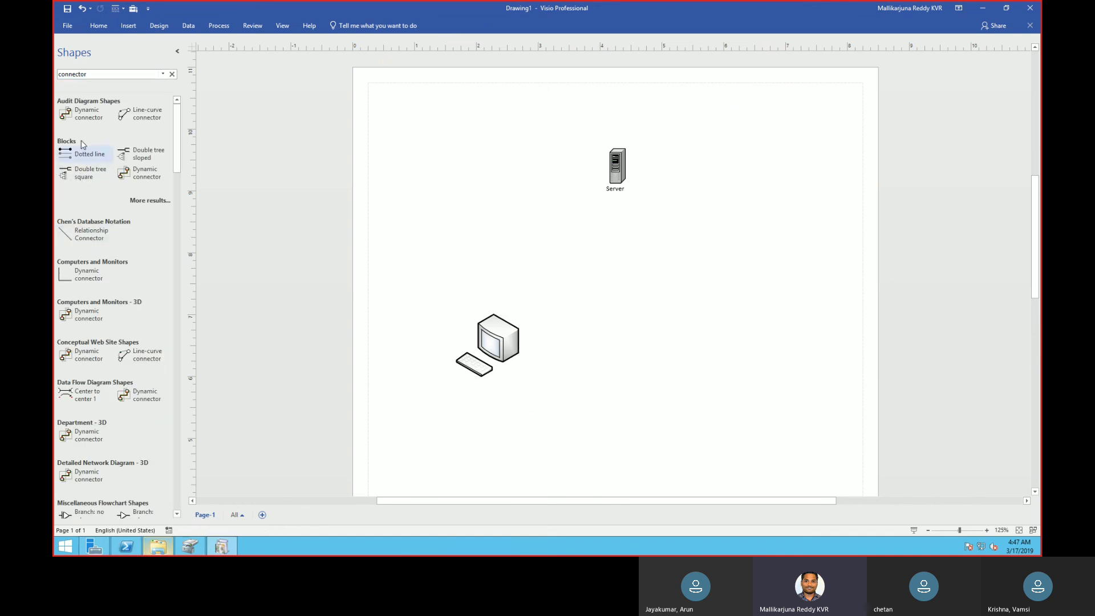
drag(73, 117, 587, 214)
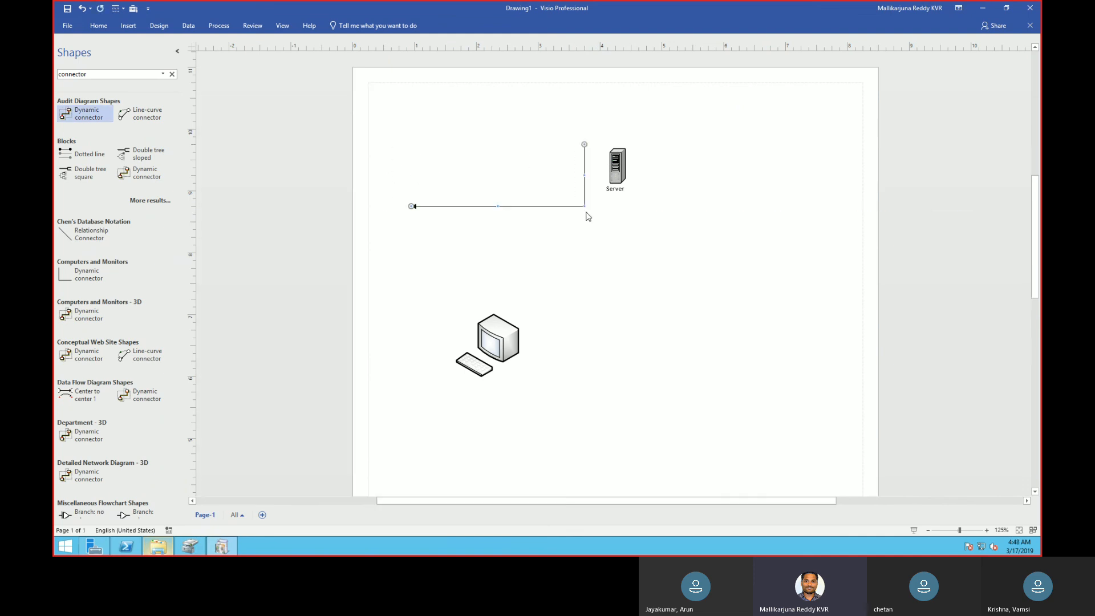
Attach the connector's arrow end to the terminal, bring its other end to the server, and move the server down slightly.
drag(409, 208, 453, 236)
drag(490, 296, 511, 325)
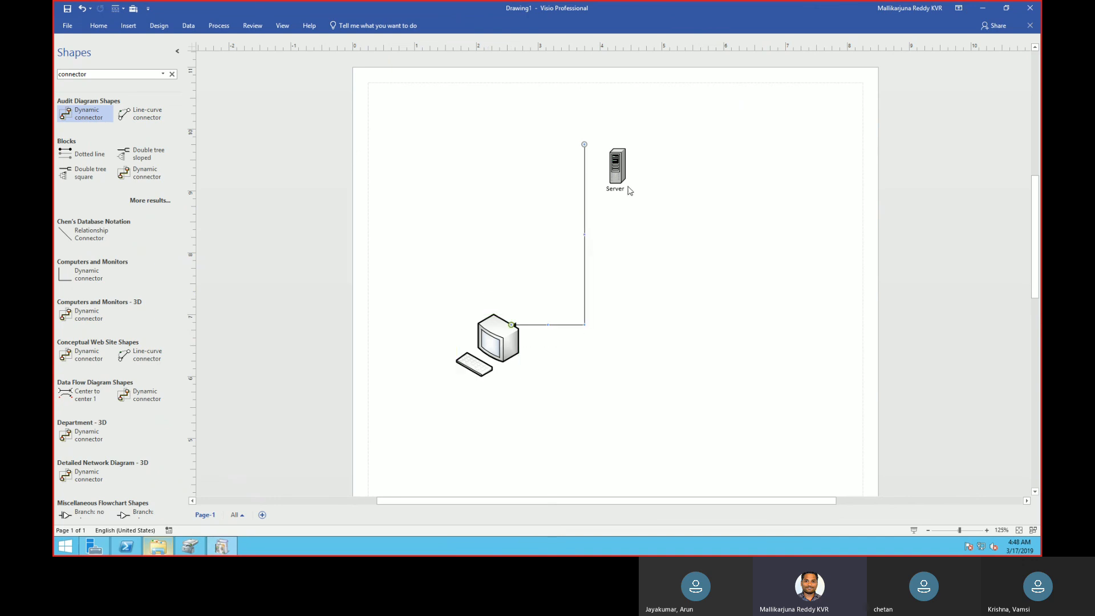
drag(585, 144, 605, 175)
drag(605, 175, 609, 212)
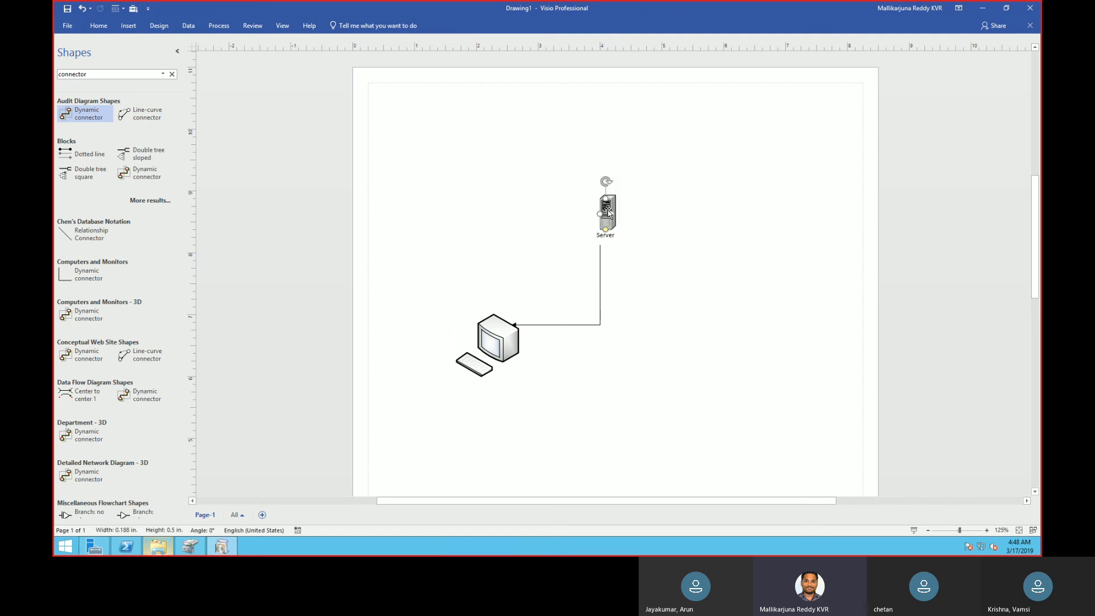
click(689, 209)
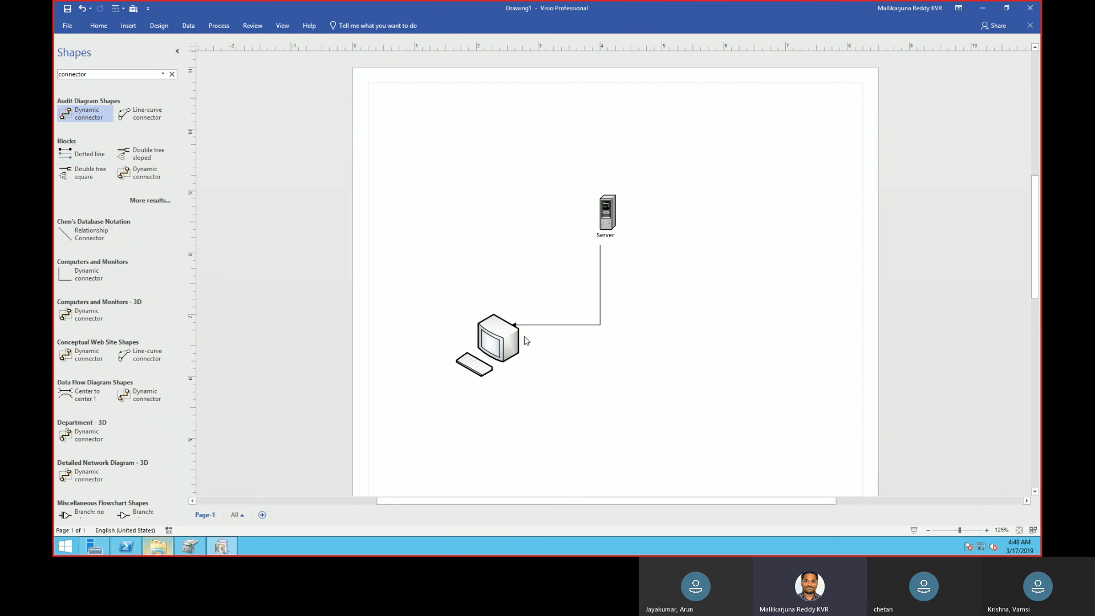
Copy the terminal and paste the duplicate on the right side of the page, below the server.
right_click(501, 351)
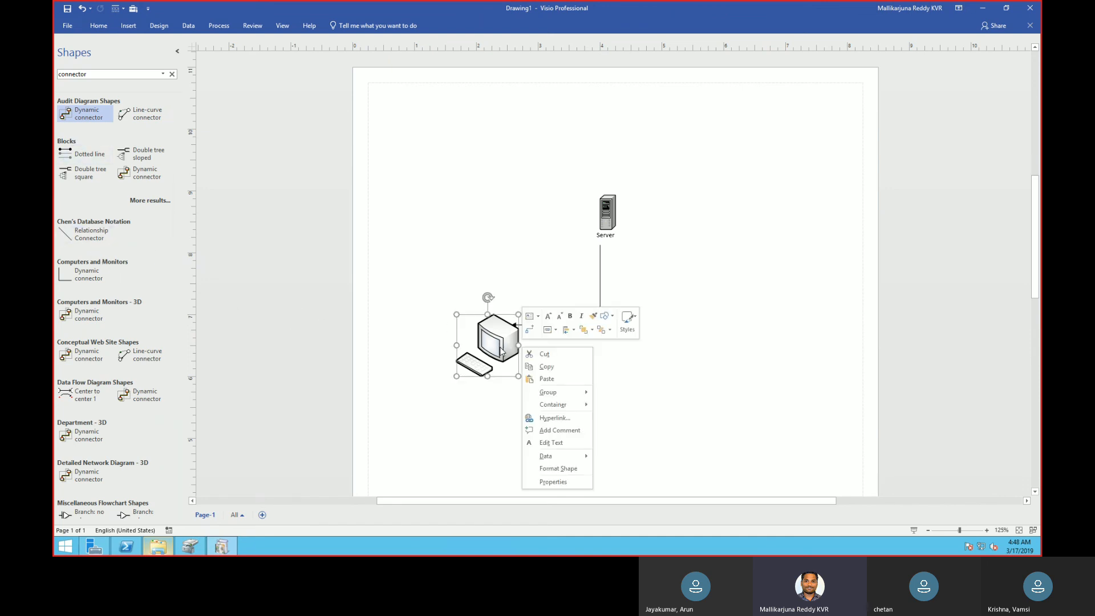
click(546, 367)
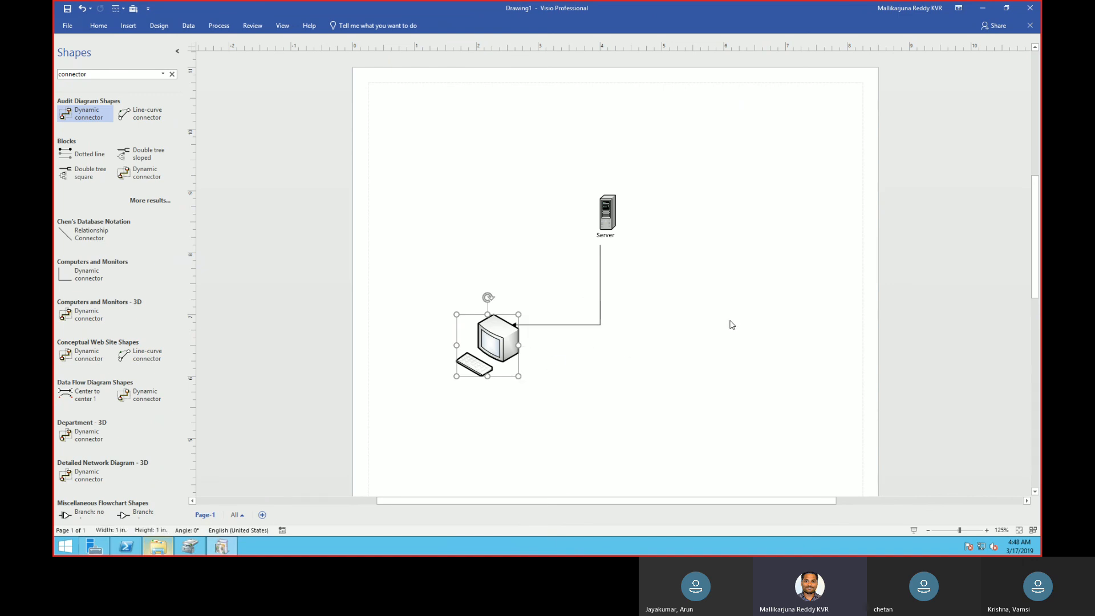
right_click(734, 324)
click(746, 358)
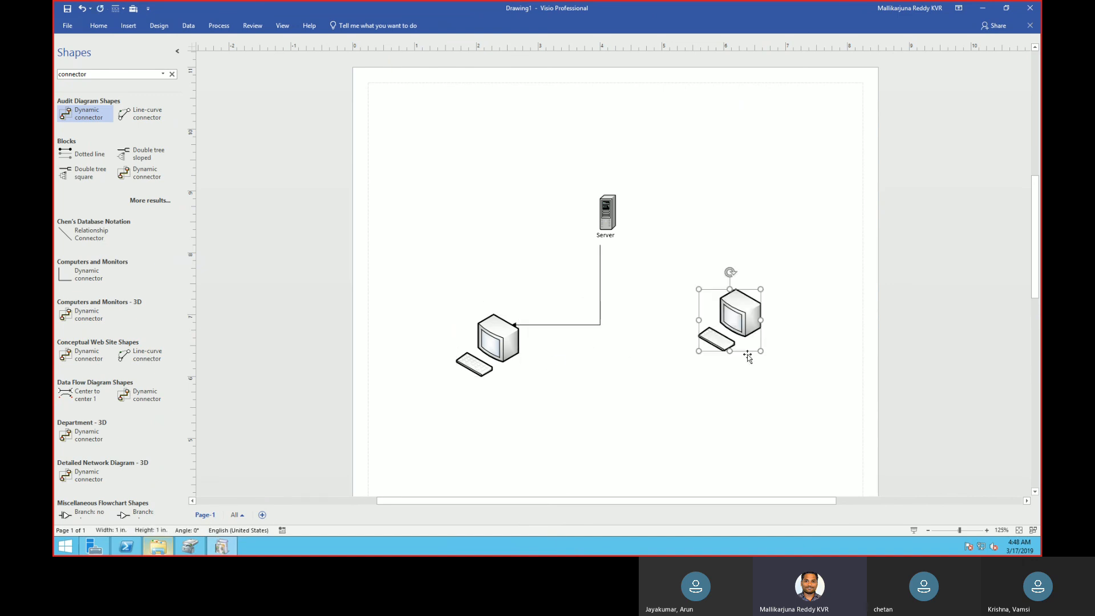
Duplicate the connector to link the server with the right-hand terminal, and move that terminal further down.
right_click(599, 302)
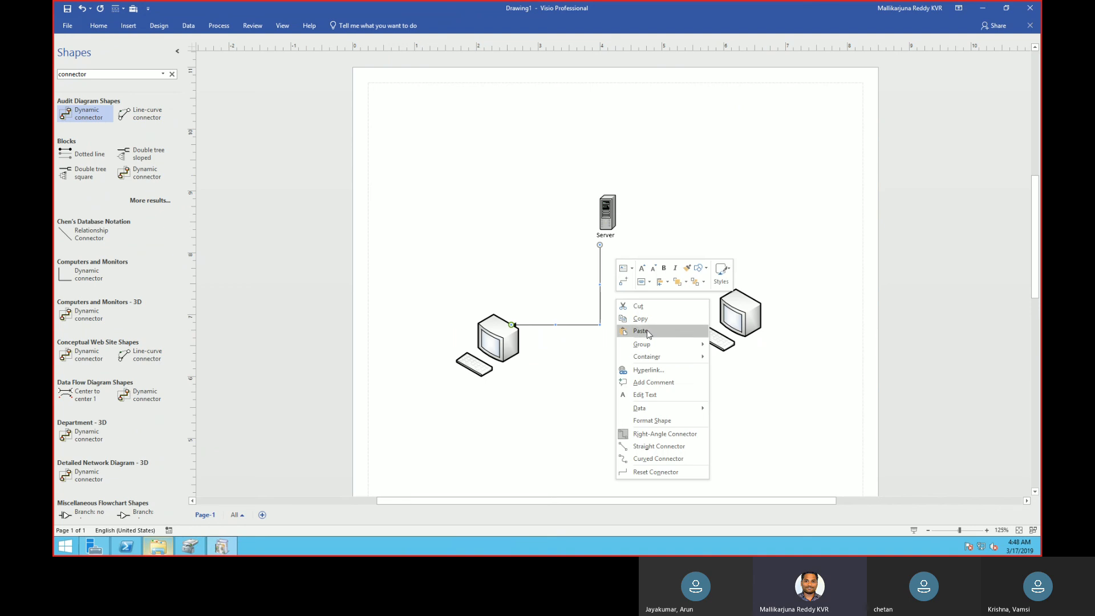
click(640, 319)
right_click(677, 234)
click(700, 264)
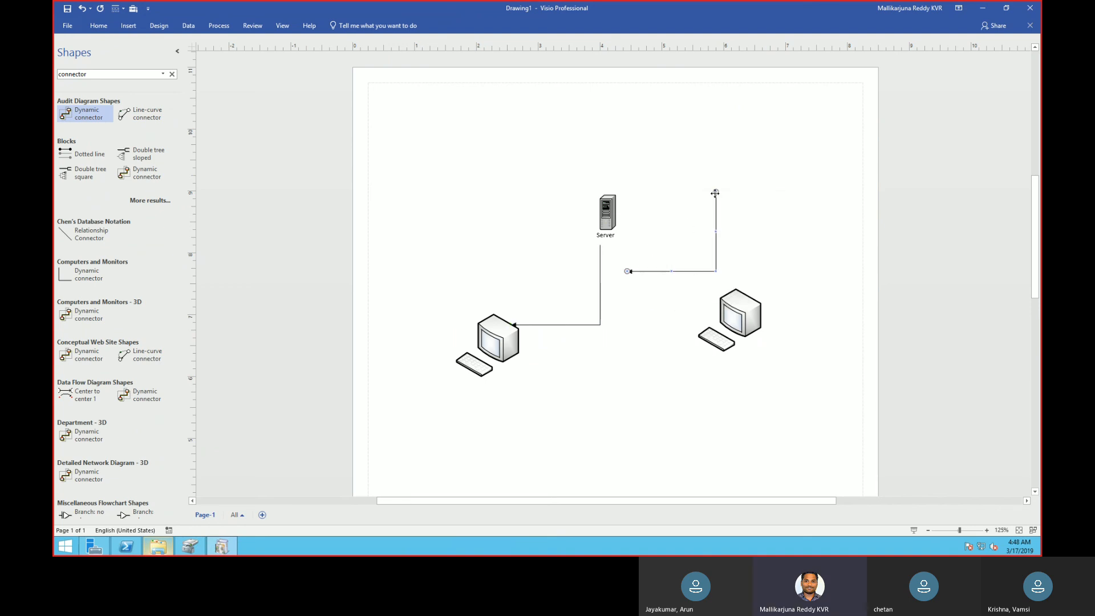
drag(626, 215, 613, 212)
drag(650, 287, 706, 326)
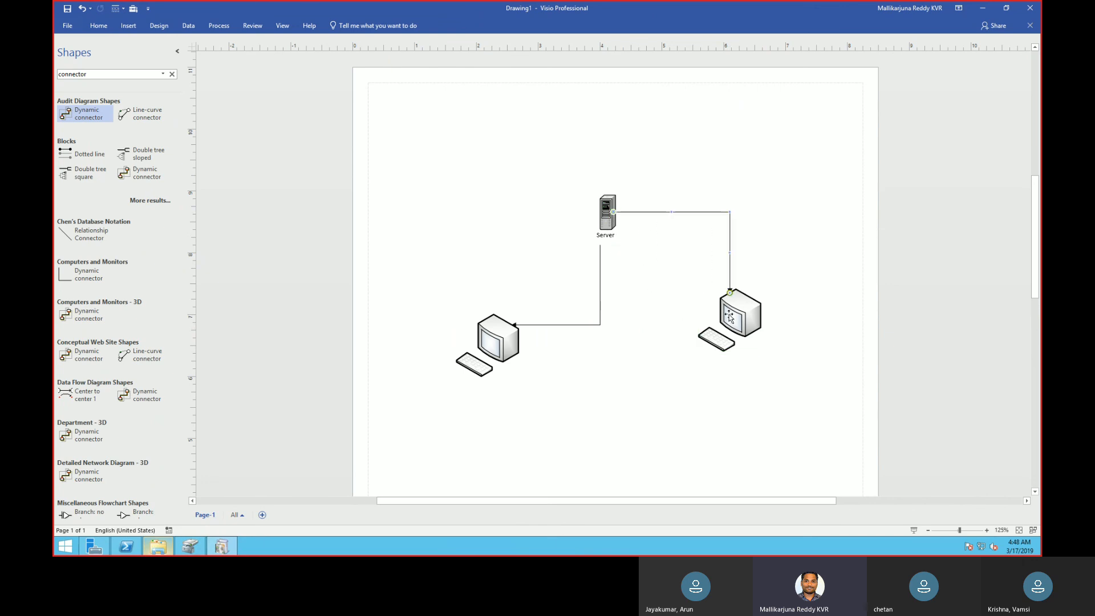
drag(728, 318, 738, 370)
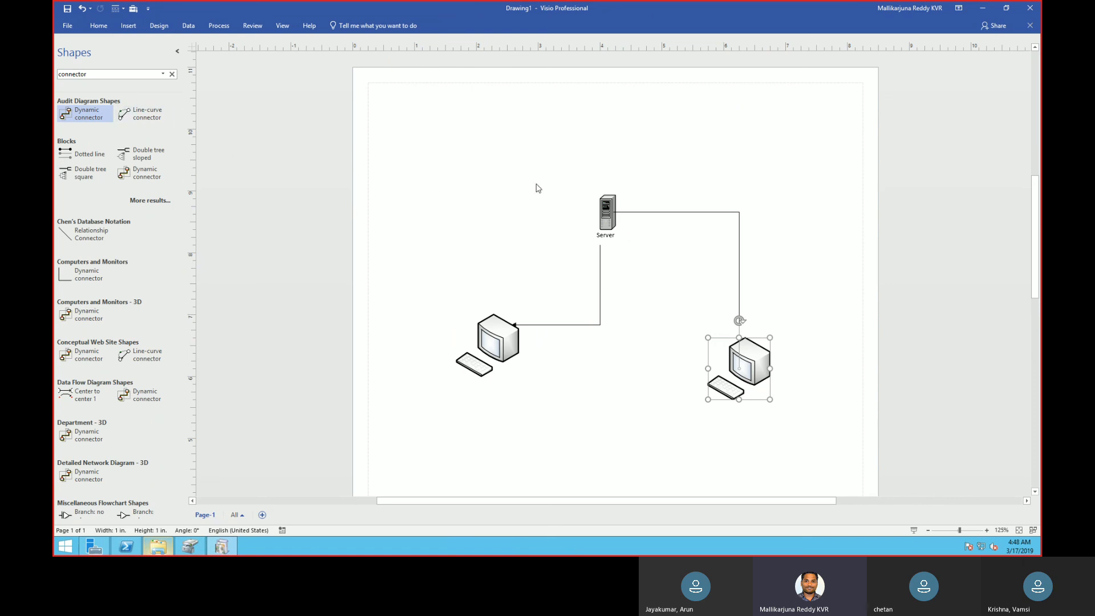
Duplicate the server above the left-hand terminal and reattach the original connector between that copy and the terminal.
right_click(602, 214)
click(638, 227)
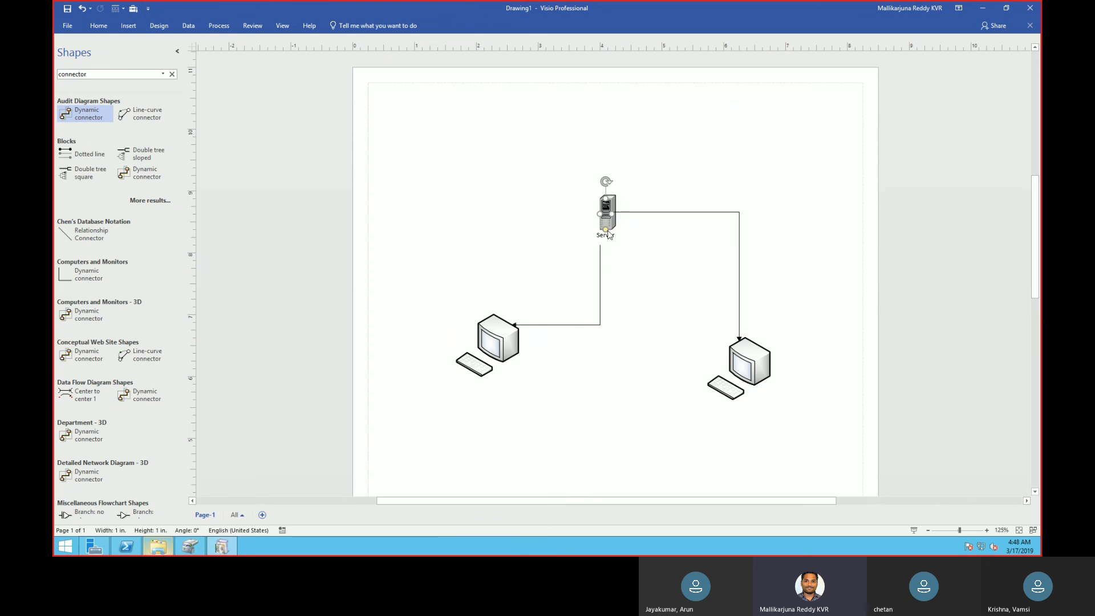
right_click(484, 209)
click(515, 236)
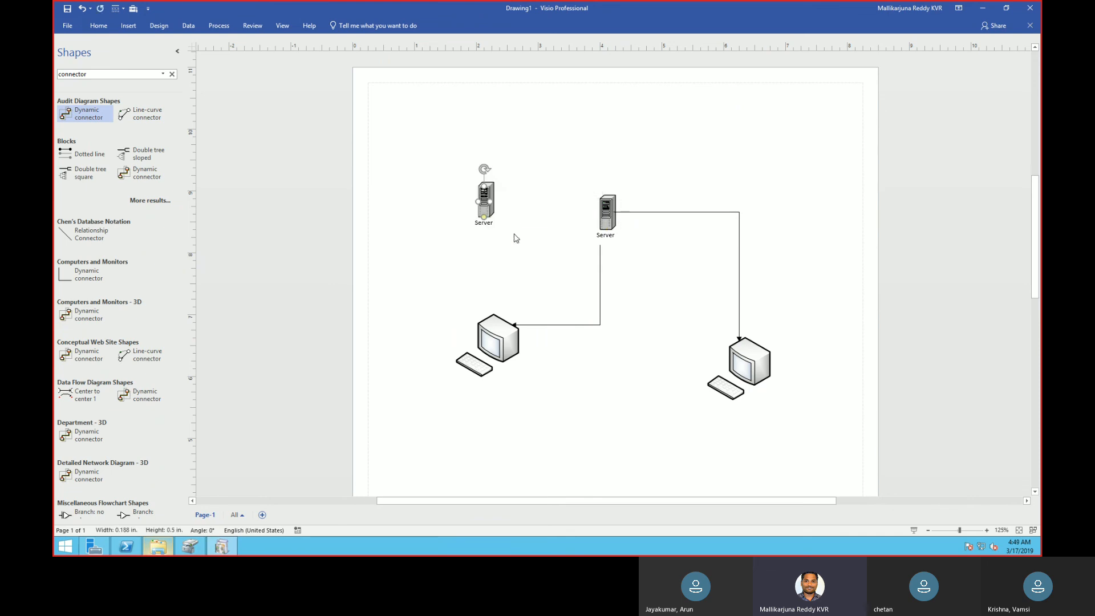
drag(485, 205, 489, 226)
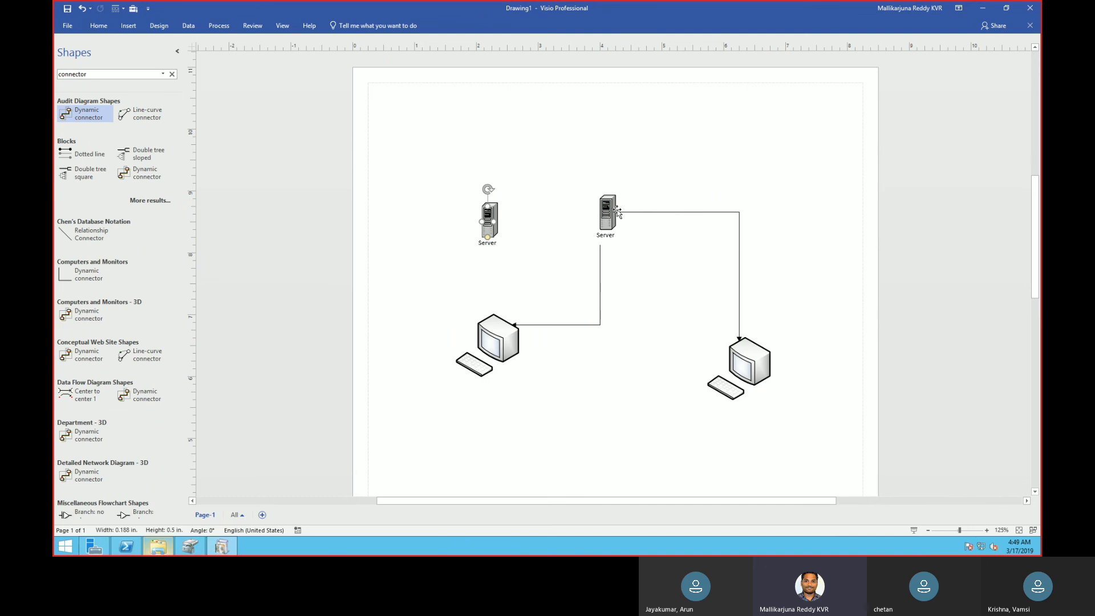
drag(601, 324, 503, 307)
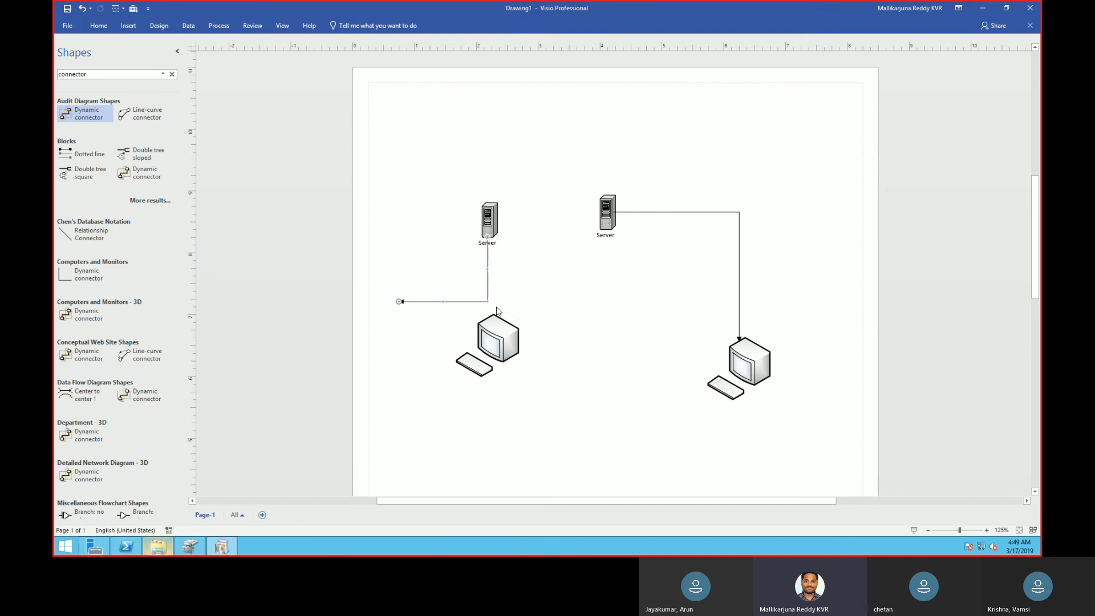
drag(404, 303, 487, 331)
Search the shapes for "server" and place a Server from Enterprise Application at the top of the page, above the existing servers.
click(104, 73)
text(server)
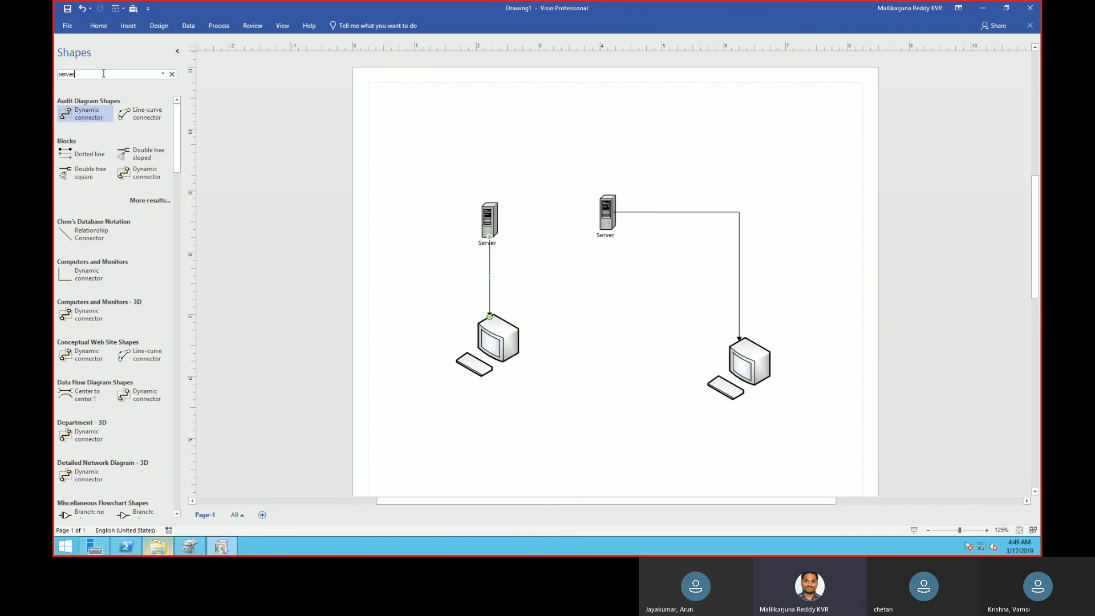
key(Return)
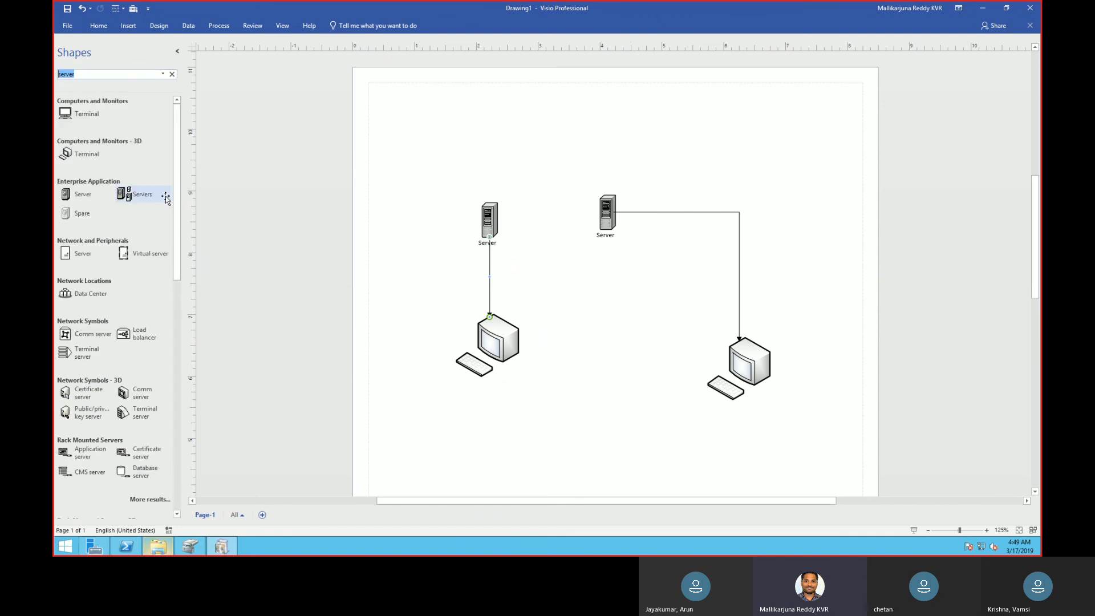
click(72, 197)
drag(73, 198, 601, 103)
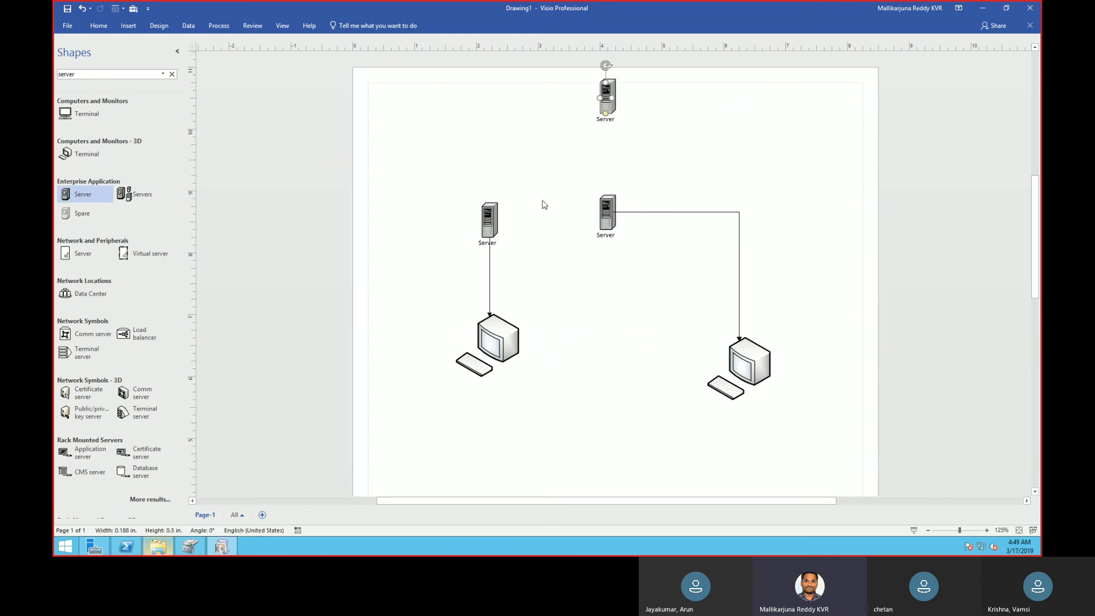
Duplicate the right-hand connector and reshape the copy to run from the top server down to just above the left server.
right_click(667, 212)
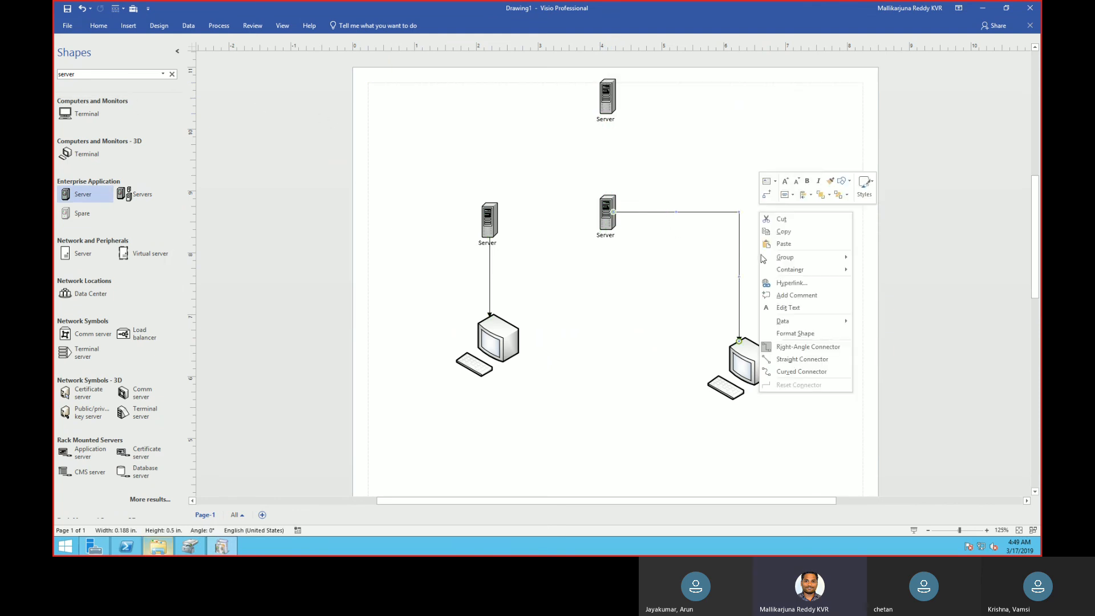
click(795, 232)
right_click(521, 135)
click(546, 162)
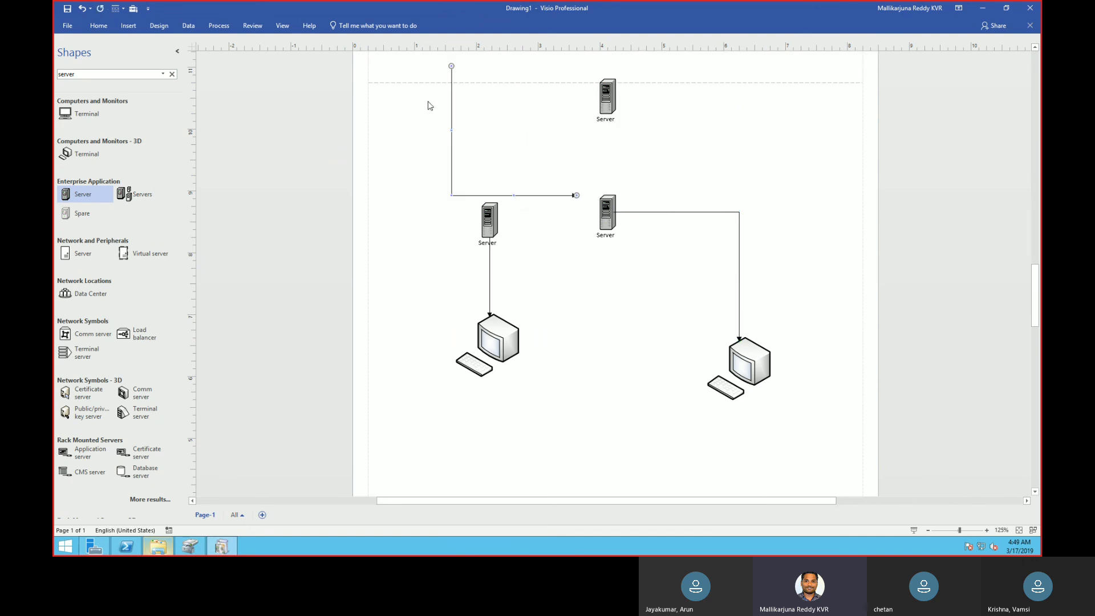
drag(542, 138, 542, 138)
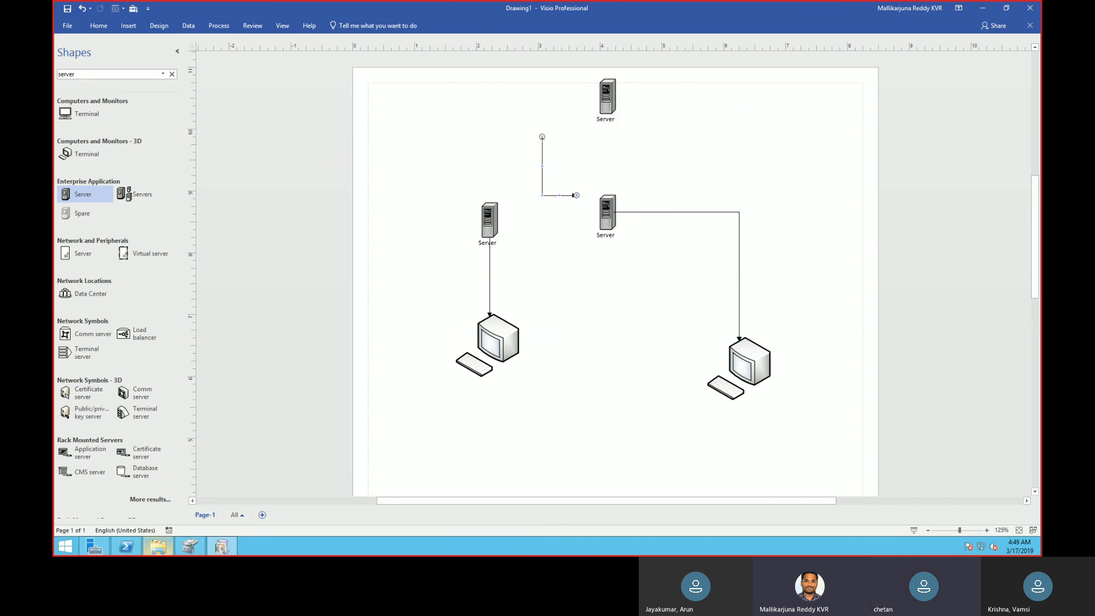
key(ctrl+z)
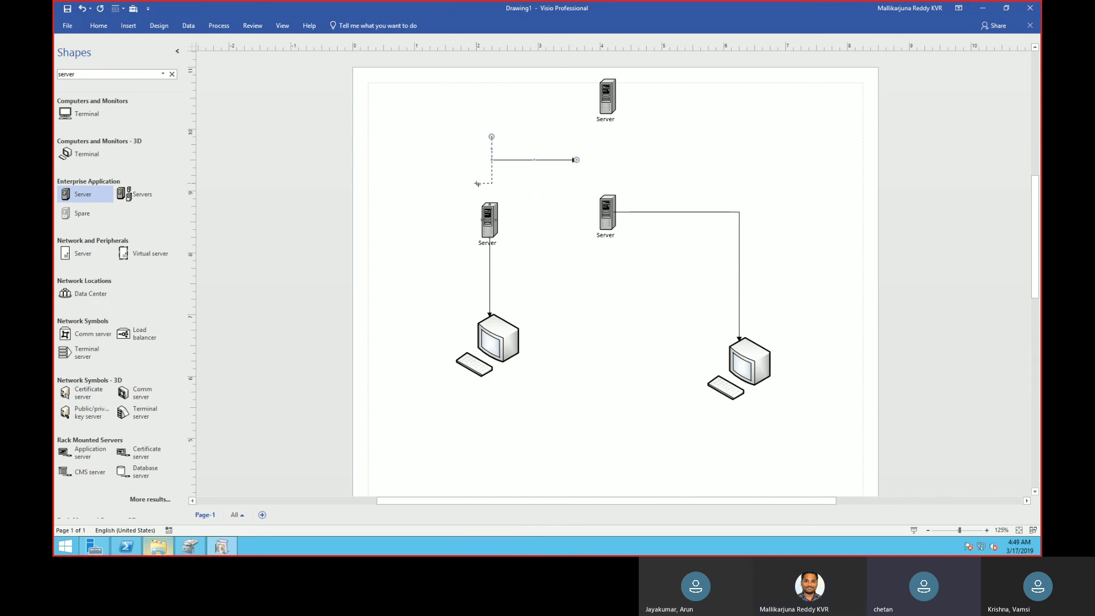
drag(533, 159, 492, 190)
drag(491, 137, 606, 98)
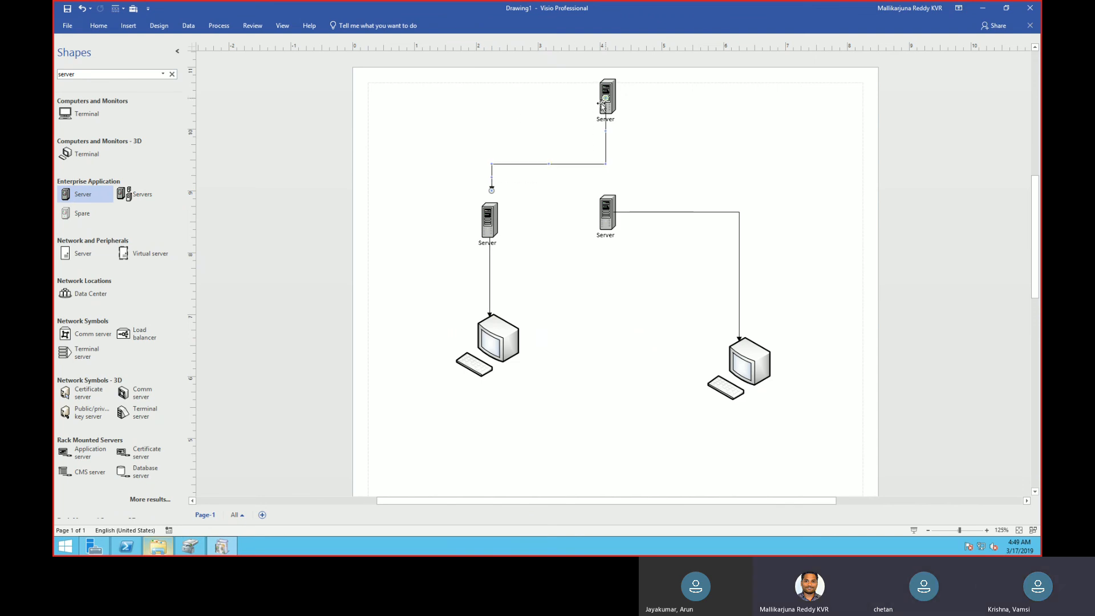
Duplicate the top server's connector and bring the copy's ends to the top server and the server directly below it.
right_click(606, 151)
click(648, 173)
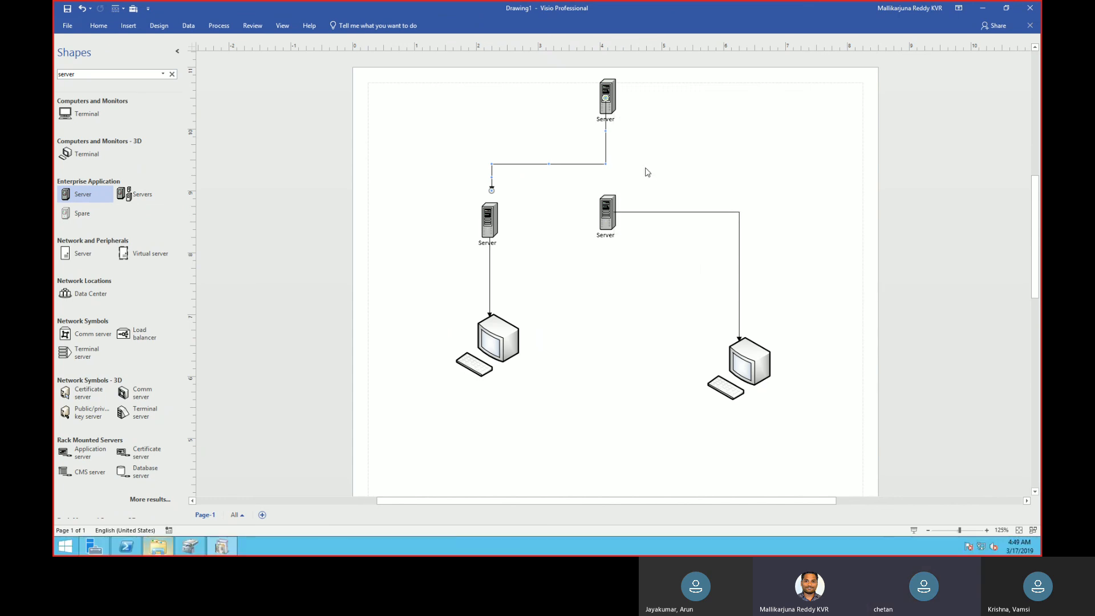
right_click(658, 143)
click(677, 170)
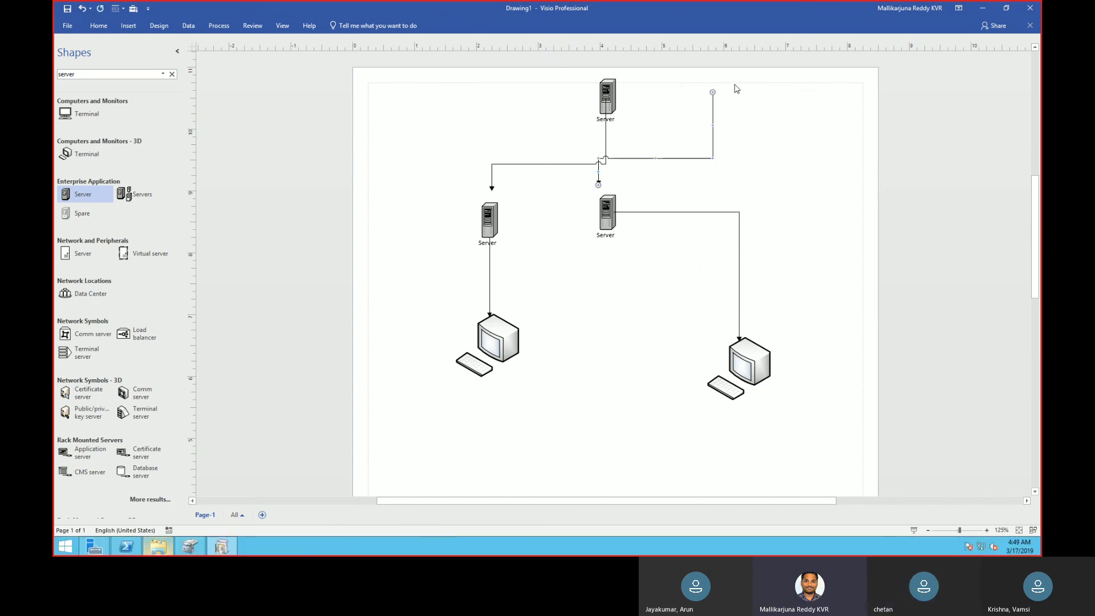
drag(712, 92, 608, 114)
drag(599, 184, 608, 190)
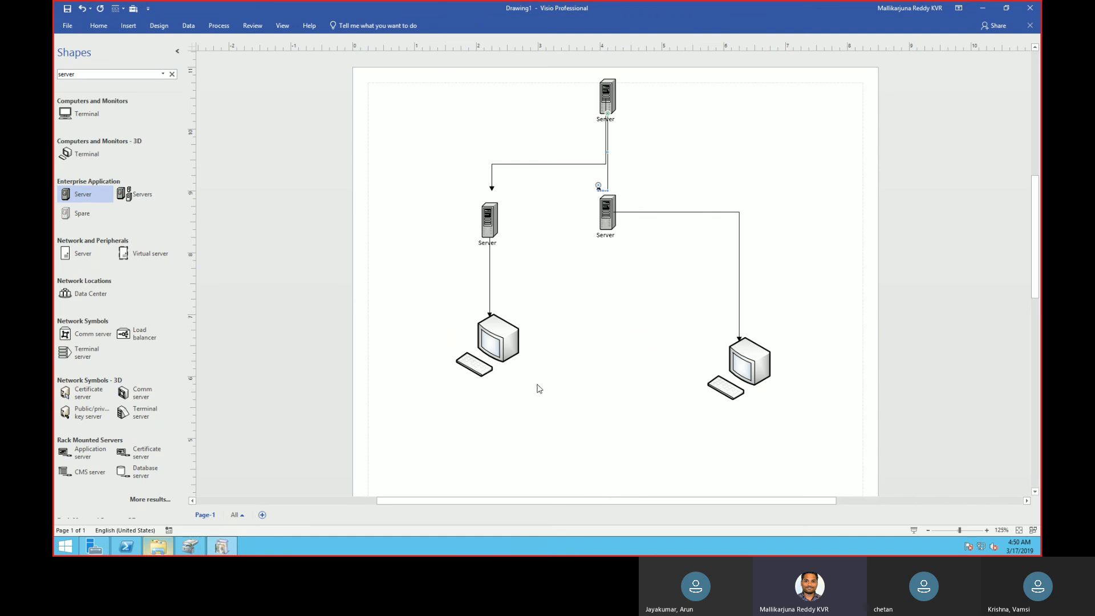
Switch from the Visio drawing to the Azure portal and open the SCCM virtual machine's Networking settings.
click(981, 9)
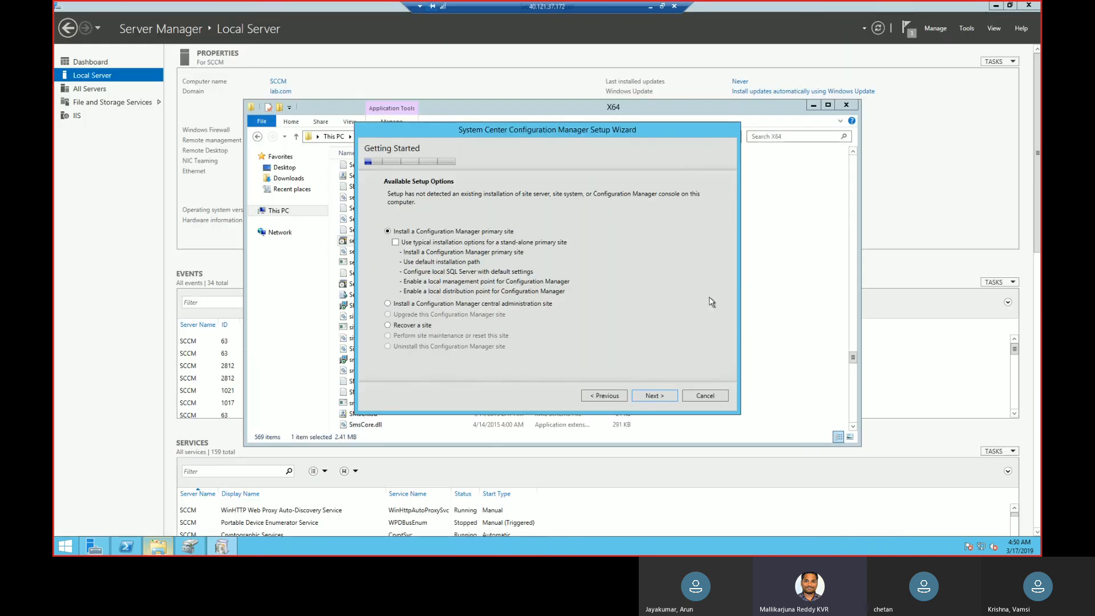
click(651, 7)
click(531, 510)
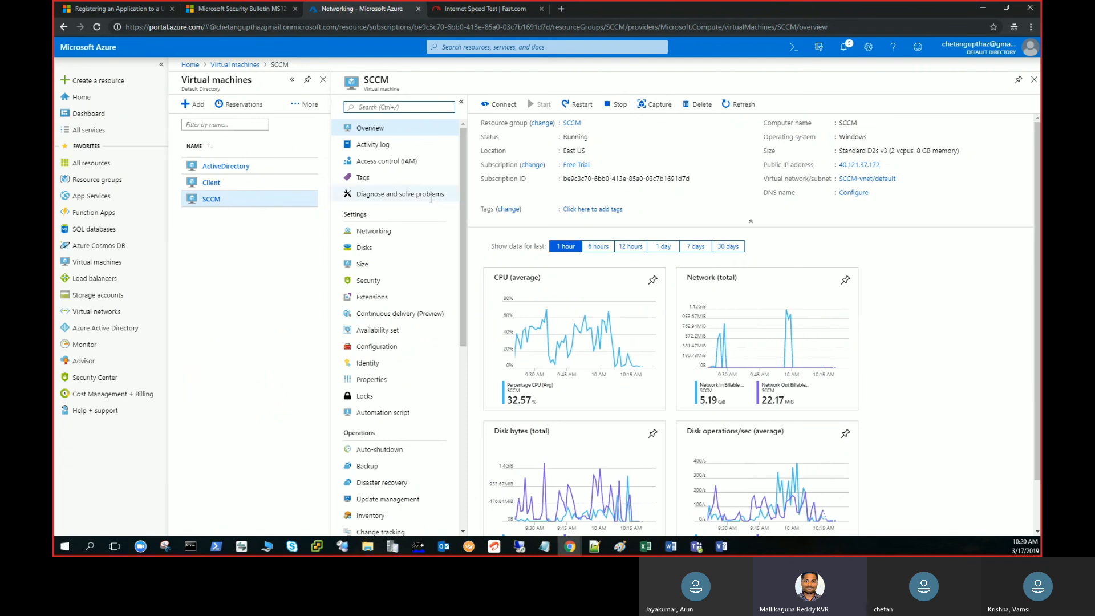
click(421, 233)
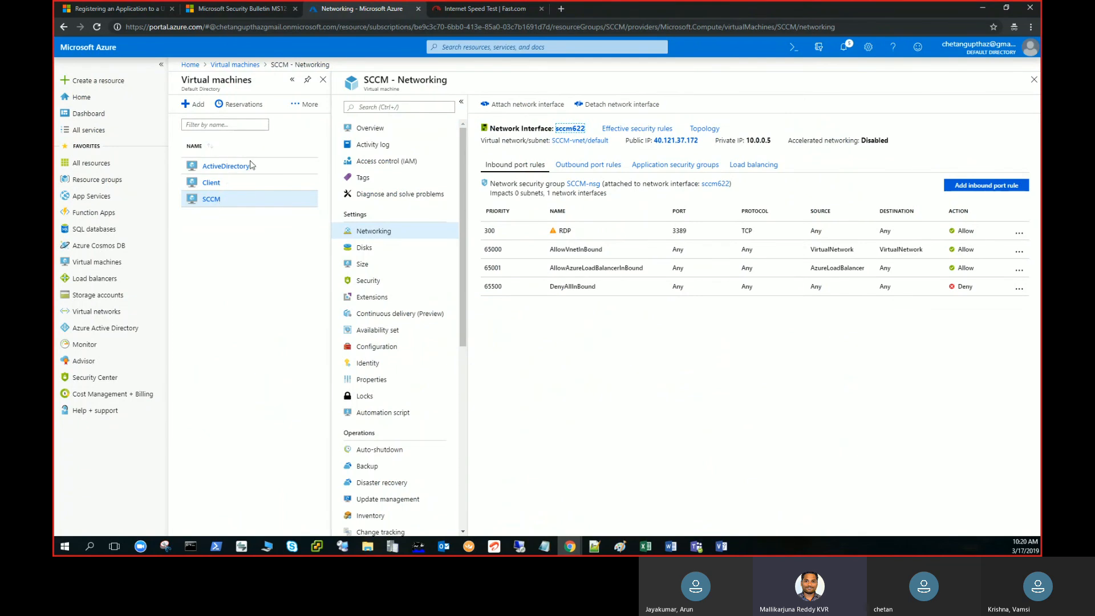
Leave the Azure portal and return to the server diagram in Visio.
click(984, 8)
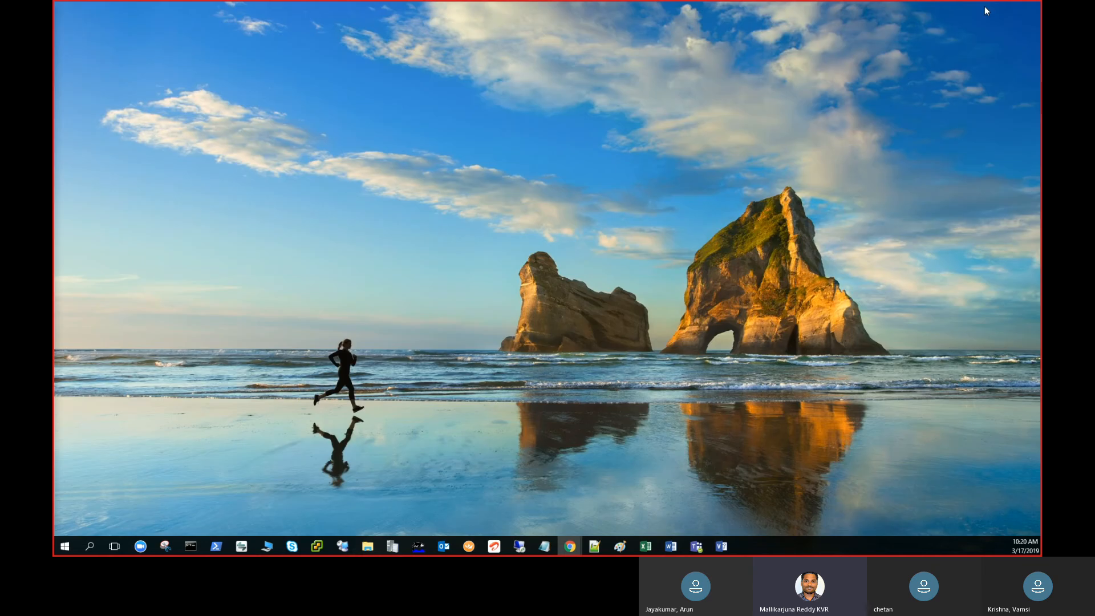
mouse_move(523, 543)
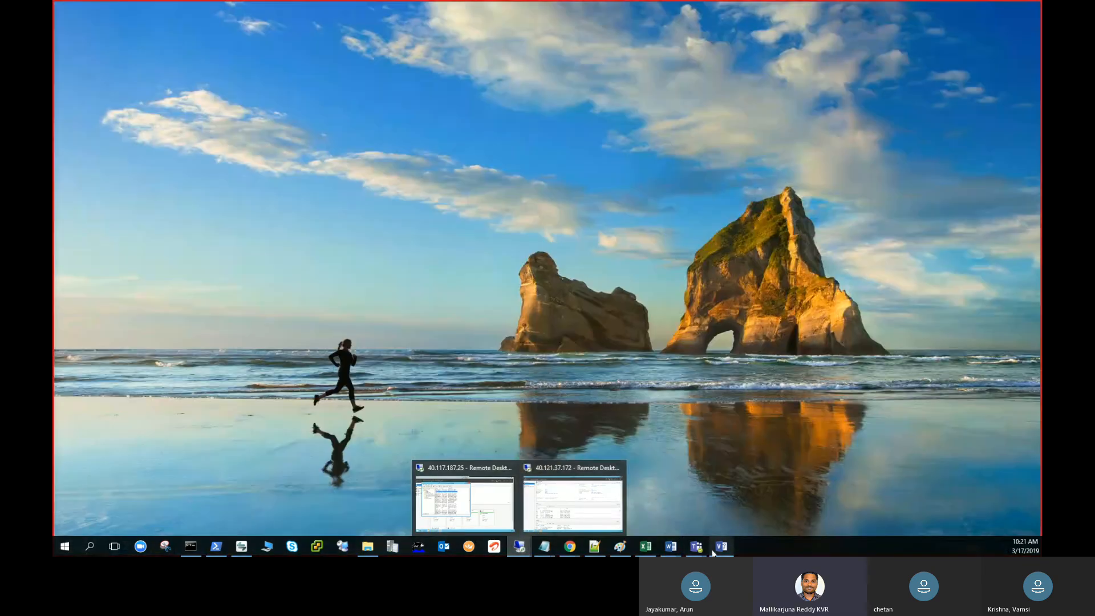
click(714, 550)
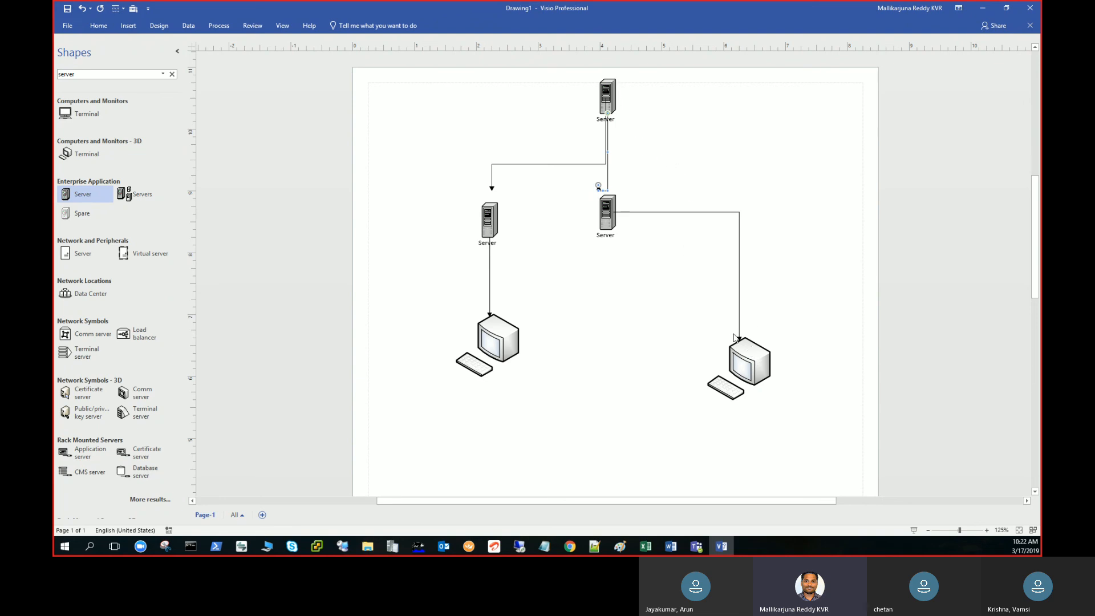
Switch from the Visio drawing to the remote desktop session of the SCCM server at 40.121.37.172.
drag(708, 260, 765, 360)
click(983, 9)
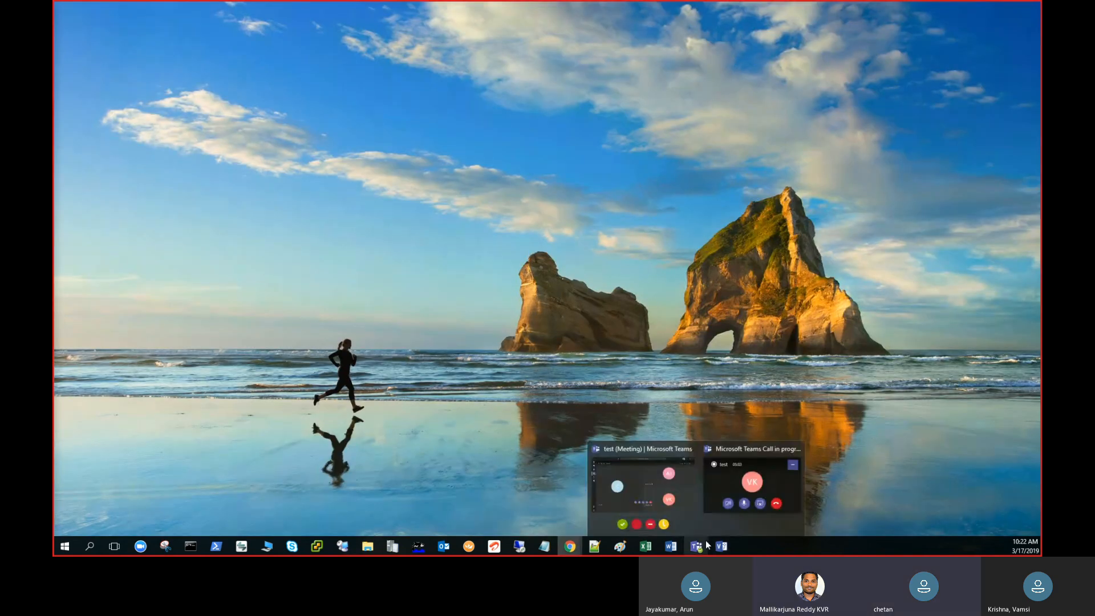
mouse_move(520, 546)
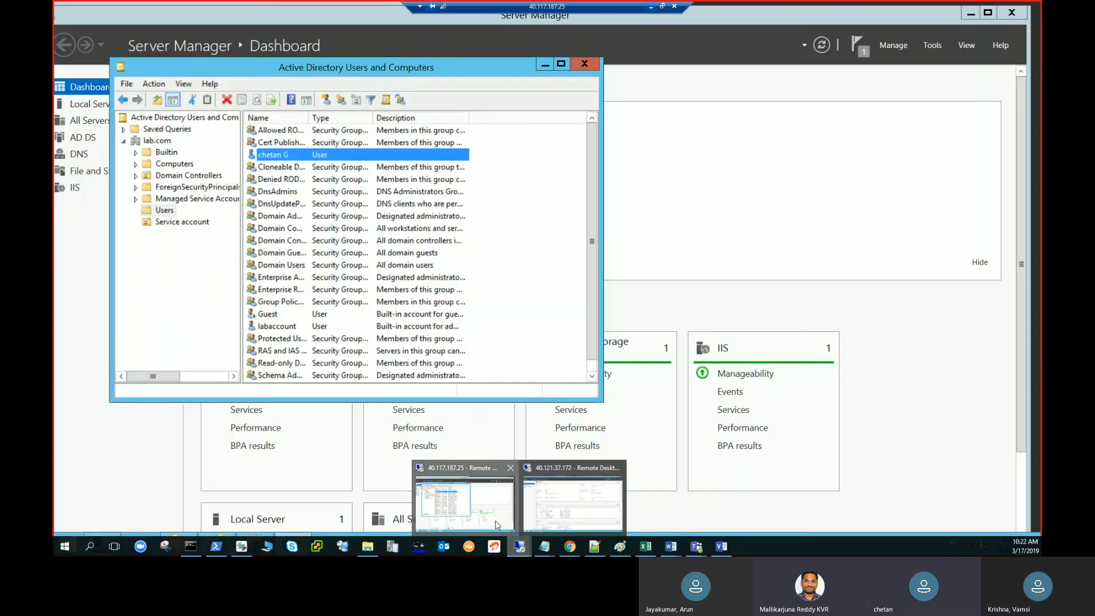
click(556, 517)
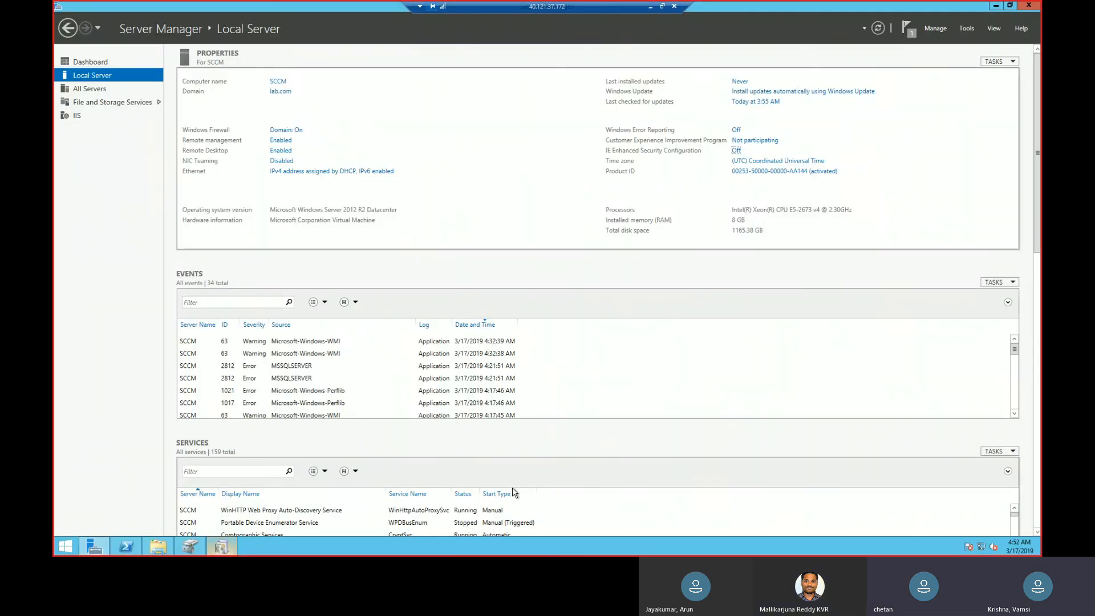
In the Configuration Manager Setup Wizard, proceed with a primary site installation and choose the evaluation edition.
click(223, 547)
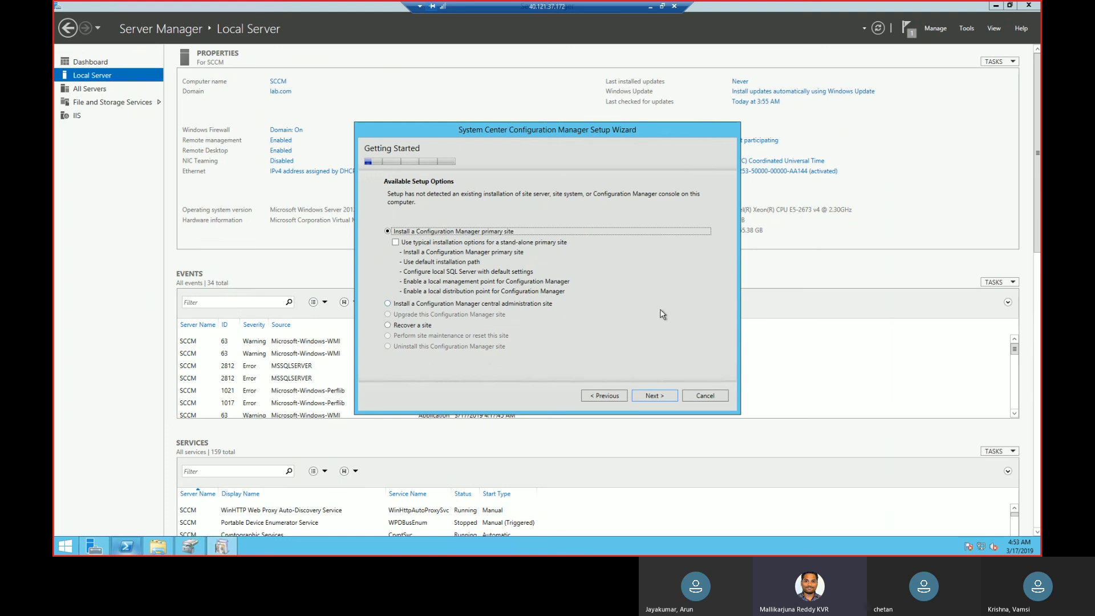
click(655, 396)
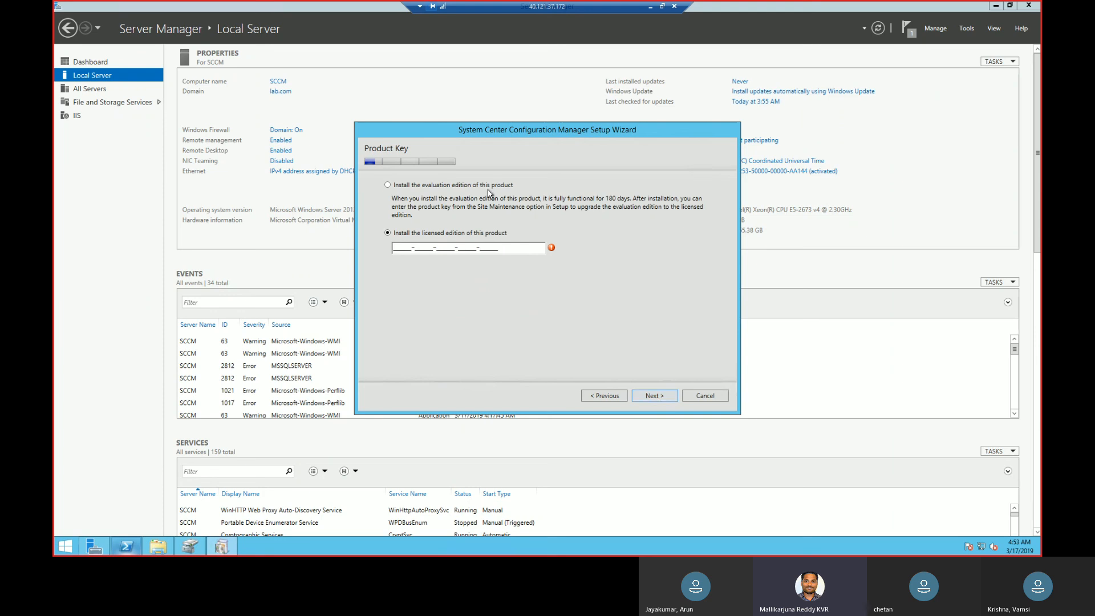
click(388, 186)
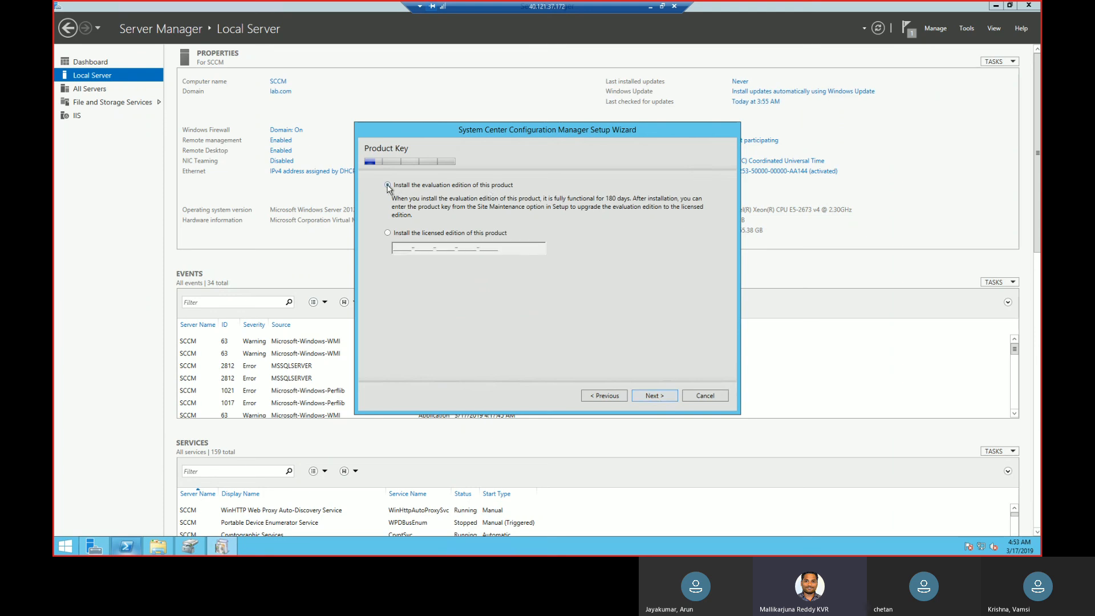
click(662, 397)
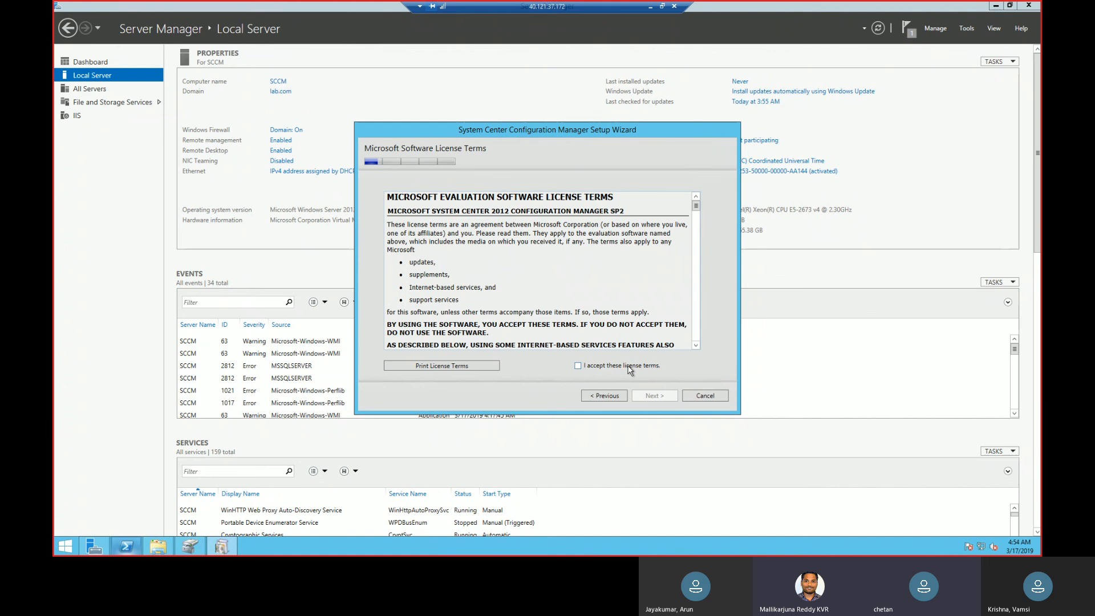
Accept the Microsoft software license terms and the SQL Server 2012 Express, SQL Server 2012 Native Client and Silverlight 5 prerequisite licenses.
click(631, 368)
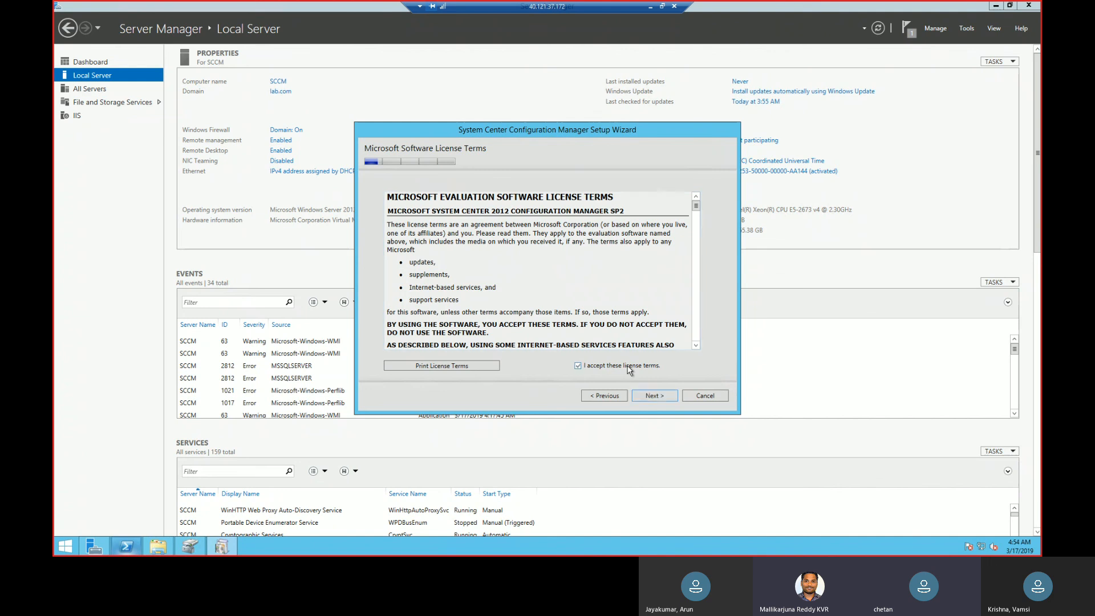
click(654, 396)
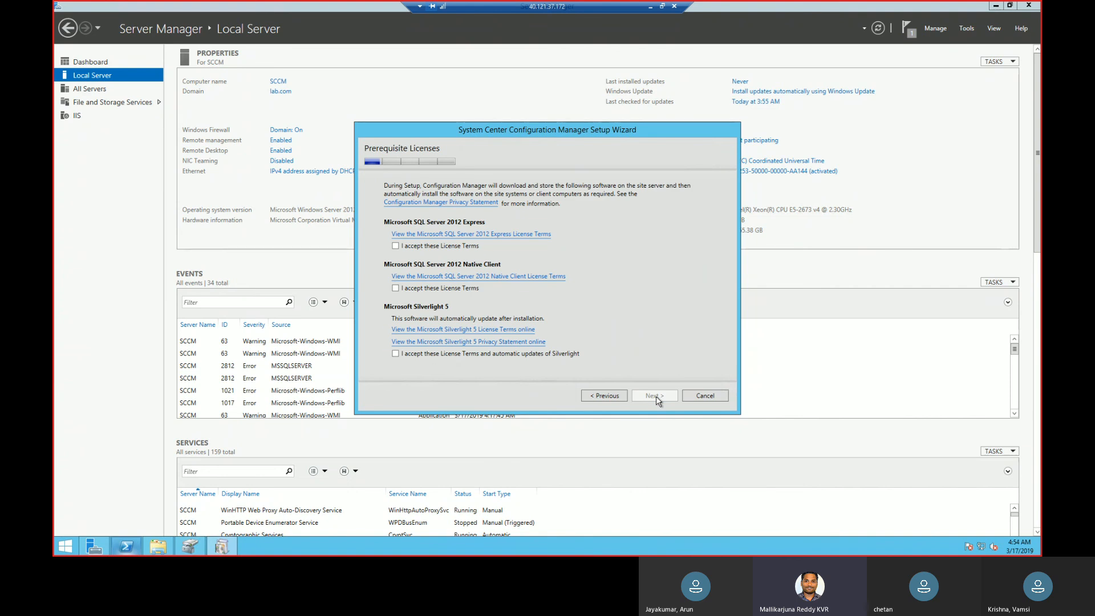
click(437, 247)
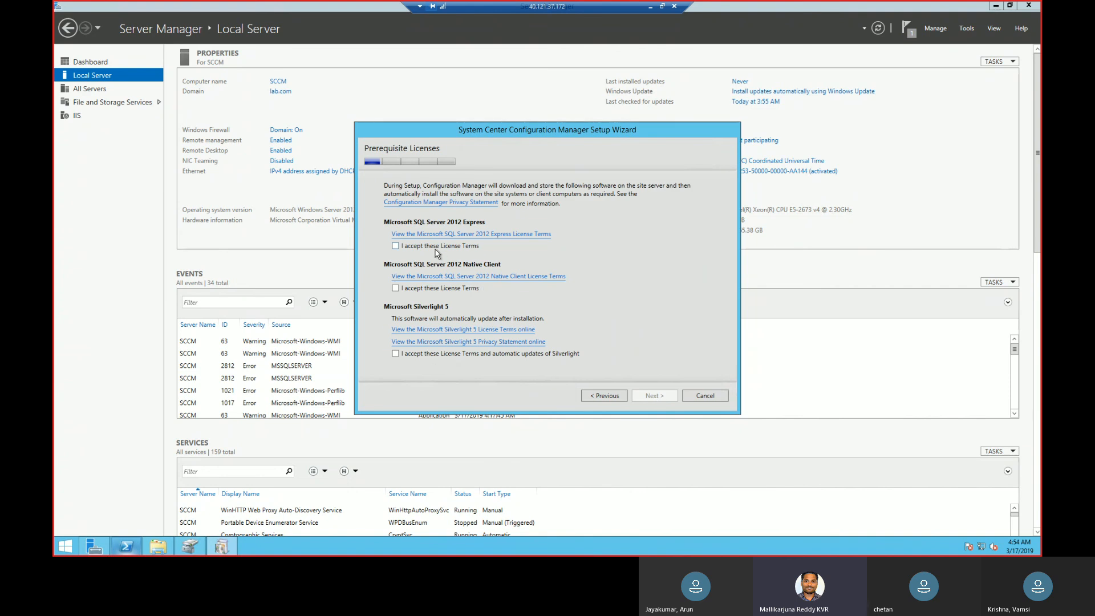
click(396, 288)
click(396, 355)
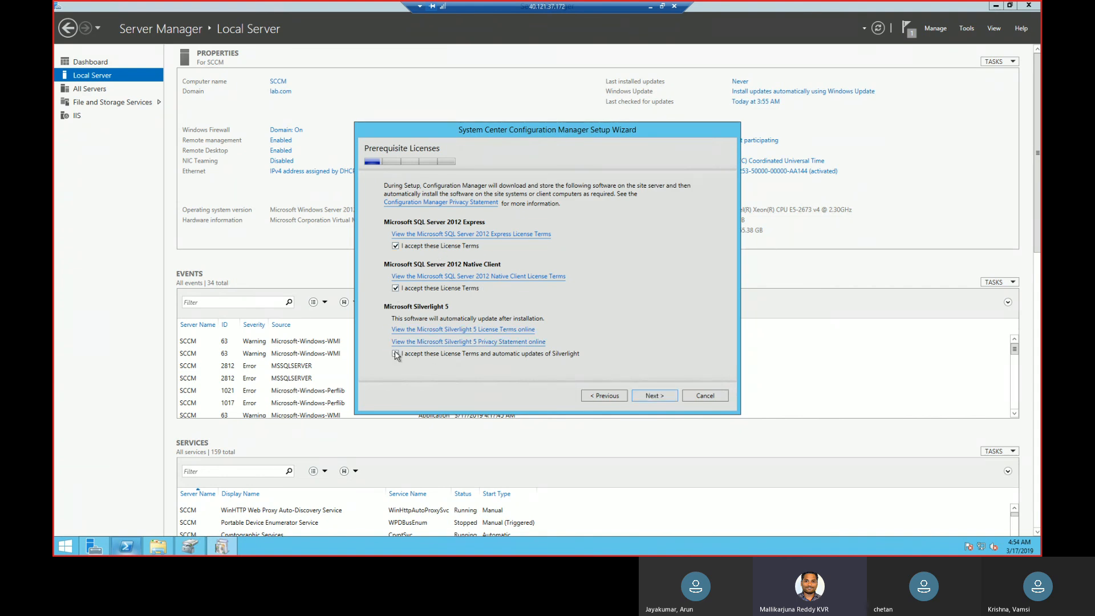
click(655, 395)
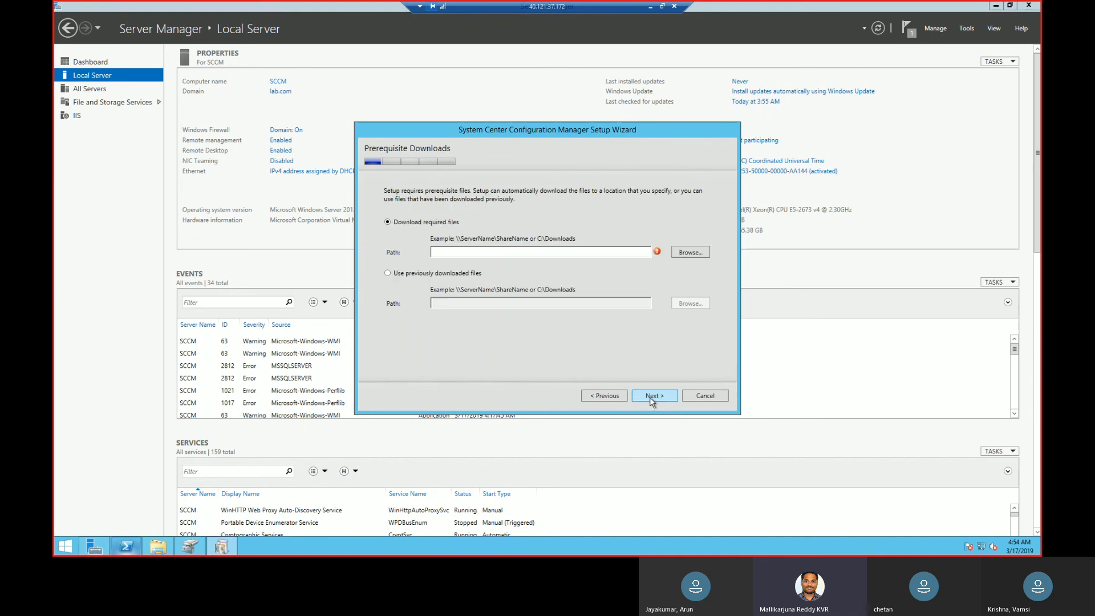
Try to set the prerequisite download location to the root of the E: drive.
click(684, 257)
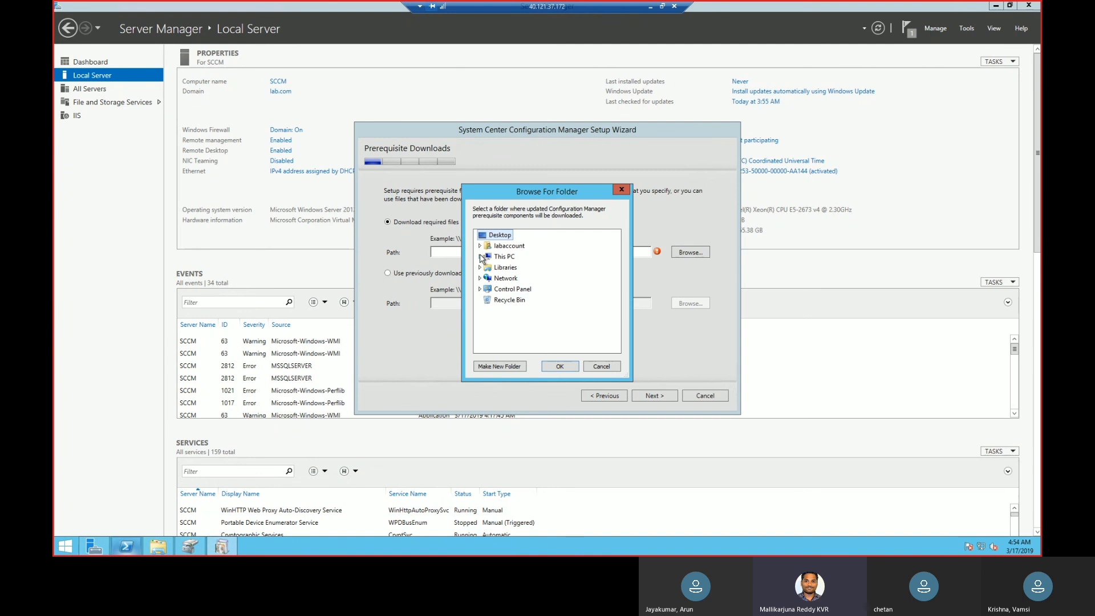
click(481, 257)
click(520, 343)
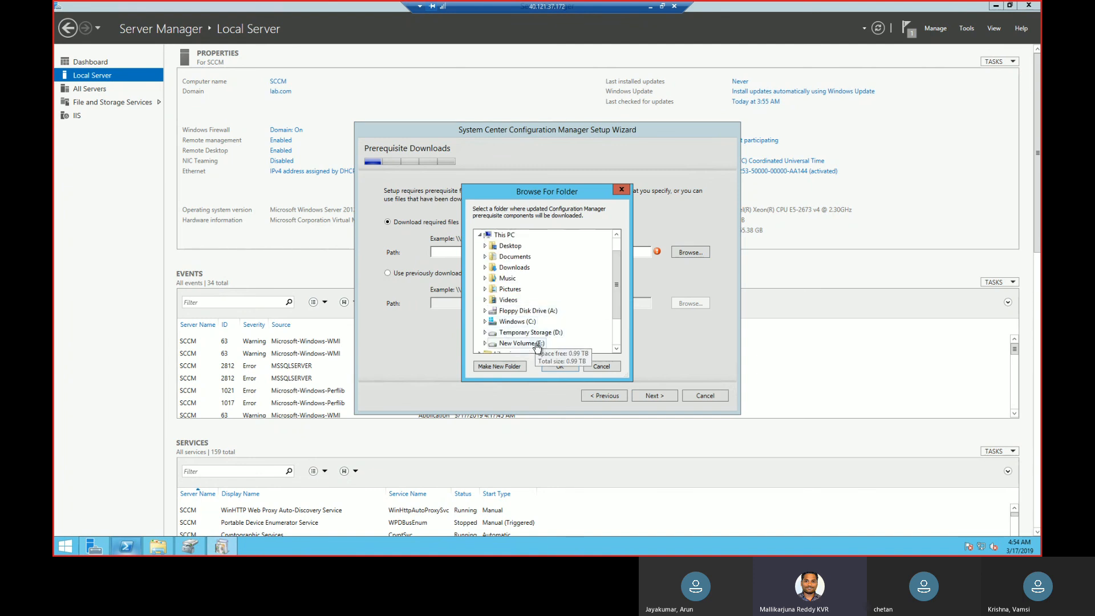
click(561, 368)
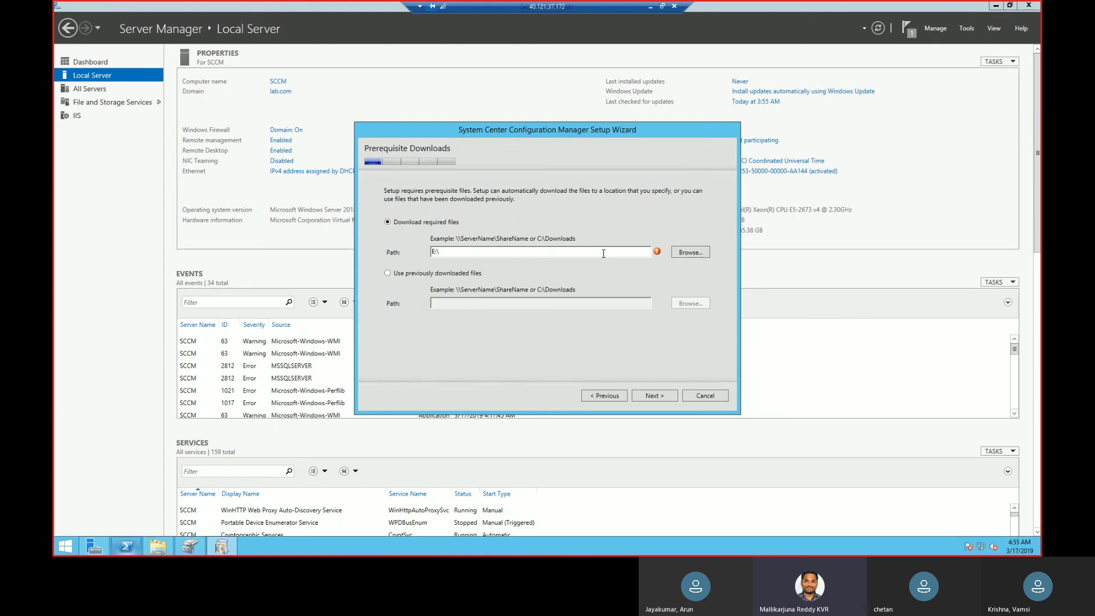
Set the prerequisite download path to E:\installation files and download the required files.
click(683, 254)
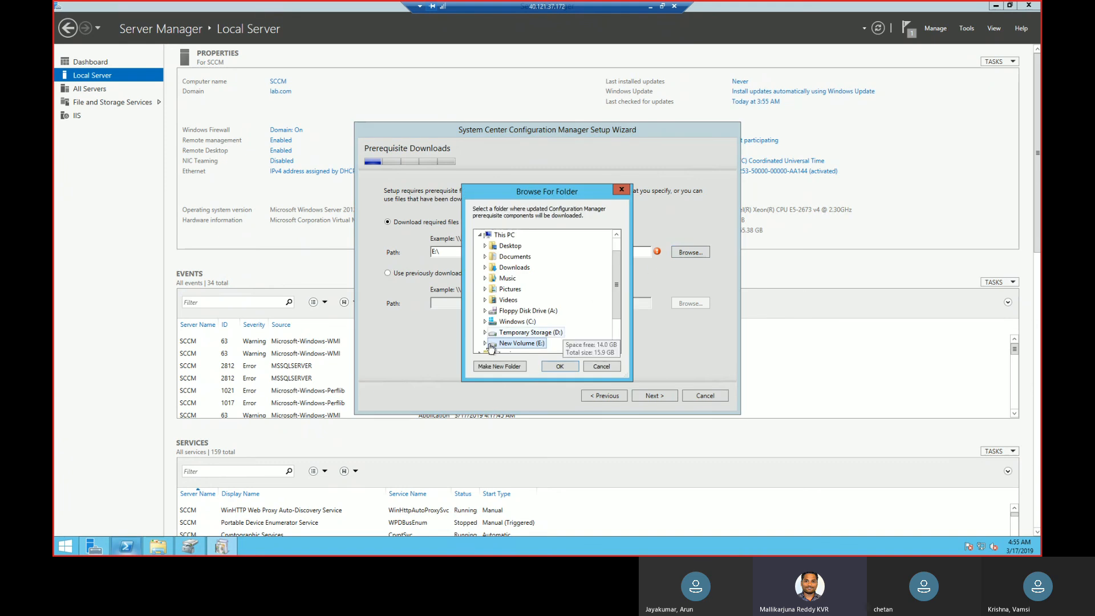
click(485, 344)
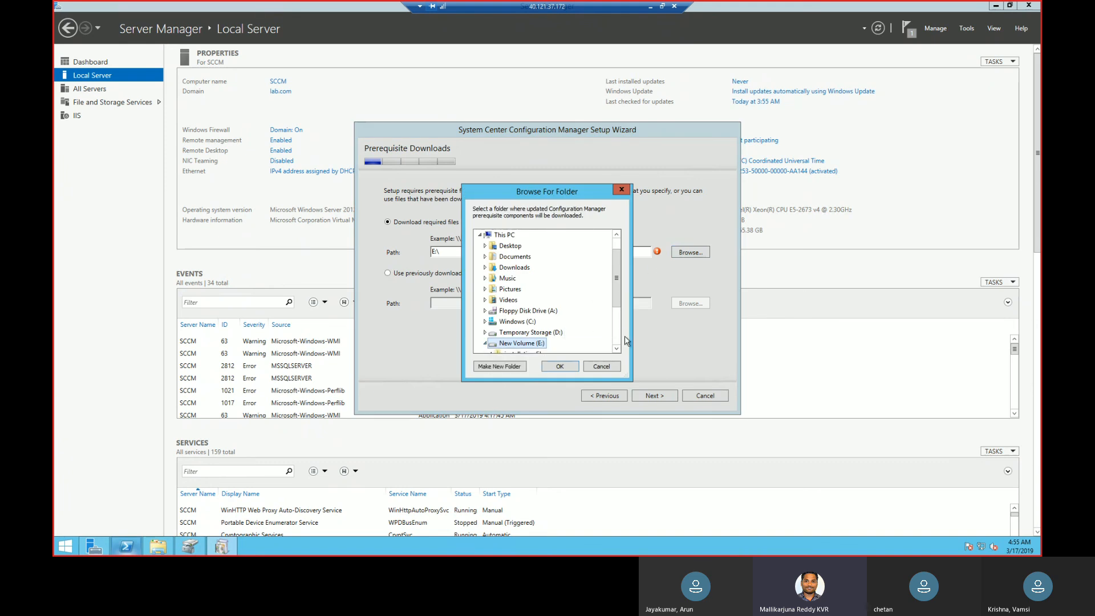
click(617, 349)
click(526, 343)
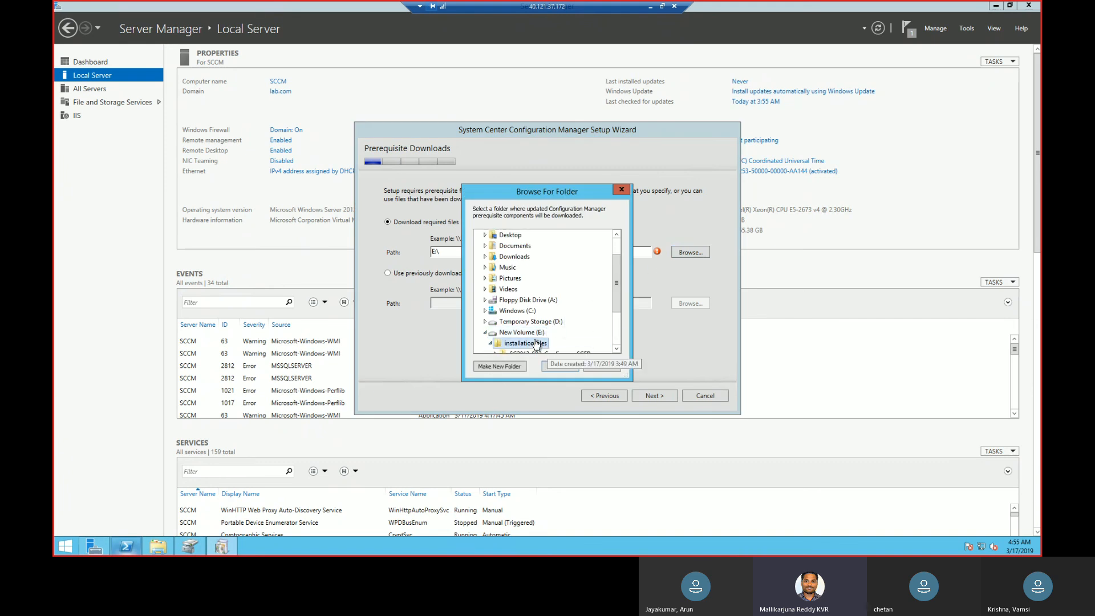
click(562, 367)
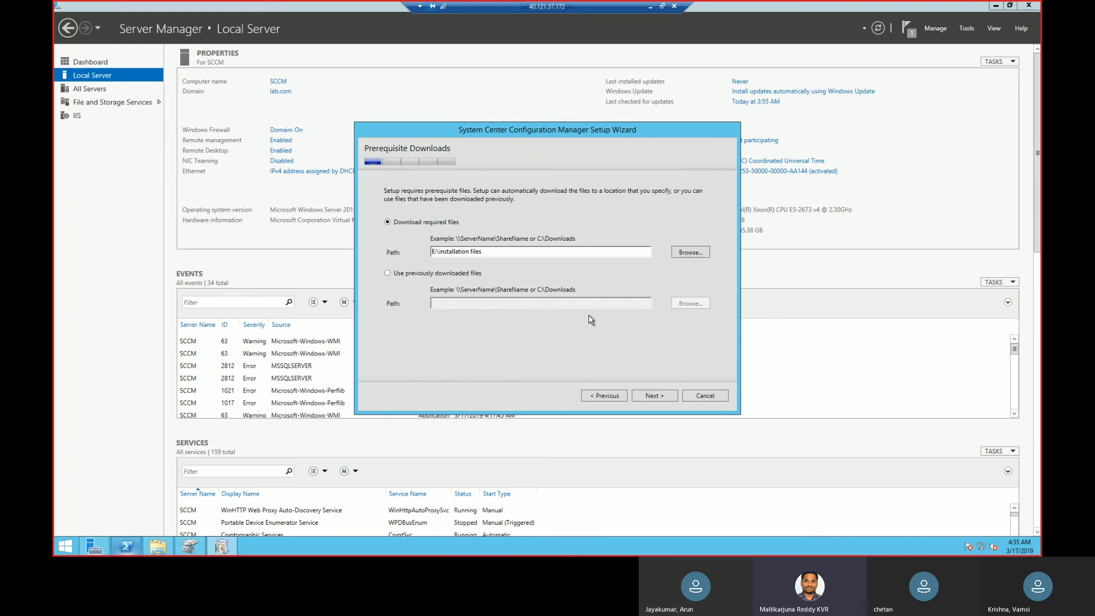
click(649, 396)
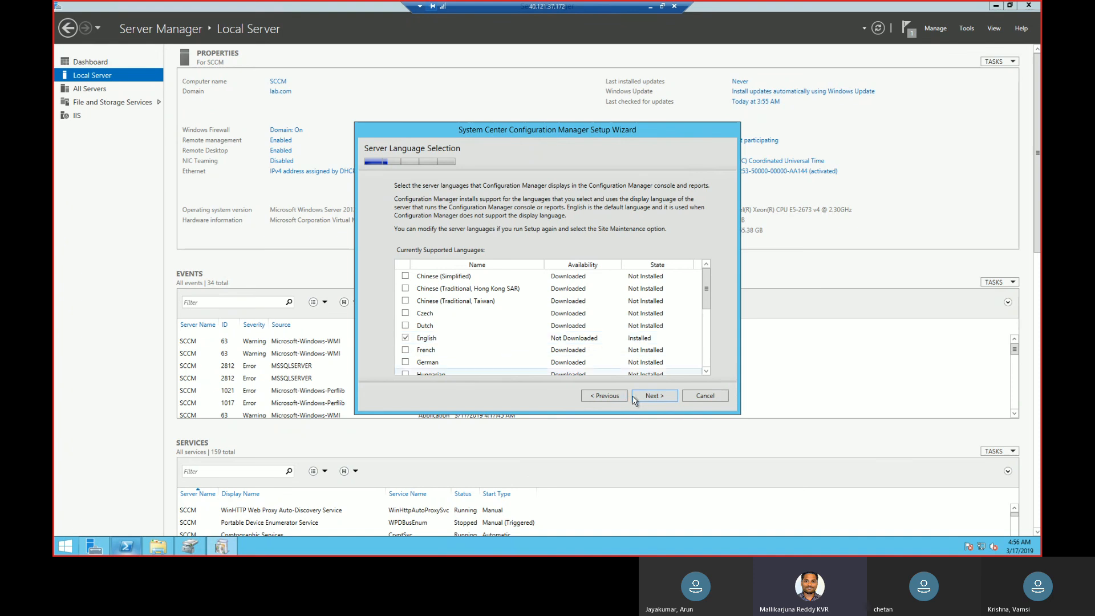
Keep English for the server and client languages, and identify the site with code C01 and name SCCM-CM01.
click(655, 396)
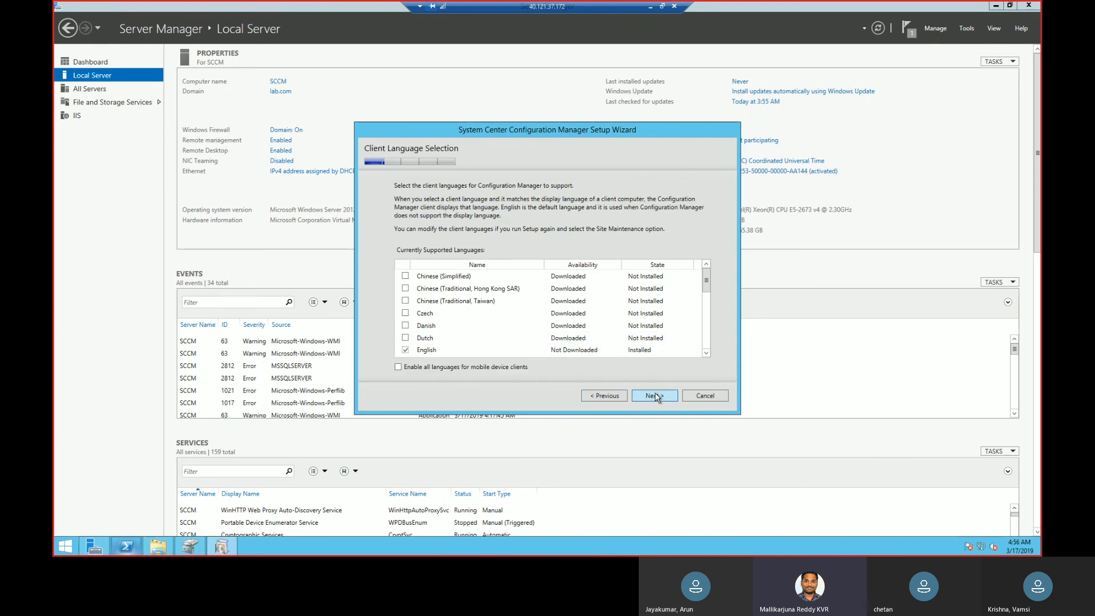
click(656, 398)
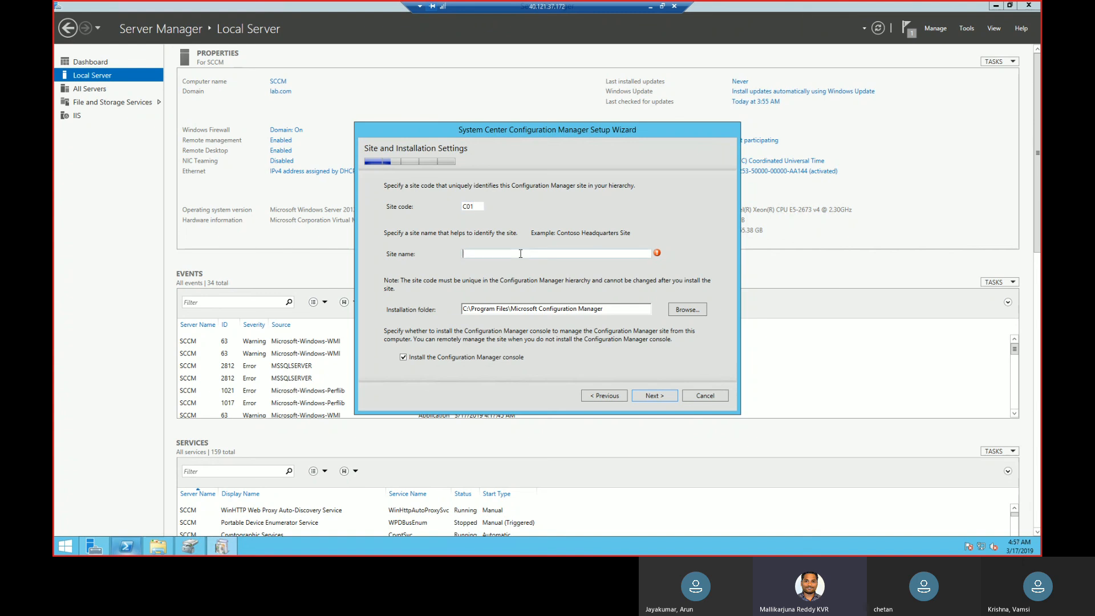
text(SCCM-CM09)
click(690, 316)
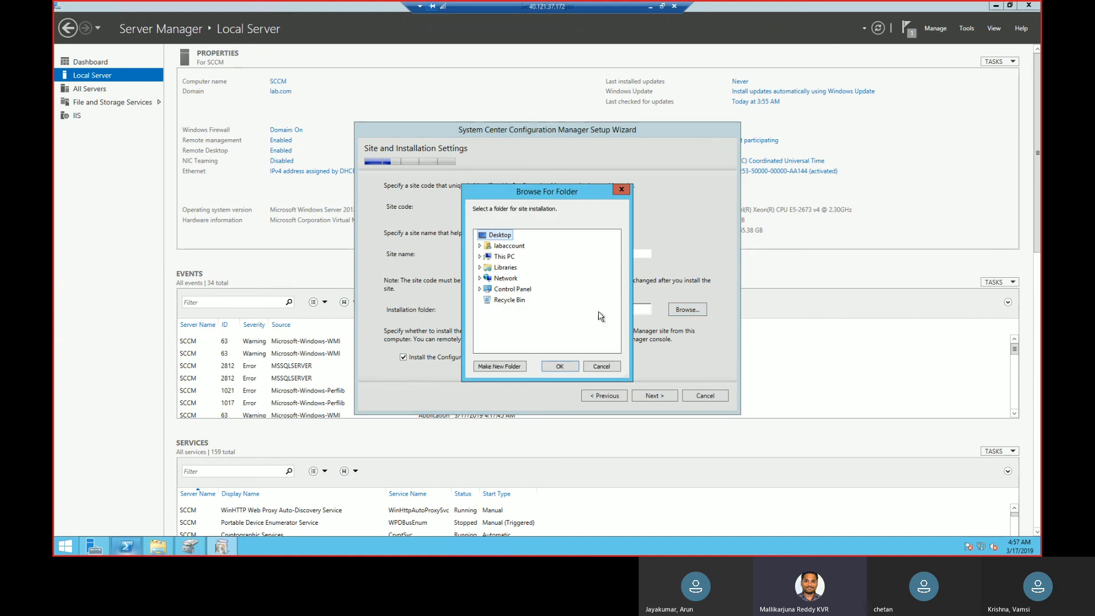
click(480, 256)
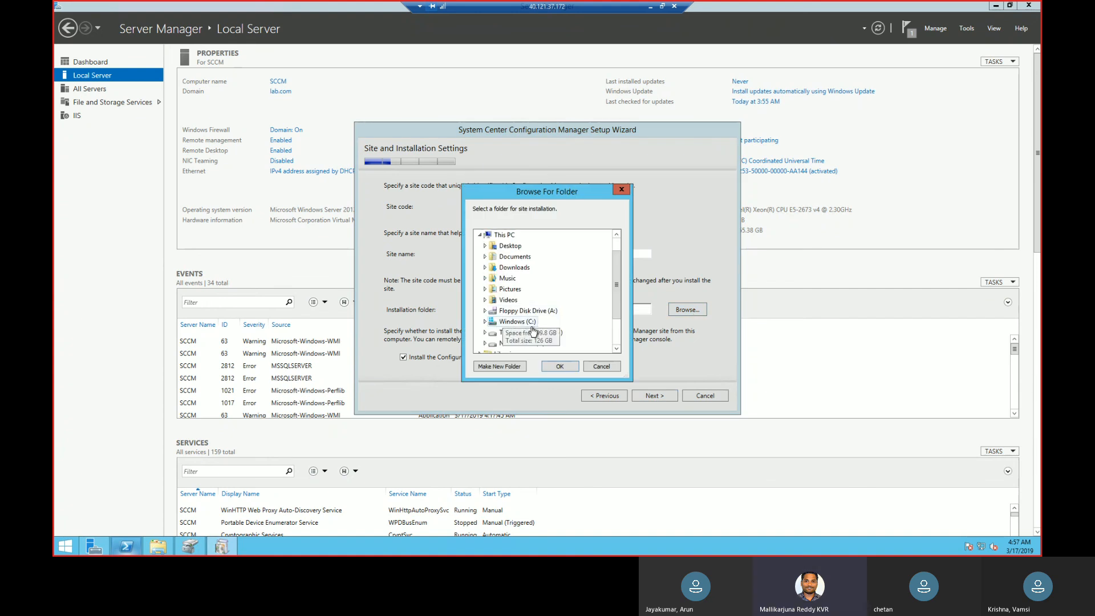
click(485, 321)
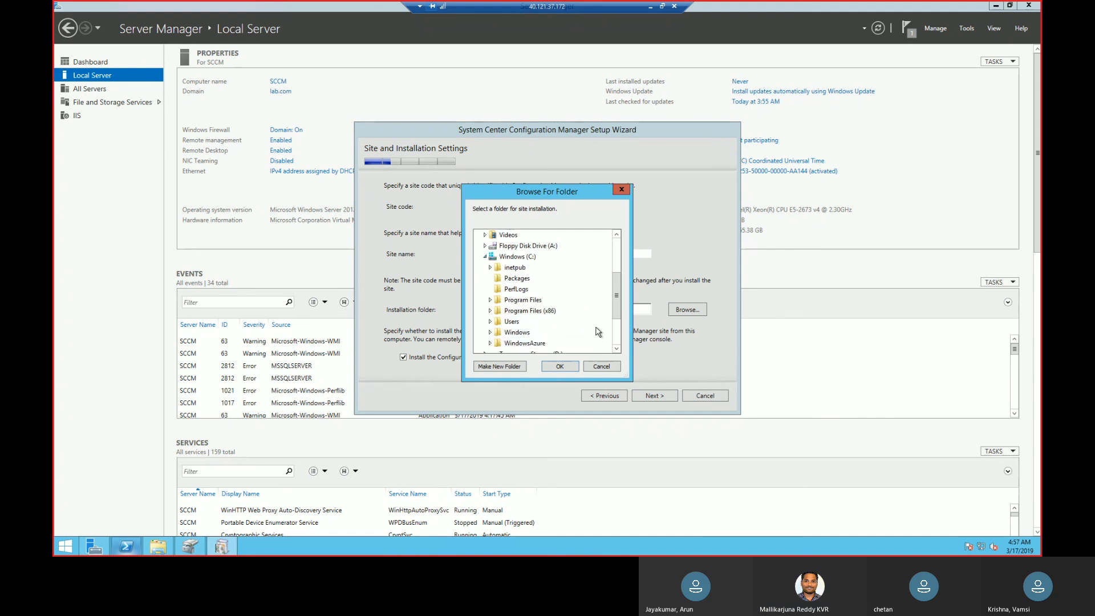
click(485, 257)
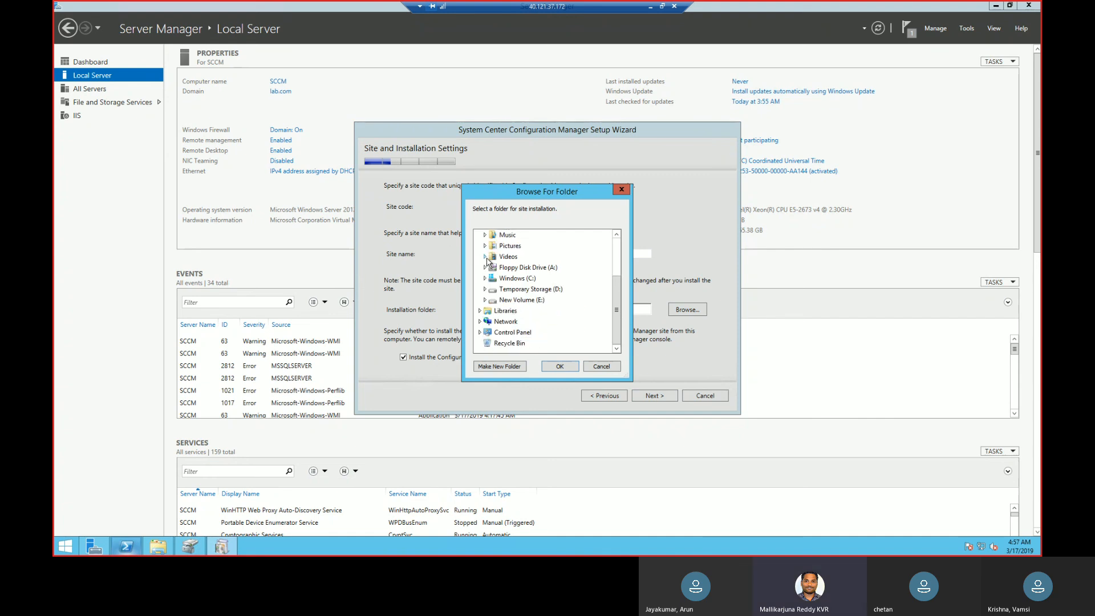
click(608, 368)
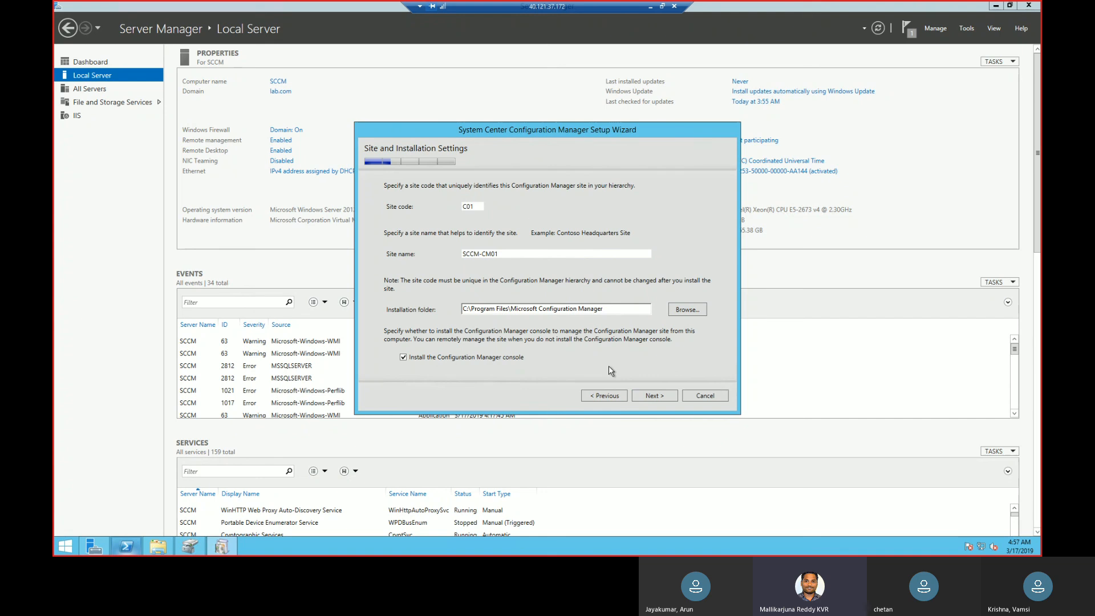
Set the site installation folder to E:\ with the Configuration Manager console included, and continue to the primary site options.
click(692, 311)
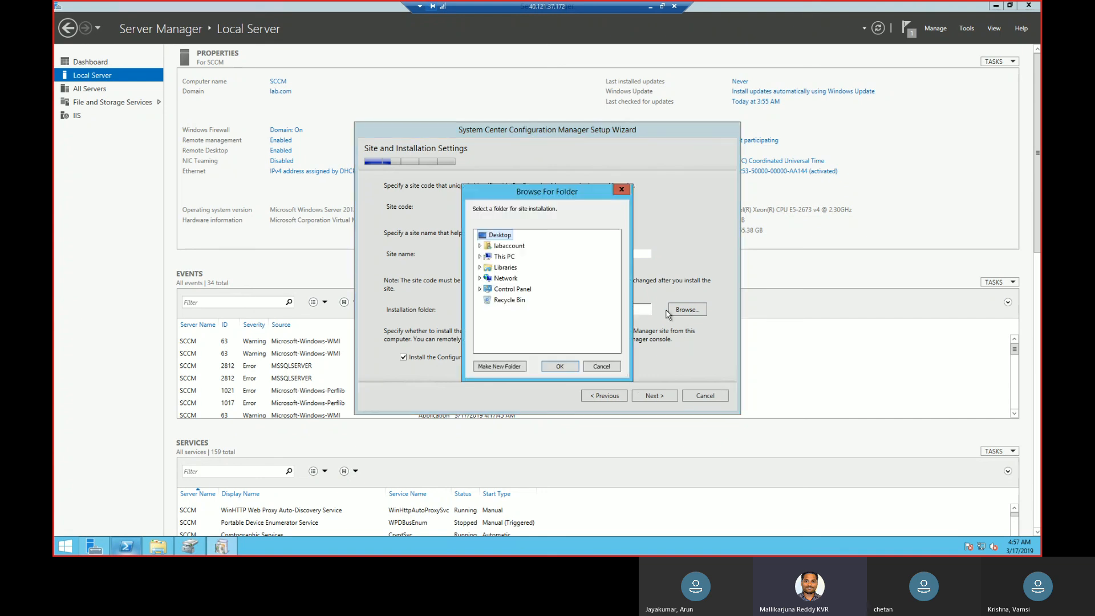
click(481, 256)
click(520, 343)
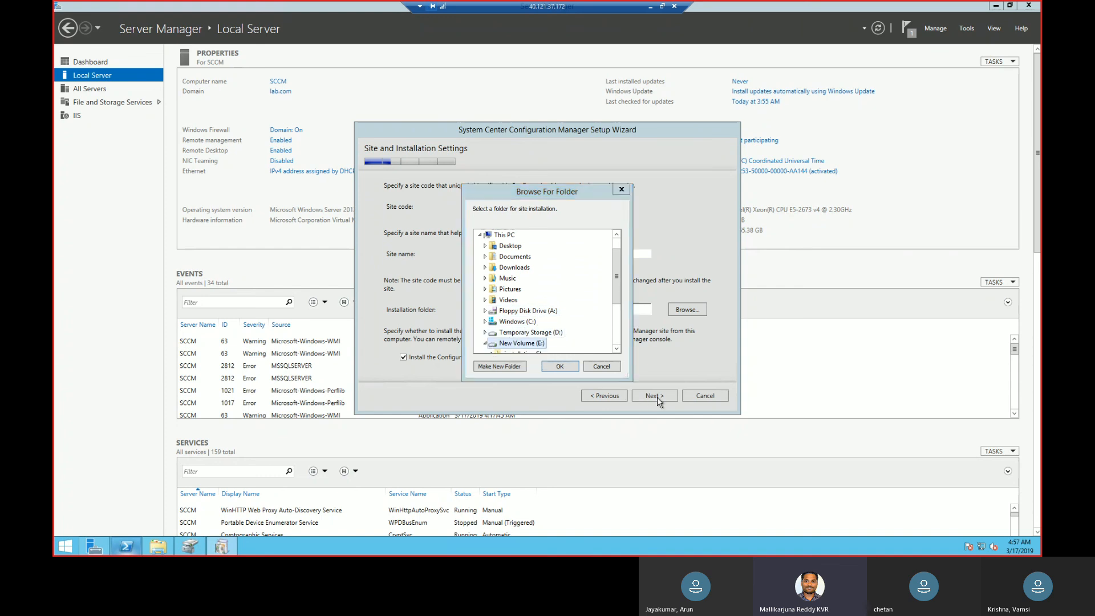
click(560, 367)
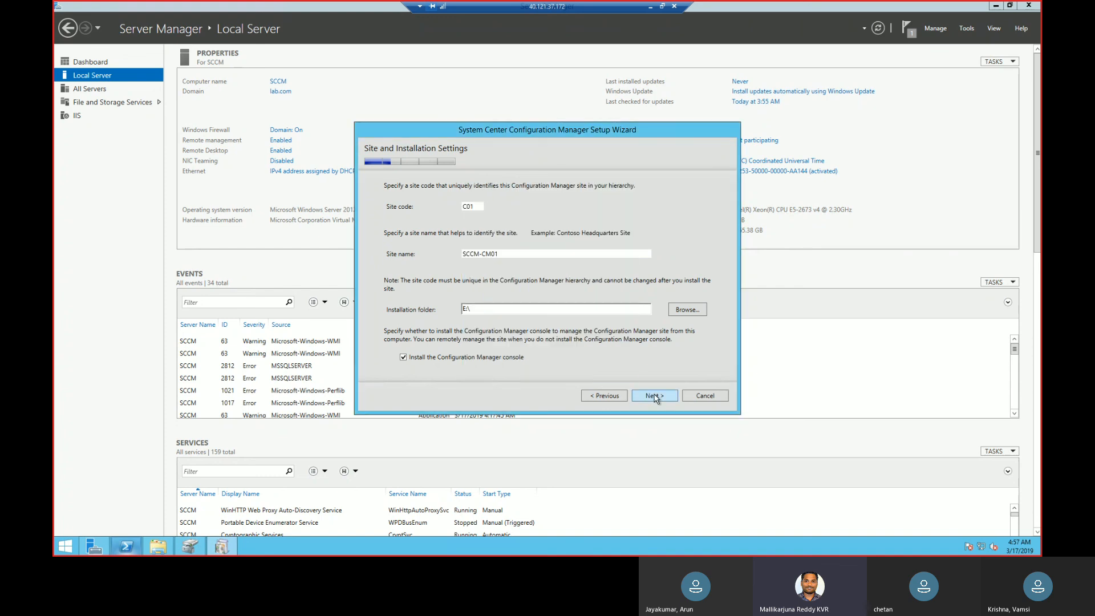
click(655, 396)
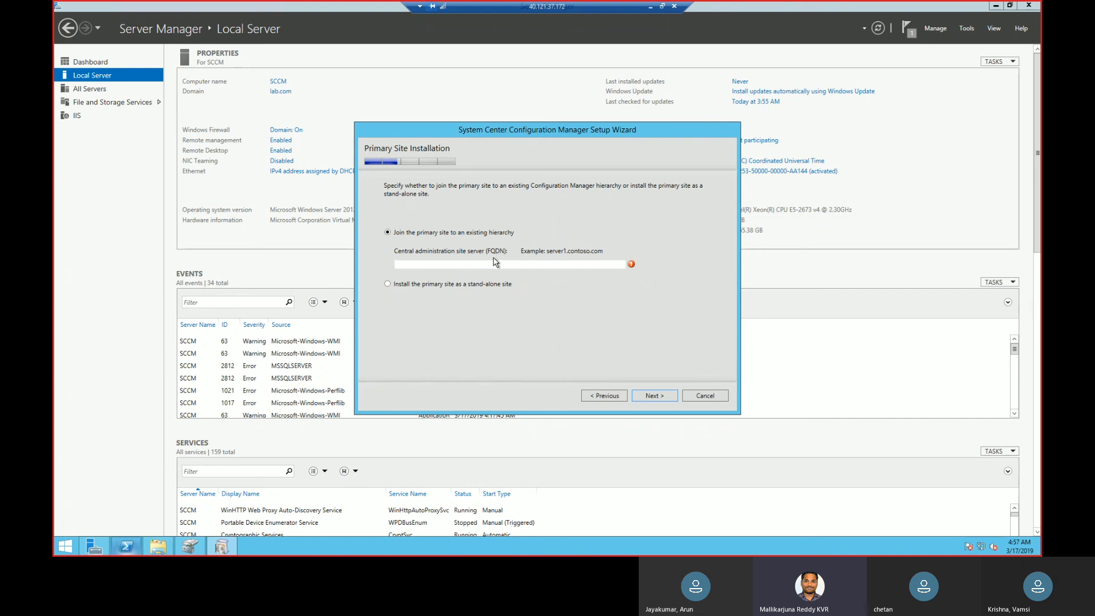
Choose to install the primary site as a stand-alone site and confirm the choice.
click(478, 286)
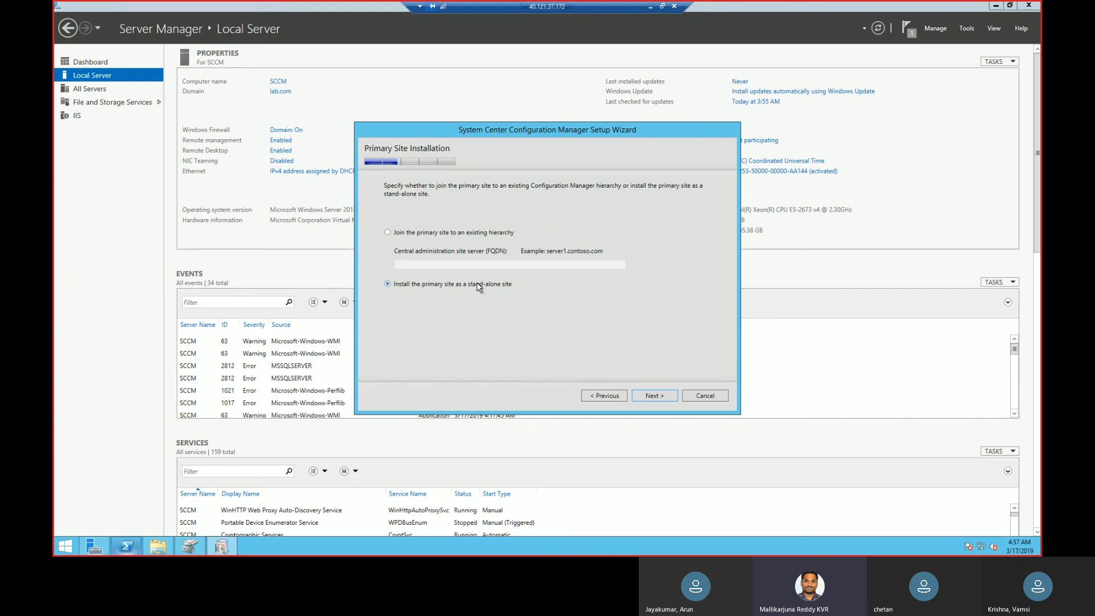
click(655, 398)
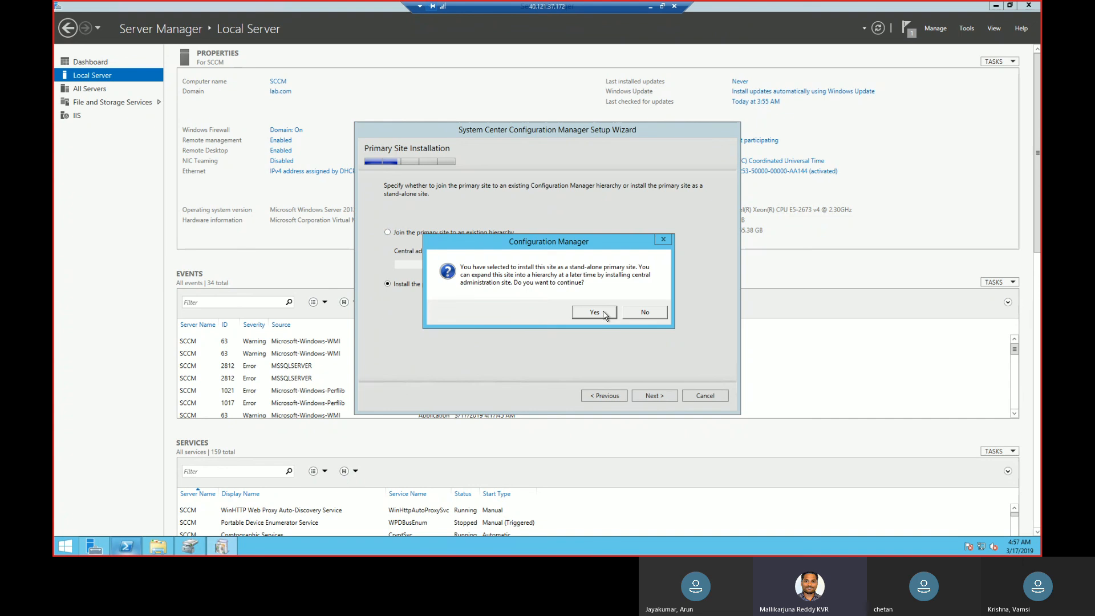
click(604, 313)
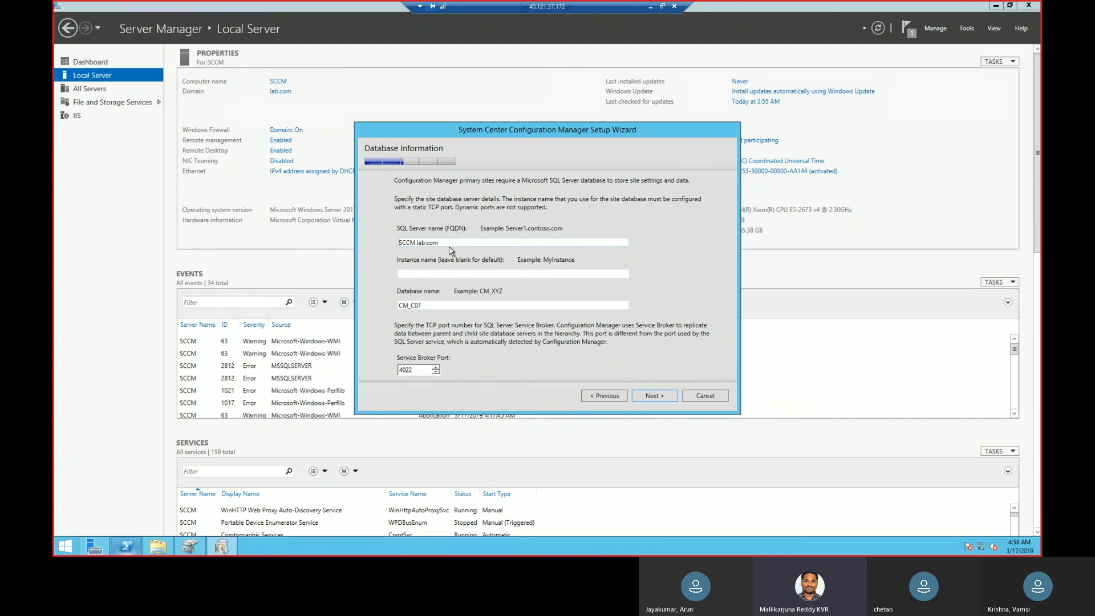
Try to continue with SQL Server SCCM.lab.com, a blank instance name, database CM_C01 and Service Broker port 4022.
drag(441, 244, 374, 241)
drag(459, 306, 367, 302)
click(656, 398)
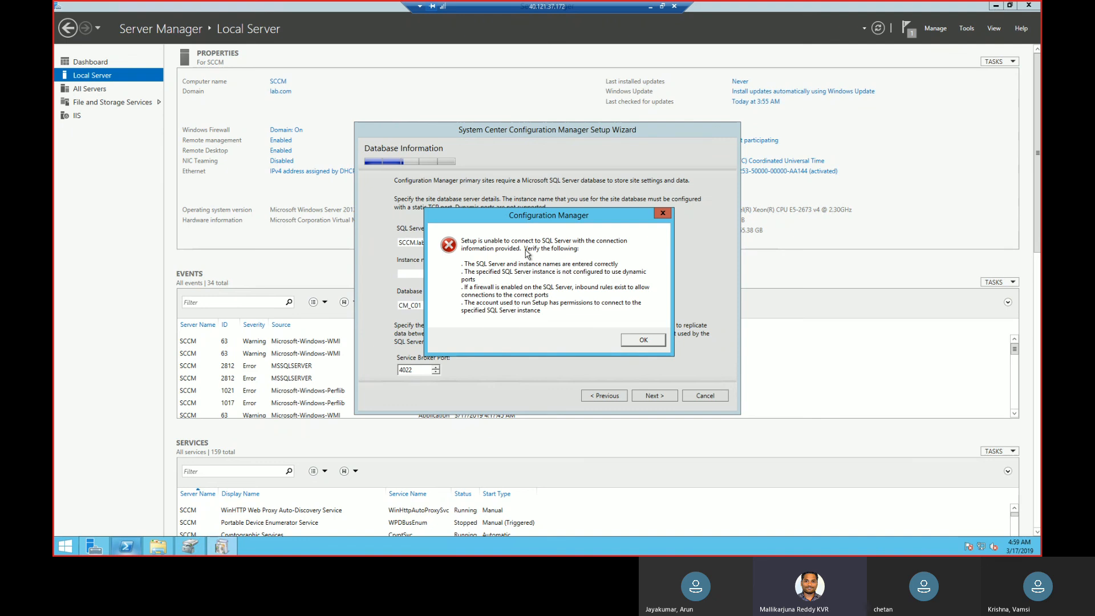
click(670, 213)
Clear the site database name and start a new one with MS.
click(502, 307)
key(ctrl+a)
key(BackSpace)
text(M)
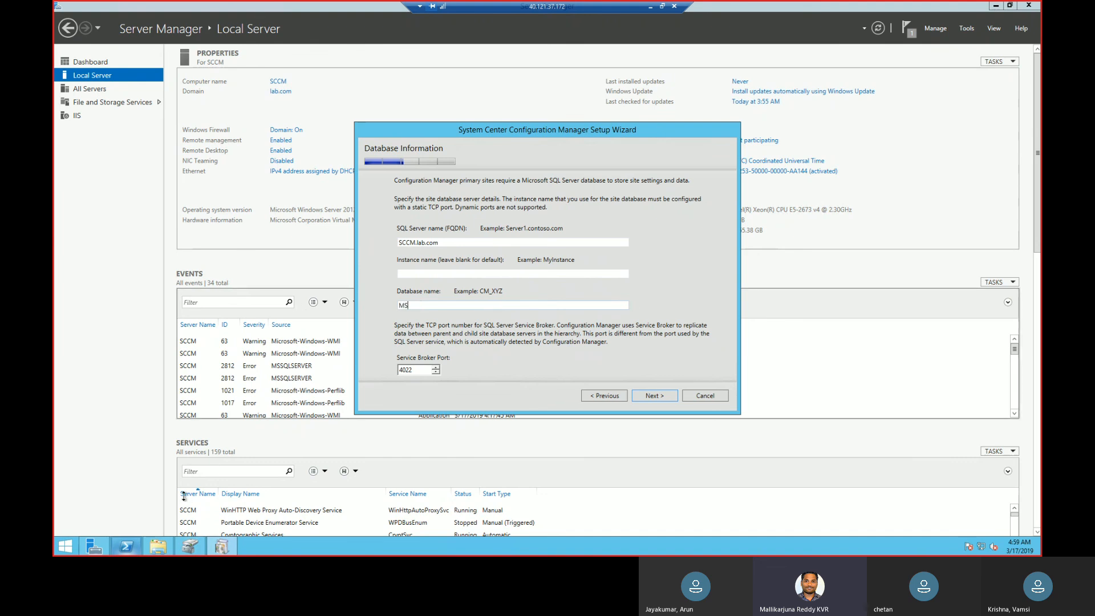
Search the server's installed apps for sql, and replace that search with tool.
click(68, 552)
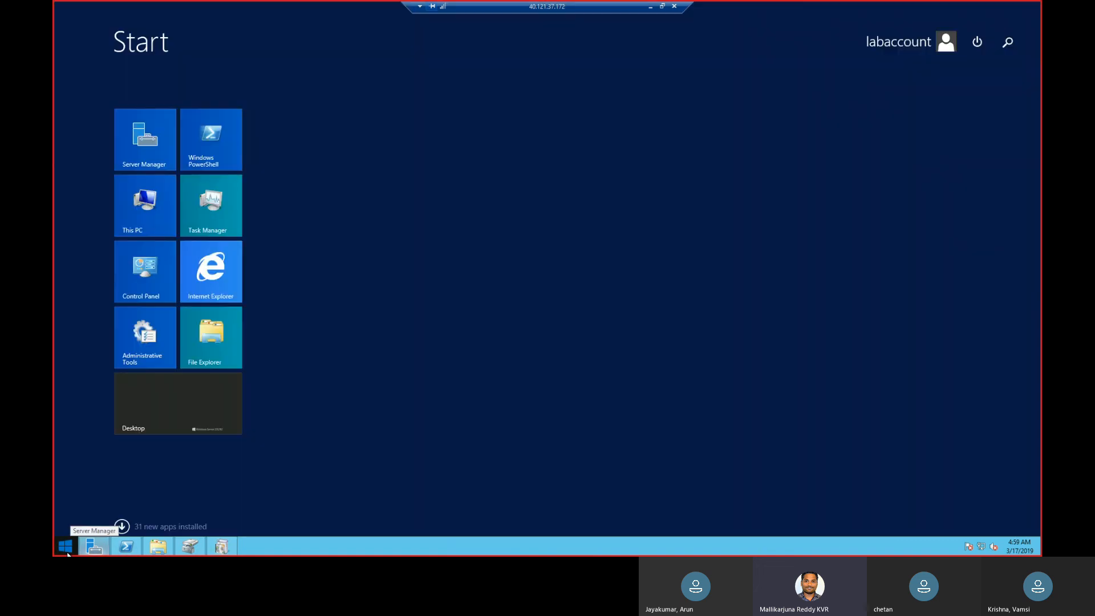
text(sql)
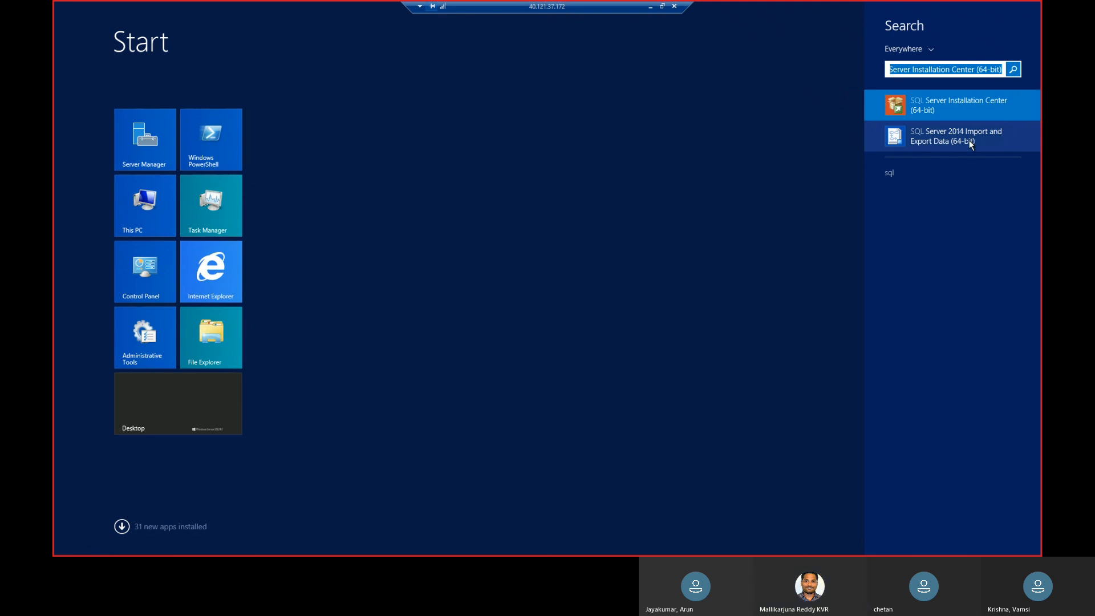
key(BackSpace)
key(BackSpace)
key(BackSpace)
key(BackSpace)
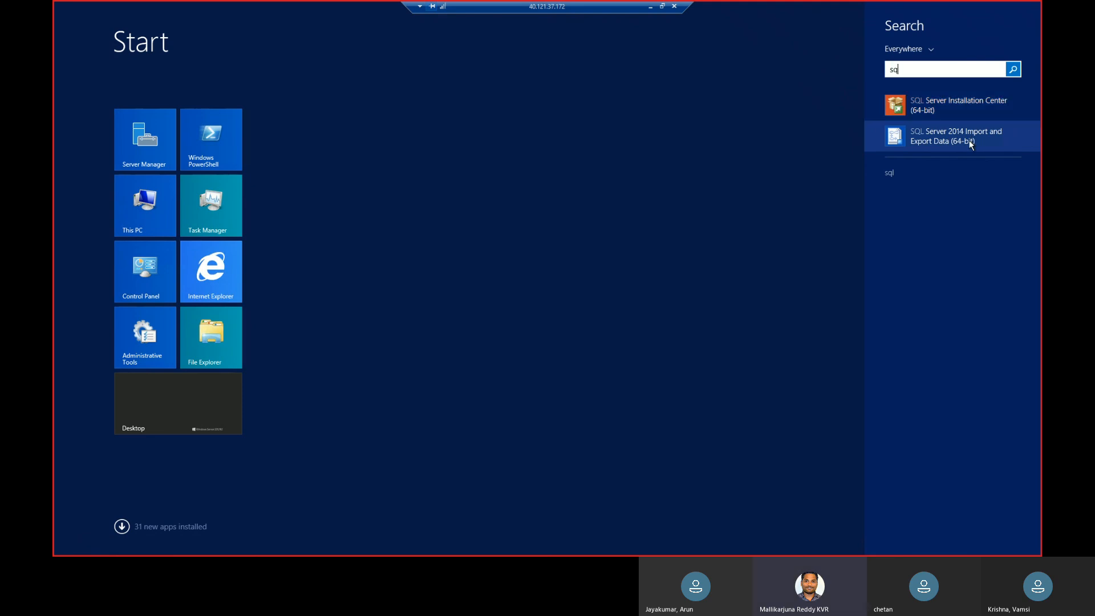
text(tes)
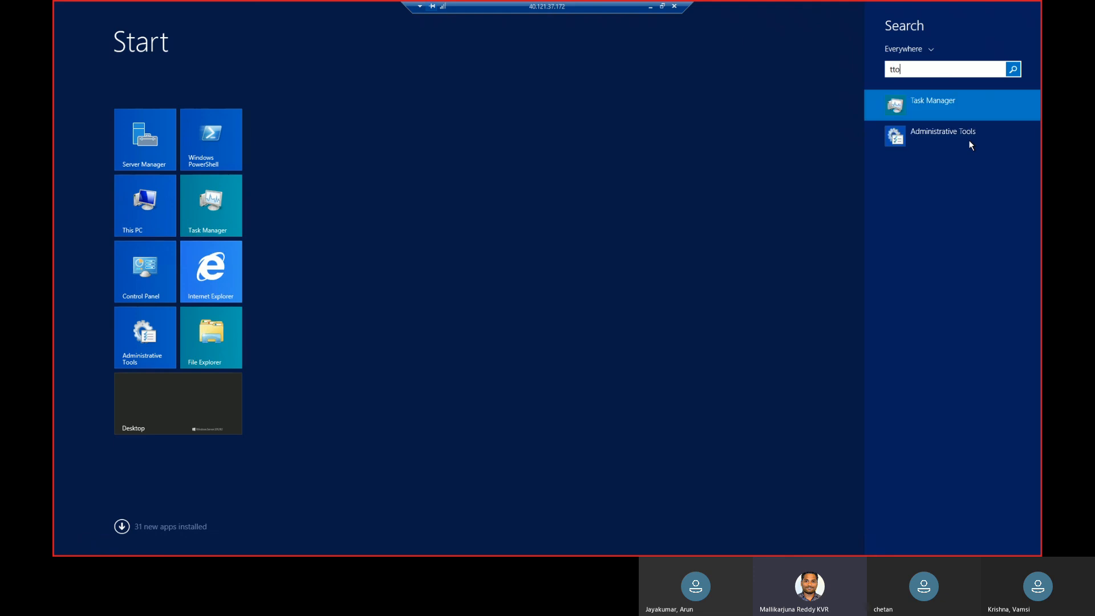
key(BackSpace)
key(BackSpace)
text(ool)
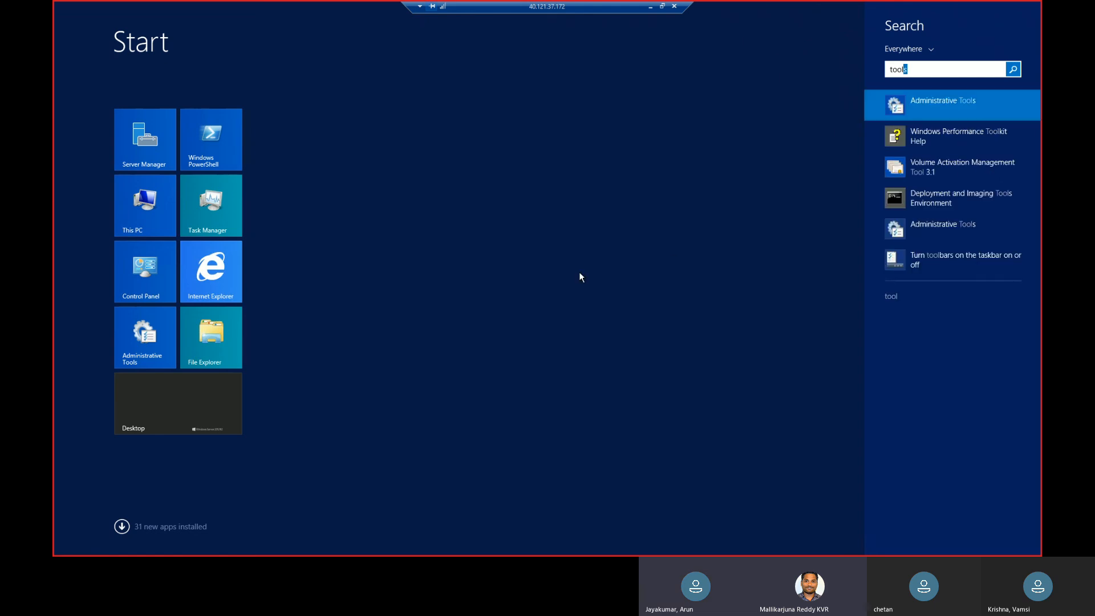
key(Escape)
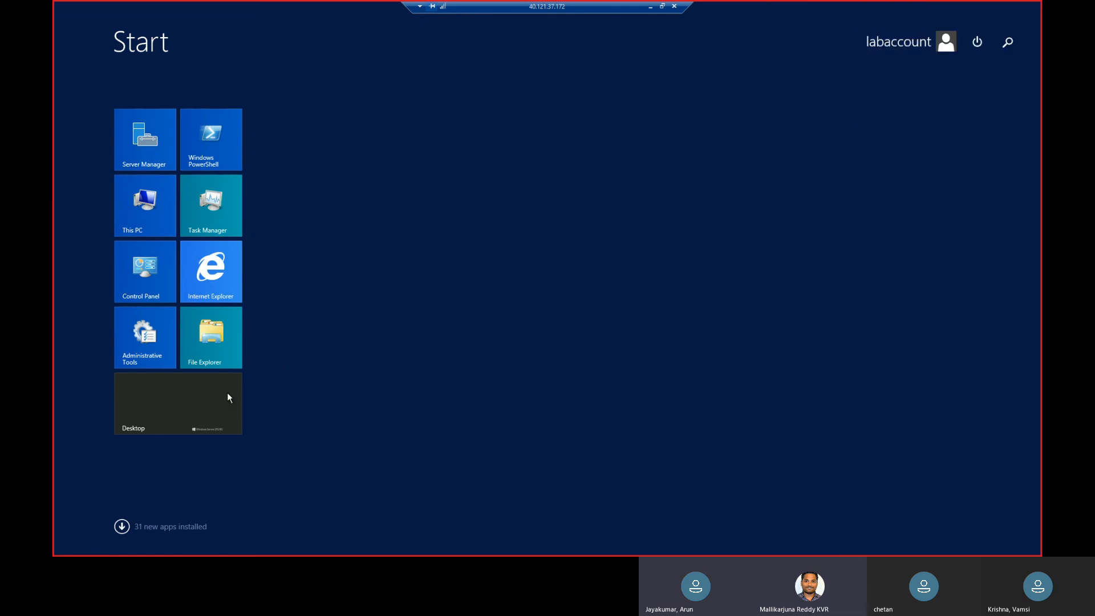
Repeat the app search for tool and return to the setup wizard on the desktop.
click(1007, 42)
text(tools)
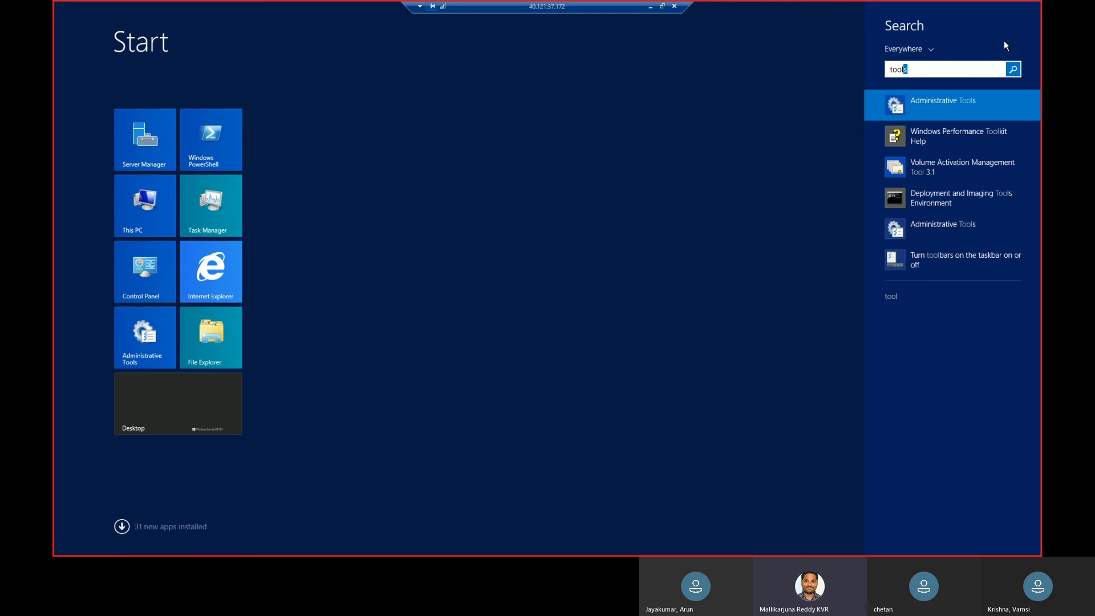
key(BackSpace)
key(BackSpace)
key(BackSpace)
key(BackSpace)
key(BackSpace)
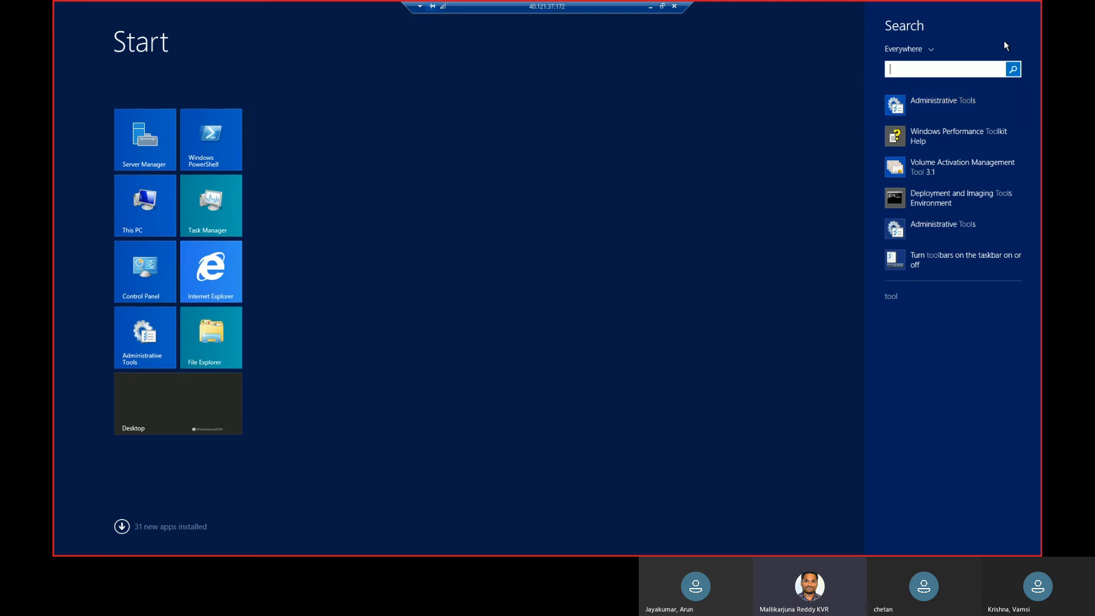
key(Escape)
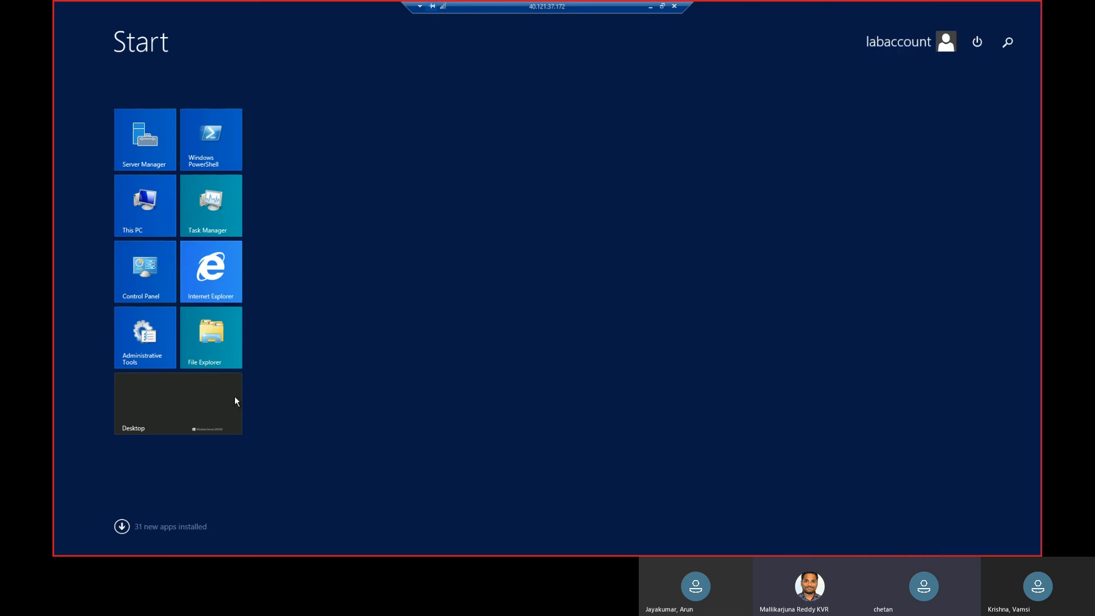
click(223, 403)
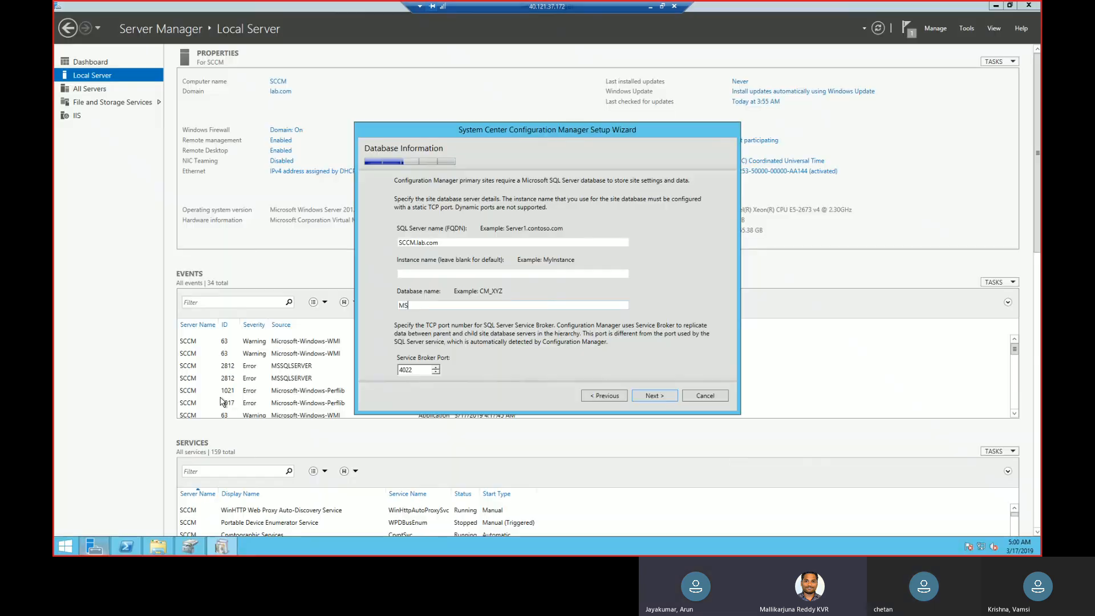
Complete the database name as MSSqlServer and try to continue past the database information page.
text(SqlServer)
click(651, 395)
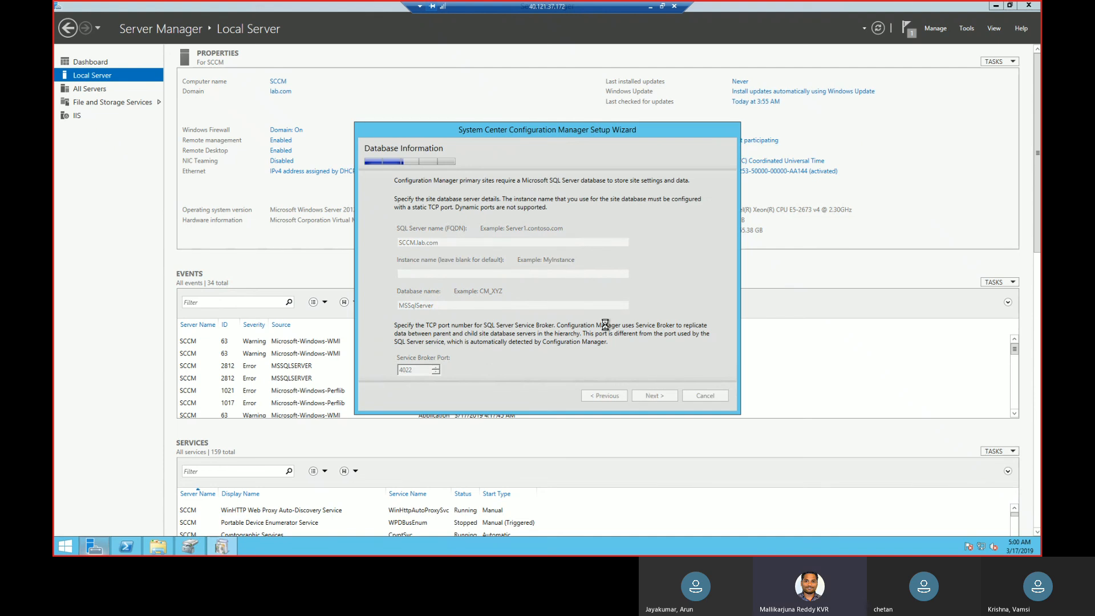
Switch to Chrome on the local computer and search Google for default sql server instance name.
click(649, 7)
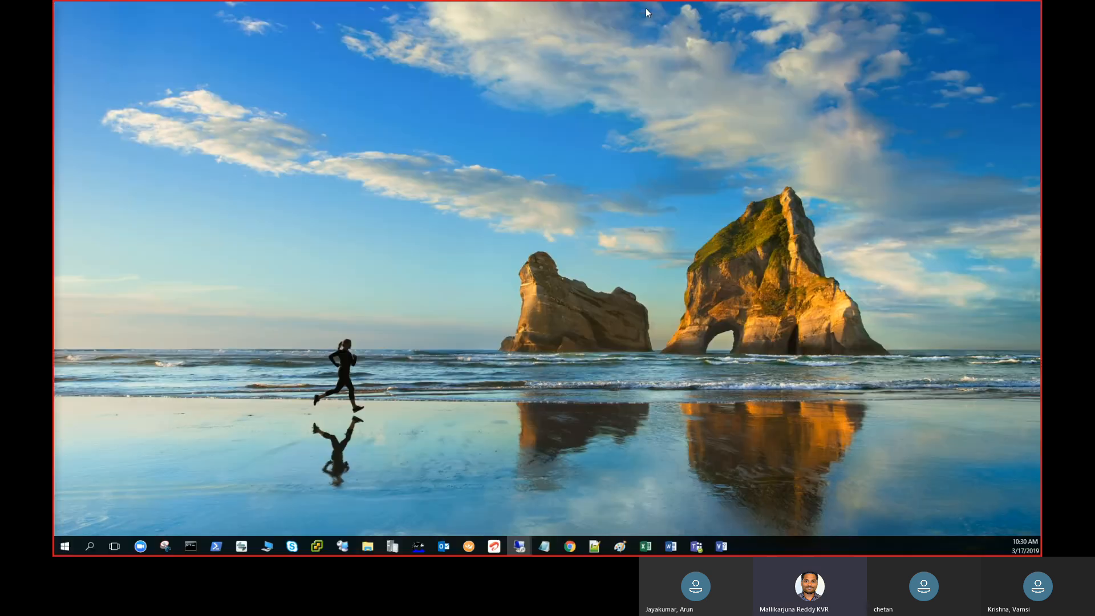
mouse_move(568, 543)
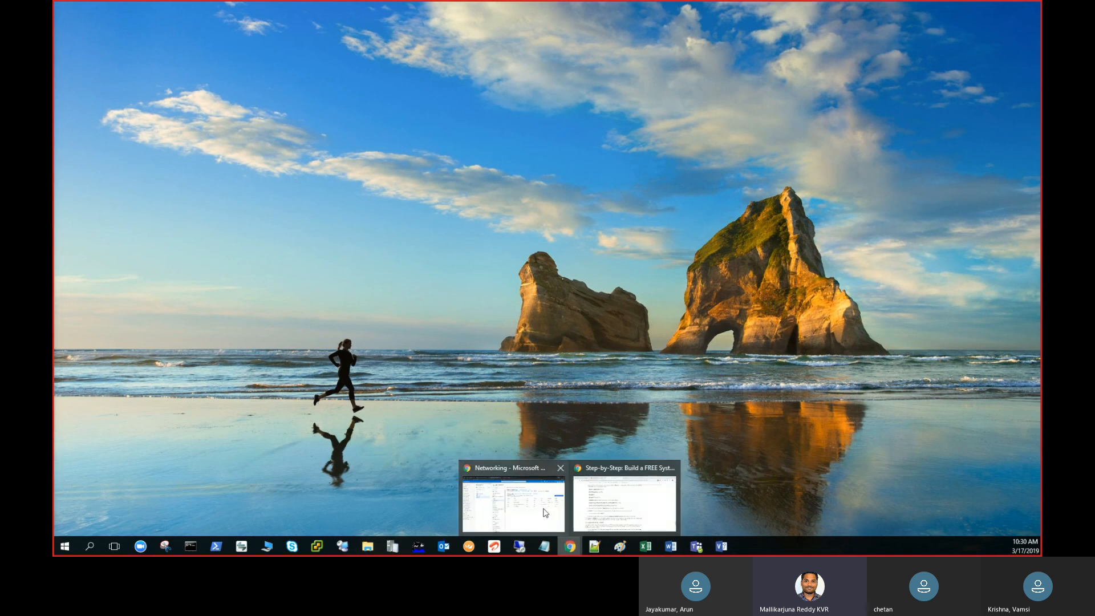
click(546, 513)
click(561, 10)
text(google)
key(Return)
text(default sql )
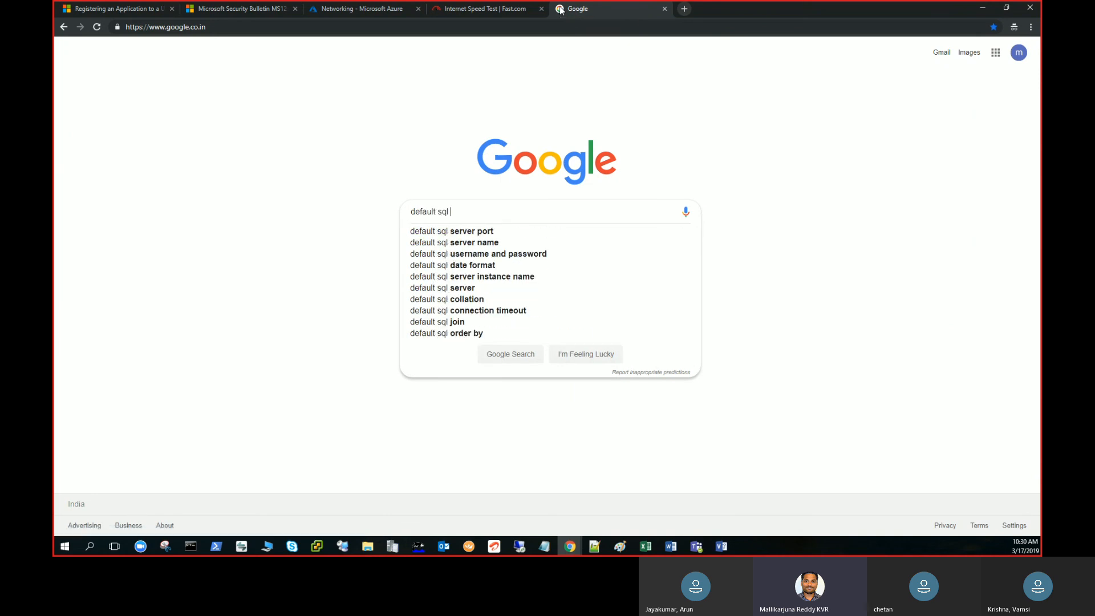
text(server inst)
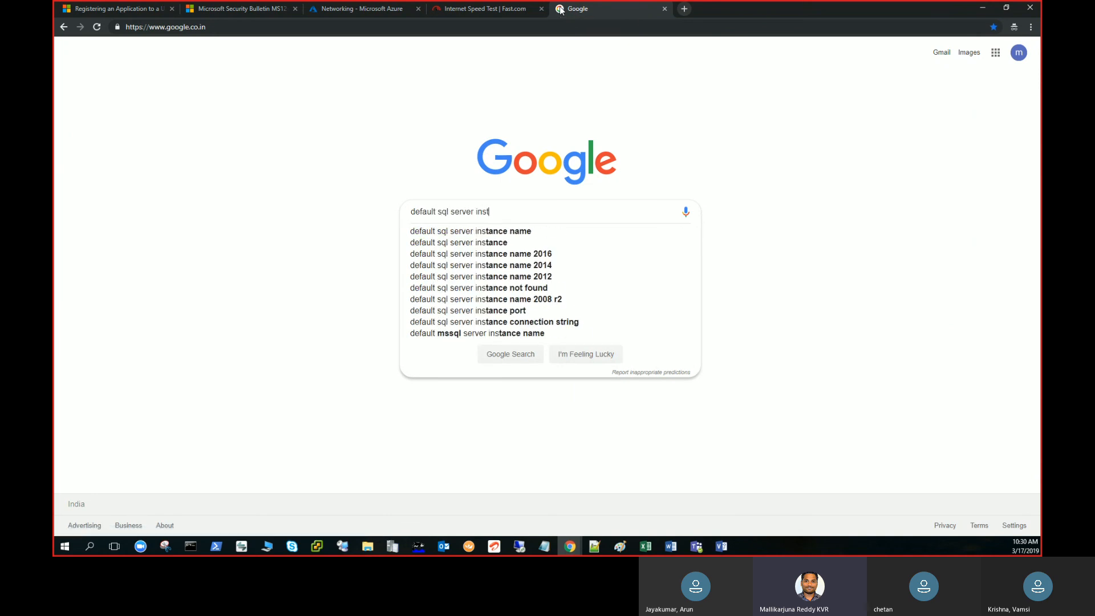
key(Down)
key(Return)
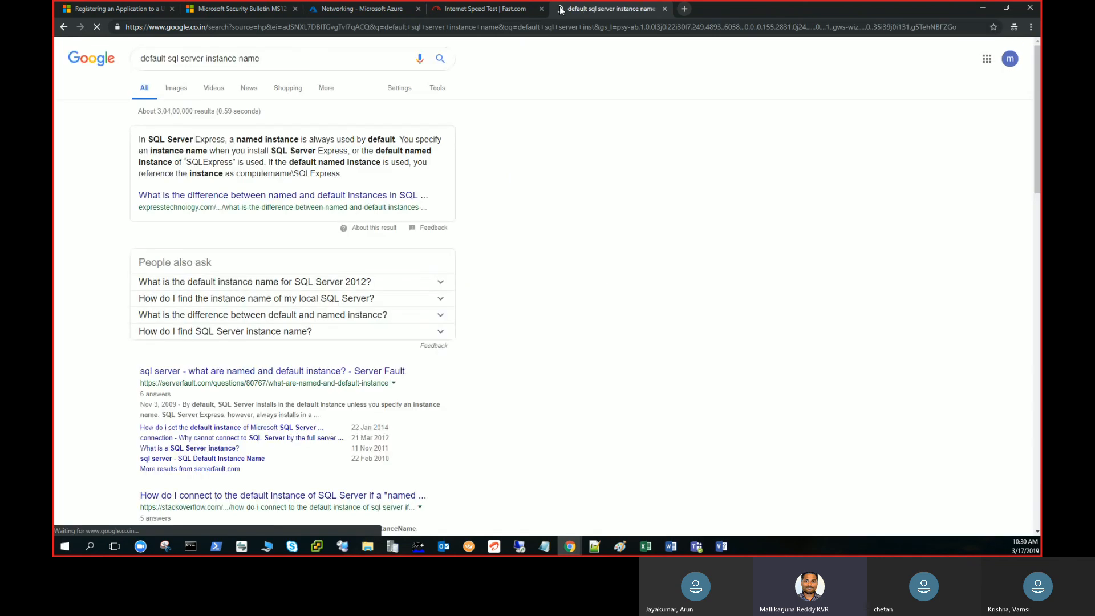
Load the article on named versus default SQL instances in a new tab and switch back to the 40.121.37.172 remote session.
right_click(275, 198)
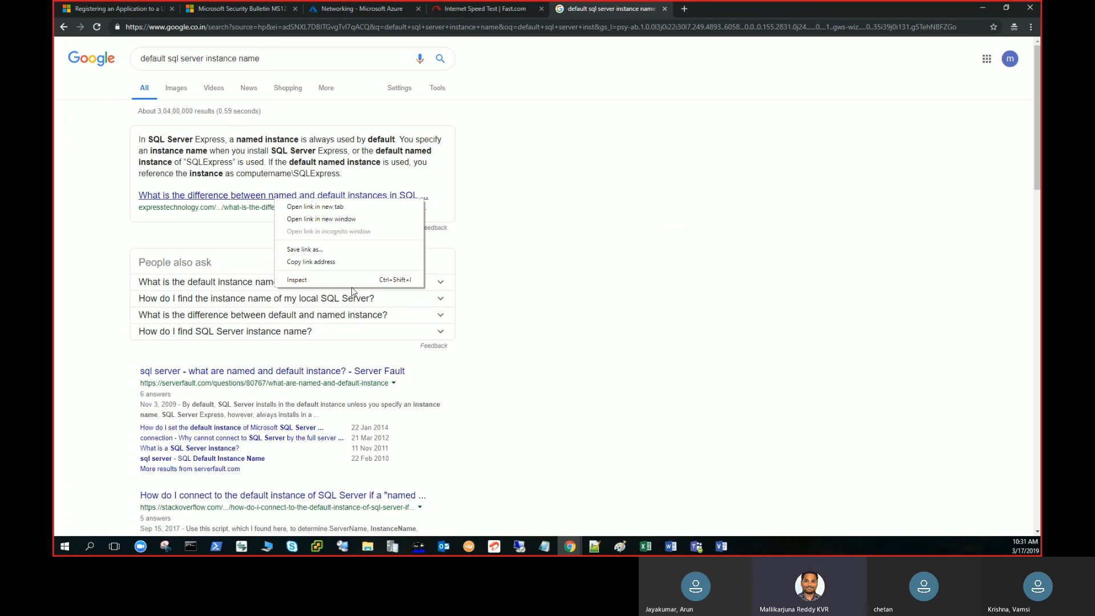
click(331, 208)
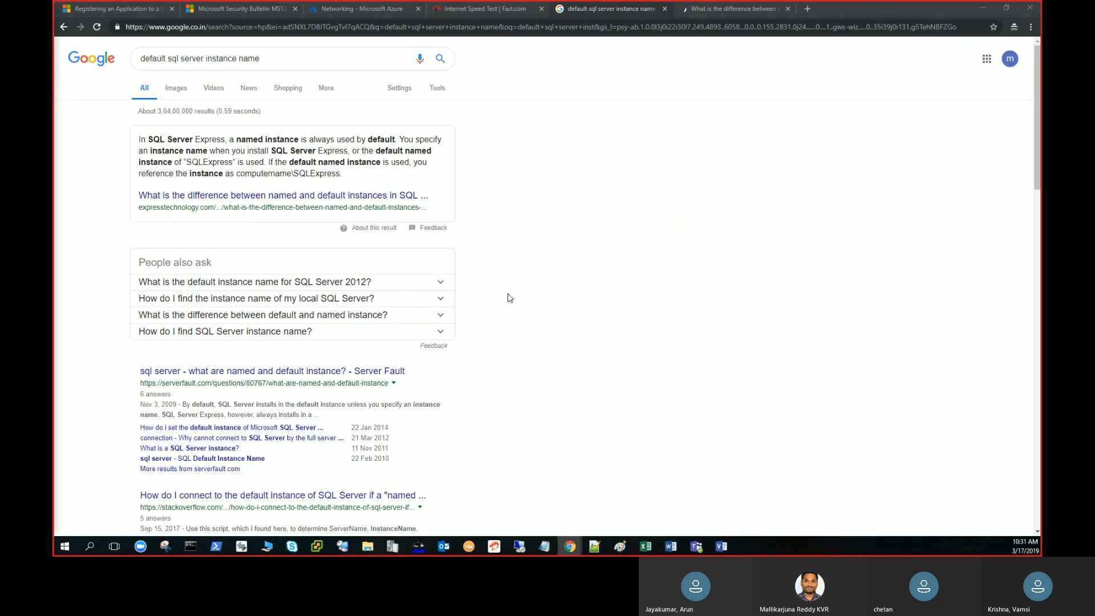
mouse_move(516, 546)
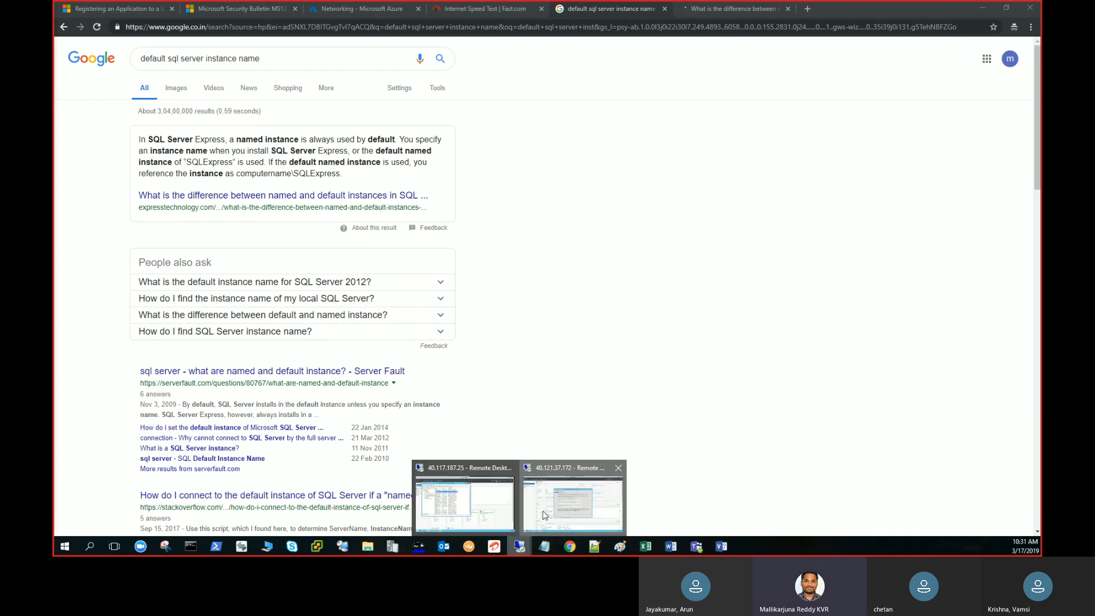
click(545, 515)
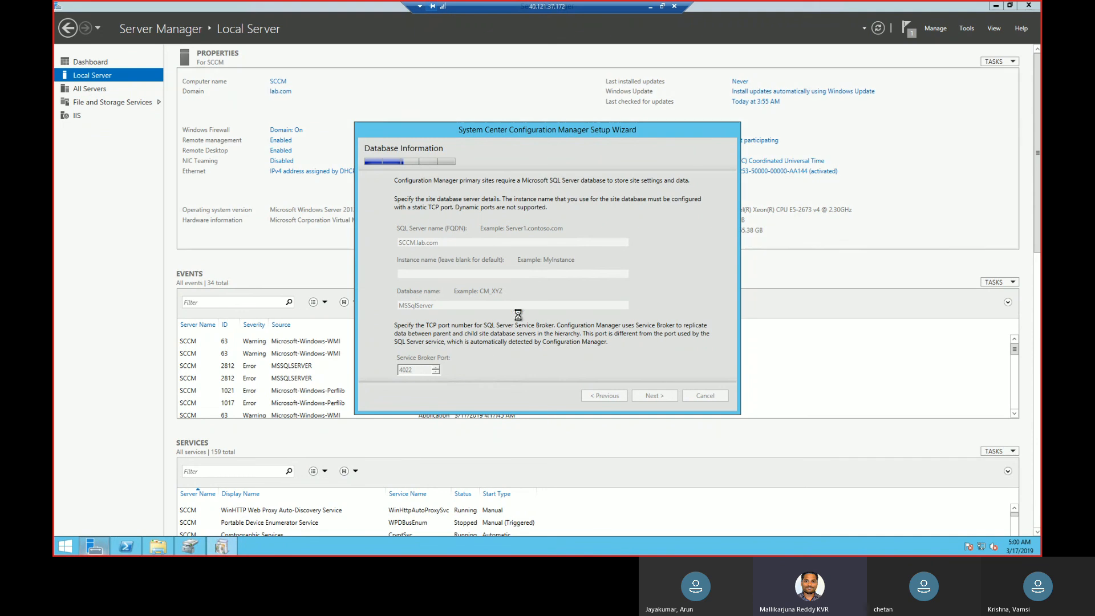
Return to Chrome, search for what is the default sql server instance name, and open the Stack Overflow question on connecting to the default instance.
click(650, 8)
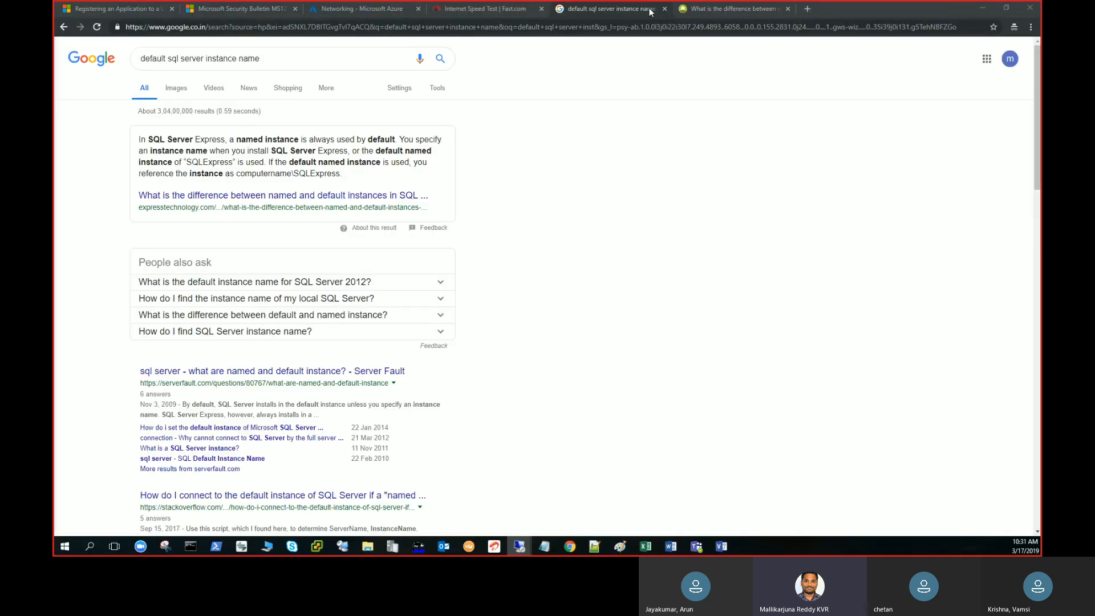
click(142, 60)
text(what is the)
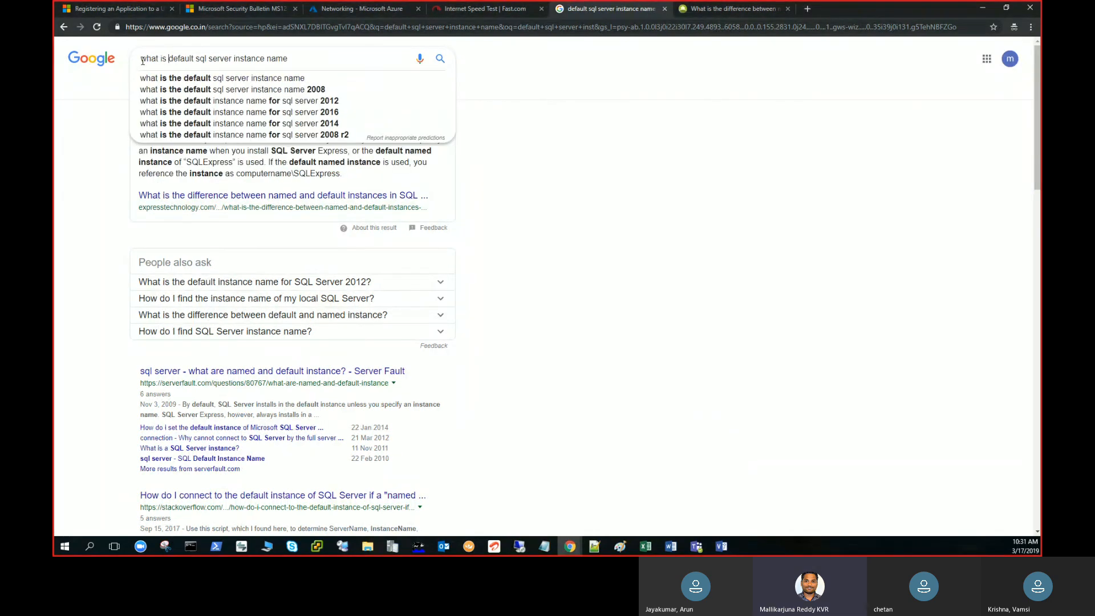
key(Return)
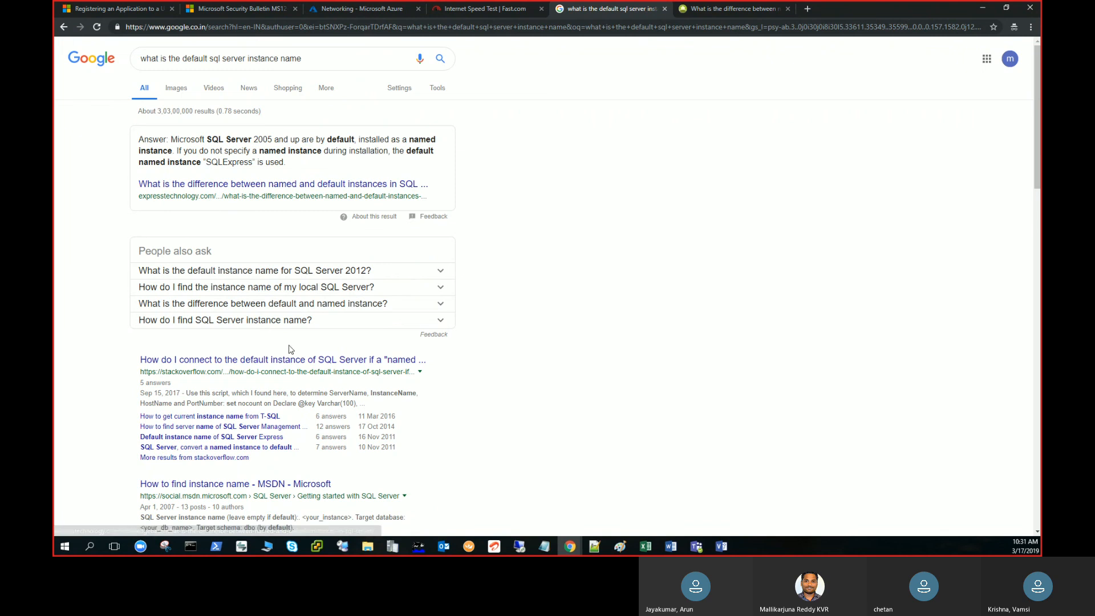
click(315, 365)
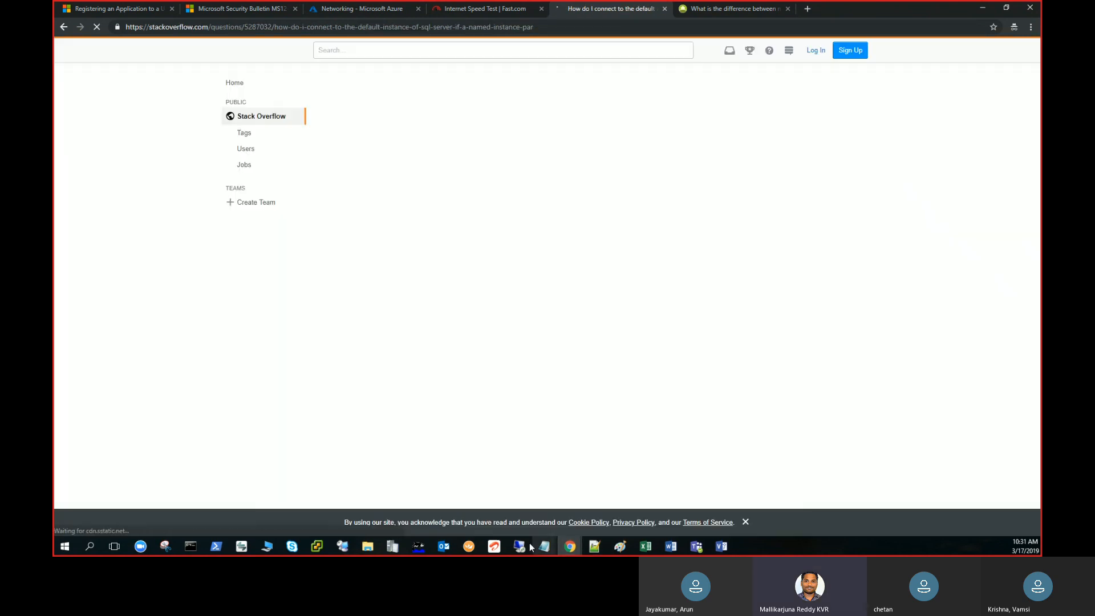
Switch to the remote session and try again to continue with database MSSqlServer and a blank instance name.
mouse_move(526, 543)
click(556, 525)
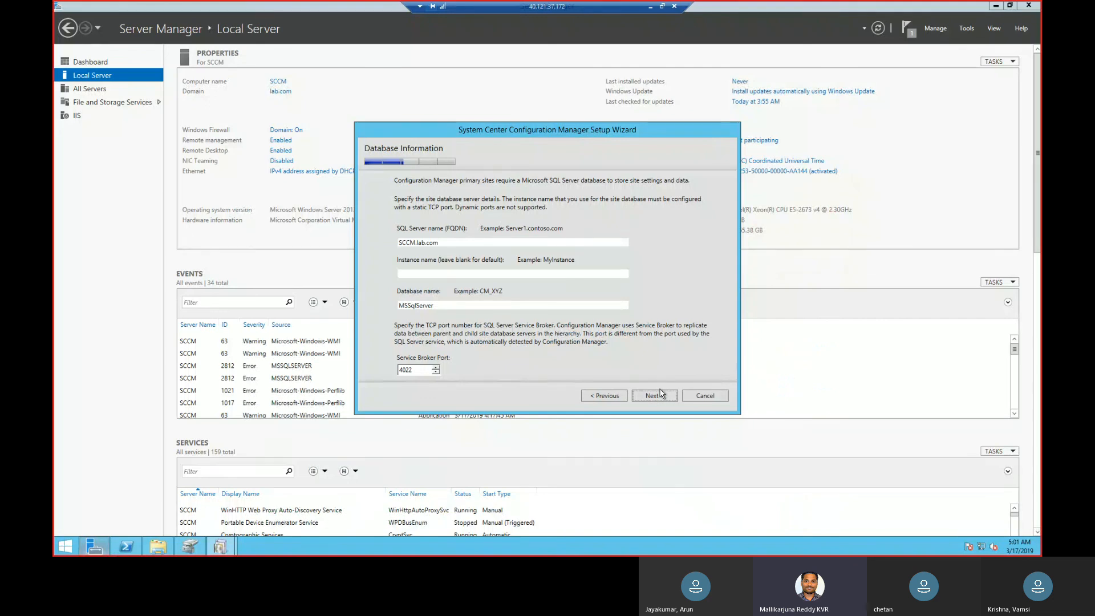
click(659, 396)
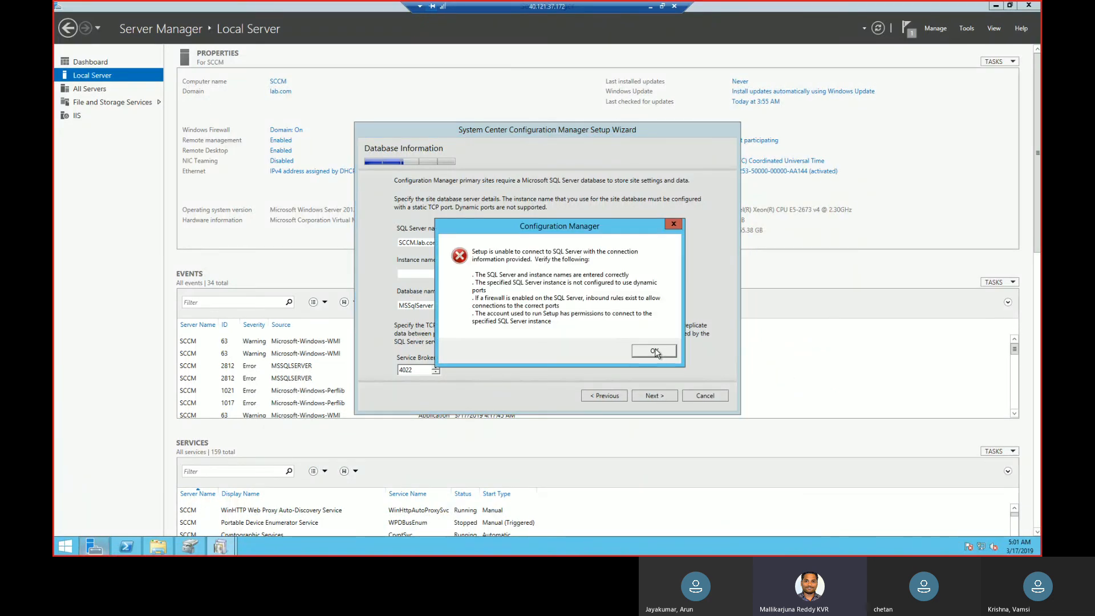
click(655, 351)
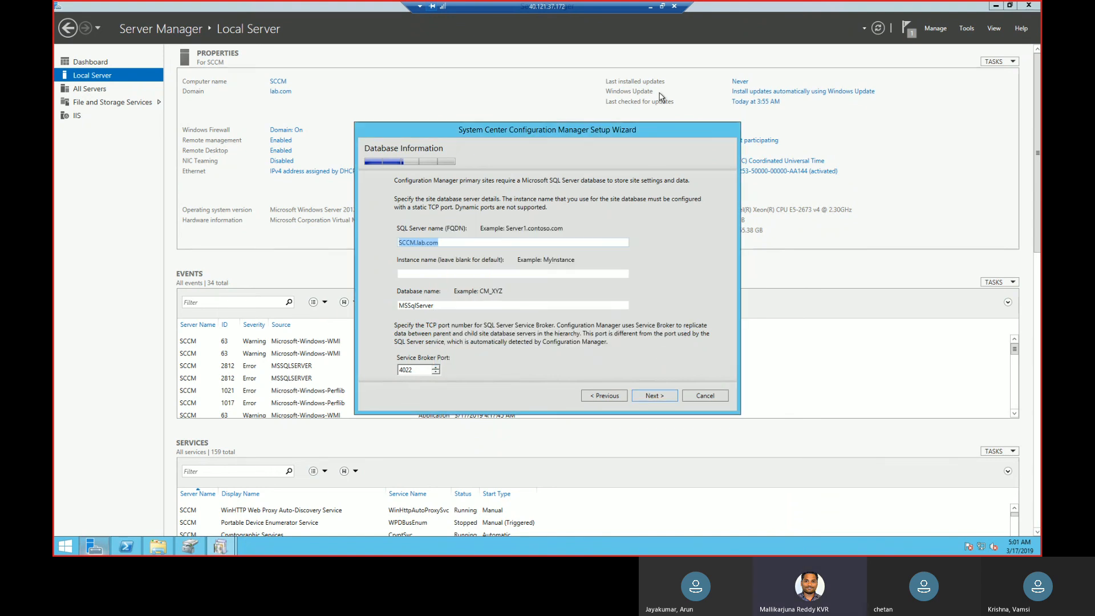
Return to Chrome and examine the Stack Overflow answer on determining the server and instance names.
click(650, 7)
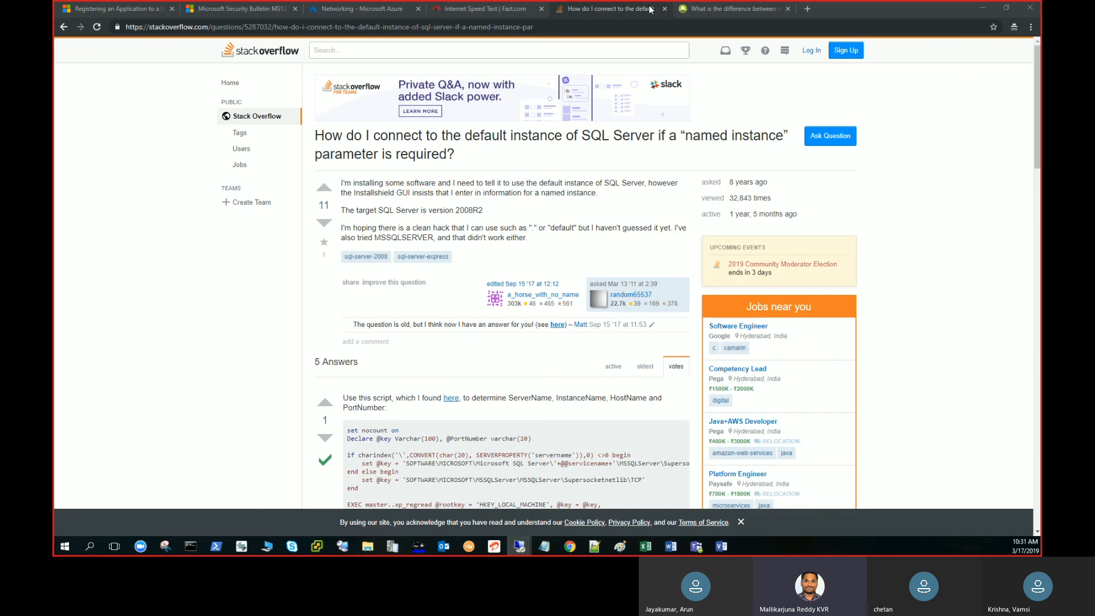
scroll(1036, 166, down, 1)
scroll(1038, 190, down, 6)
drag(1035, 252, 1037, 230)
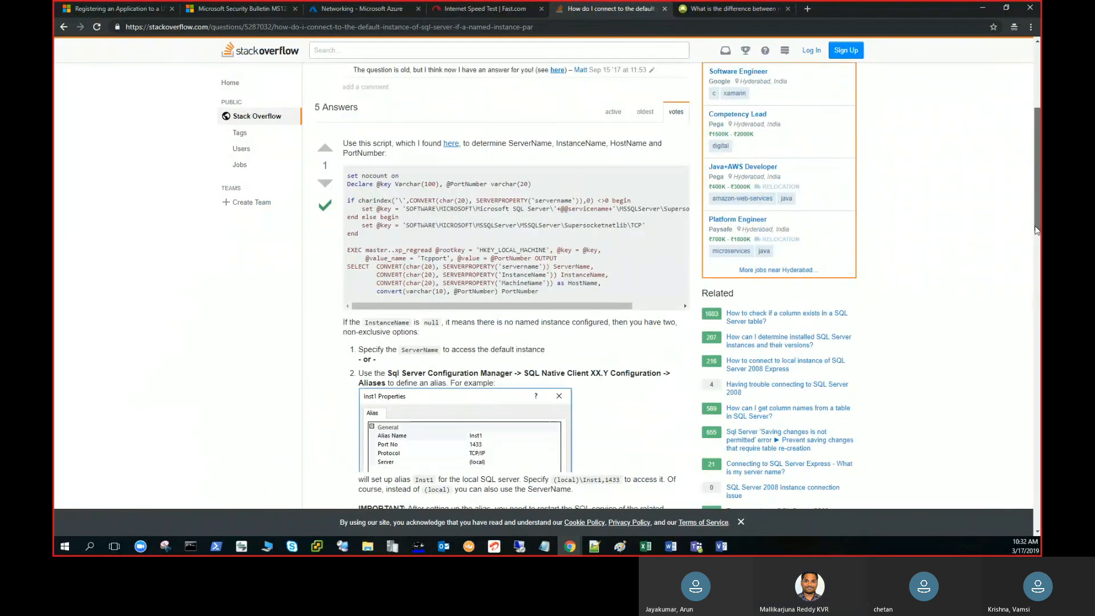
Switch to the 40.121.37.172 remote session, search its apps for sql t, and open SQL Server 2014 Database Engine Tuning Advisor.
click(983, 8)
mouse_move(518, 545)
click(543, 512)
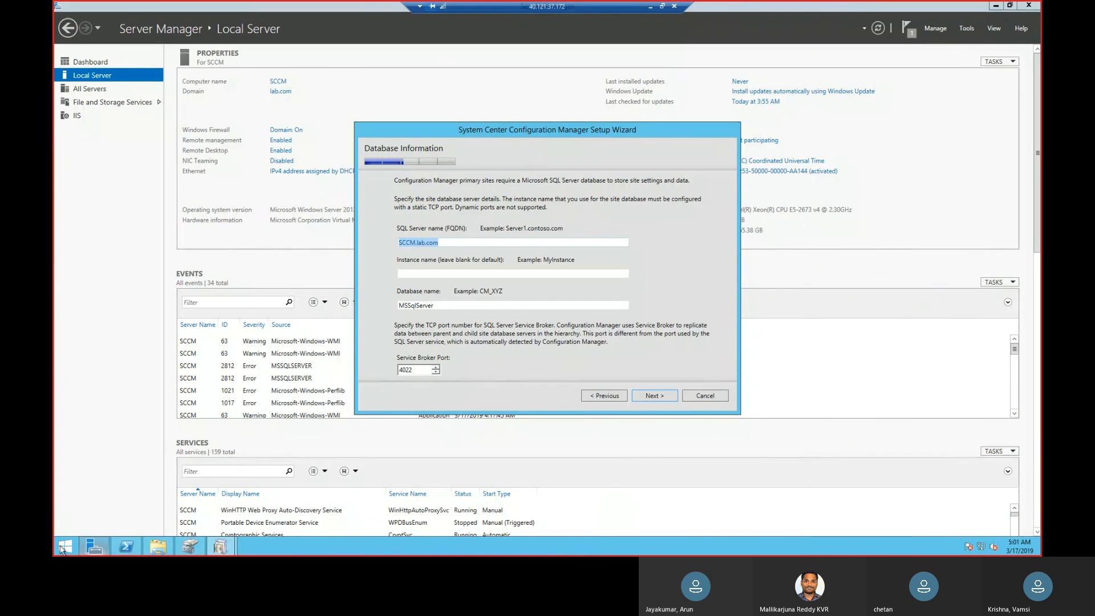
click(62, 546)
text(sql)
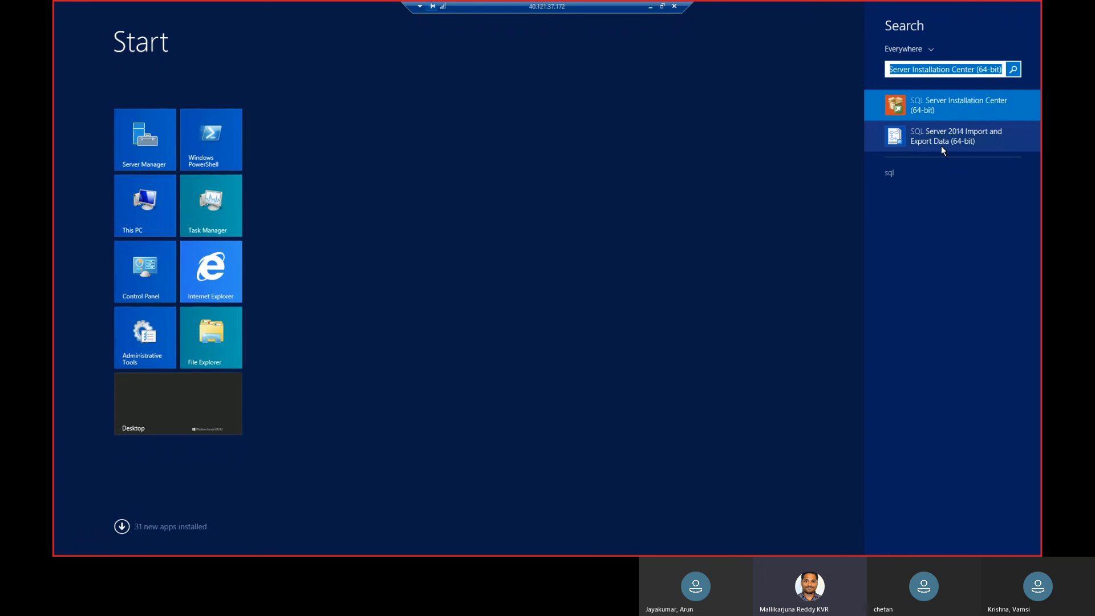
key(Up)
text(t)
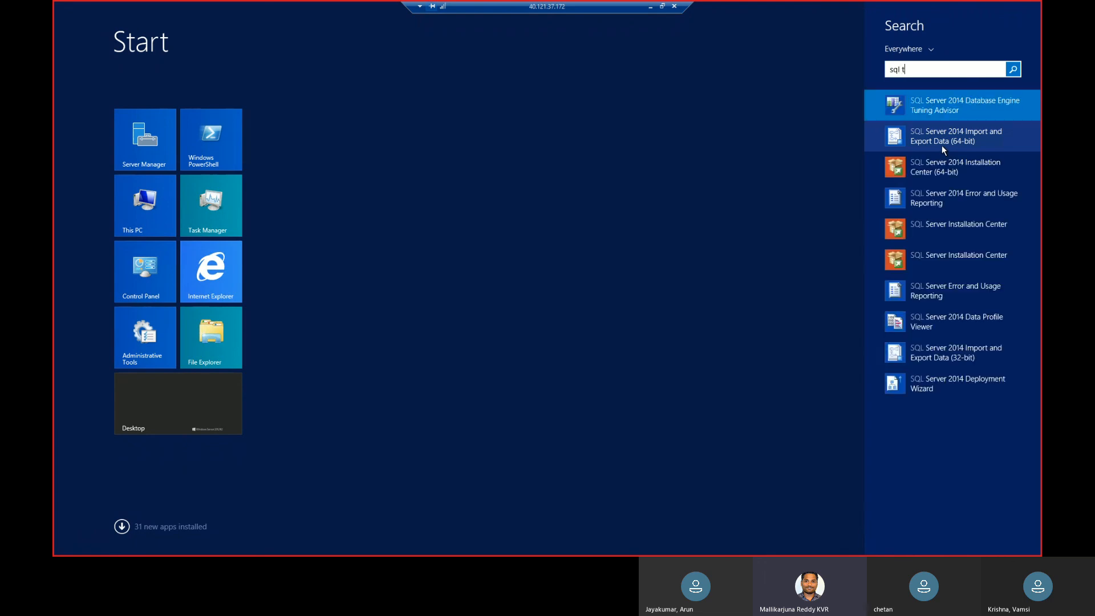
click(970, 108)
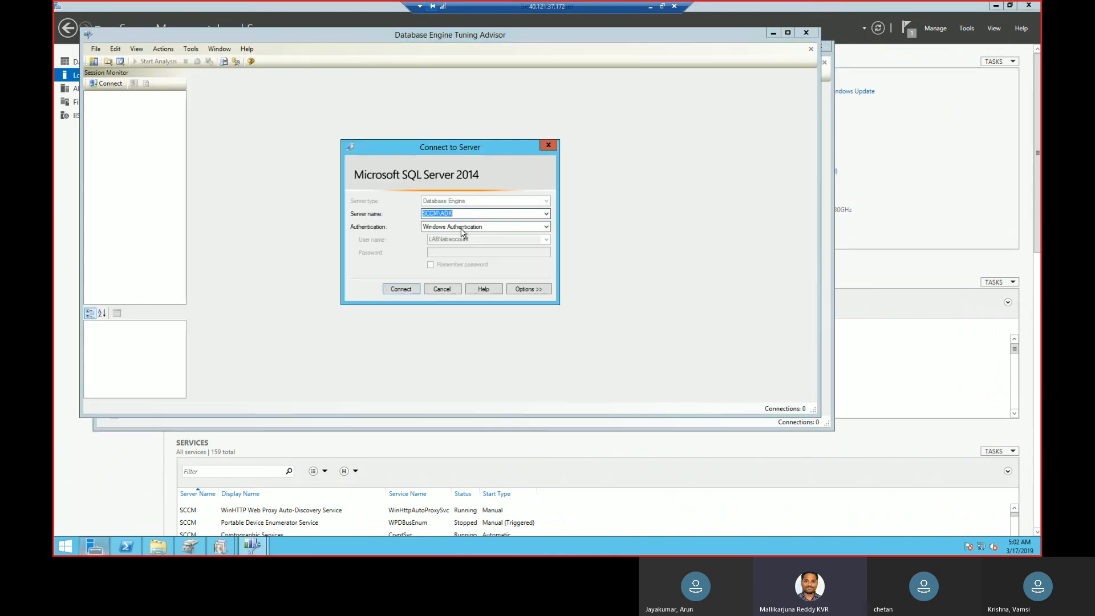
Try to connect Database Engine Tuning Advisor to the prefilled server with Windows Authentication, and close that advisor window.
click(409, 289)
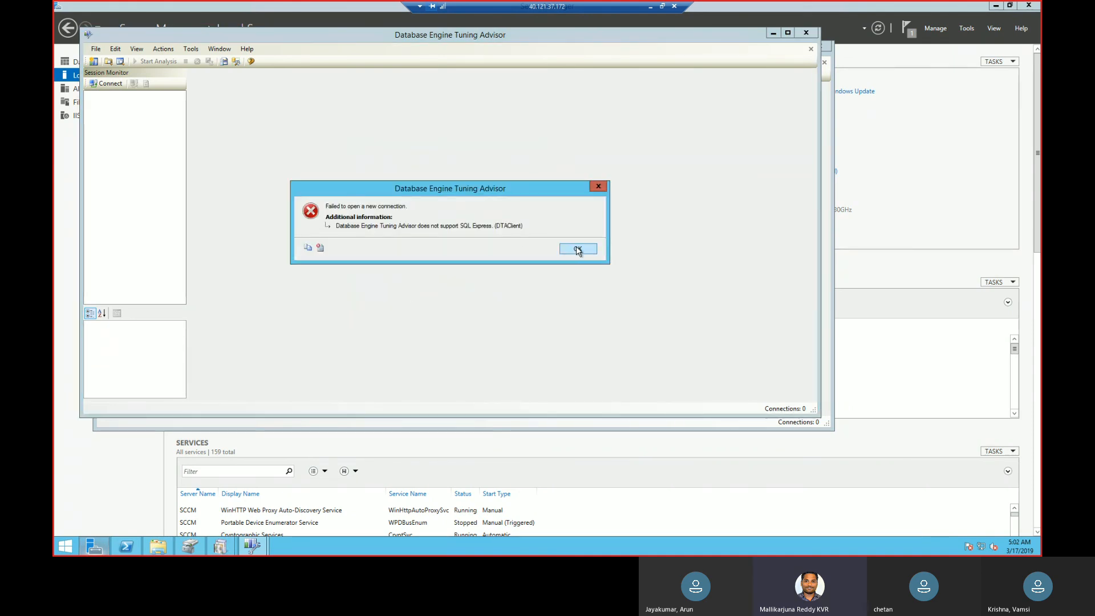
click(578, 249)
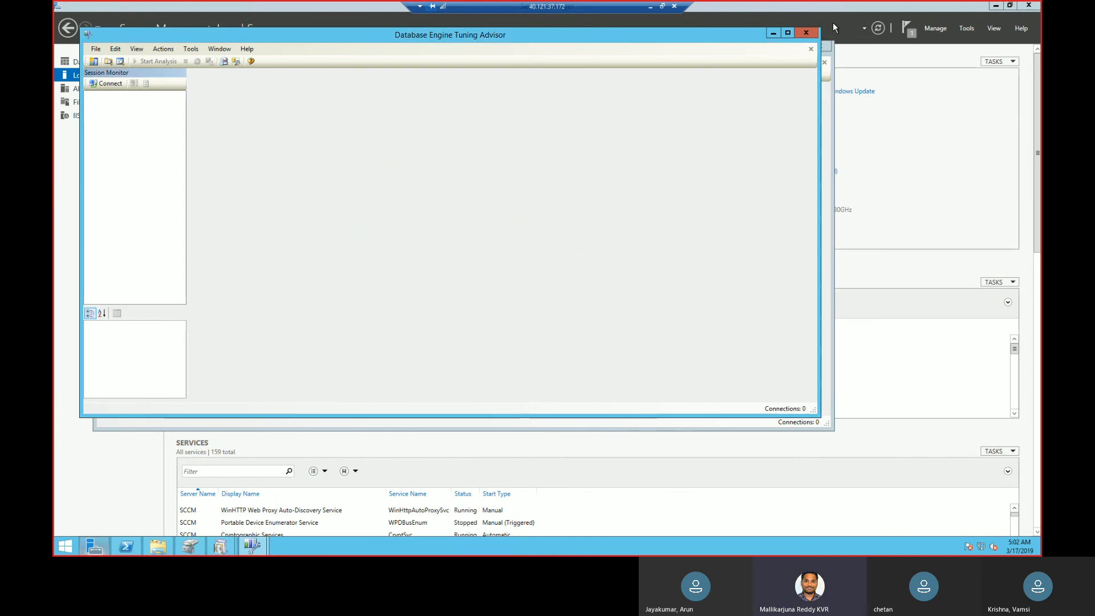
click(811, 35)
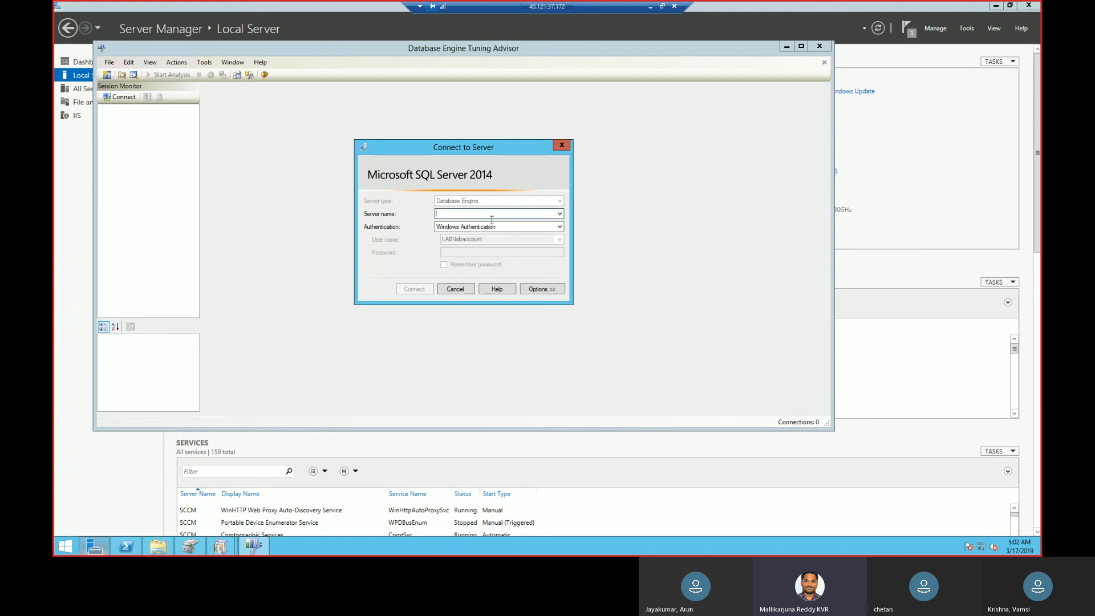
Try to connect the remaining Tuning Advisor window to the SCCM server with Windows Authentication, and close the advisor.
text(sccm)
click(415, 290)
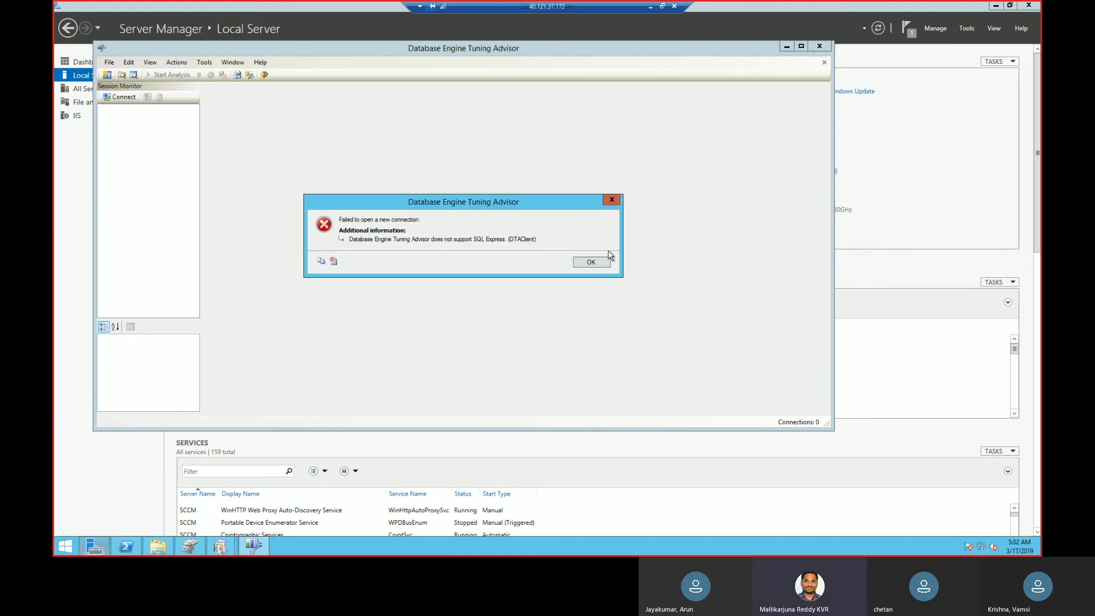
click(592, 262)
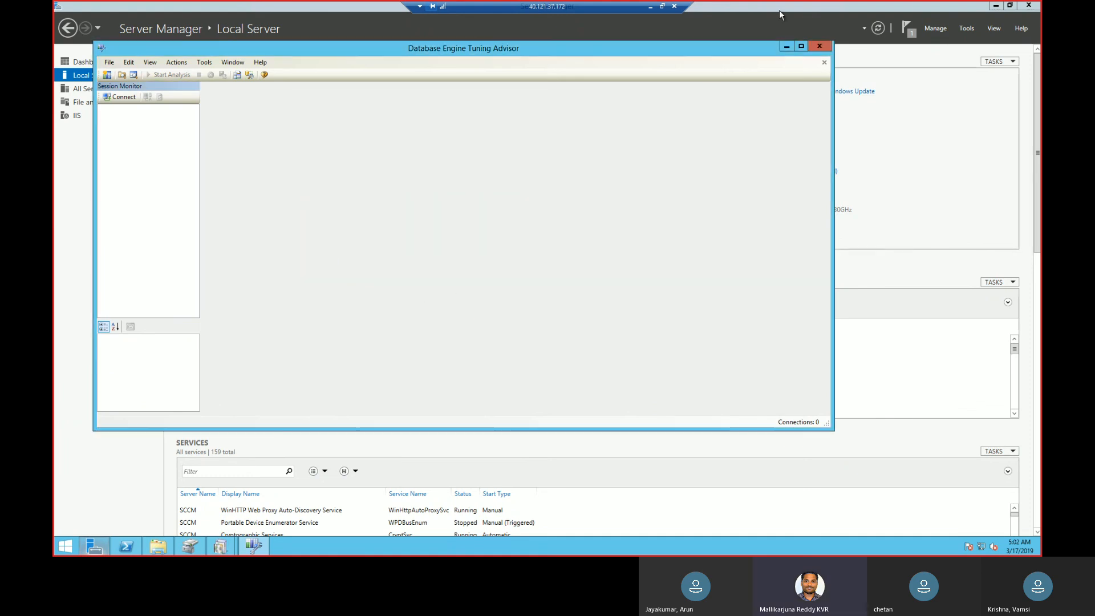
click(815, 46)
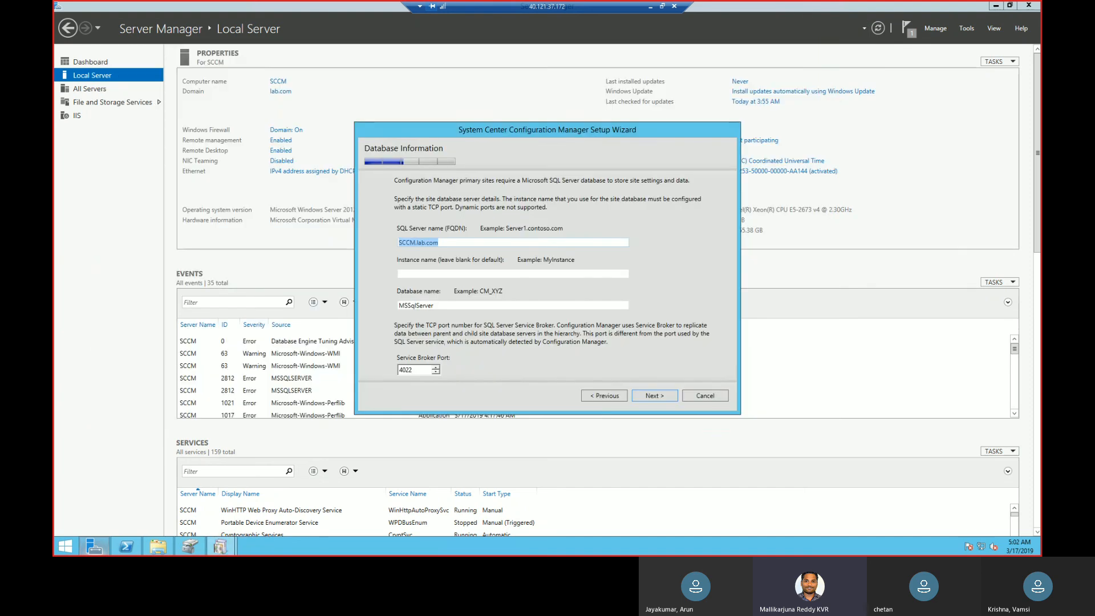
Search the remote server's apps for sql and open SQL Server 2014 Data Profile Viewer.
click(64, 549)
text(sql)
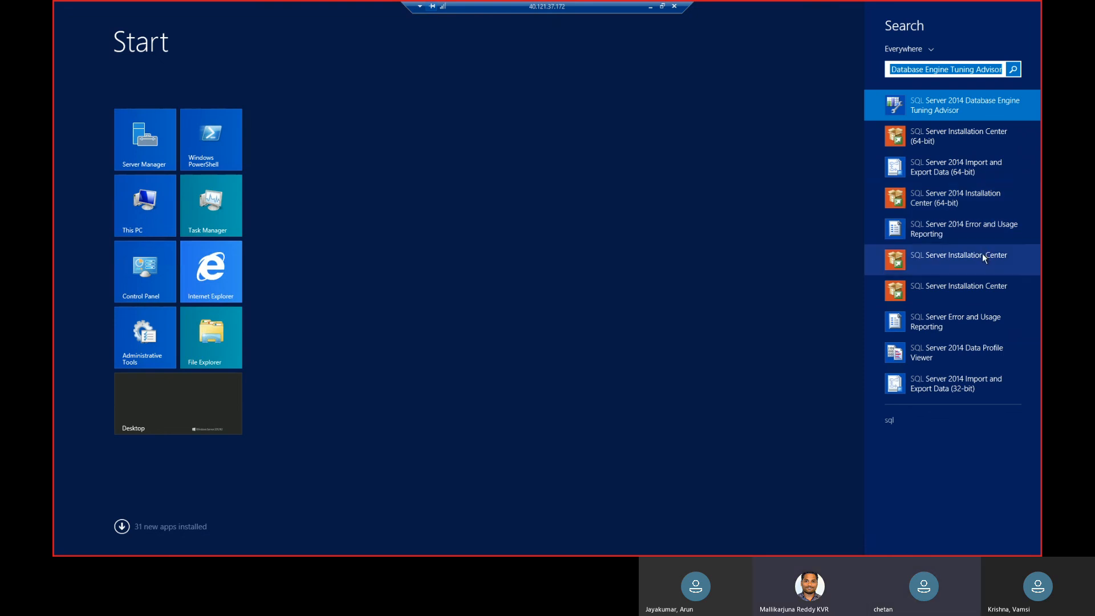
click(975, 353)
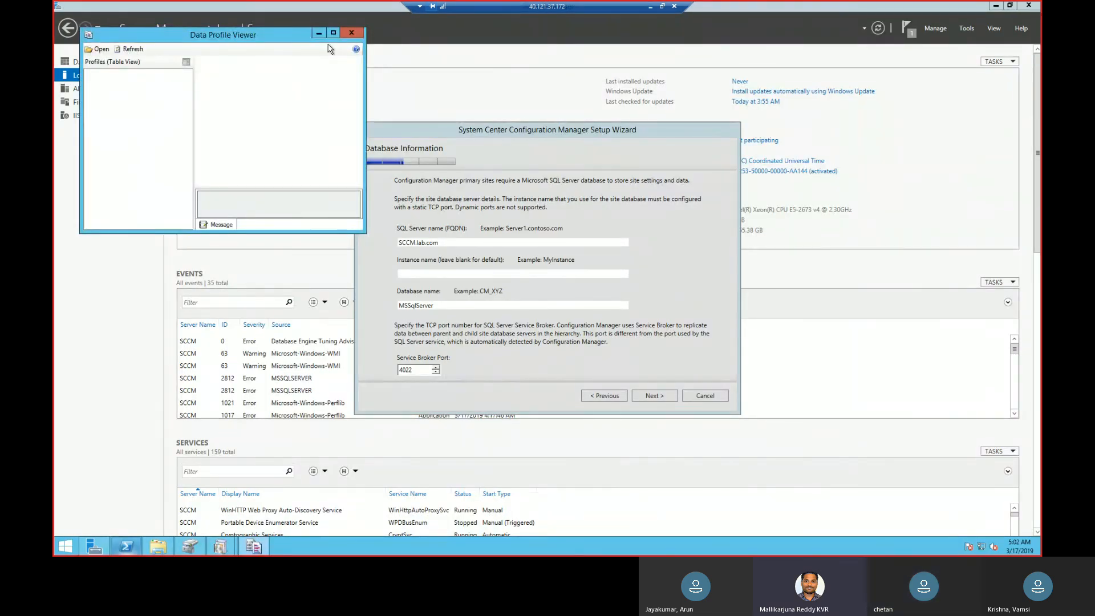
Change the site database name to MSSQLSERVER in the Configuration Manager setup wizard and try to continue.
click(435, 308)
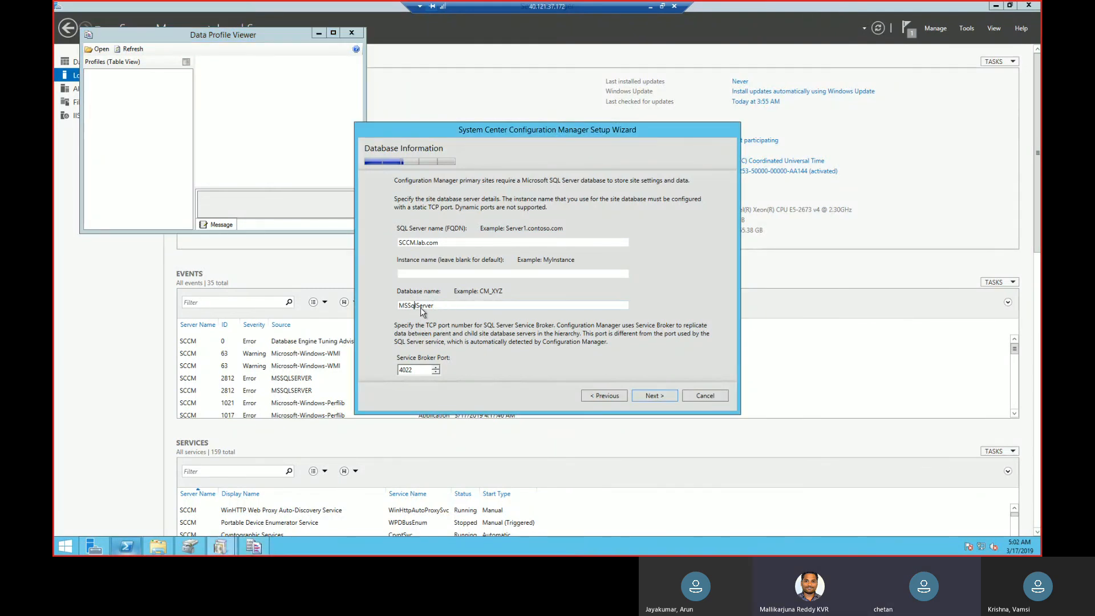
text(QL)
key(BackSpace)
key(BackSpace)
key(BackSpace)
text(ERVWER)
key(BackSpace)
key(BackSpace)
key(BackSpace)
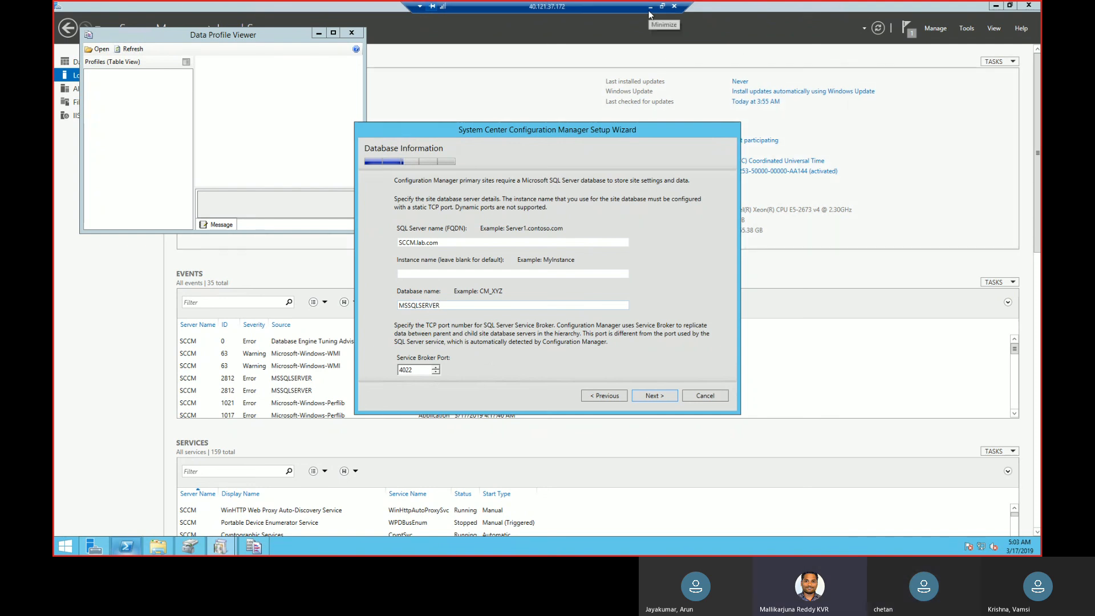
click(649, 397)
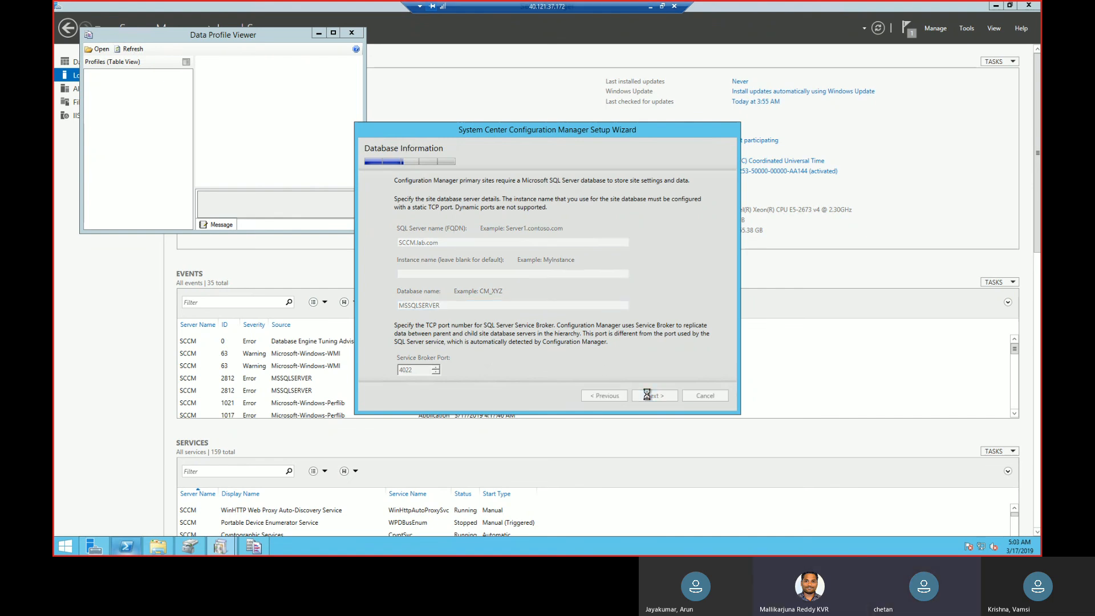
Close Data Profile Viewer and search the remote server's apps for sql, microsfot s, and tool.
click(355, 35)
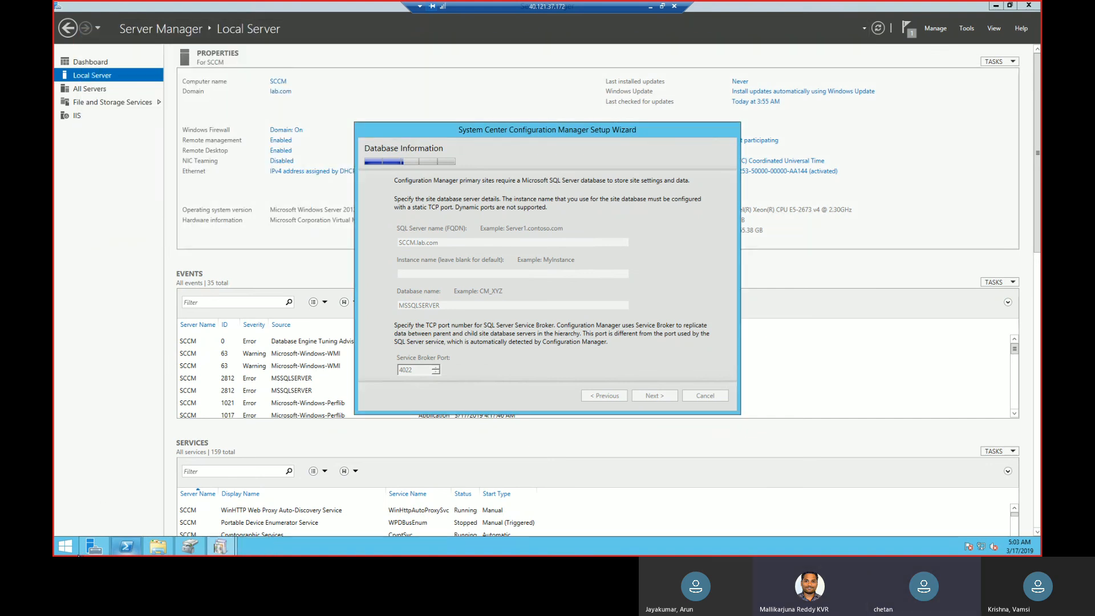
click(70, 552)
text(sql)
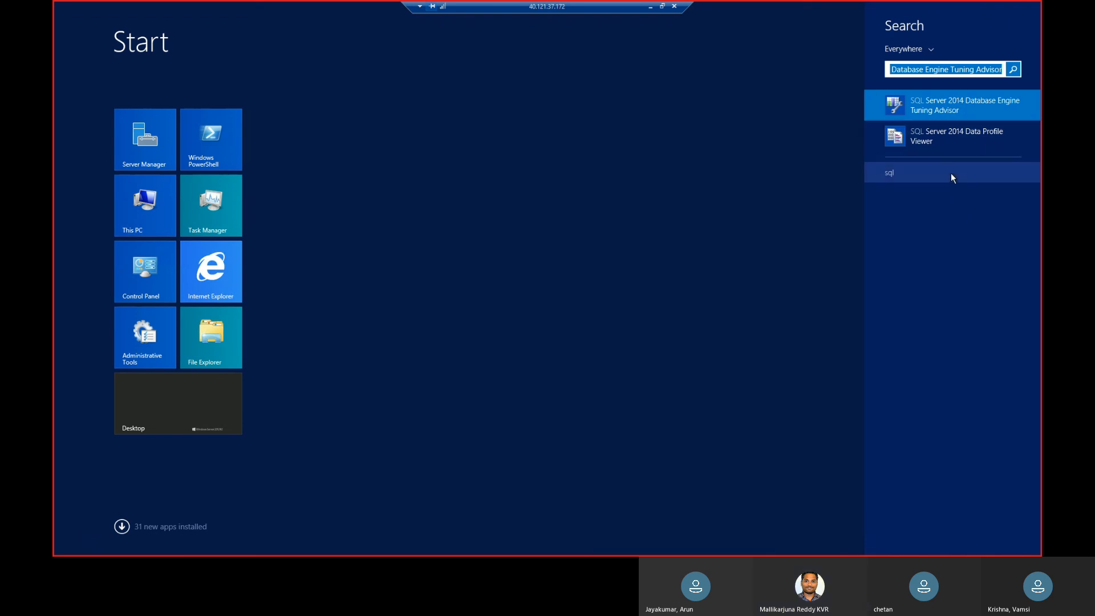
key(BackSpace)
key(BackSpace)
key(BackSpace)
key(BackSpace)
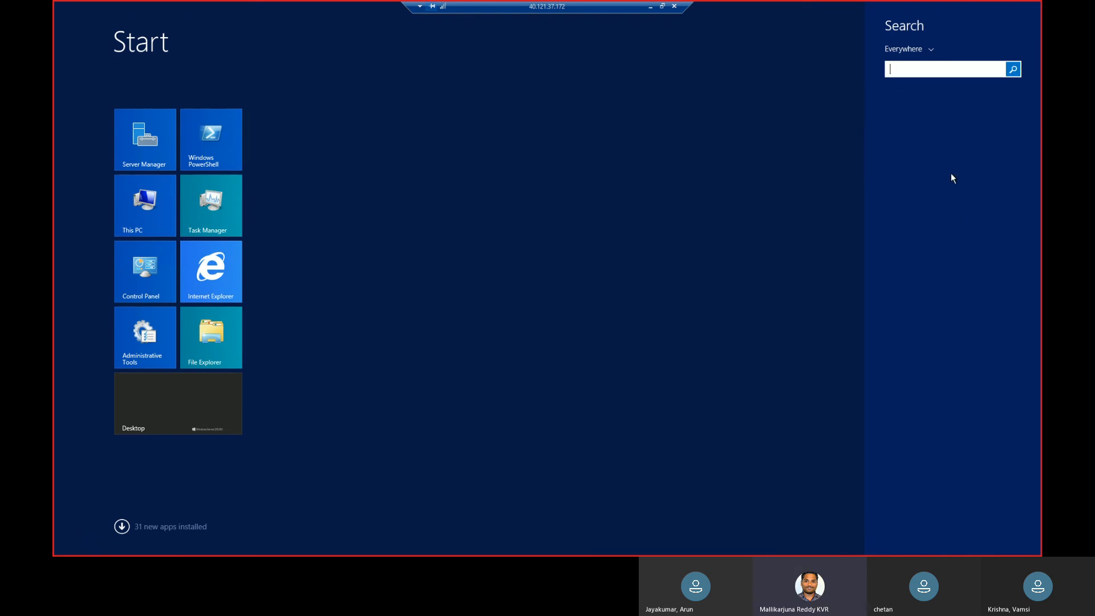
text(mic)
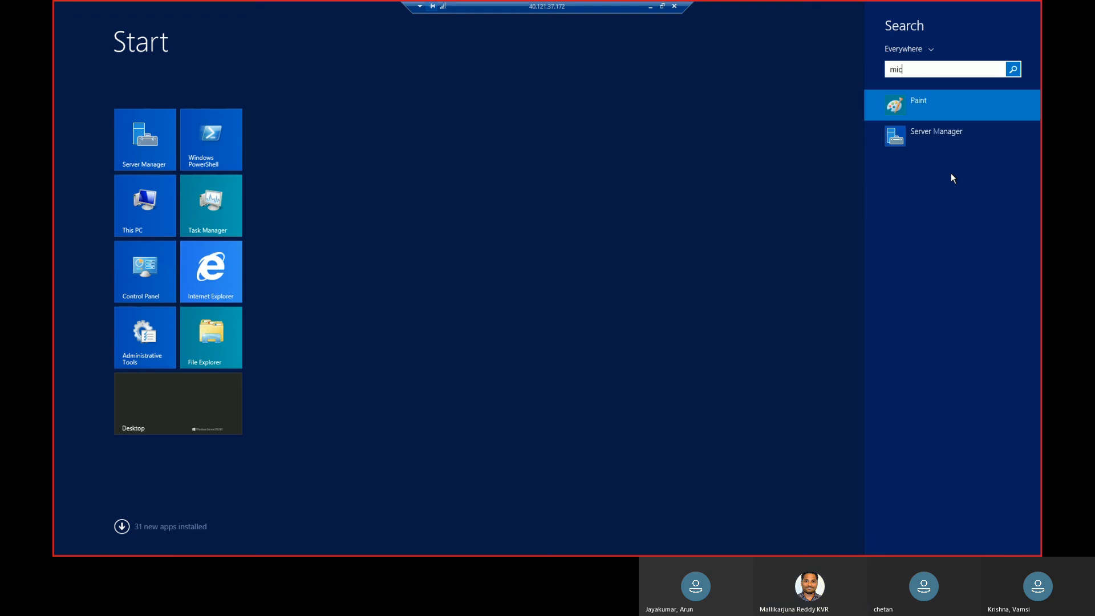
text(rosfot s)
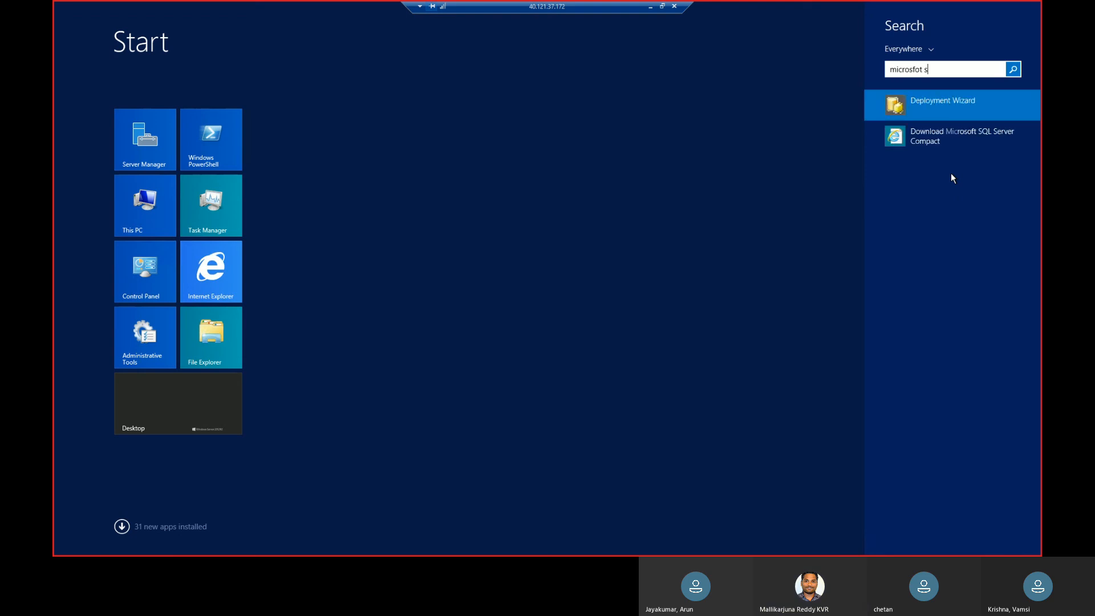
key(BackSpace)
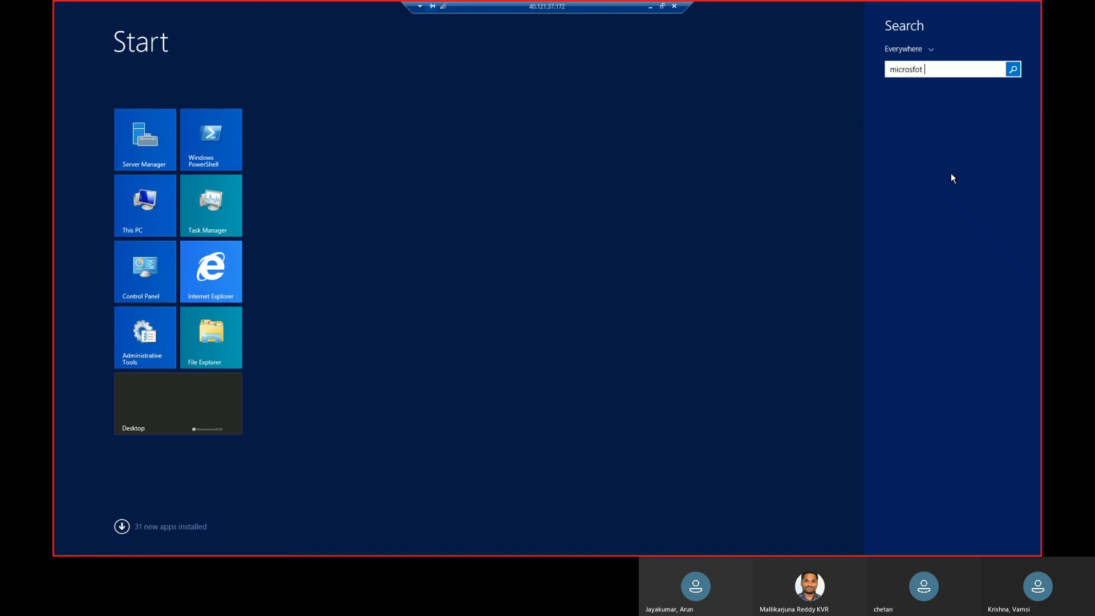
key(BackSpace)
key(BackSpace)
key(BackSpace)
key(BackSpace)
key(BackSpace)
key(BackSpace)
key(BackSpace)
key(BackSpace)
key(BackSpace)
key(BackSpace)
text(too)
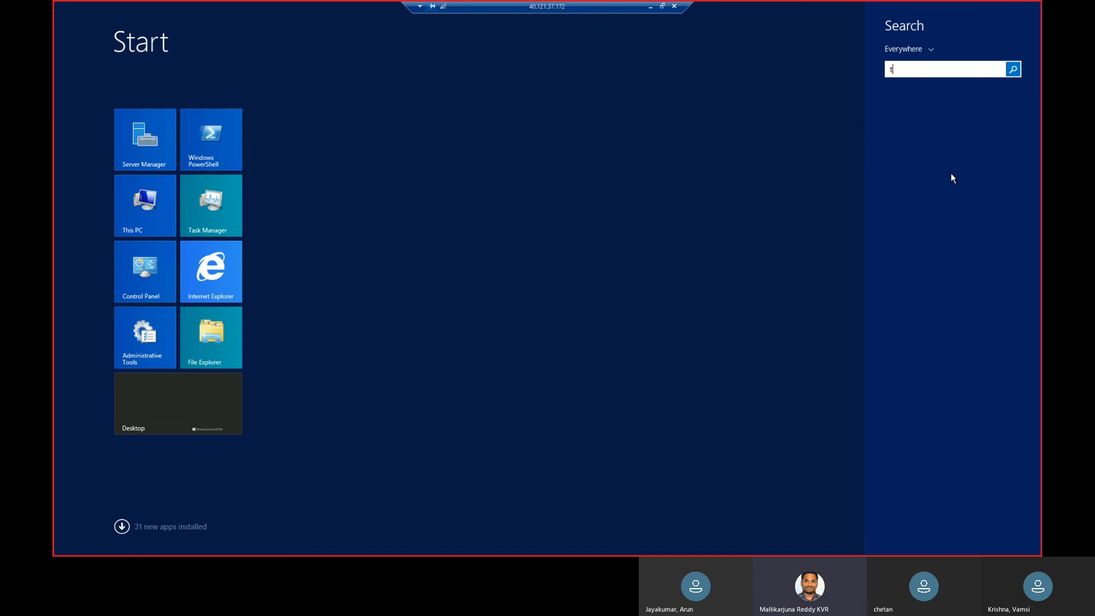
text(ls)
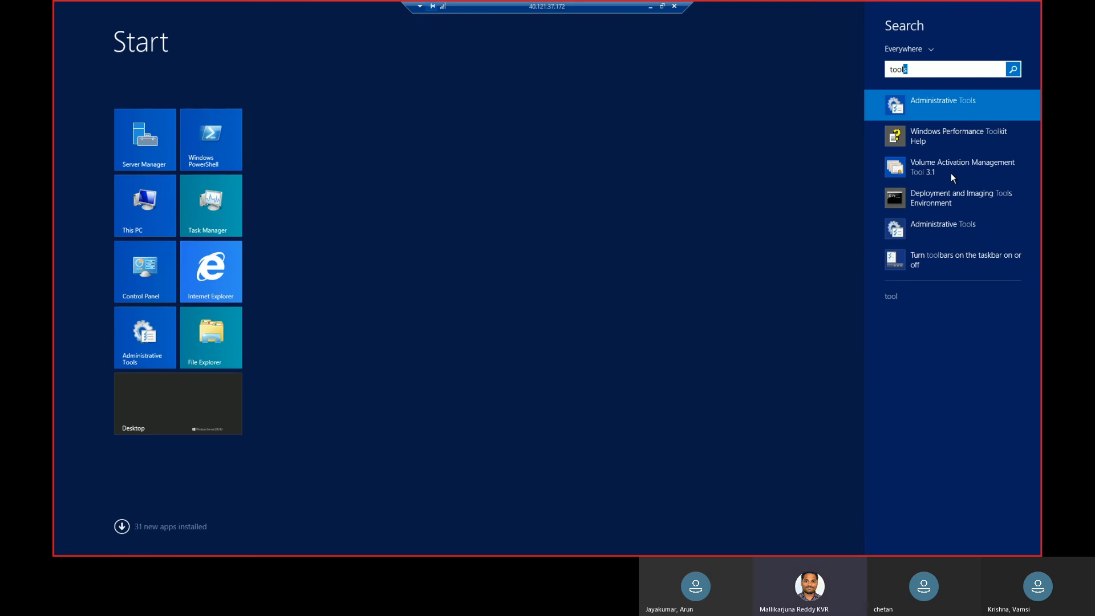
key(BackSpace)
key(BackSpace)
key(BackSpace)
key(BackSpace)
key(BackSpace)
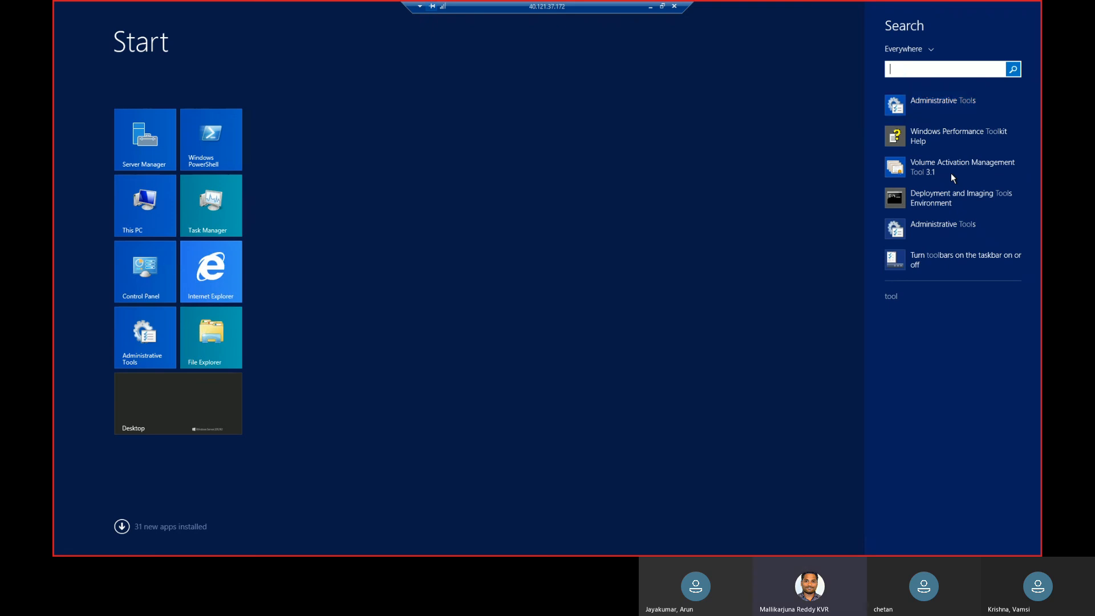
Search the apps for sql again and open SQL Server 2014 Installation Center (64-bit).
text(sql)
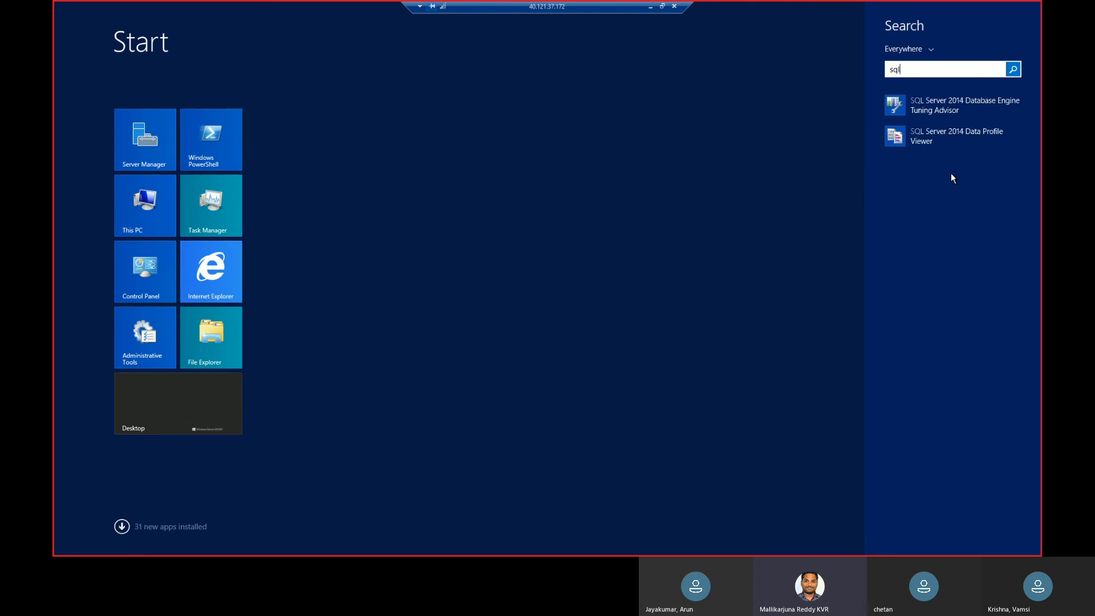
key(Down)
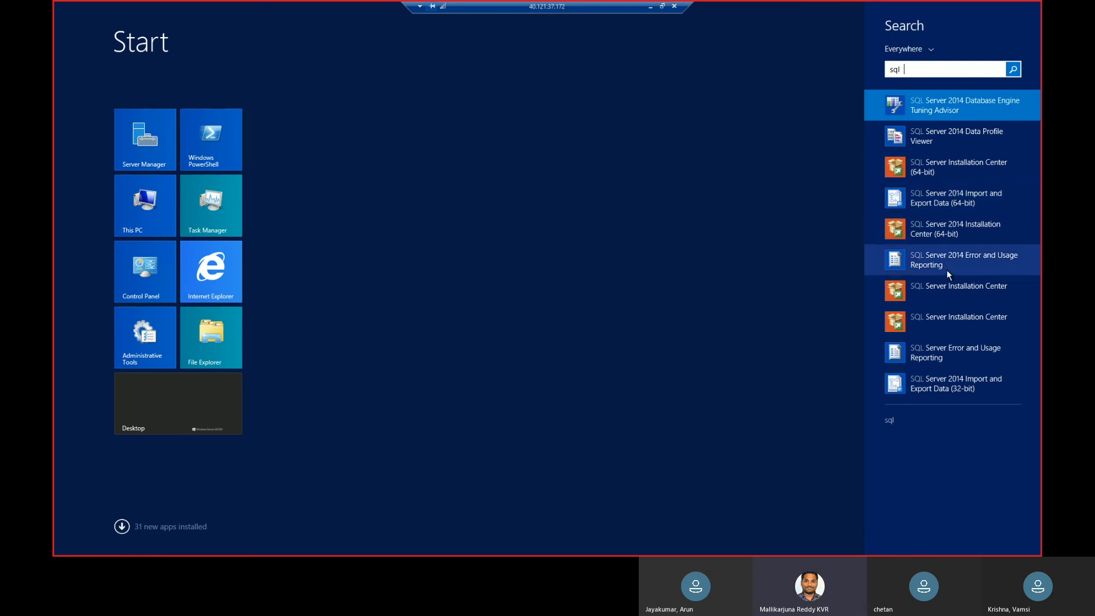
click(960, 235)
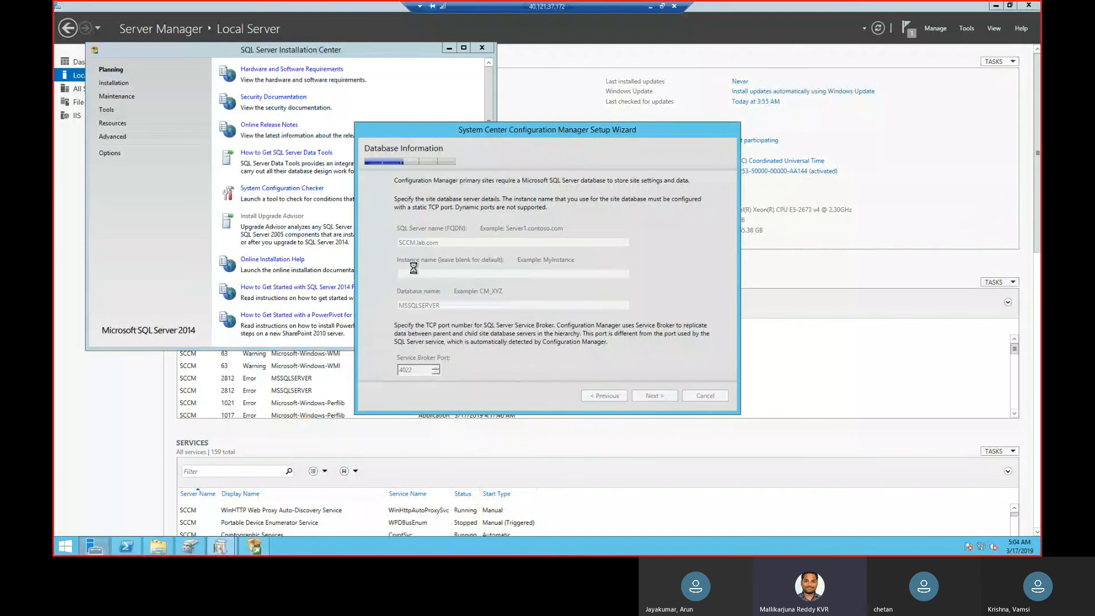
Start the SQL Server 2014 Repair wizard from the maintenance options, cancel the installation media selection, and dismiss the Configuration Manager setup error.
click(158, 170)
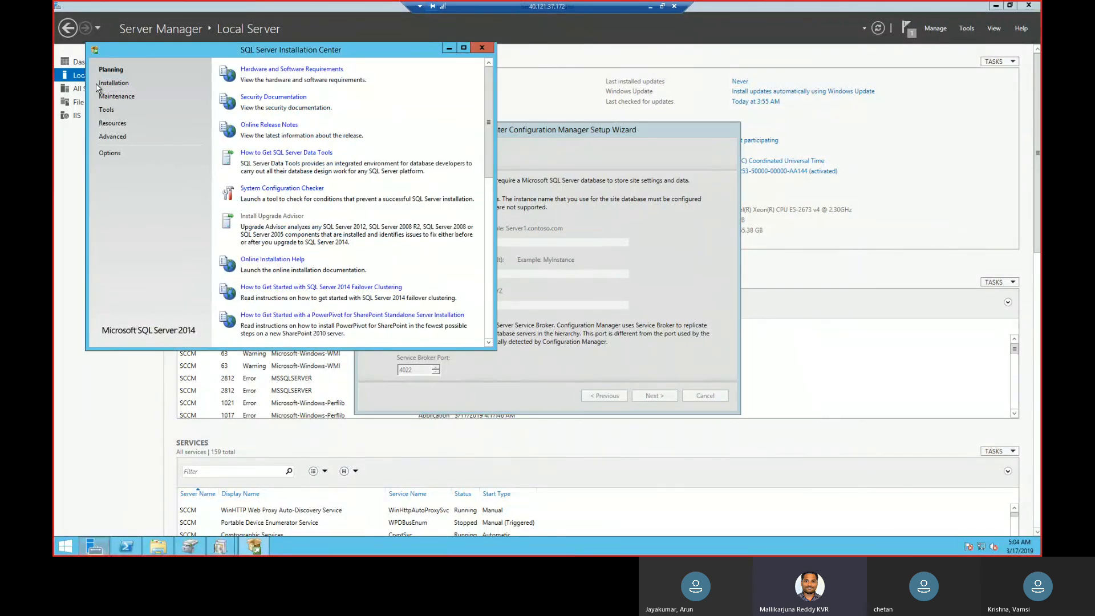
click(111, 98)
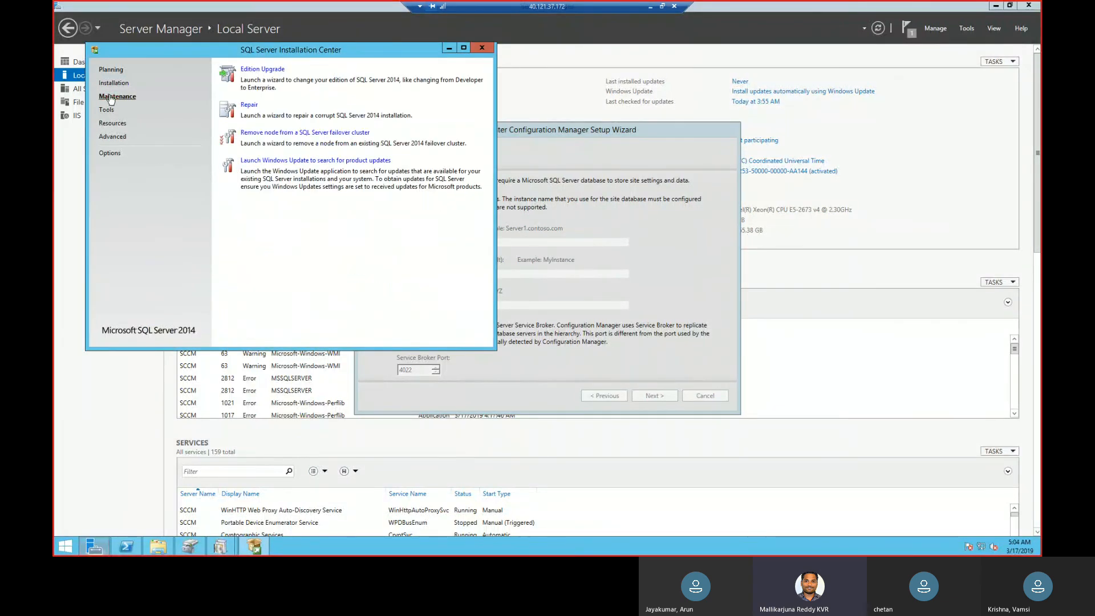
click(249, 107)
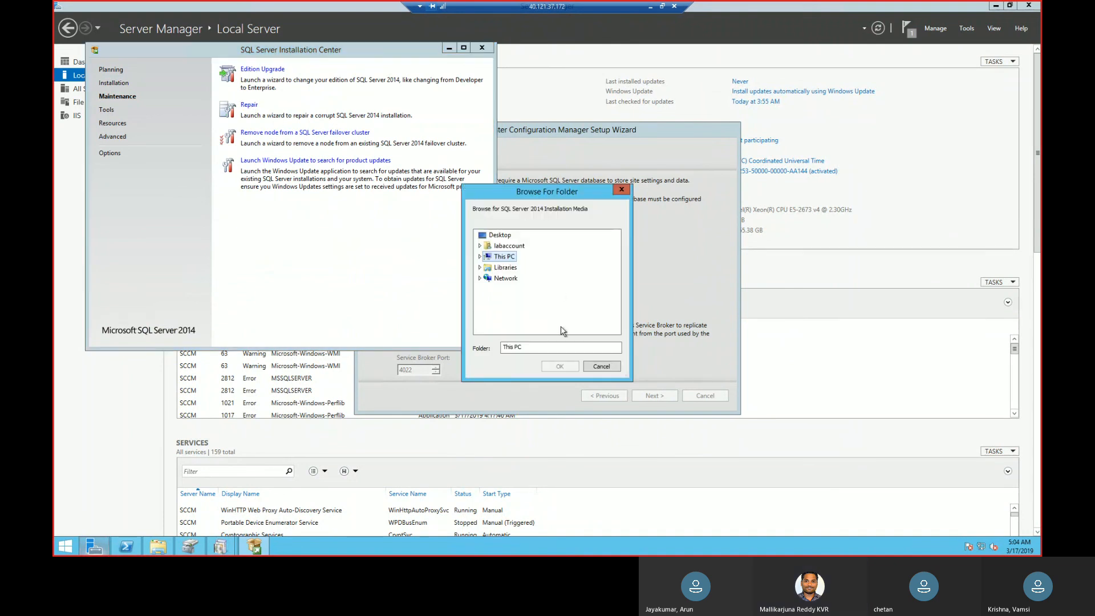
click(622, 190)
click(674, 224)
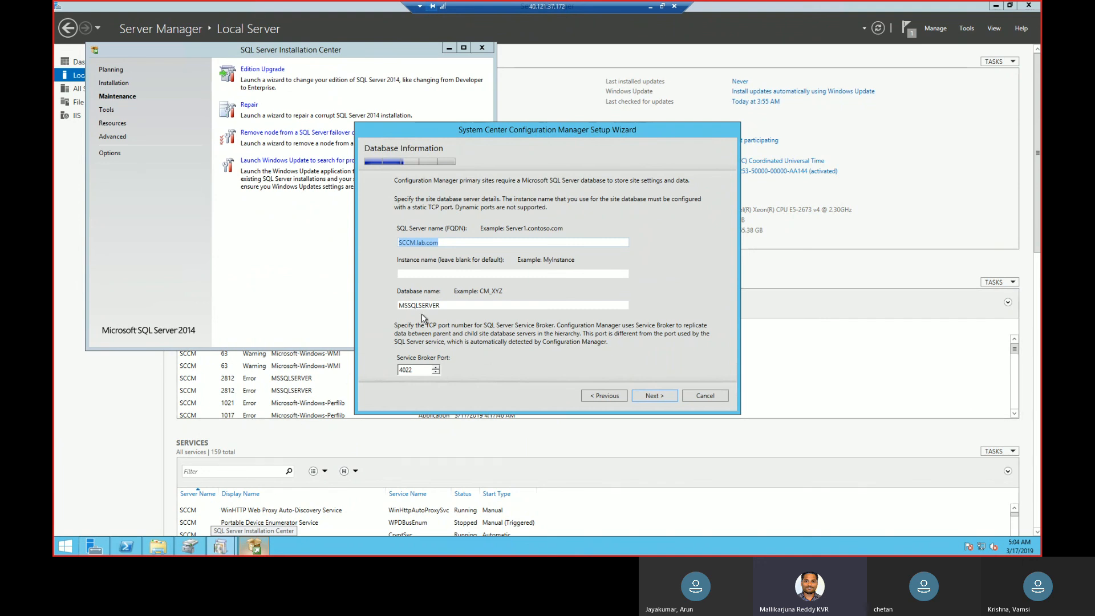
Examine the Tools, Planning, Maintenance and Installation options offered in SQL Server Installation Center.
click(453, 308)
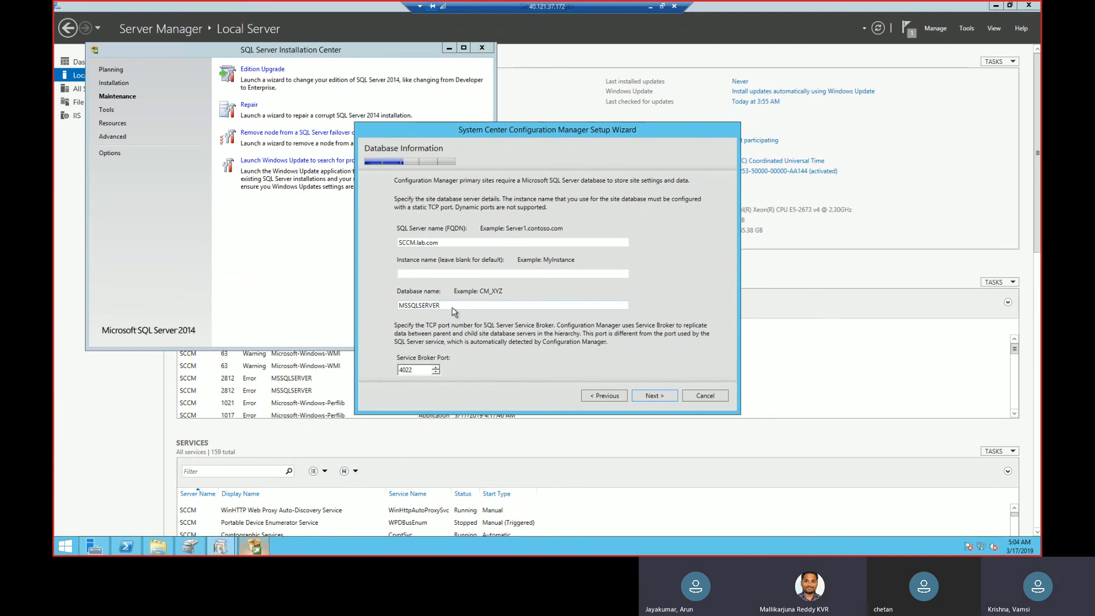
click(248, 214)
click(105, 112)
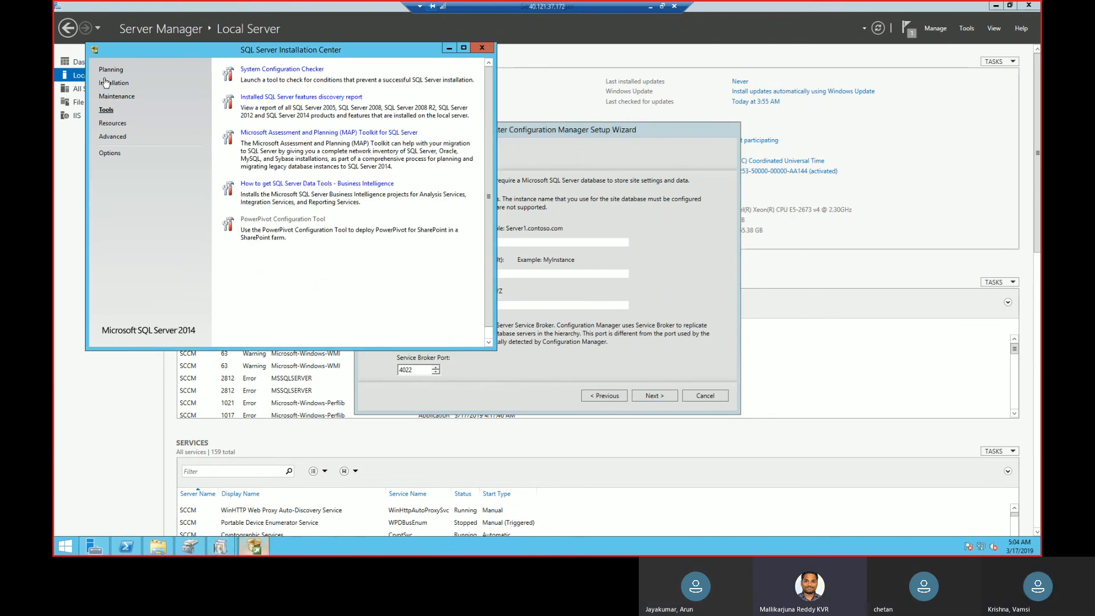
click(112, 70)
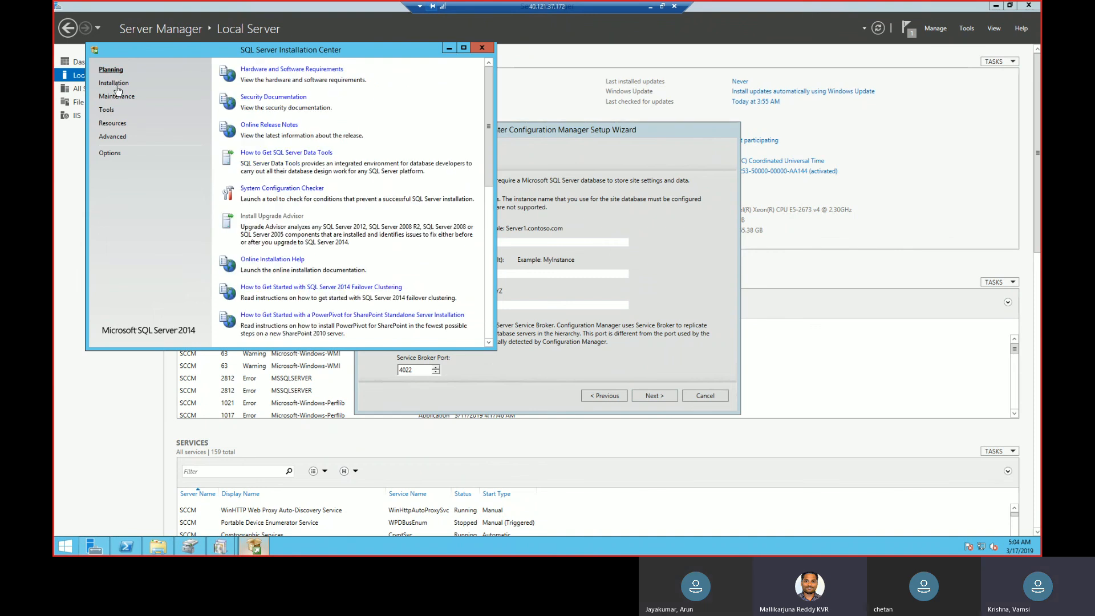
click(115, 83)
click(117, 97)
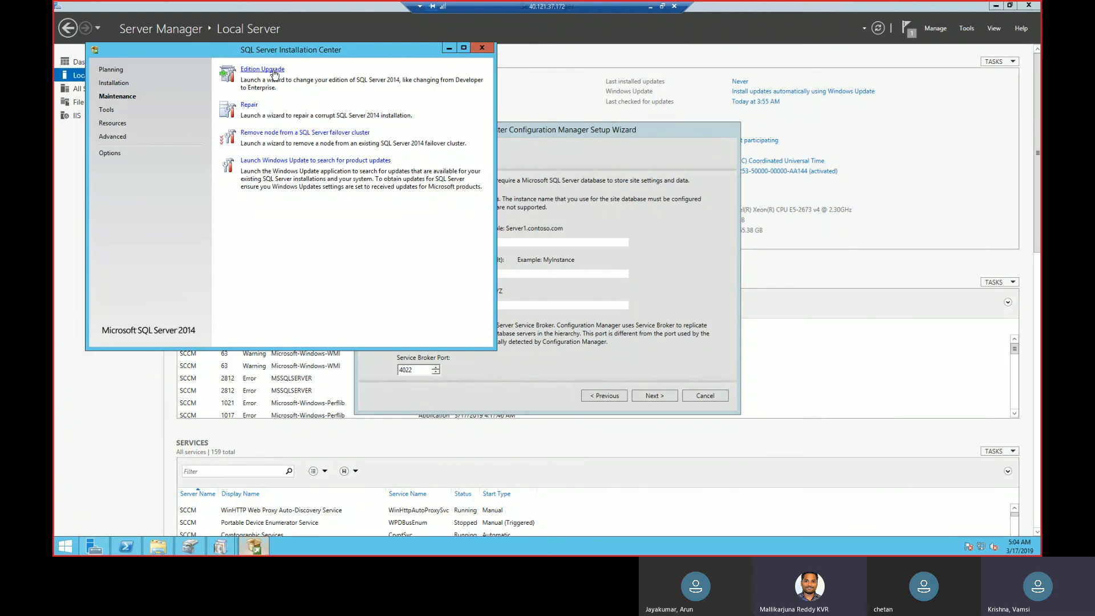
click(116, 83)
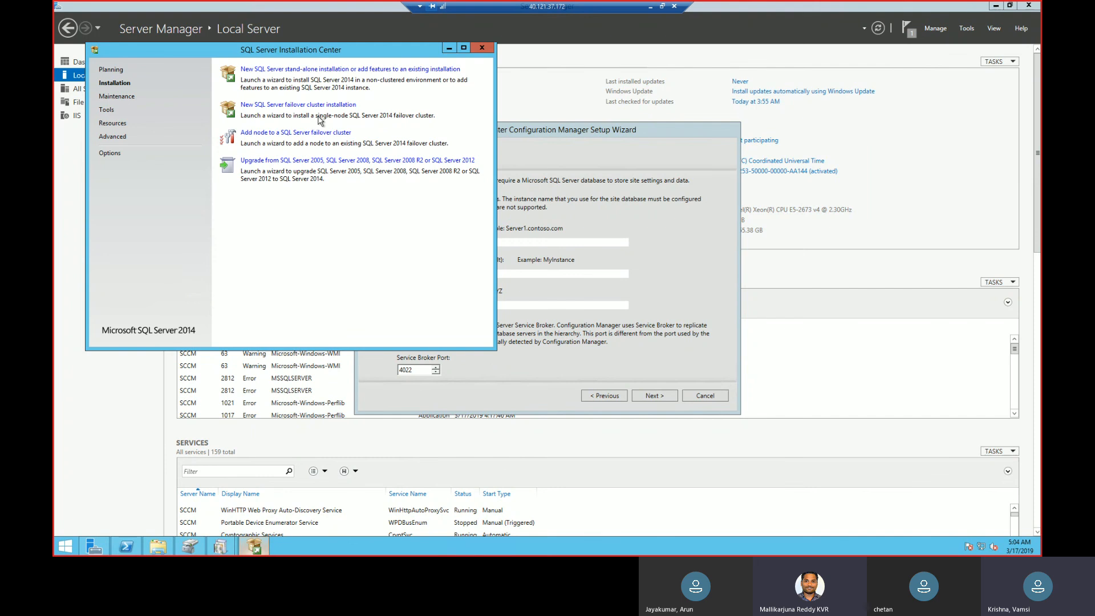
Try the upgrade option for earlier SQL Server versions, close SQL Server Installation Center, and minimize the remote session.
click(302, 162)
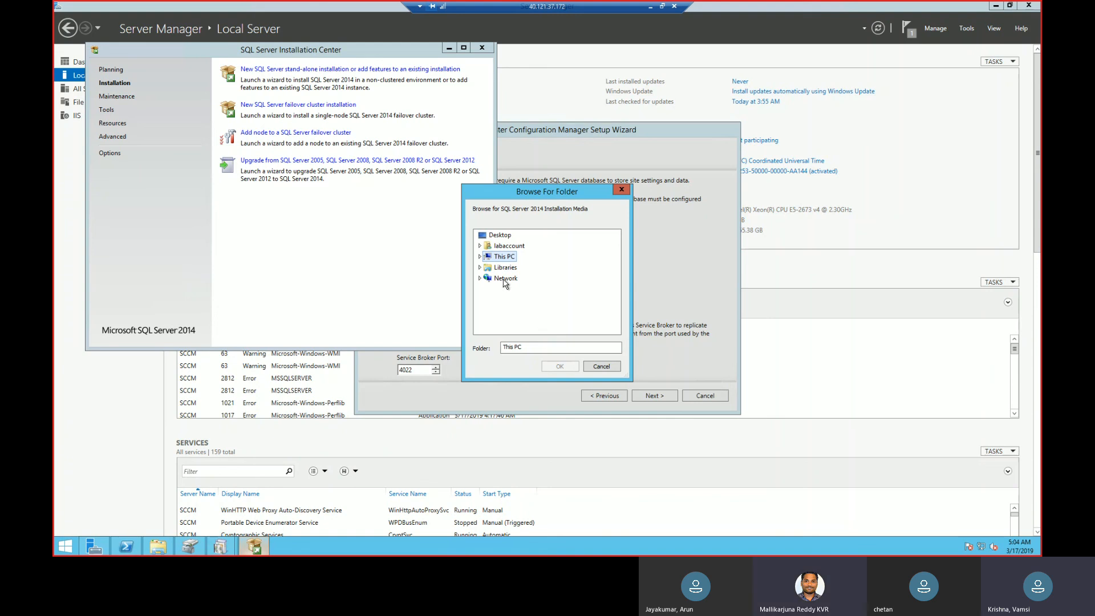
click(618, 189)
click(482, 48)
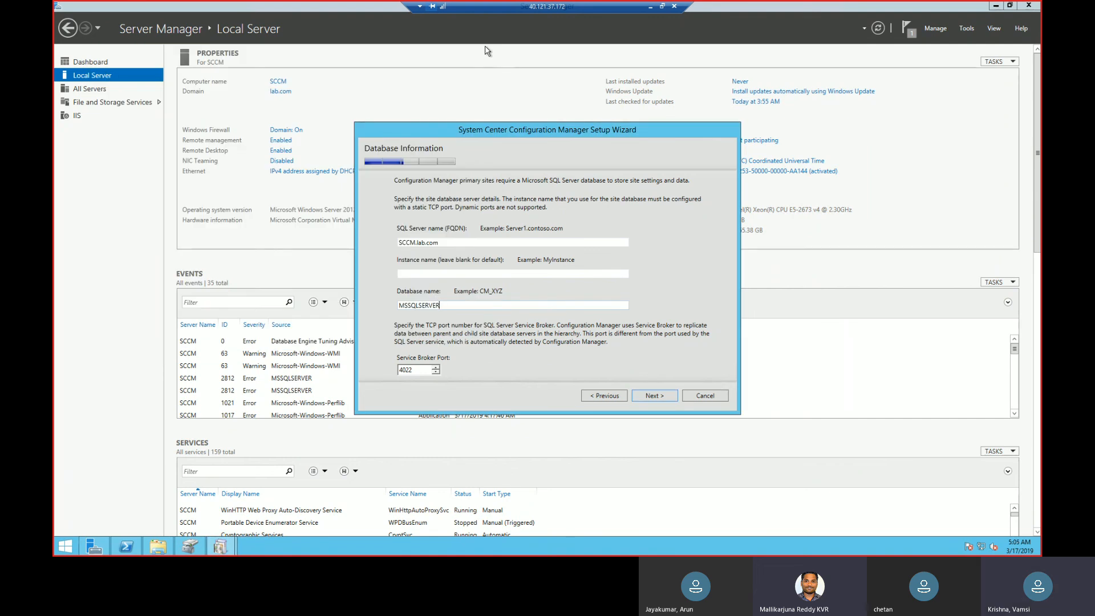
click(651, 6)
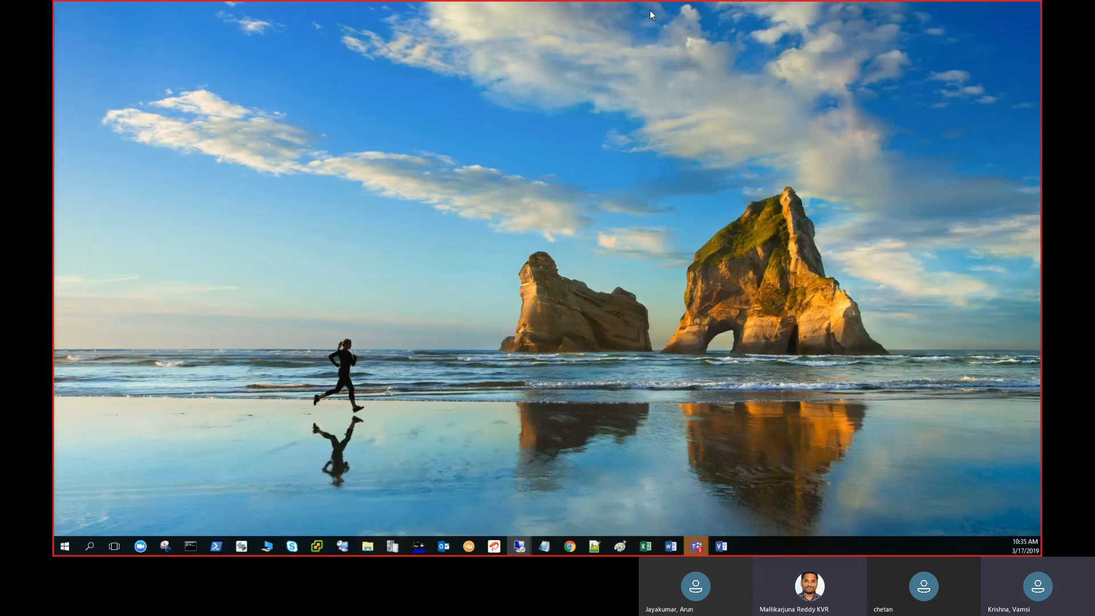
Return to the remote session, run services.msc, and maximize the Services console.
mouse_move(570, 547)
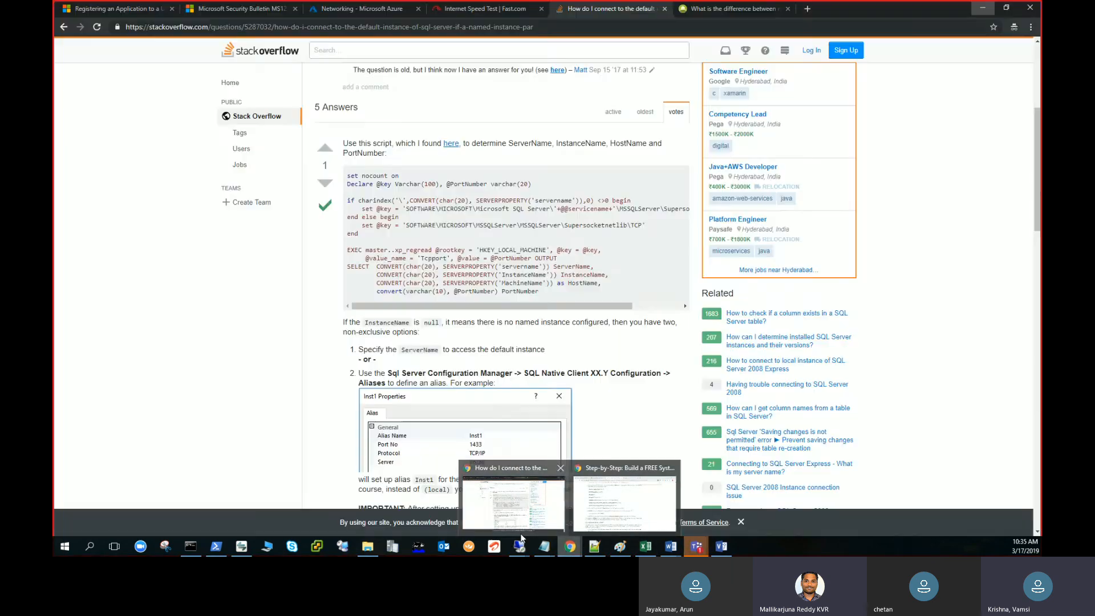
mouse_move(519, 547)
click(562, 512)
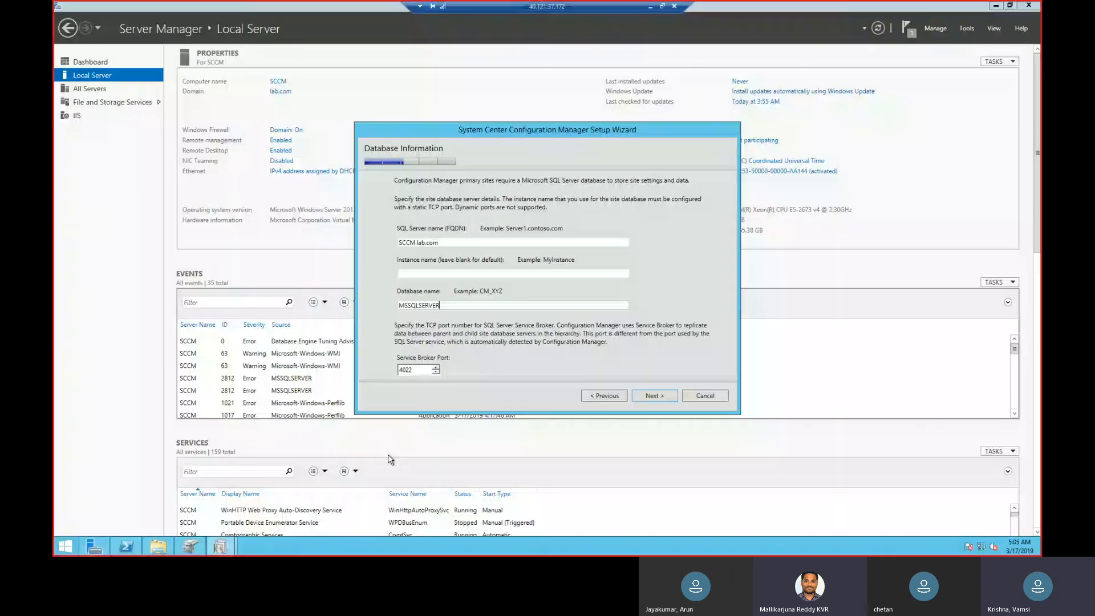
right_click(81, 538)
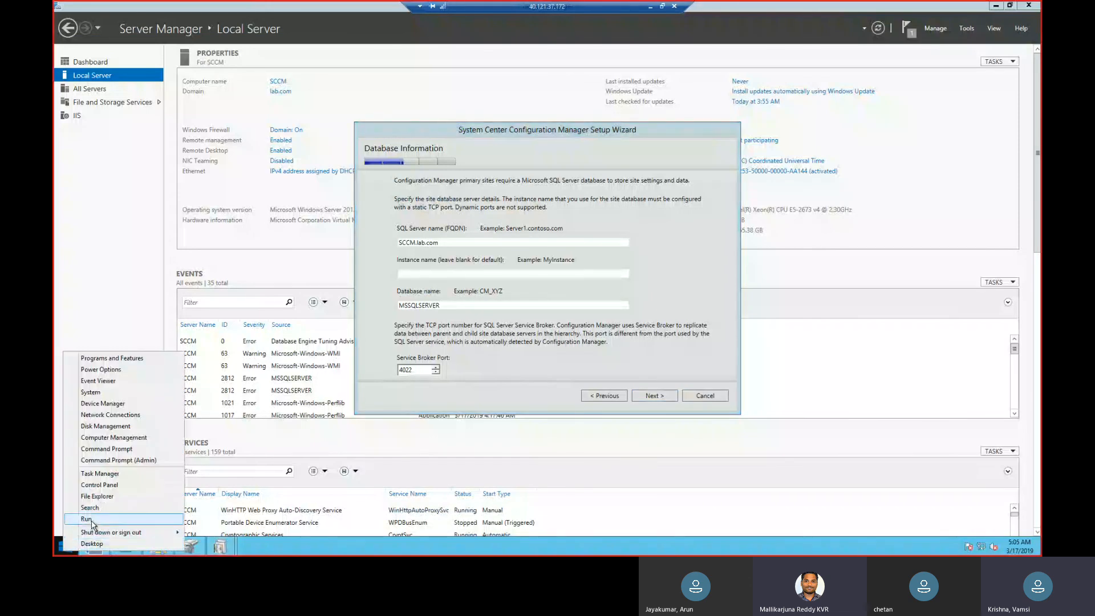
click(85, 515)
text(services)
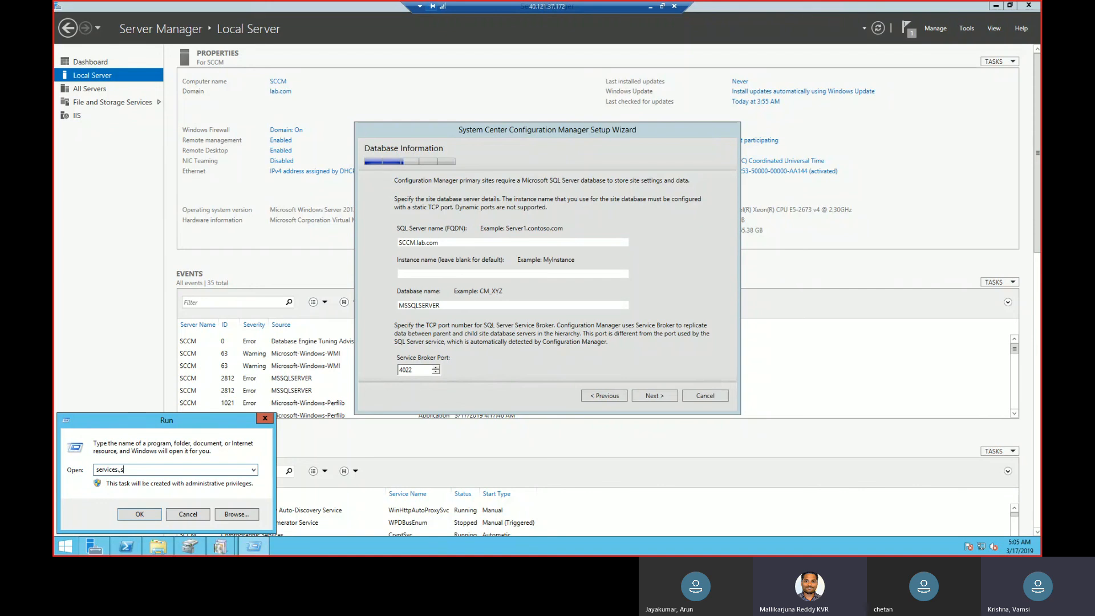
text(.msc)
key(Return)
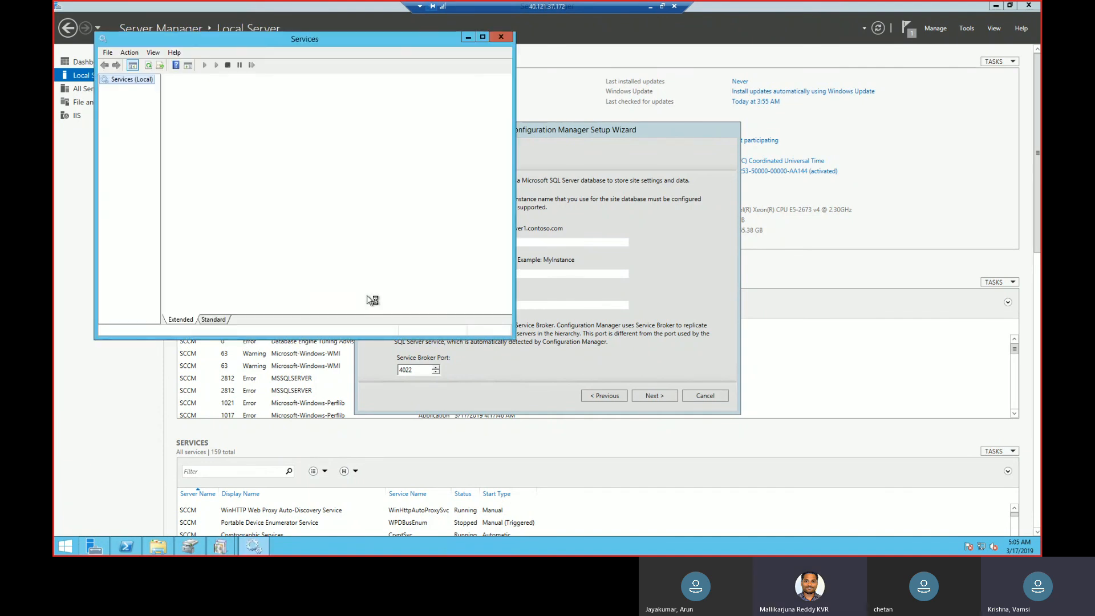
click(483, 37)
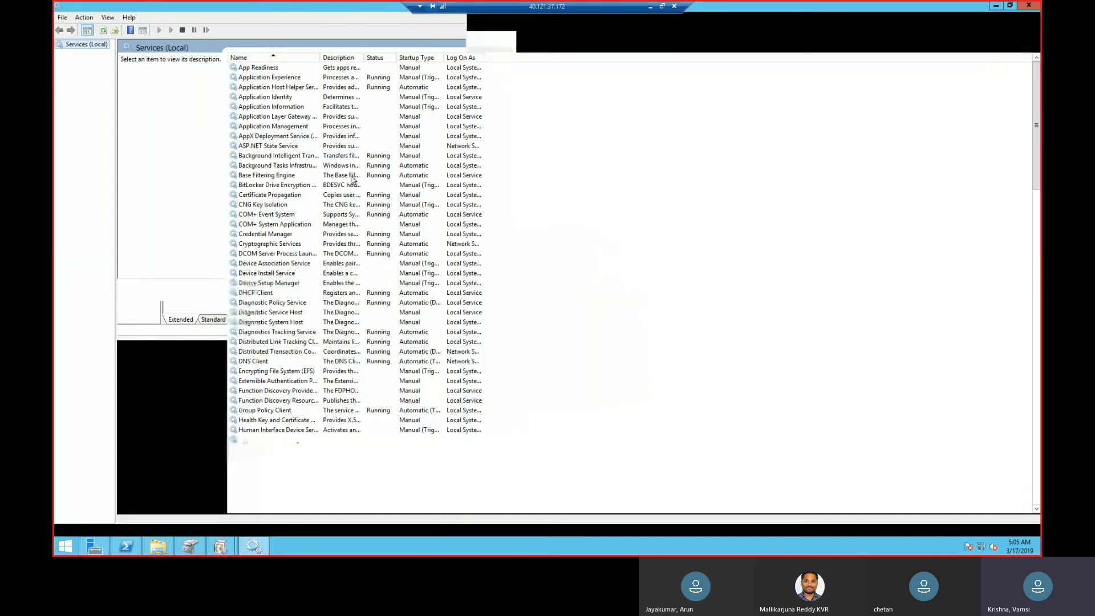
Find the SQL services, widening the Name column, and check the actions available for SQL Server Agent (ADK).
click(330, 193)
text(mi)
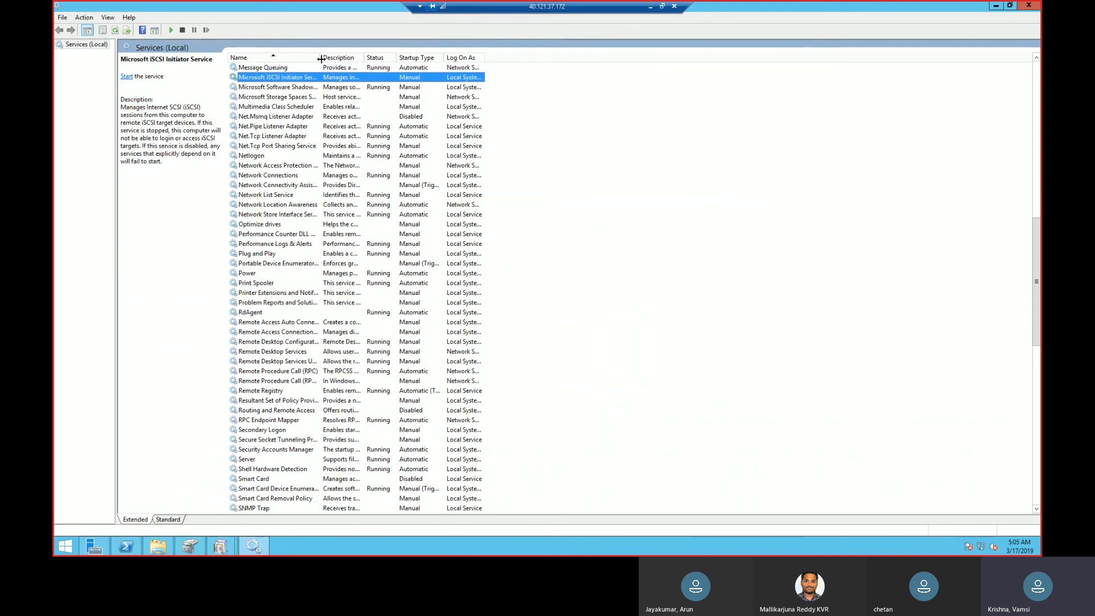
drag(320, 57, 396, 67)
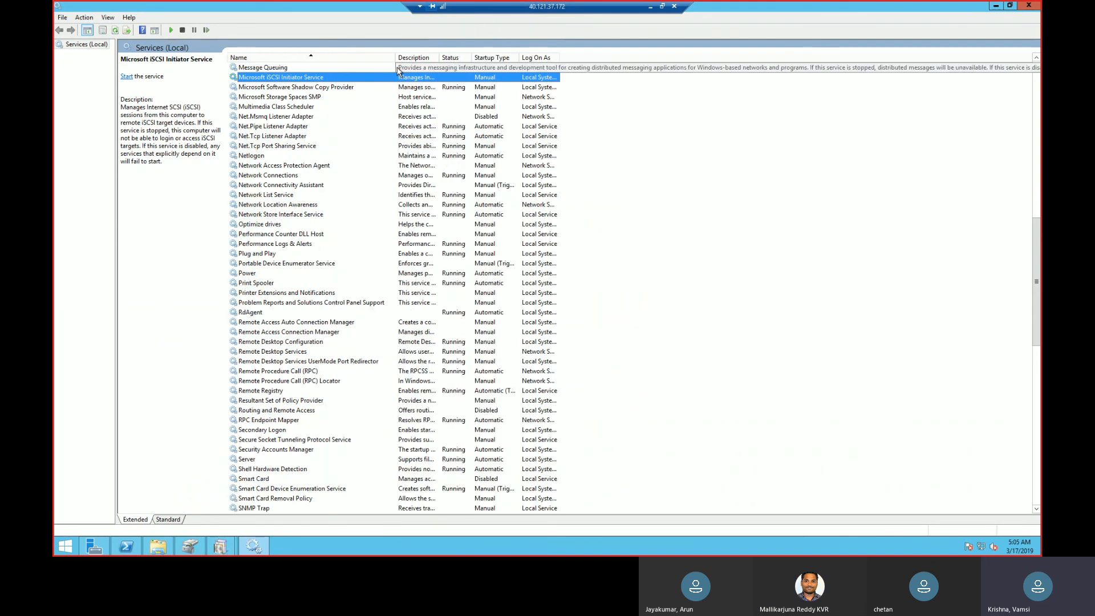
text(sql)
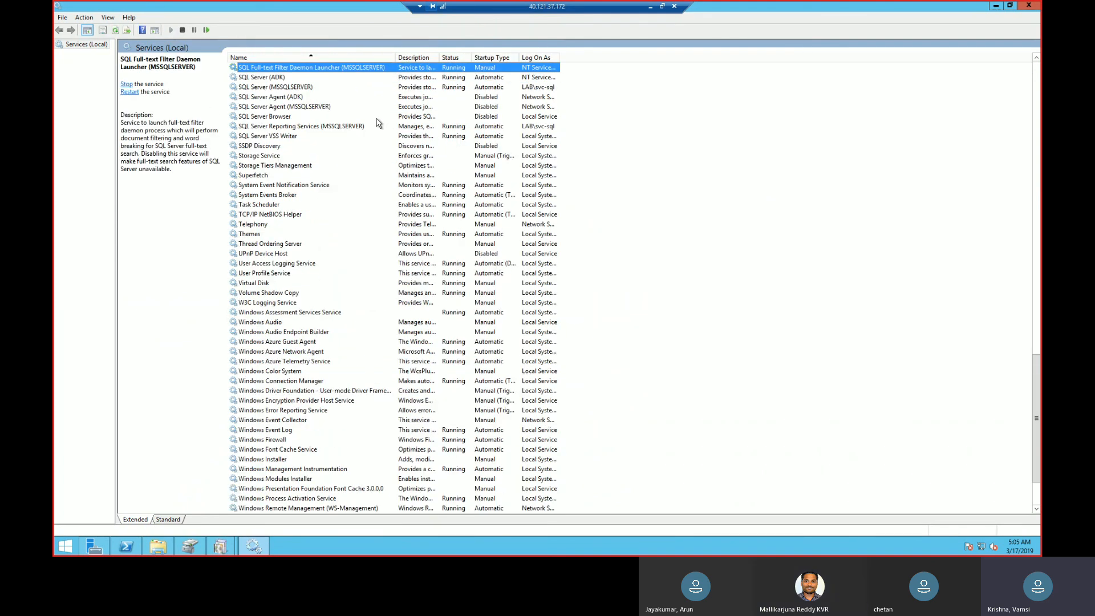
click(412, 101)
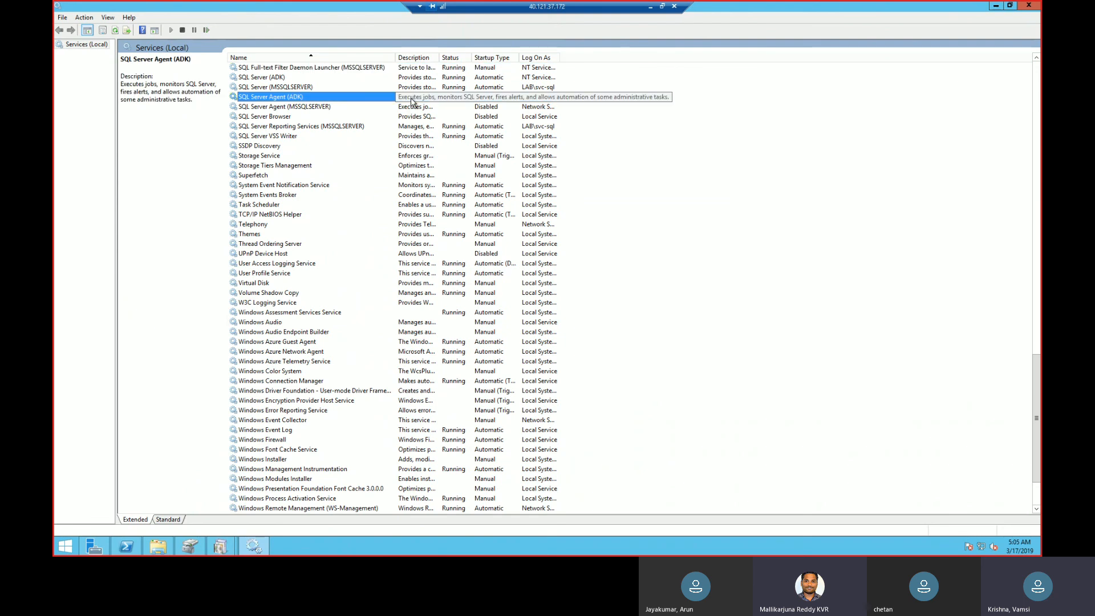
right_click(412, 101)
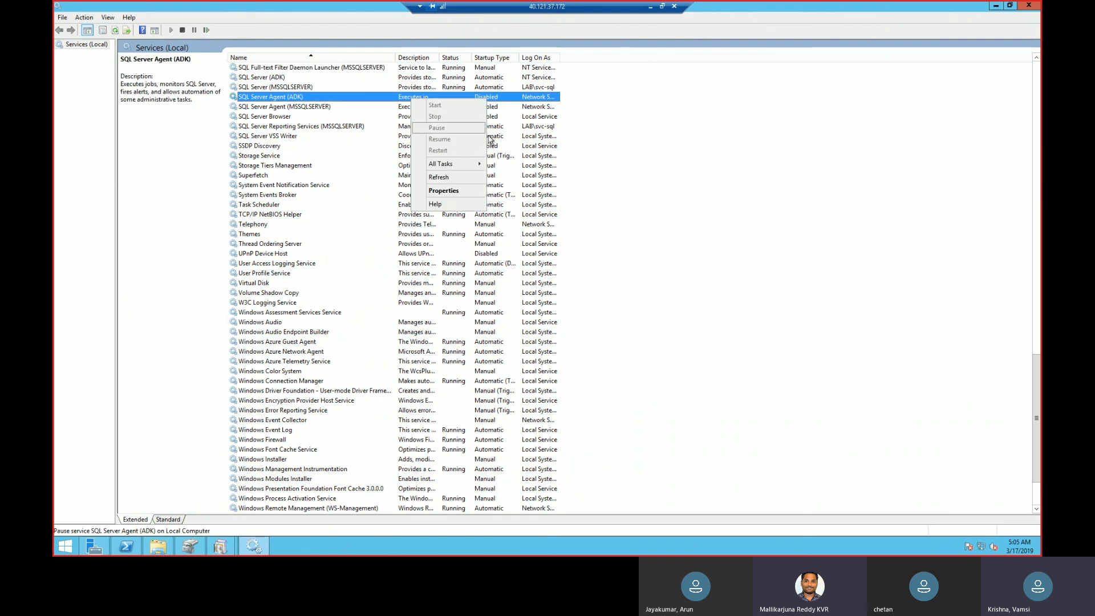
click(625, 127)
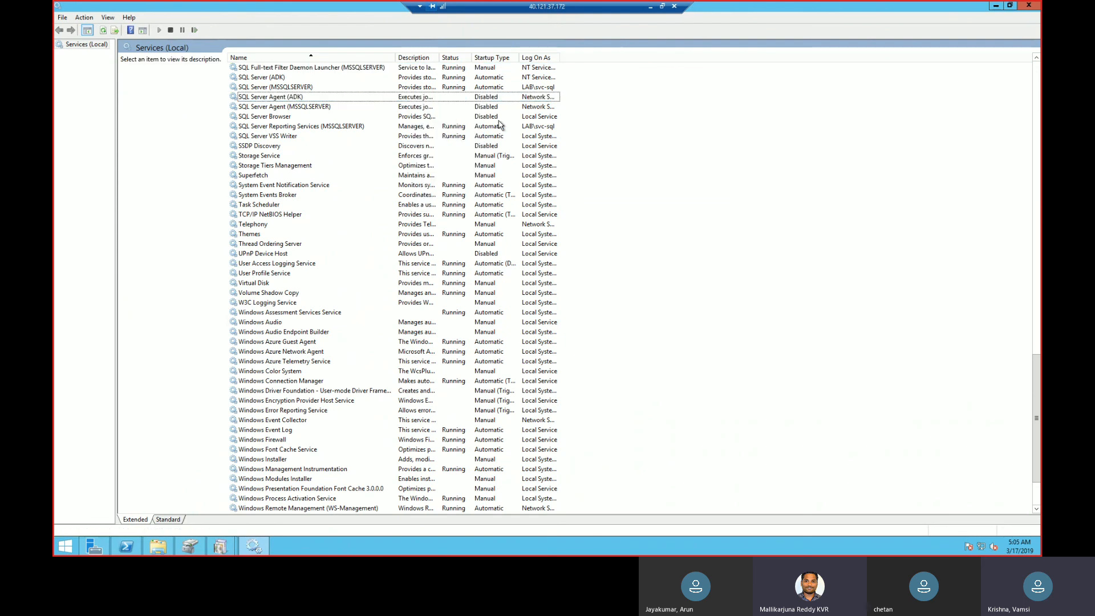
Set the startup type of the SQL Server Agent (MSSQLSERVER) service to Automatic and apply it.
click(419, 108)
right_click(420, 108)
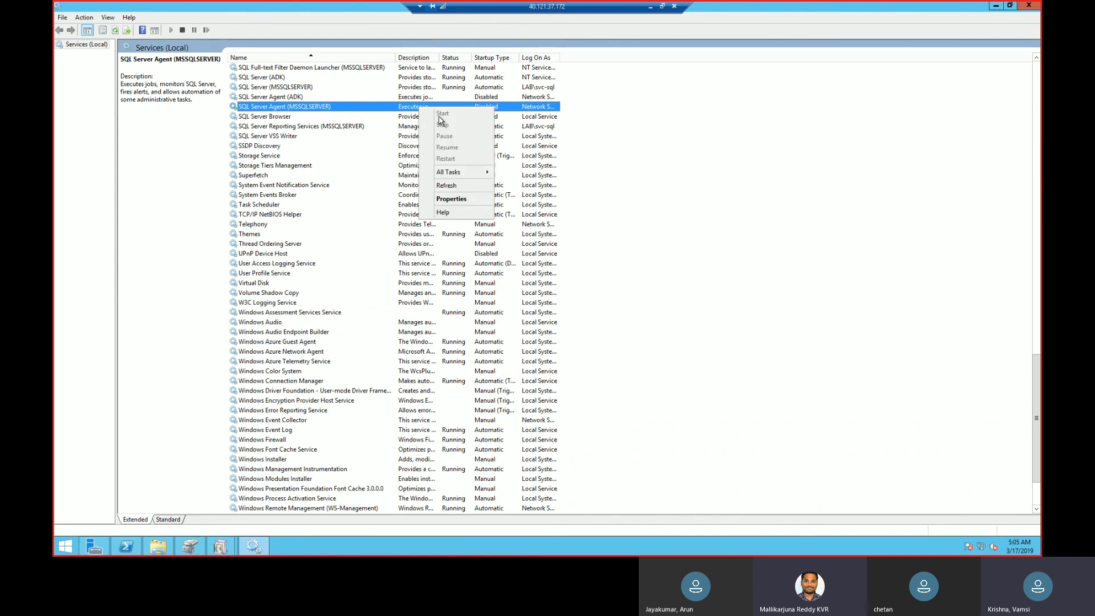
click(460, 200)
click(600, 261)
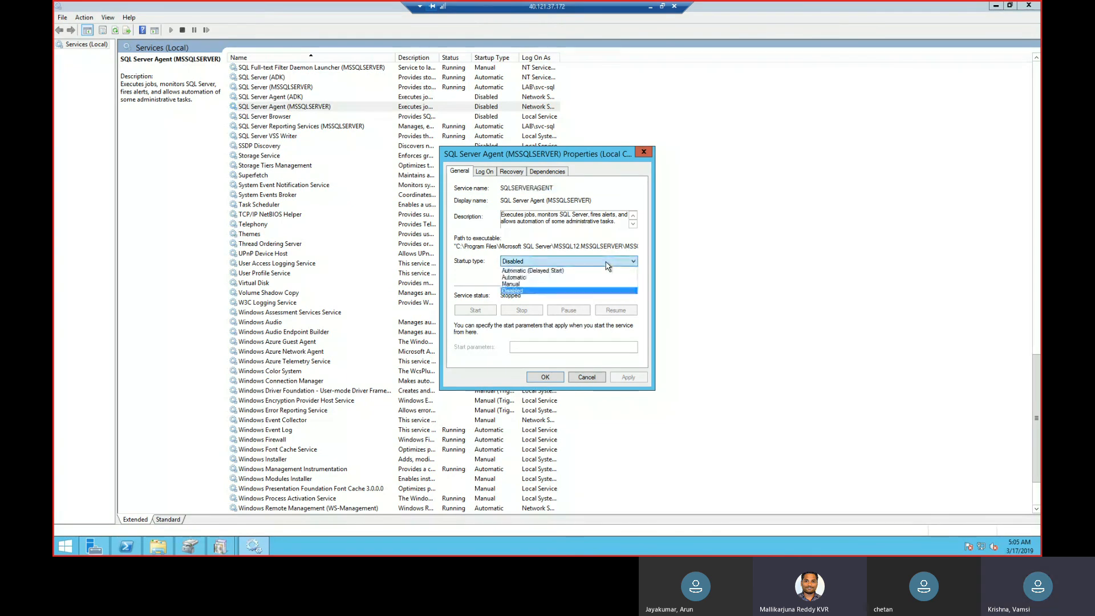
click(590, 277)
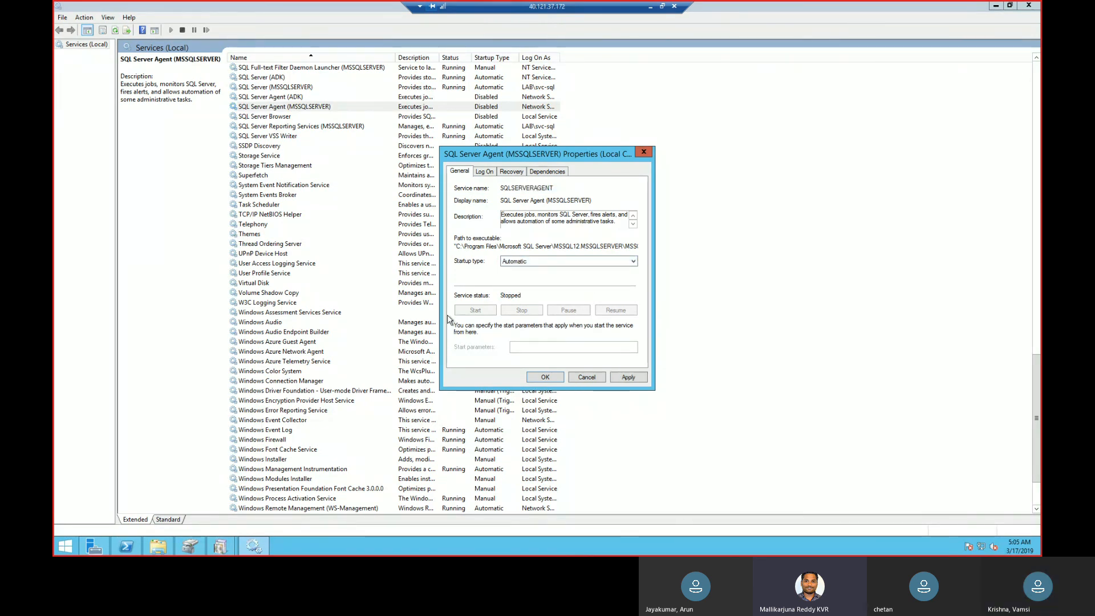
click(628, 377)
Try twice to start the SQL Server Agent (MSSQLSERVER) service, checking its executable path, and close its properties.
click(479, 312)
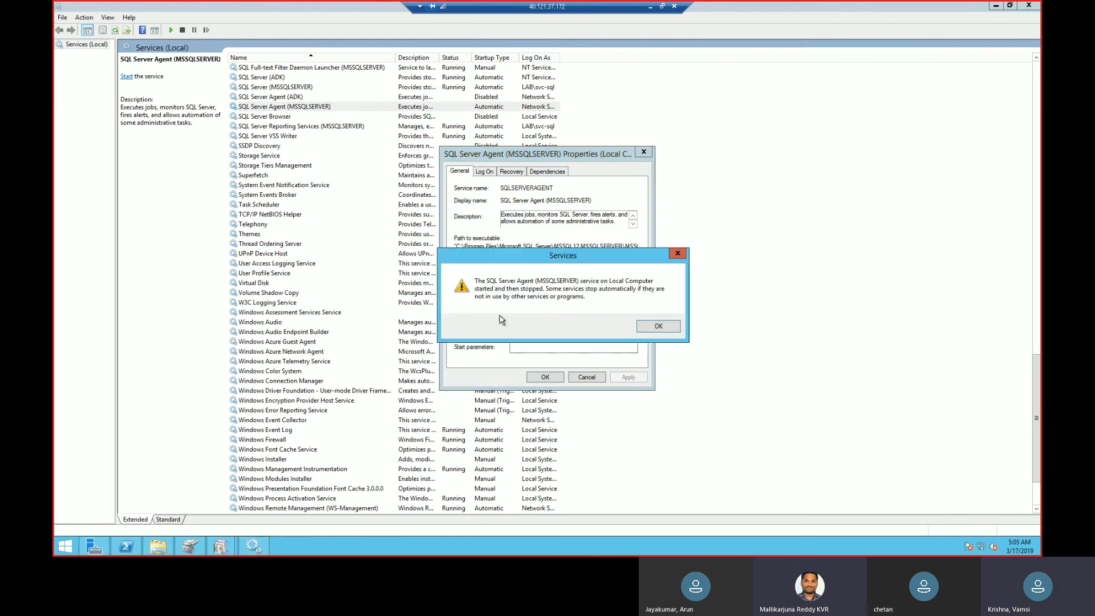
click(657, 327)
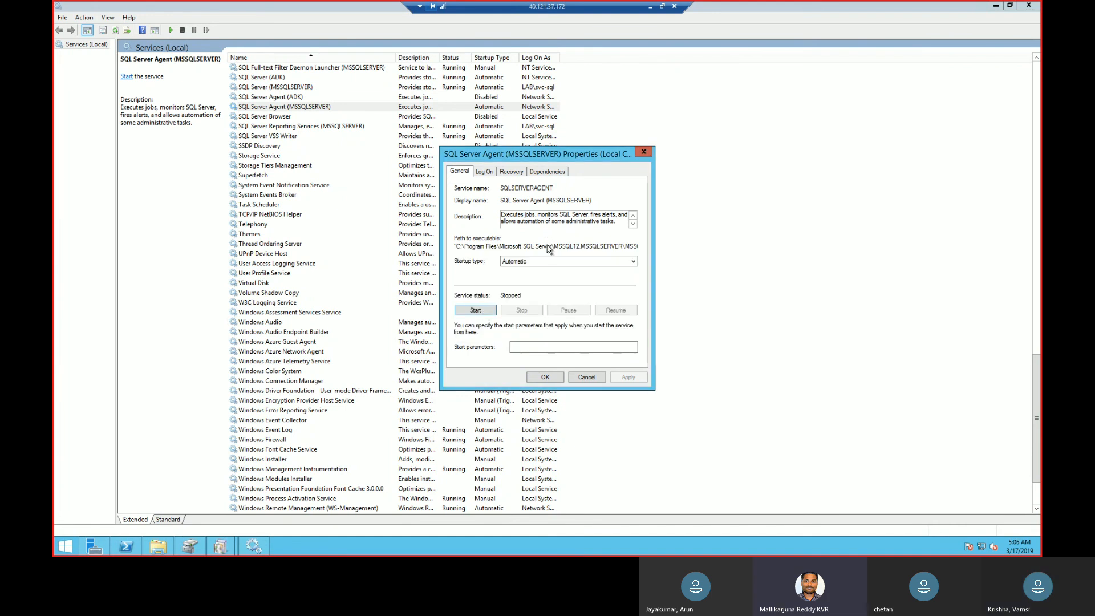
drag(550, 247, 669, 260)
click(467, 314)
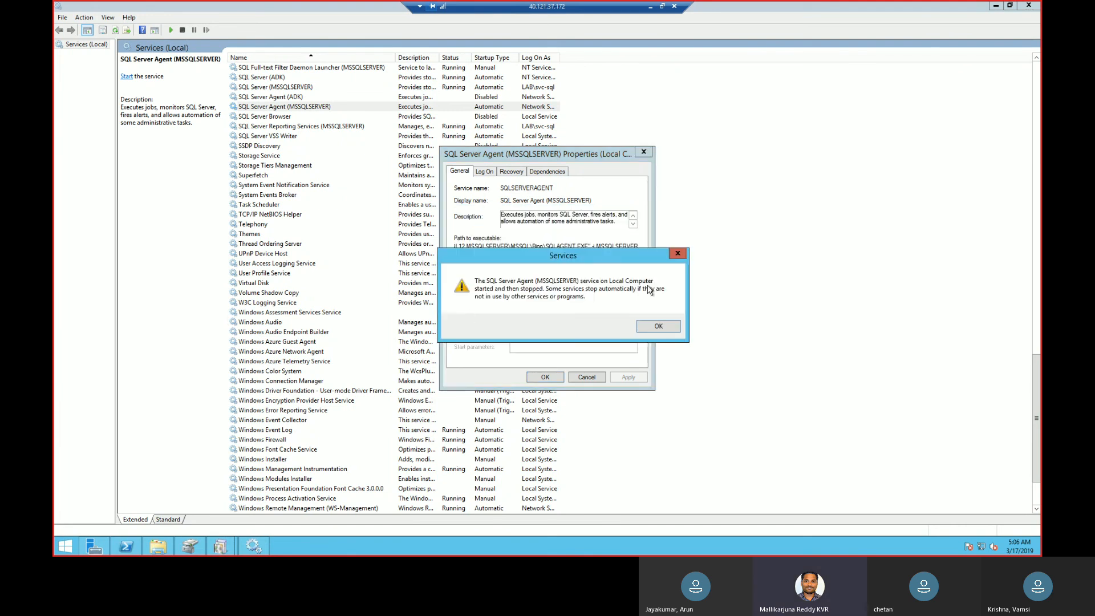
click(678, 253)
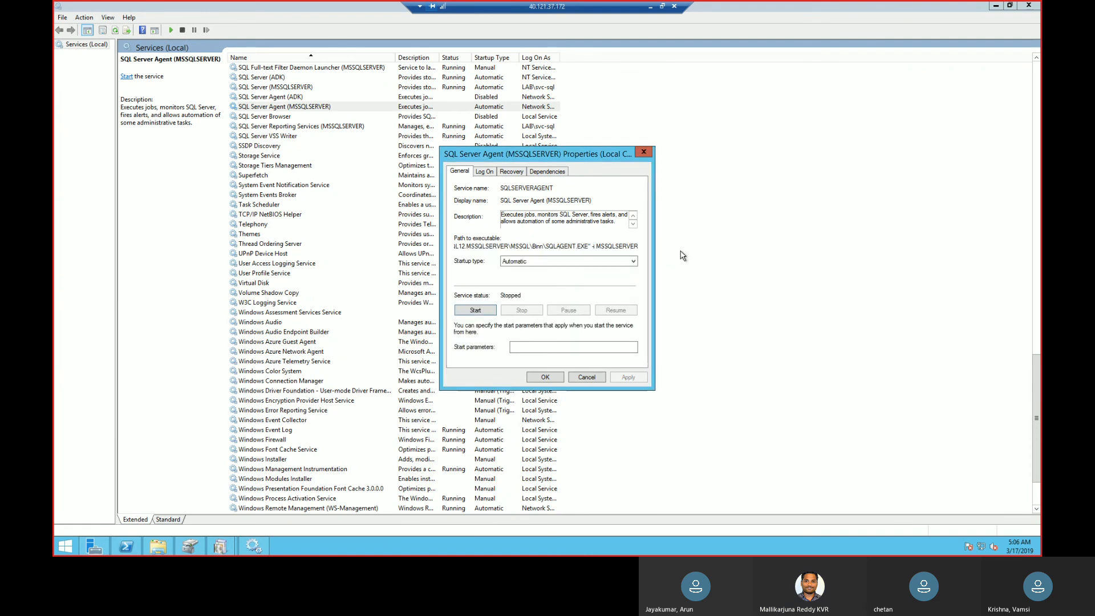
click(643, 151)
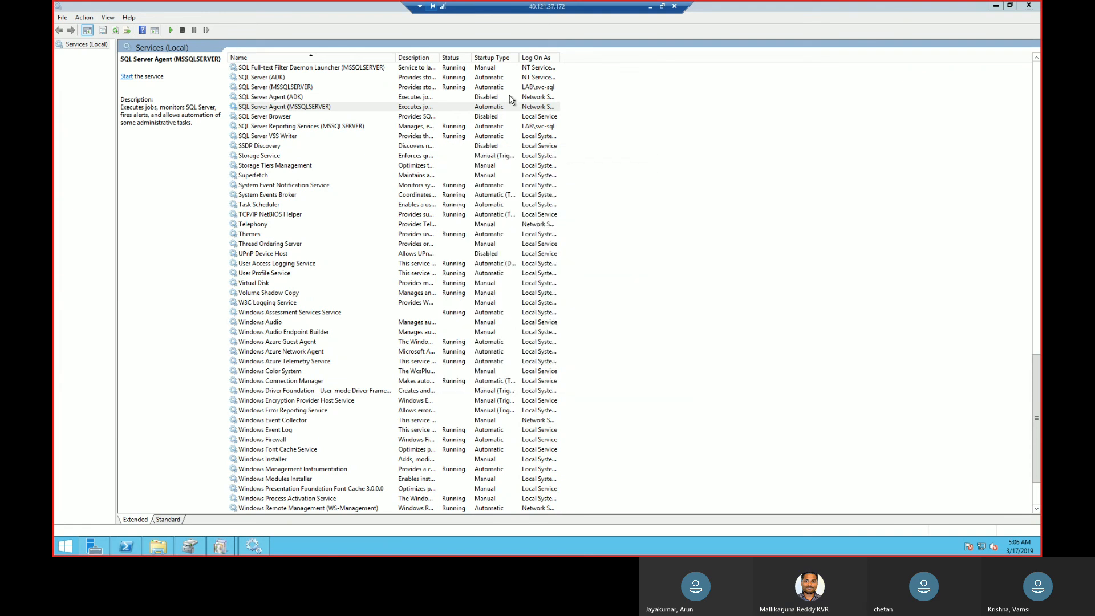
Restart the SQL Server (MSSQLSERVER) service and widen the Log On As column to check the SQL service accounts.
click(376, 97)
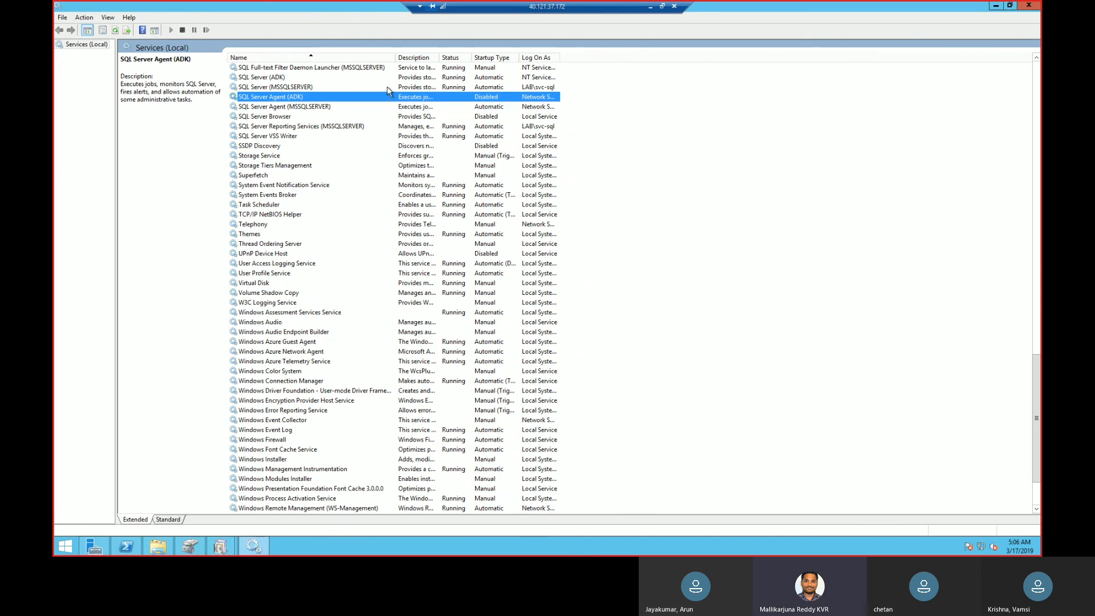
click(388, 88)
right_click(388, 90)
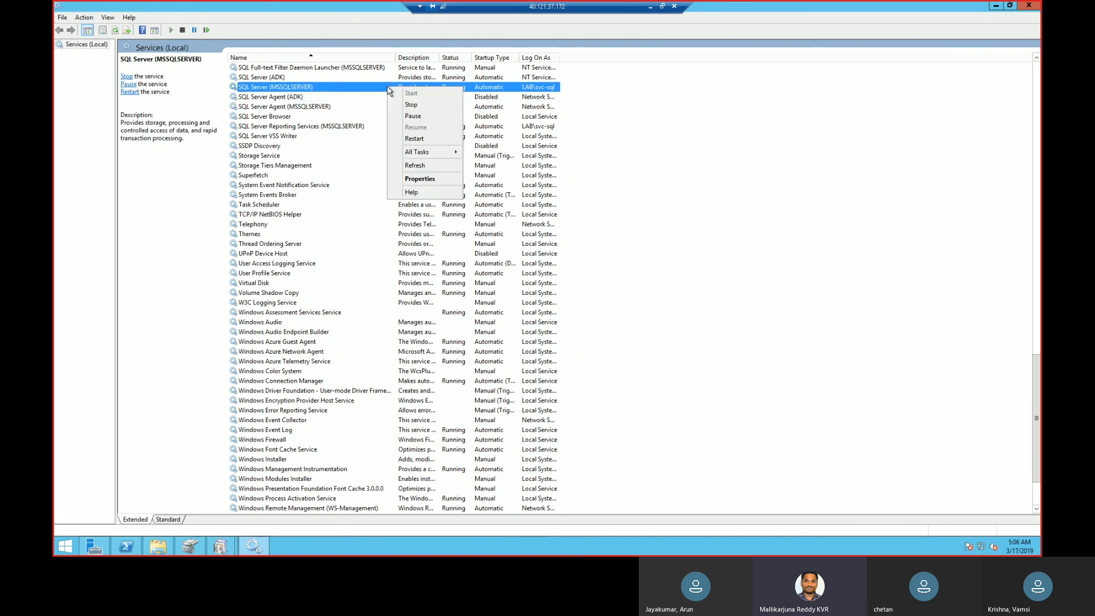
click(427, 143)
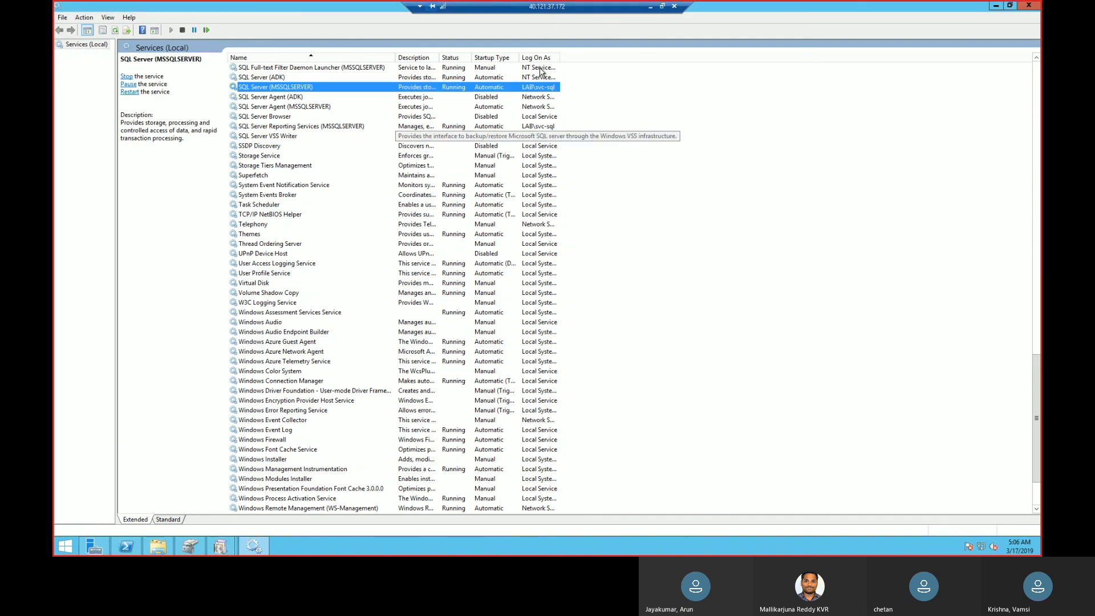
double_click(560, 56)
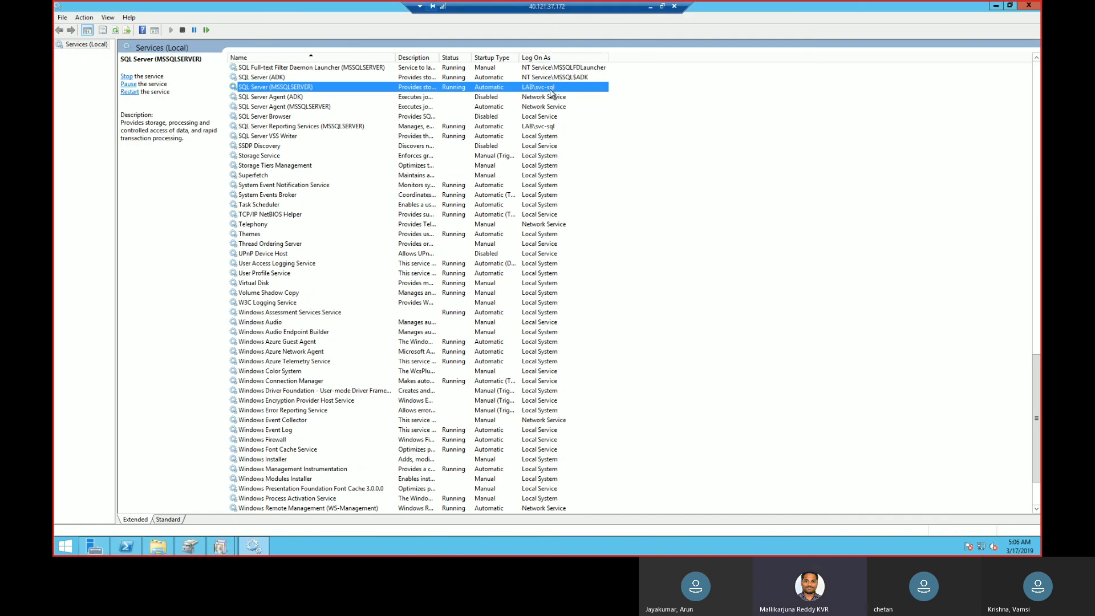
click(543, 128)
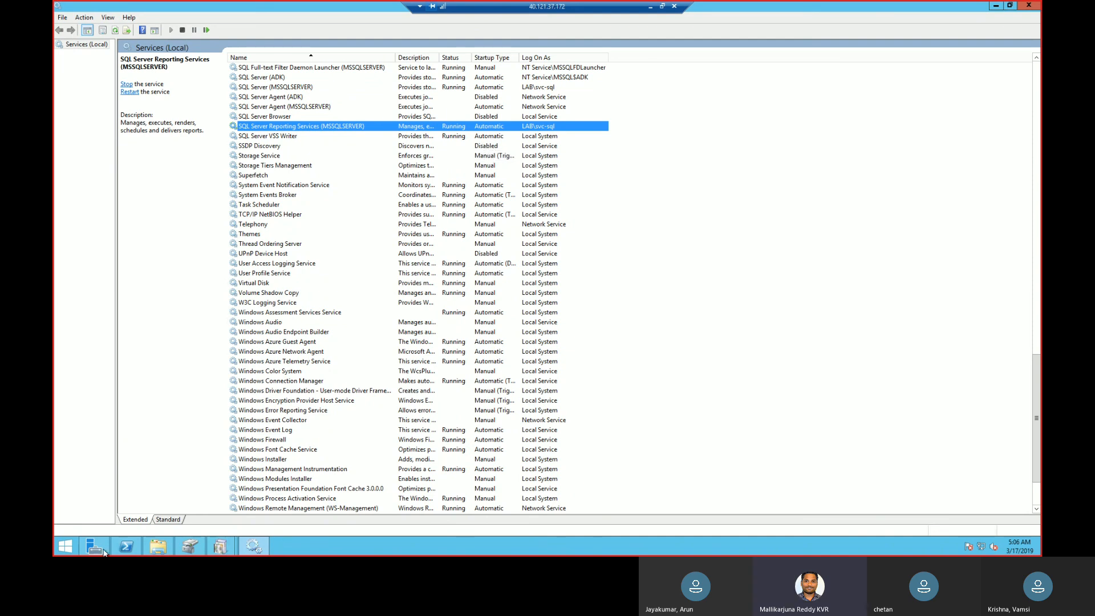
Run appwiz.cpl to open the list of installed programs.
right_click(65, 544)
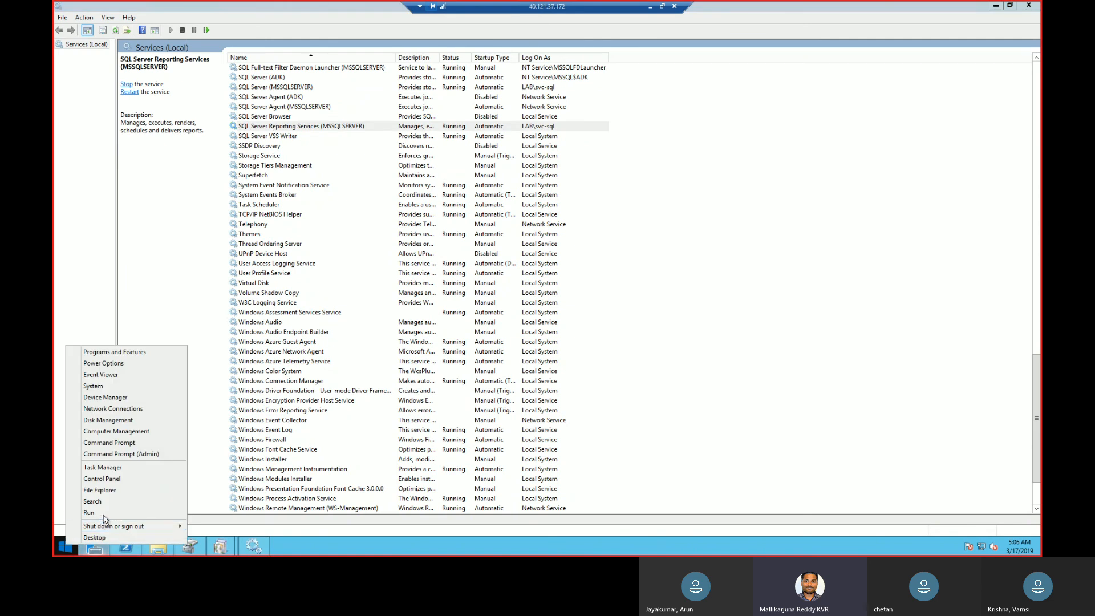
click(103, 515)
text(appwiz)
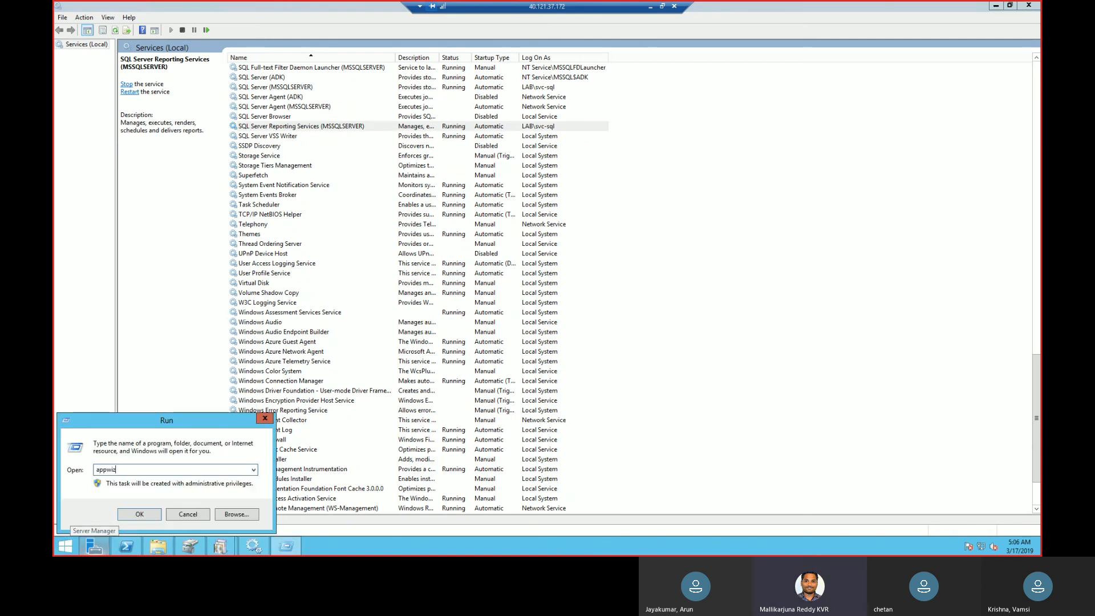
text(.cpl)
key(Return)
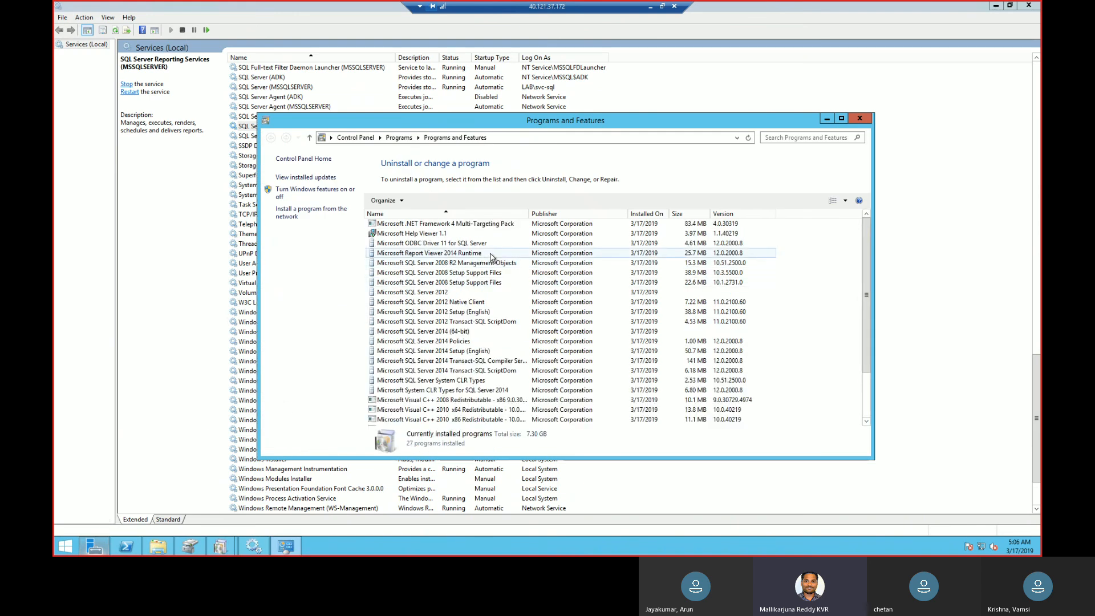
Start removing Microsoft SQL Server 2012 and proceed past its Setup Support Rules check.
click(501, 352)
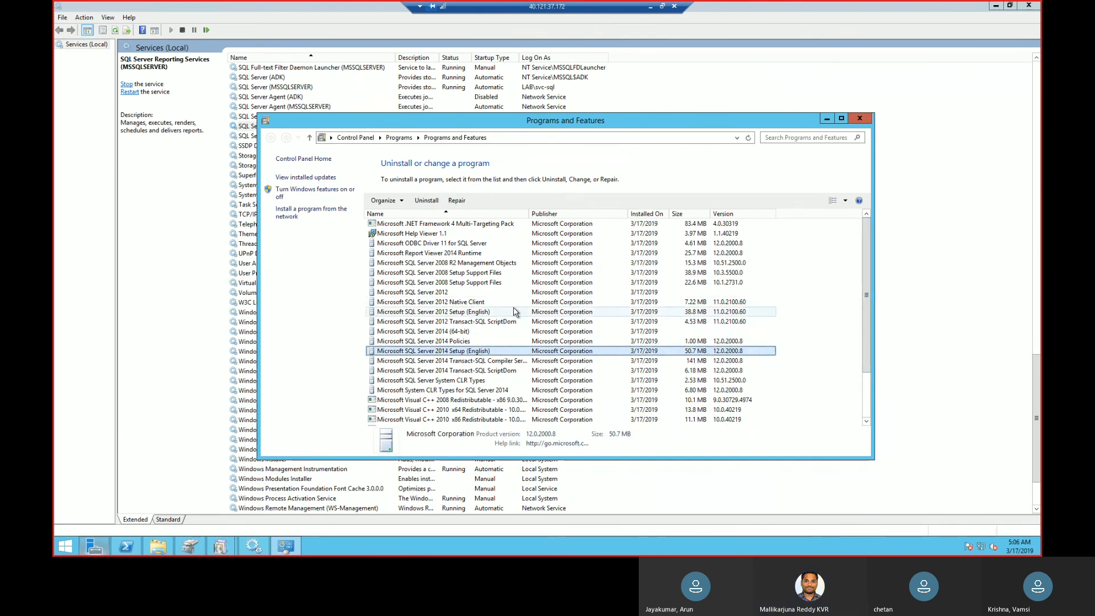
click(481, 293)
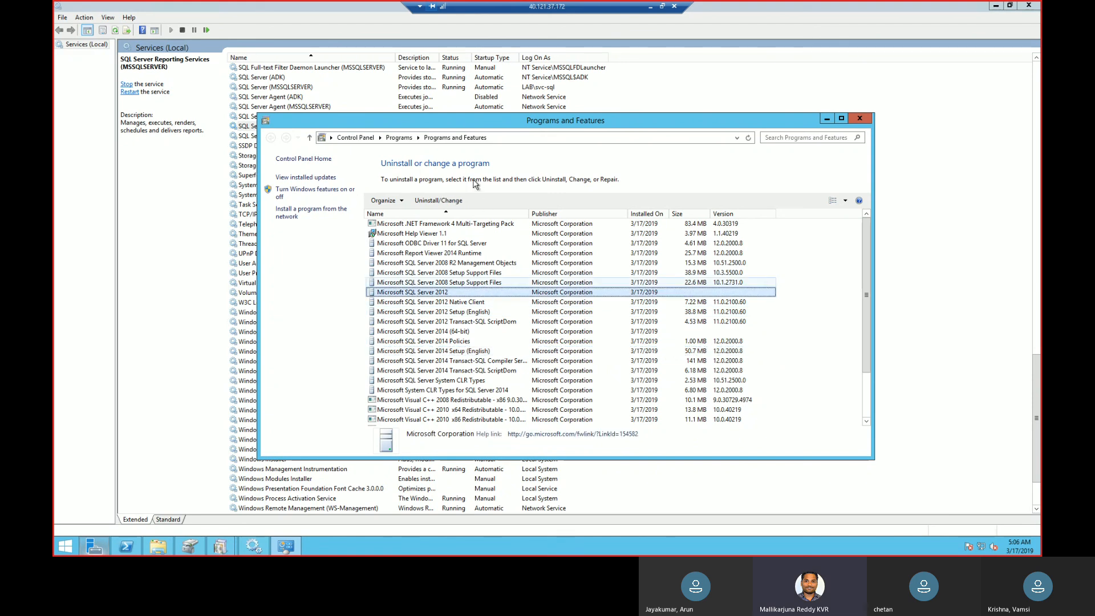
click(434, 197)
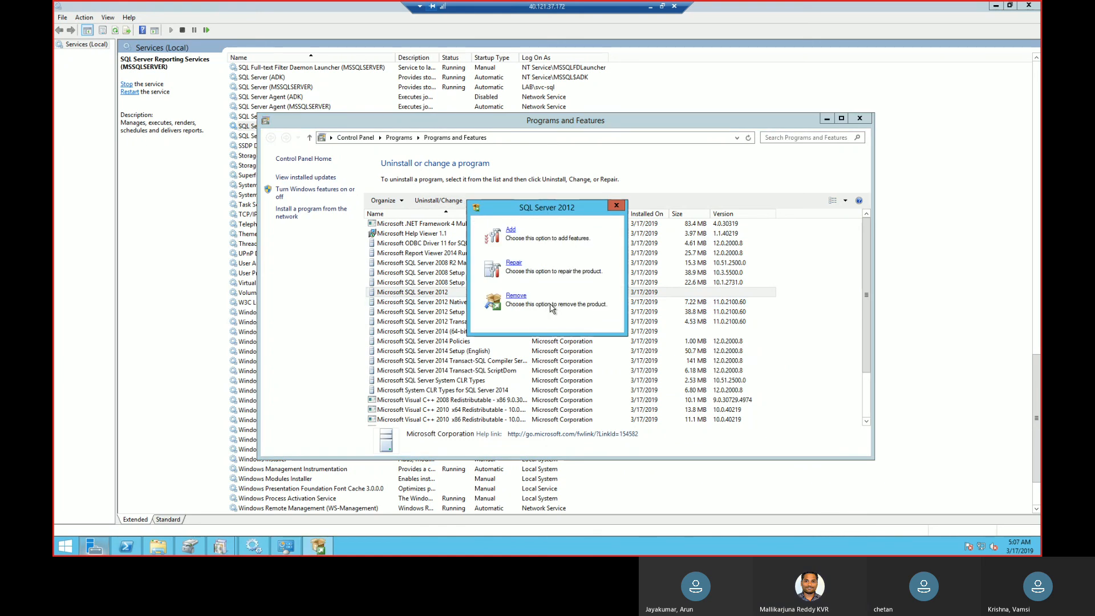
click(513, 295)
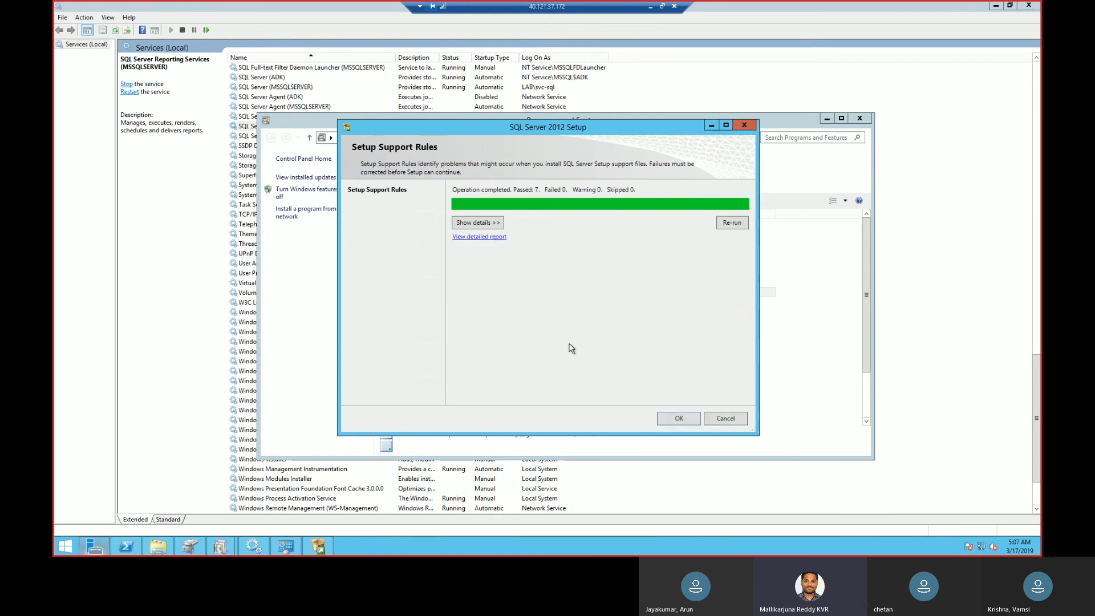
click(672, 420)
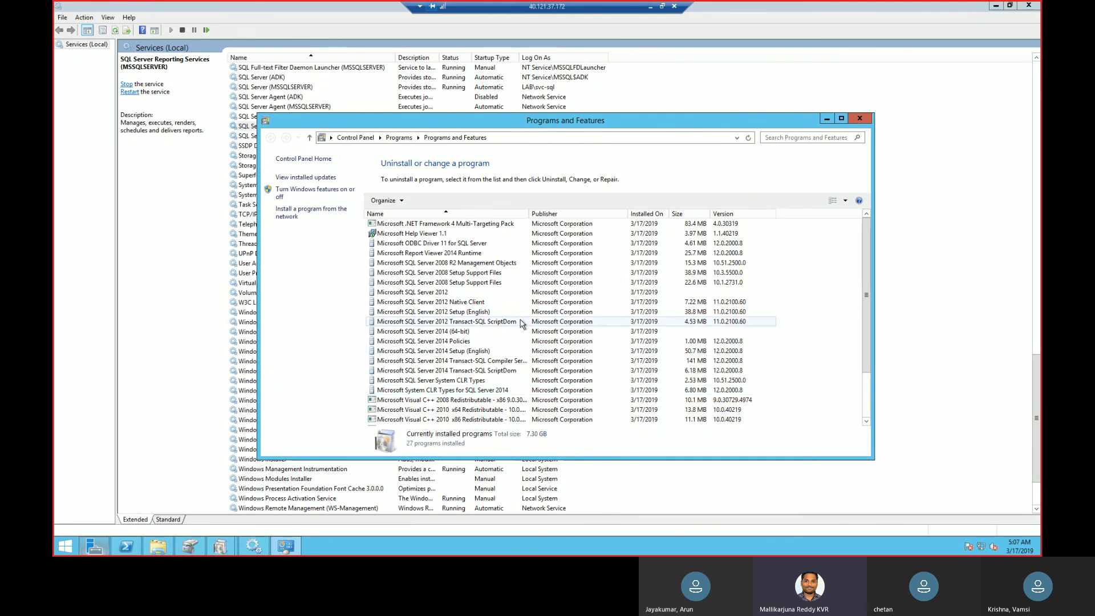
Set the startup type of the SQL Server Agent (MSSQLSERVER) service to Disabled.
click(248, 294)
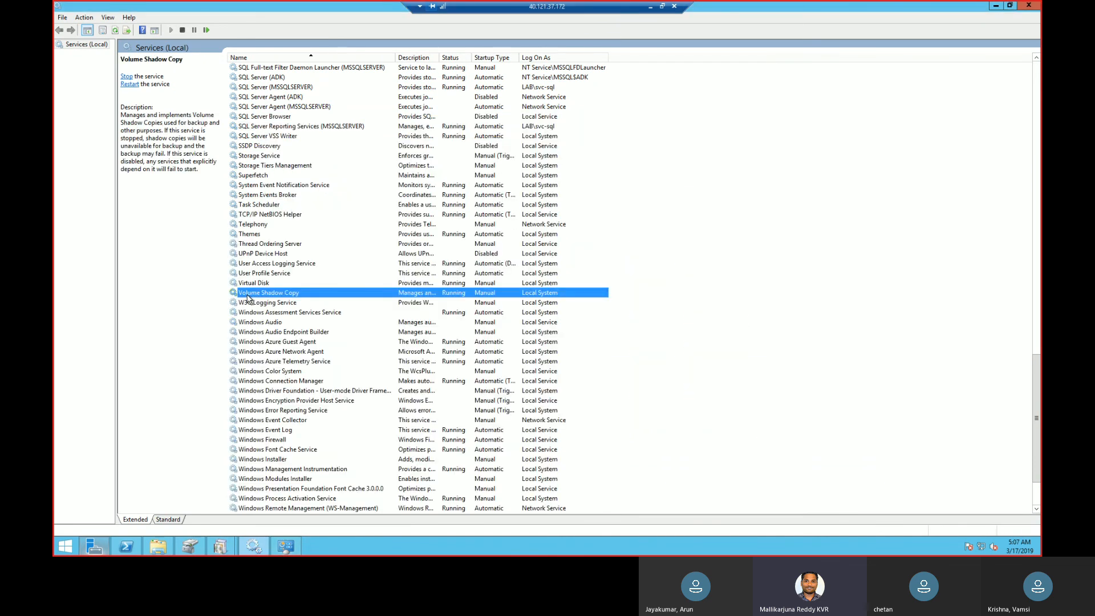
click(352, 107)
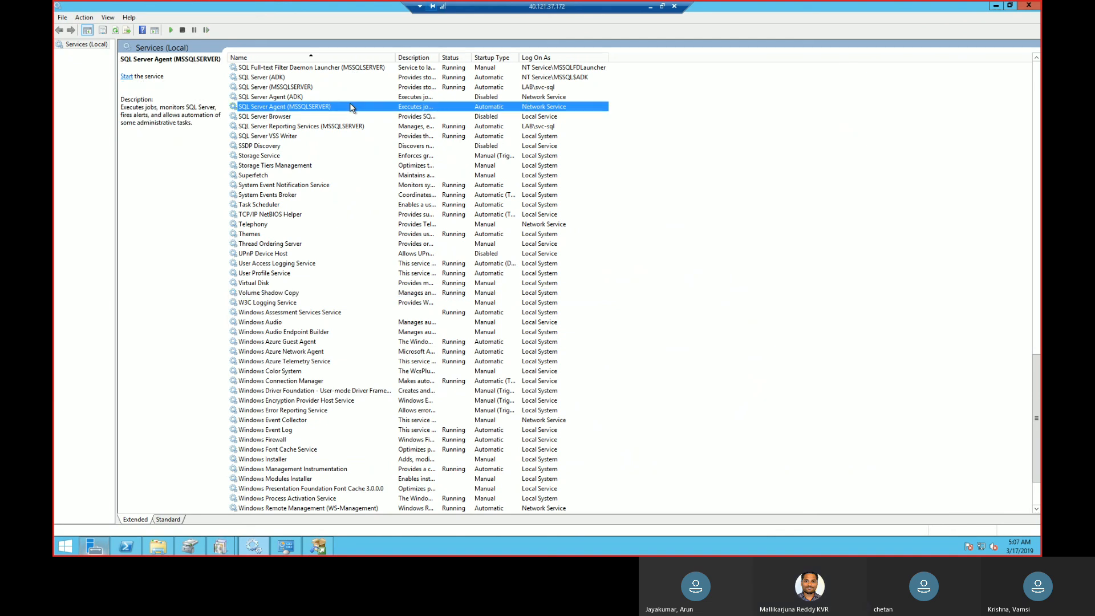
right_click(352, 107)
click(385, 197)
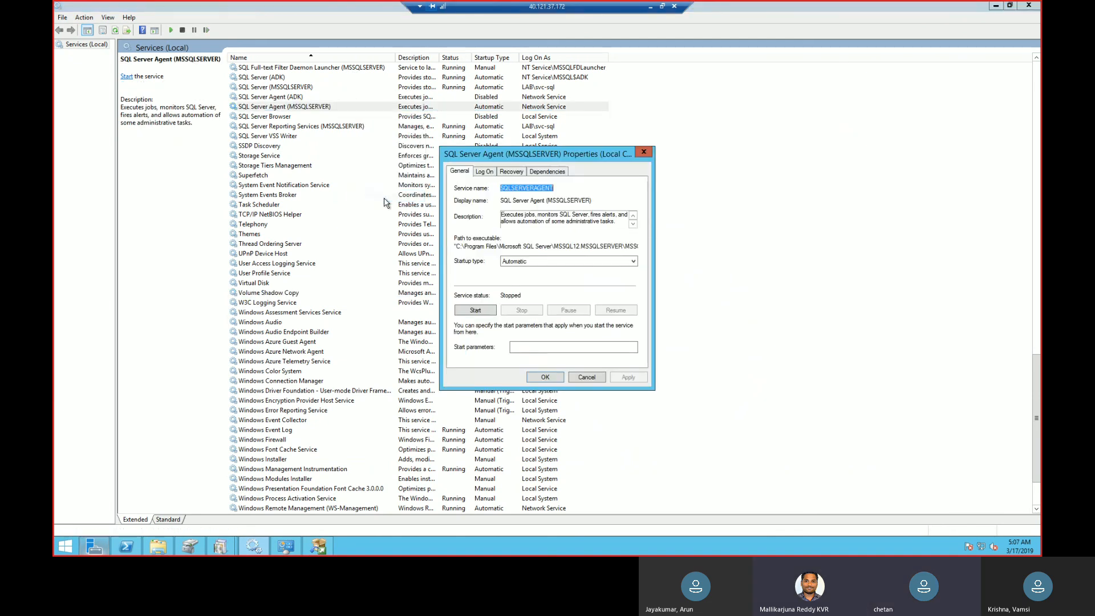
double_click(597, 264)
click(607, 263)
click(535, 299)
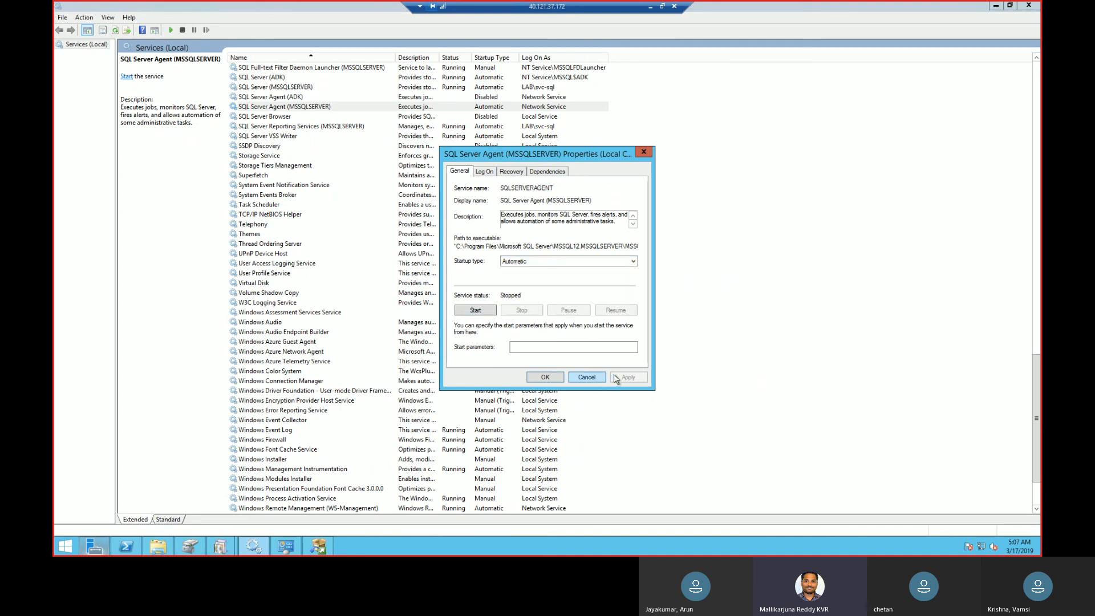
click(594, 262)
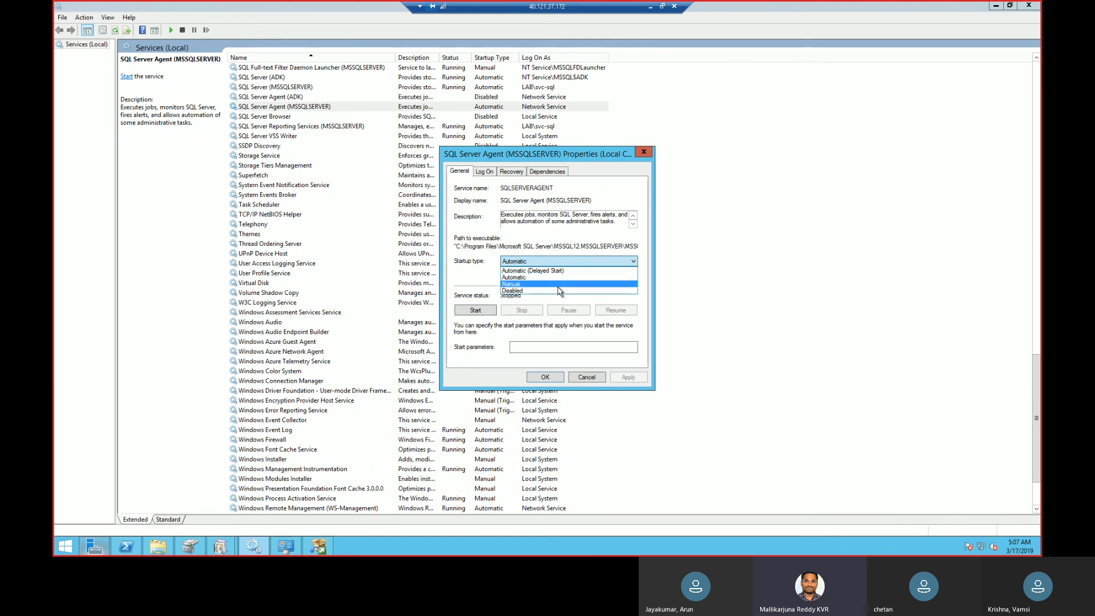
click(559, 291)
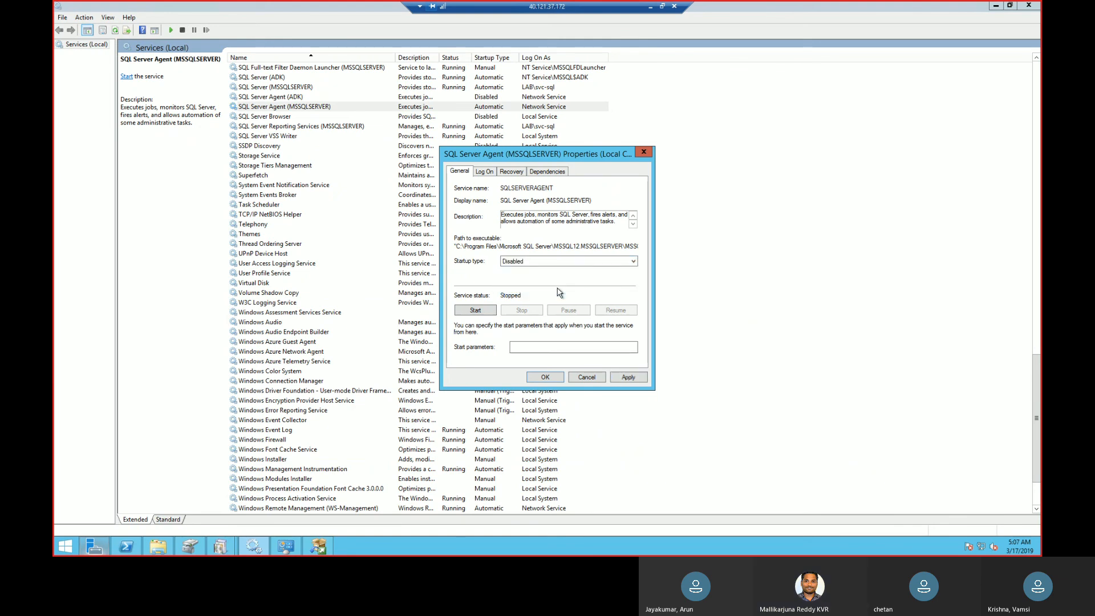
click(628, 377)
click(546, 377)
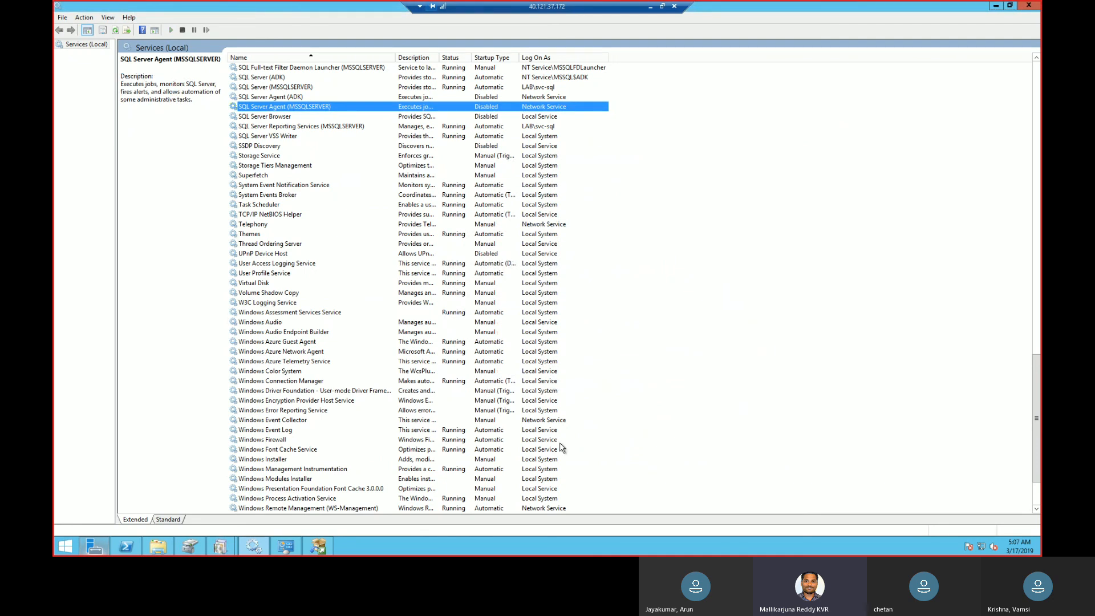
Return to the Configuration Manager setup, dismiss its error and retry the Database Information page with its settings unchanged.
click(223, 549)
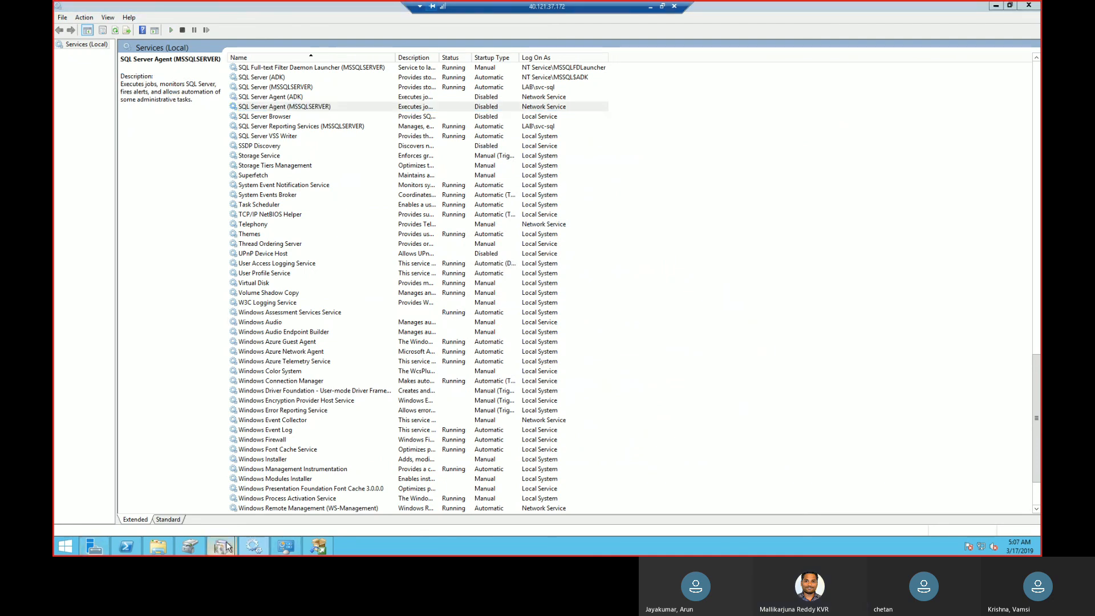
click(328, 508)
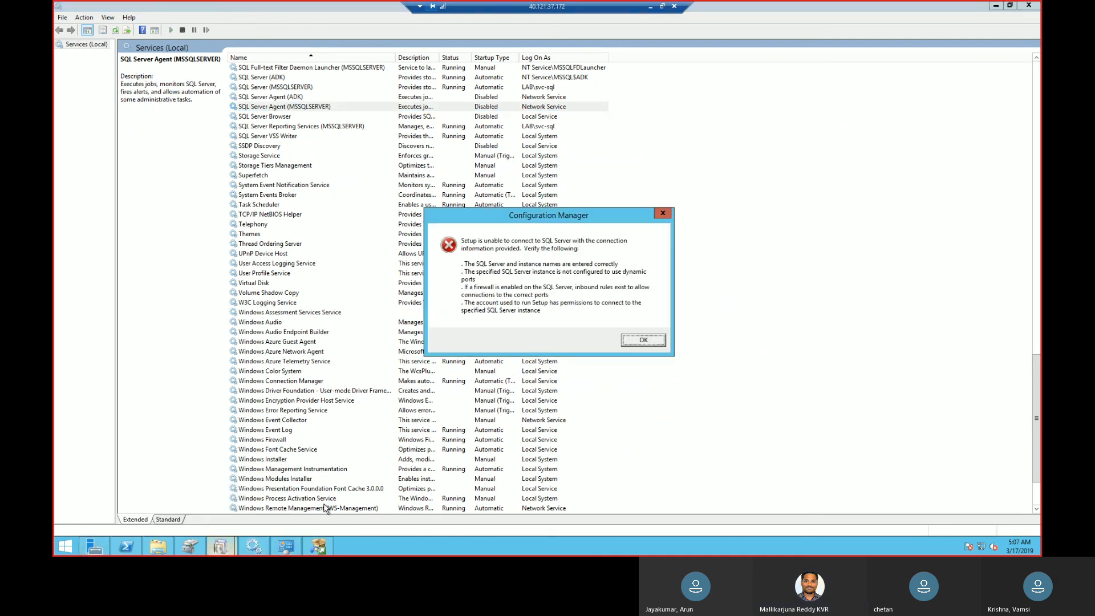
click(656, 340)
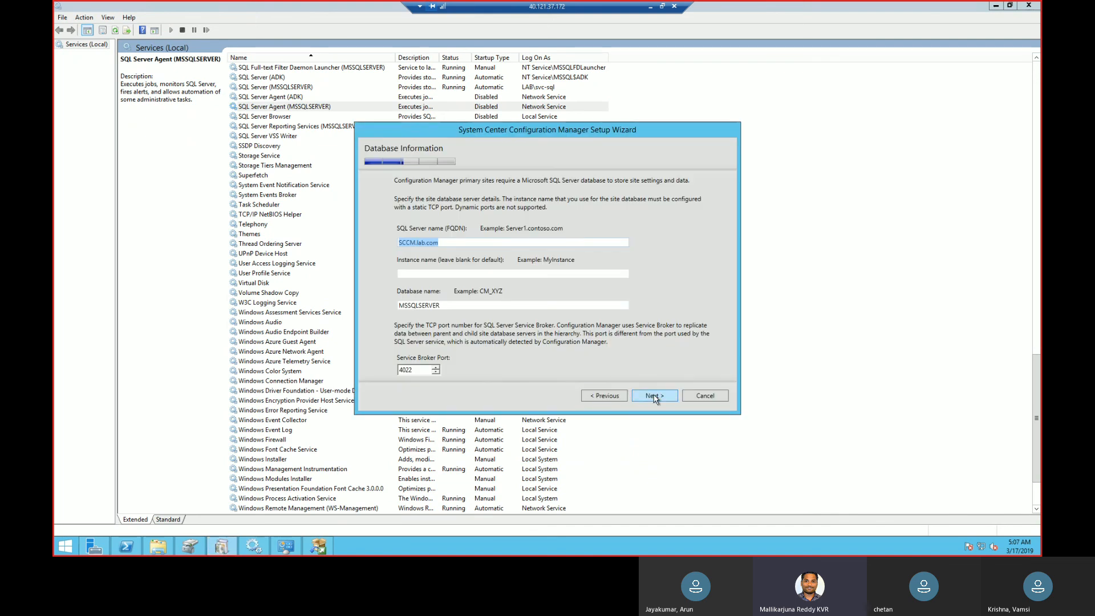
click(654, 394)
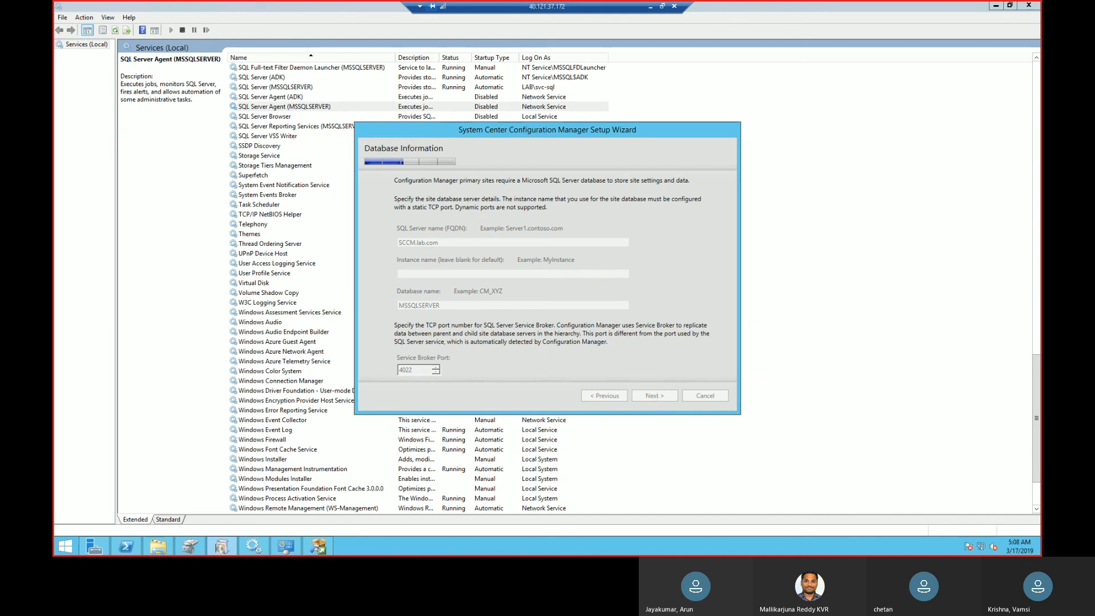
Search the installed apps for "sql" and "SQL tool" and clear the search text.
click(70, 546)
text(tool)
key(BackSpace)
key(BackSpace)
key(BackSpace)
key(BackSpace)
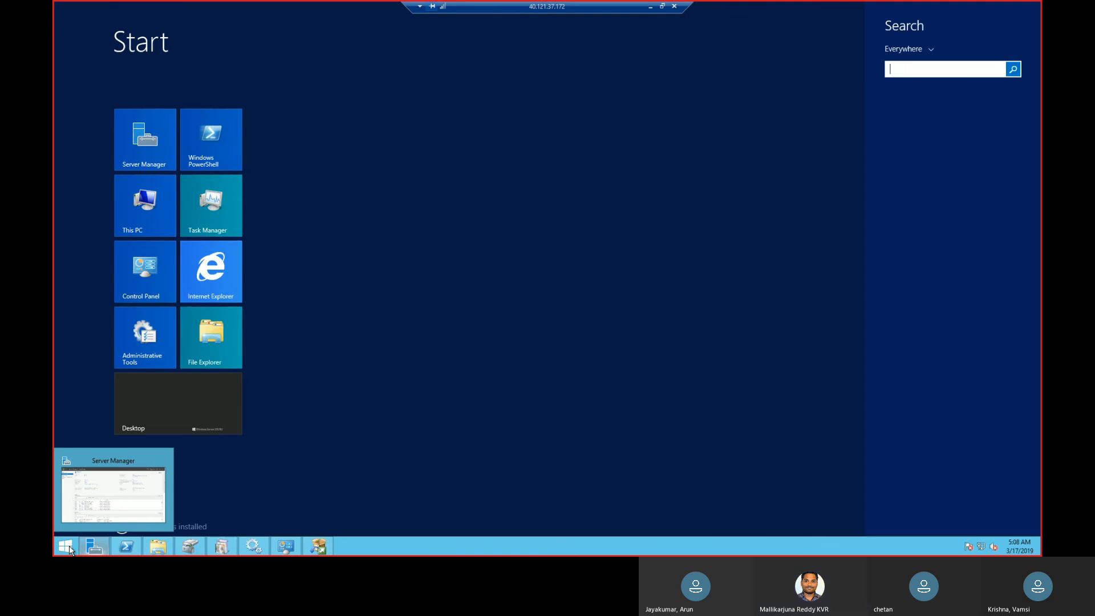
text(sql)
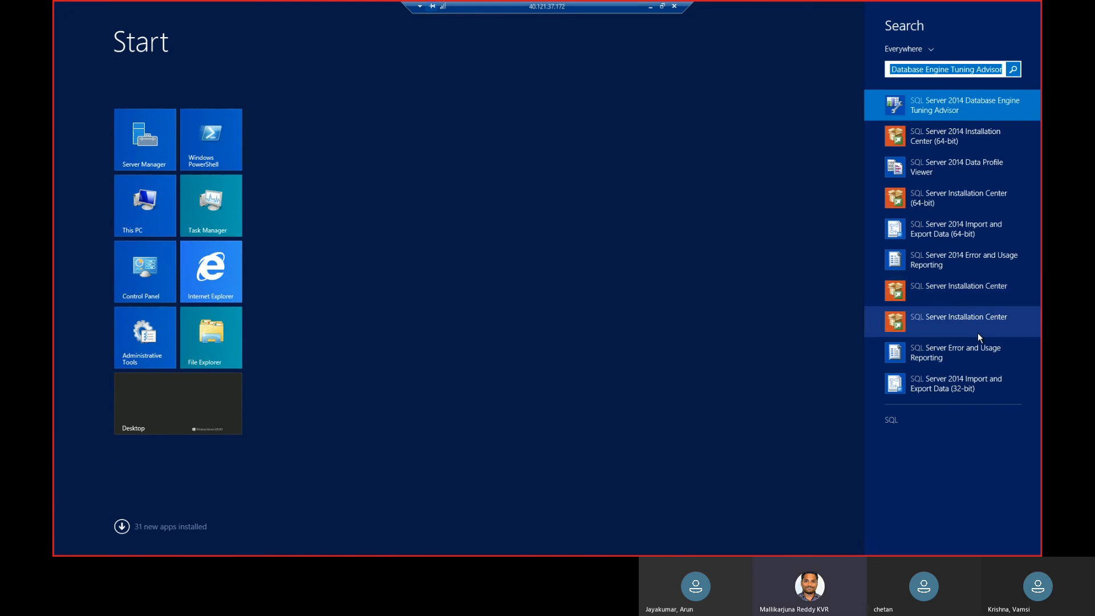
text(SQL tool)
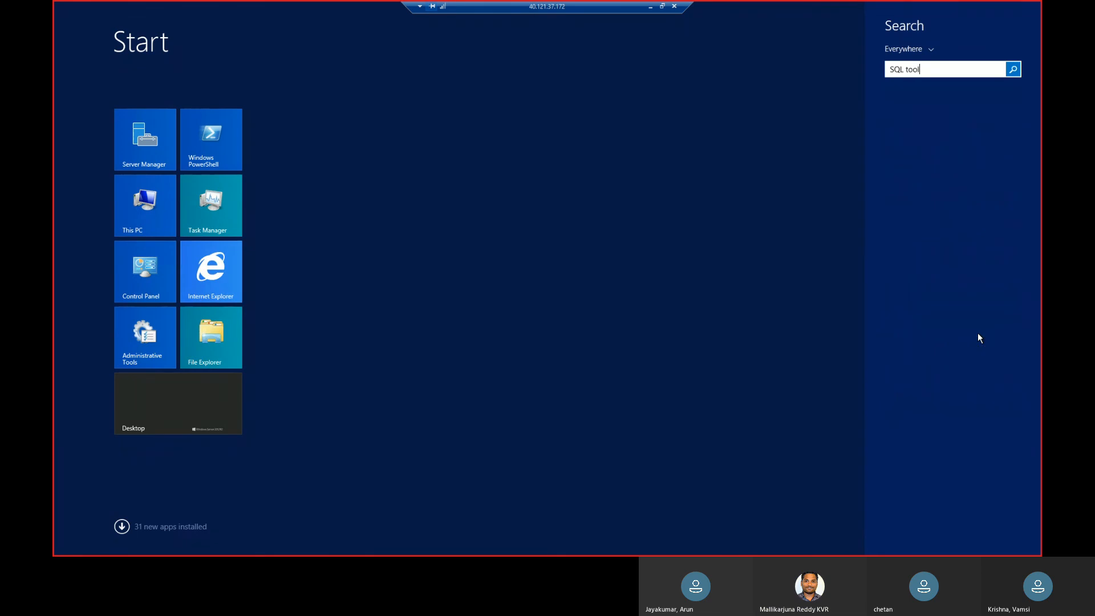
key(BackSpace)
key(BackSpace)
key(BackSpace)
key(BackSpace)
key(BackSpace)
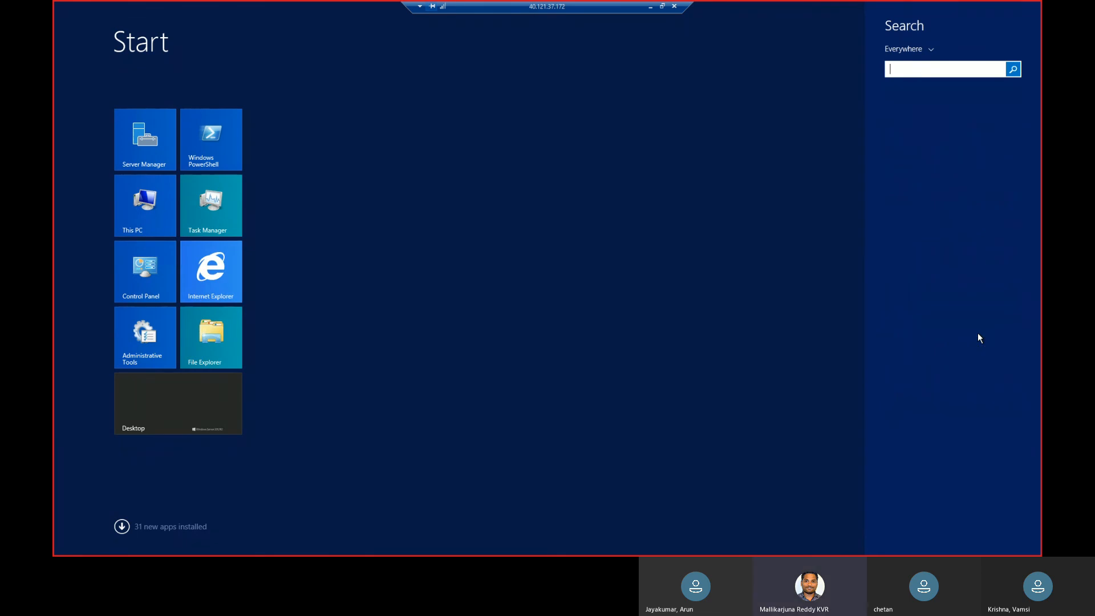
Search for "ssms" to open SQL Server 2014 Management Studio and connect to the sccm Database Engine with Windows Authentication.
text(ssms)
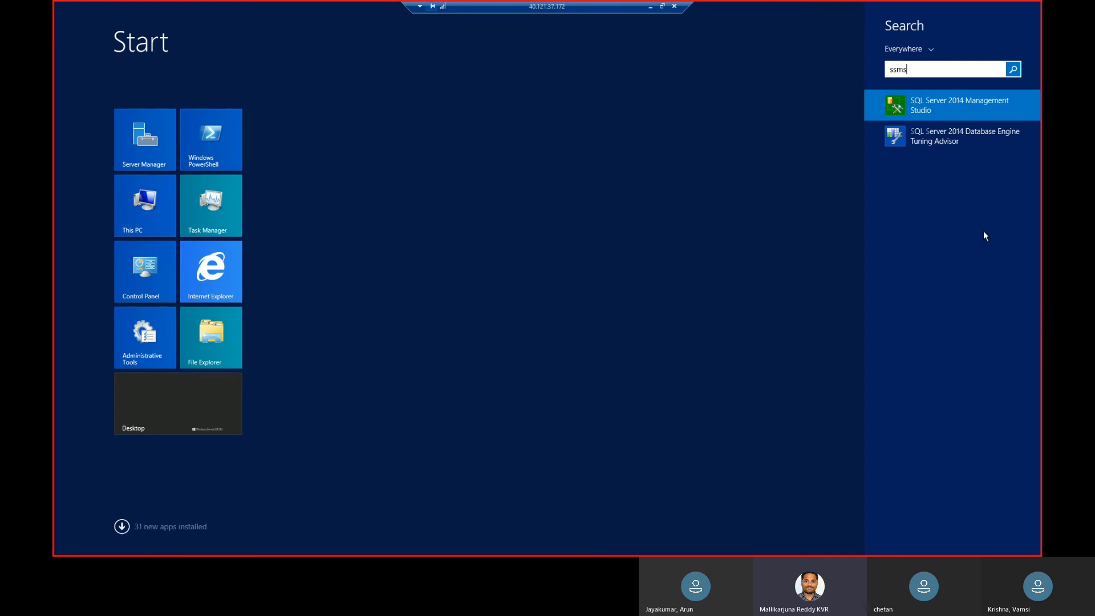
click(974, 111)
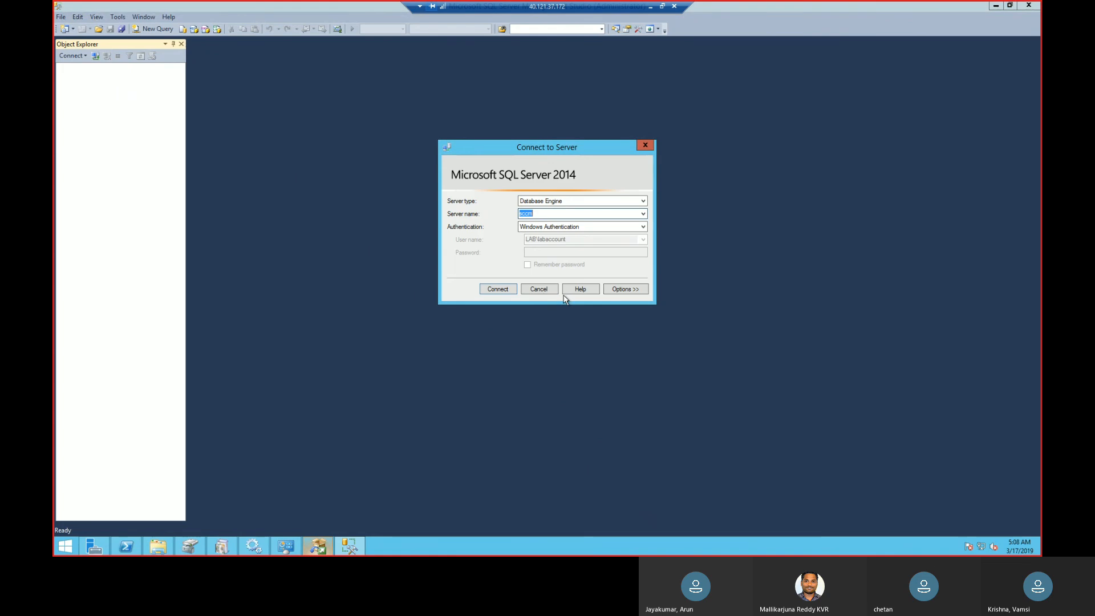
click(508, 290)
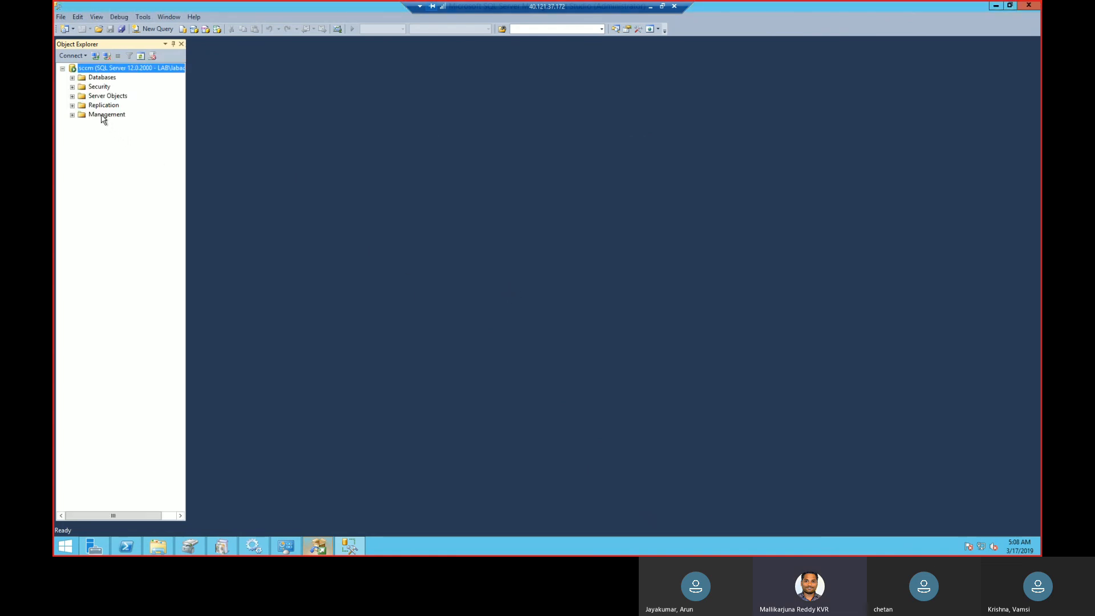
Examine the server's databases, expanding the system databases and the contents of tempdb.
click(72, 78)
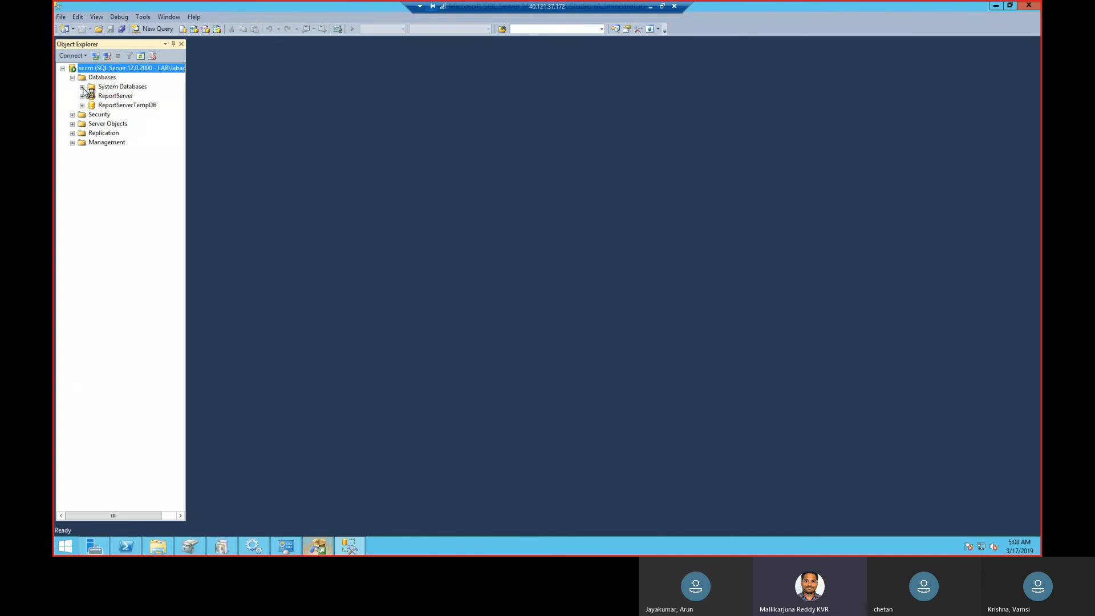
click(82, 87)
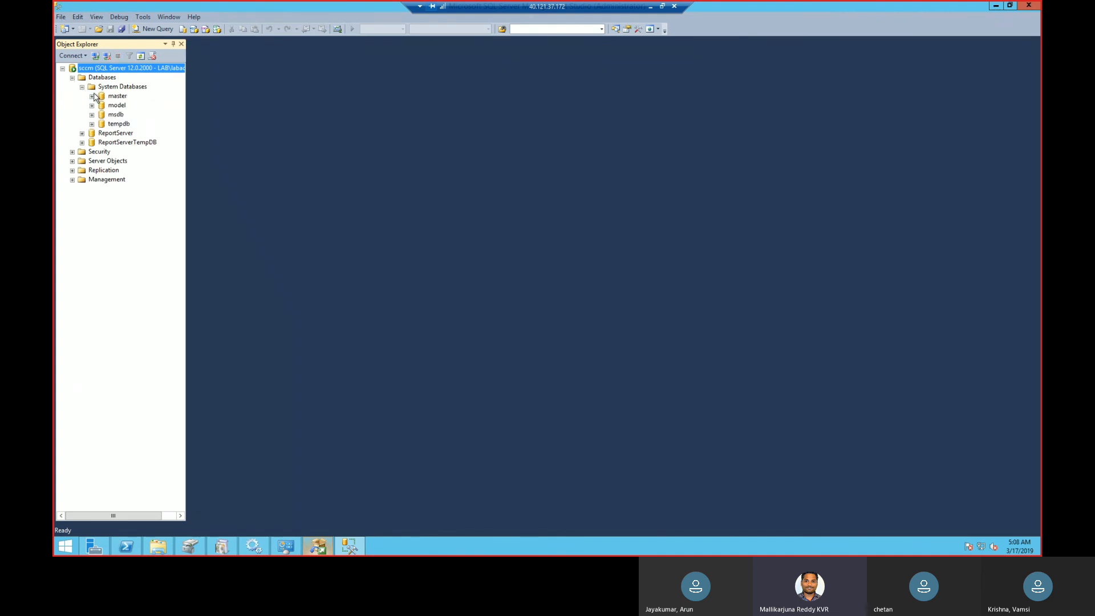
click(119, 124)
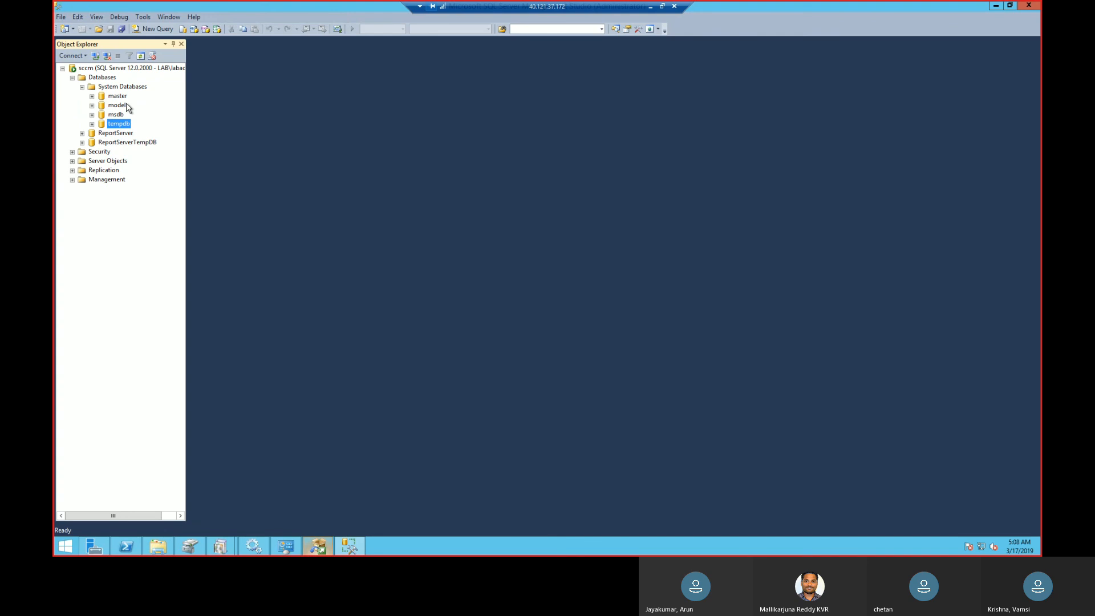
click(92, 125)
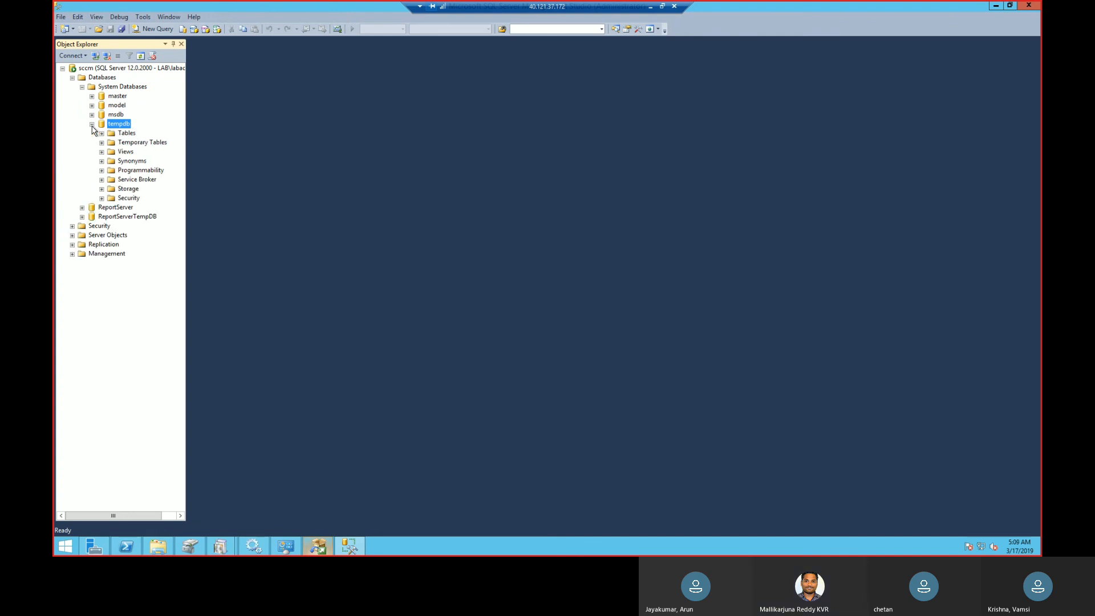
click(92, 124)
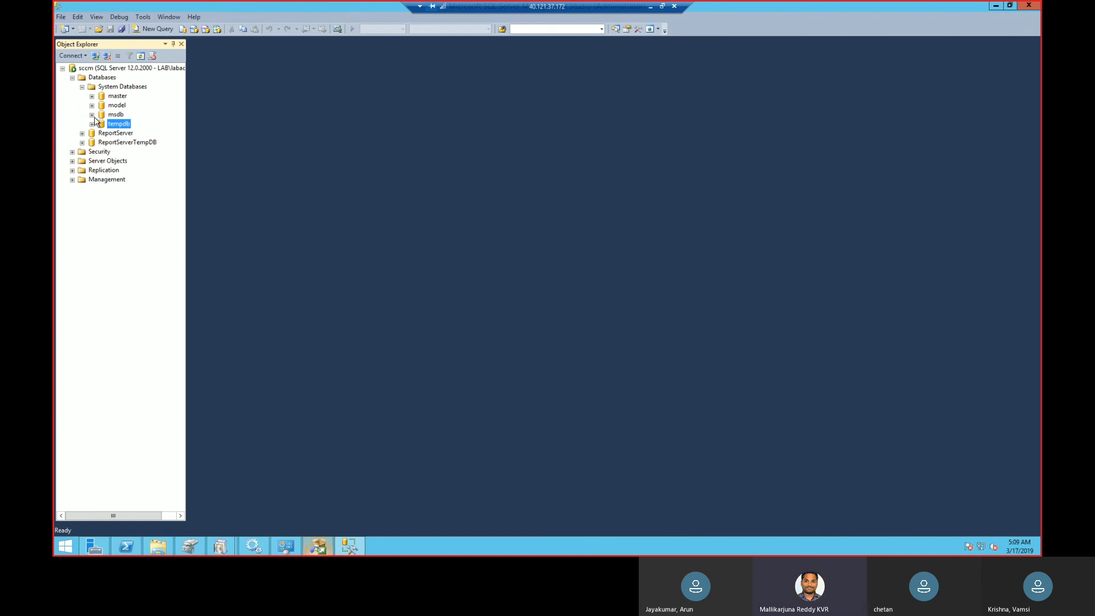
click(91, 115)
click(93, 116)
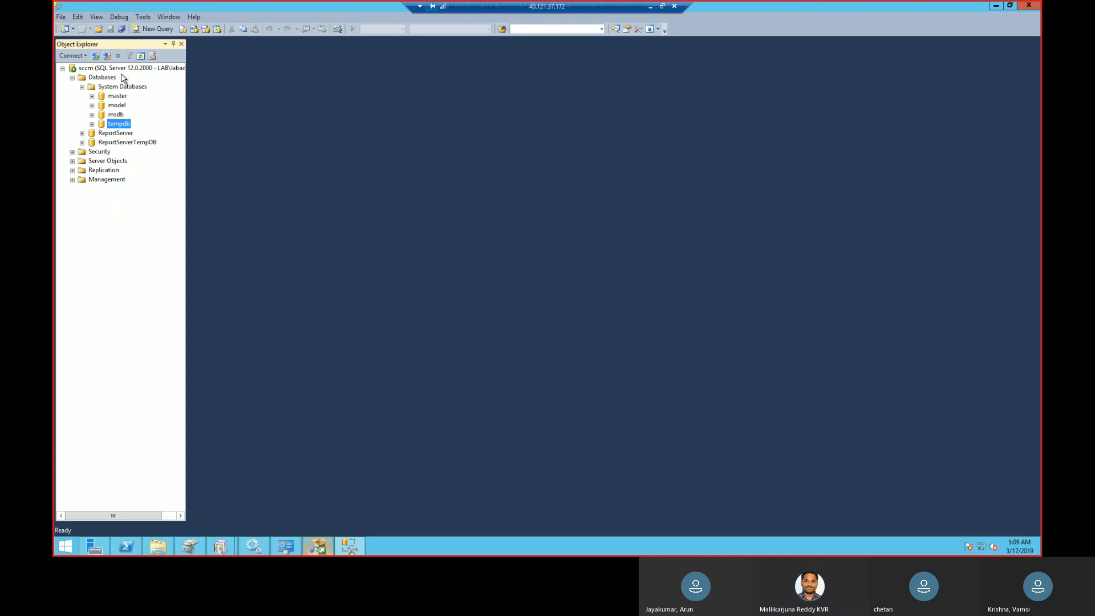
click(91, 70)
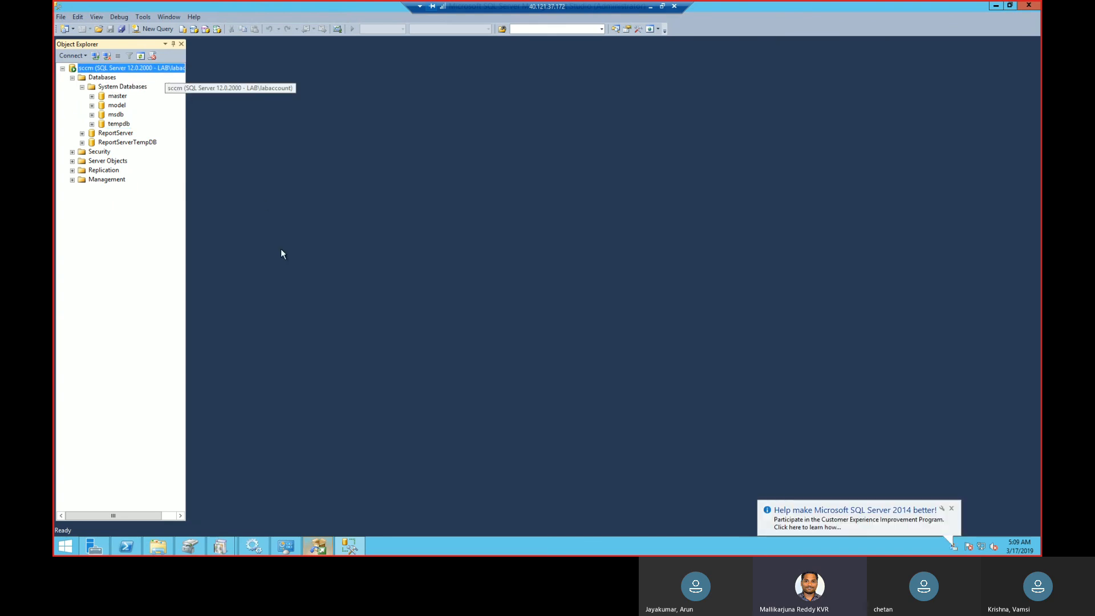
Dismiss the Configuration Manager connection error and quit the SQL Server 2012 removal after widening the Features column in its instance list.
click(323, 547)
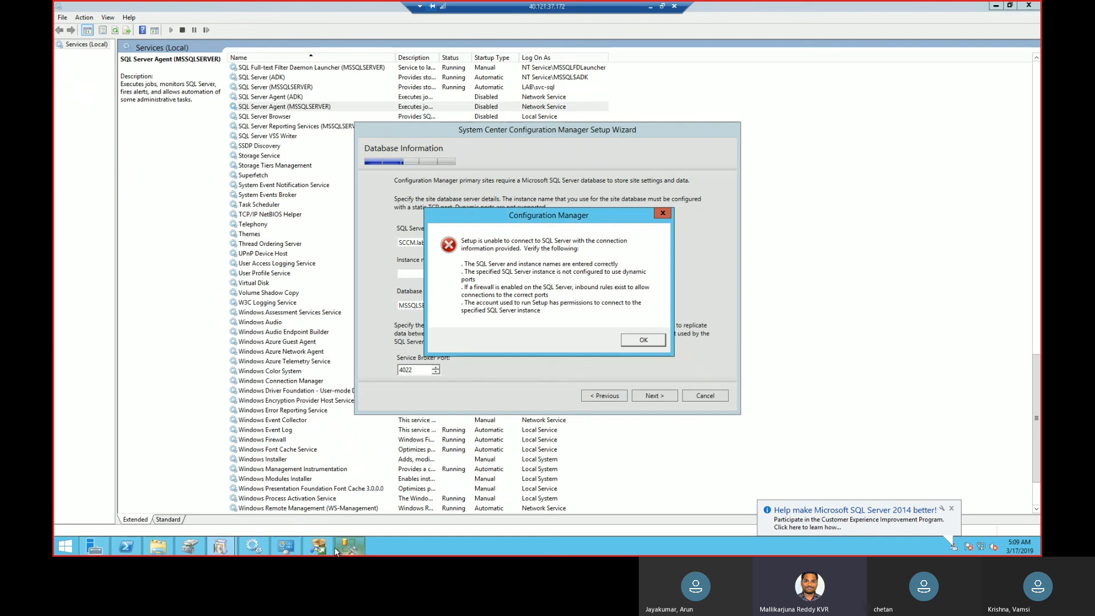
click(663, 213)
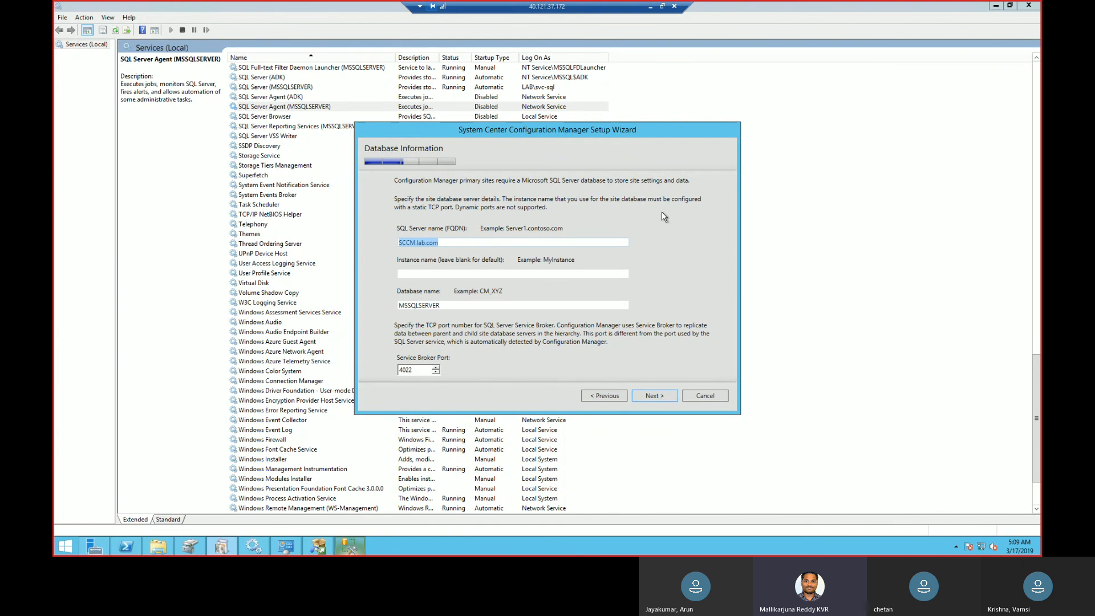
click(317, 545)
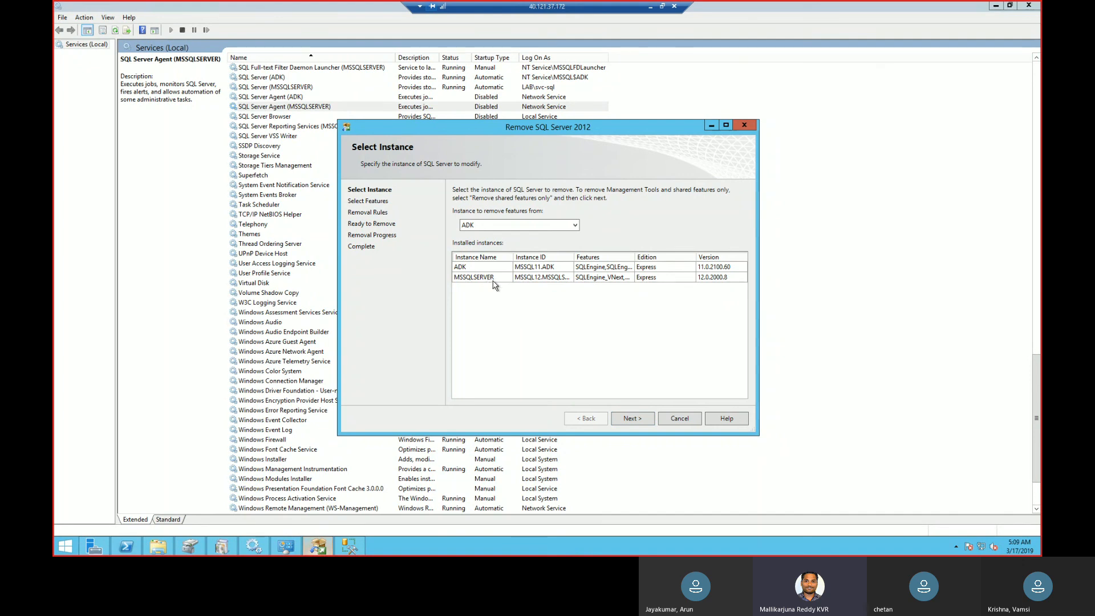
double_click(635, 255)
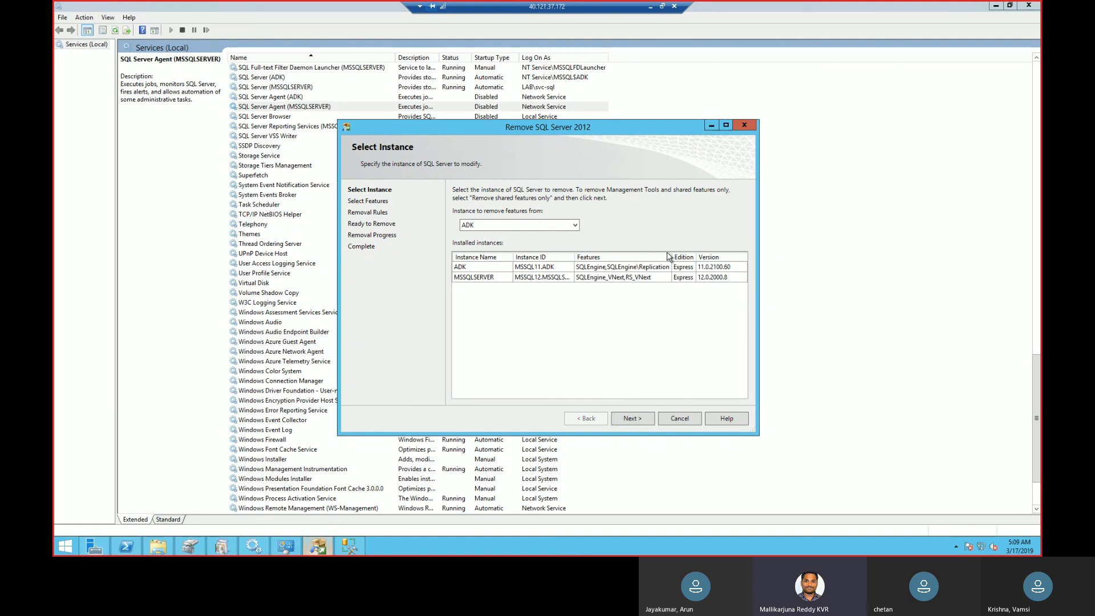
click(750, 128)
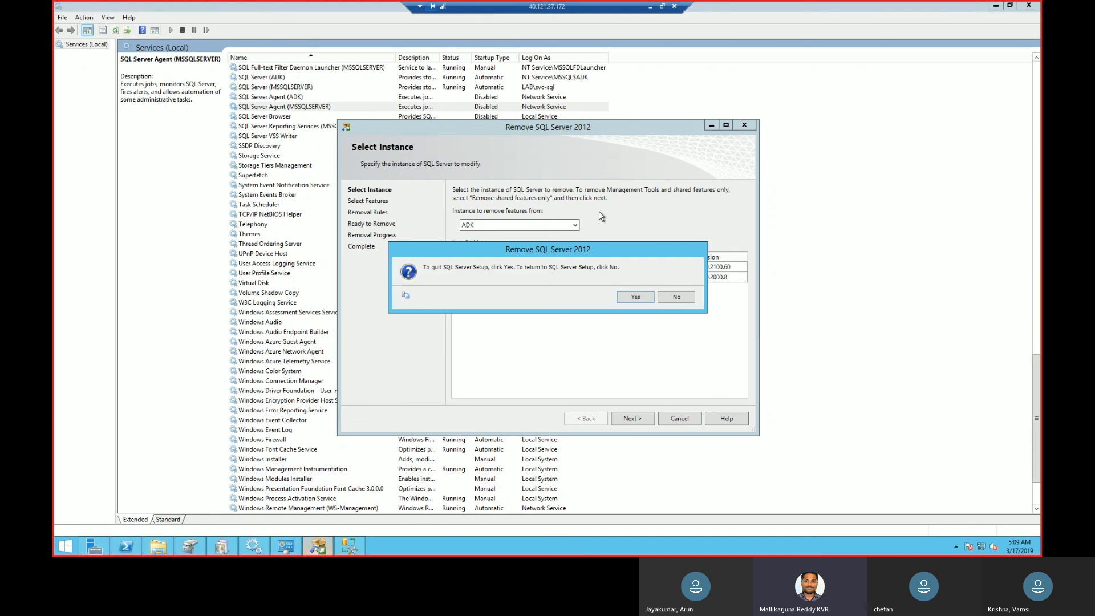
click(639, 299)
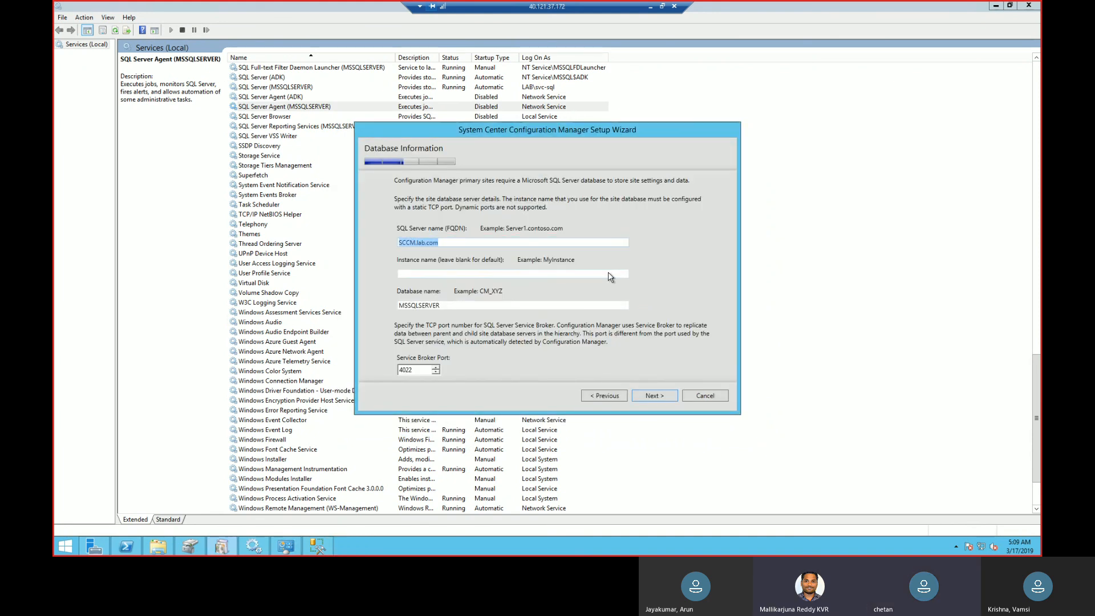
Change the site database name to SQLEXPRESS and submit the Database Information page.
click(462, 308)
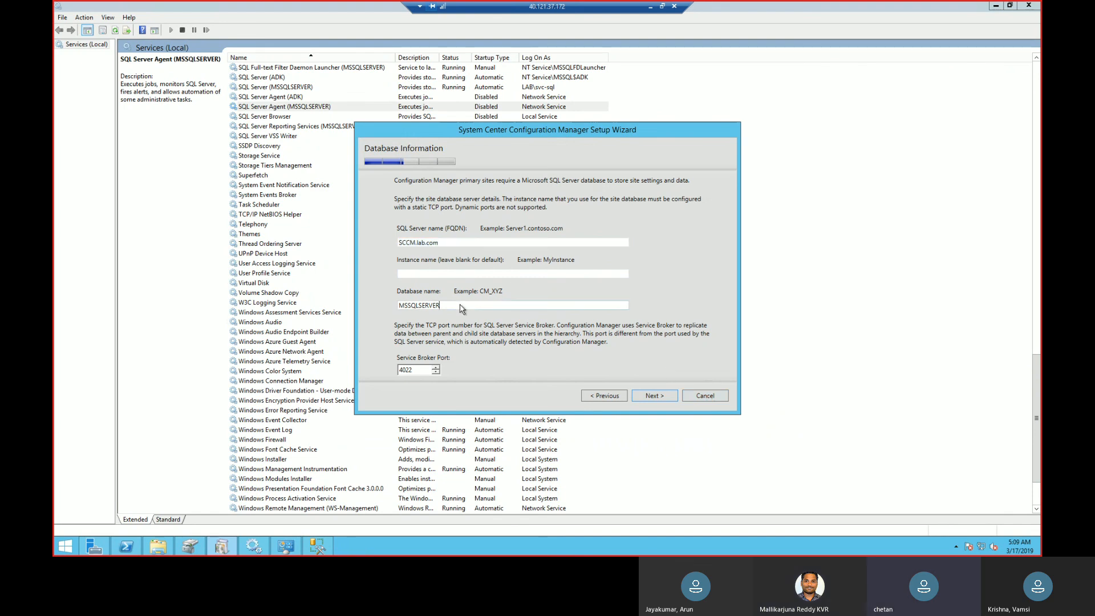
key(BackSpace)
key(BackSpace)
key(BackSpace)
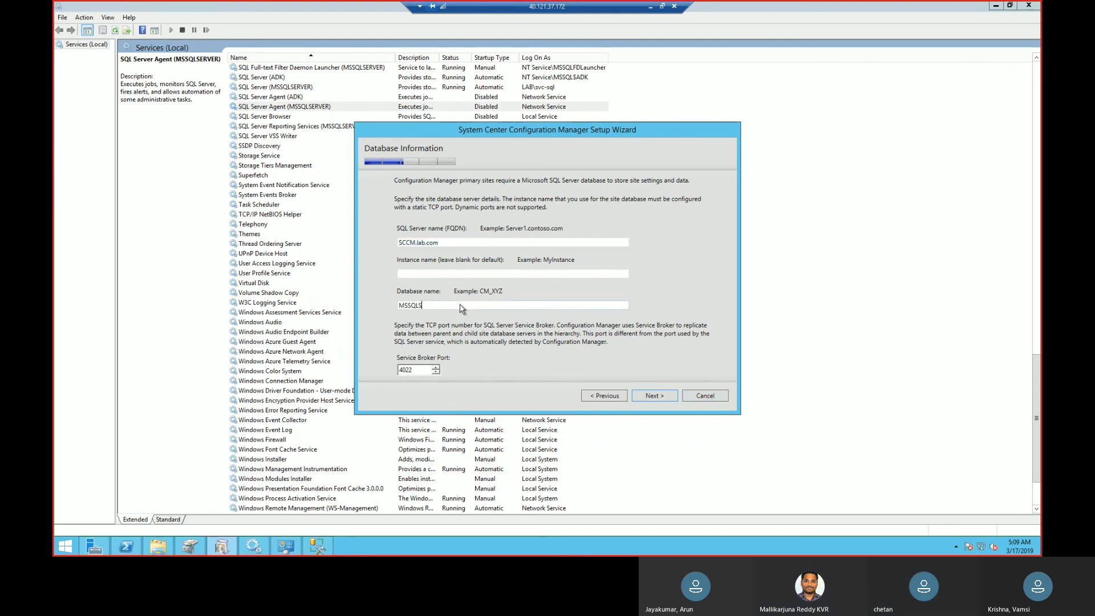
key(BackSpace)
text(EXPRESS)
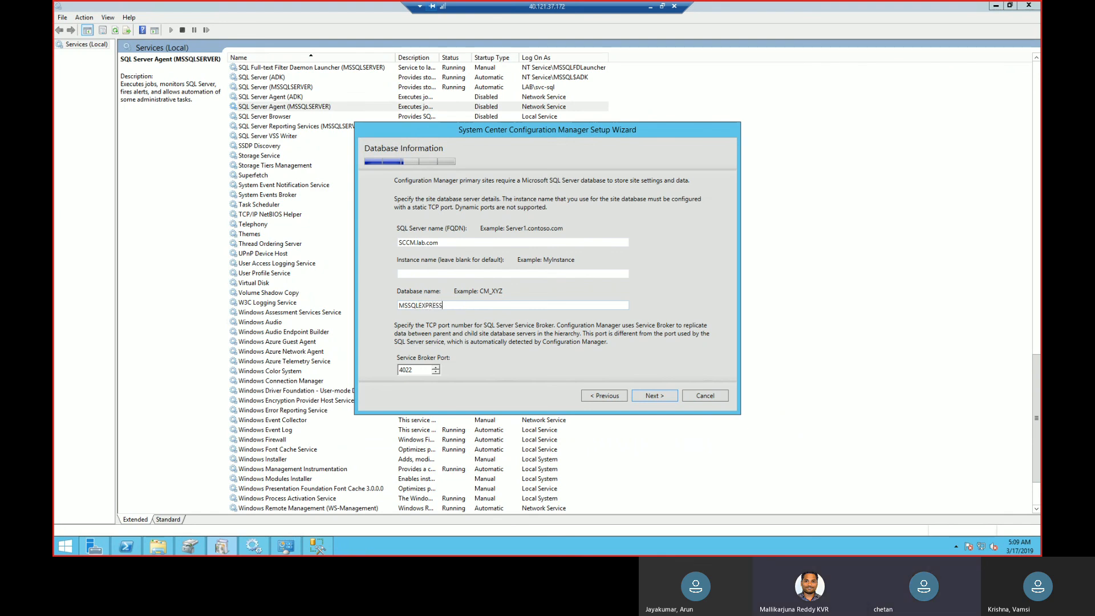
click(408, 305)
key(BackSpace)
key(BackSpace)
click(652, 395)
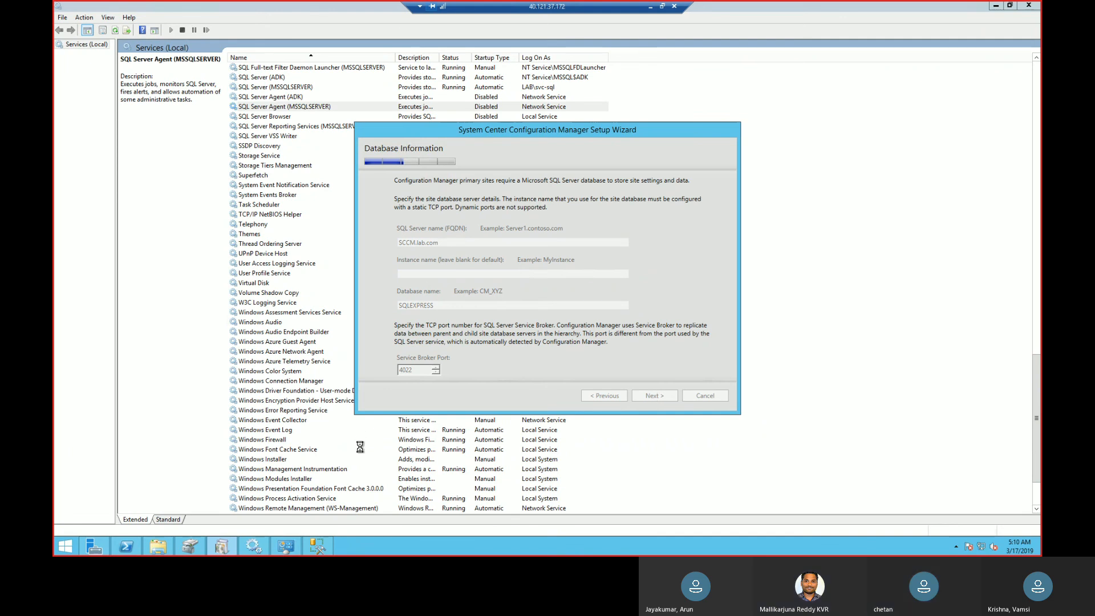
Restart SQL Server 2014 Management Studio, finding it with "ssms", and connect to the sccm Database Engine with Windows Authentication.
click(321, 551)
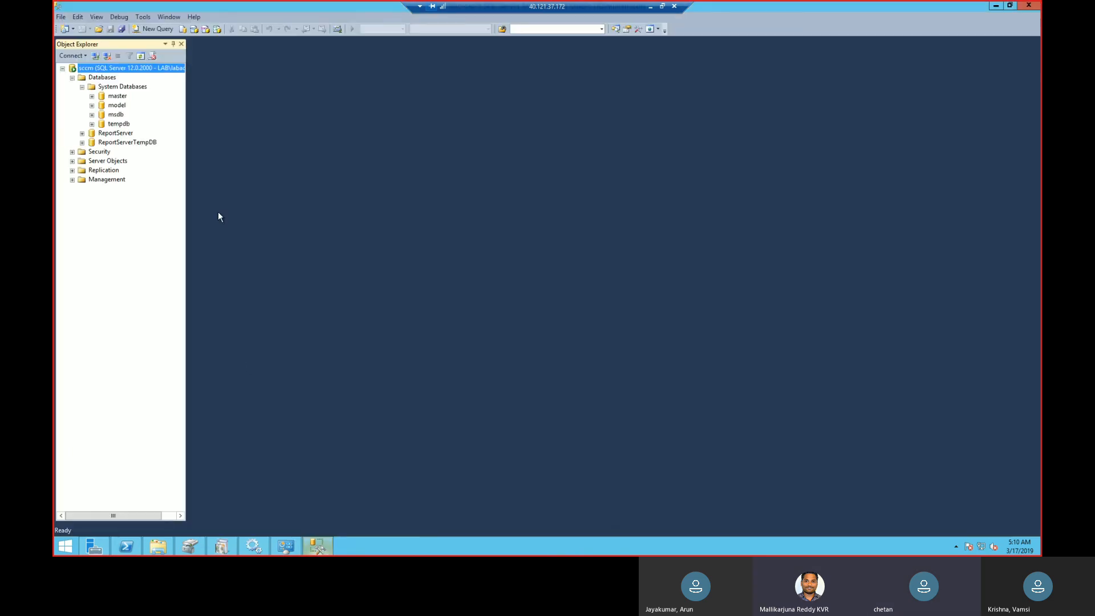
click(61, 17)
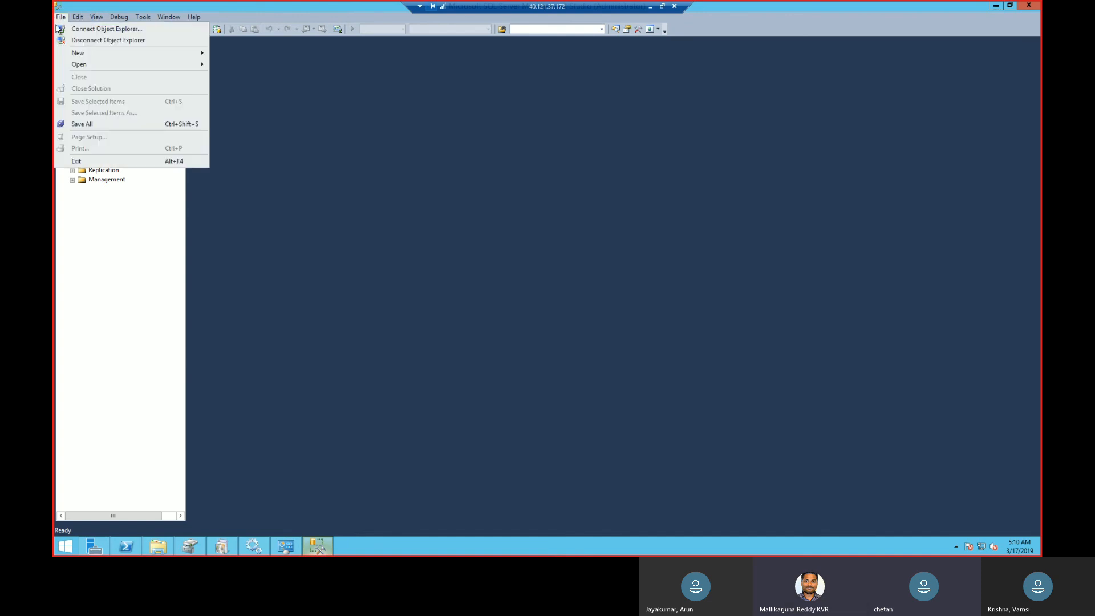
click(80, 162)
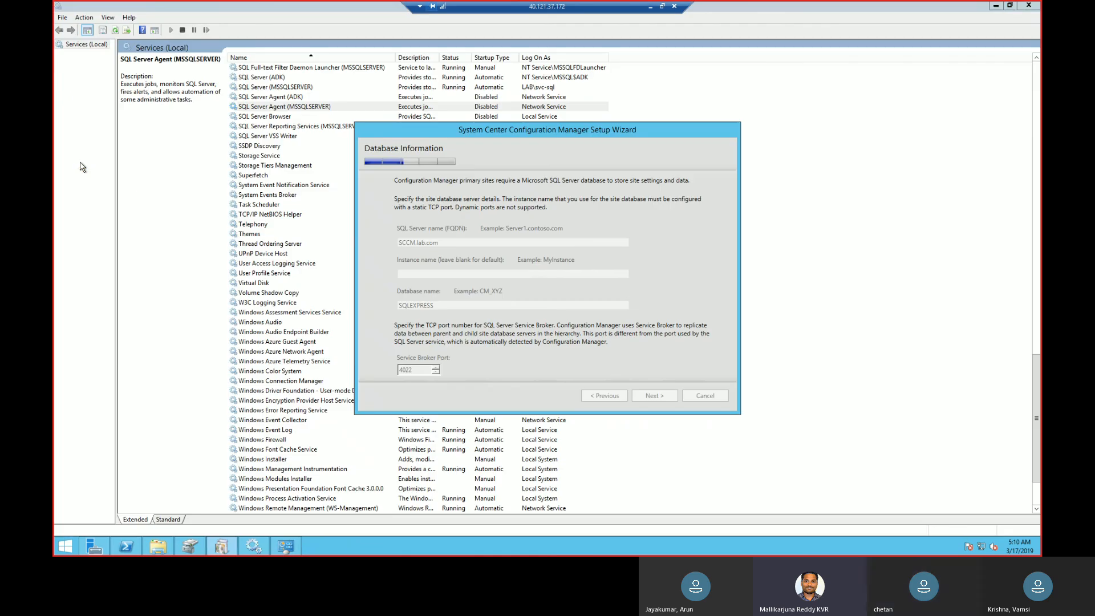
click(66, 546)
text(ssms)
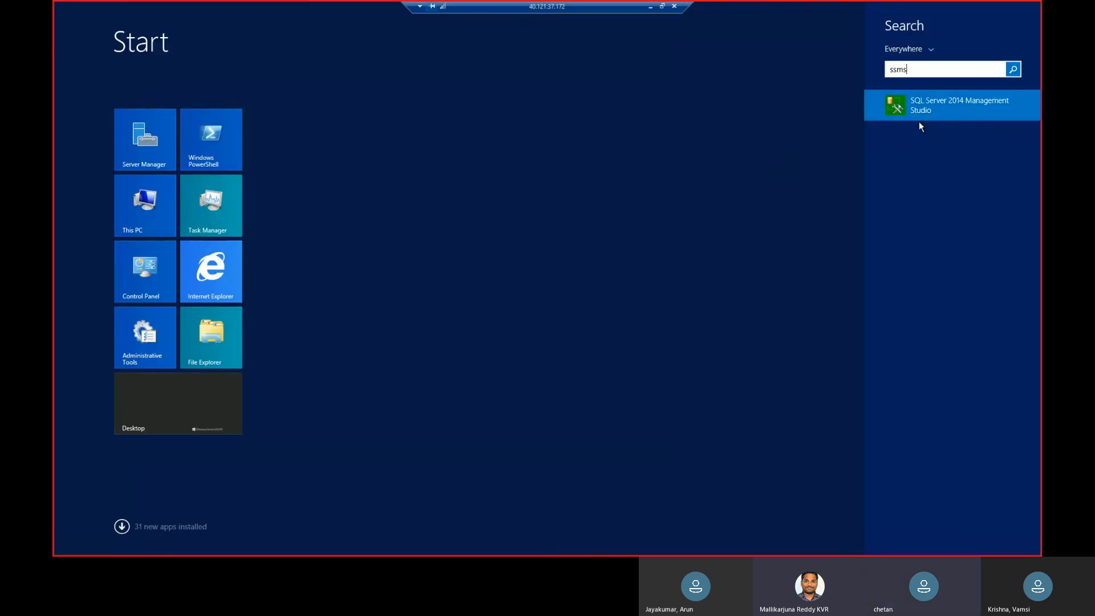
click(929, 115)
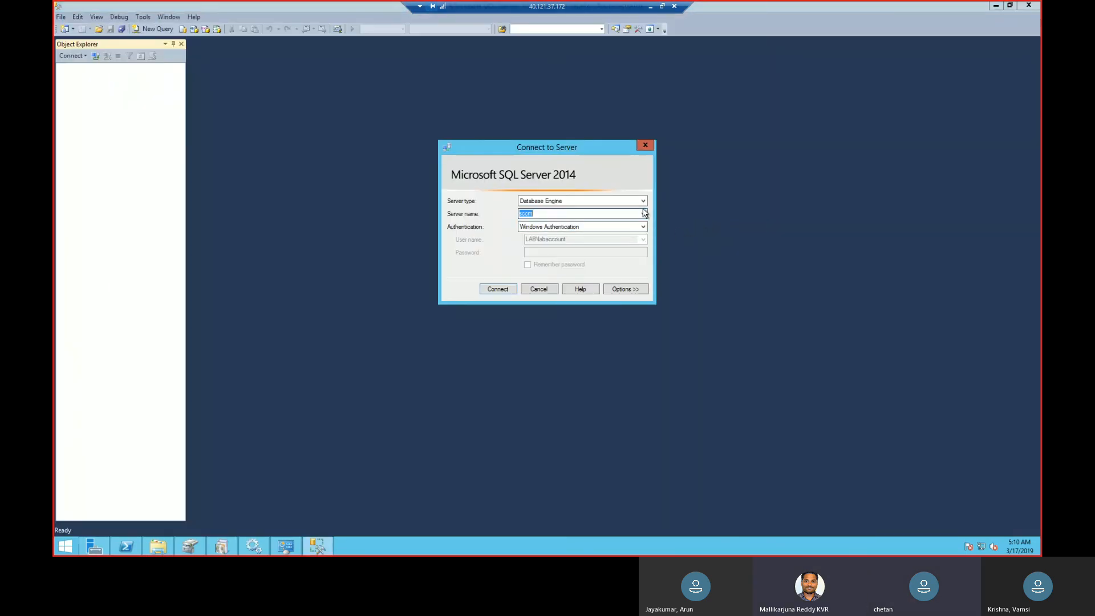
click(643, 213)
click(643, 213)
click(507, 289)
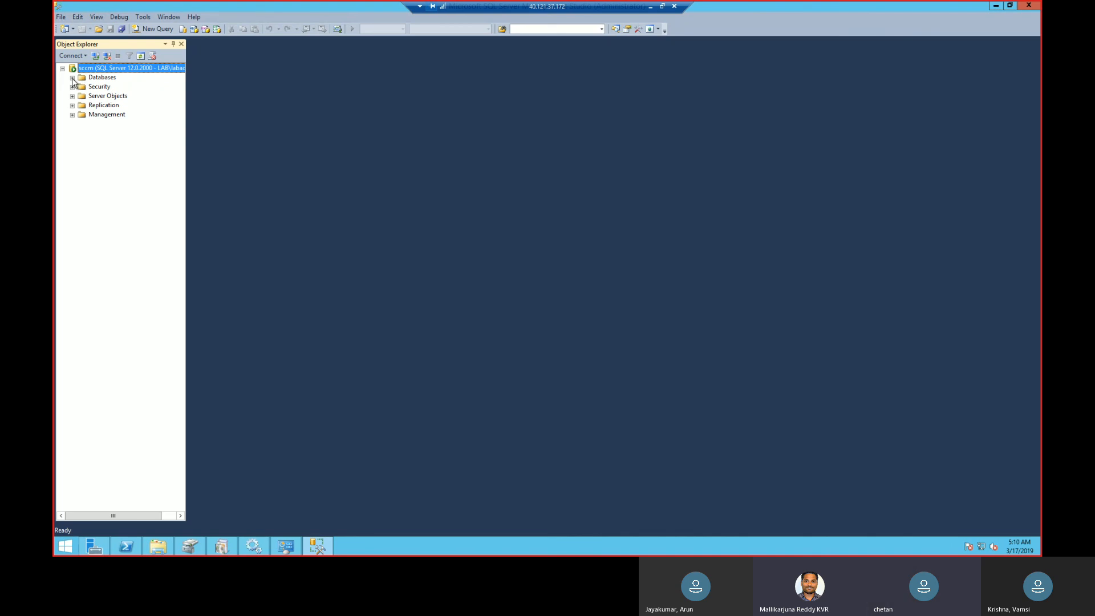
Expand the server's Databases and System Databases folders and check the actions available for the system databases.
click(72, 77)
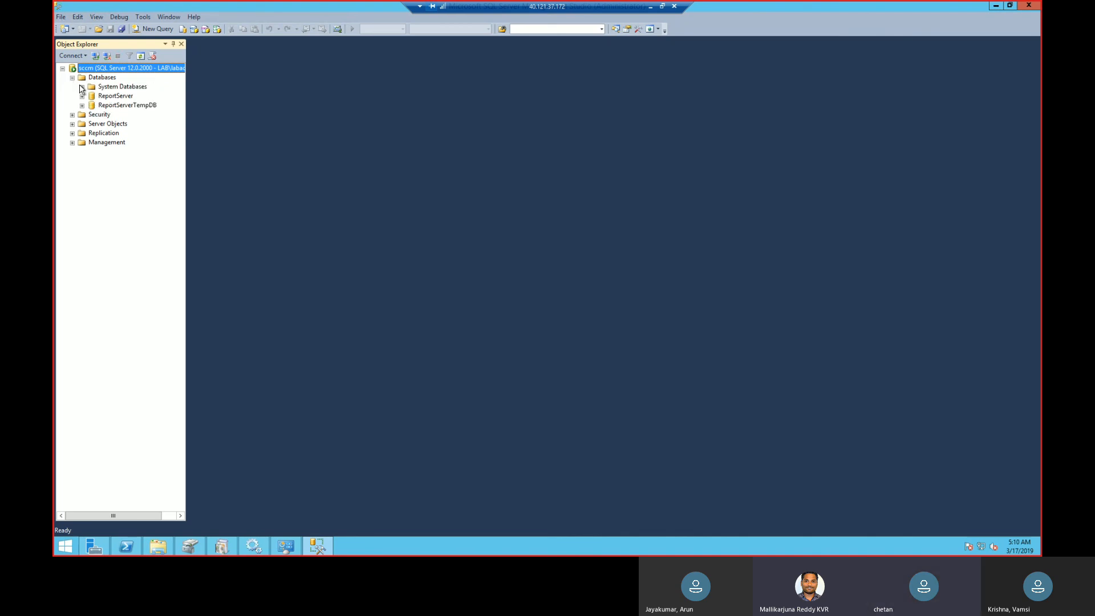
click(81, 87)
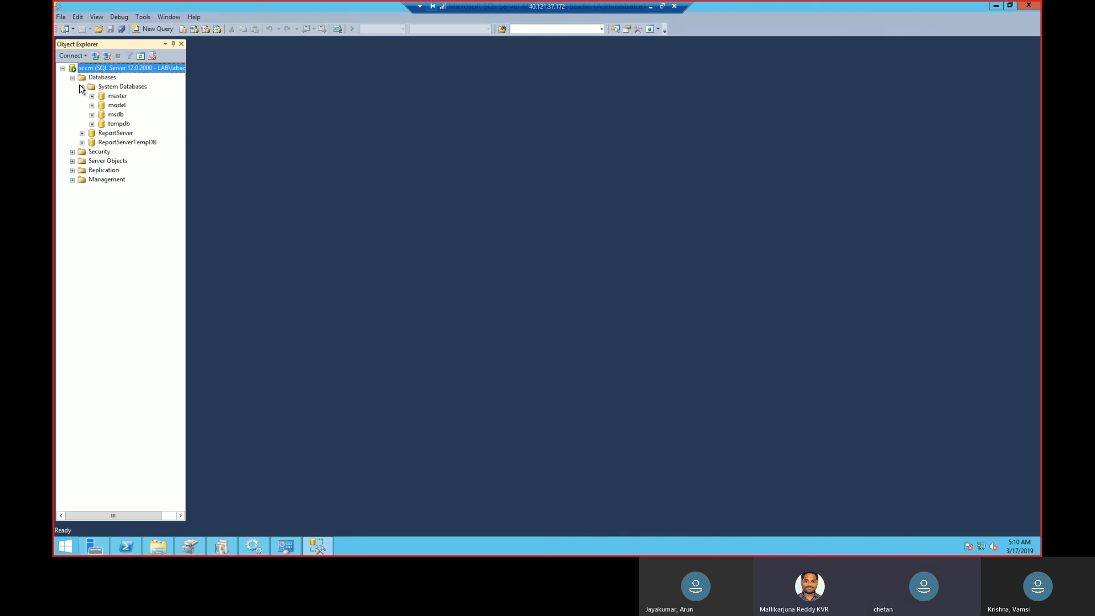
right_click(143, 90)
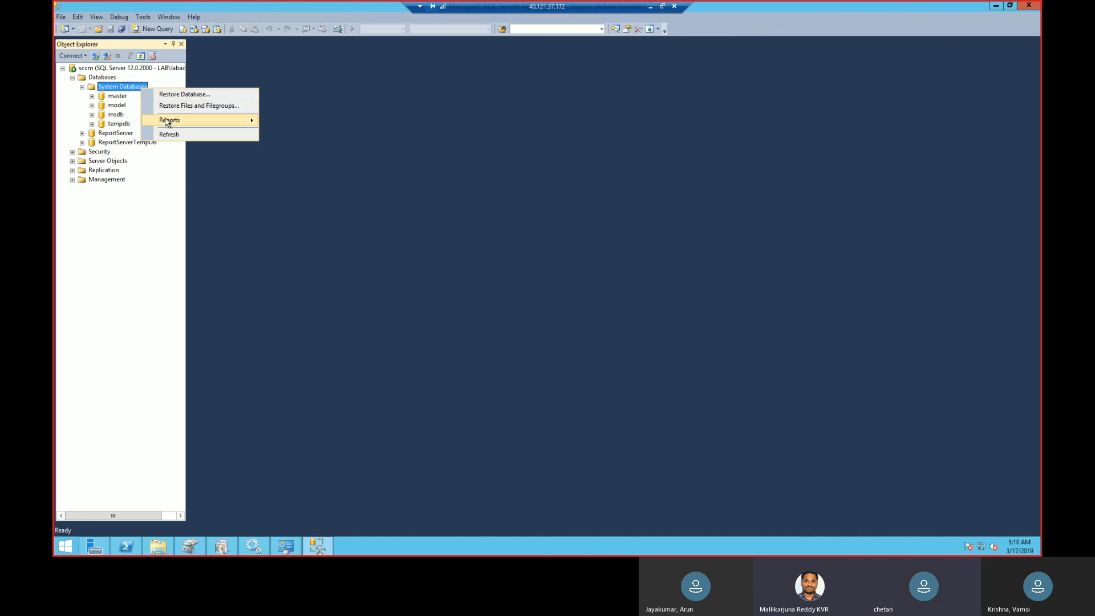
mouse_move(169, 122)
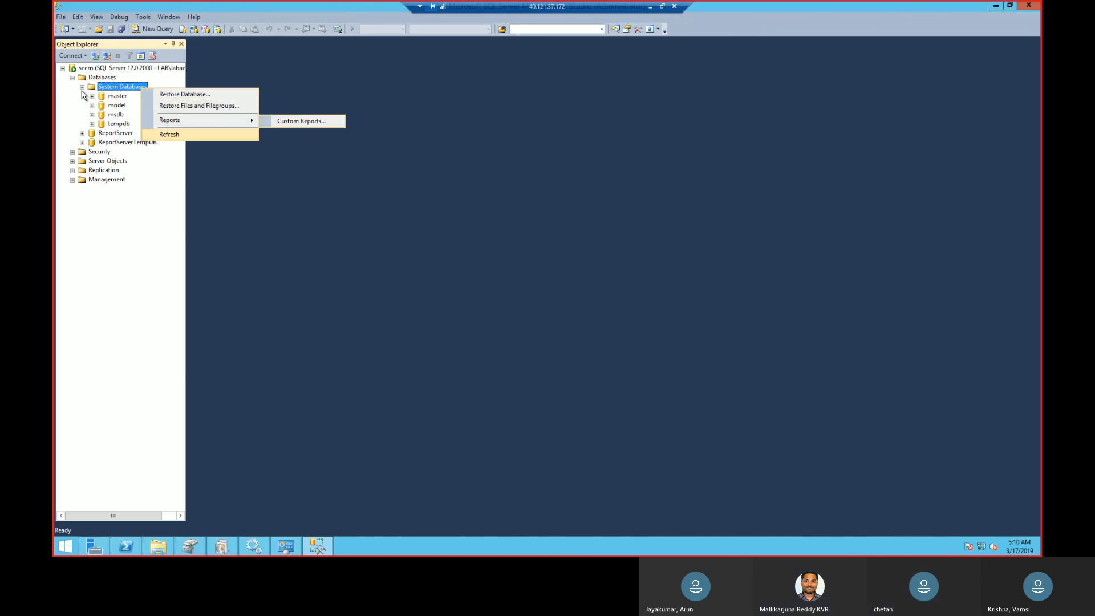
Start a new database named SCCM, add an extra unnamed database file, and try to create the database.
right_click(98, 80)
right_click(98, 80)
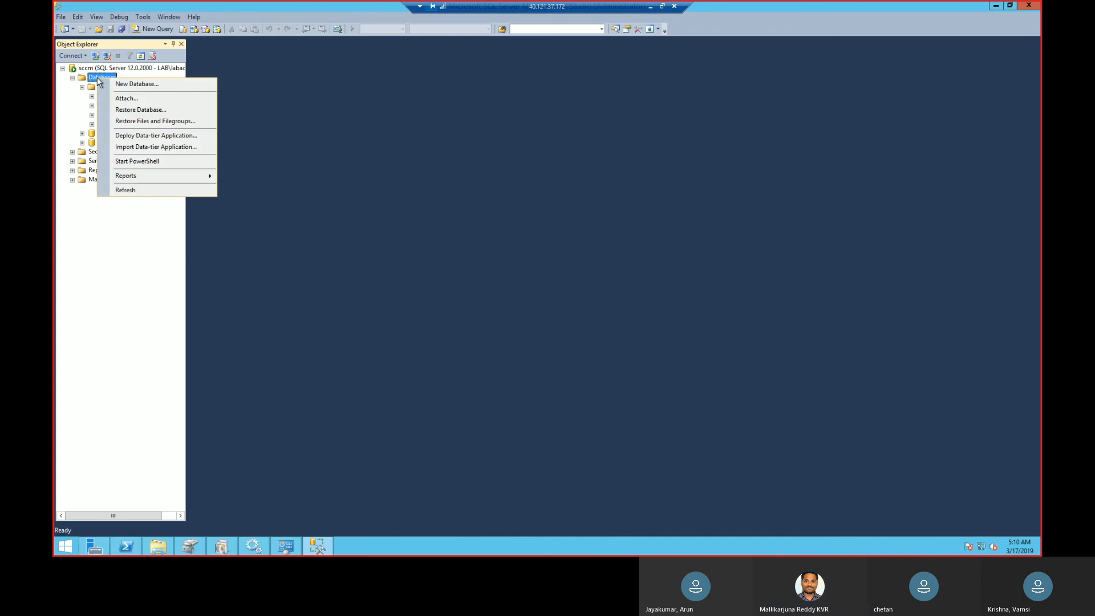
click(126, 86)
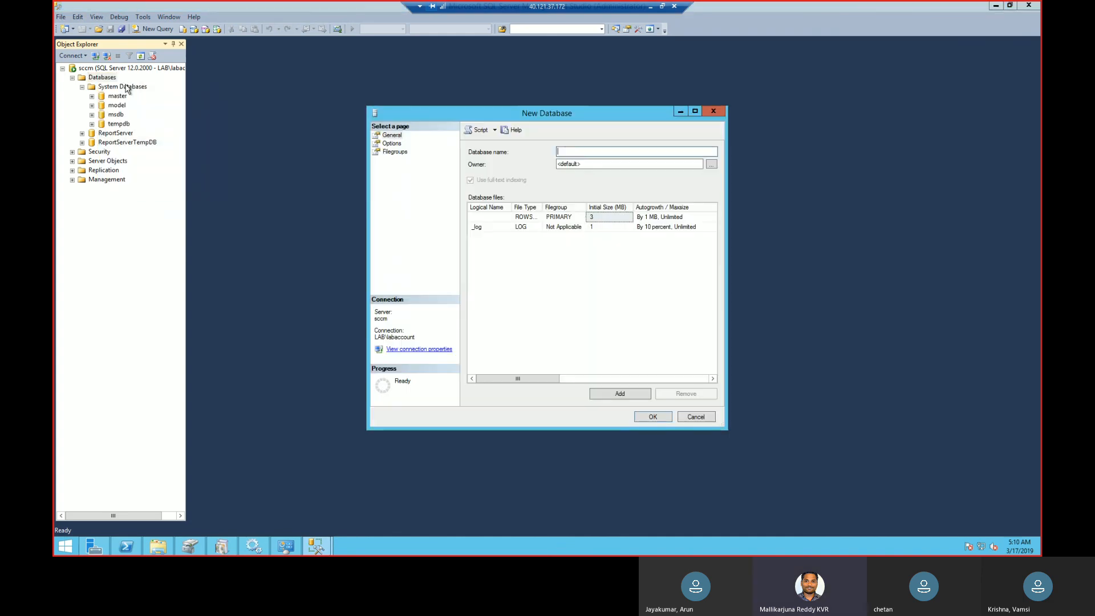
text(SCCM)
click(579, 293)
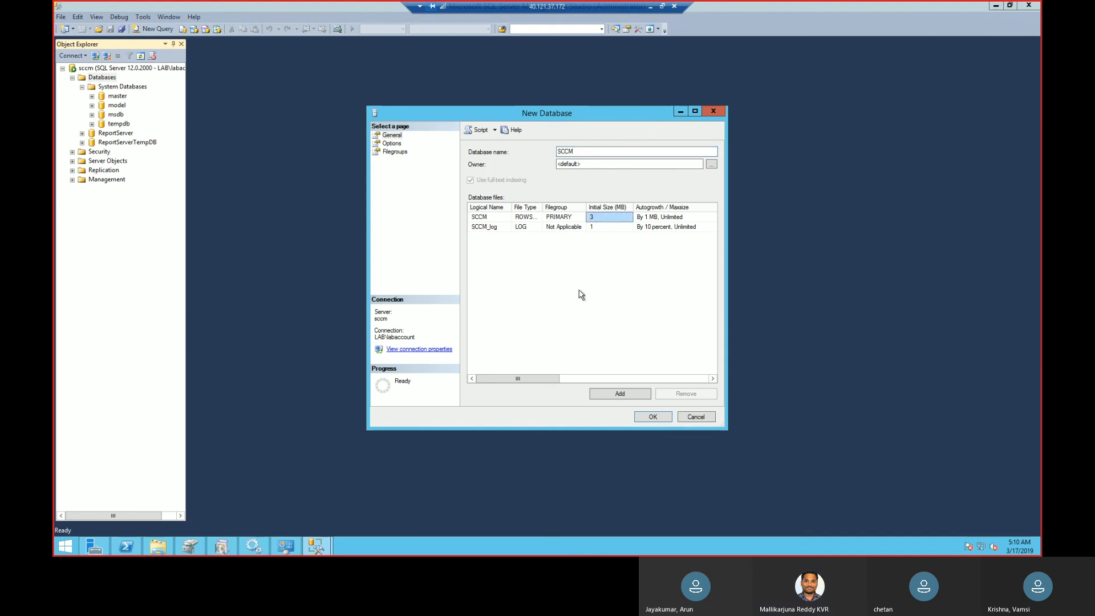
click(612, 395)
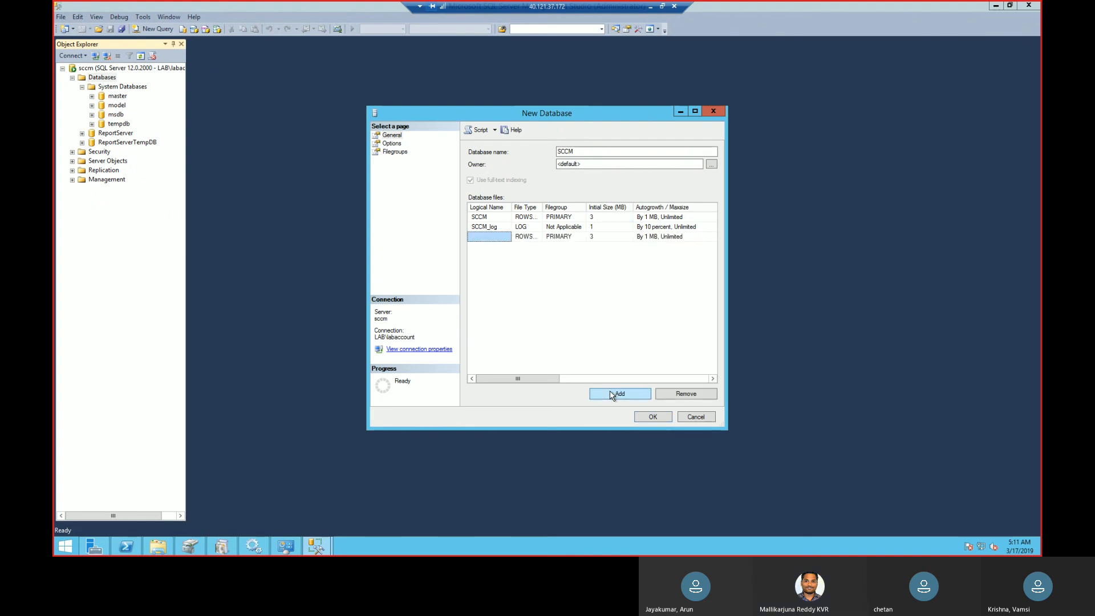
click(652, 417)
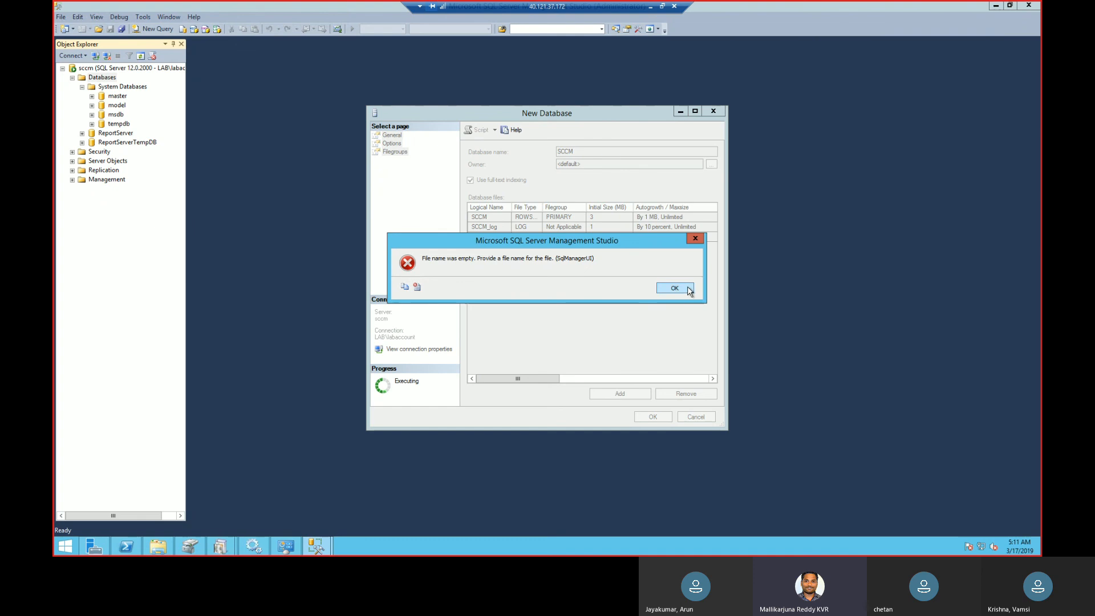
click(682, 289)
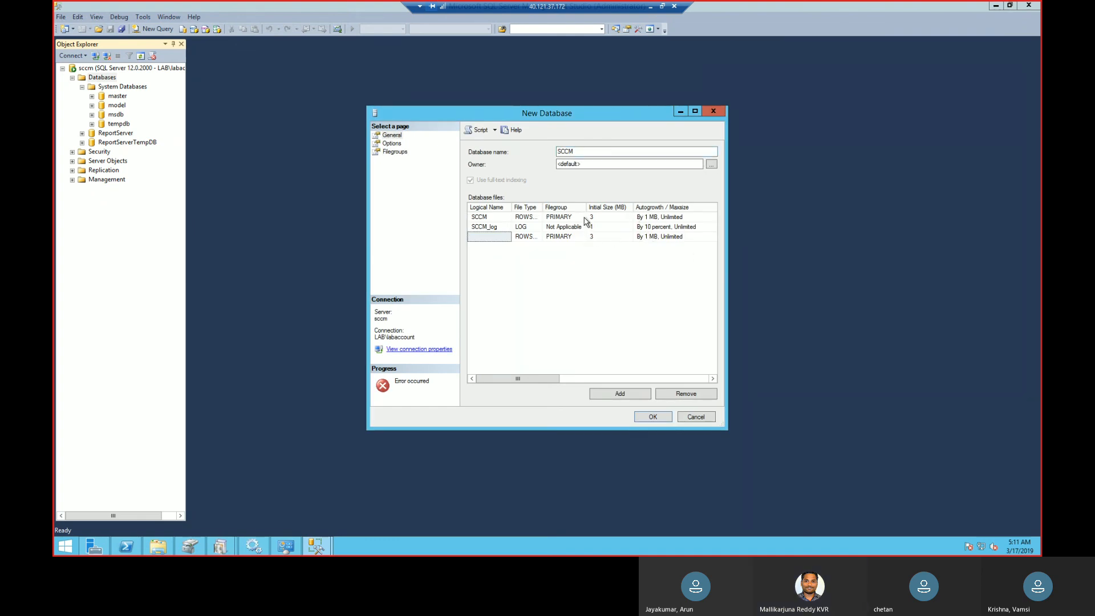
Check the filegroup choices of the database files and browse the logins available as database owner, keeping the default owner.
click(559, 218)
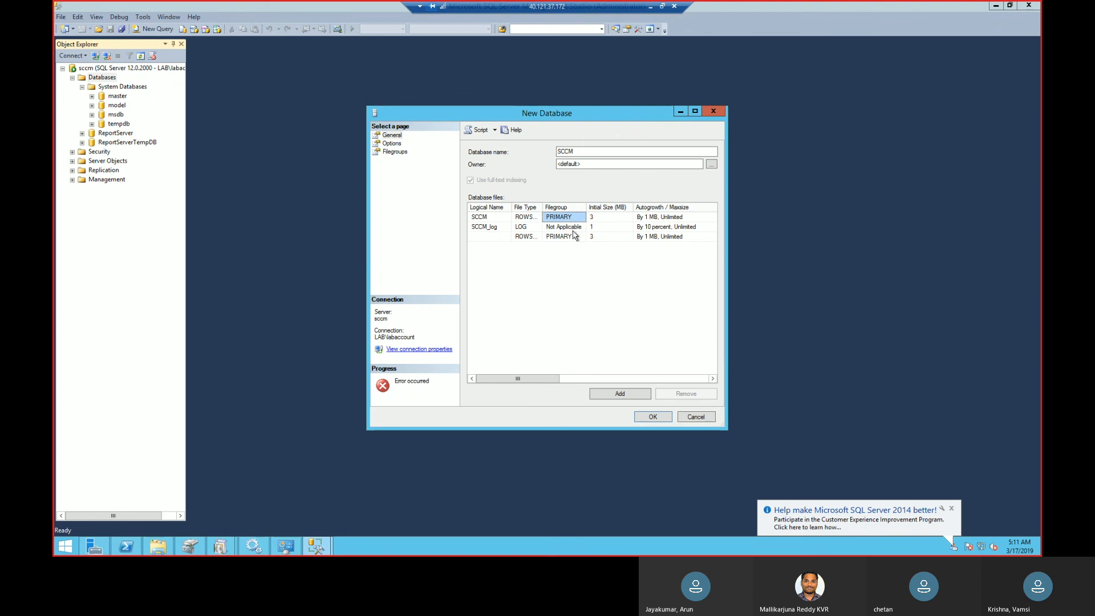
click(573, 228)
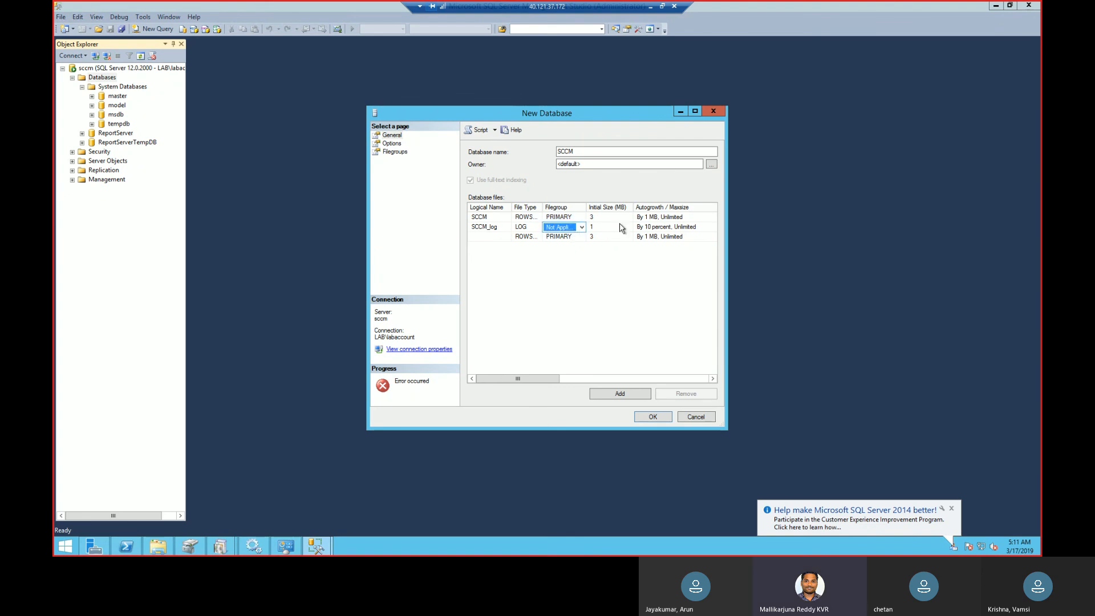
click(582, 228)
click(580, 236)
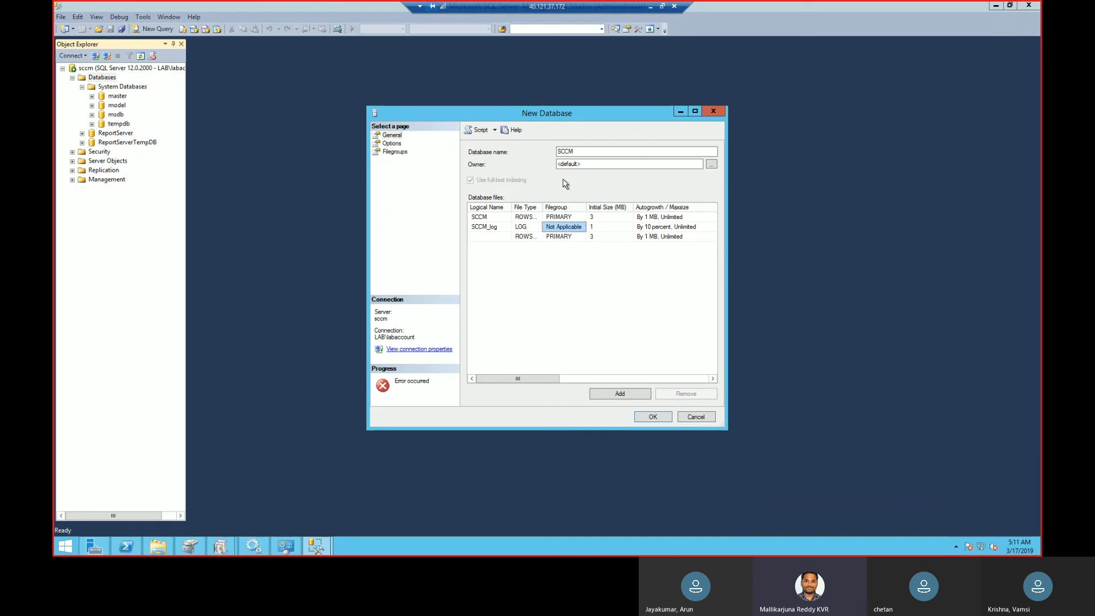
click(712, 165)
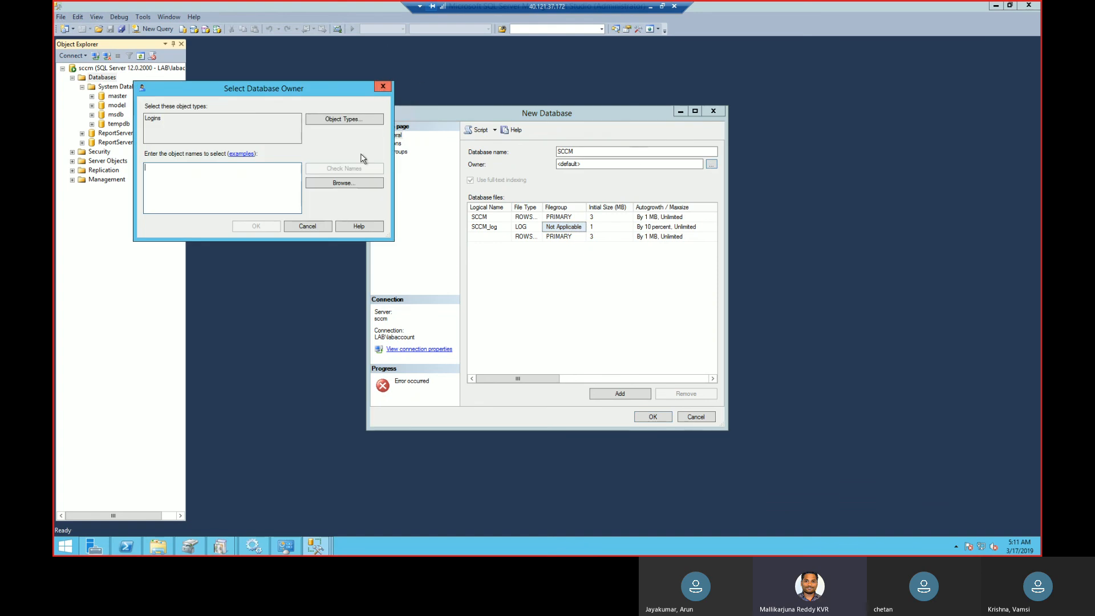
click(346, 187)
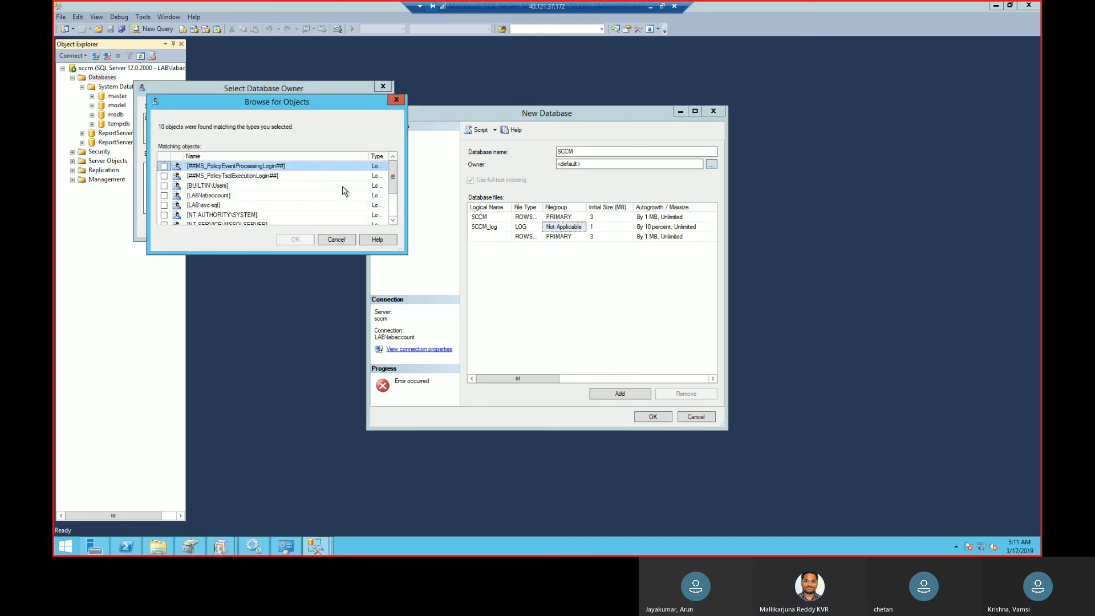
click(350, 239)
click(324, 227)
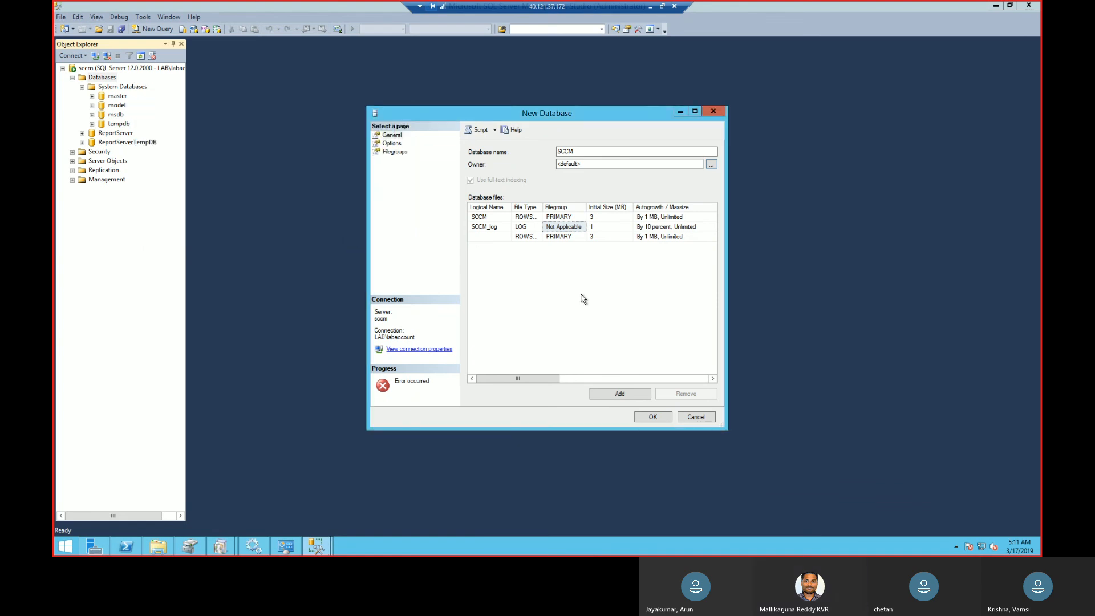
Add another unnamed database file and remove both unnamed files, keeping only the SCCM and SCCM_log files.
click(611, 395)
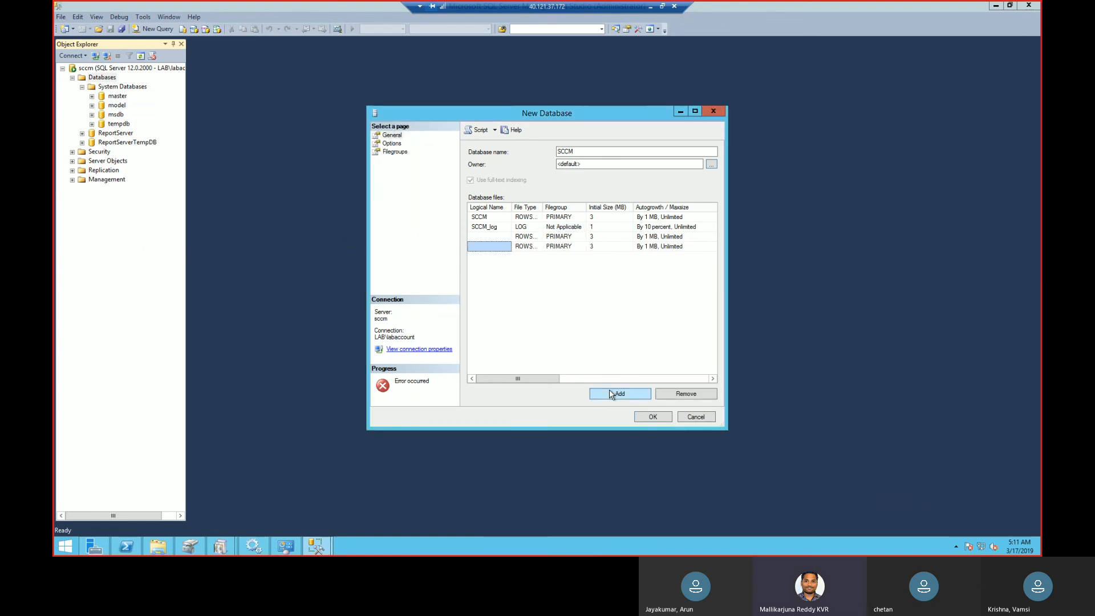
click(567, 245)
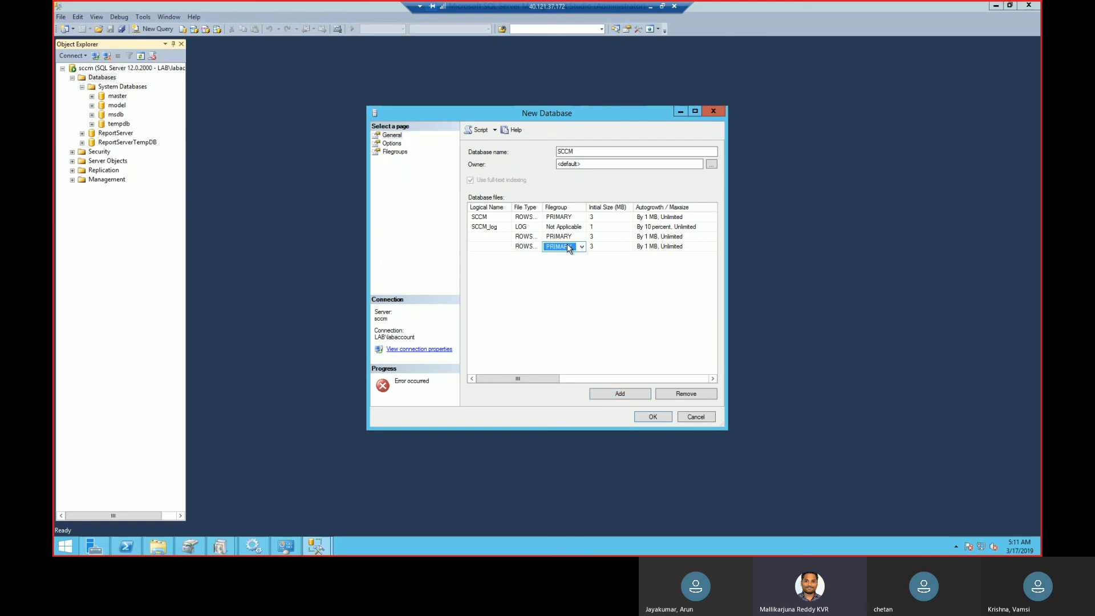
click(693, 394)
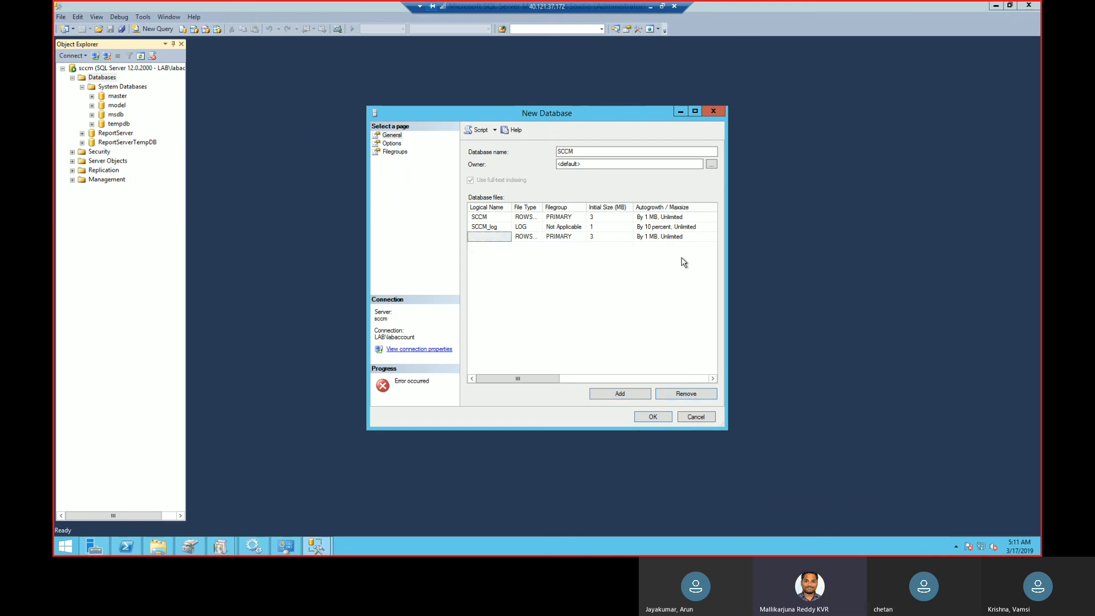
click(690, 236)
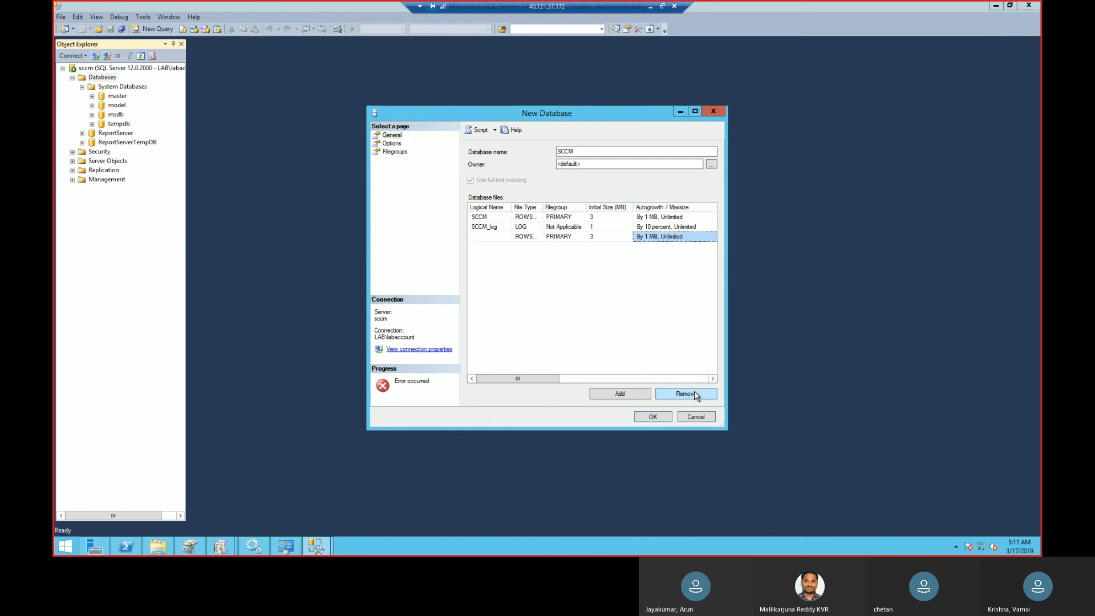
click(694, 393)
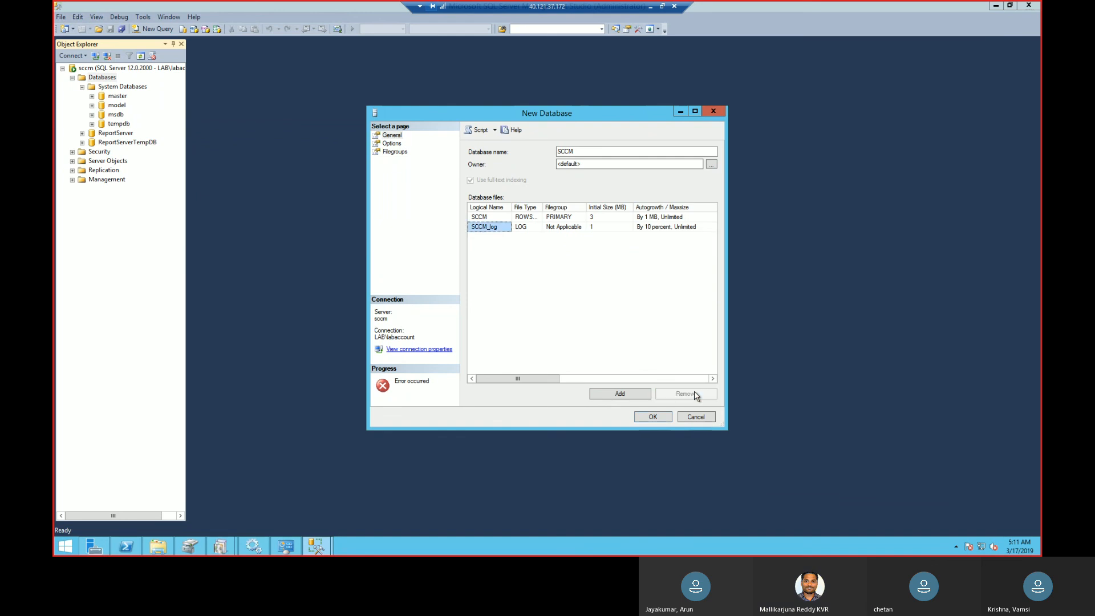
Review the Options and Filegroups settings, create the SCCM database, and check its contents in Object Explorer.
click(397, 144)
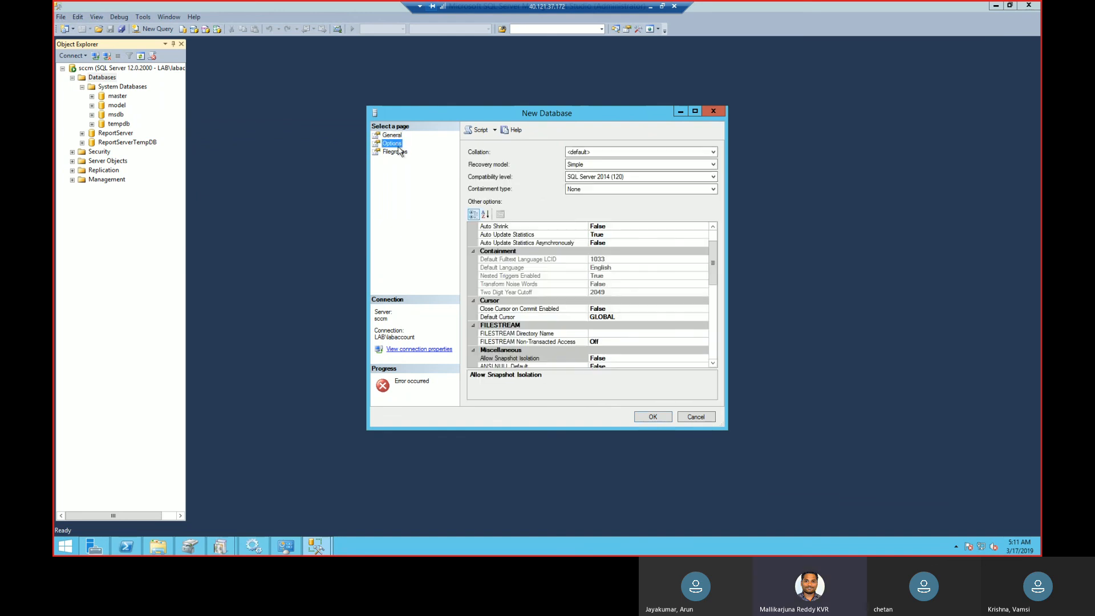
click(400, 151)
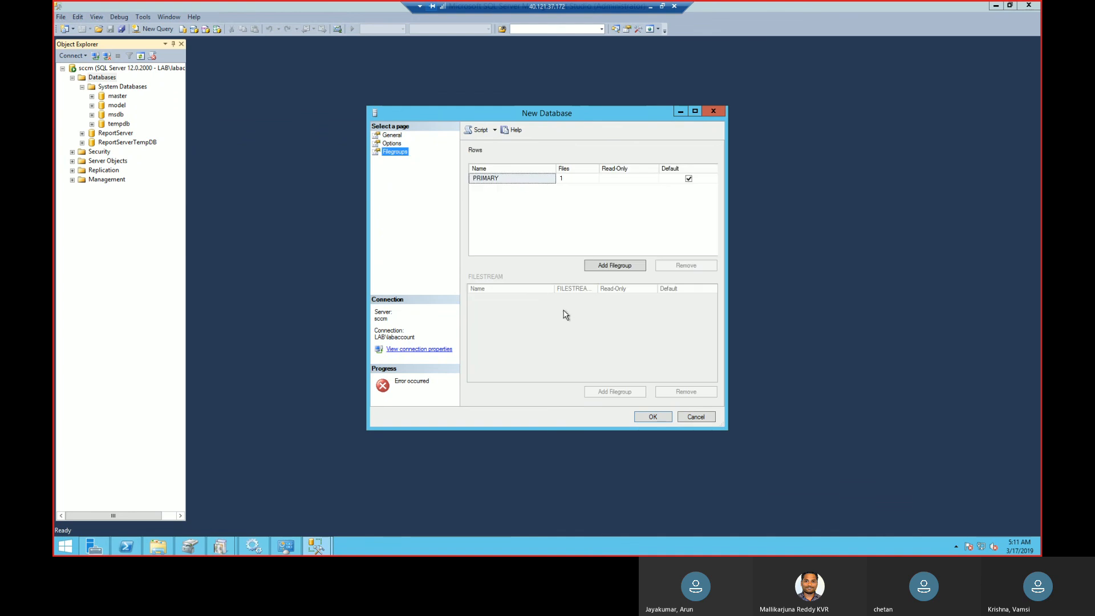
click(641, 418)
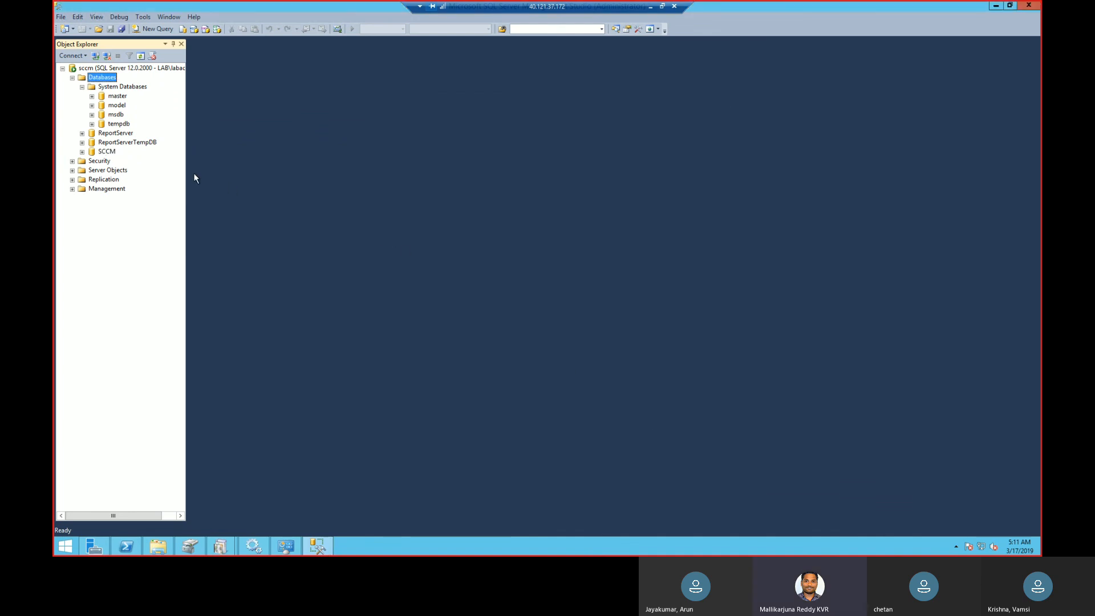
click(83, 152)
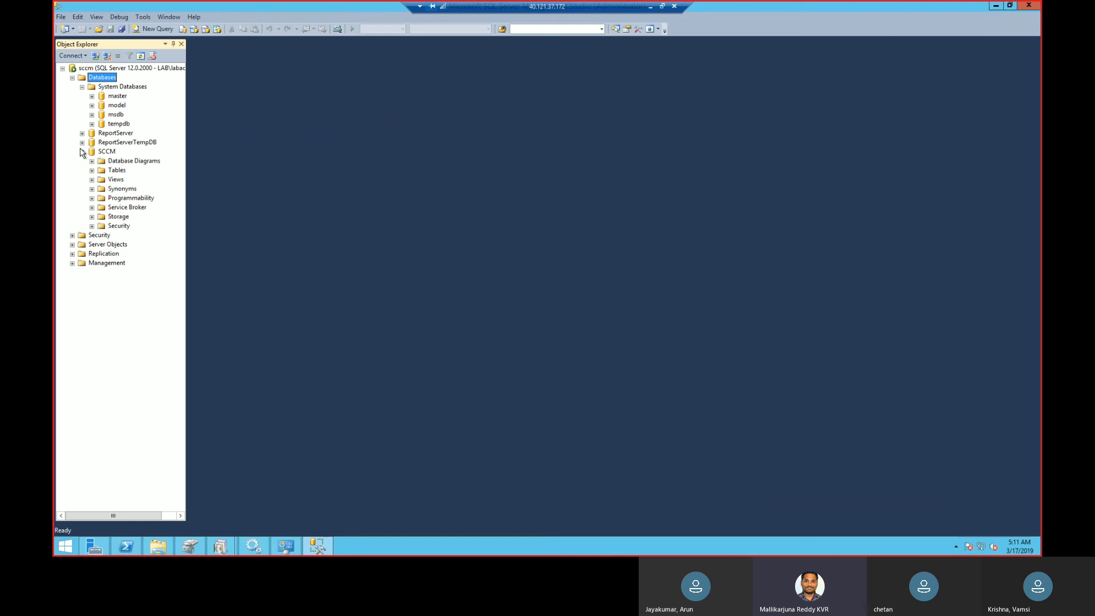
click(82, 152)
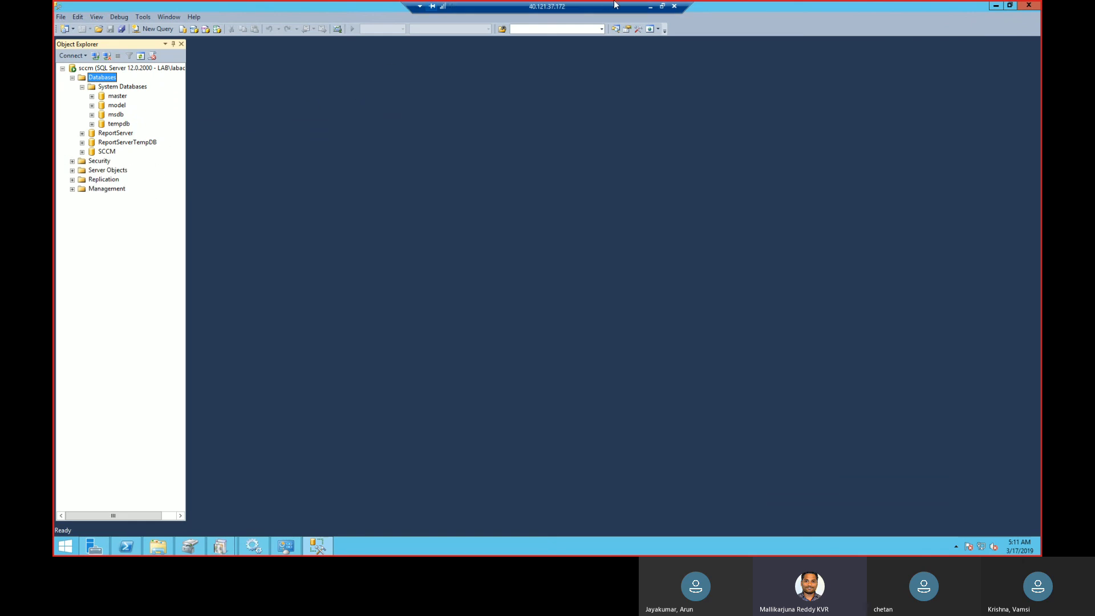
click(651, 7)
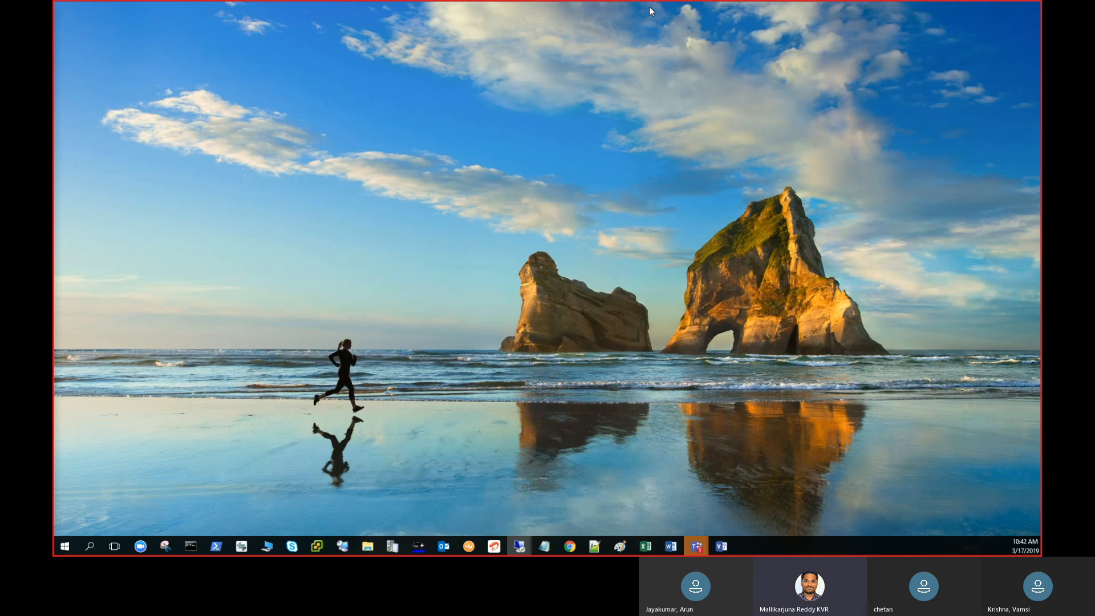
mouse_move(520, 546)
click(549, 517)
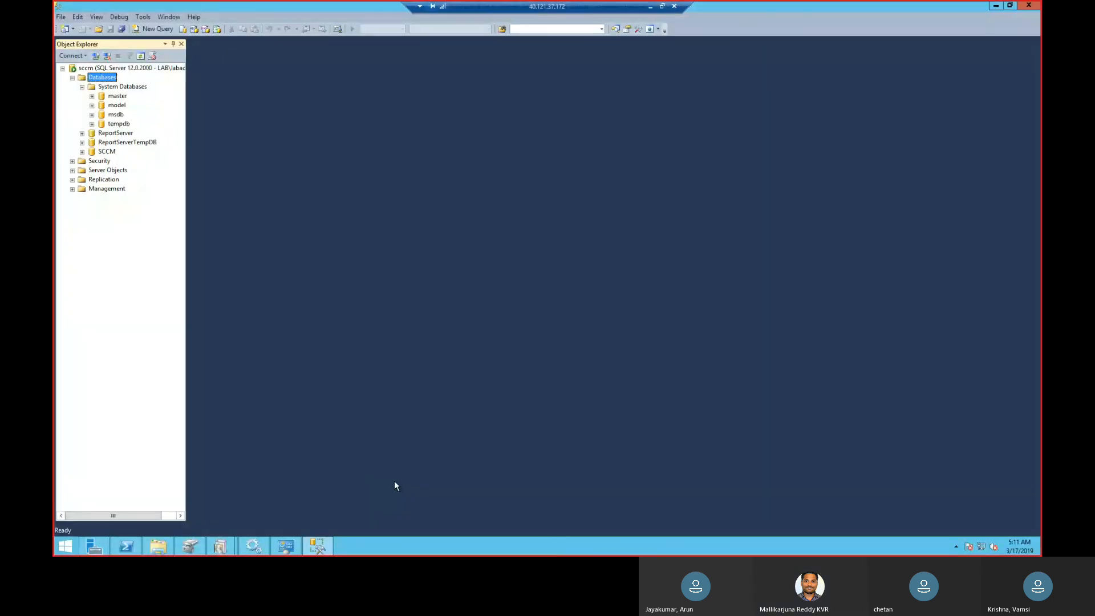
Return to the Configuration Manager Setup Wizard and dismiss the SQL Server connection error.
click(312, 543)
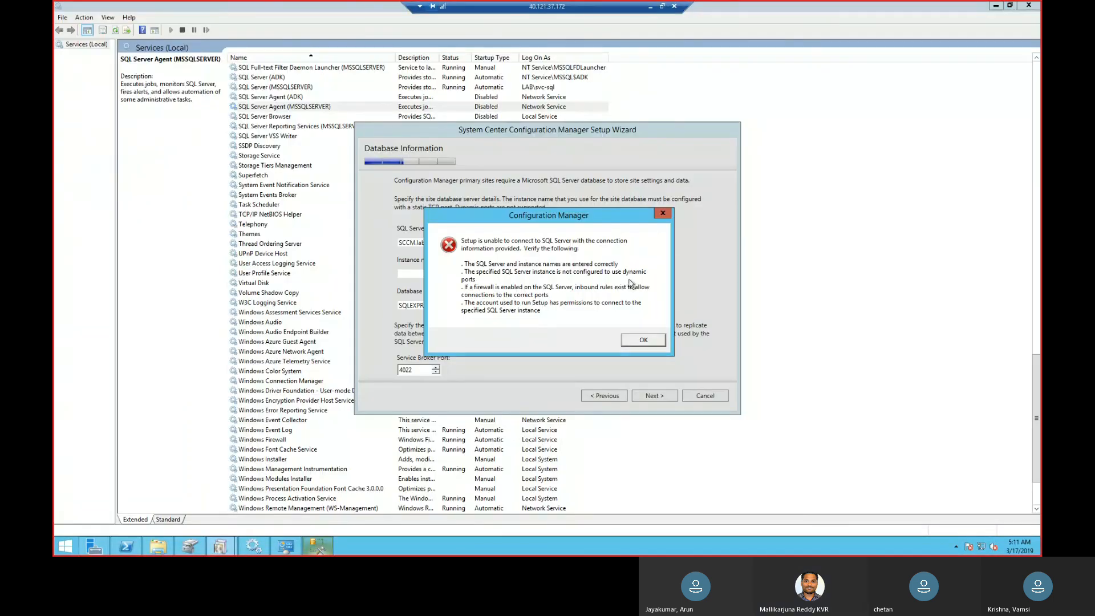
click(643, 340)
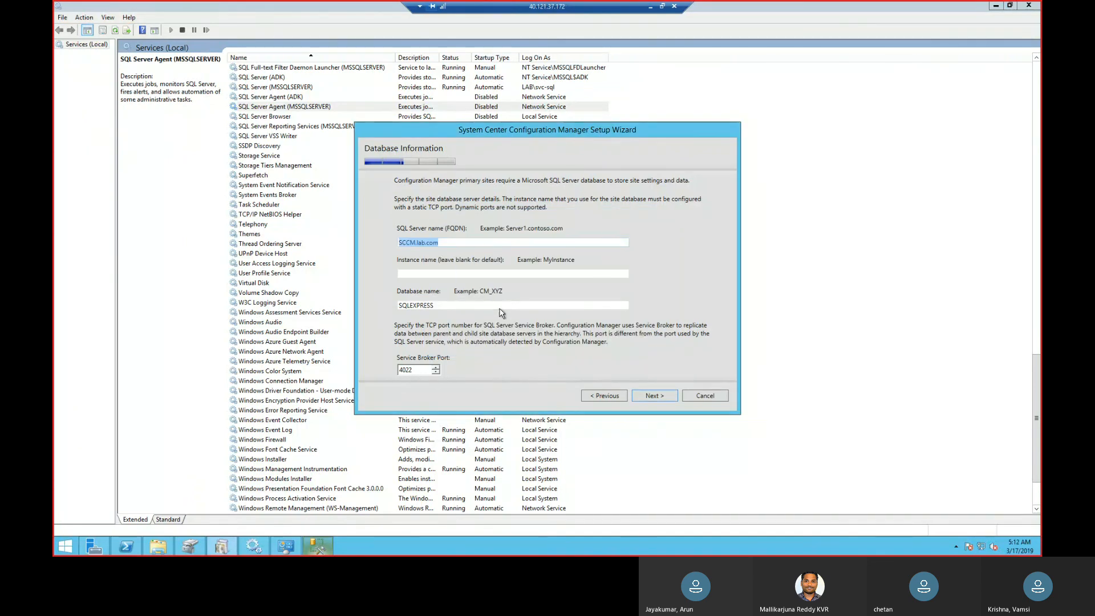
Set the site database name to sccm and submit the database information in the setup wizard.
drag(499, 308, 329, 318)
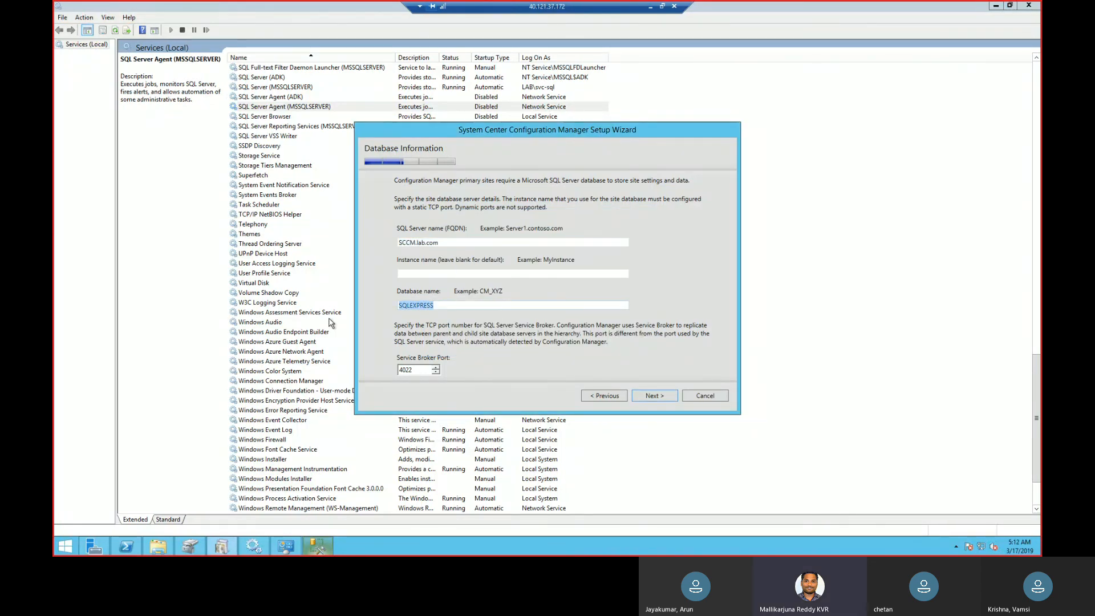
text(sccm)
click(670, 398)
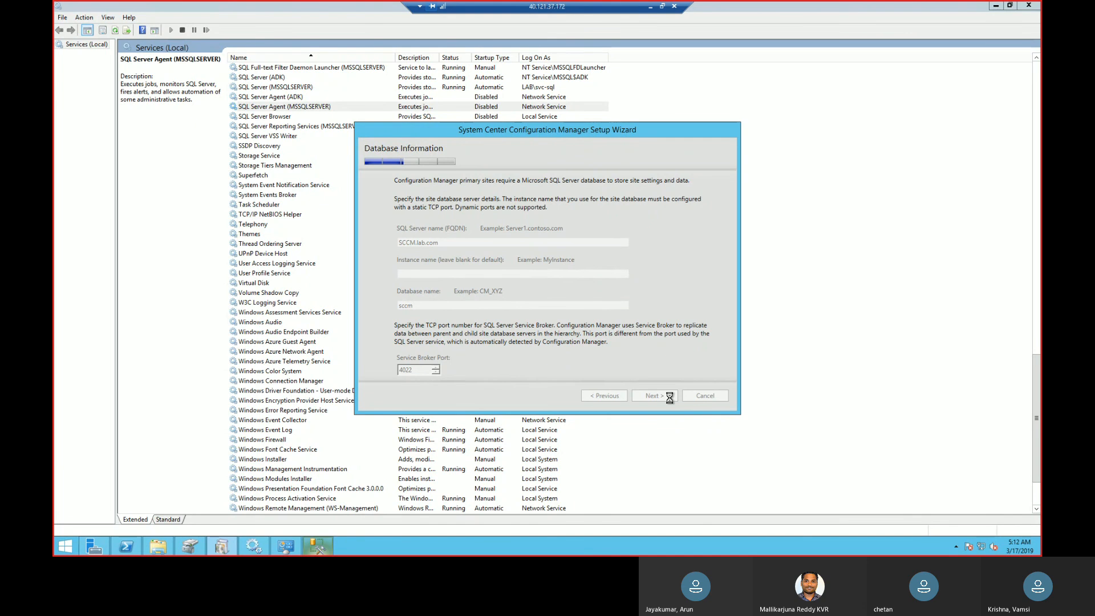
Switch to SQL Server Management Studio and open the user and role search from the SCCM database's permissions.
click(317, 547)
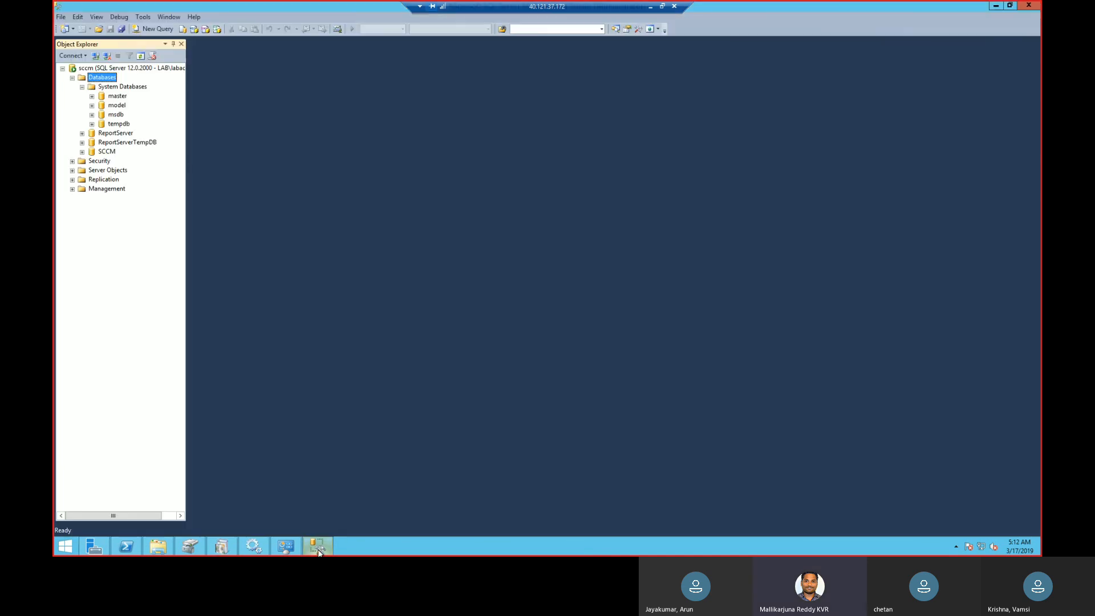
click(107, 152)
right_click(110, 154)
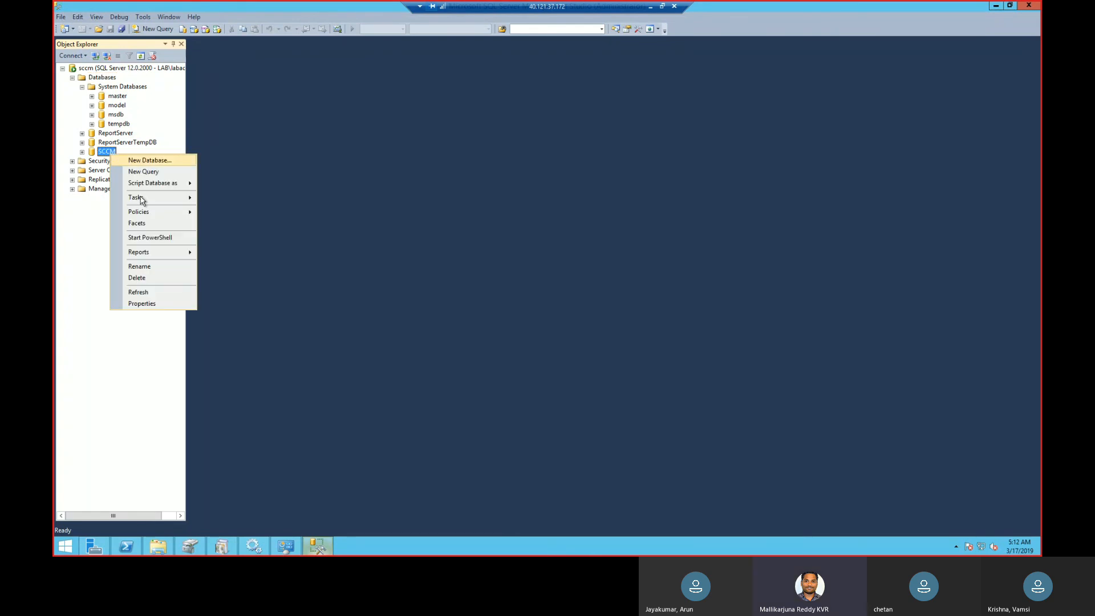
click(142, 304)
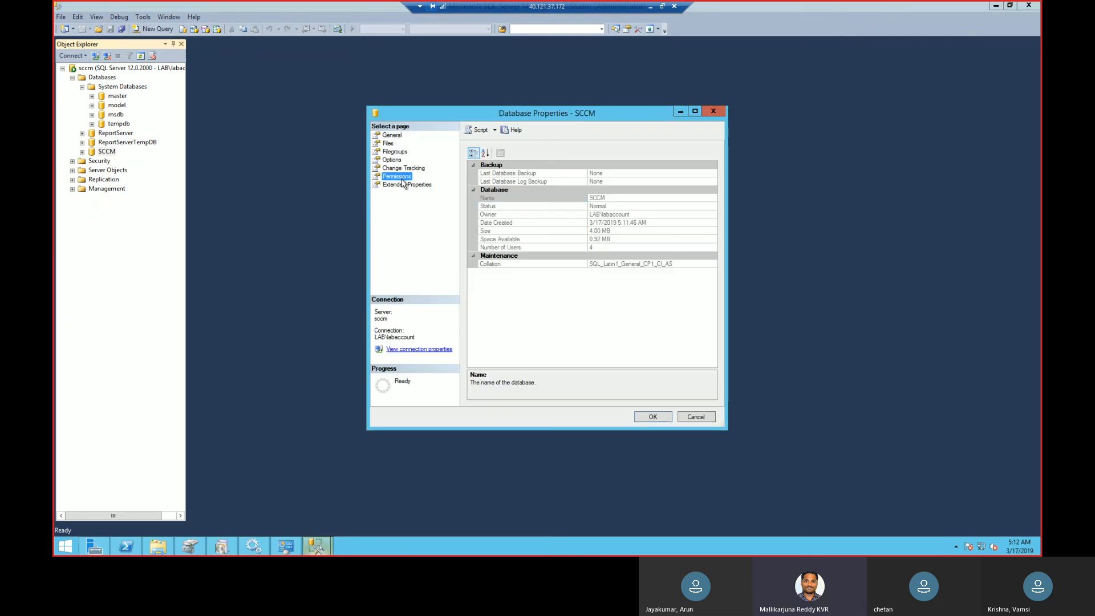
click(399, 177)
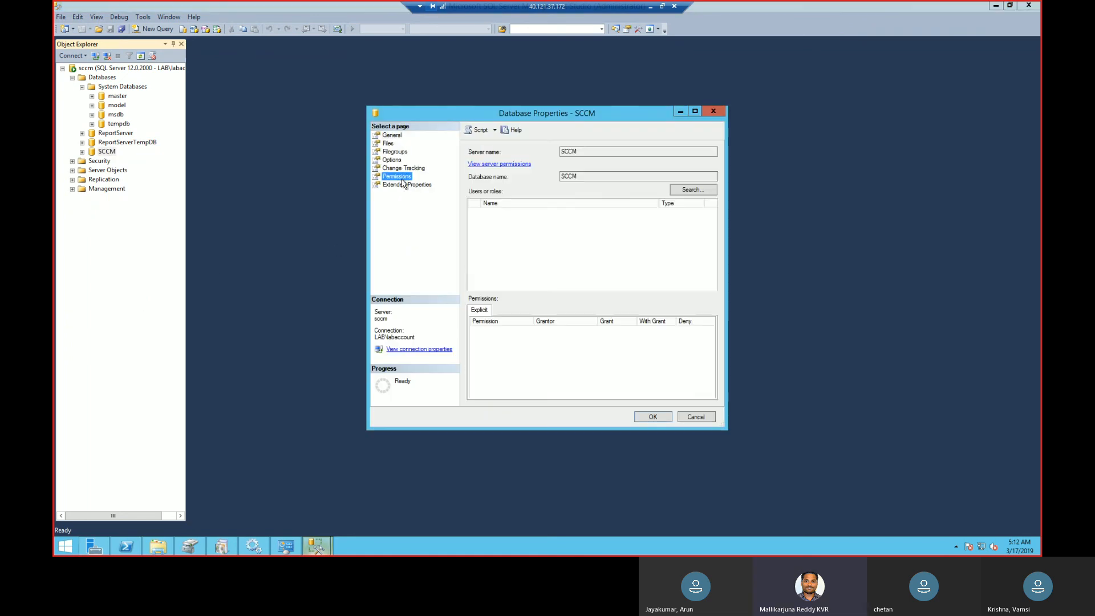
click(693, 190)
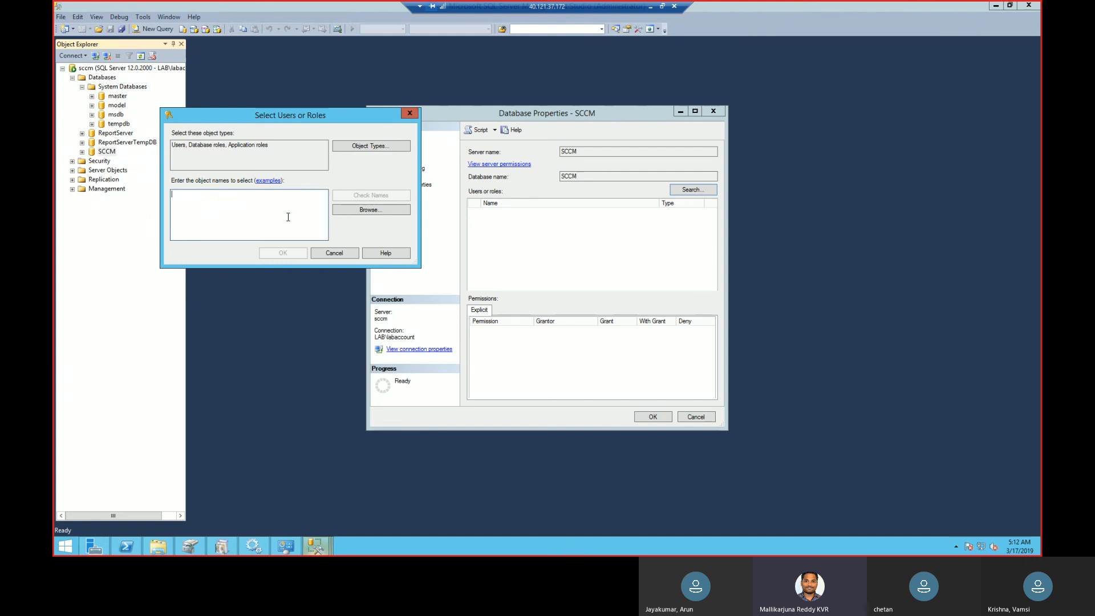
Try to look up "labaccou" among the SCCM database's users and roles.
text(s)
key(BackSpace)
text(l)
text(oc)
key(BackSpace)
key(BackSpace)
key(BackSpace)
text(al)
key(BackSpace)
key(BackSpace)
text(labaccou)
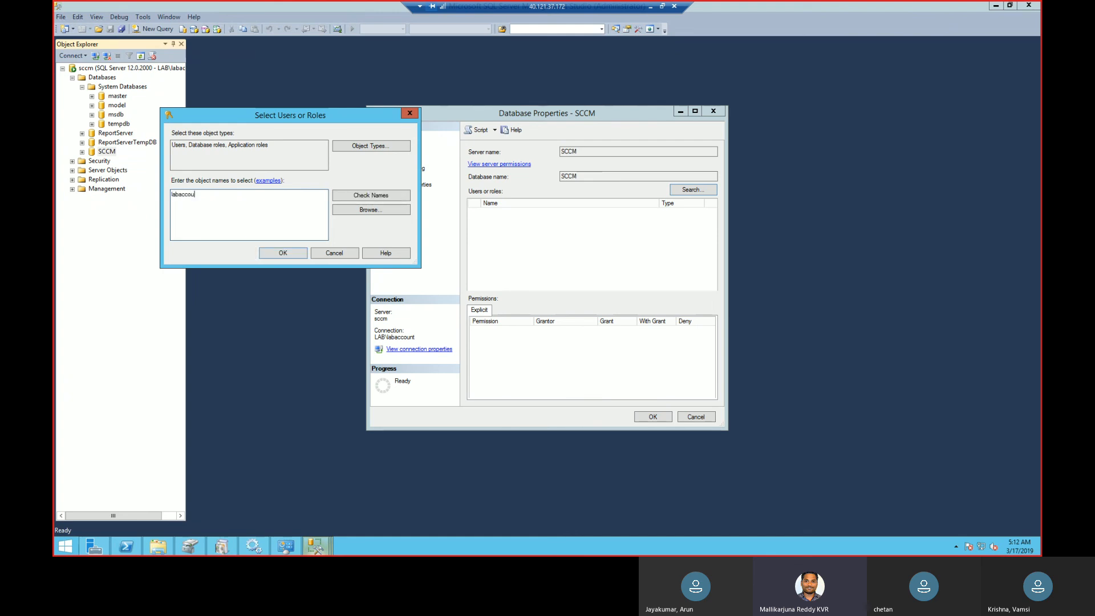
click(372, 196)
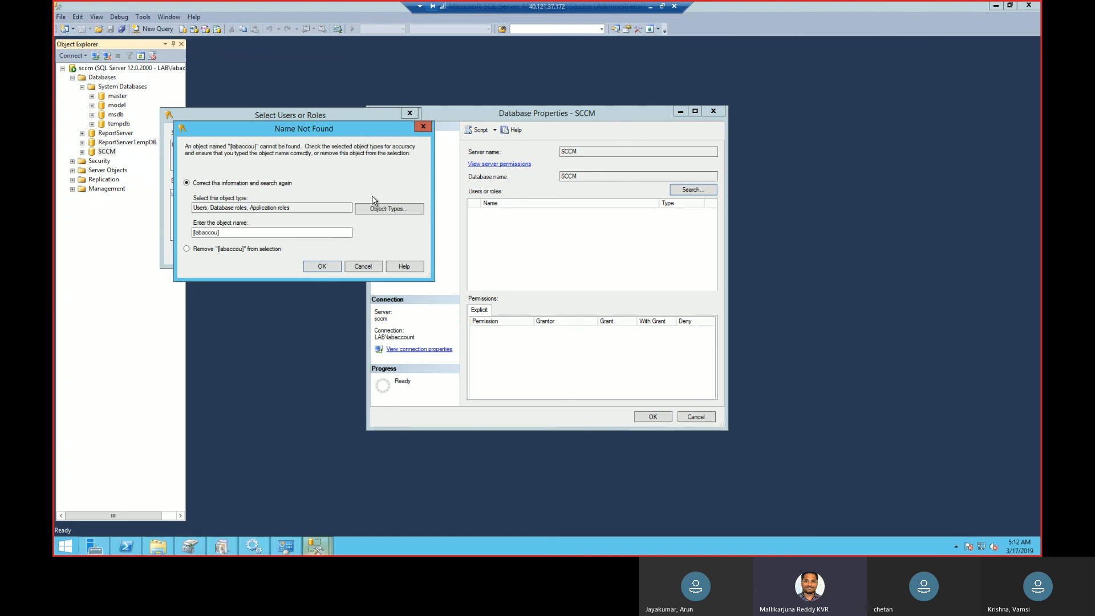
key(Escape)
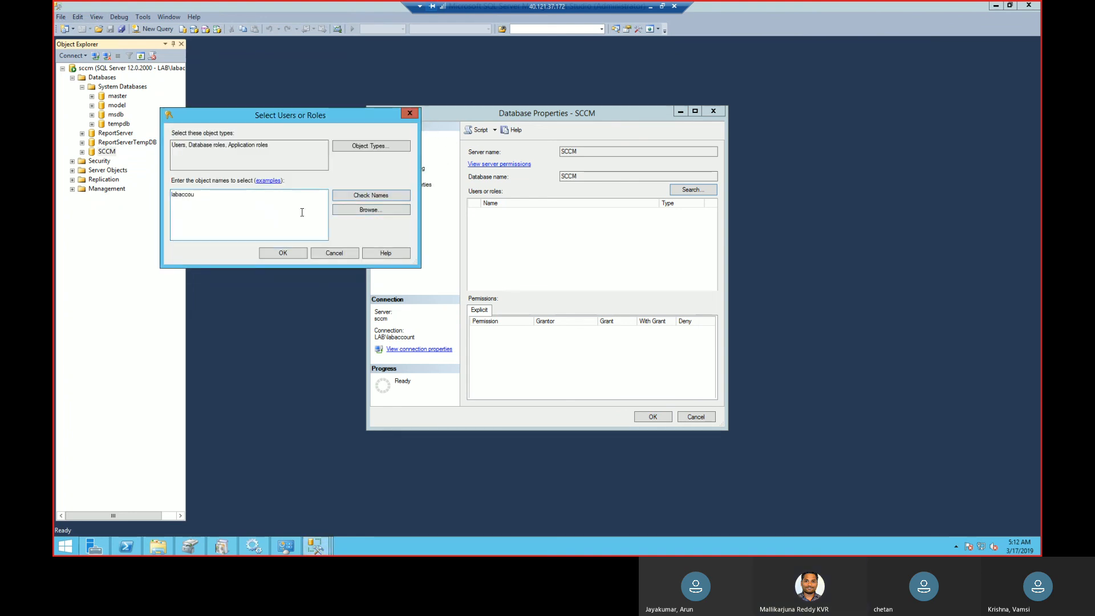
Browse the users and roles available for the SCCM database's permissions without selecting any.
click(379, 210)
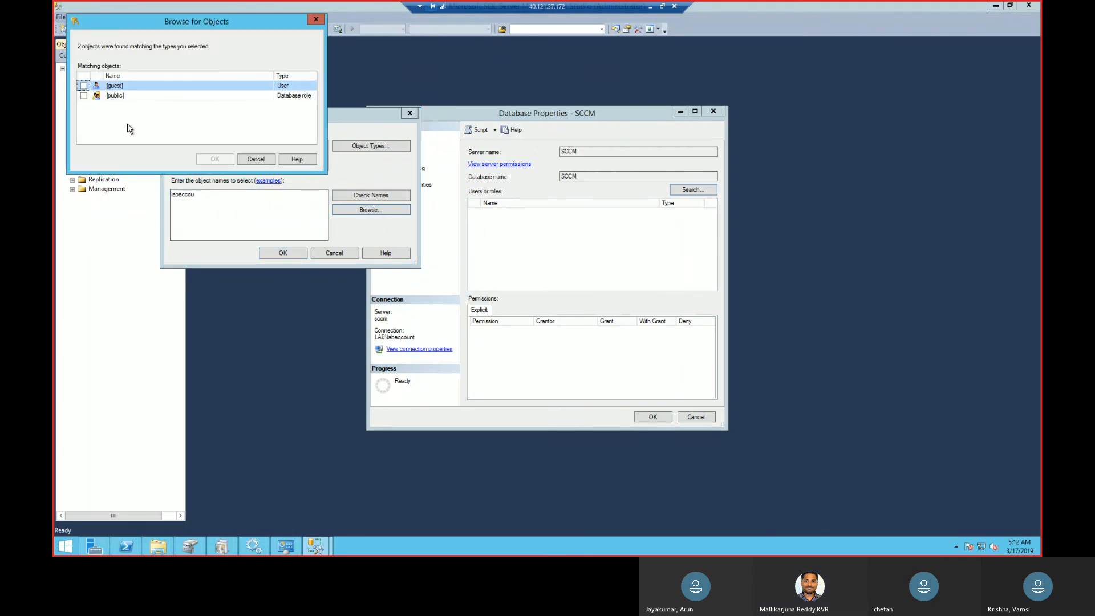
mouse_move(317, 550)
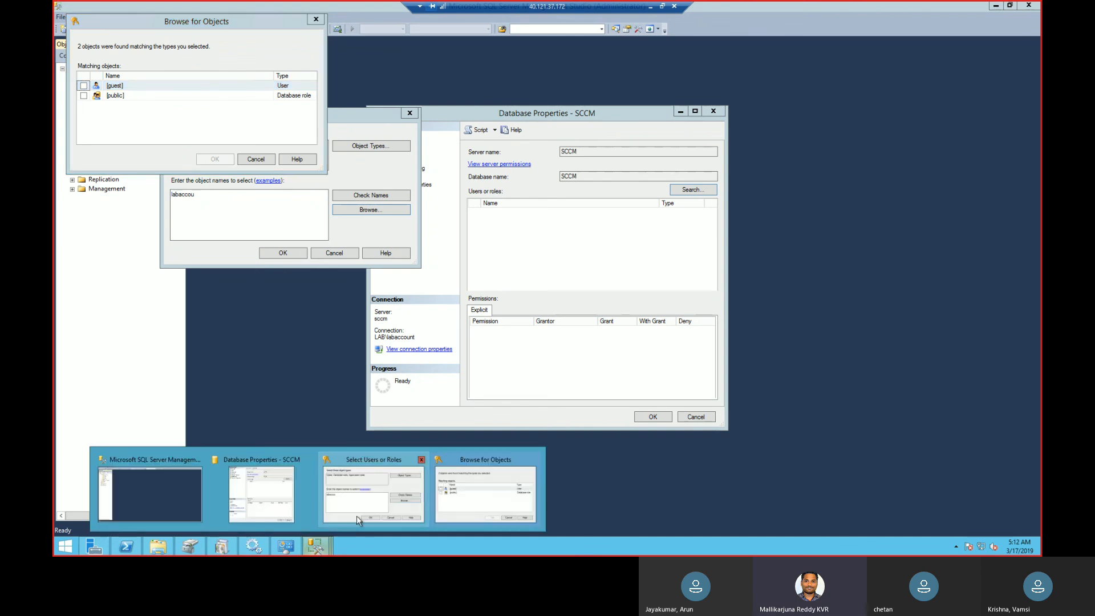
mouse_move(297, 512)
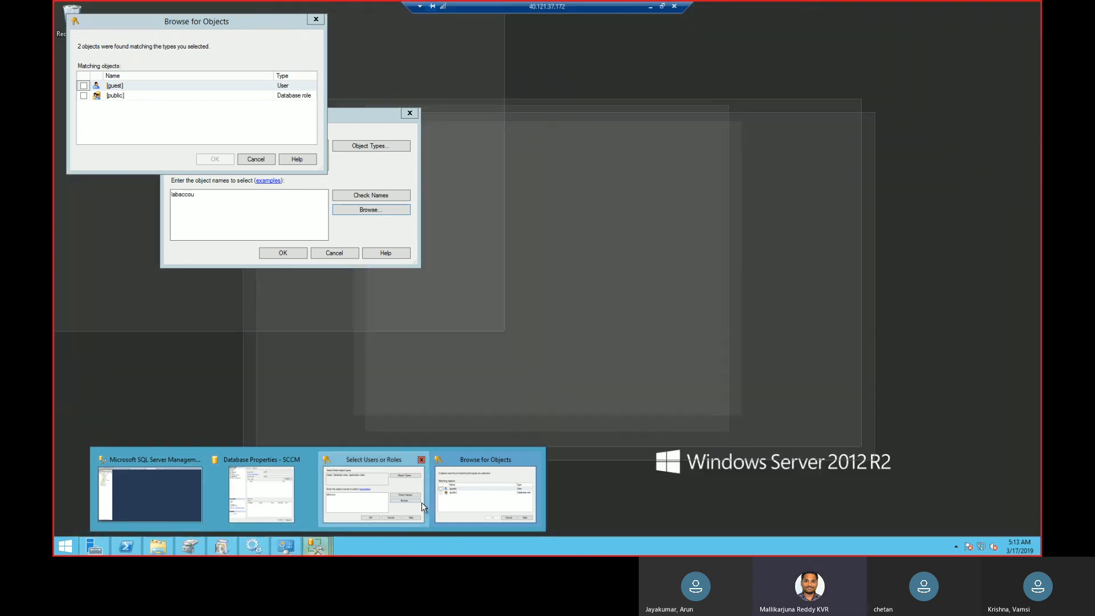
click(400, 496)
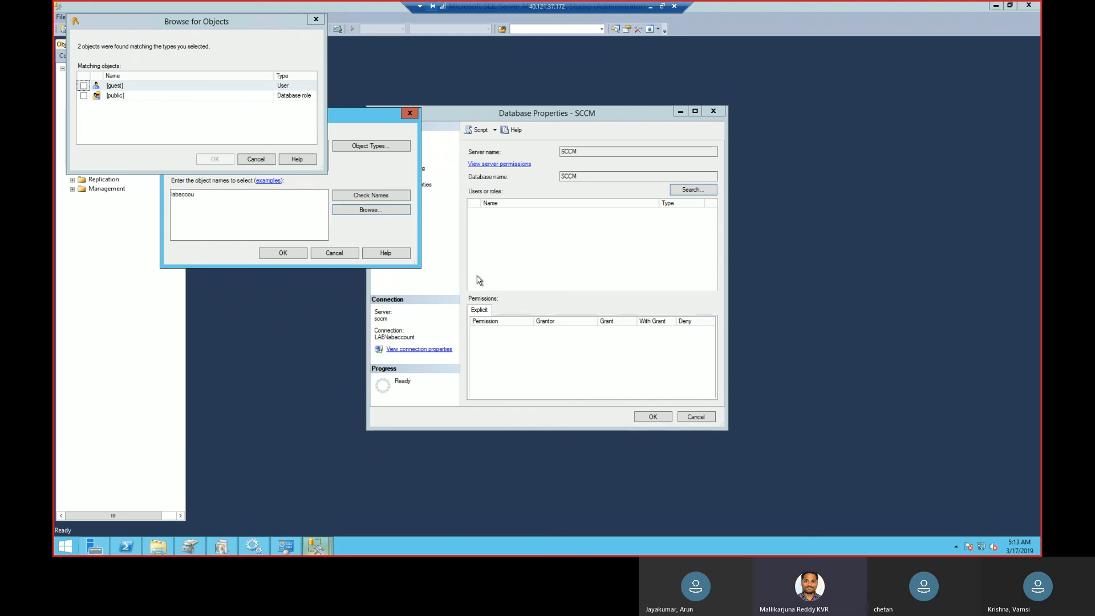
click(316, 19)
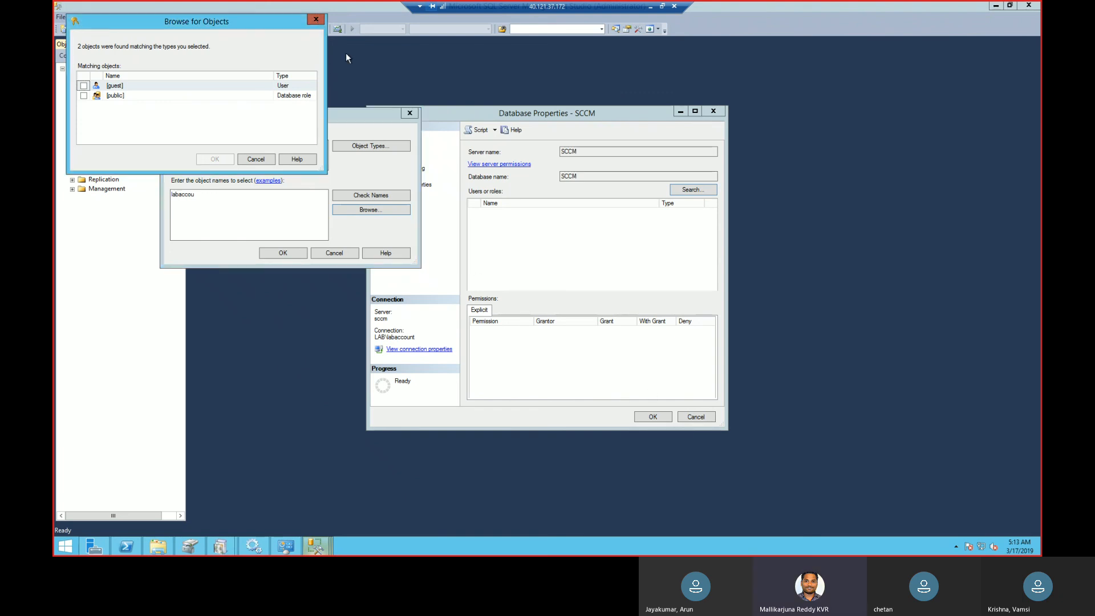
click(408, 113)
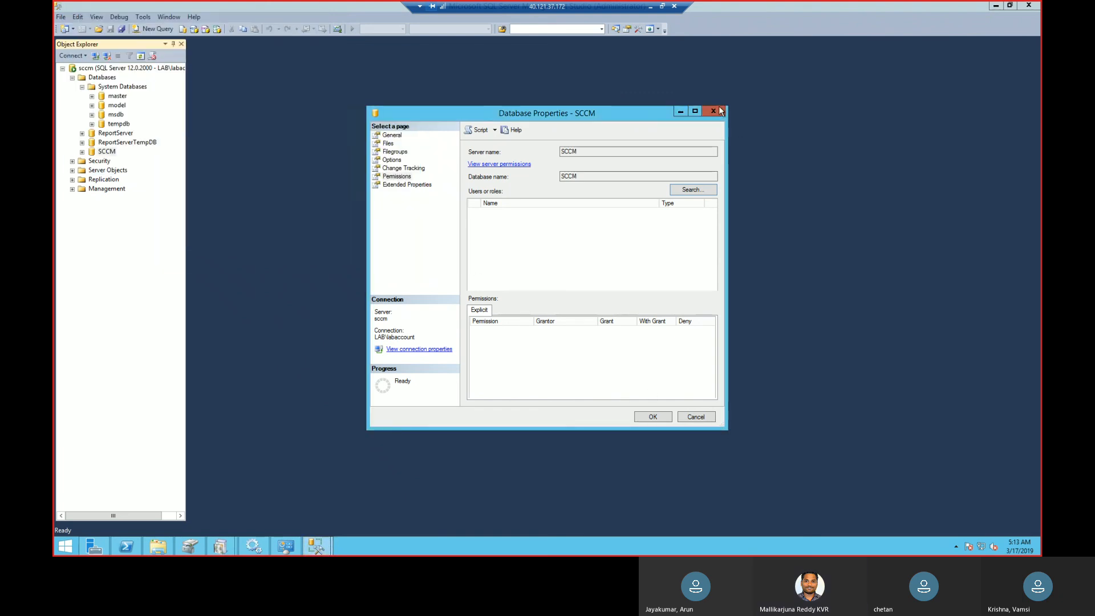
Close the SCCM database properties, return to the Configuration Manager Setup Wizard, and dismiss the connection error.
click(714, 111)
click(996, 7)
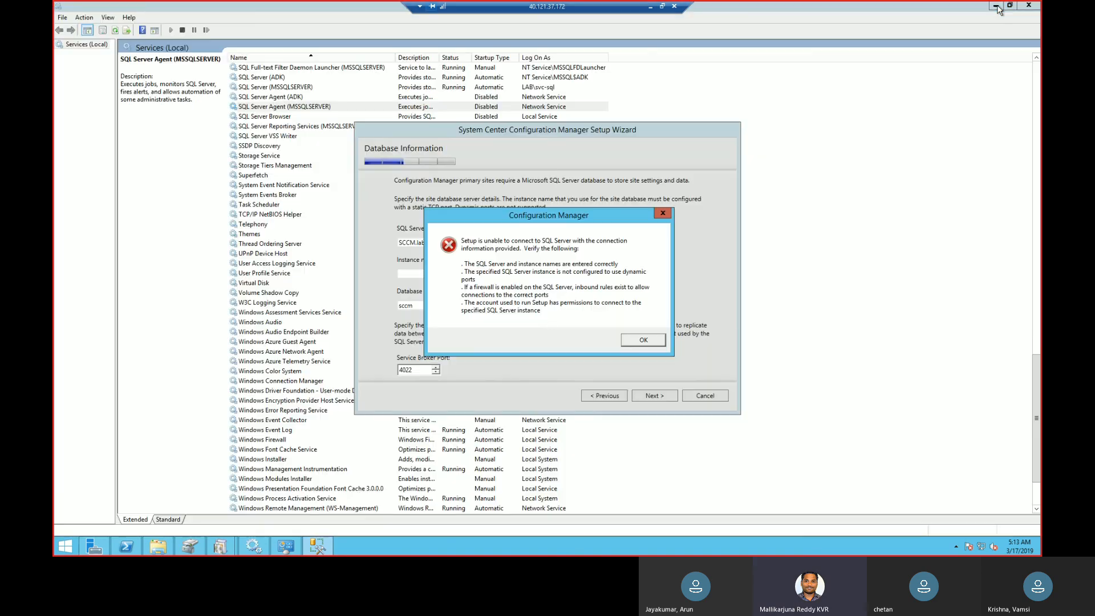
click(643, 340)
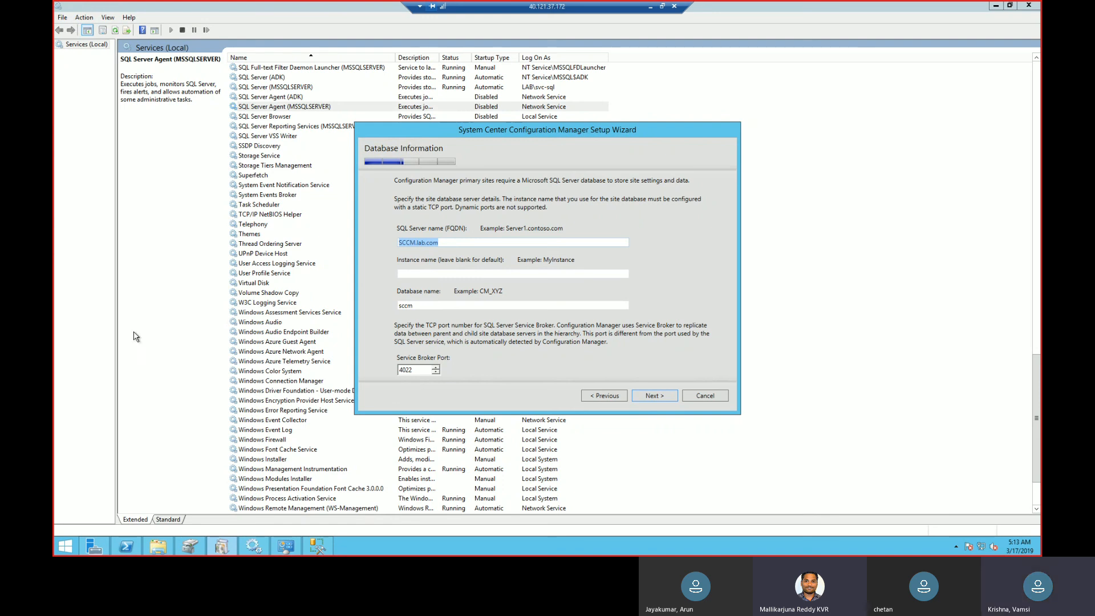
Switch back to SQL Server Management Studio and reopen the permissions of the SCCM database.
click(314, 542)
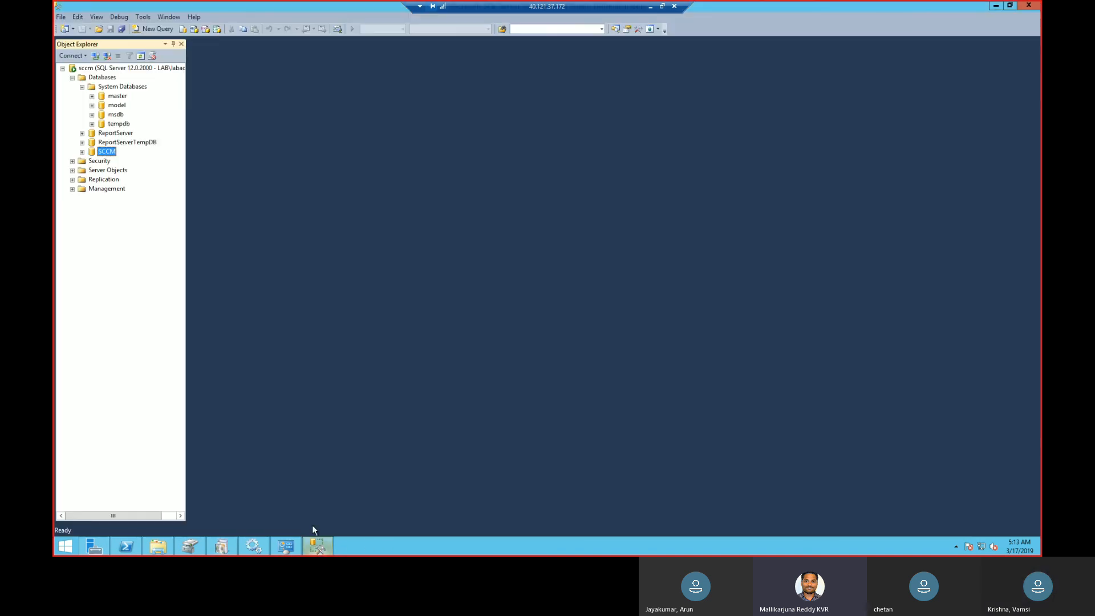
right_click(99, 155)
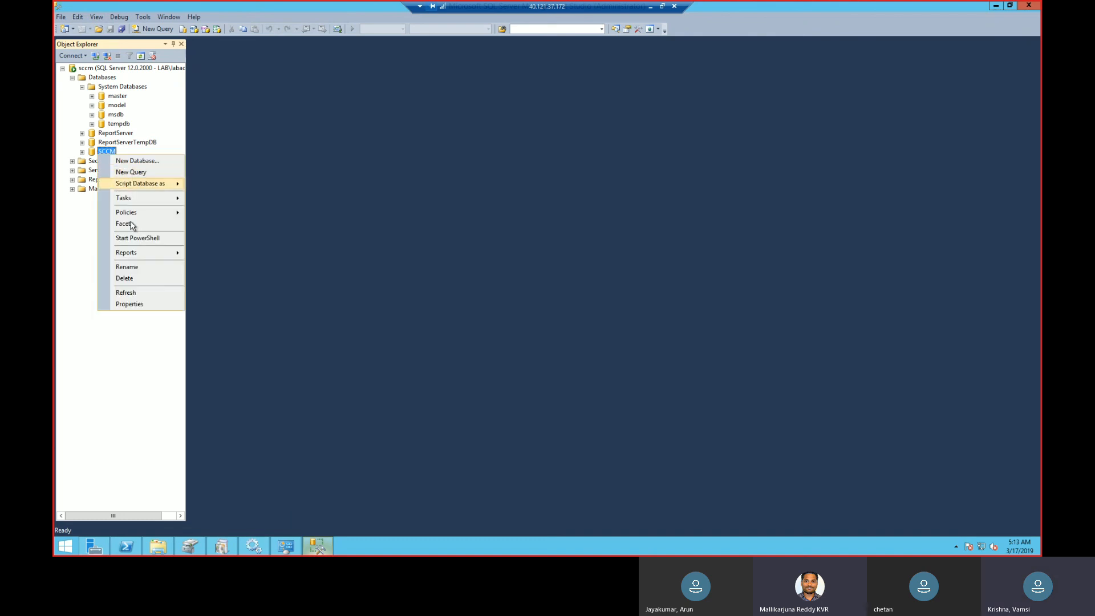
click(142, 307)
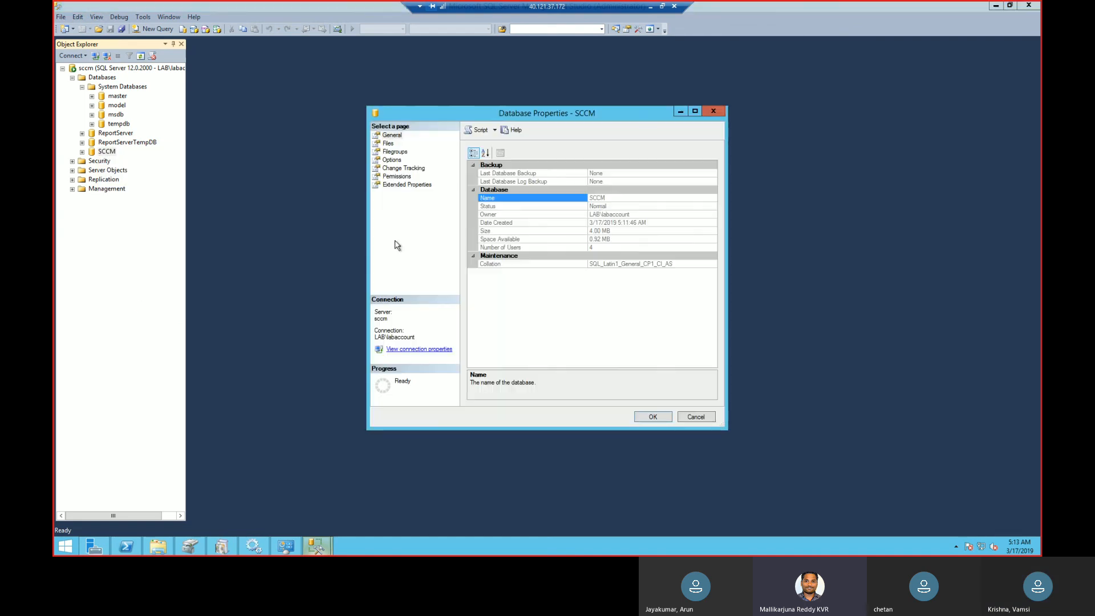
click(401, 177)
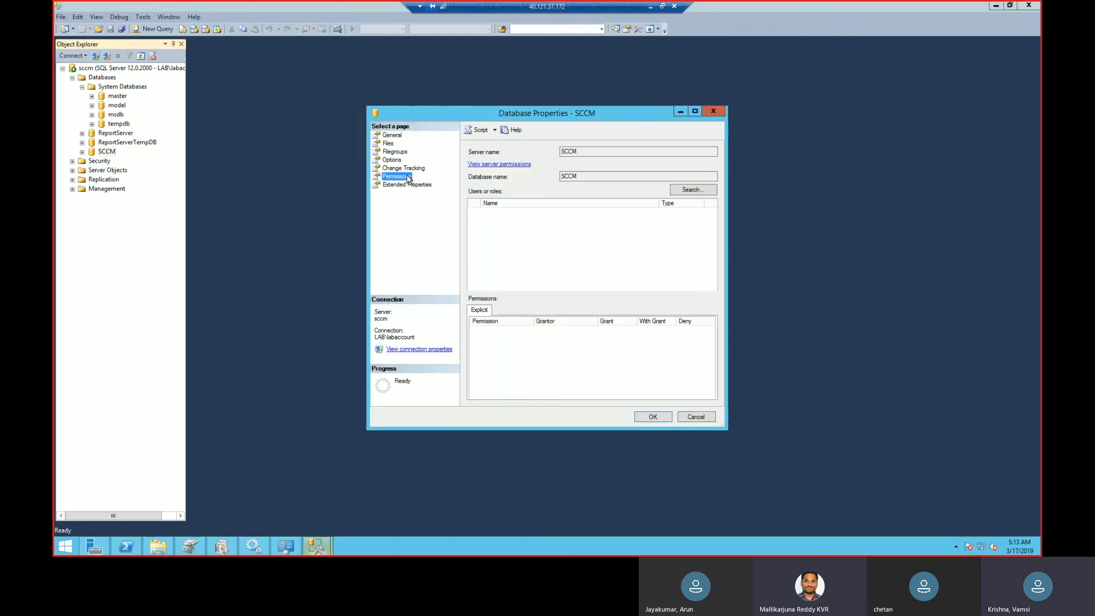